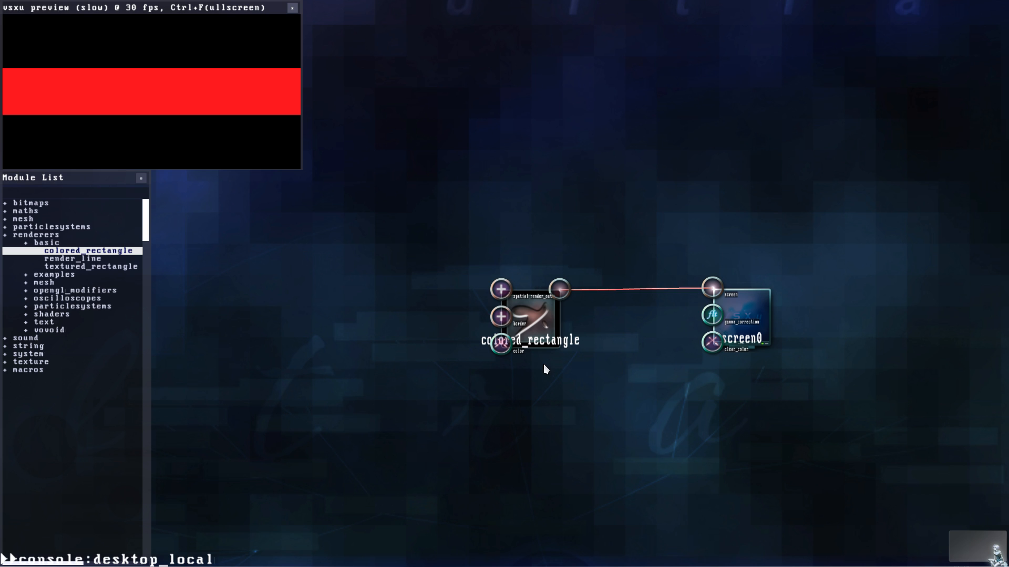
Step: Place a sound input_visualization_listener module to the left of the colored_rectangle, moving the rectangle slightly up and left for space
drag(532, 328, 509, 314)
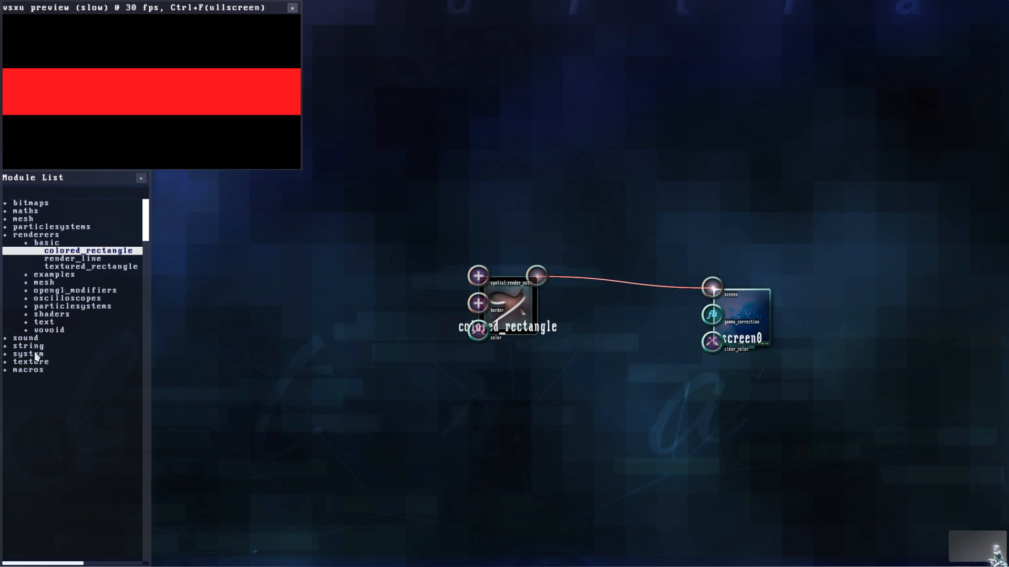
click(31, 340)
drag(31, 346, 315, 308)
click(509, 330)
scroll(509, 330, up, 3)
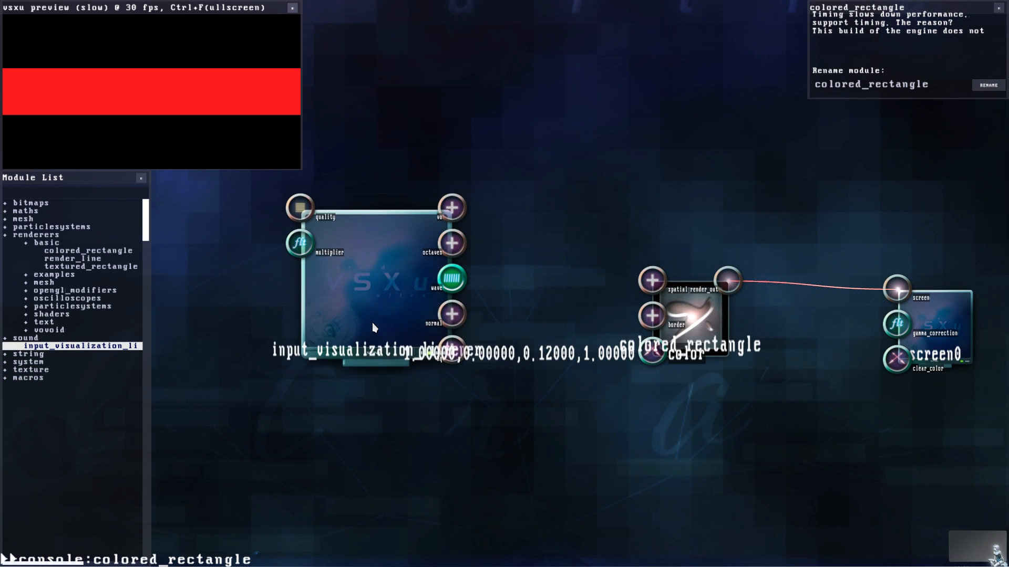
Step: Expand the listener's vu output and connect vu_l to the spatial angle input of the colored_rectangle
click(400, 315)
scroll(447, 298, up, 2)
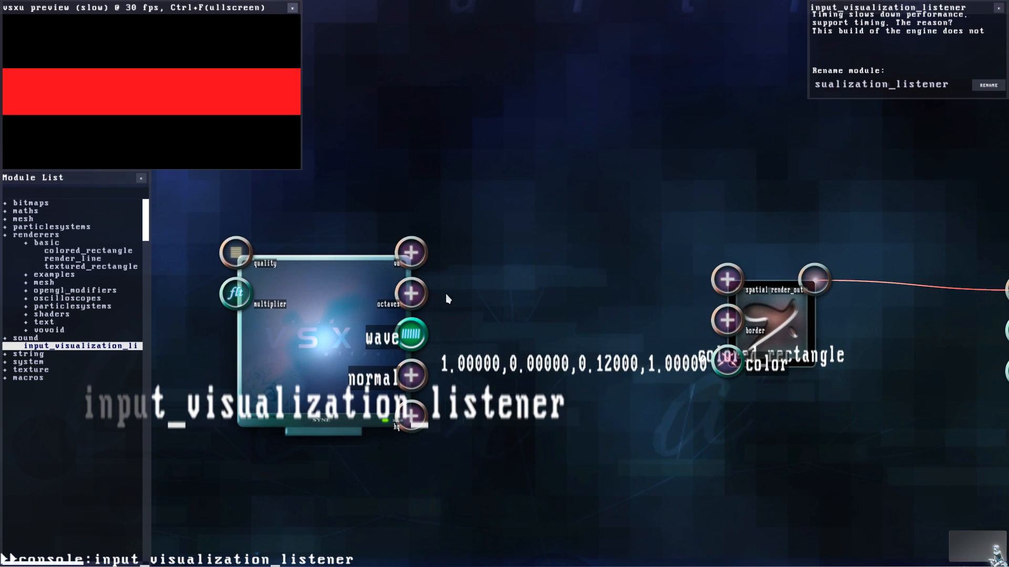
click(411, 253)
drag(452, 240, 686, 301)
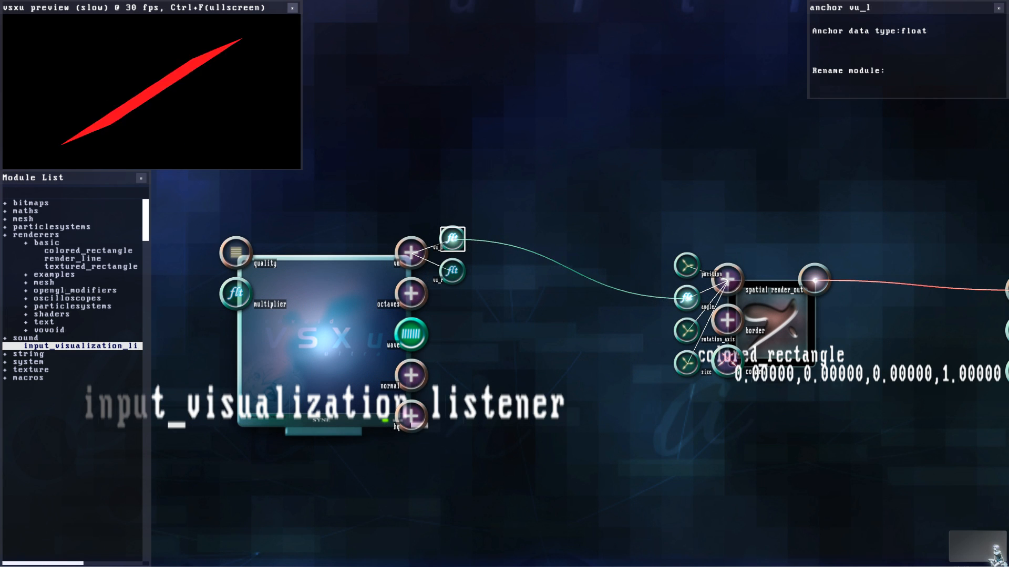
Step: Raise the third component of the colored_rectangle's rotation_axis to about the same level as the other two
click(687, 332)
double_click(688, 336)
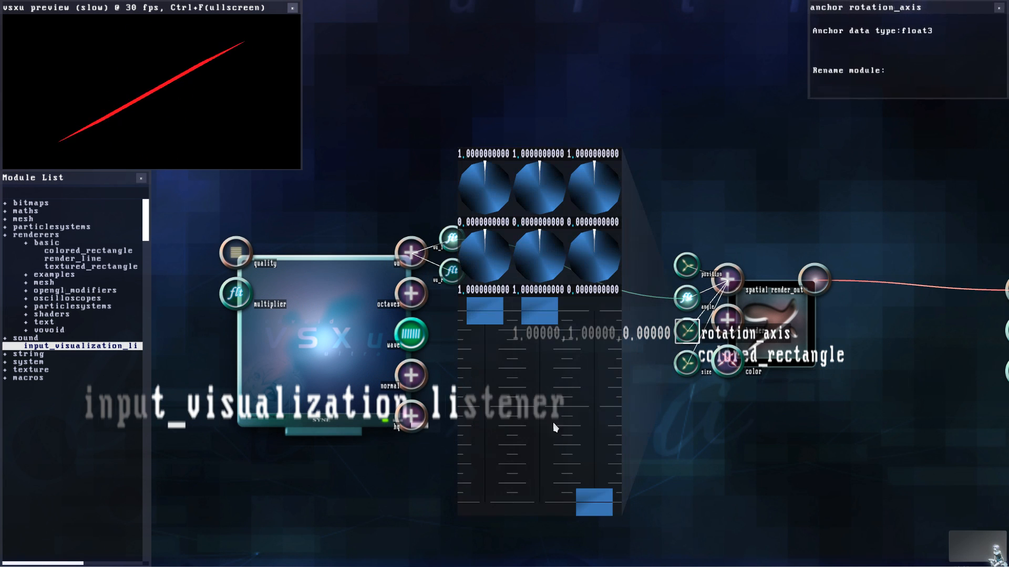
drag(540, 490, 595, 311)
key(Escape)
click(537, 358)
scroll(529, 315, up, 2)
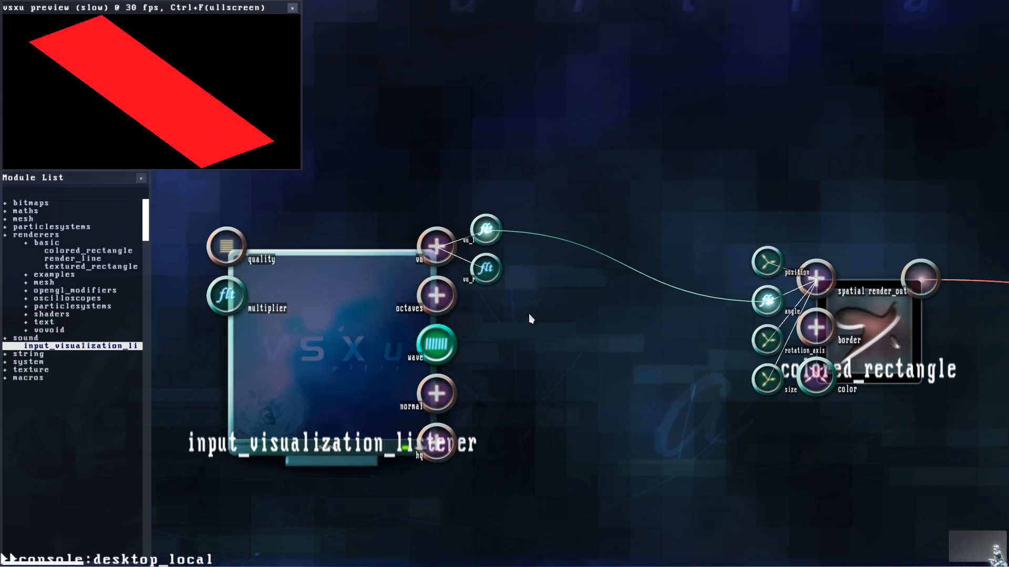
Step: Replace the vu_l connection on the rectangle's angle input with octaves_l_0 from the listener's left octaves
scroll(493, 234, down, 2)
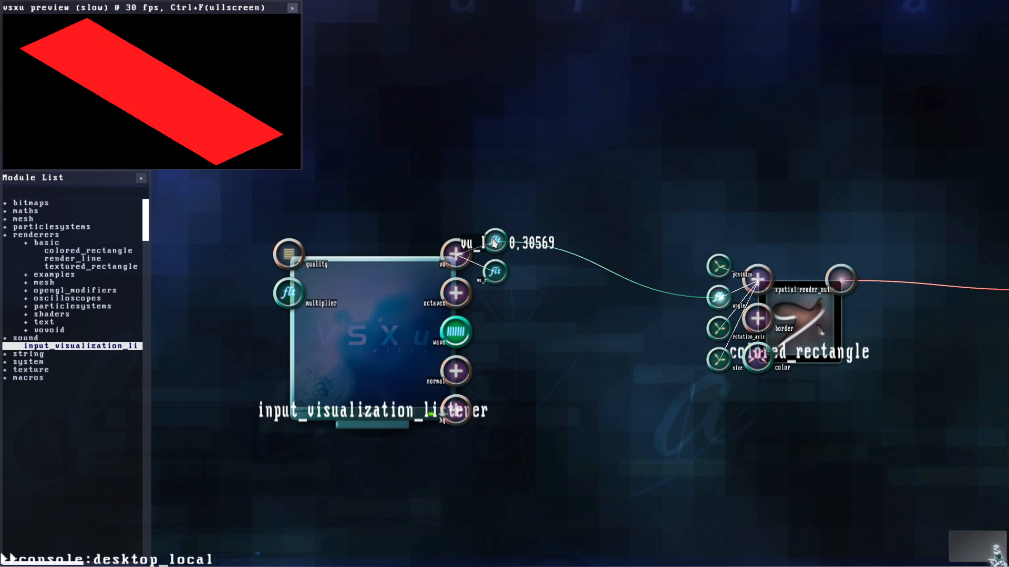
click(371, 314)
drag(371, 314, 341, 309)
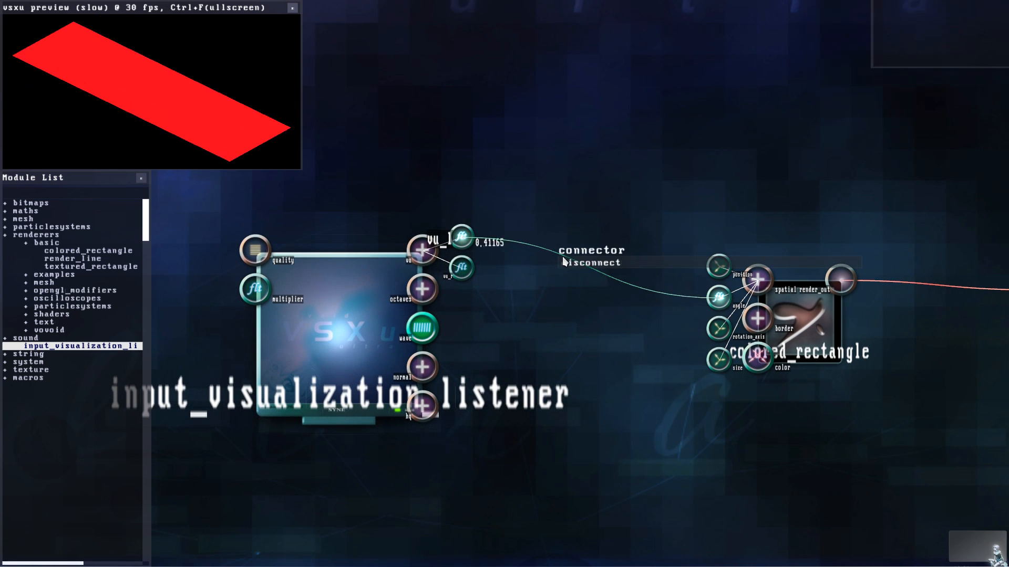
click(422, 251)
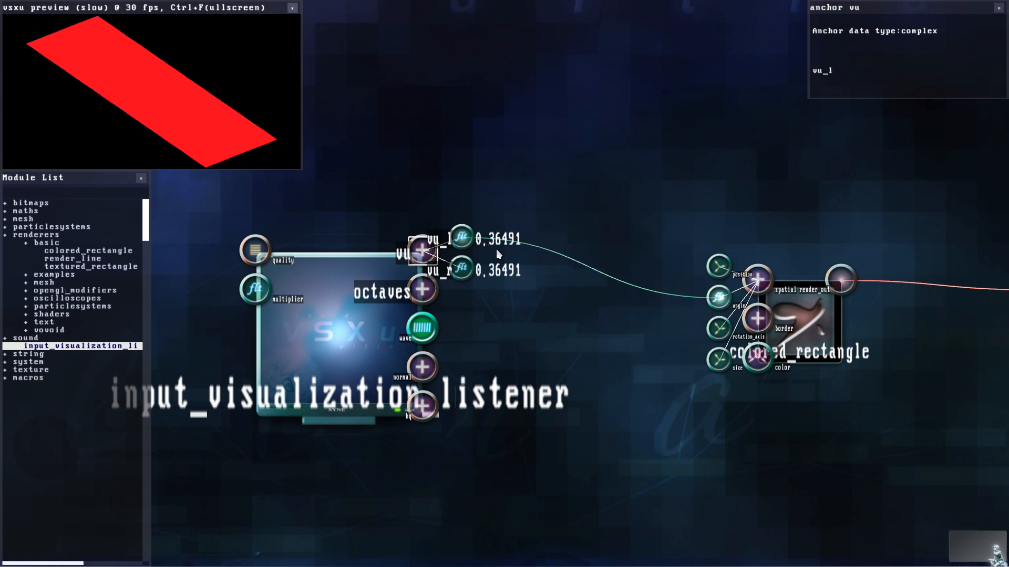
click(423, 255)
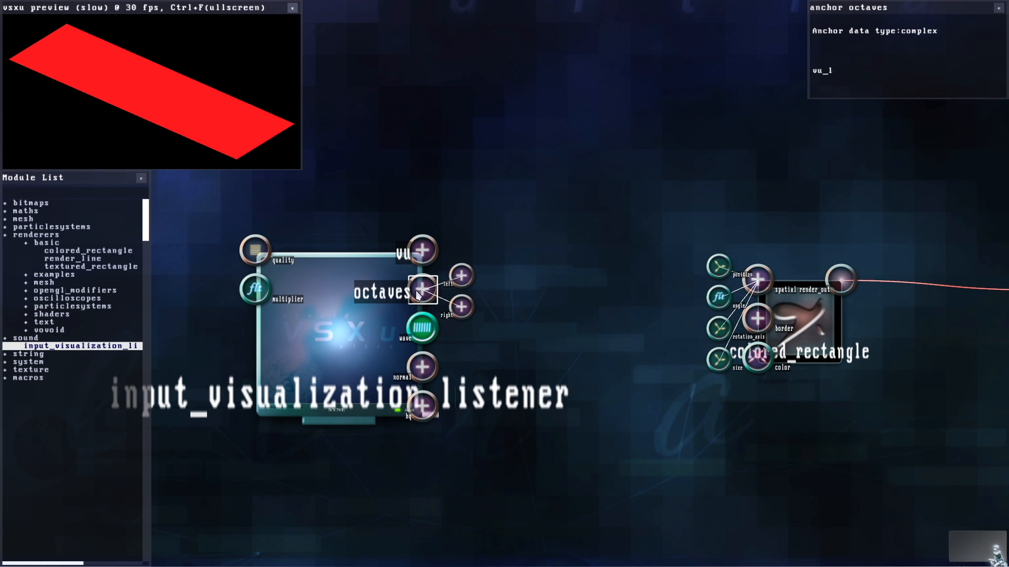
click(429, 249)
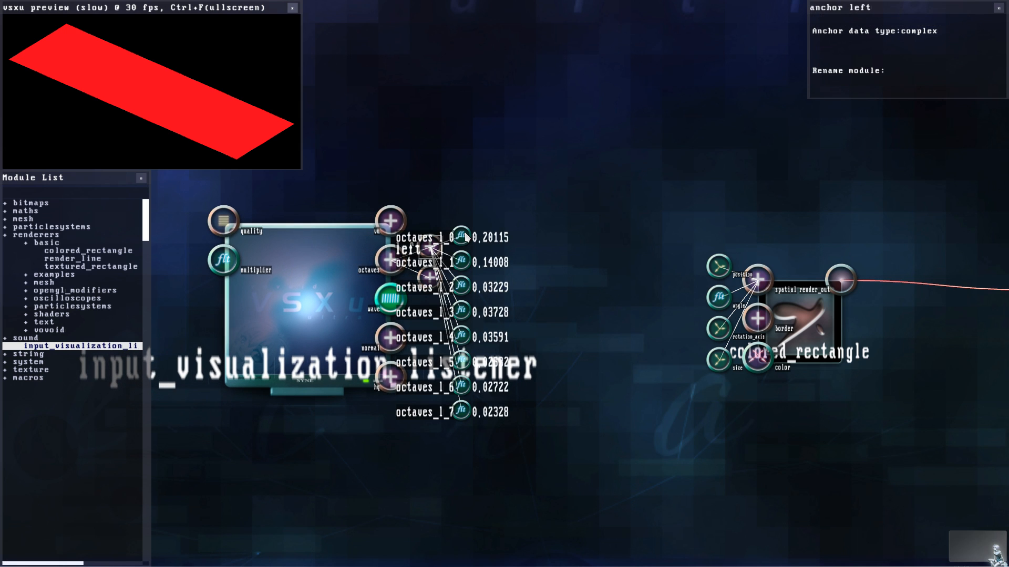
drag(465, 236, 718, 297)
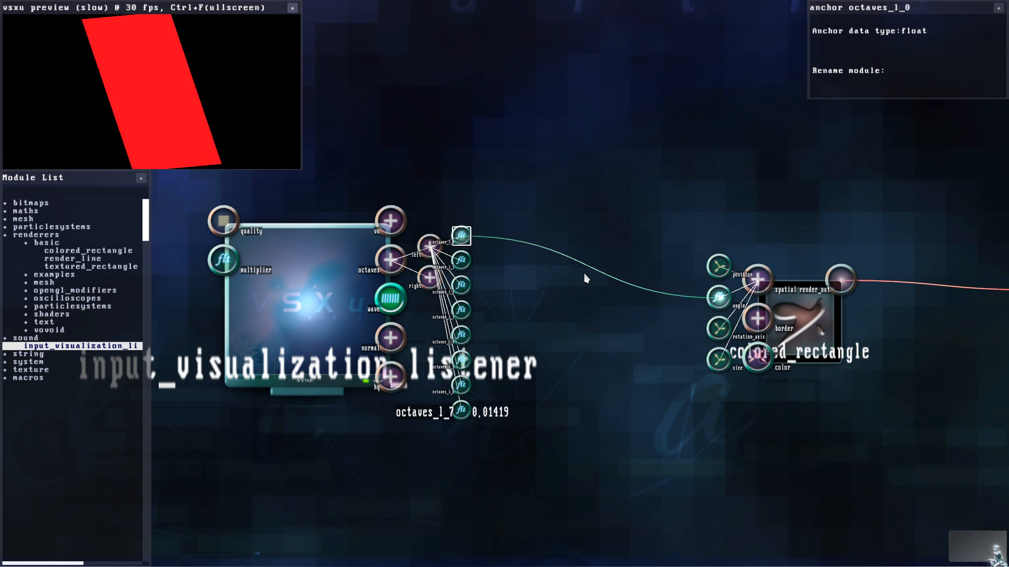
Step: Disconnect octaves_l_0 from the rectangle's angle and inspect the spectrum outputs in the listener's normal and hq groups
click(402, 260)
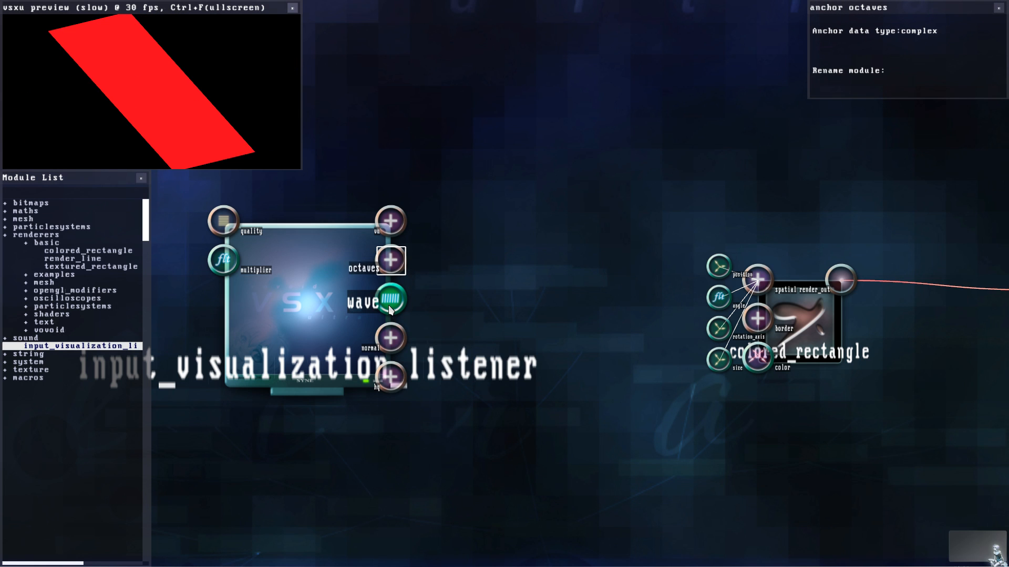
drag(390, 310, 354, 299)
click(461, 296)
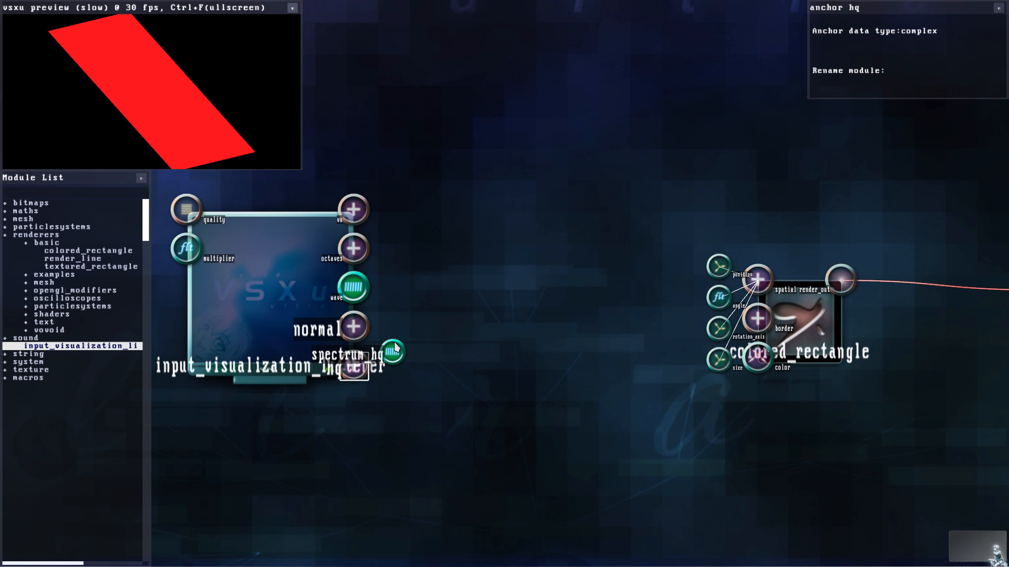
click(265, 311)
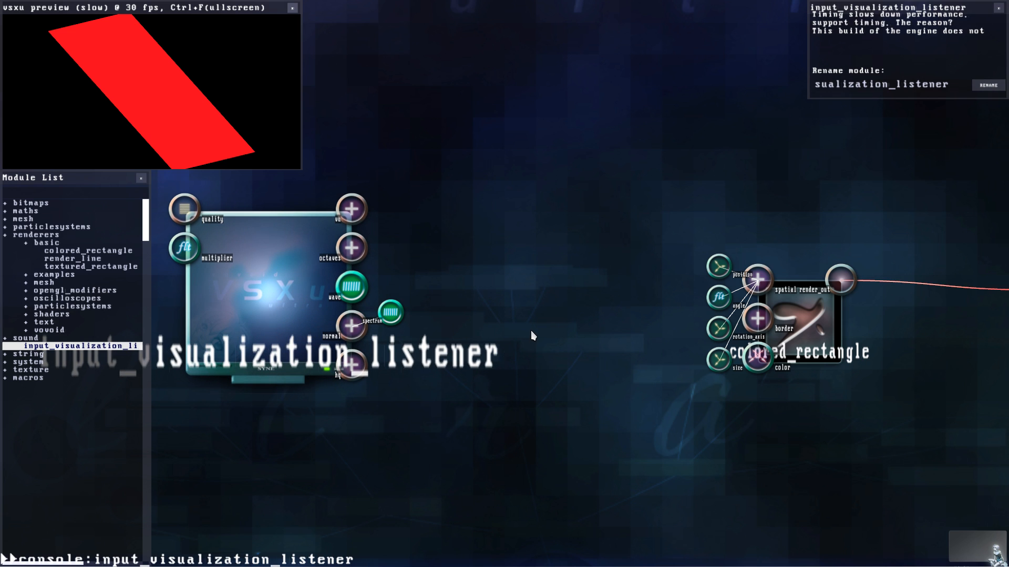
click(411, 355)
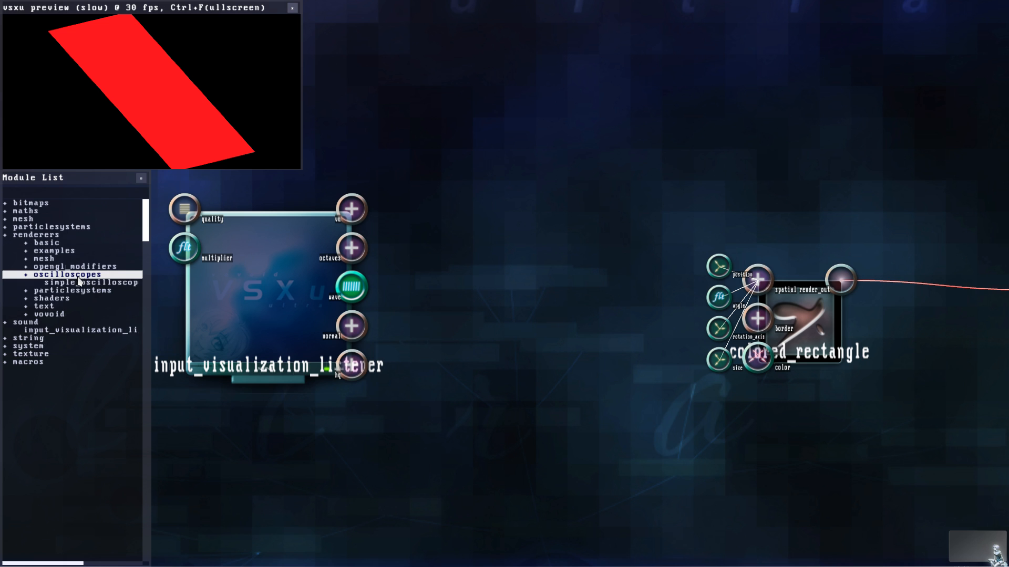
Step: Add a simple_oscilloscope module between the listener and the rectangle, and connect the listener's wave output to its data_in
click(82, 283)
drag(569, 278, 571, 275)
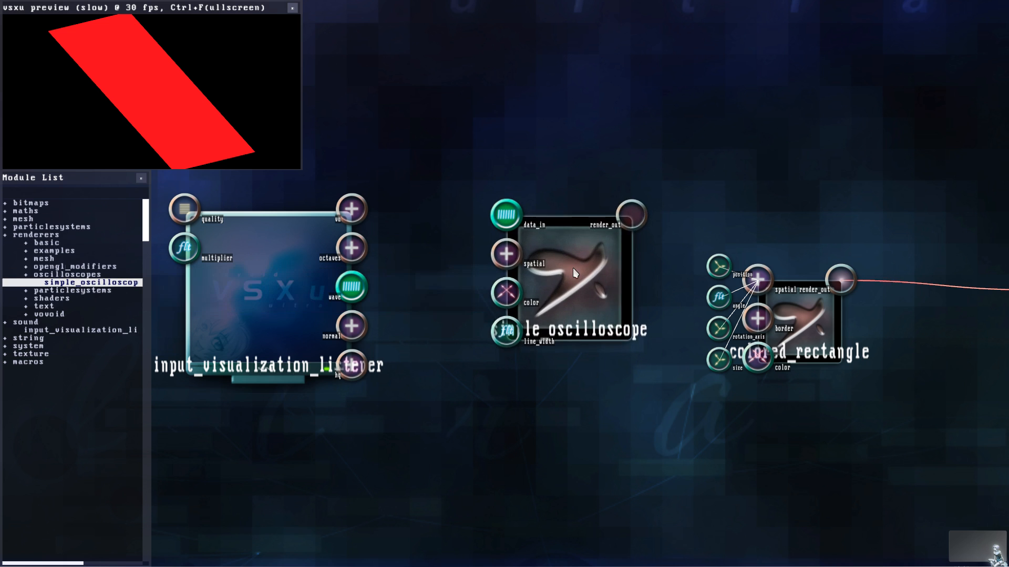
drag(275, 302, 494, 239)
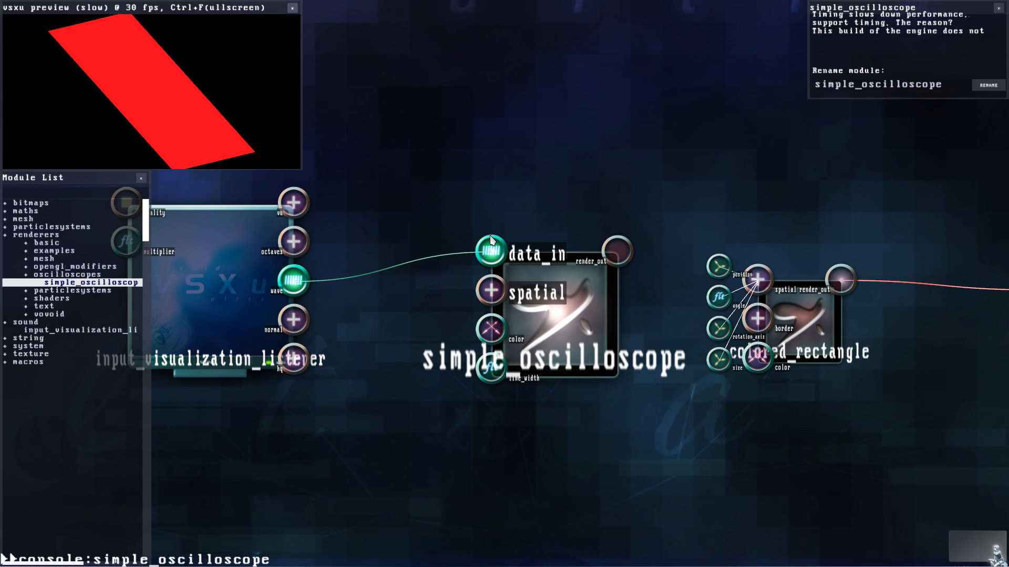
Step: Move the colored_rectangle above the oscilloscope and connect the oscilloscope's render_out to the screen input of screen0
scroll(660, 339, down, 3)
drag(659, 339, 580, 129)
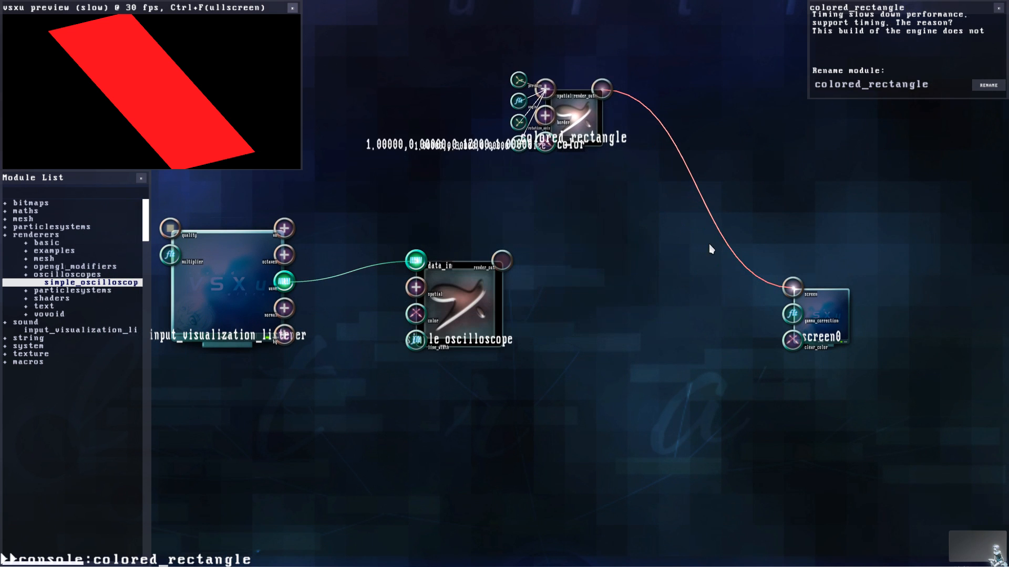
drag(502, 263, 792, 287)
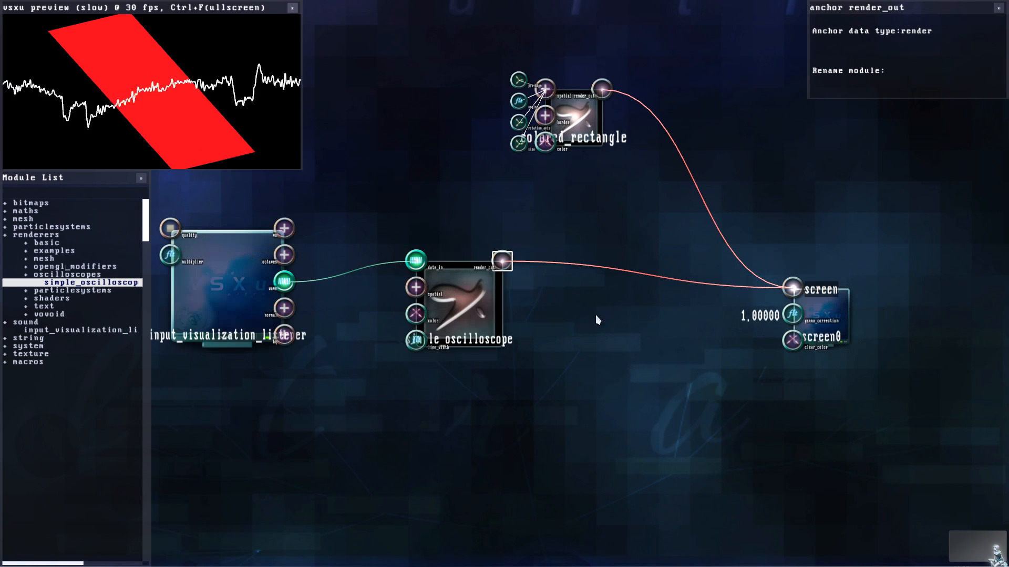
Step: Show the rendered output in fullscreen and hide the information text over it
click(479, 321)
click(440, 187)
key(ctrl+f)
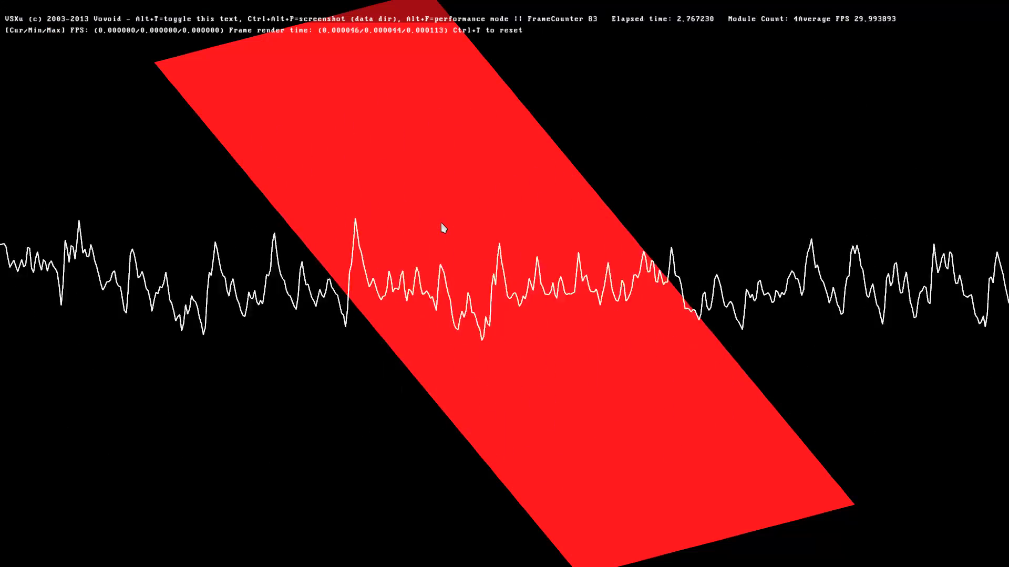
key(alt+t)
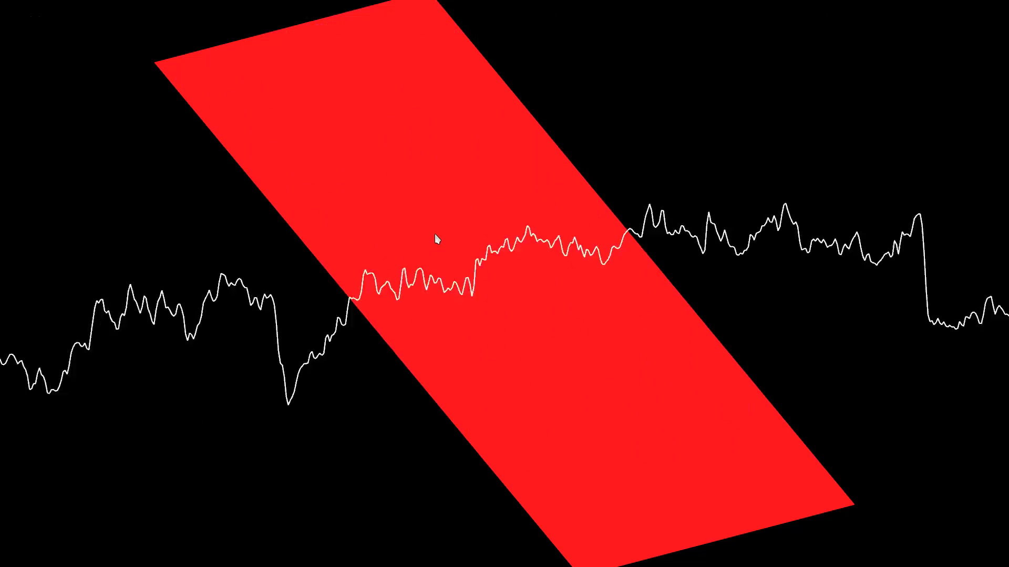
Step: Bring the editor back over the fullscreen output and disconnect the wave output from the oscilloscope's data_in
key(ctrl+f)
click(474, 285)
scroll(301, 297, up, 3)
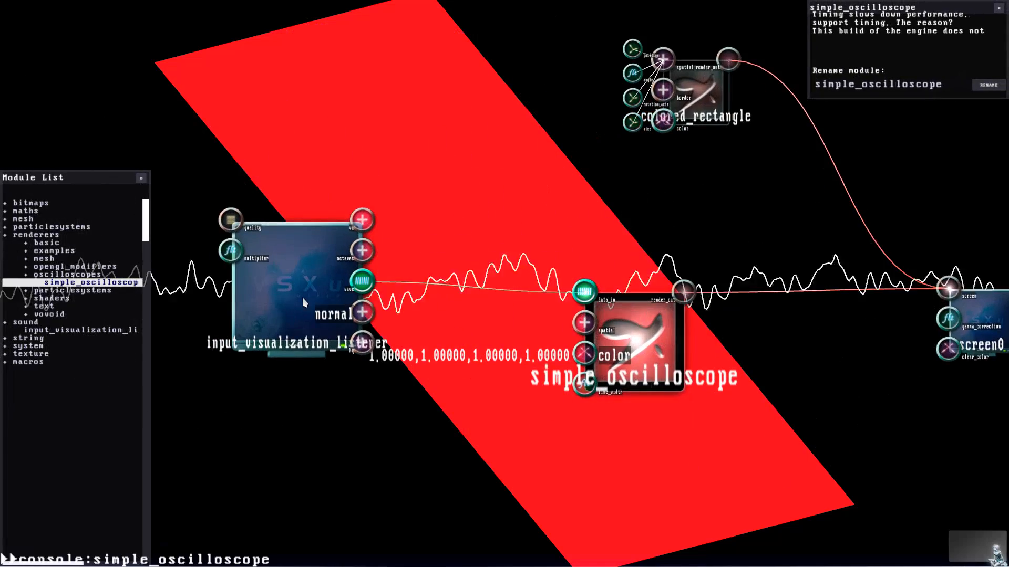
right_click(446, 287)
click(456, 295)
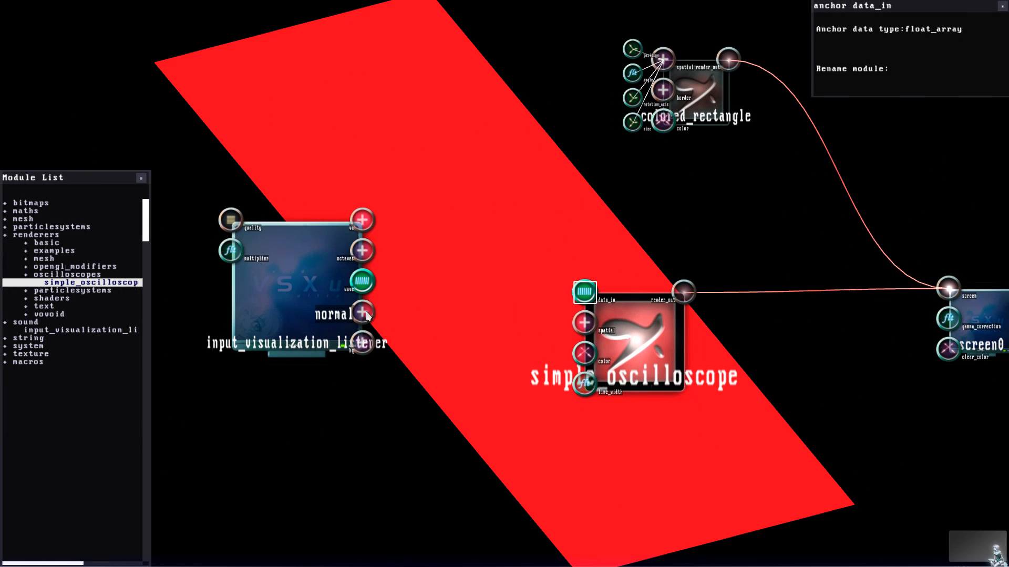
Step: Open the colored_rectangle's color control and set the rectangle to a very dark, nearly black grey
drag(823, 142, 612, 126)
click(582, 122)
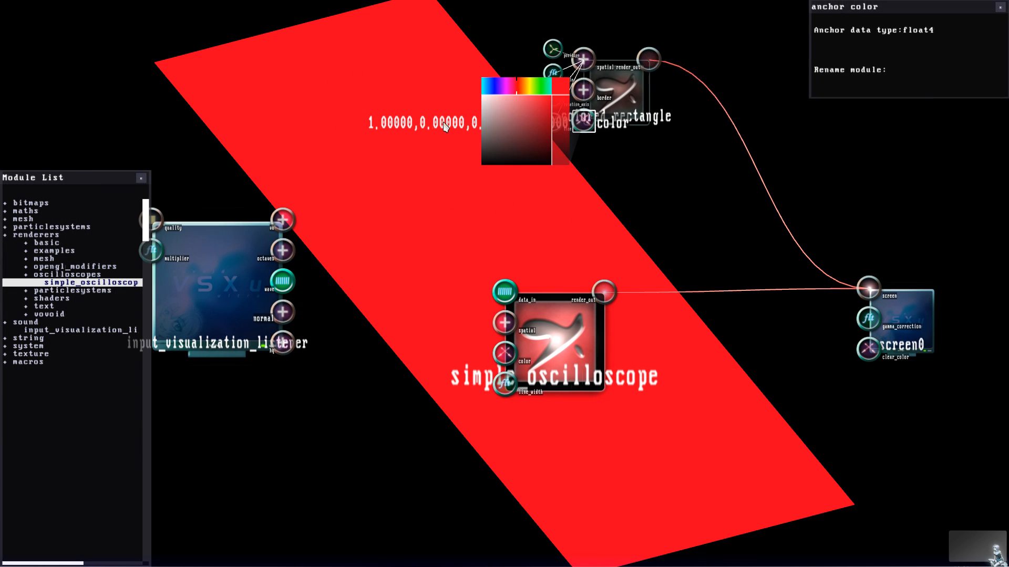
drag(504, 132, 471, 172)
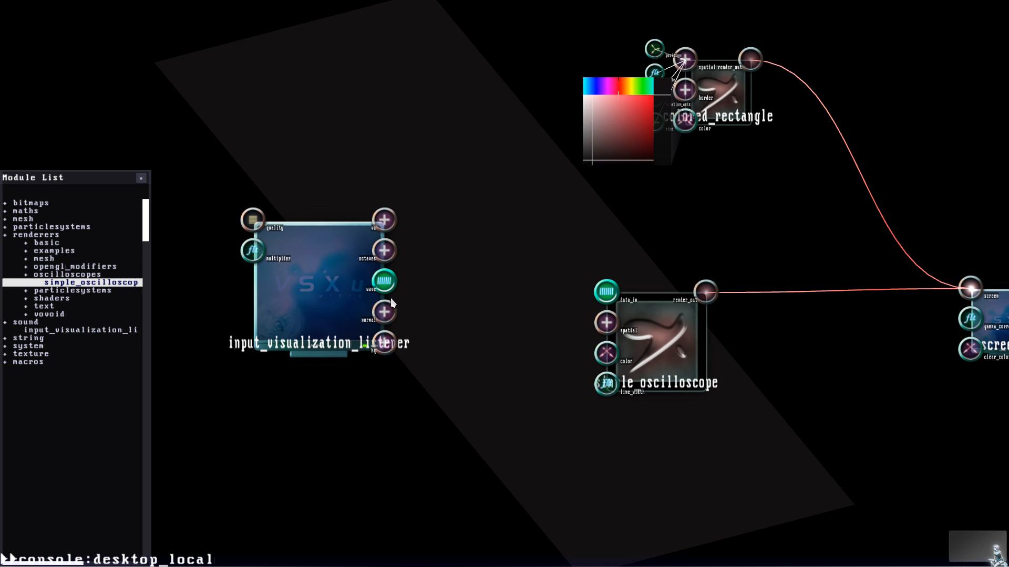
Step: Connect the spectrum output from the listener's normal group to the simple_oscilloscope's data_in
drag(414, 301, 611, 297)
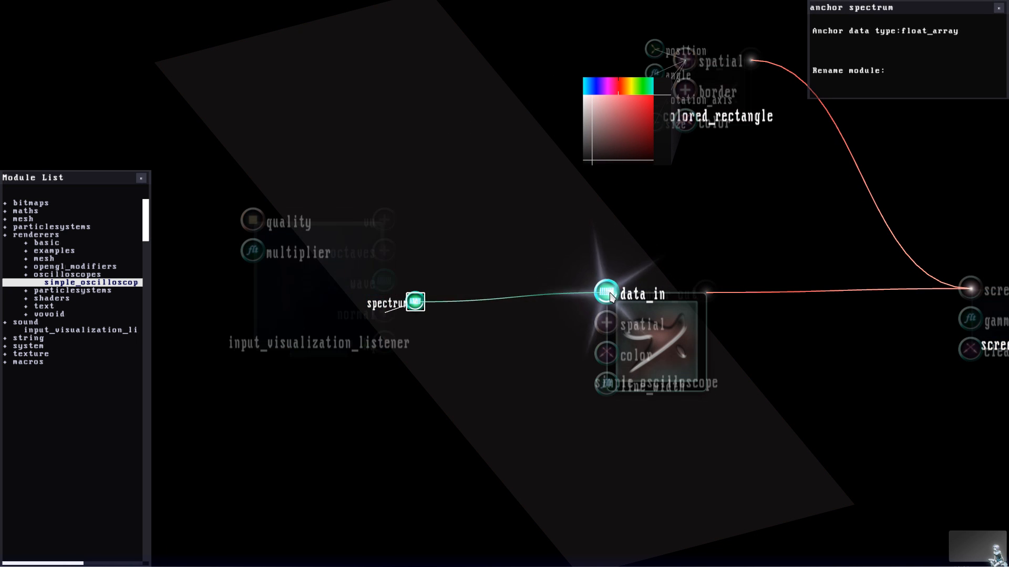
click(648, 403)
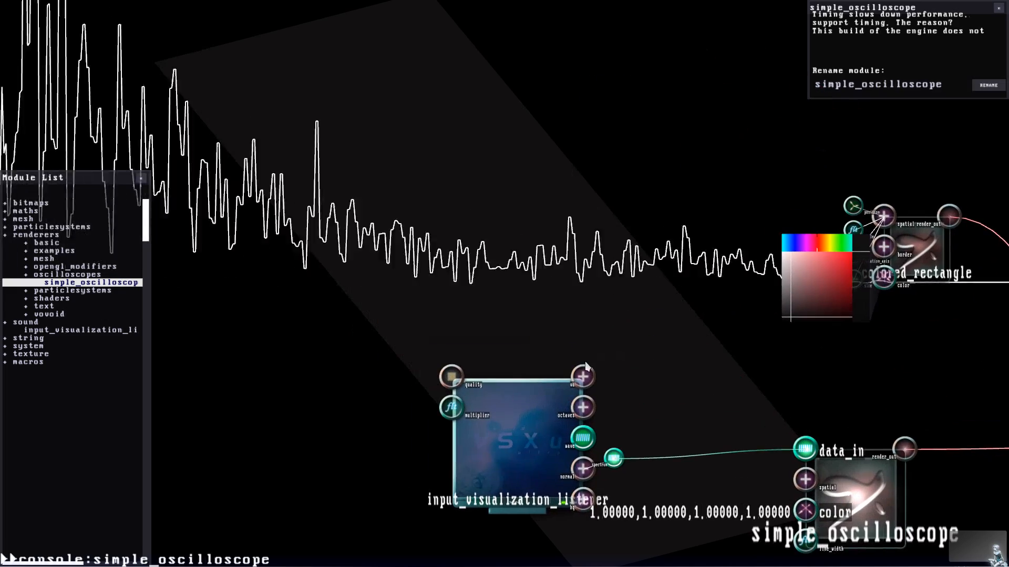
click(506, 423)
Step: Watch the spectrum render with the editor interface hidden, and bring the interface back
key(ctrl+F1)
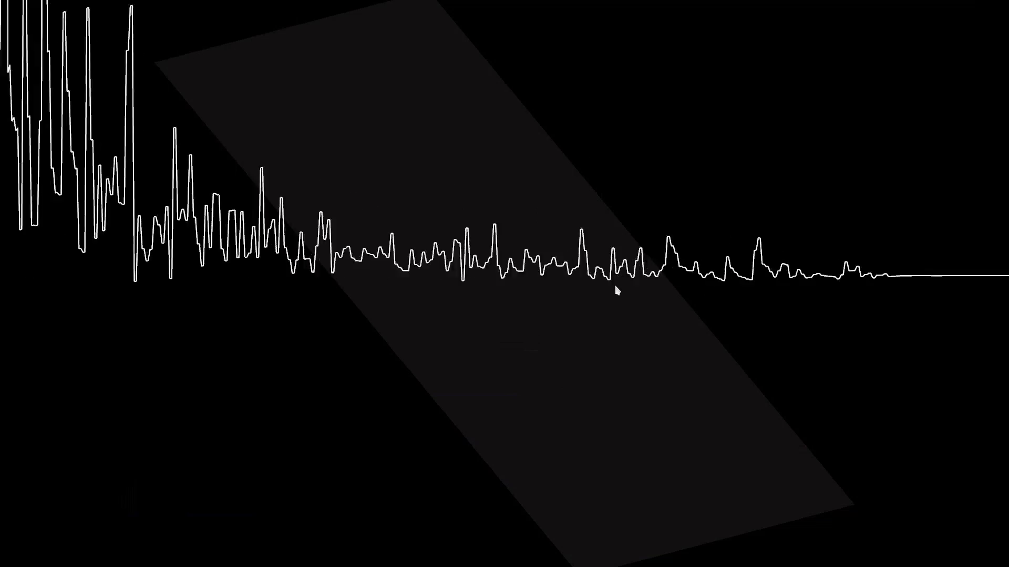
key(ctrl+F1)
Step: Rearrange the modules so that the colored_rectangle sits higher, clear above the simple_oscilloscope
mouse_move(577, 396)
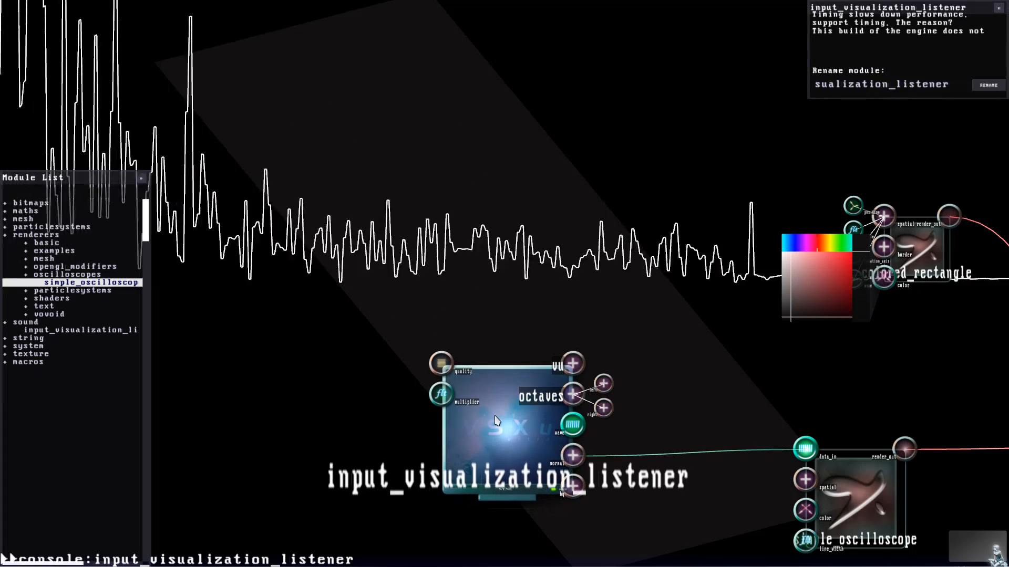
scroll(661, 473, down, 2)
key(f)
drag(744, 465, 709, 442)
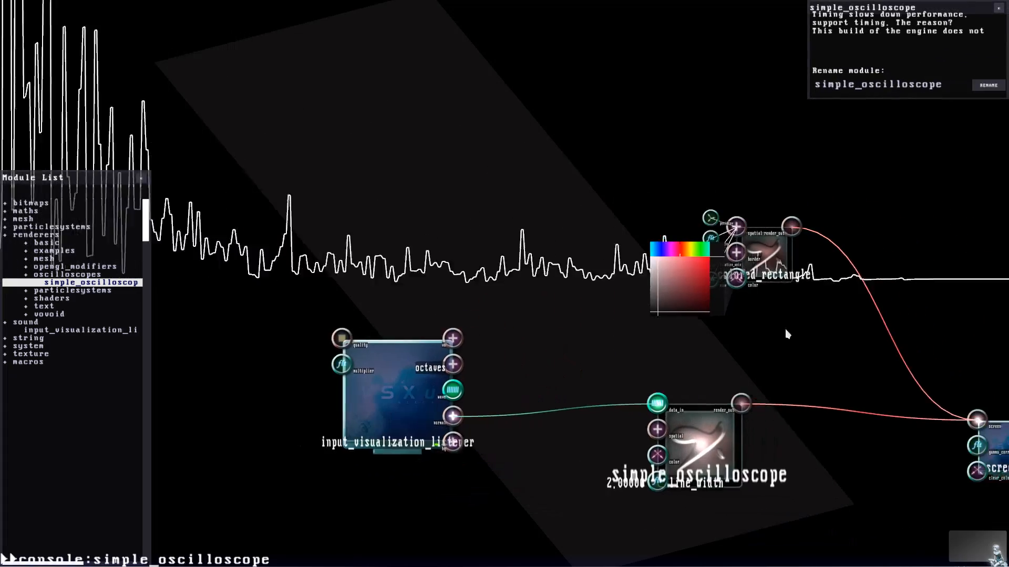
drag(754, 258, 739, 232)
key(s)
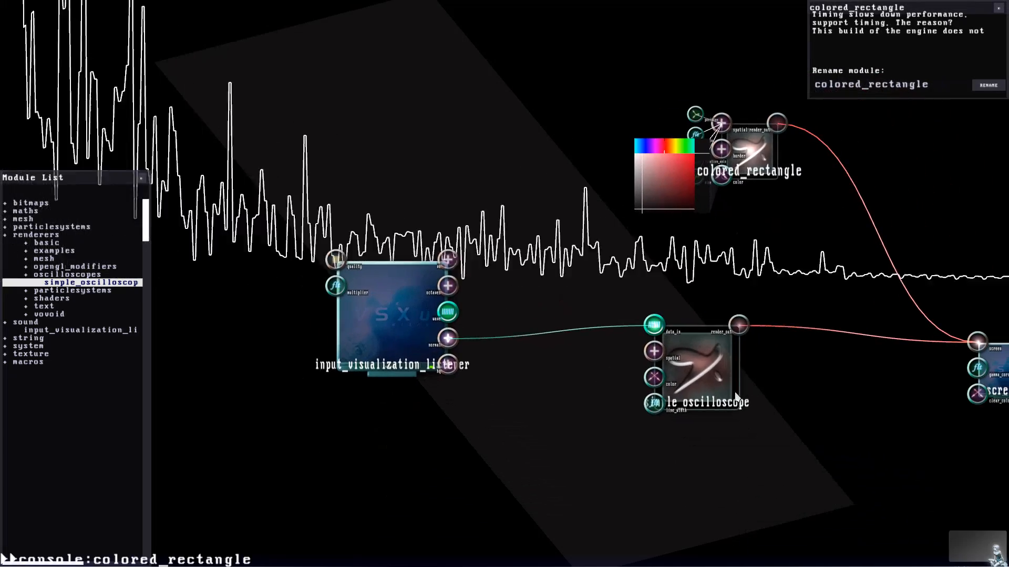
click(686, 363)
drag(685, 362, 681, 371)
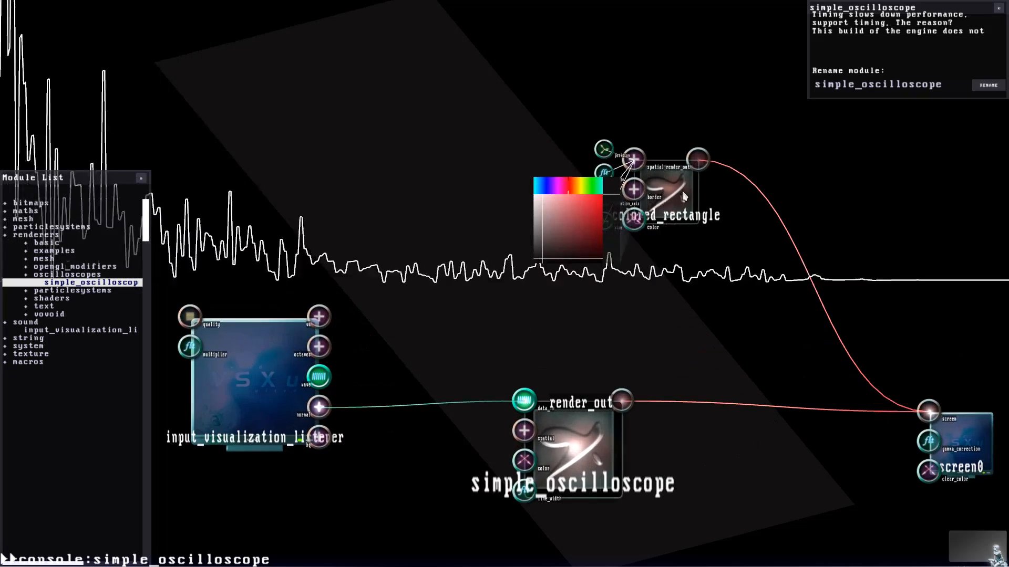
Step: Collapse the colored_rectangle's spatial inputs and close its color control
click(684, 196)
click(620, 155)
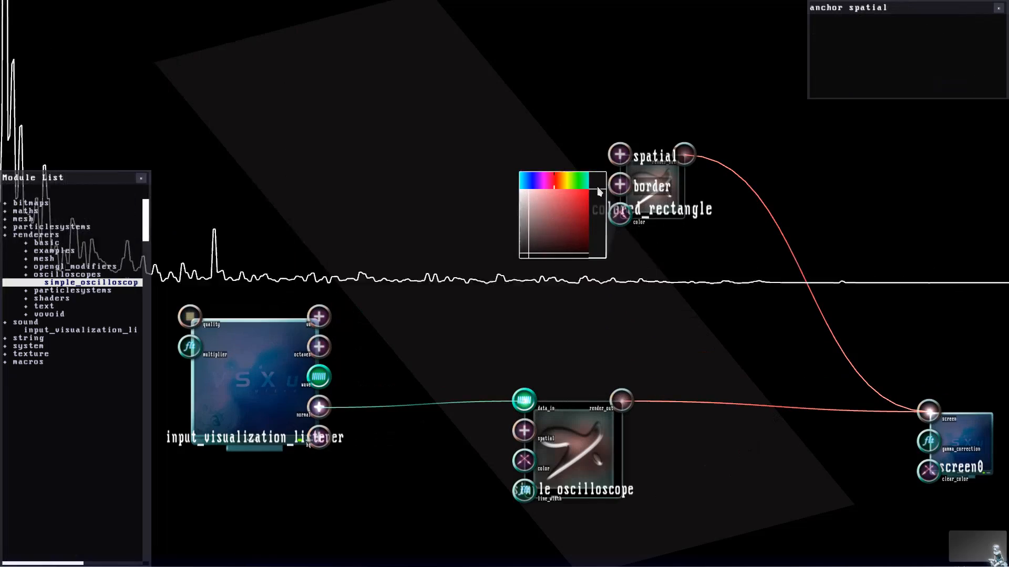
click(620, 213)
click(669, 189)
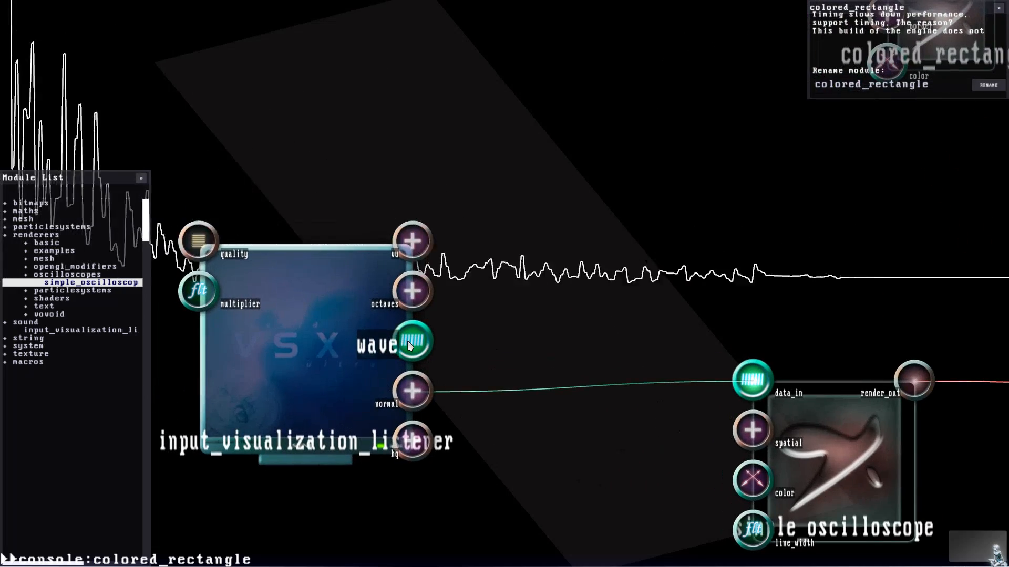
Step: Disconnect the colored_rectangle's render output from screen0, leaving the rectangle above the simple_oscilloscope
scroll(408, 341, down, 2)
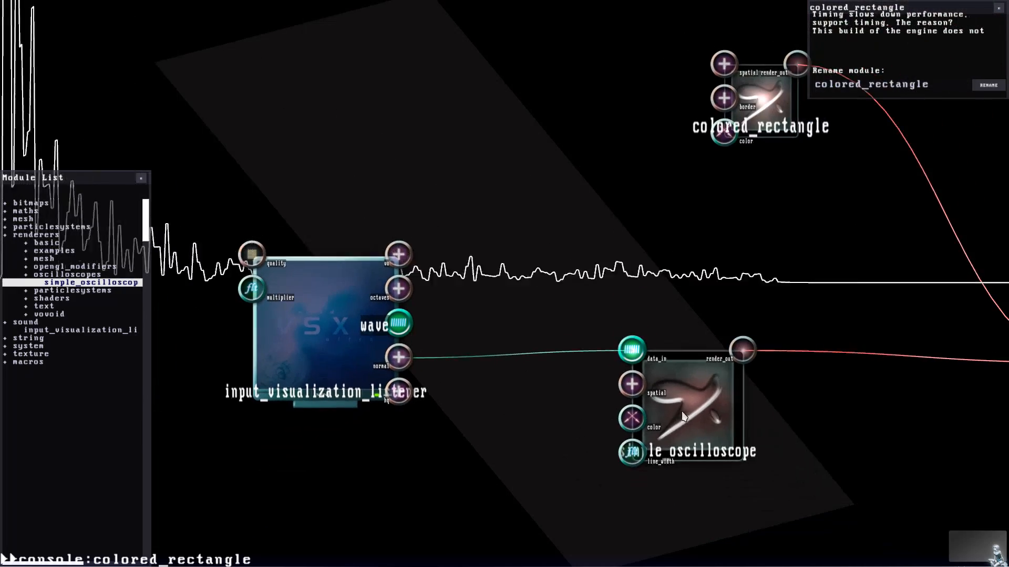
click(675, 386)
scroll(651, 339, down, 3)
click(574, 203)
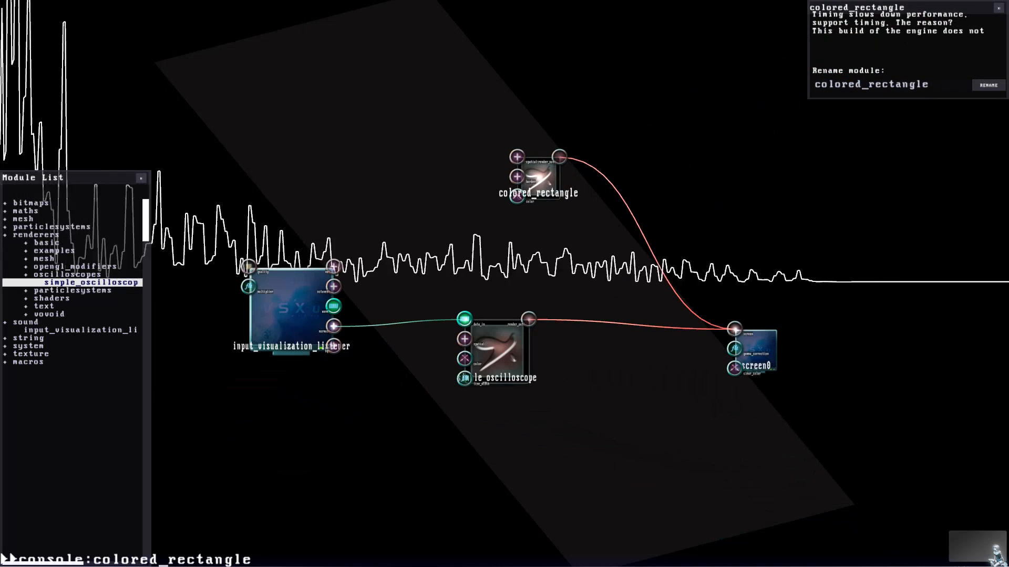
drag(522, 202, 656, 191)
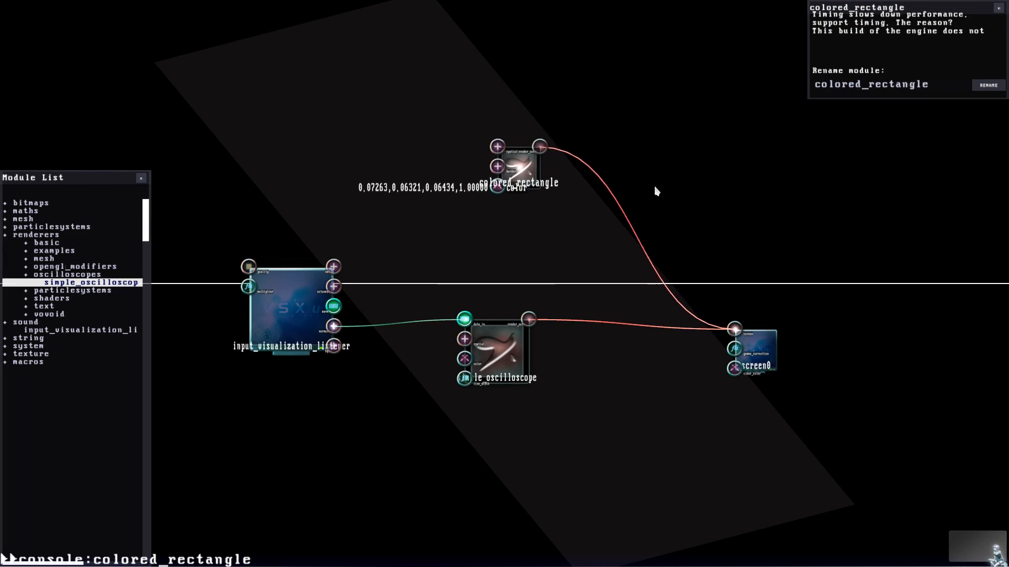
click(635, 235)
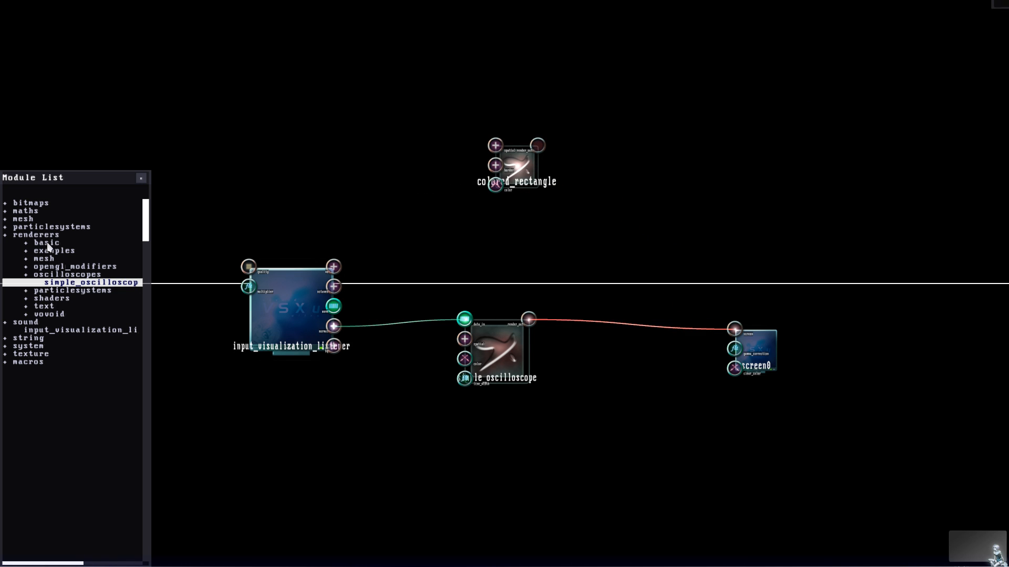
Step: Add a float_array_pick module from the maths array group between the colored_rectangle and the simple_oscilloscope
click(25, 211)
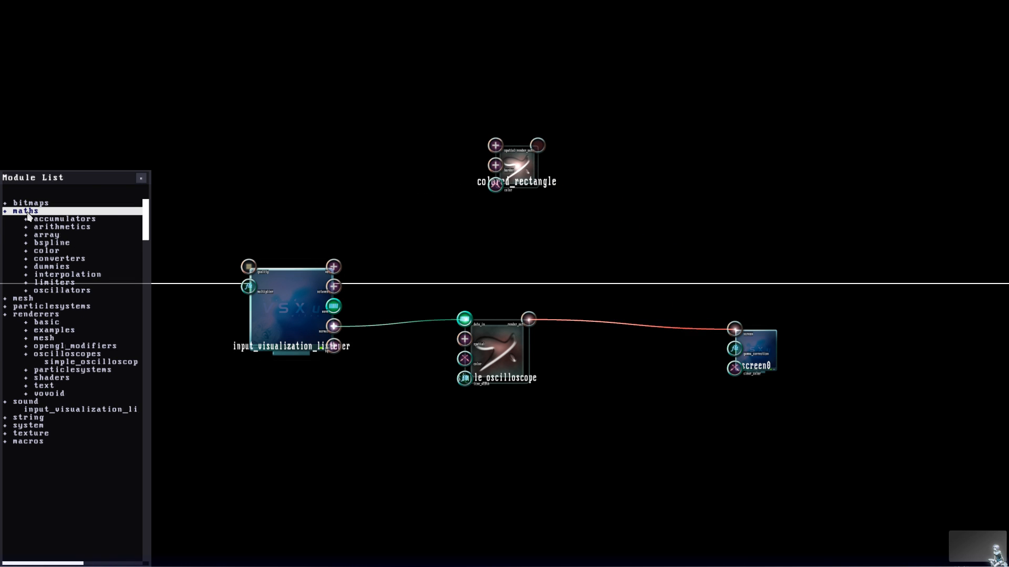
click(46, 236)
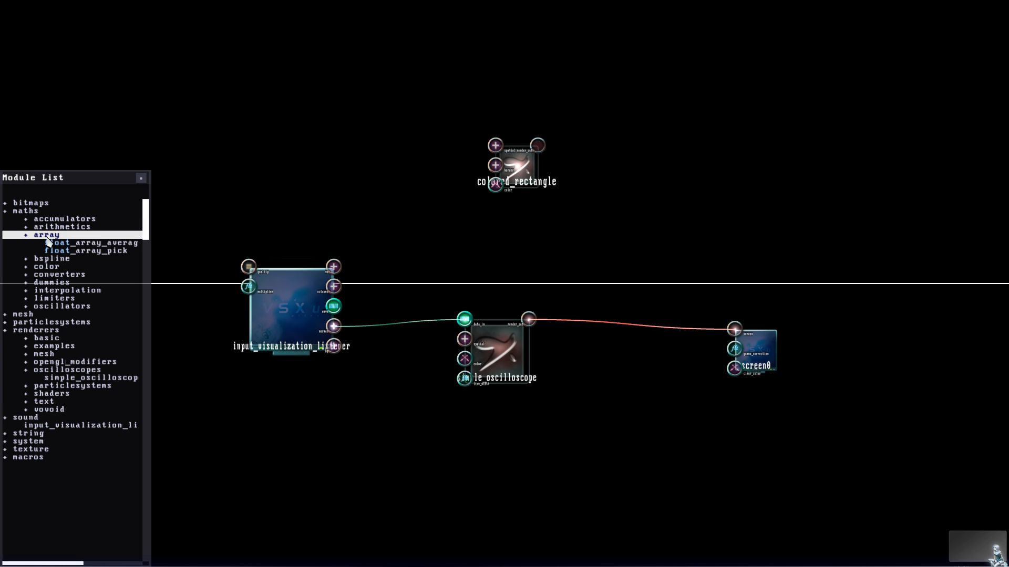
click(72, 250)
drag(72, 250, 471, 261)
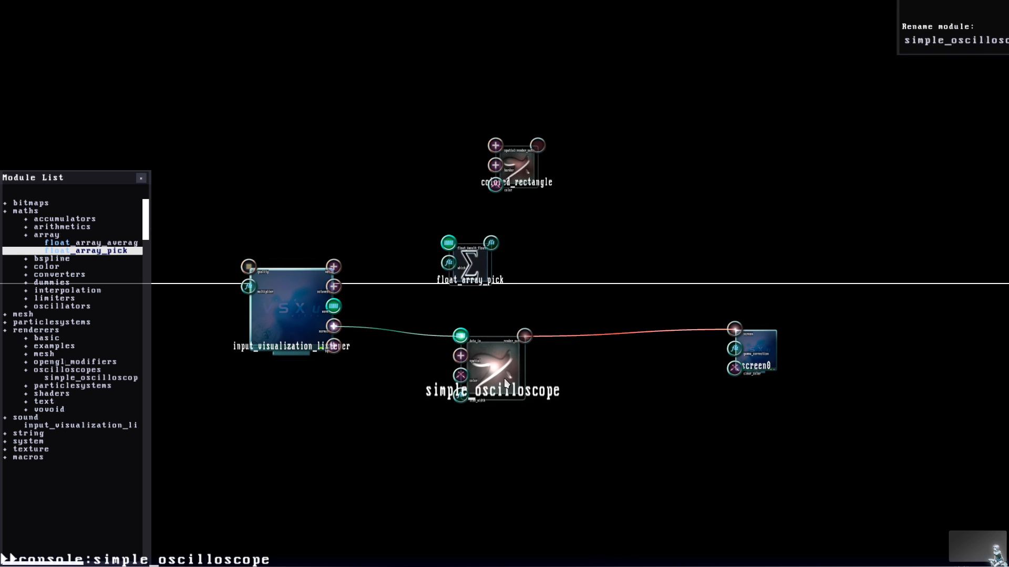
Step: Connect the listener's wave output to float_array_pick's float_in, and place the simple_oscilloscope lower to make room
scroll(471, 261, up, 2)
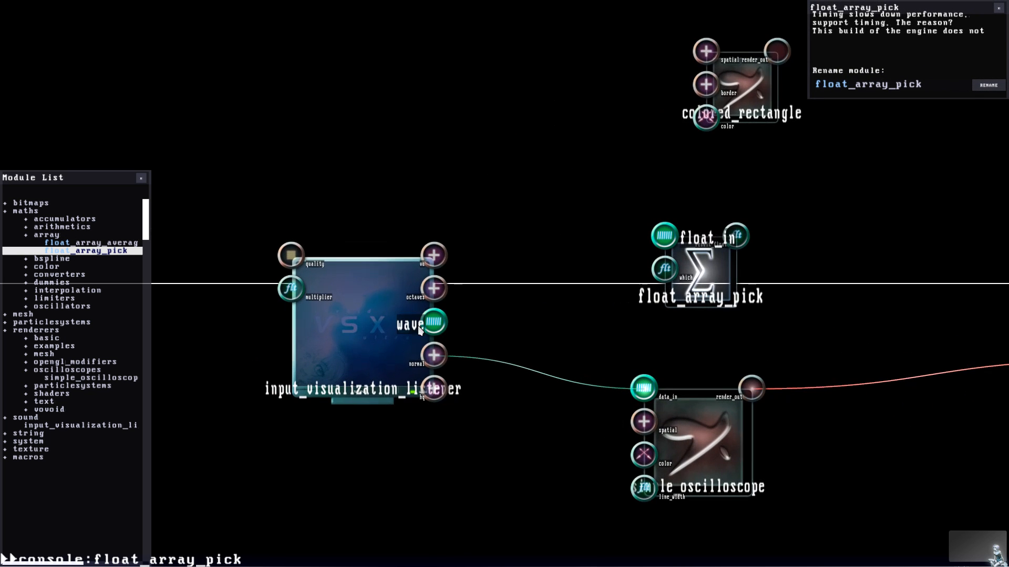
click(431, 355)
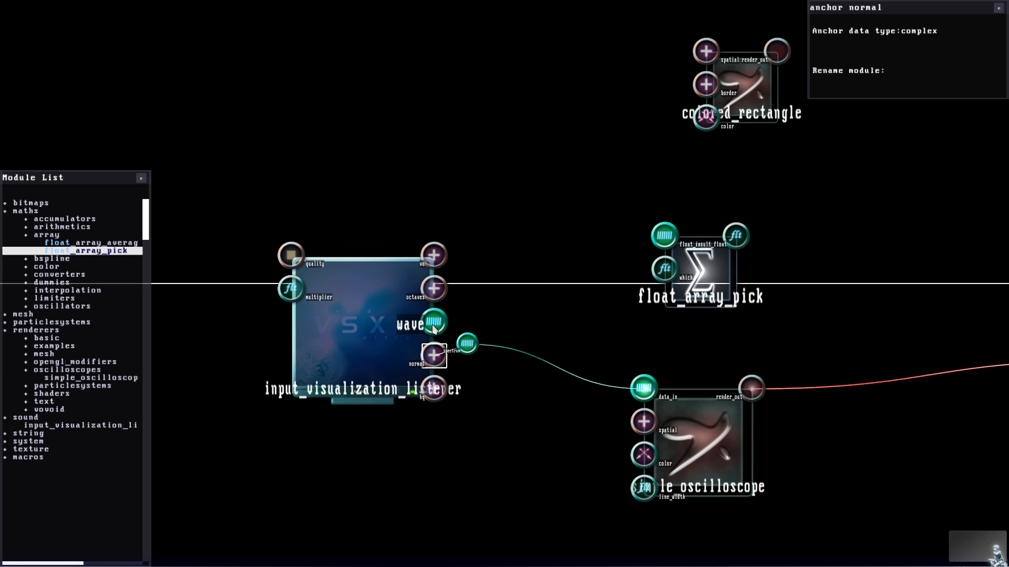
drag(434, 330, 665, 236)
click(736, 404)
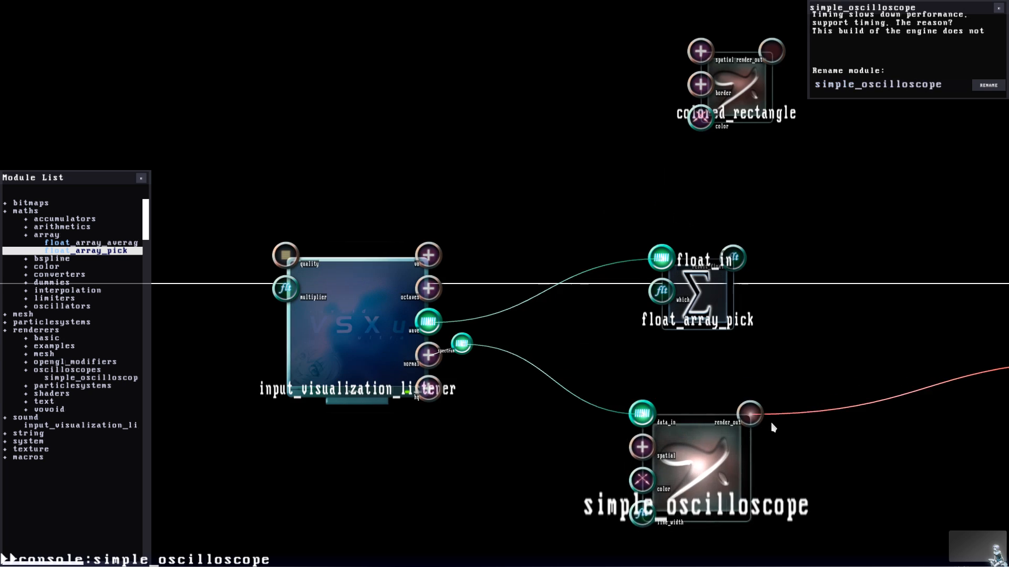
Step: Place the colored_rectangle between float_array_pick and screen0, and disconnect the simple_oscilloscope's render output from screen0
scroll(772, 429, down, 2)
drag(569, 144, 712, 256)
scroll(714, 260, up, 1)
drag(698, 329, 694, 389)
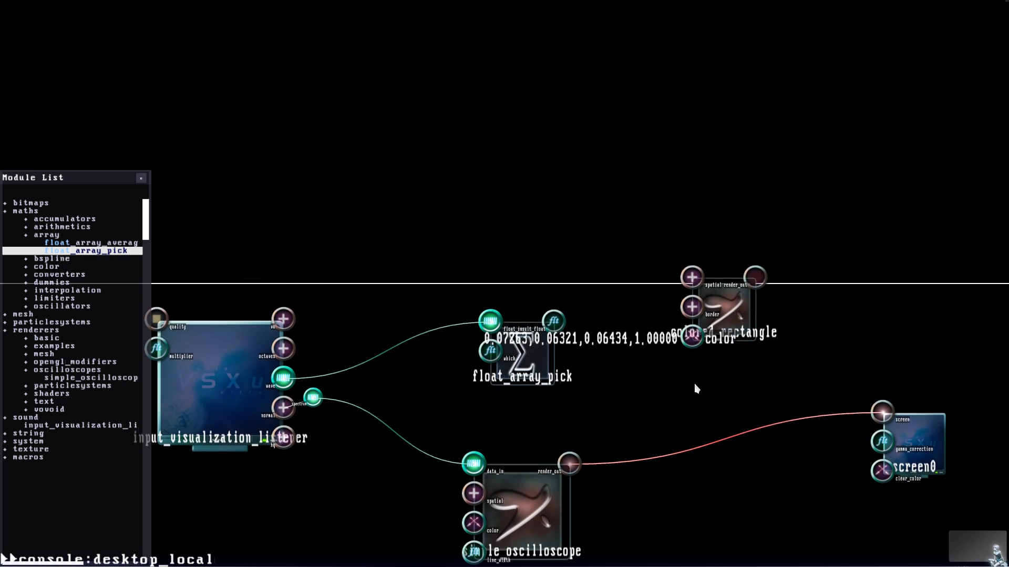
drag(693, 290, 694, 328)
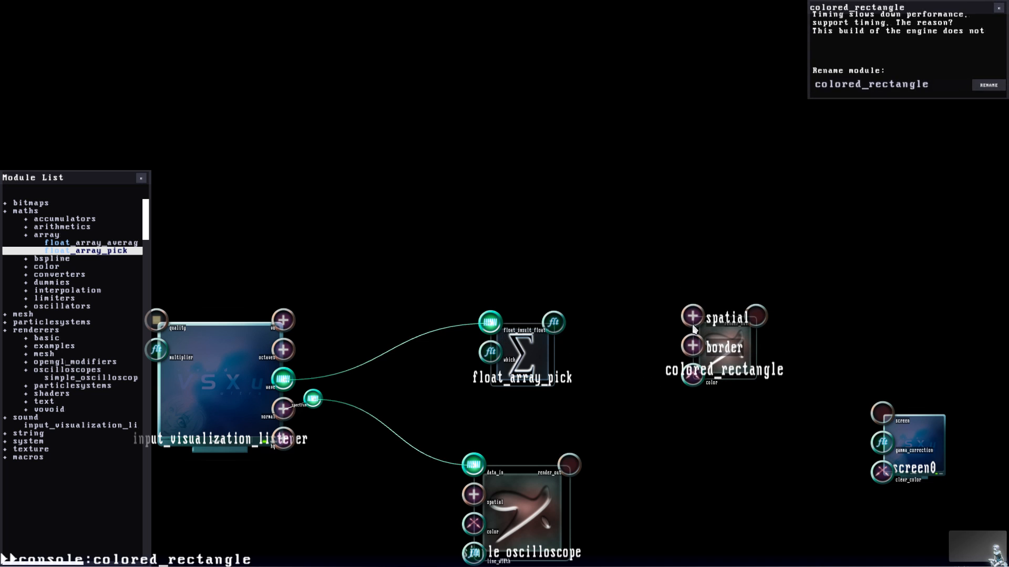
Step: Connect float_array_pick's result_float to the colored_rectangle's spatial angle, and the rectangle's render_out to screen0
click(692, 322)
drag(553, 322, 662, 330)
drag(751, 361, 881, 413)
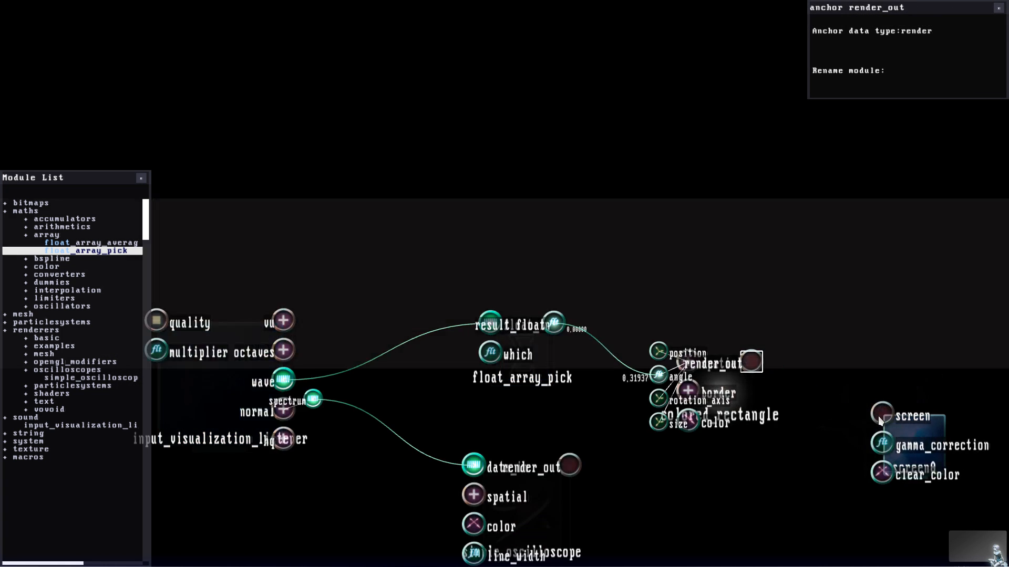
Step: Shift float_array_pick and the simple_oscilloscope slightly lower beside the listener
click(739, 395)
click(693, 264)
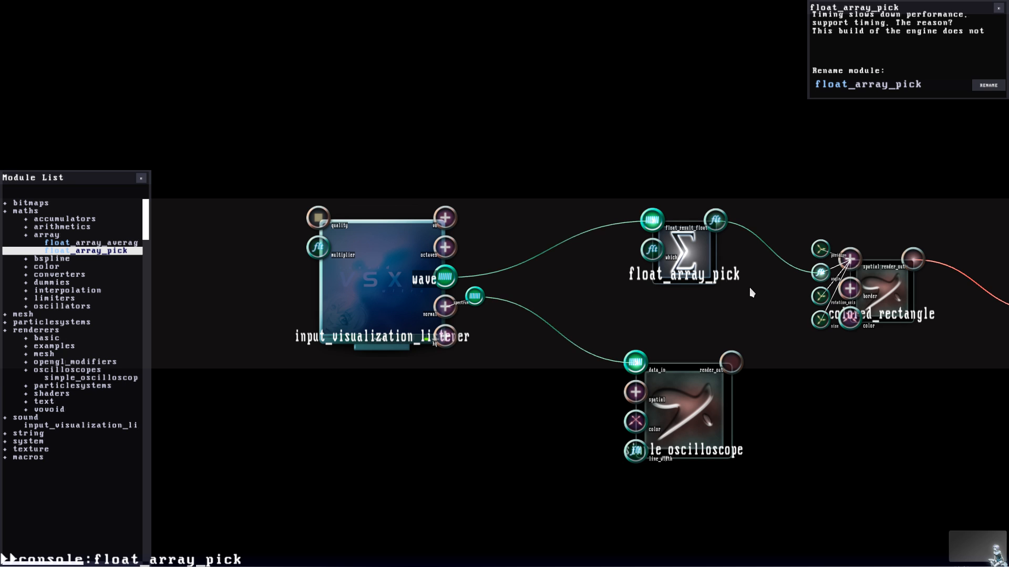
click(684, 402)
drag(684, 402, 683, 409)
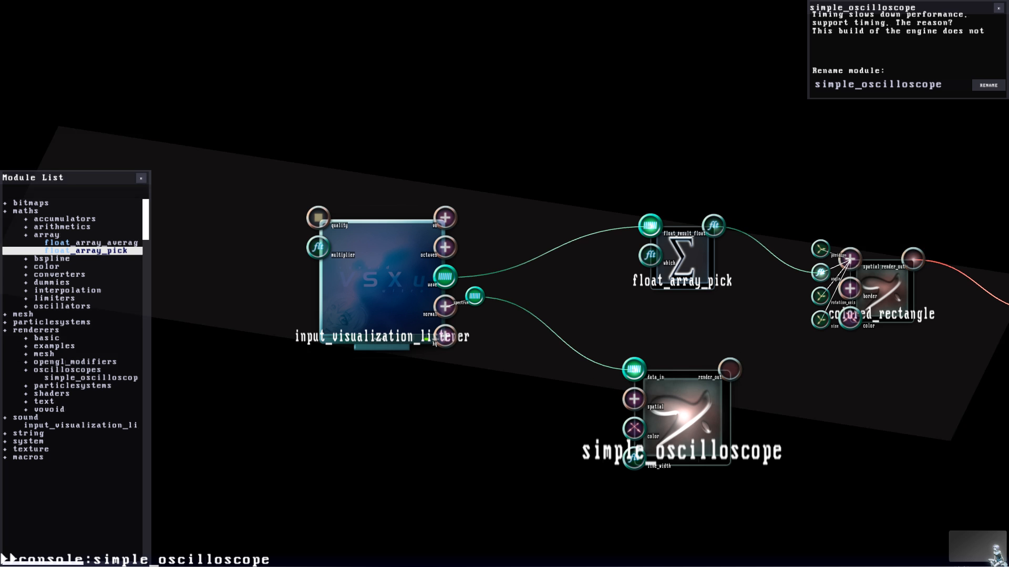
click(692, 277)
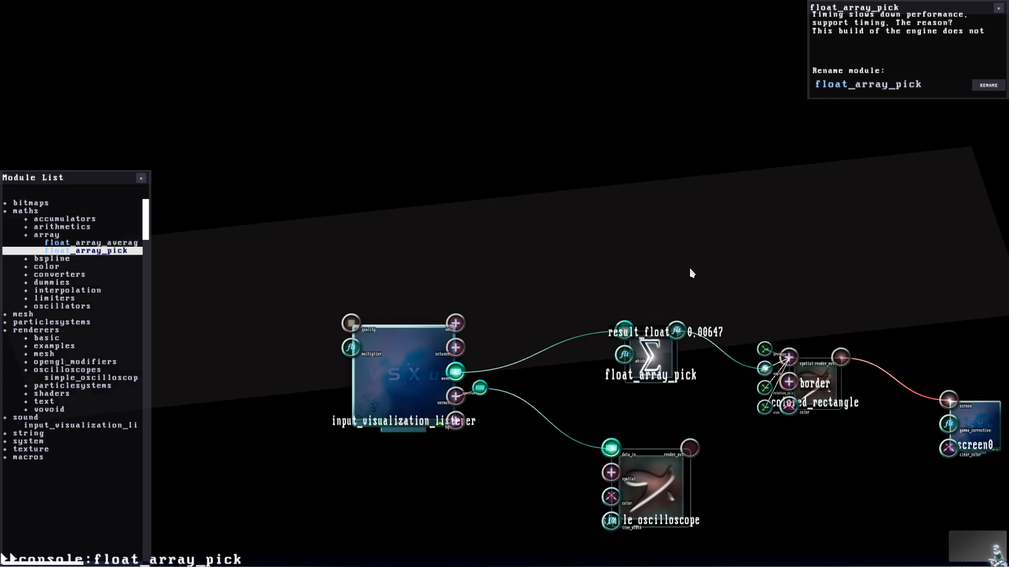
Step: Add a slider control to float_array_pick's which input and raise its upper limit to about 12.73
right_click(659, 380)
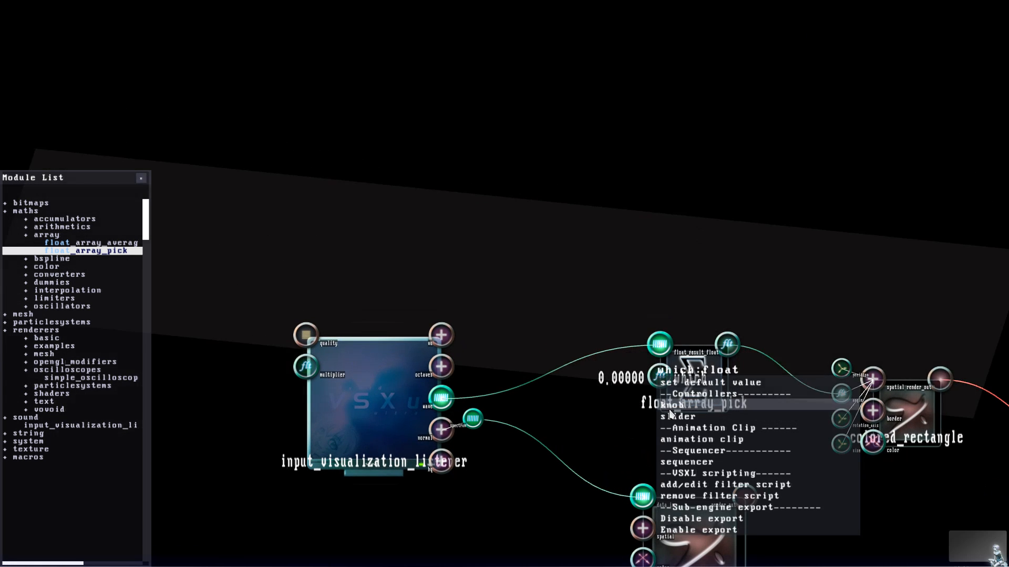
click(671, 405)
drag(621, 268, 609, 284)
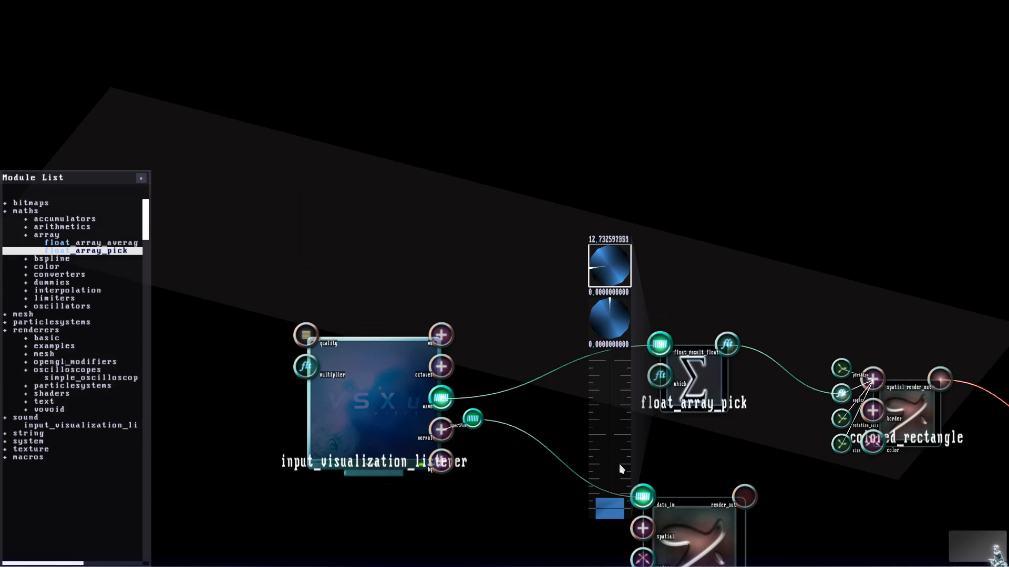
Step: Raise the which slider to its upper limit, setting the input to about 12.73
drag(621, 468, 634, 257)
drag(588, 226, 714, 314)
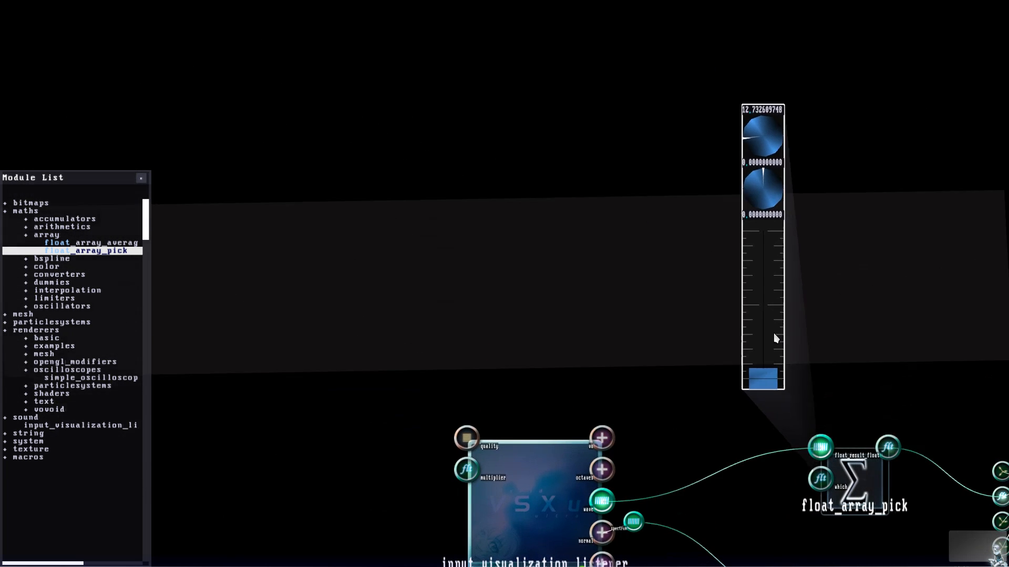
drag(767, 384, 769, 234)
key(f)
key(r)
key(d)
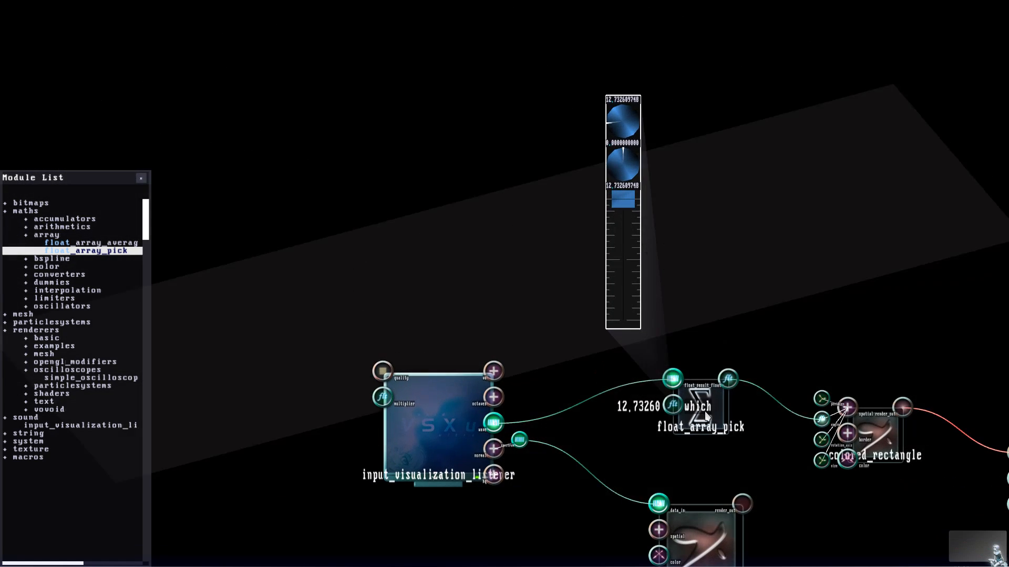
Step: Close the which slider and respace the listener, float_array_pick and simple_oscilloscope so the graph is easier to read
click(680, 414)
click(322, 377)
drag(320, 372, 280, 363)
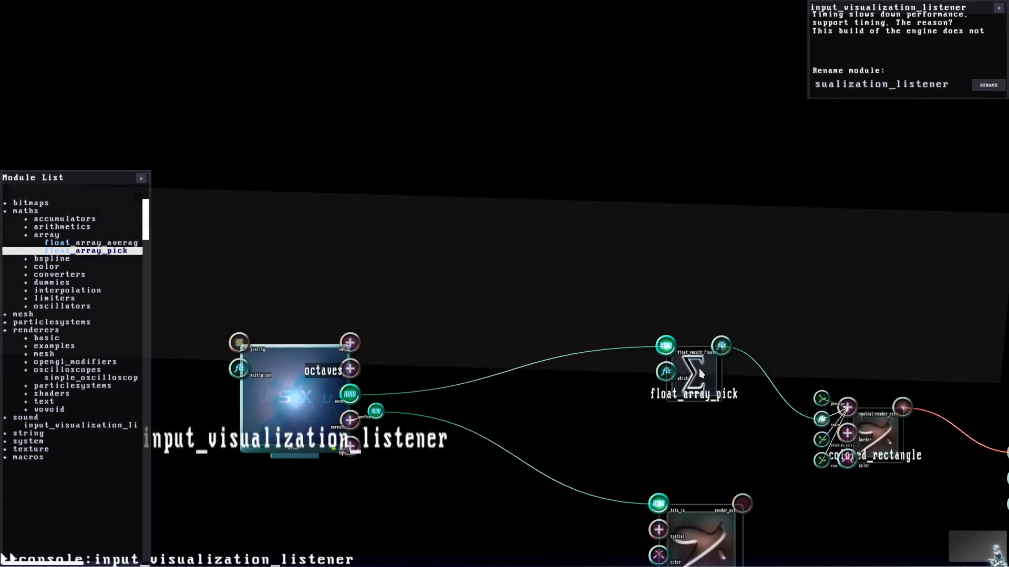
drag(698, 368, 678, 355)
key(d)
drag(696, 407, 683, 386)
key(r)
key(f)
click(509, 172)
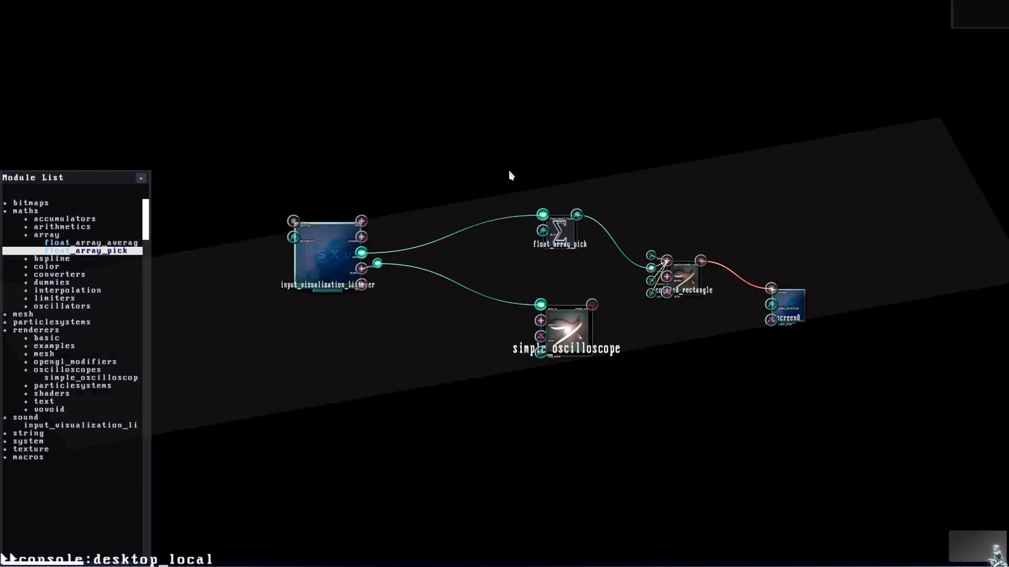
Step: Open the existing wave_visualization project from the project browser
key(ctrl+o)
drag(448, 409, 534, 355)
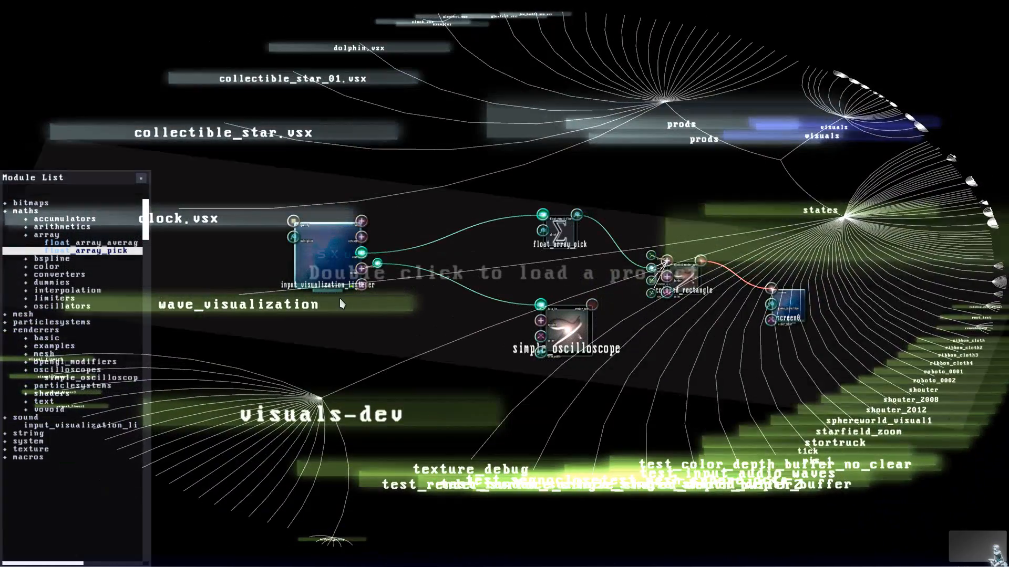
double_click(340, 300)
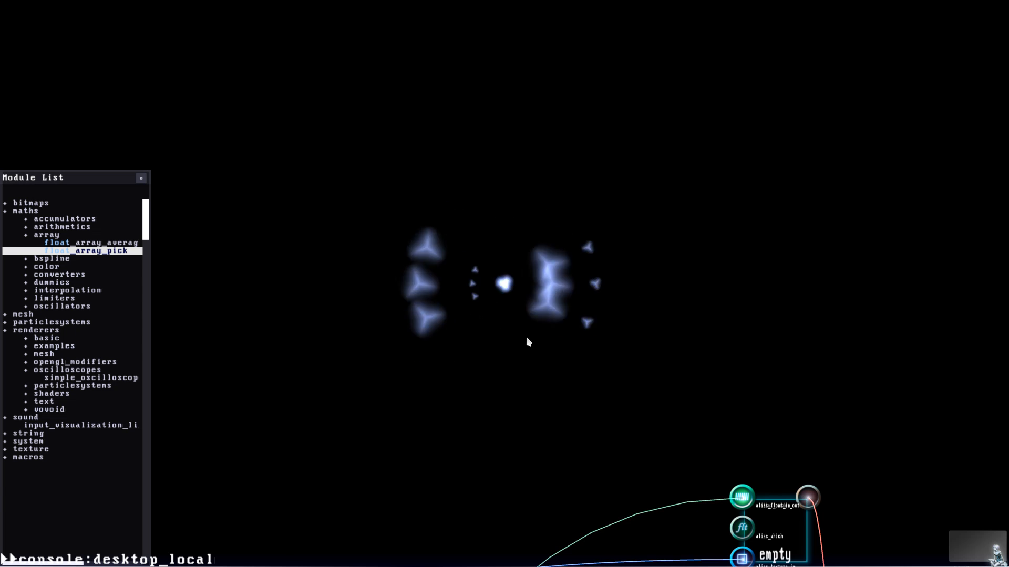
Step: Examine how the listener and the blob texture feed the empty macros in the loaded graph
key(d)
scroll(480, 223, down, 2)
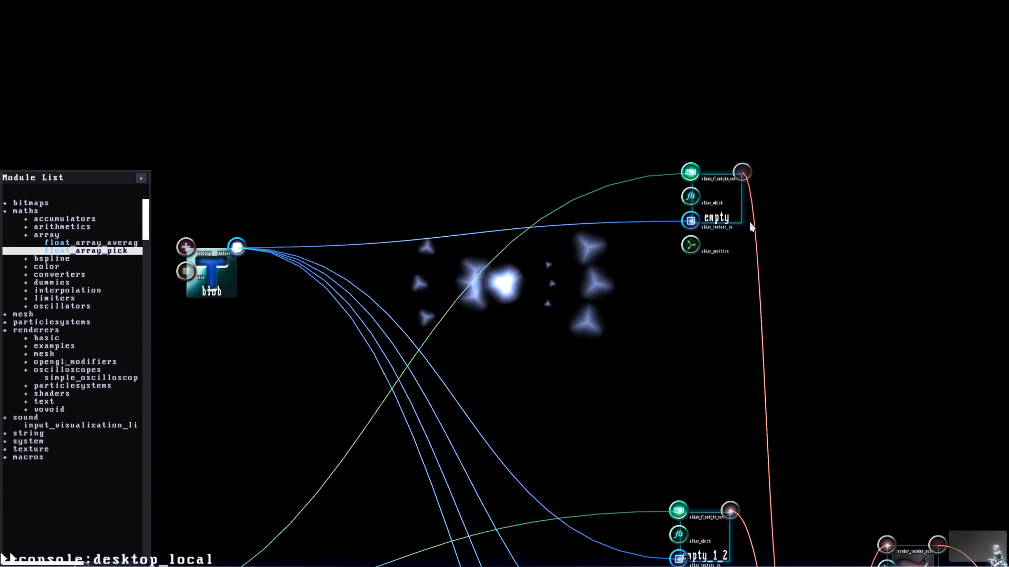
key(d)
scroll(734, 215, down, 3)
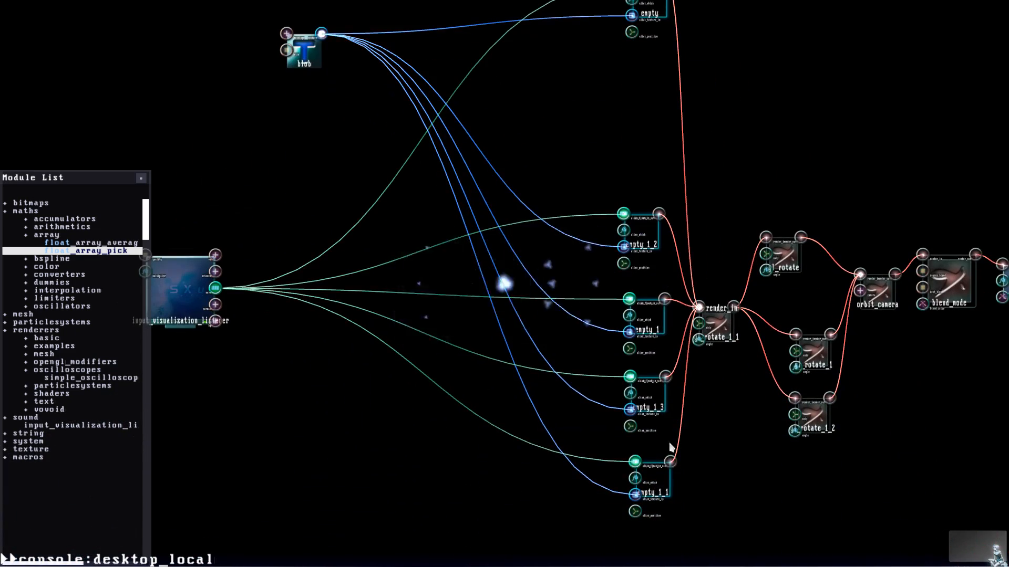
click(653, 492)
click(646, 408)
click(644, 245)
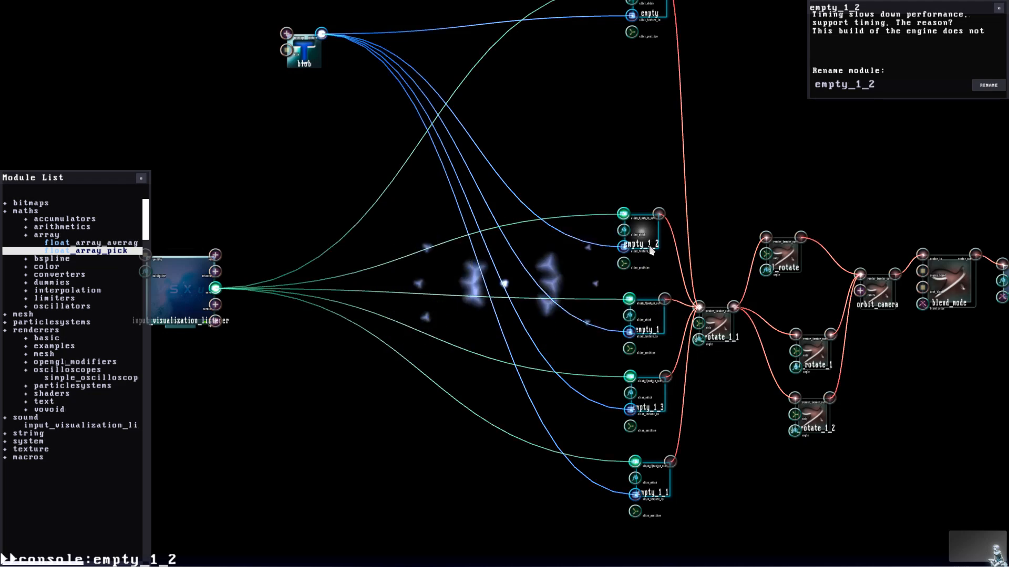
Step: Reposition the empty macro above empty_1_2 and expand it to show its inner modules
drag(660, 44, 661, 174)
drag(656, 138, 640, 246)
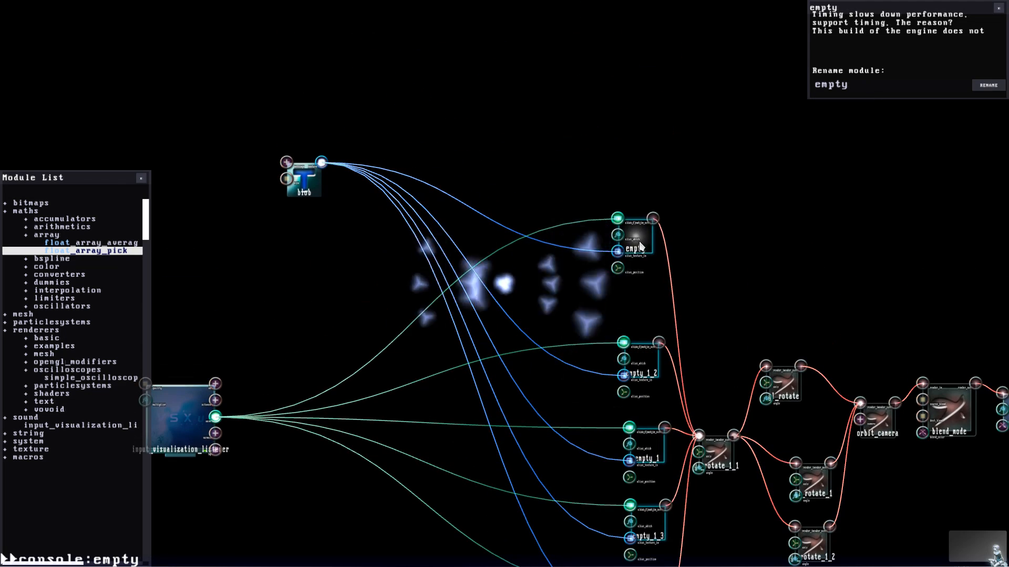
double_click(638, 231)
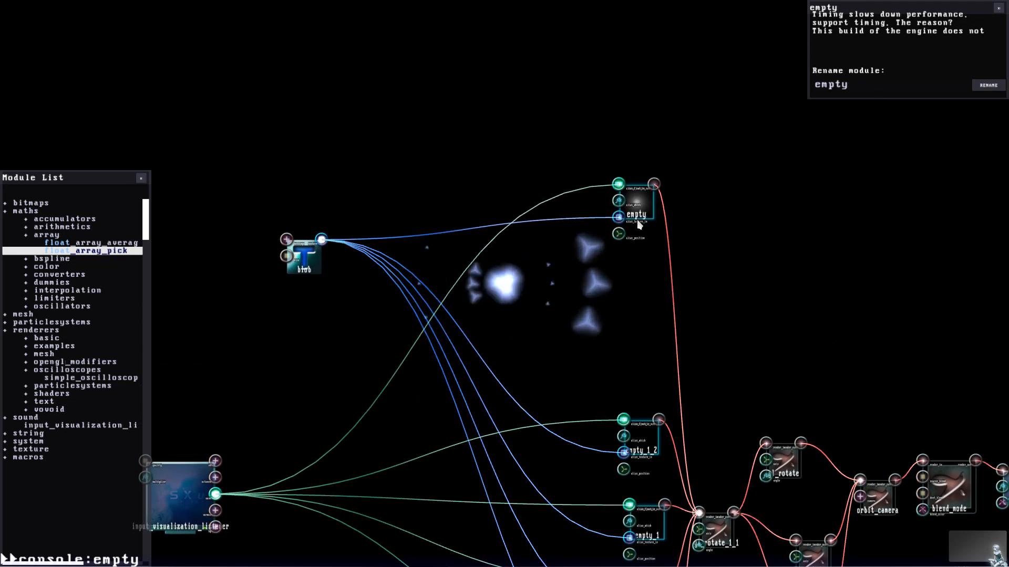
double_click(625, 231)
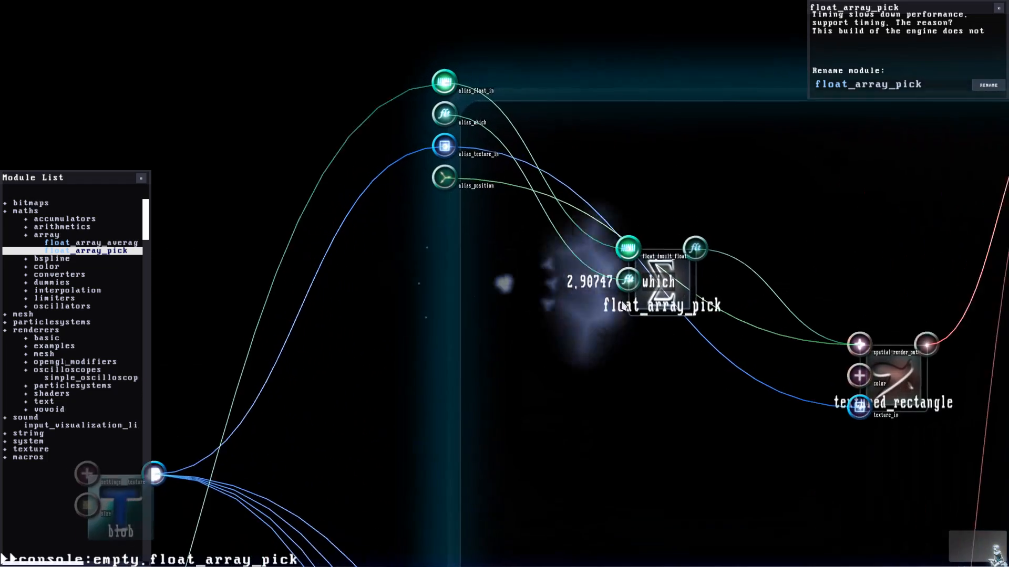
Step: Move float_array_pick away from the macro's inputs, up above the textured_rectangle, so the inner connections are clear
click(705, 399)
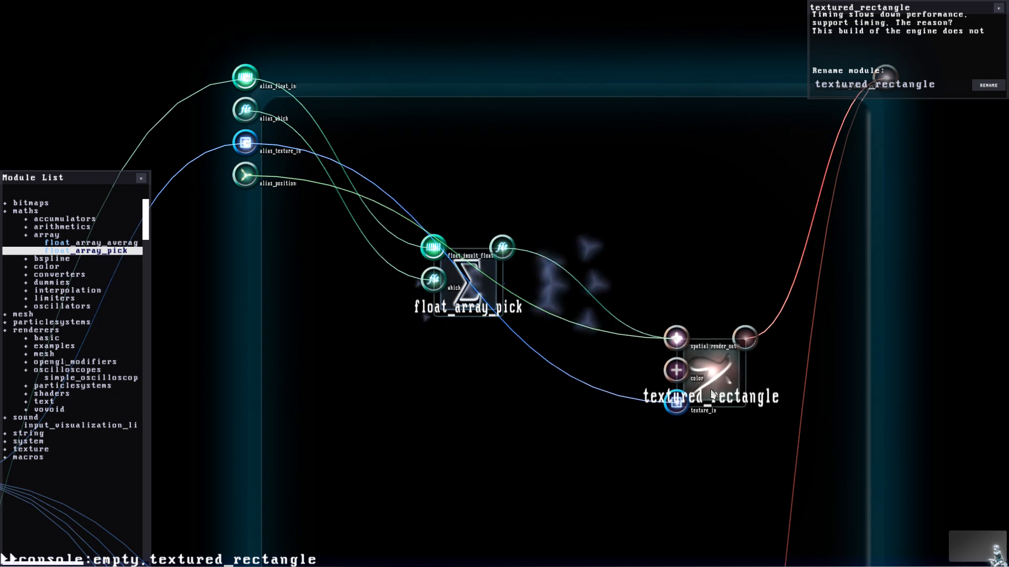
drag(496, 378, 605, 381)
drag(601, 299, 711, 193)
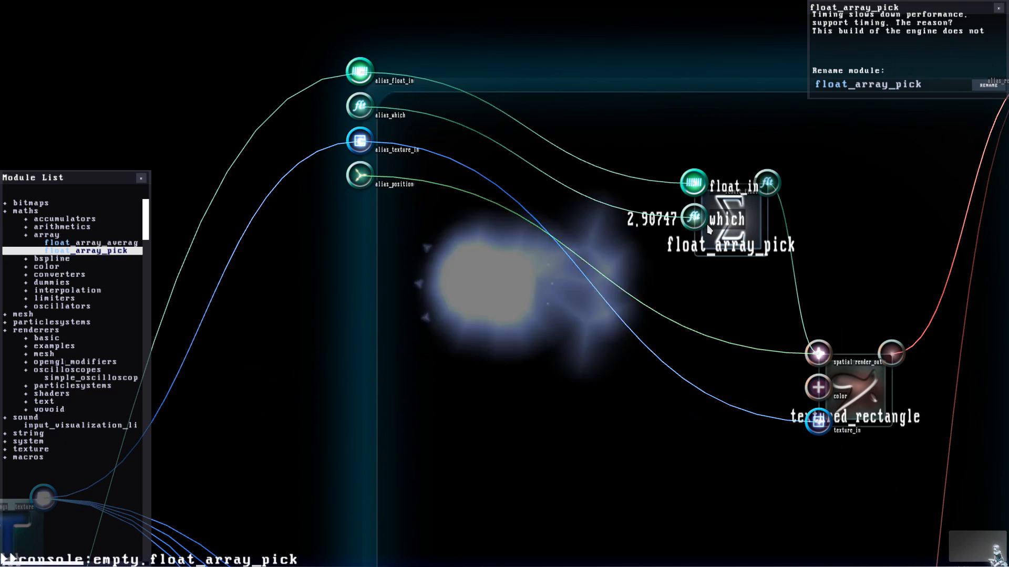
Step: Collapse the empty macro and expand empty_1_1 to inspect its float_array_pick
scroll(709, 228, down, 3)
double_click(572, 390)
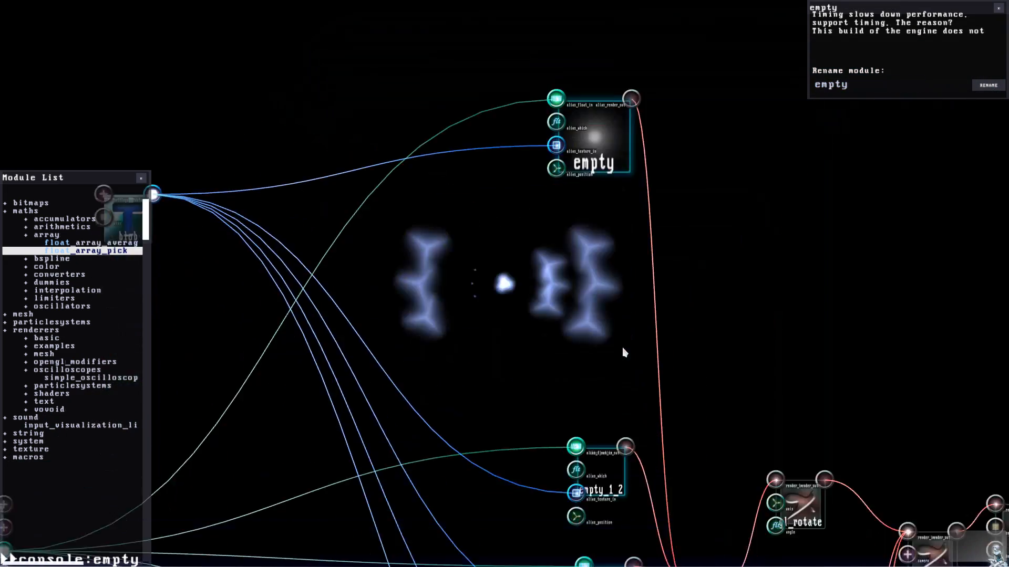
double_click(617, 388)
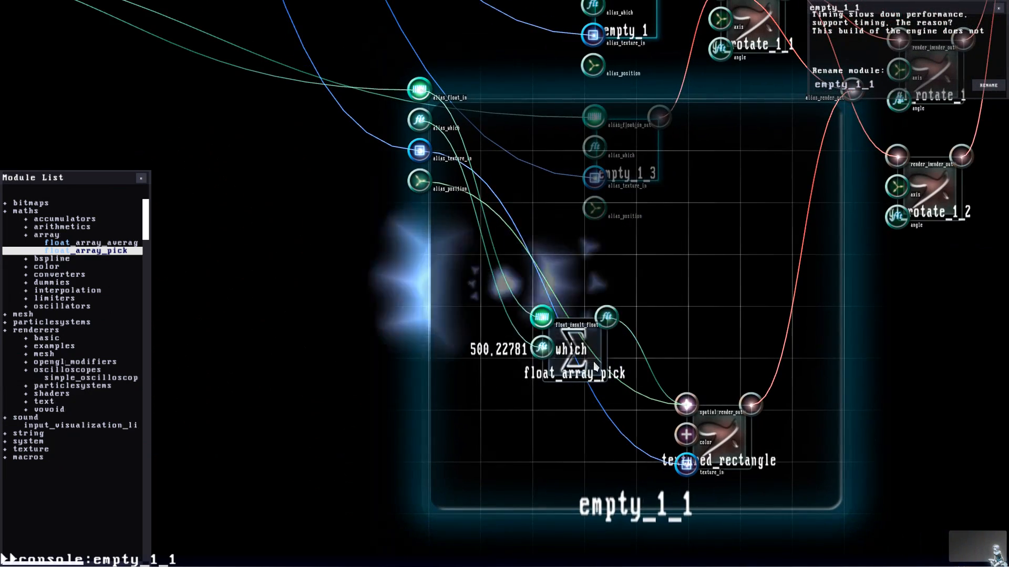
click(591, 335)
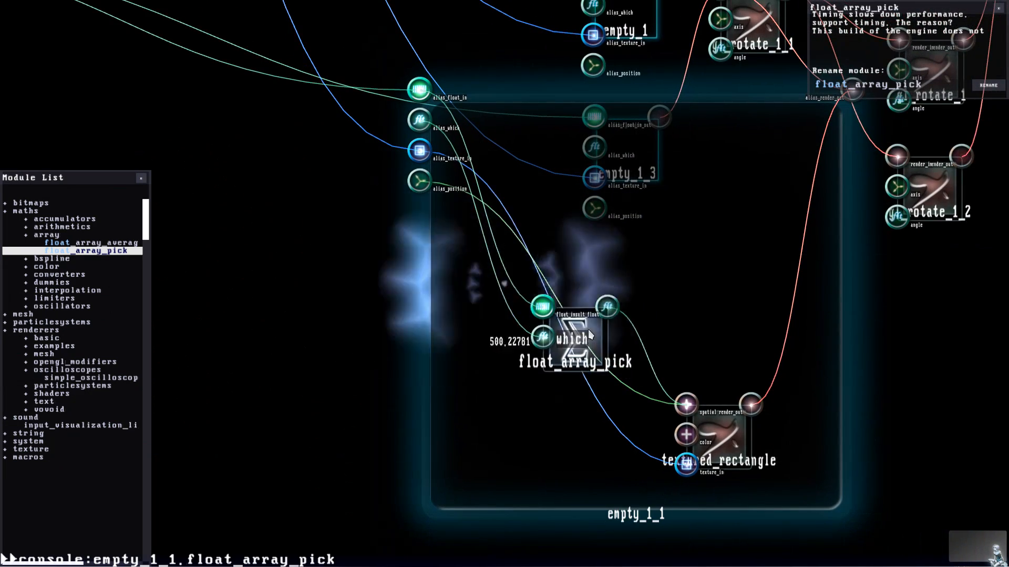
Step: Inspect the which input of float_array_pick inside empty_1, leaving empty_1_1 and empty_1 collapsed
double_click(699, 290)
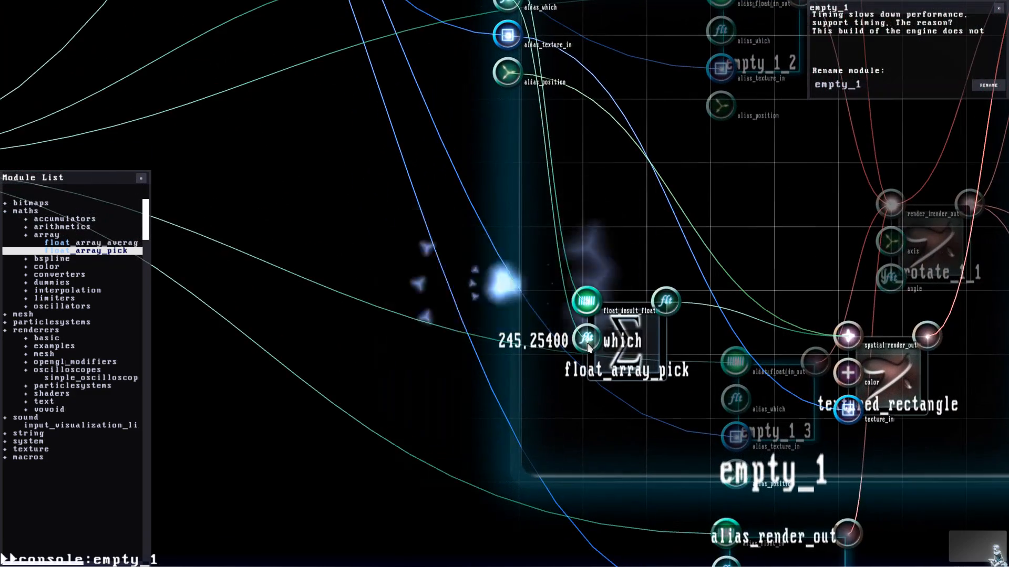
scroll(588, 344, down, 3)
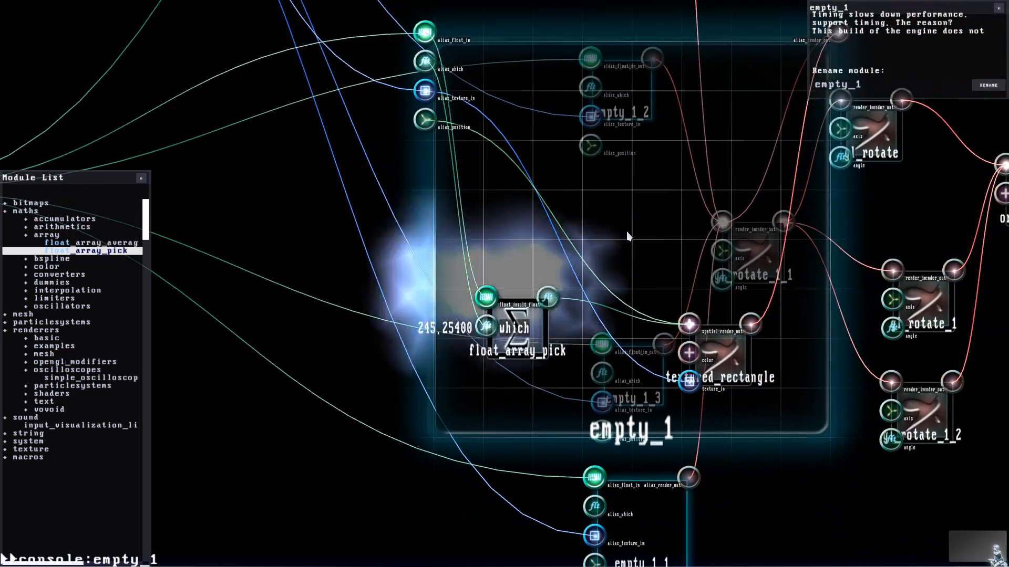
double_click(629, 237)
Step: Examine the input_visualization_listener's outputs, expanding and collapsing the octaves output to view its channels
key(a)
key(w)
key(a)
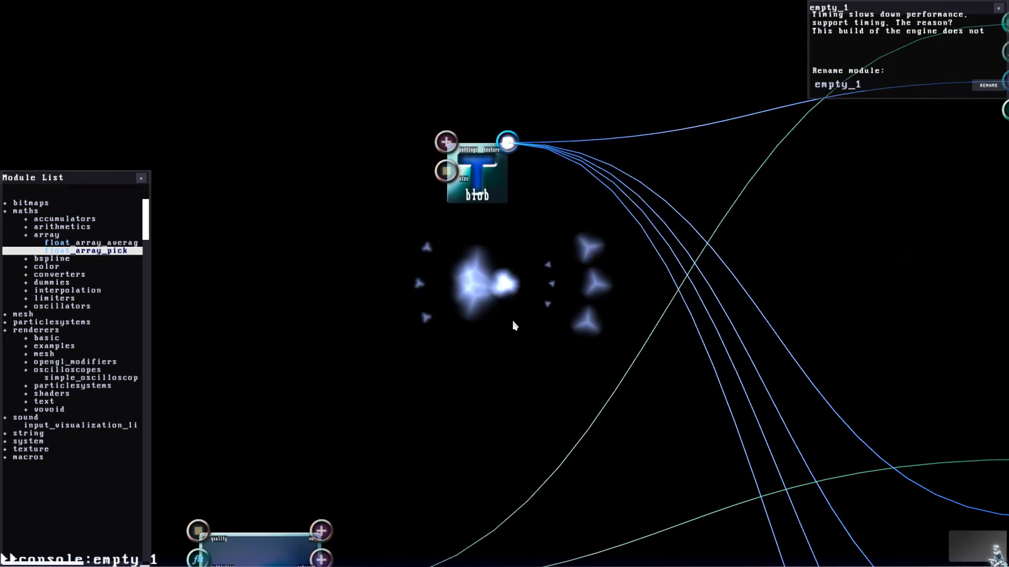
key(a)
key(s)
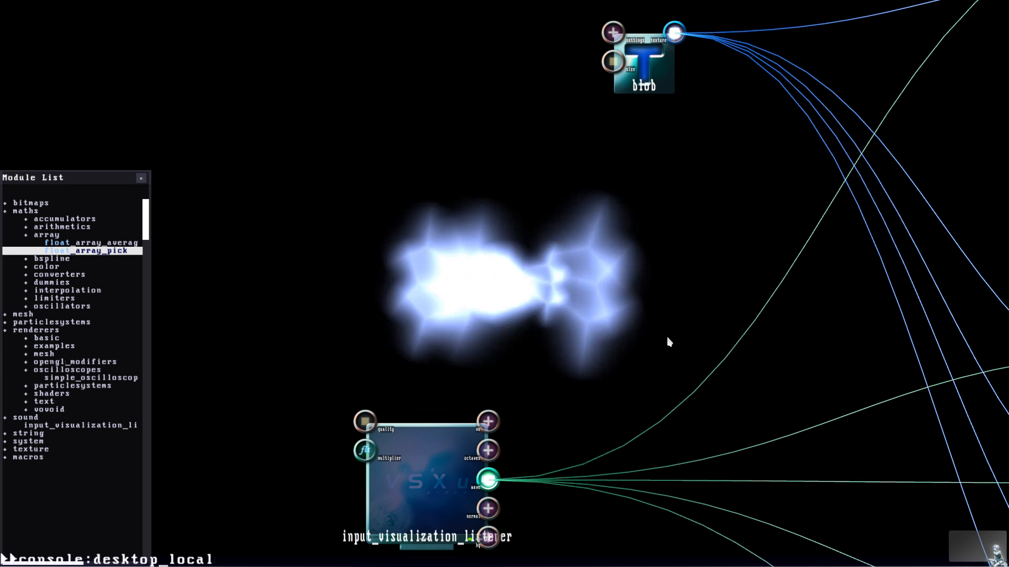
click(488, 451)
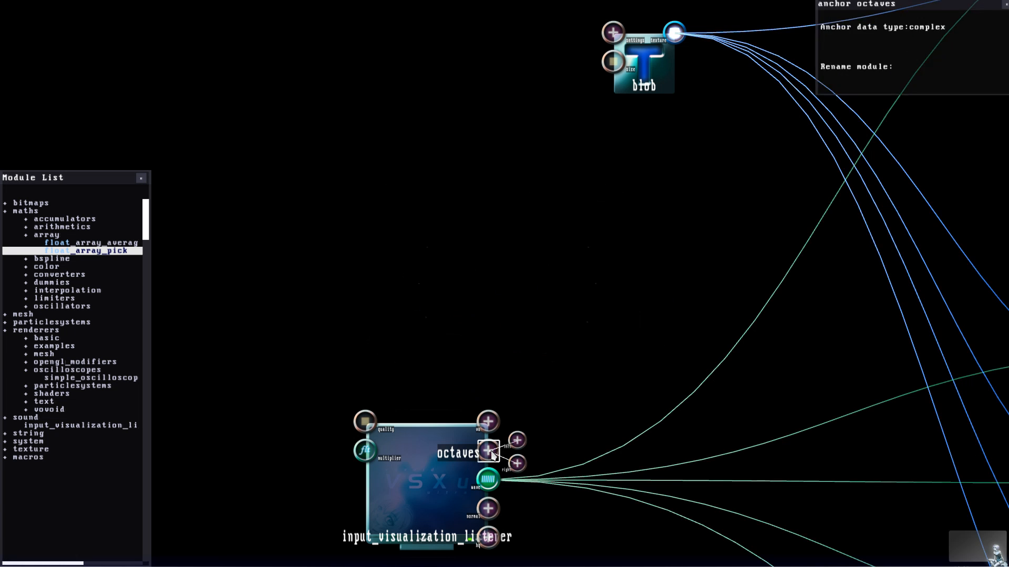
double_click(488, 451)
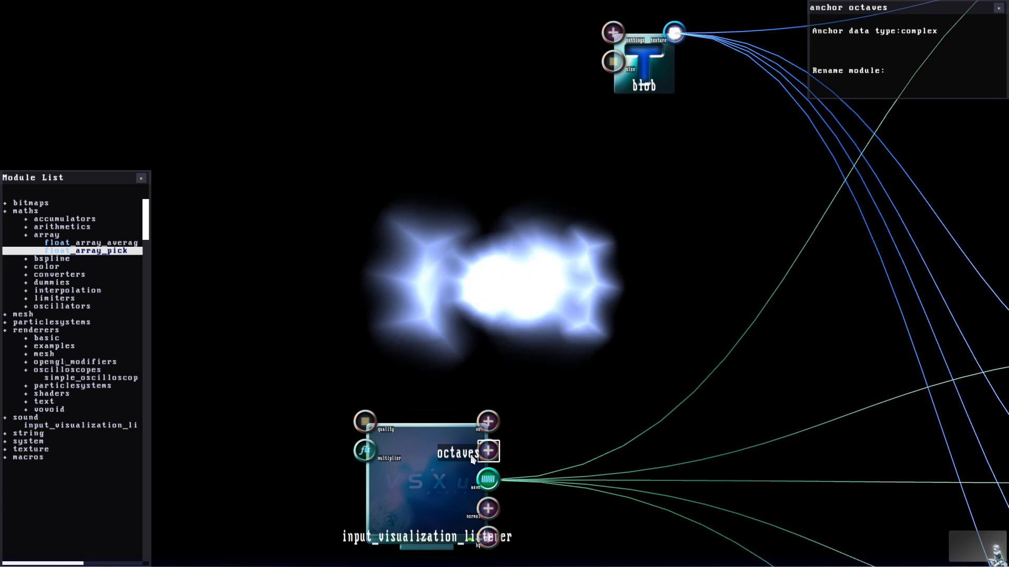
click(446, 464)
Step: Add a simple_oscilloscope between the blob and the empty macros, and feed the listener's wave output into its data_in
drag(51, 377, 566, 219)
drag(177, 412, 547, 253)
drag(759, 126, 759, 124)
scroll(760, 124, down, 3)
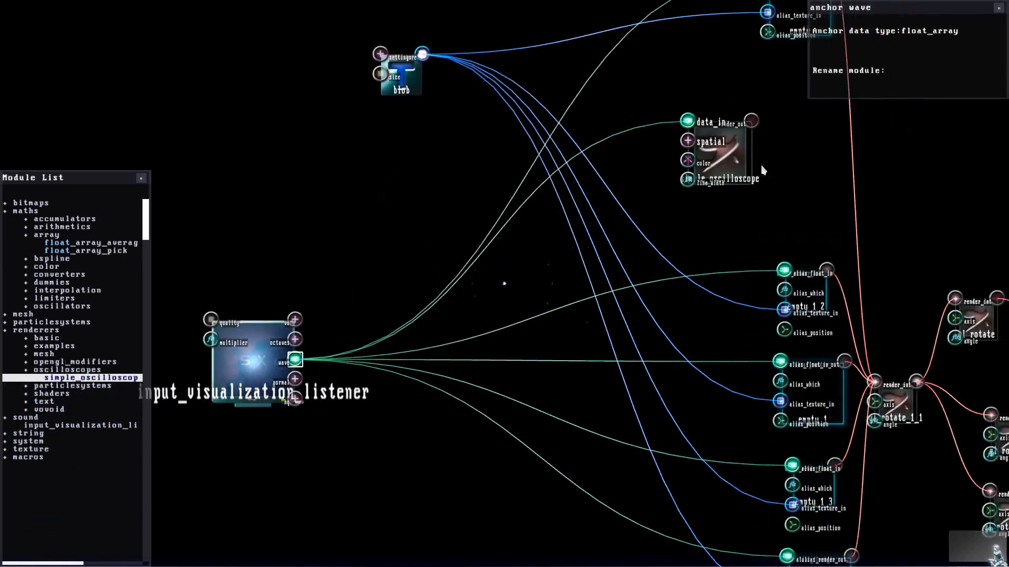
Step: Connect the simple_oscilloscope's render_out to the screen input of screen0
drag(695, 143, 815, 315)
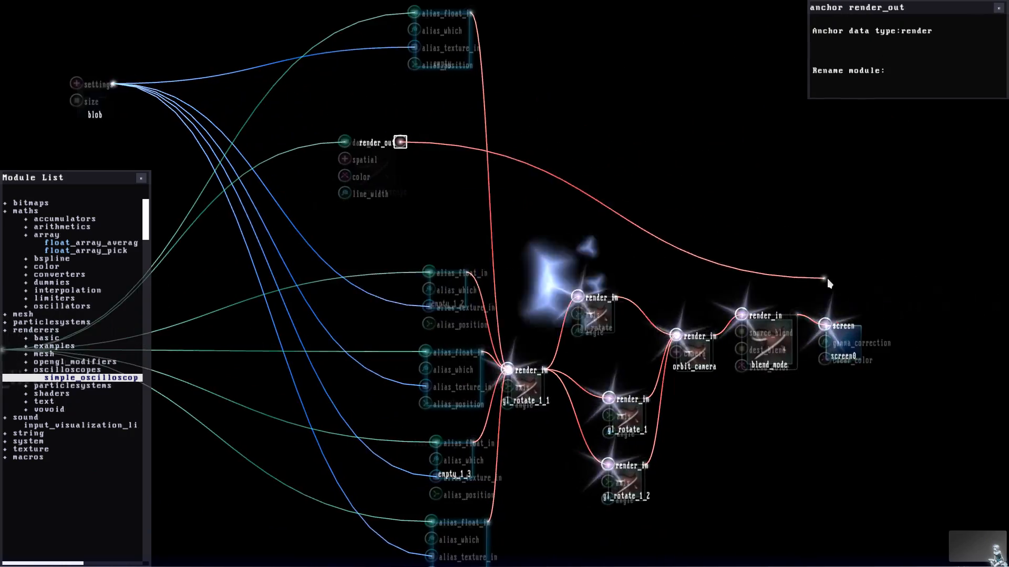
key(e)
key(s)
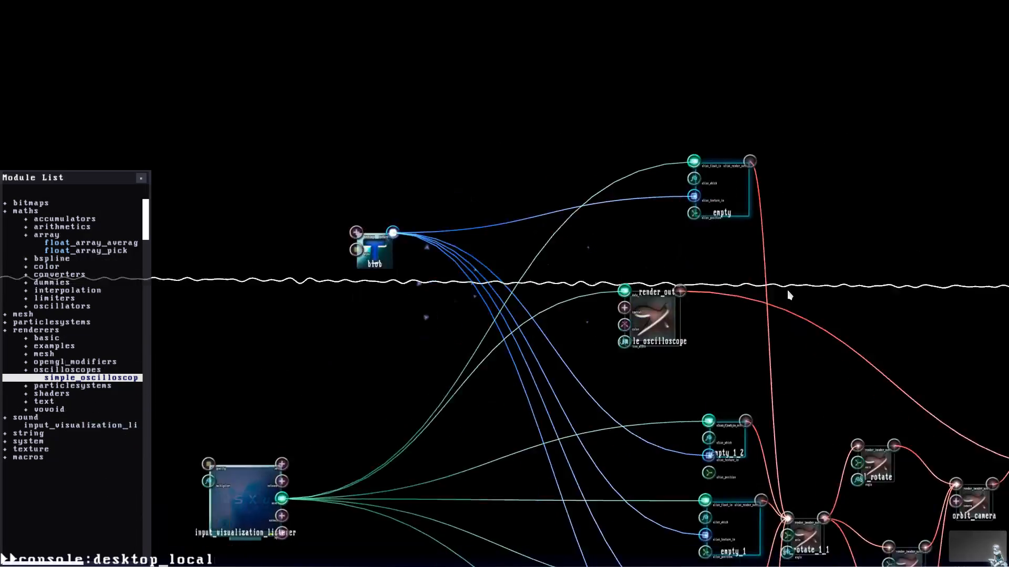
Step: Examine the waveform drawn by the oscilloscope together with the listener's quality input and wave output
key(w)
key(d)
key(w)
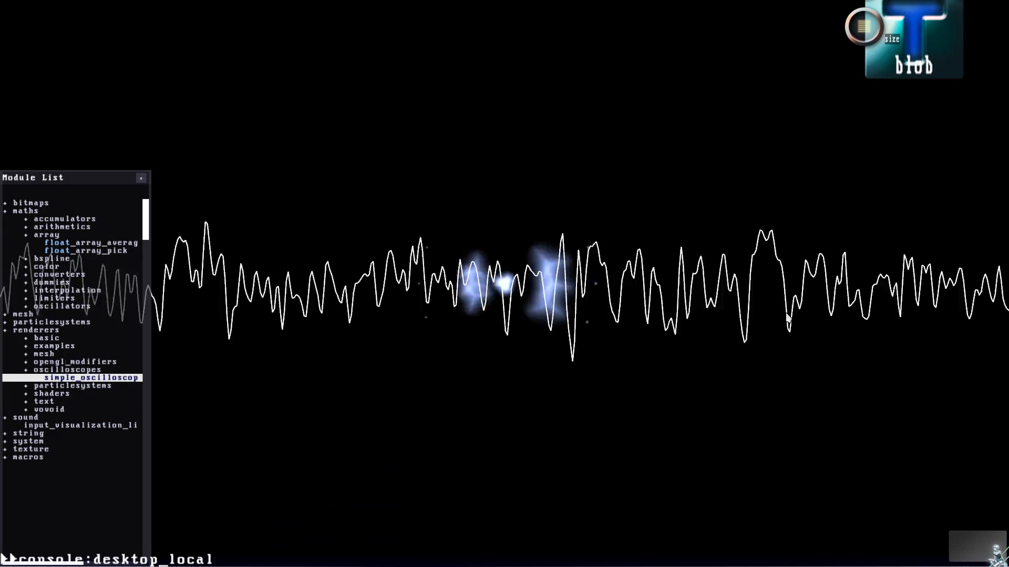
key(w)
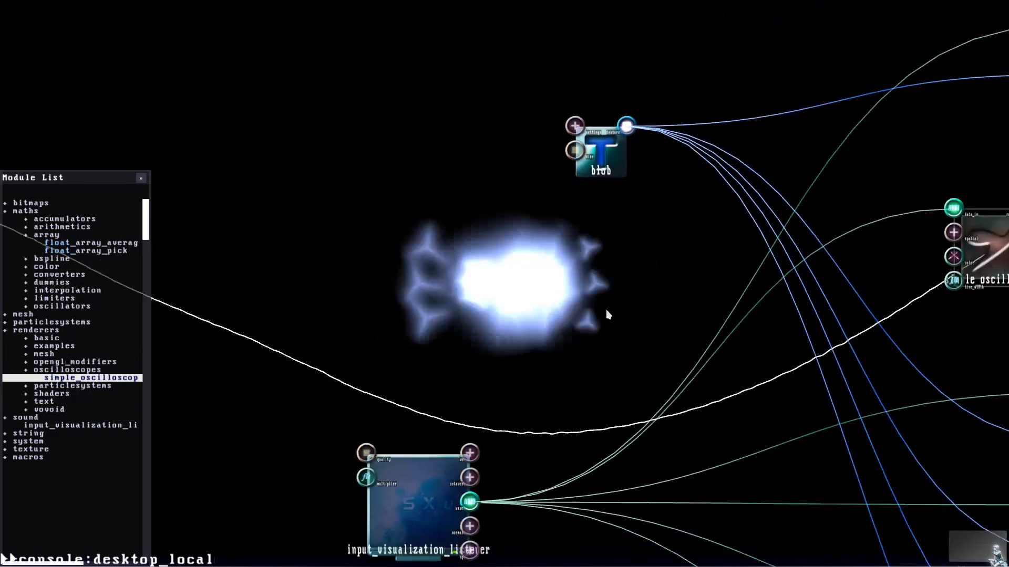
key(s)
key(d)
key(r)
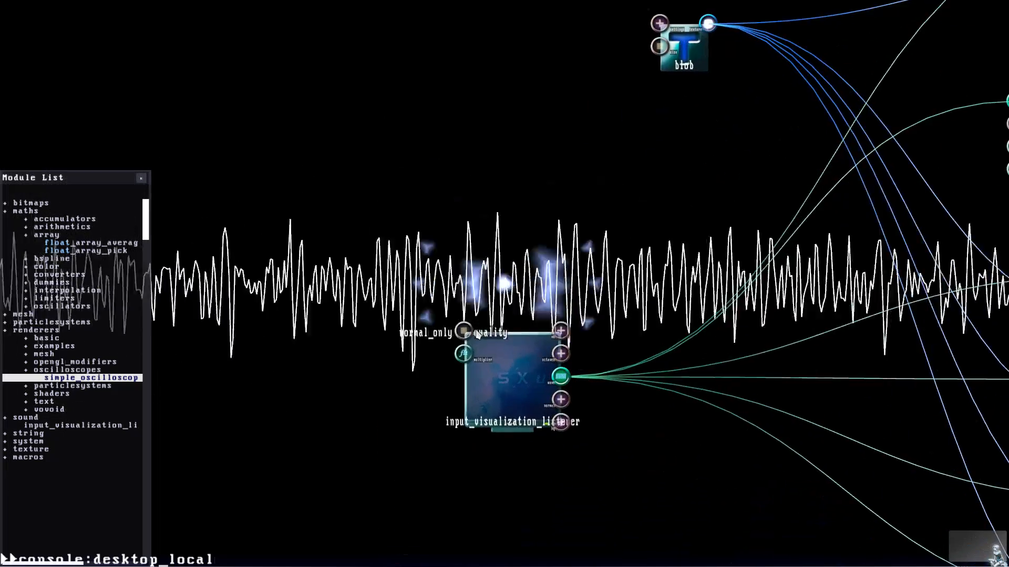
click(467, 318)
key(r)
key(s)
key(d)
key(w)
key(s)
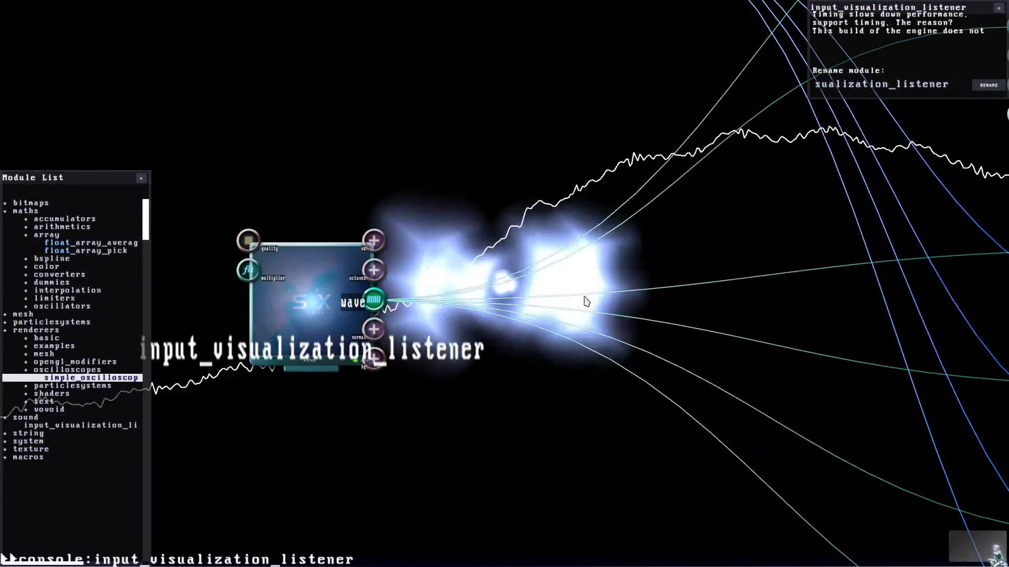
Step: Disconnect the listener's wave output from the oscilloscope and from all the empty macros
right_click(585, 238)
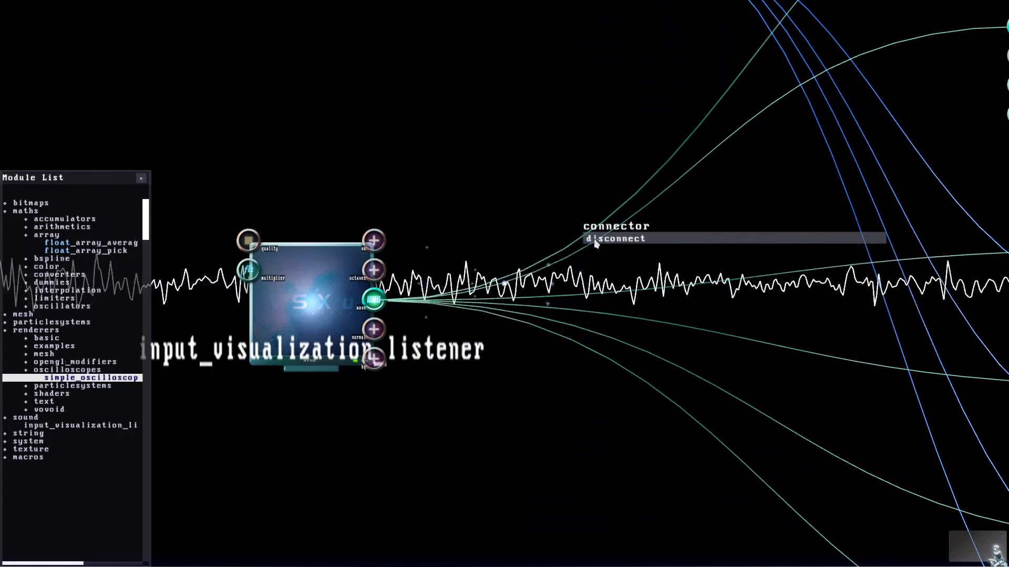
click(595, 241)
right_click(587, 238)
click(599, 239)
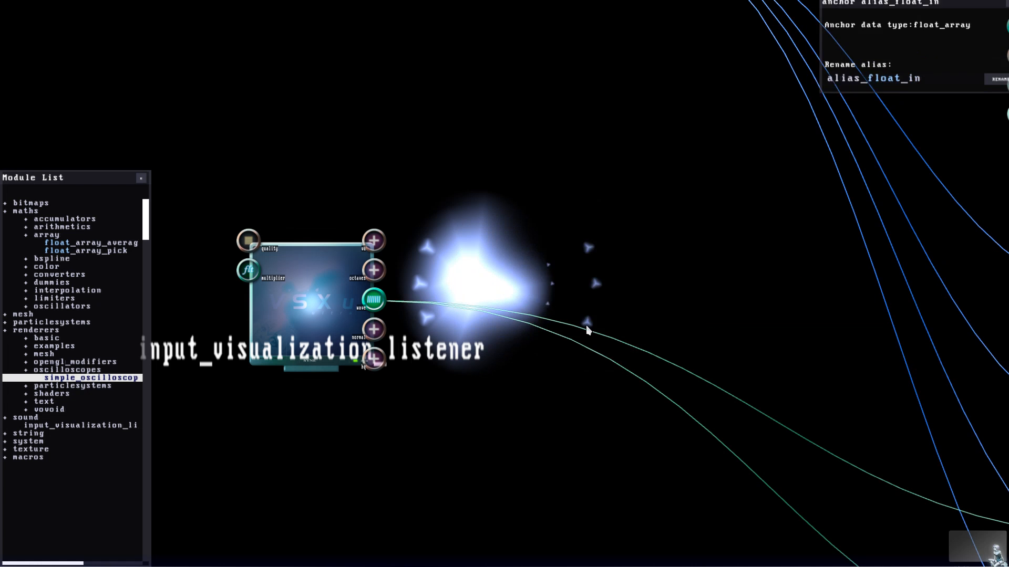
click(590, 341)
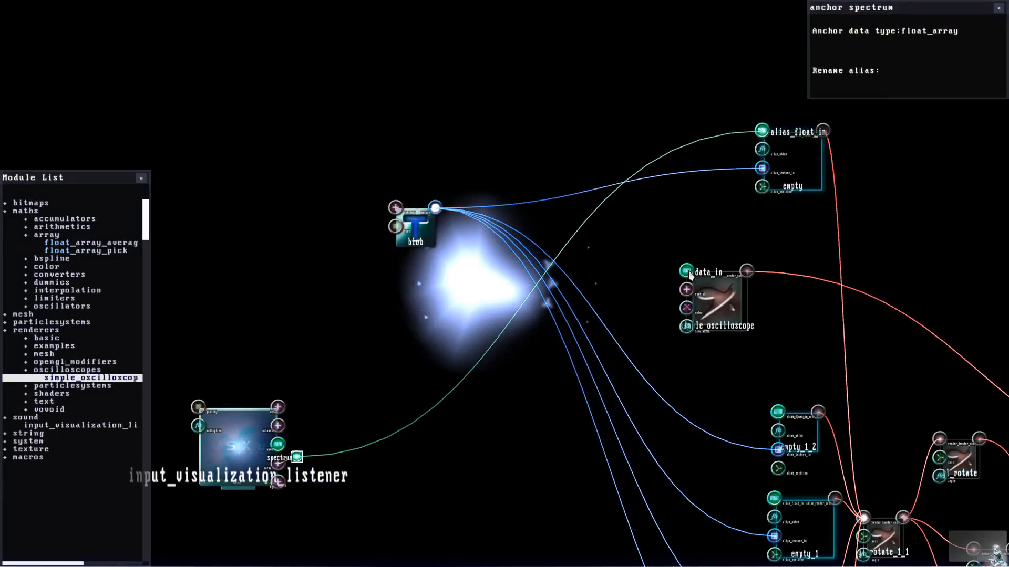
Step: Connect the listener's spectrum output to the oscilloscope's data_in and to the alias_float_in of the empty macros
mouse_move(687, 271)
mouse_down()
mouse_move(350, 389)
mouse_move(297, 457)
mouse_up()
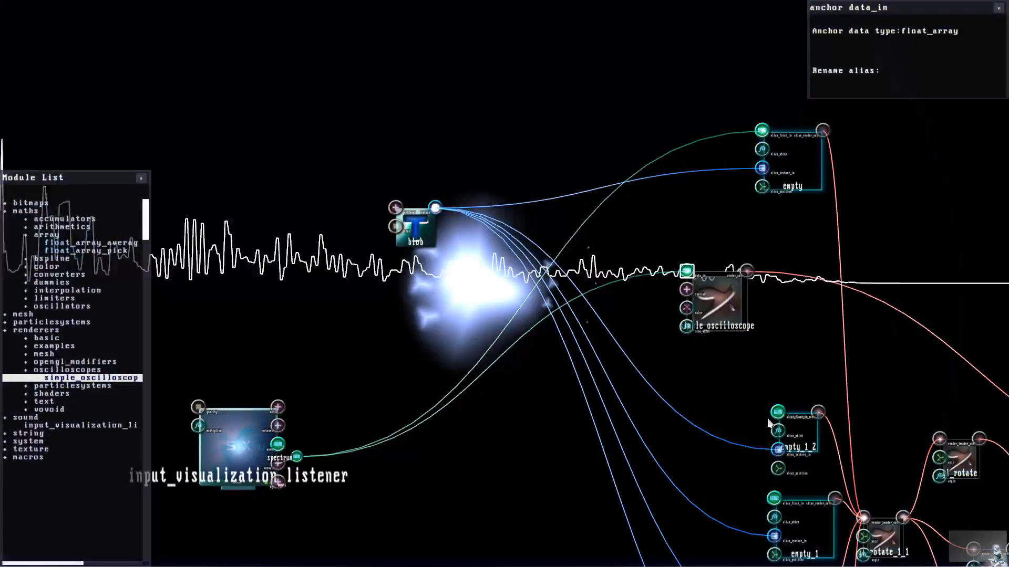
drag(778, 413, 400, 402)
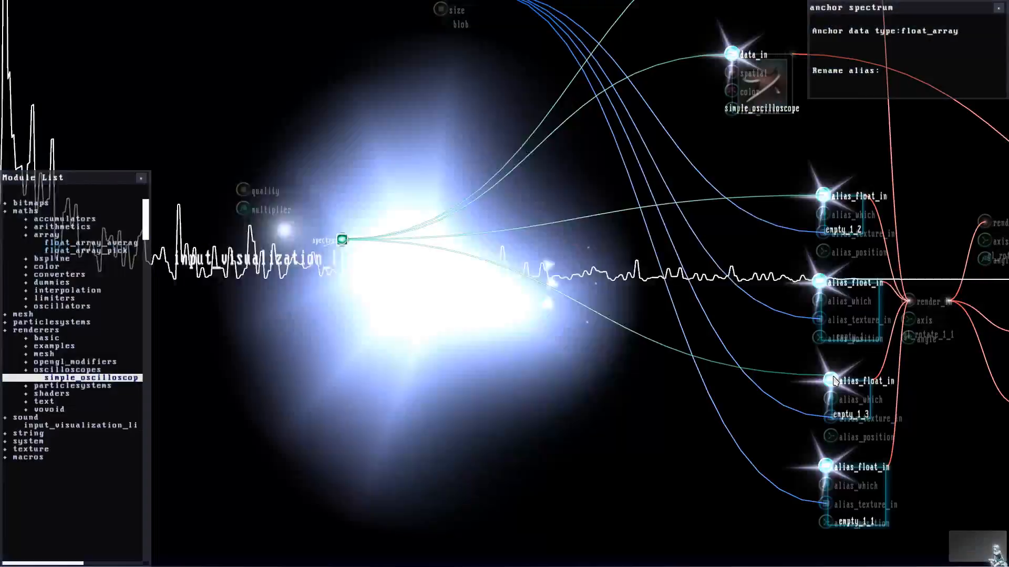
drag(827, 473, 344, 243)
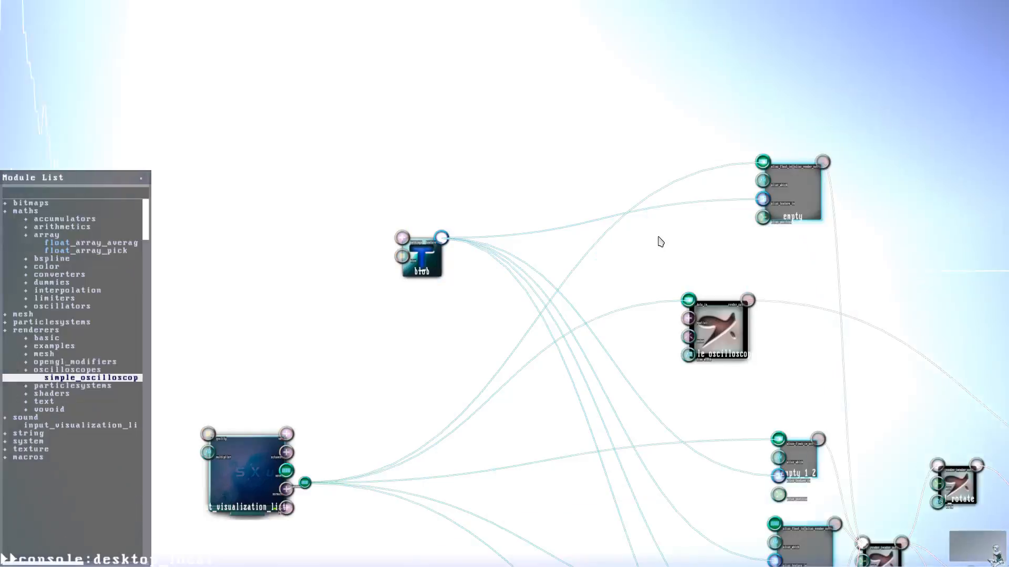
Step: Disconnect the simple_oscilloscope's render_out from the screen
scroll(716, 281, up, 2)
click(783, 352)
scroll(783, 352, down, 2)
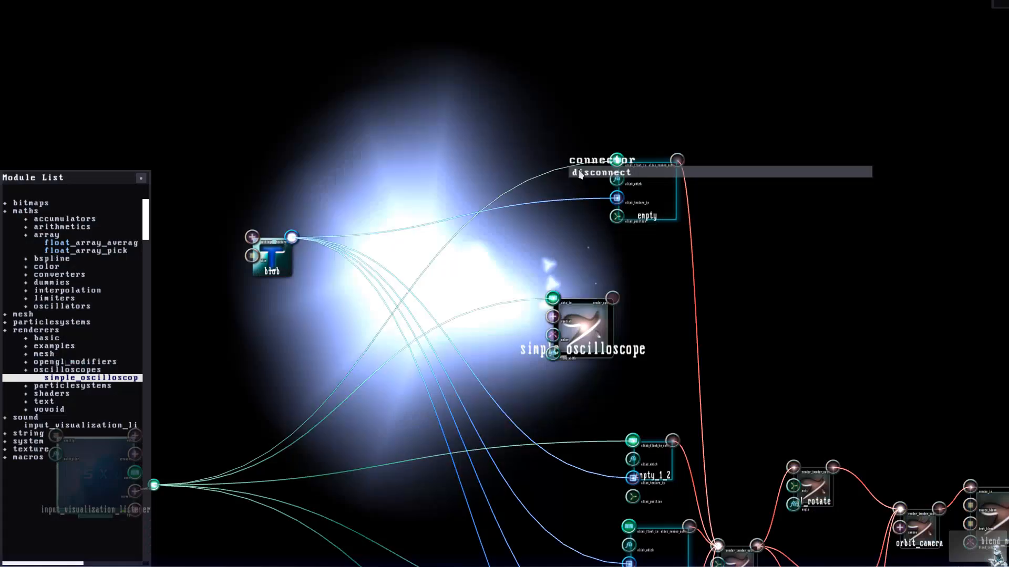
Step: Disconnect the spectrum output from the alias_float_in of all five empty macros
click(617, 159)
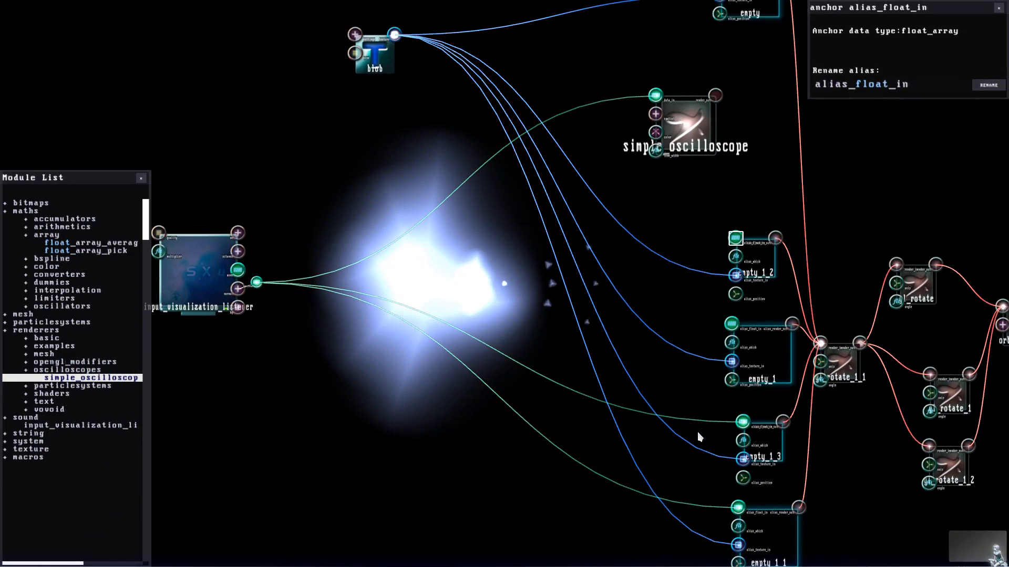
click(743, 421)
right_click(544, 389)
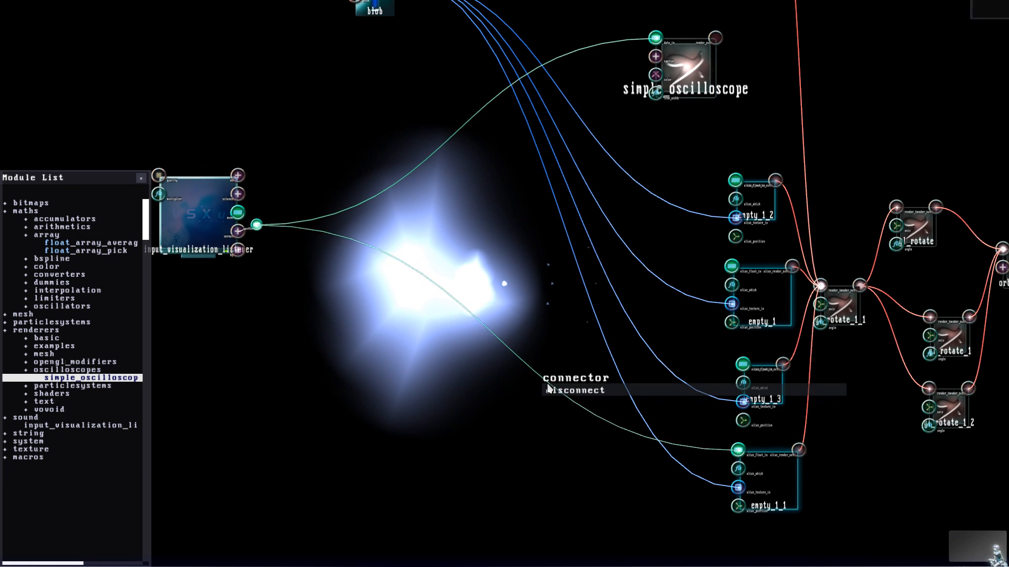
Step: Reconnect the listener's wave output to the alias_float_in of all five empty macros
drag(237, 213, 439, 226)
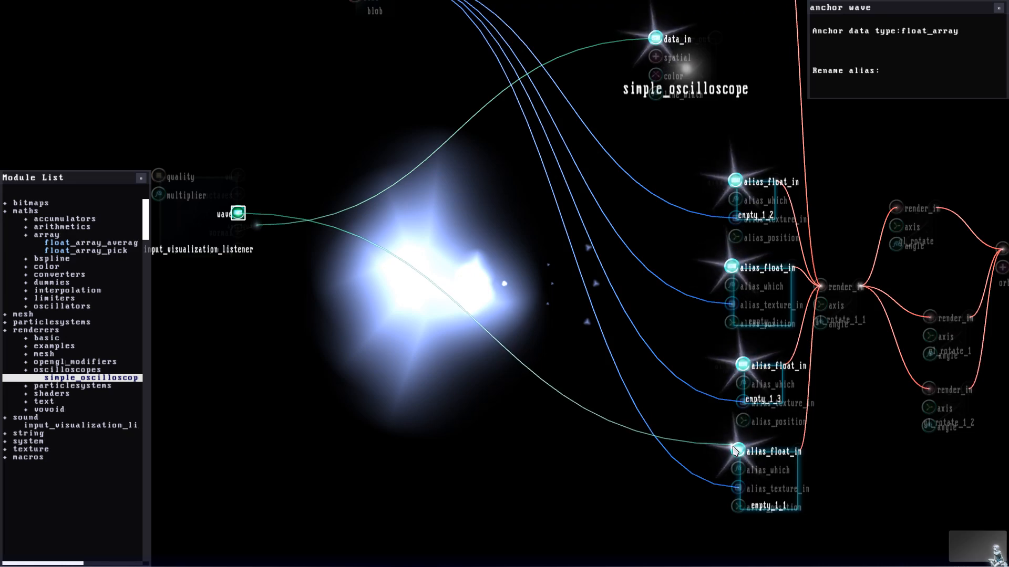
drag(736, 451, 736, 450)
drag(741, 365, 480, 270)
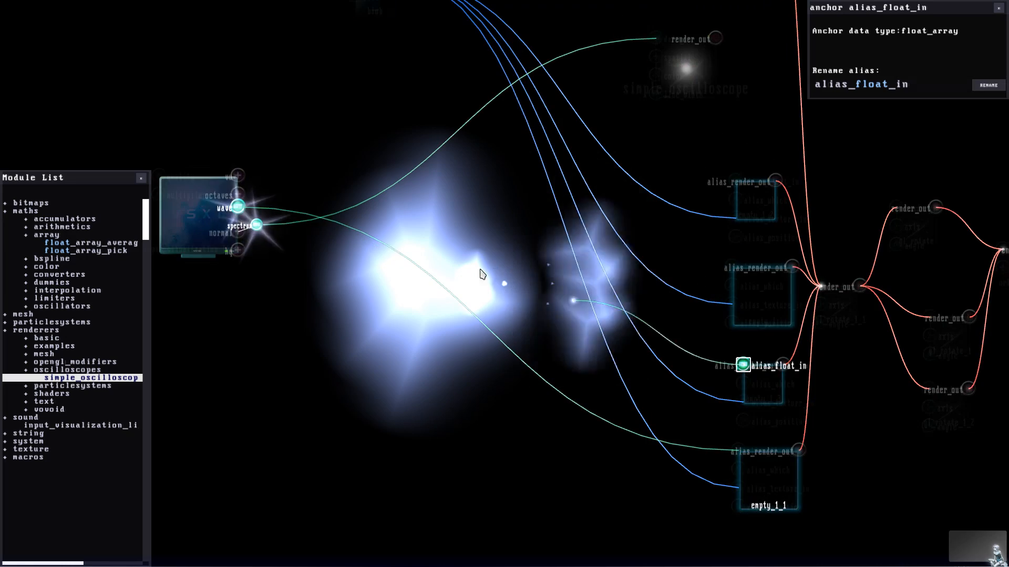
click(236, 212)
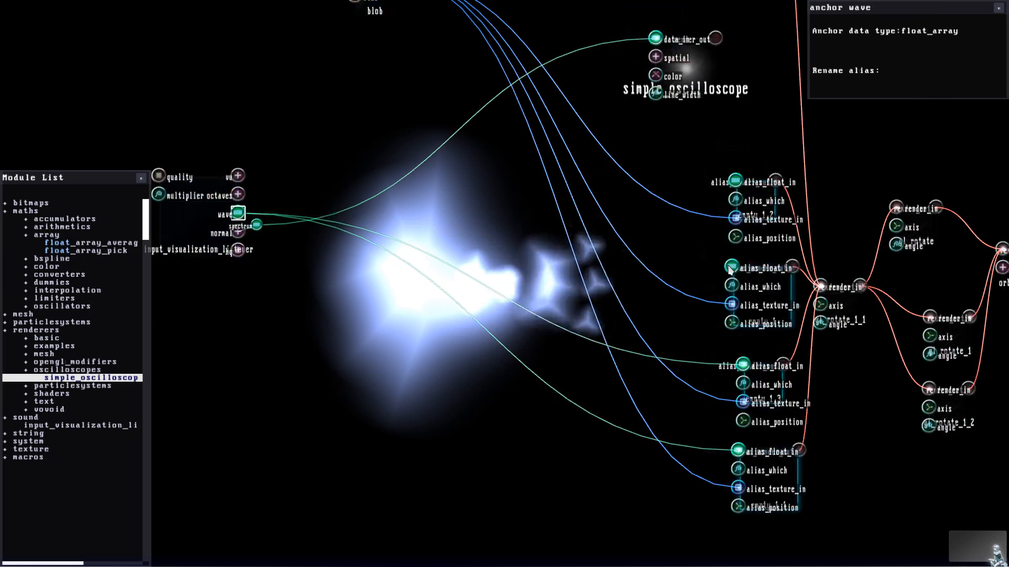
drag(730, 268, 239, 285)
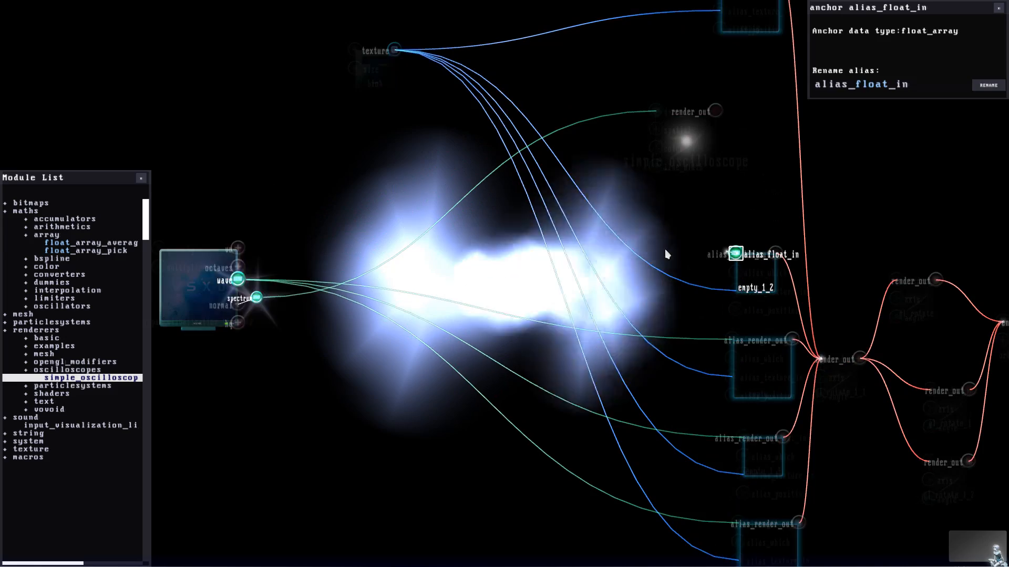
click(239, 285)
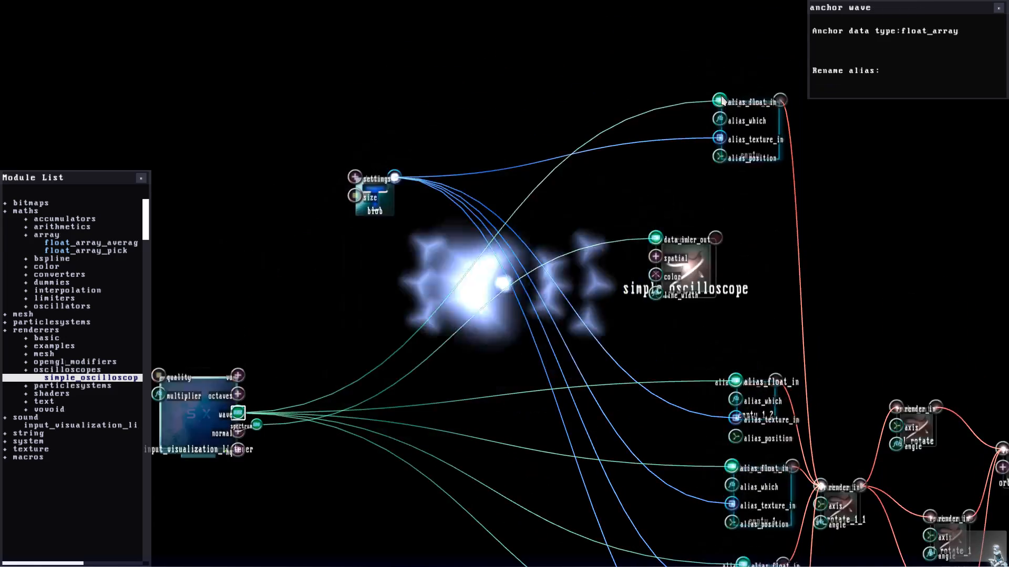
click(467, 290)
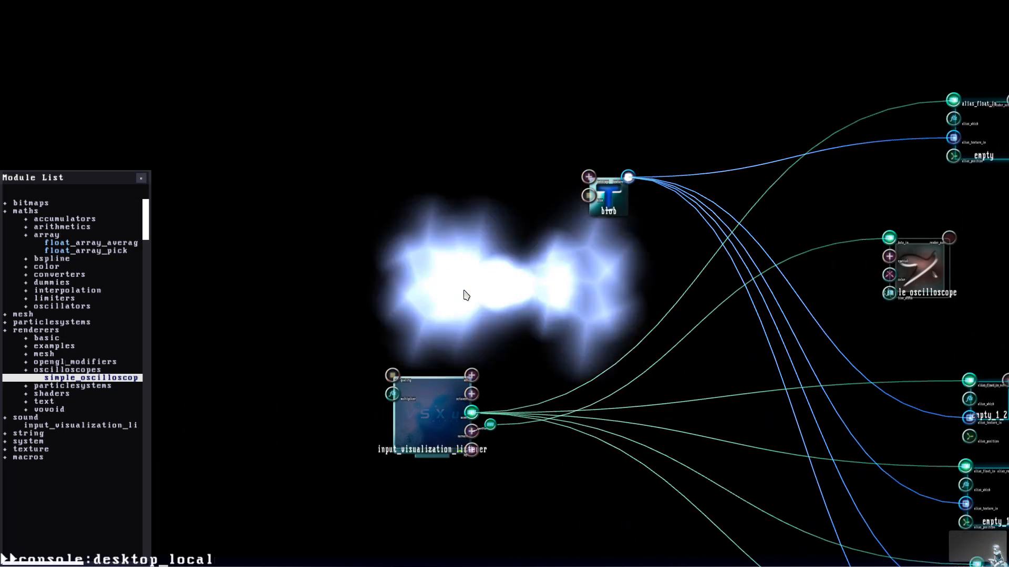
Step: Add a textured_rectangle above the gl_rotate modules and connect the blob's texture output to its texture_in
click(782, 138)
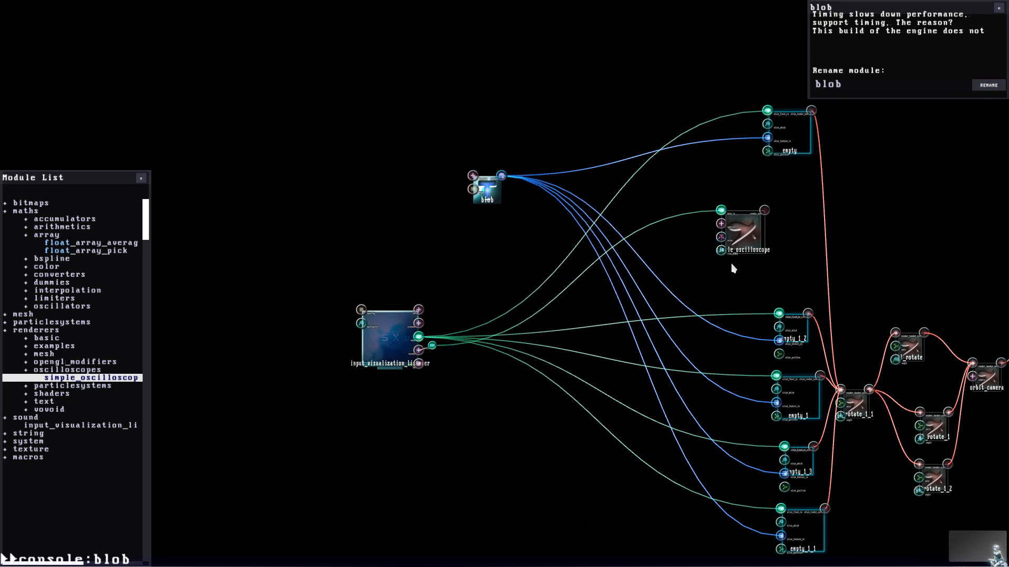
key(d)
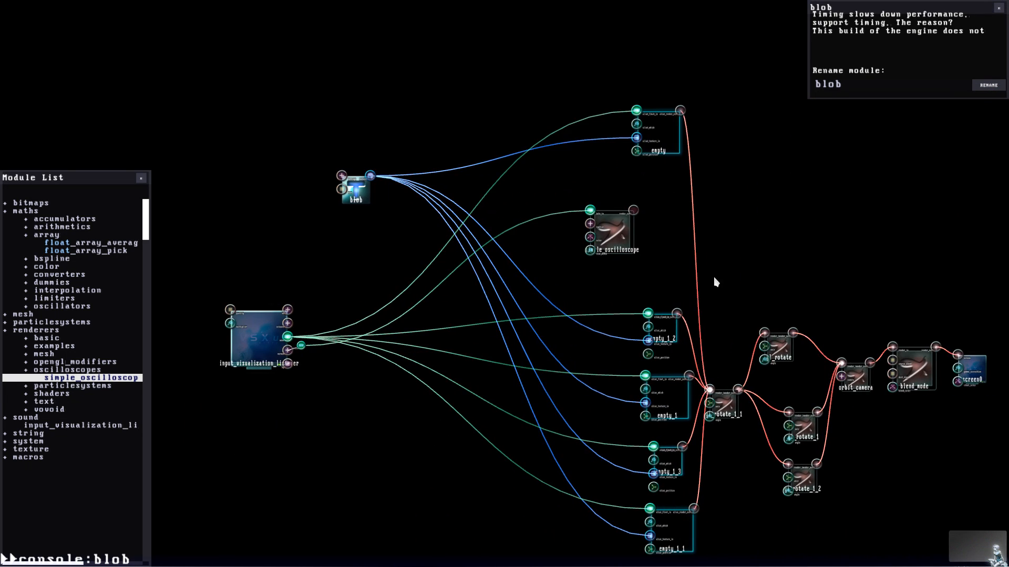
click(714, 283)
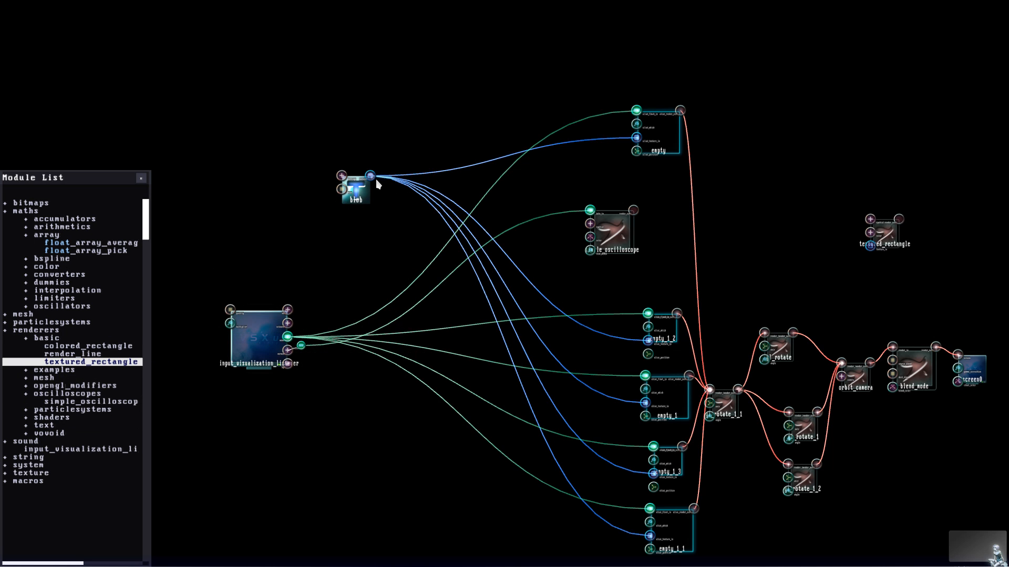
drag(370, 176, 869, 246)
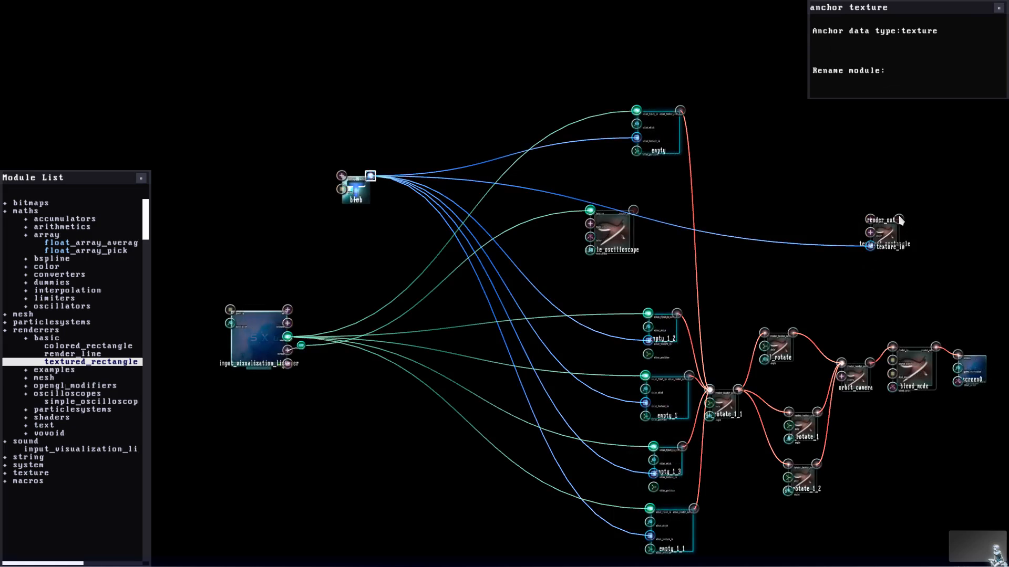
Step: Connect the textured_rectangle's render_out to the screen
click(899, 220)
key(w)
key(a)
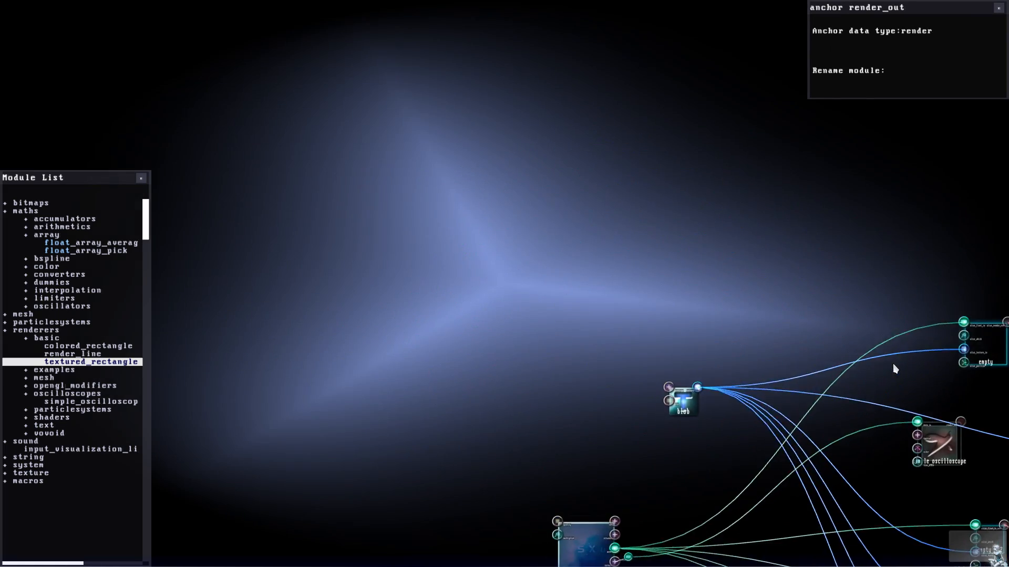
Step: Examine the blob texture rendered full size behind the graph
key(a)
key(s)
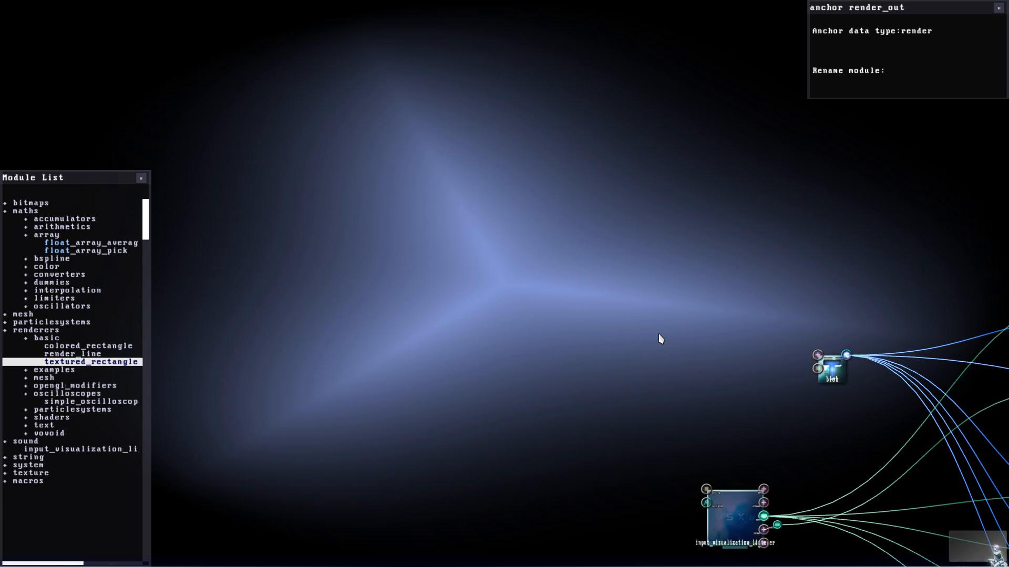
click(658, 333)
key(d)
key(s)
key(a)
key(w)
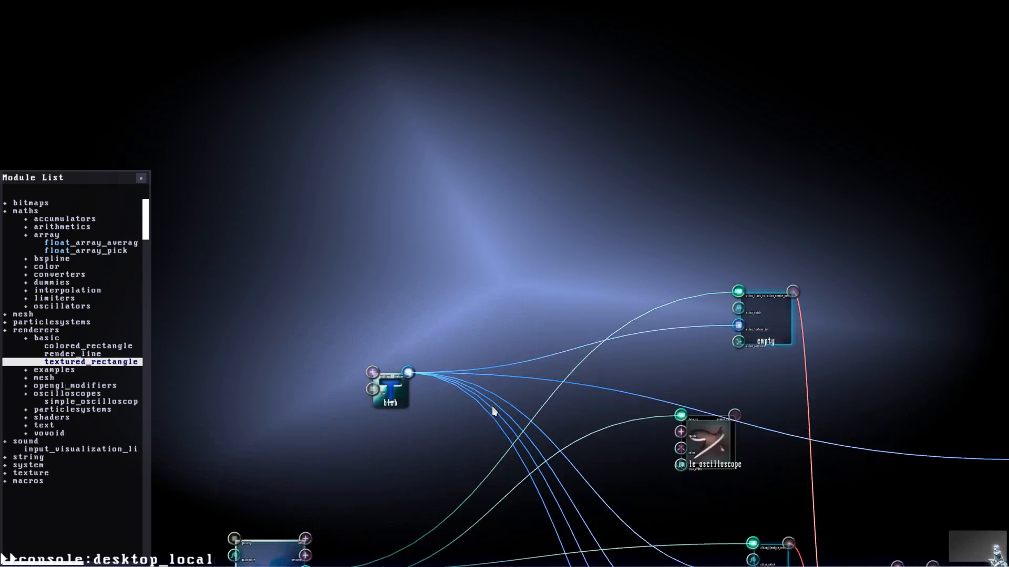
Step: Expand the blob module's settings and examine its shape parameters such as arms and attenuation
key(w)
key(a)
key(s)
double_click(685, 144)
key(a)
key(w)
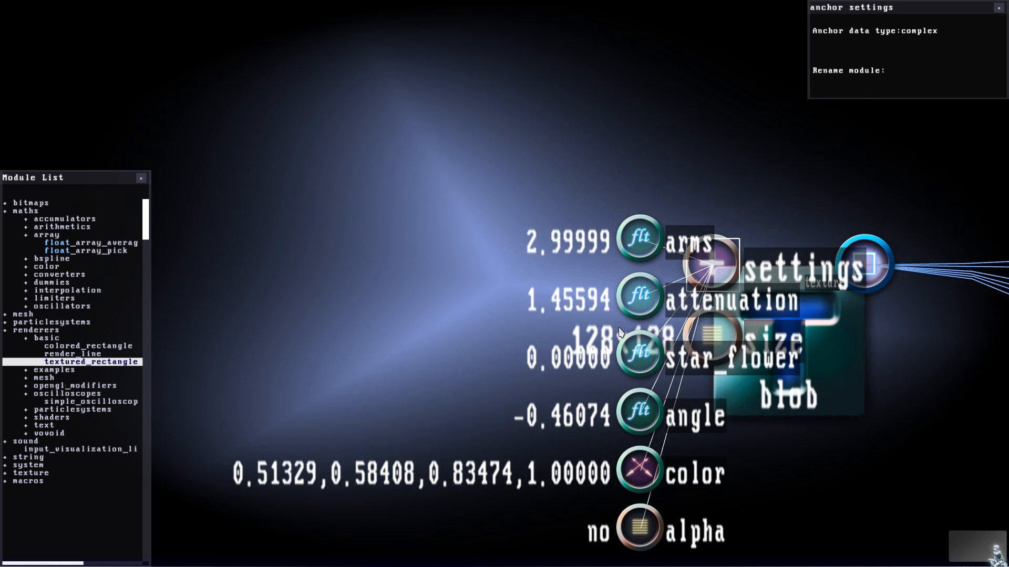
key(a)
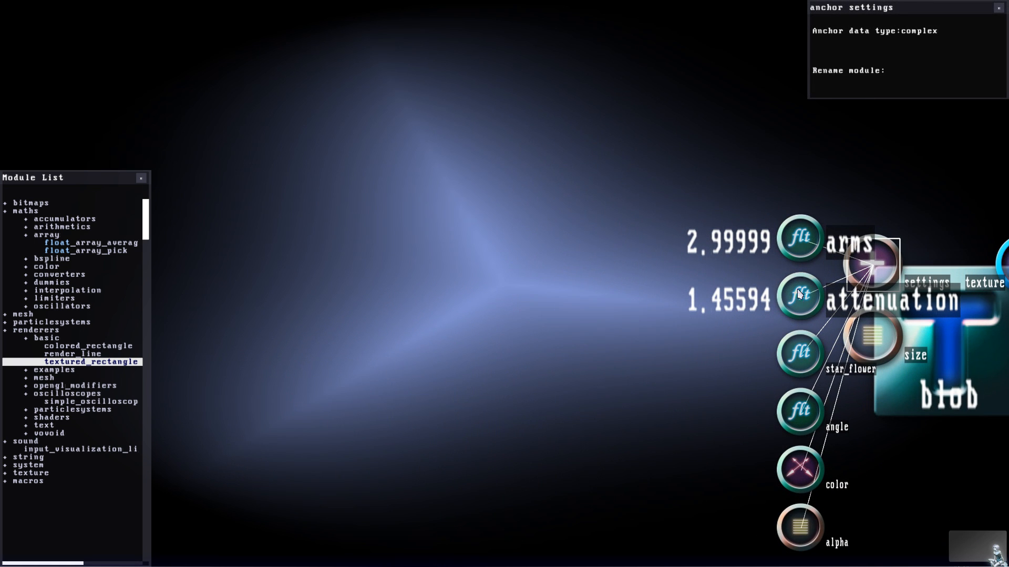
double_click(800, 296)
mouse_move(683, 300)
mouse_down()
mouse_move(685, 279)
mouse_move(688, 297)
mouse_move(680, 295)
mouse_up()
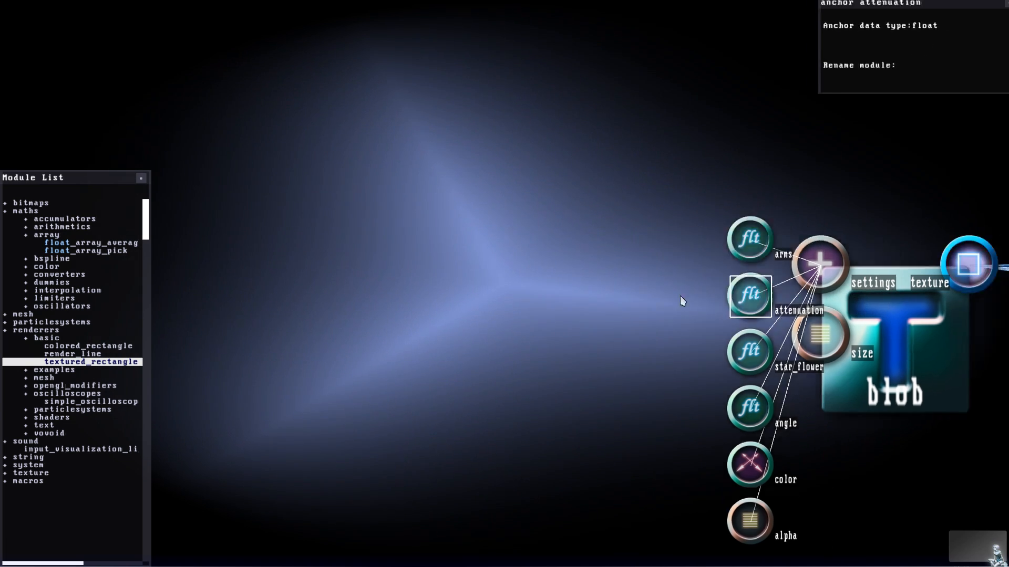
Step: Disconnect the textured_rectangle's render_out from the screen
scroll(671, 309, down, 5)
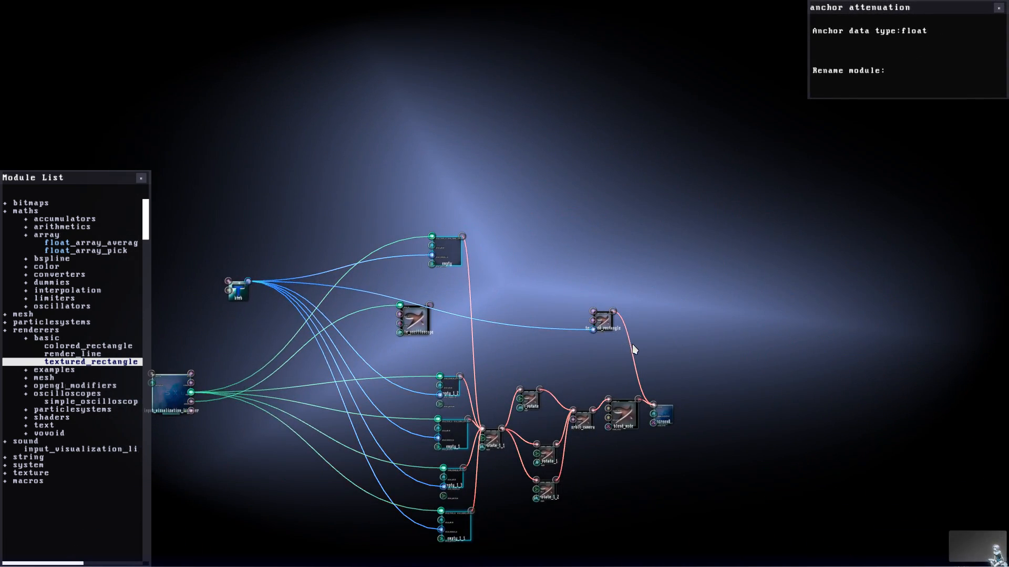
drag(629, 343, 684, 350)
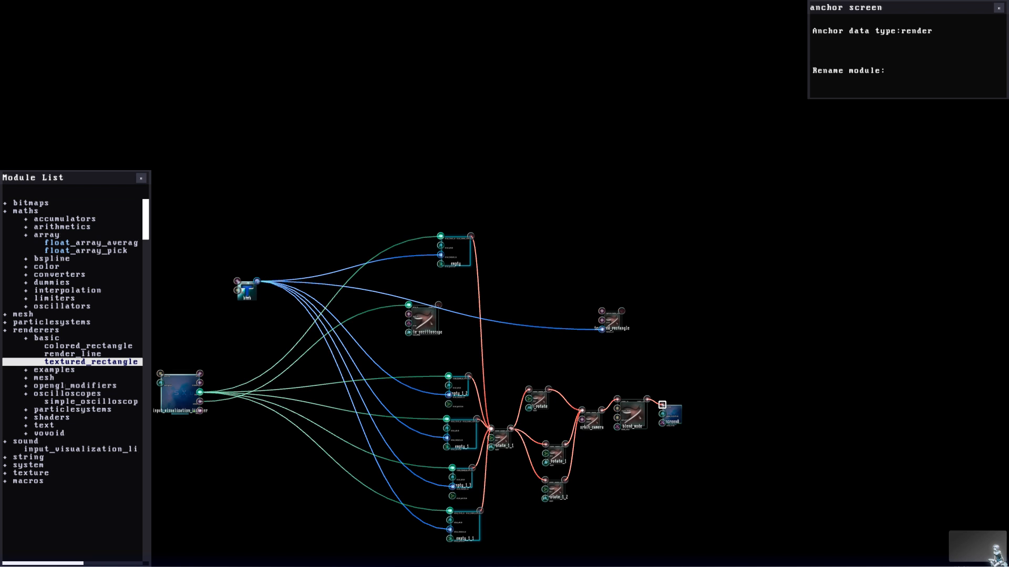
drag(501, 242, 641, 313)
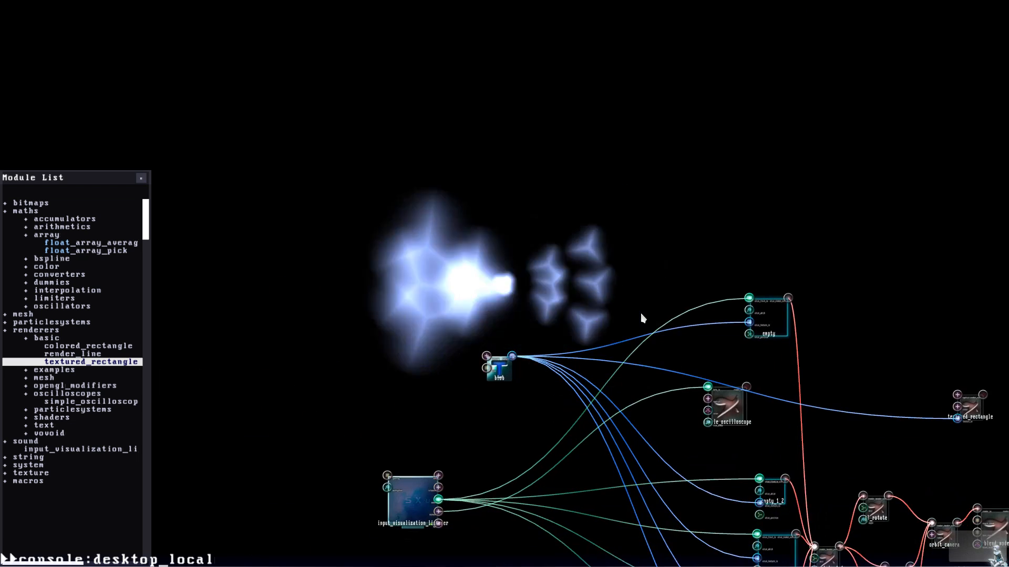
Step: Rearrange the three gl_rotate modules feeding the orbit_camera into an evenly spaced column
scroll(643, 319, up, 3)
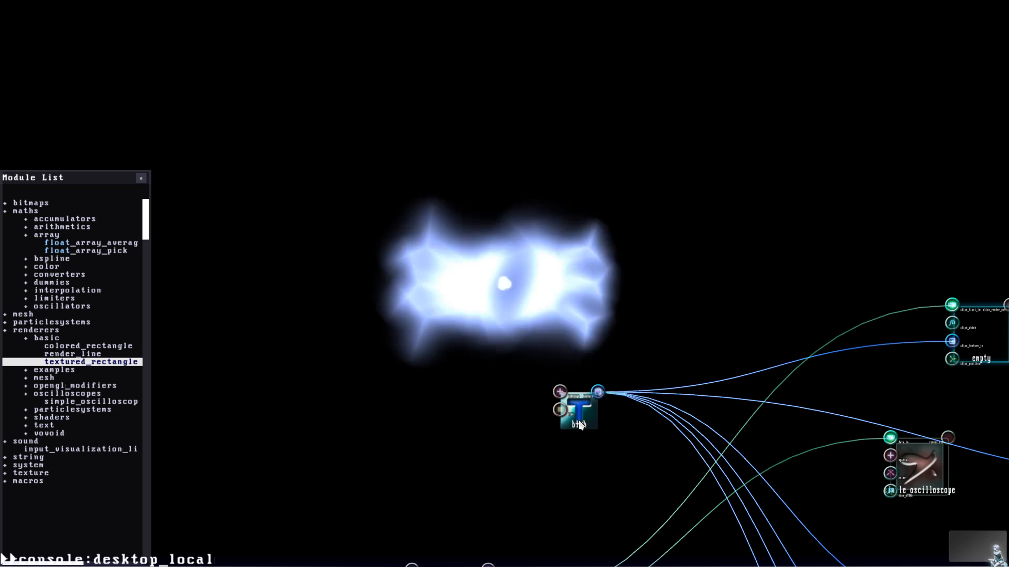
click(581, 424)
click(638, 334)
scroll(665, 332, down, 4)
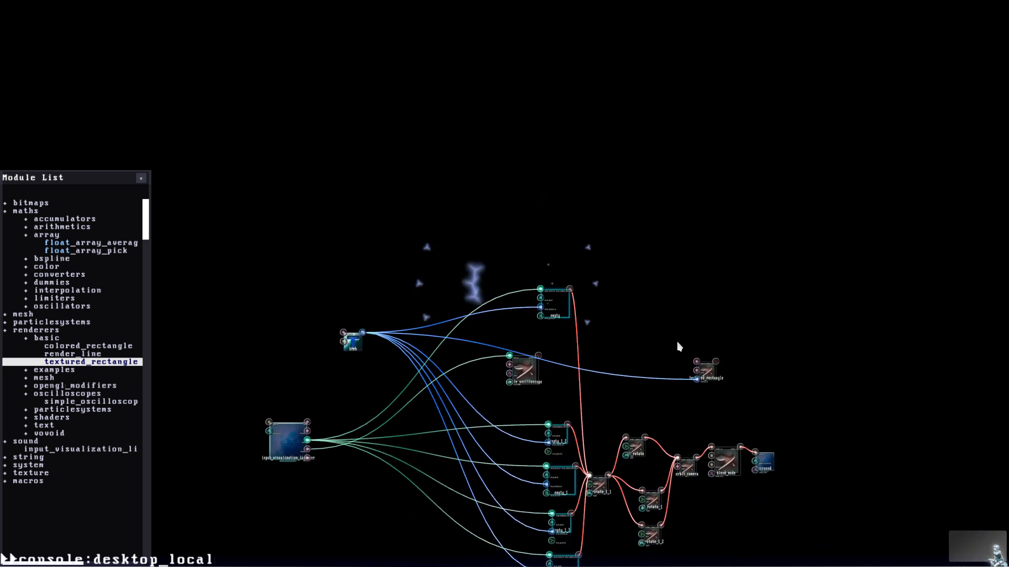
scroll(677, 347, up, 6)
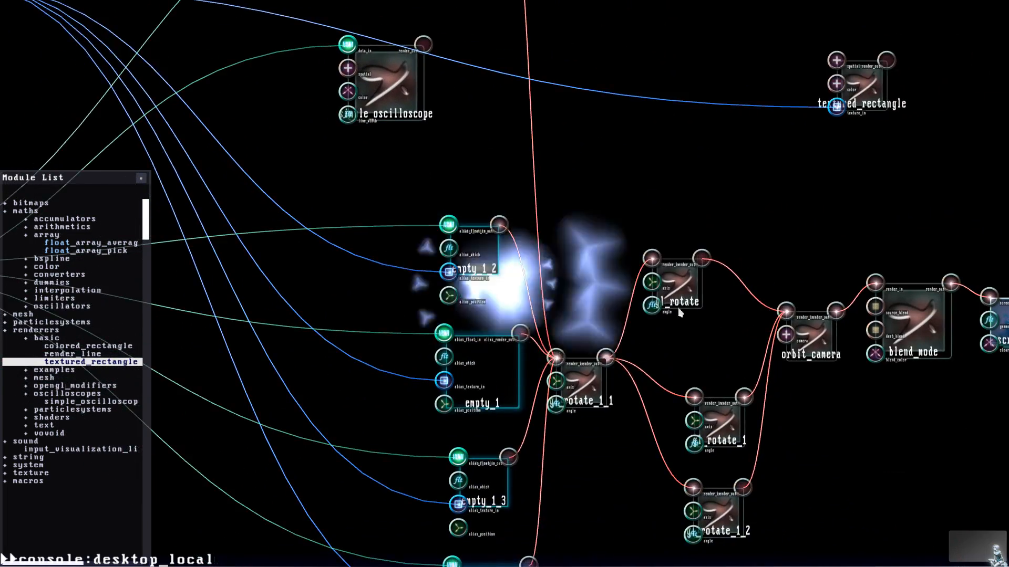
drag(678, 297, 694, 310)
drag(798, 375, 741, 318)
drag(664, 363, 659, 337)
drag(678, 445, 671, 442)
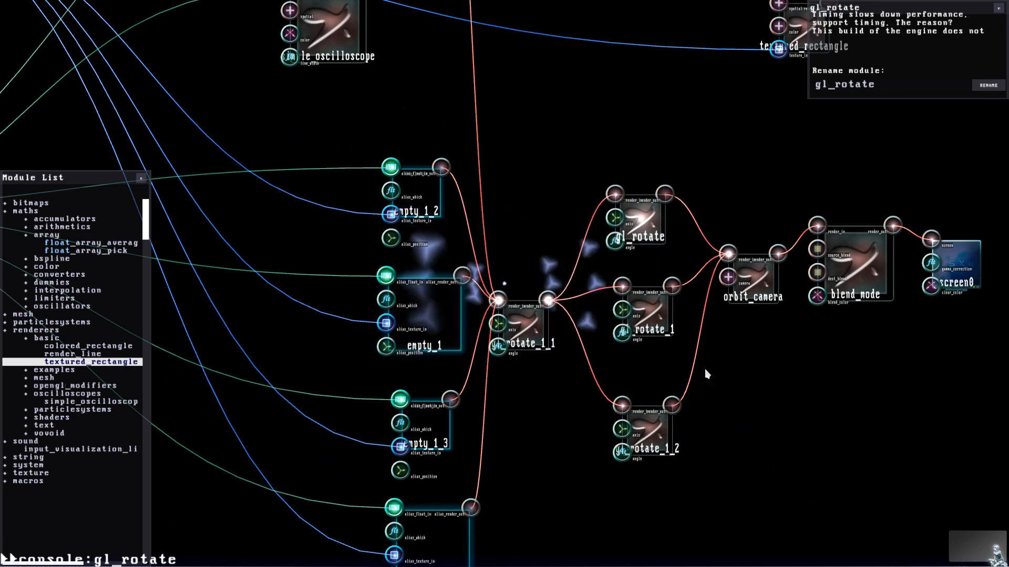
click(531, 219)
Step: Clear the wave_visualization project to leave an empty graph with only the screen module
scroll(520, 241, down, 5)
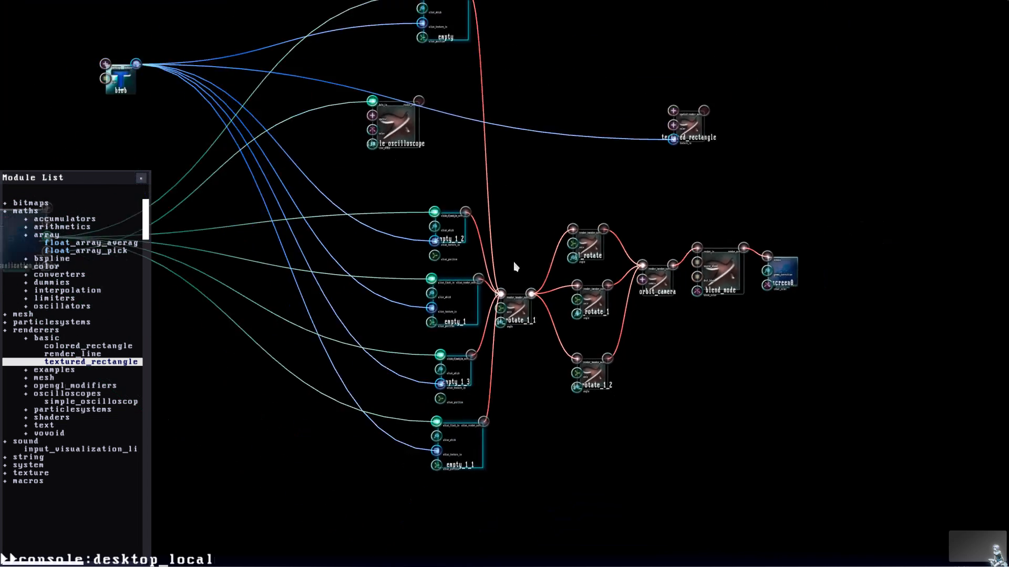
right_click(428, 124)
mouse_move(447, 125)
click(486, 126)
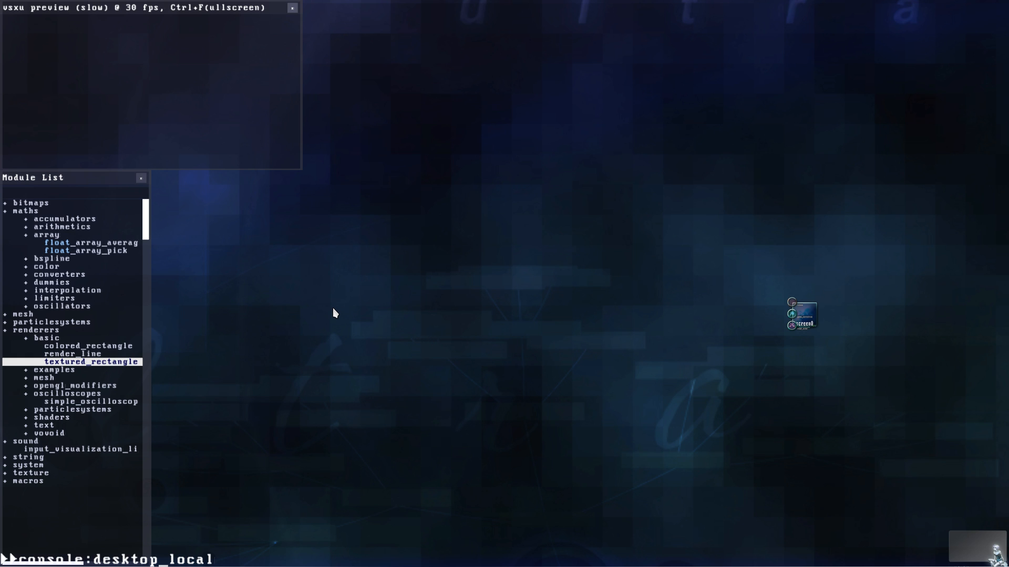
Step: Add a basic_spray_emitter from the particlesystems generators to the empty graph
click(28, 234)
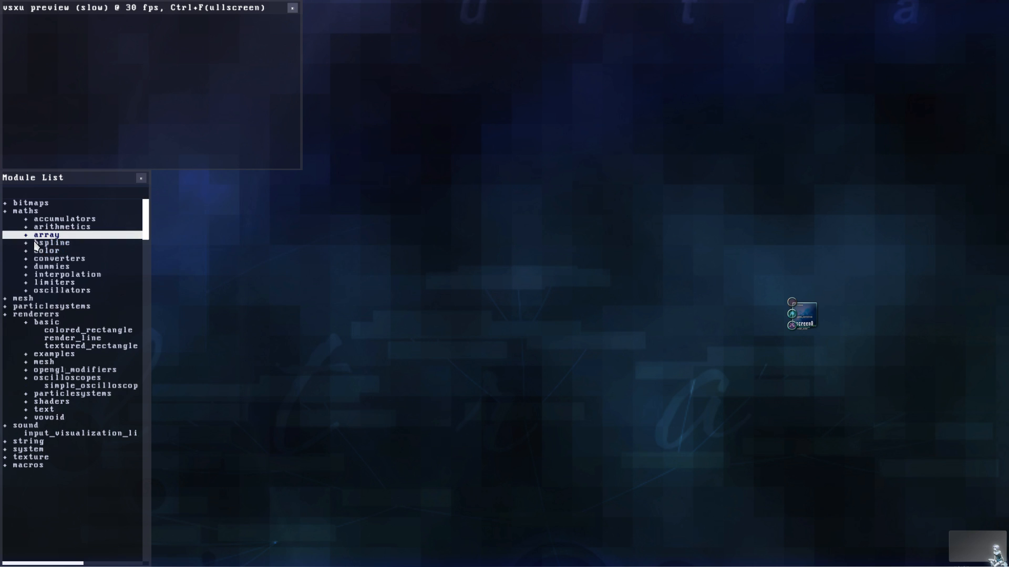
click(38, 323)
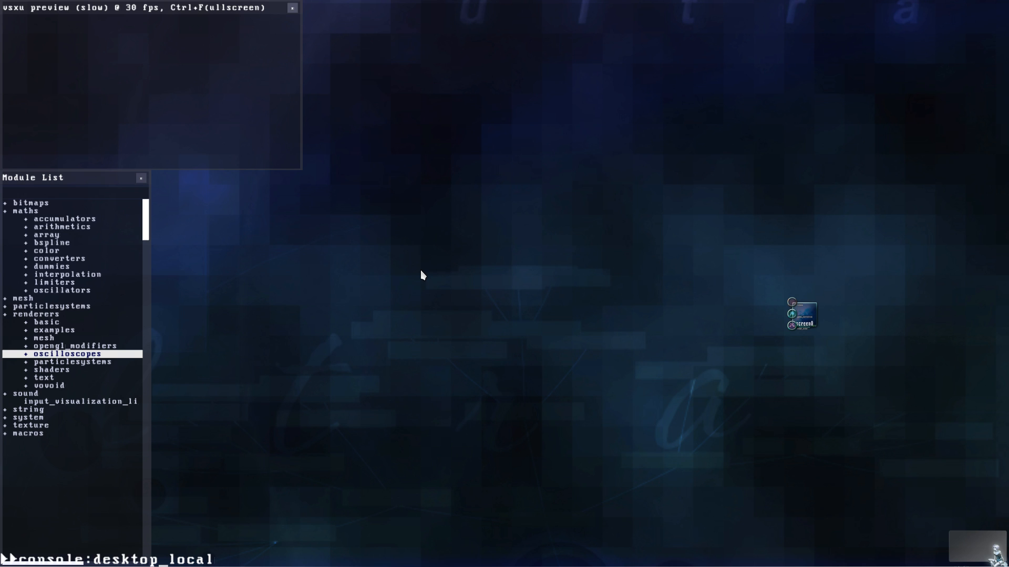
click(16, 212)
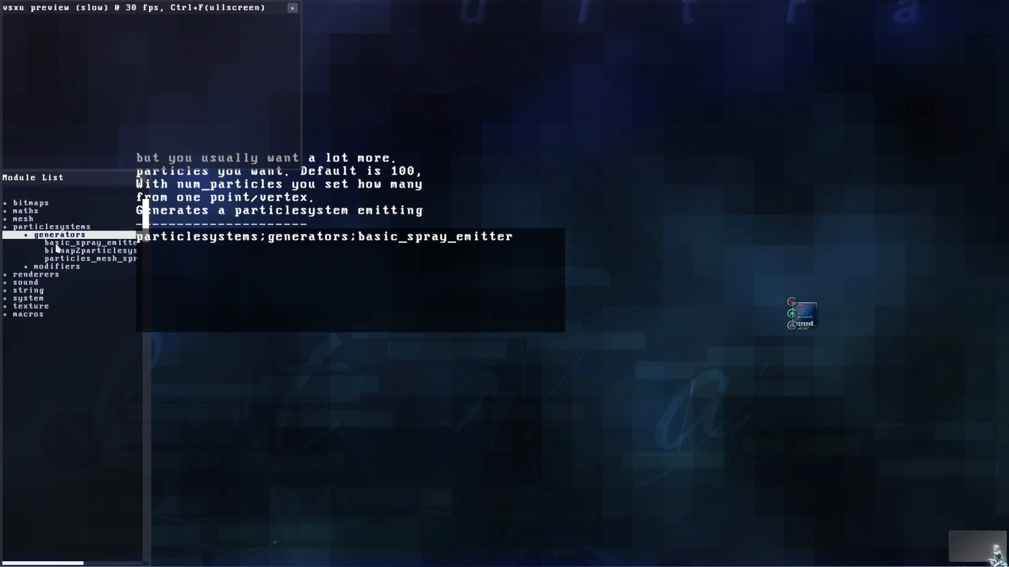
drag(68, 243, 354, 241)
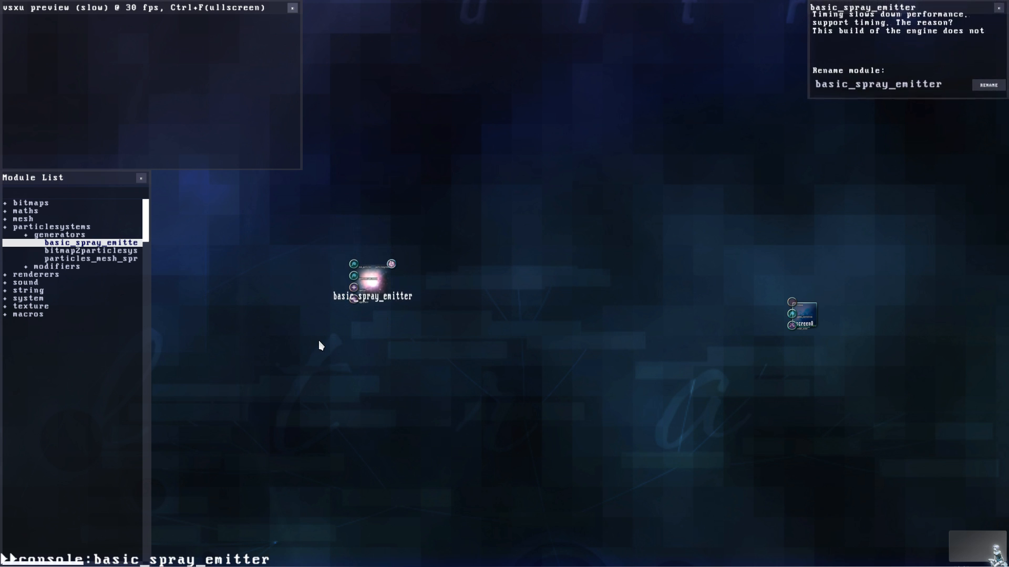
drag(379, 279, 391, 296)
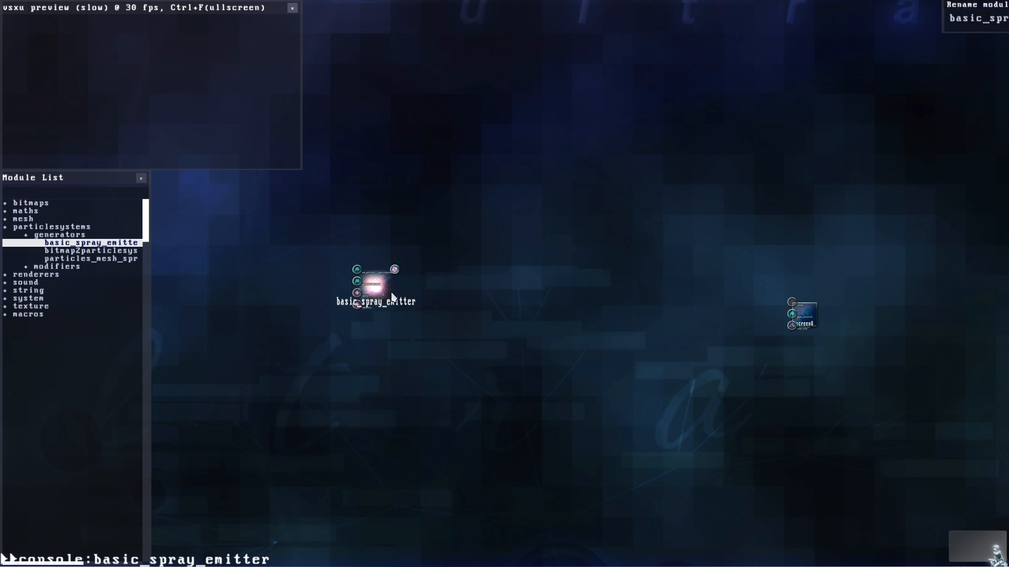
click(425, 340)
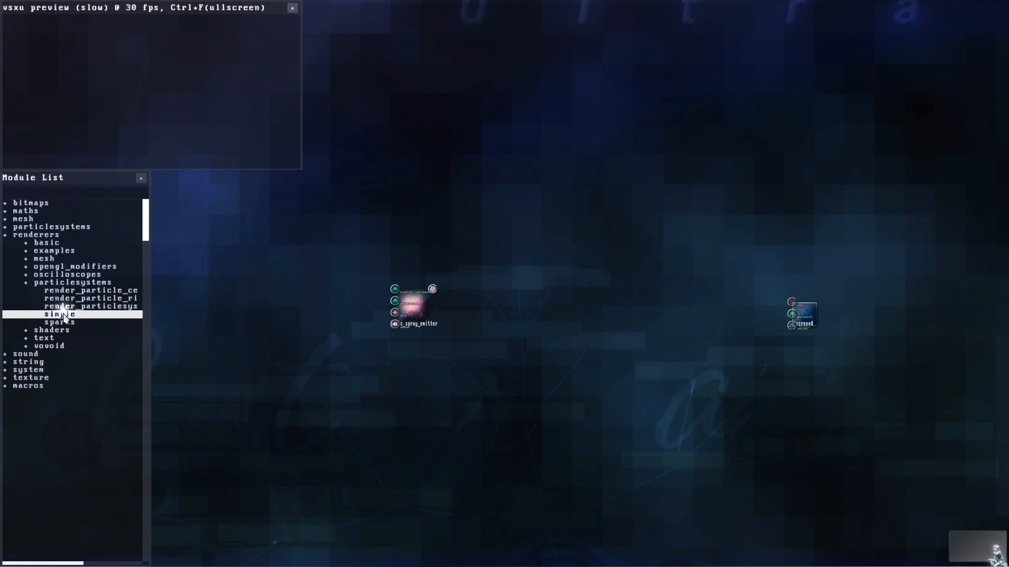
Step: Add the simple particlesystems renderer between the basic_spray_emitter and the screen module
drag(538, 314, 539, 314)
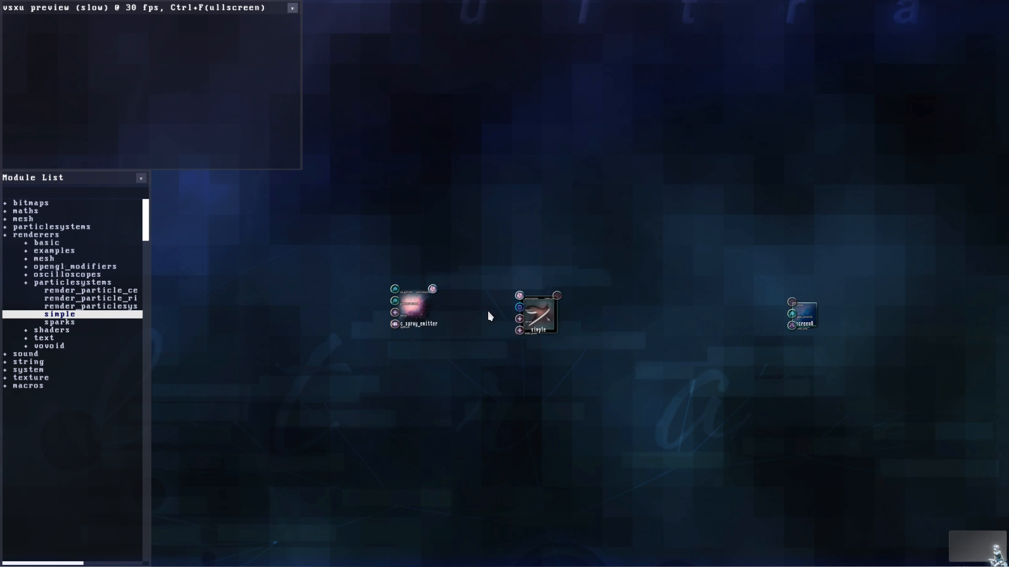
scroll(447, 314, up, 2)
scroll(401, 298, up, 2)
drag(612, 367, 567, 339)
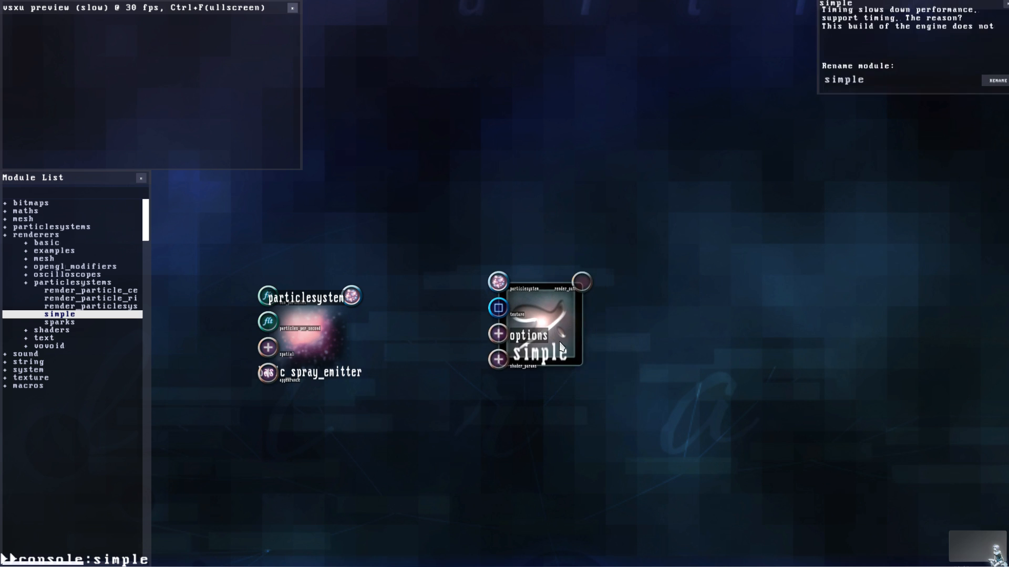
Step: Connect the basic_spray_emitter's particlesystem output to the simple renderer's particlesystem input
scroll(525, 328, up, 1)
key(s)
click(462, 306)
drag(463, 307, 645, 277)
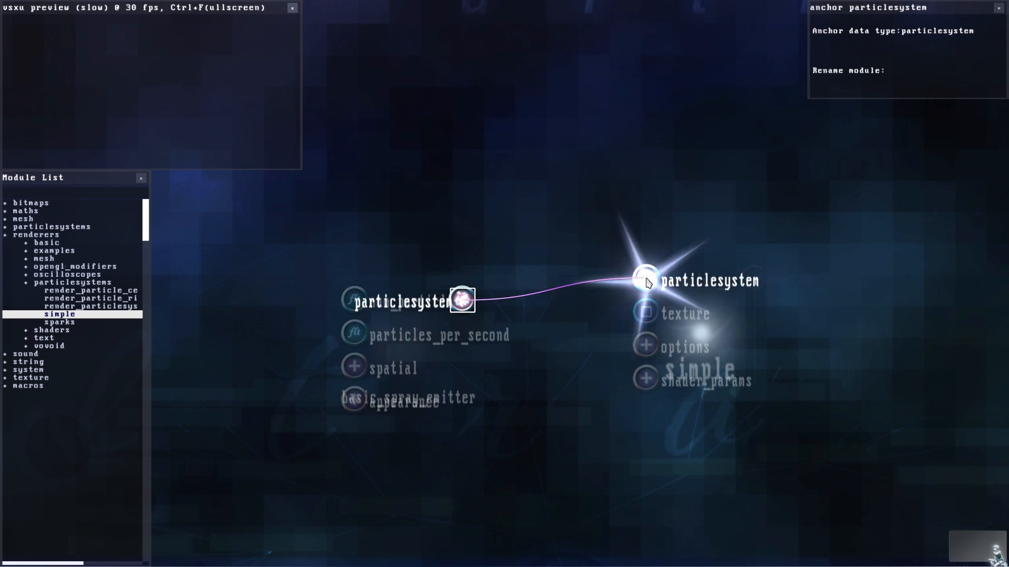
click(691, 407)
scroll(610, 352, down, 4)
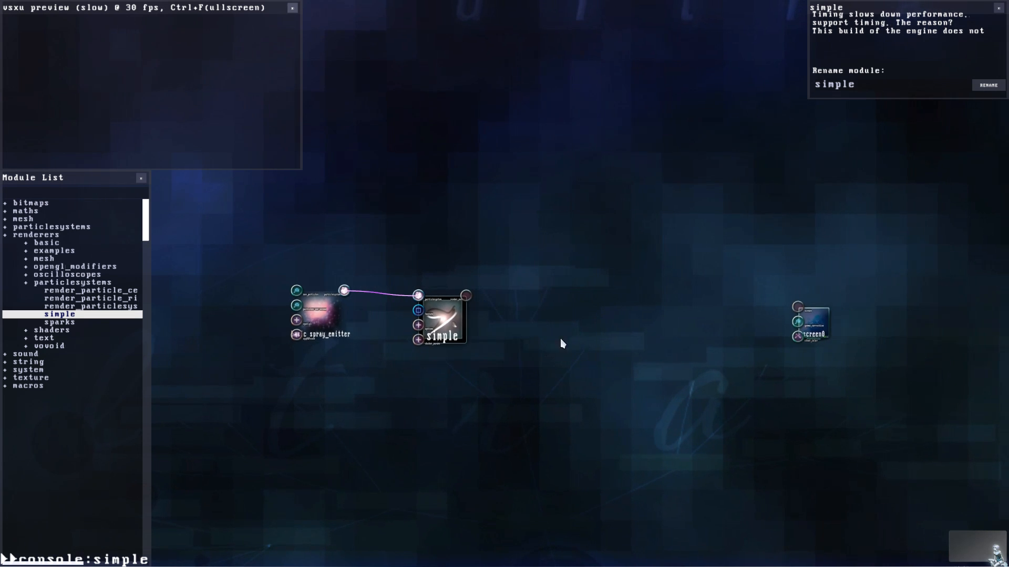
Step: Move the screen0 module closer to the simple renderer
click(582, 327)
scroll(444, 299, up, 2)
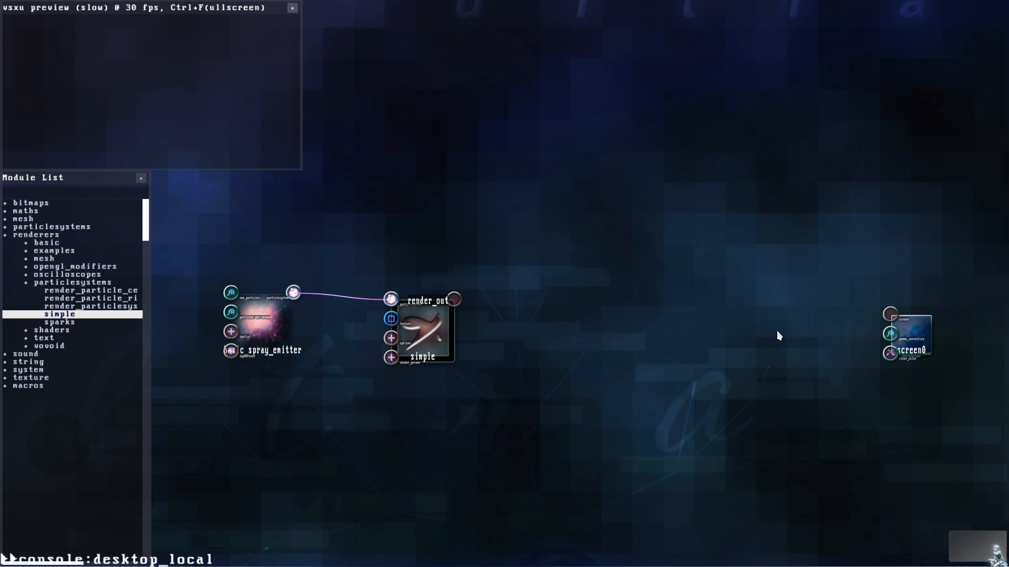
drag(893, 336, 742, 332)
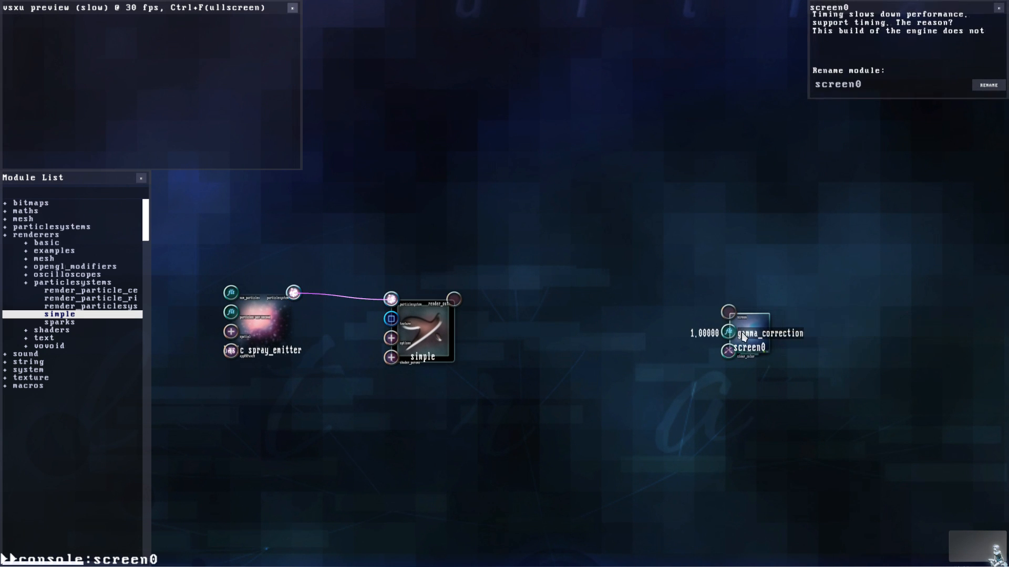
click(581, 344)
Step: Add an orbit_camera between the simple renderer and the screen, and route simple's render_out through it to screen0
click(34, 267)
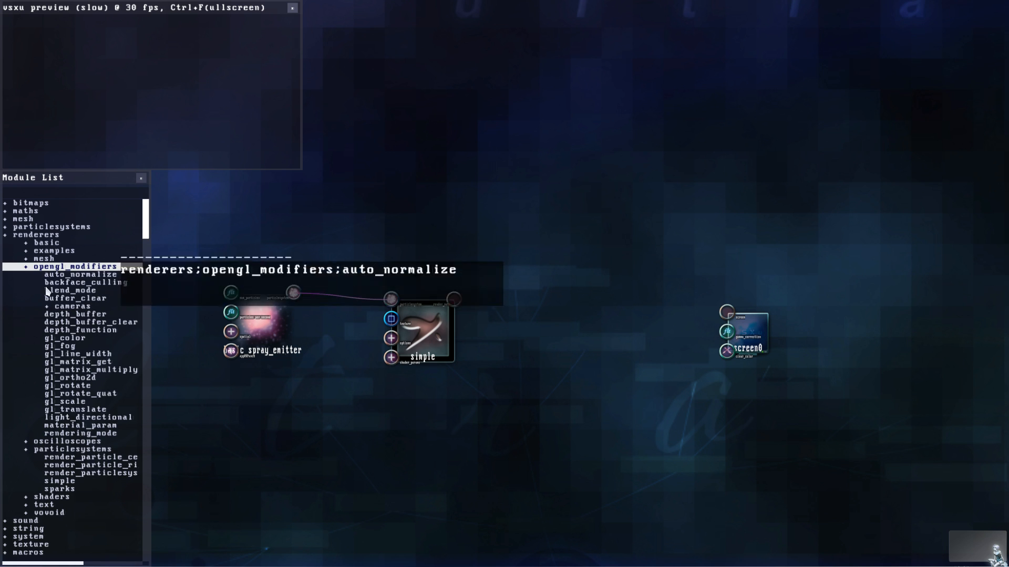
click(66, 306)
drag(84, 322, 572, 297)
drag(456, 300, 726, 313)
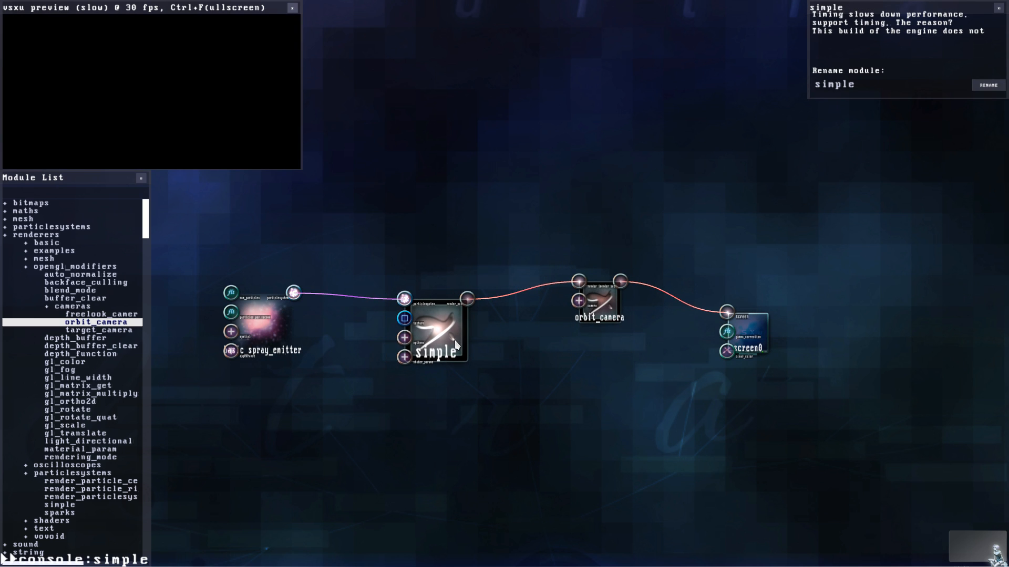
Step: Move the basic_spray_emitter up and further away from the simple renderer
key(a)
drag(349, 329, 319, 304)
key(a)
key(s)
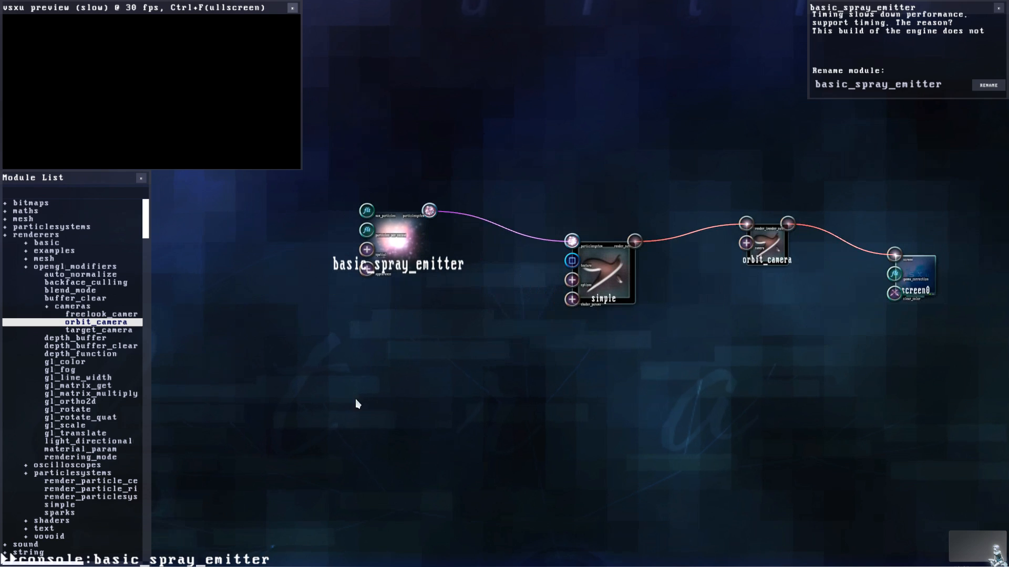
Step: Add a blob module from the texture particles group below the basic_spray_emitter
scroll(52, 525, down, 2)
scroll(52, 541, down, 2)
click(39, 500)
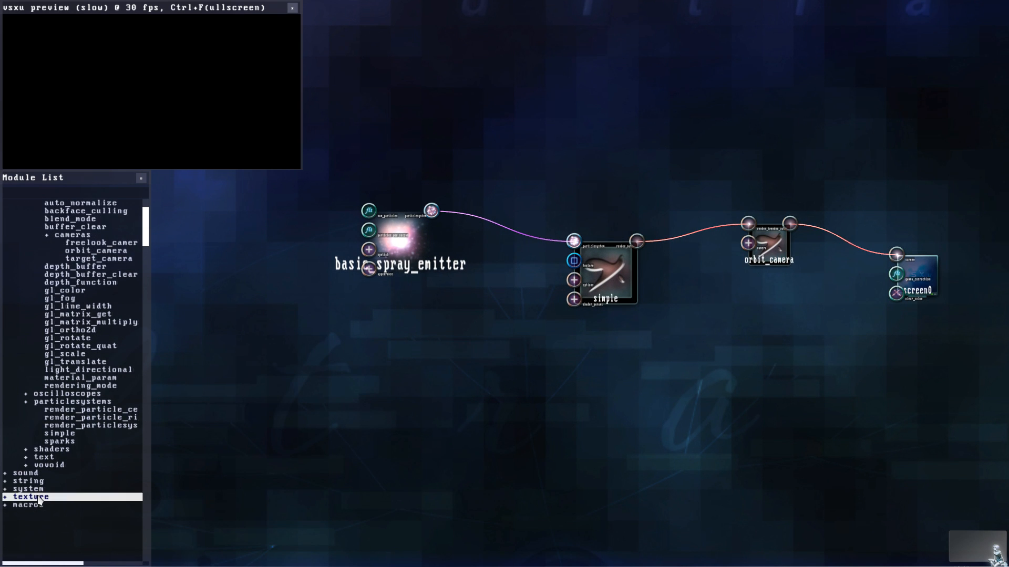
scroll(62, 505, down, 2)
click(54, 497)
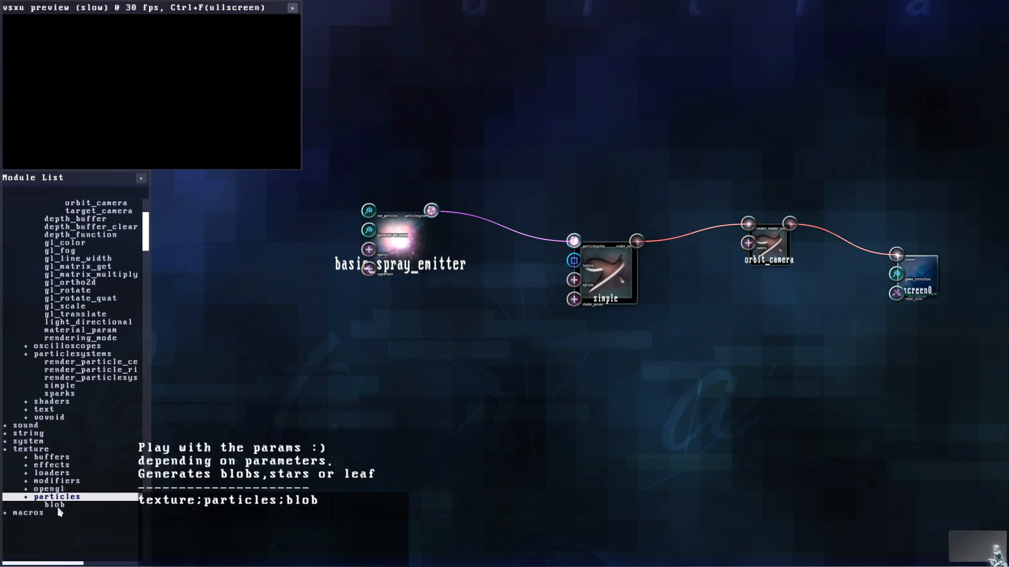
key(w)
drag(56, 506, 367, 464)
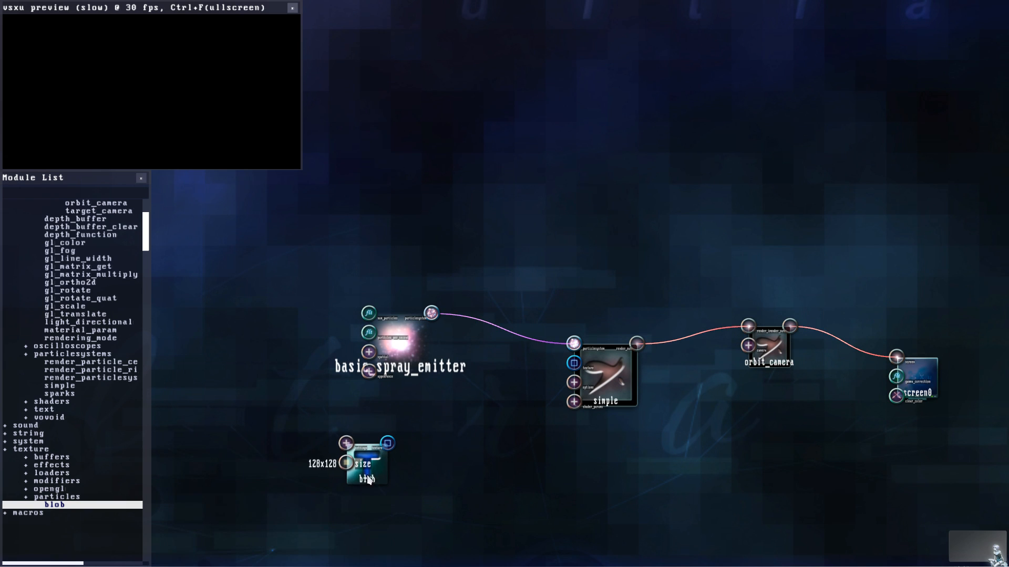
Step: Connect the blob's texture output to the simple renderer's texture input
mouse_move(57, 507)
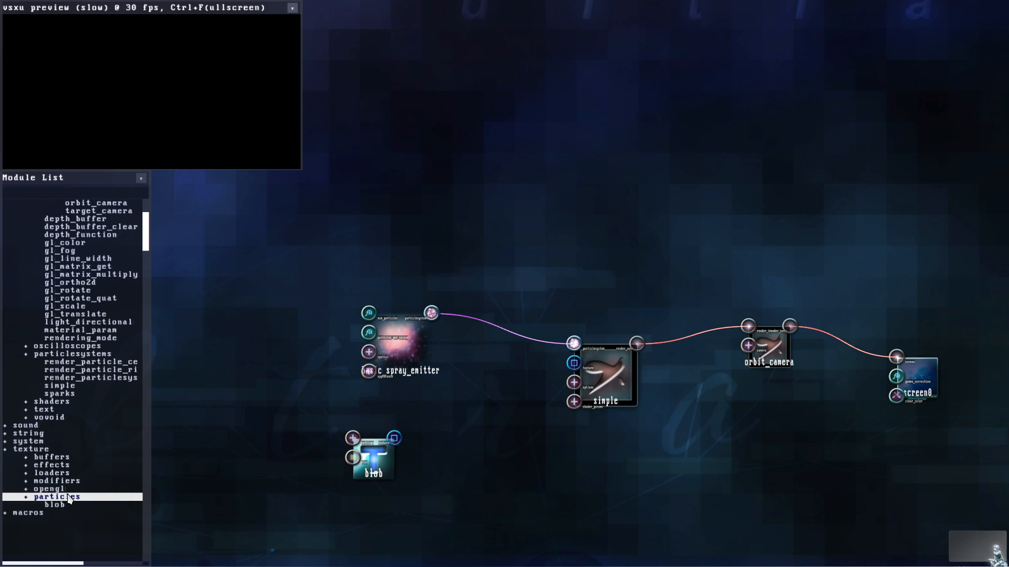
drag(380, 446, 459, 416)
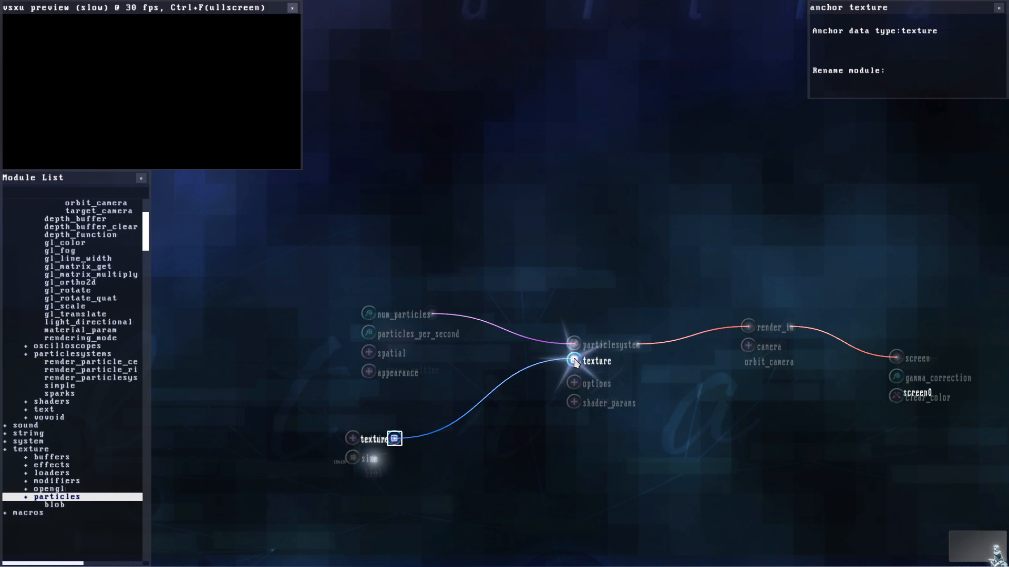
drag(574, 359, 574, 362)
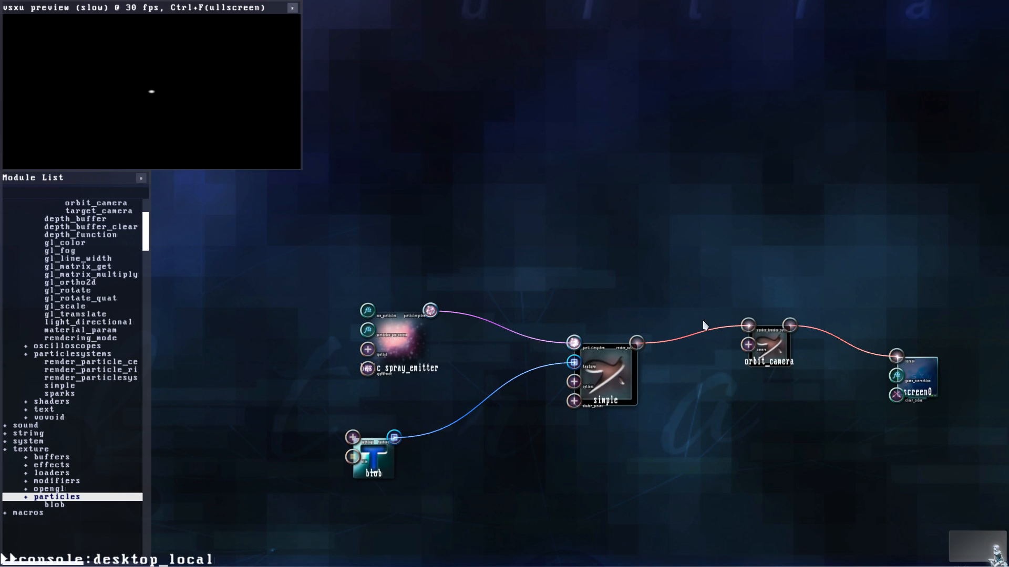
Step: Show the preview output full screen behind the module graph
key(ctrl+f)
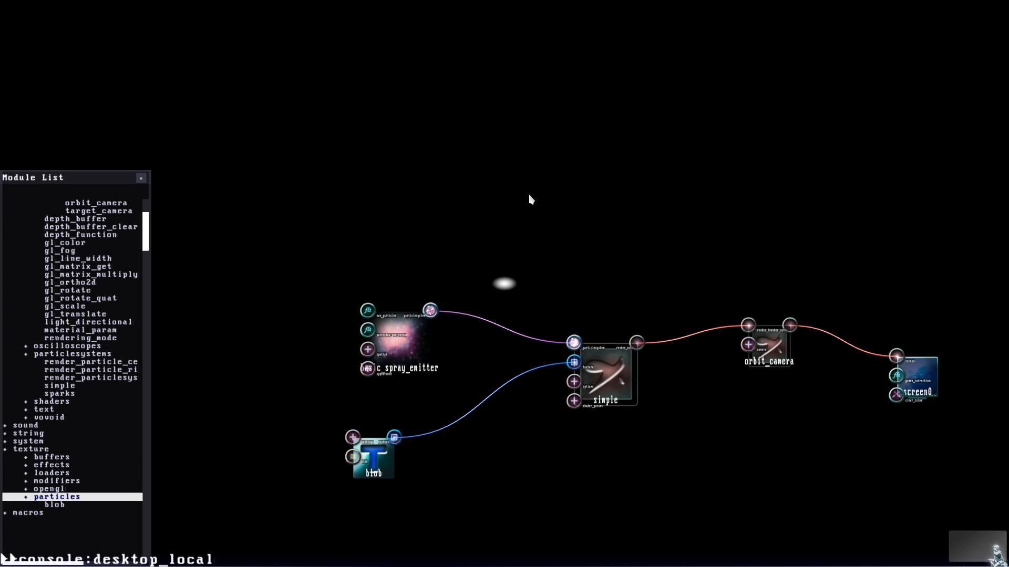
right_click(530, 200)
mouse_move(525, 350)
click(601, 359)
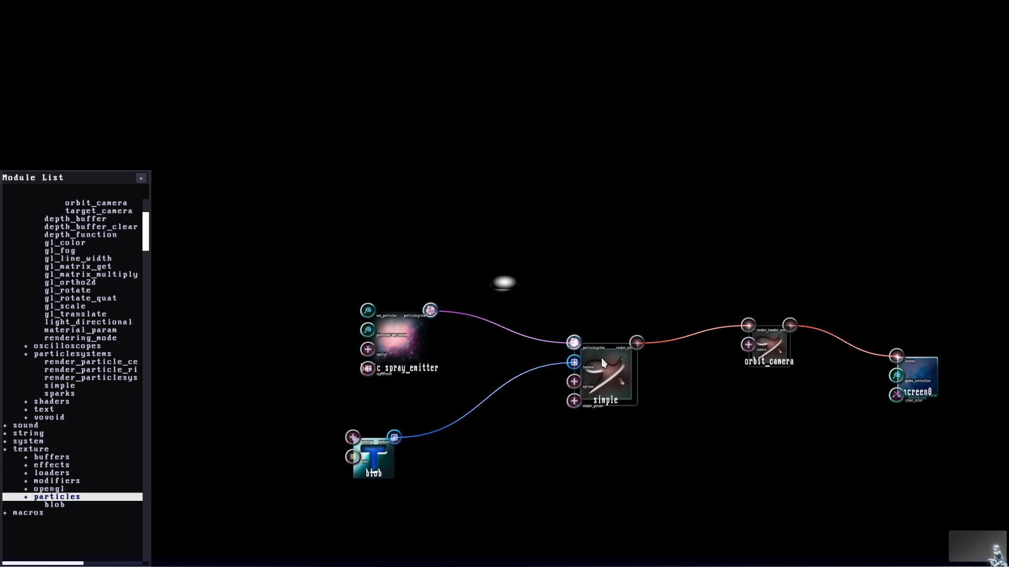
Step: Inspect the spatial parameters of the basic_spray_emitter, including its speed settings
click(617, 262)
key(s)
key(d)
drag(562, 249, 545, 216)
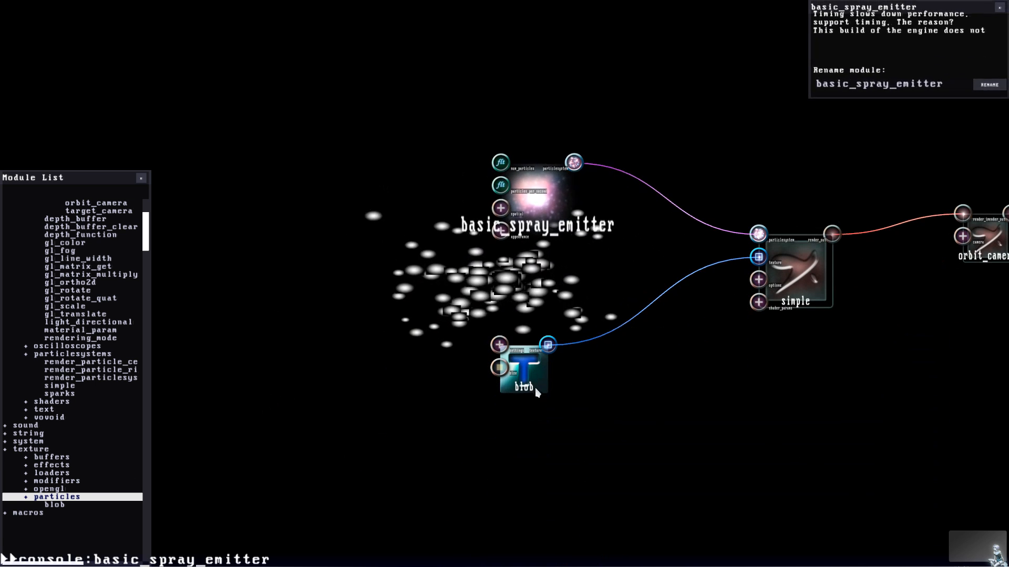
click(537, 393)
click(533, 404)
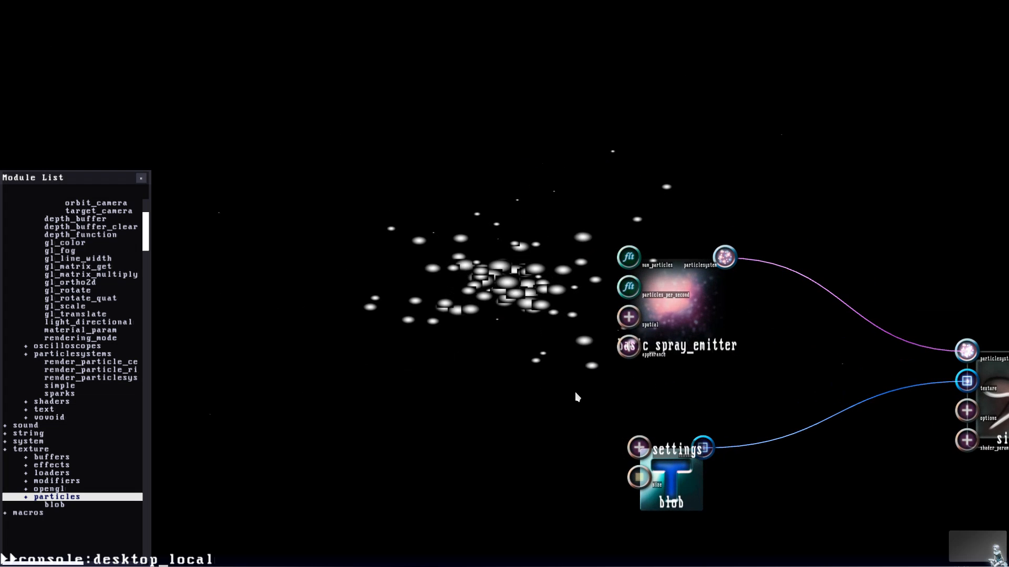
click(662, 318)
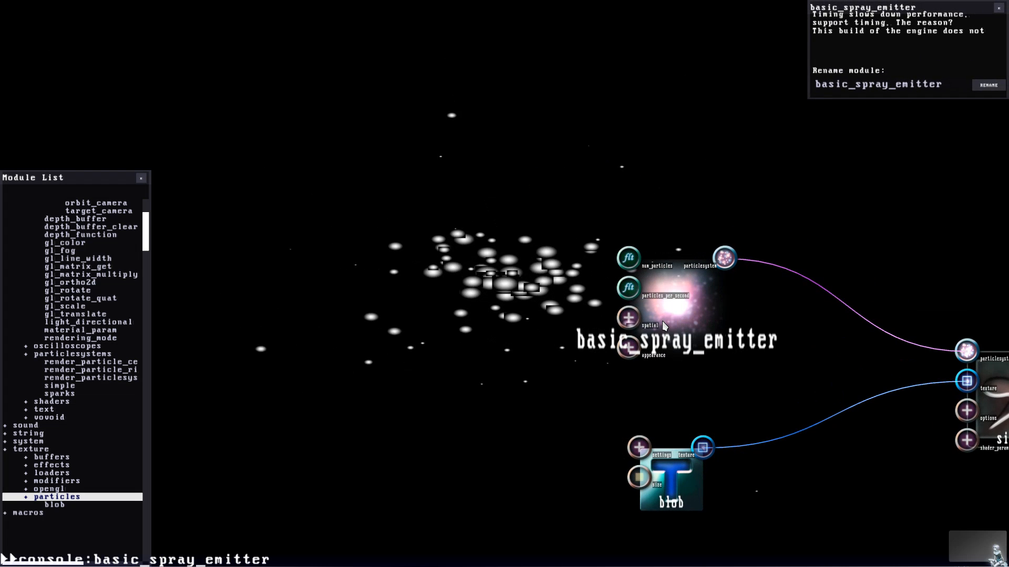
click(665, 328)
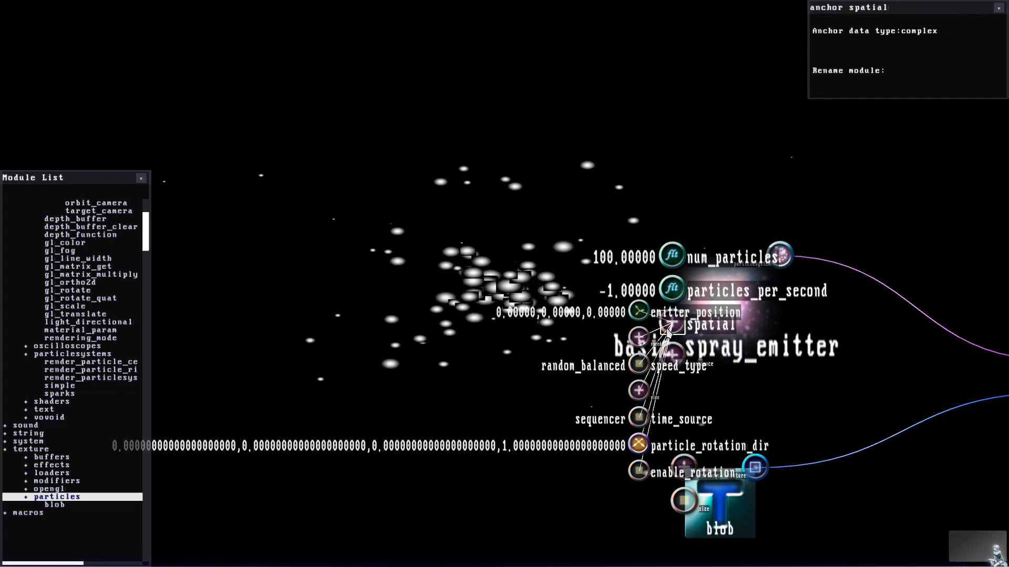
click(639, 337)
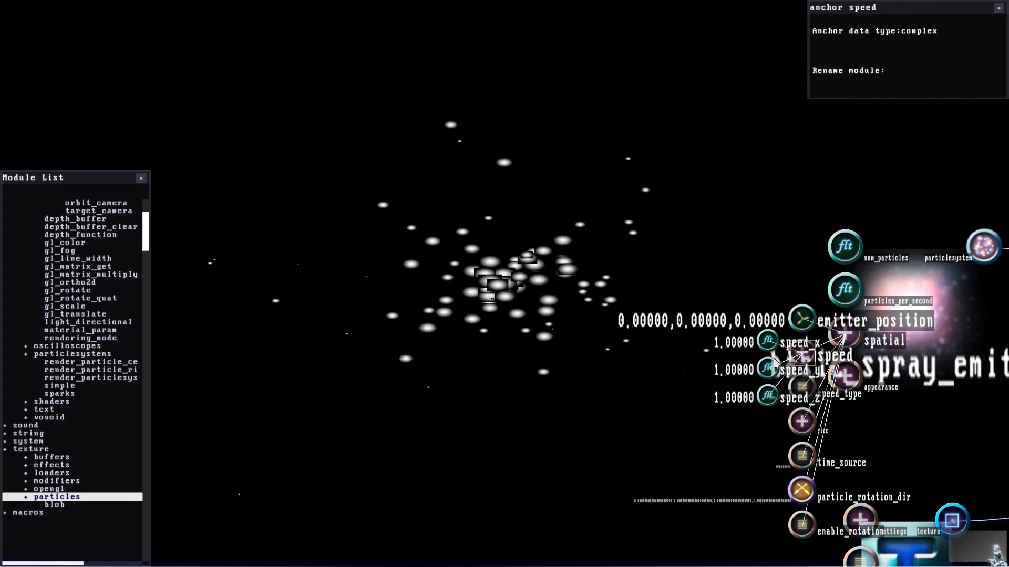
click(800, 359)
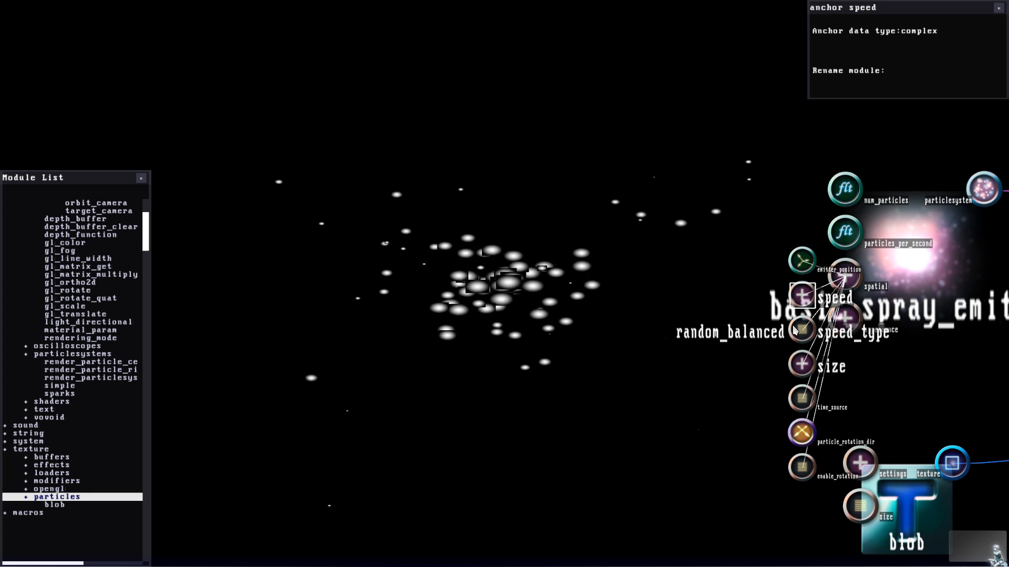
Step: Increase particle_size_base in the basic_spray_emitter's spatial size settings so the particles become clearly larger
click(768, 353)
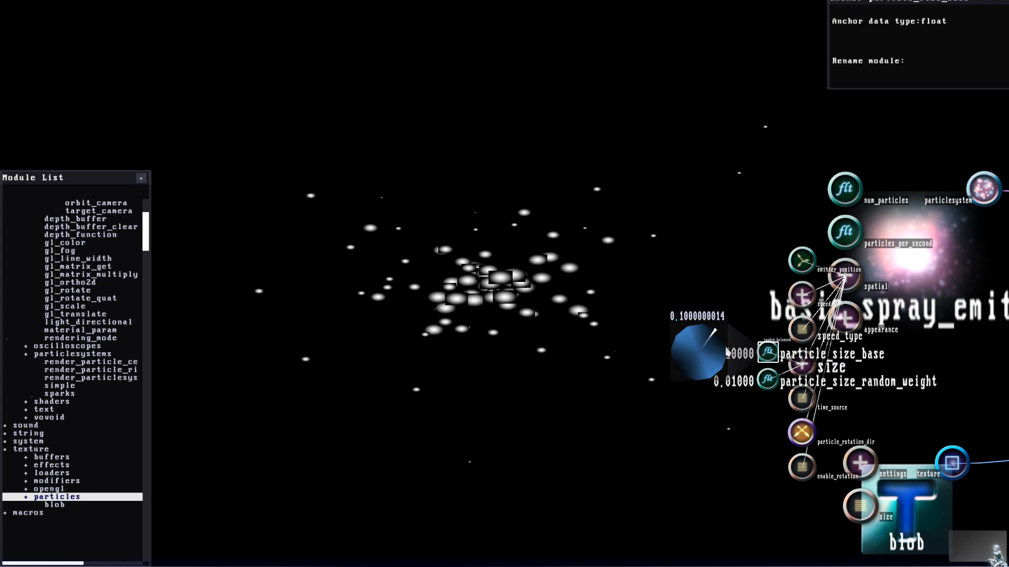
mouse_move(700, 349)
mouse_down()
mouse_move(711, 335)
mouse_move(707, 360)
mouse_up()
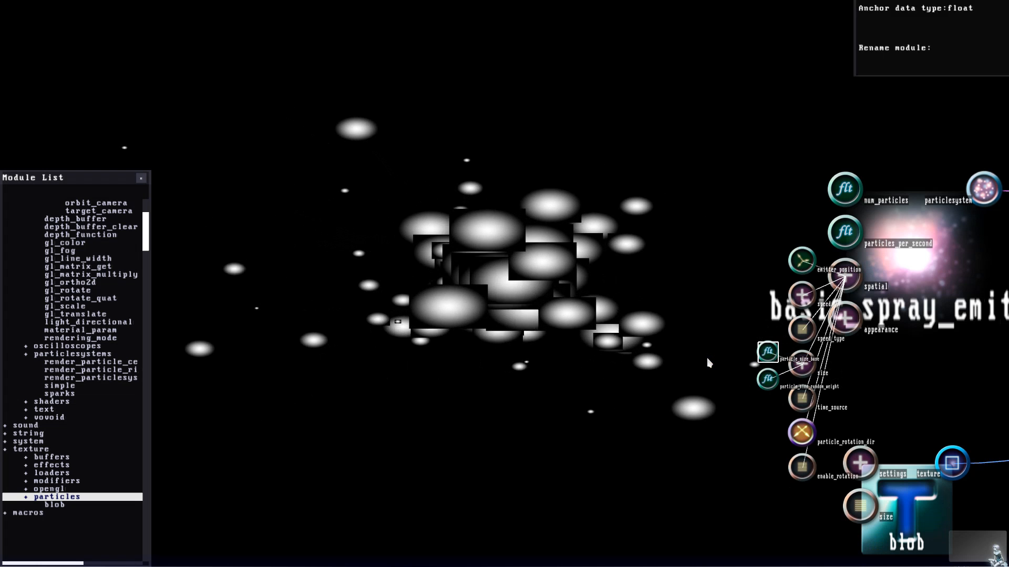
click(801, 364)
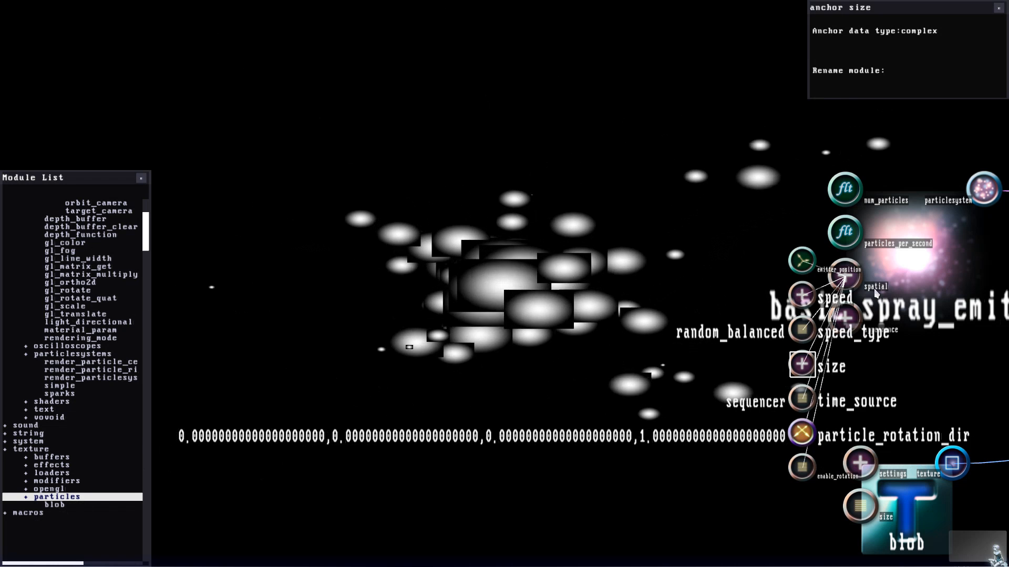
Step: Collapse the emitter's spatial parameters and set its appearance color to pure red
click(840, 275)
click(844, 318)
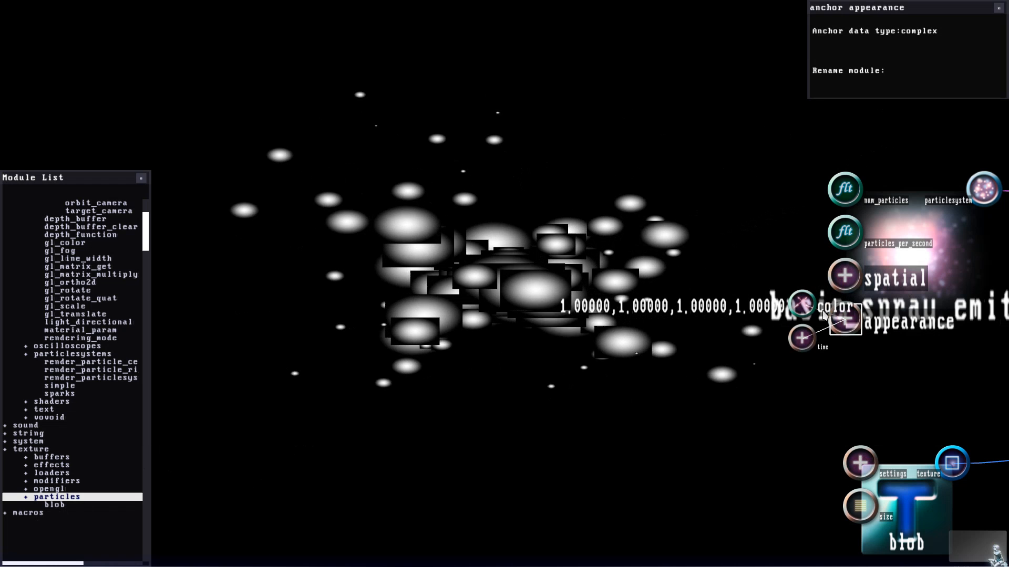
click(801, 305)
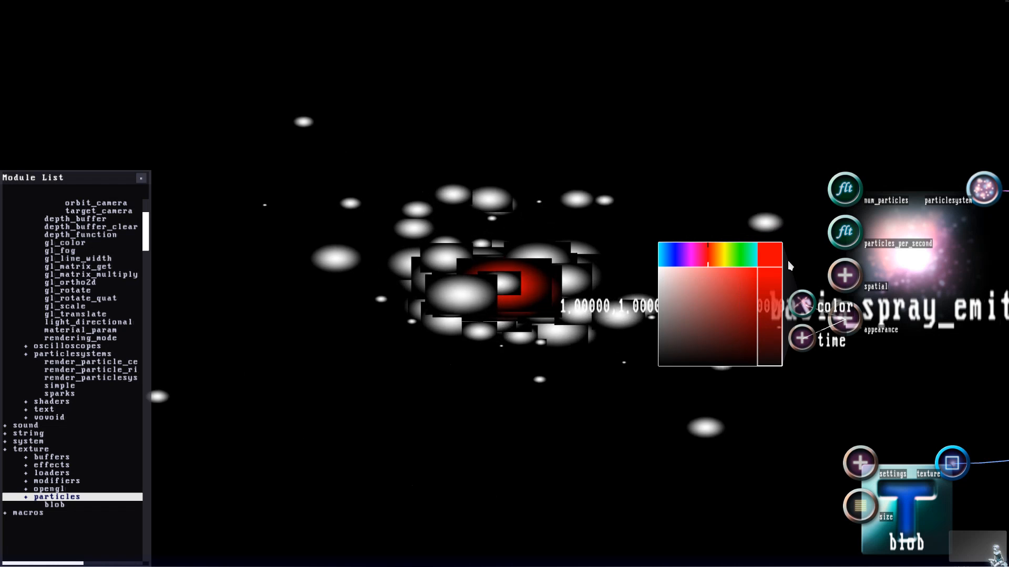
Step: In the emitter's appearance time settings, set particle_lifetime_random_weight to about 0 and particle_lifetime_base to about 1.43
click(801, 338)
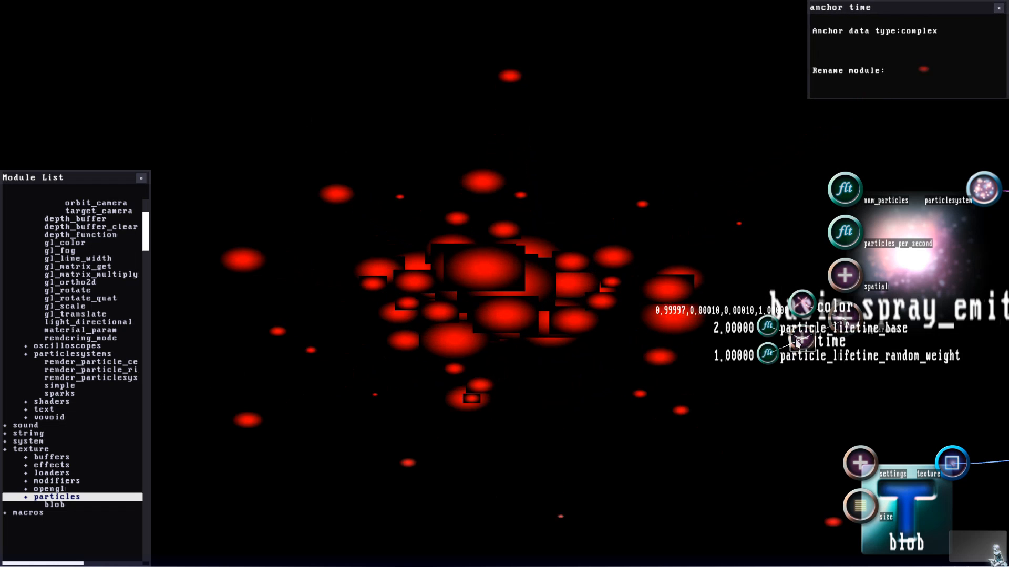
click(767, 327)
drag(681, 323, 710, 329)
click(767, 328)
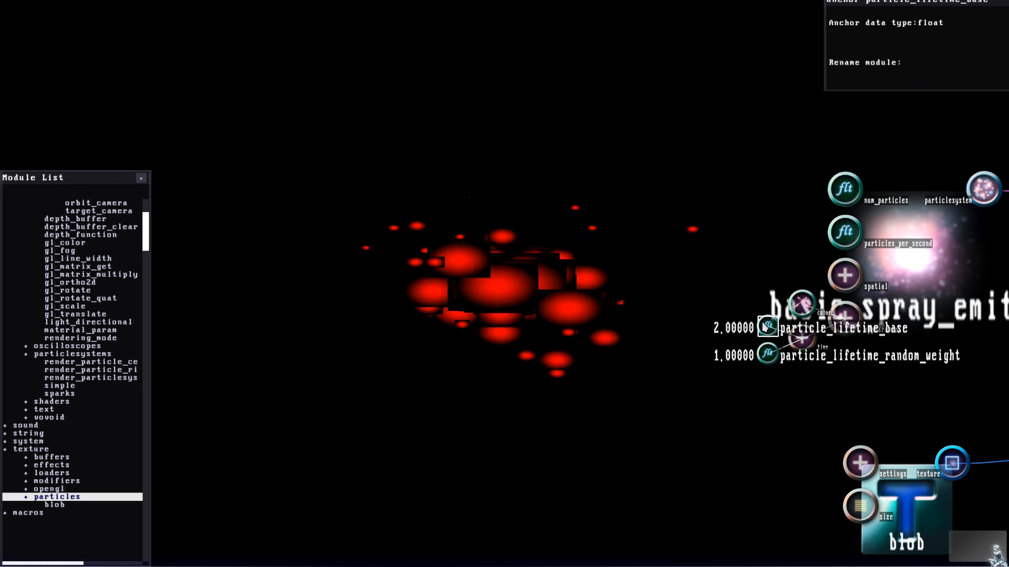
click(766, 357)
drag(700, 349, 679, 304)
click(767, 328)
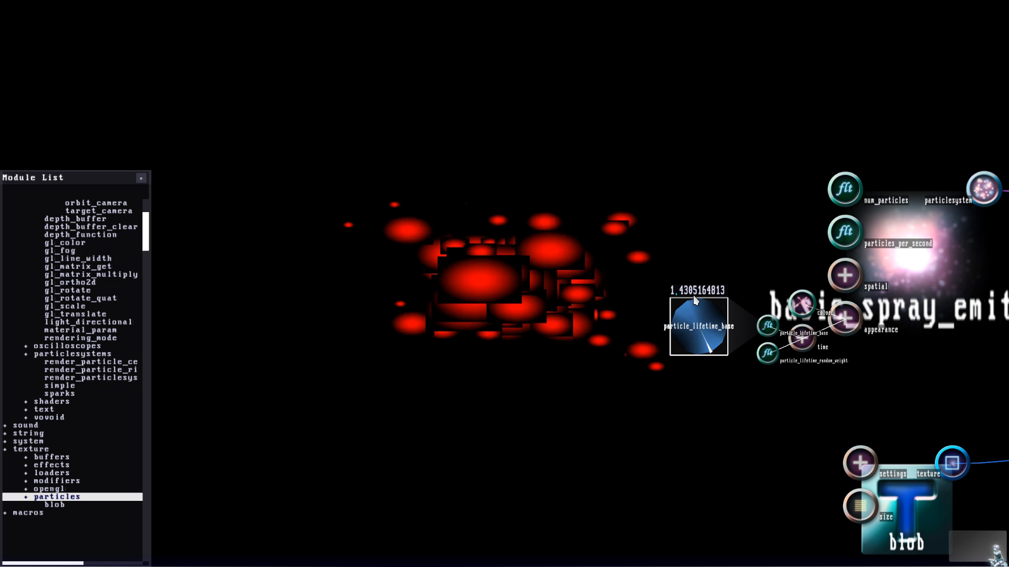
double_click(704, 338)
Step: Raise particle_lifetime_random_weight to about 1.01 and collapse the time settings
double_click(766, 353)
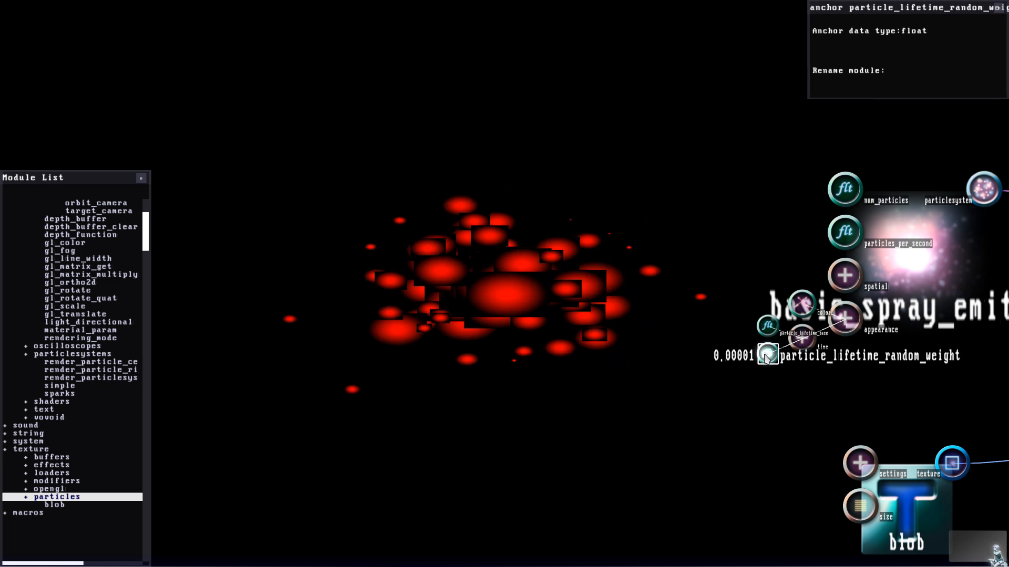
mouse_move(702, 353)
mouse_down()
mouse_move(678, 372)
mouse_move(689, 358)
mouse_up()
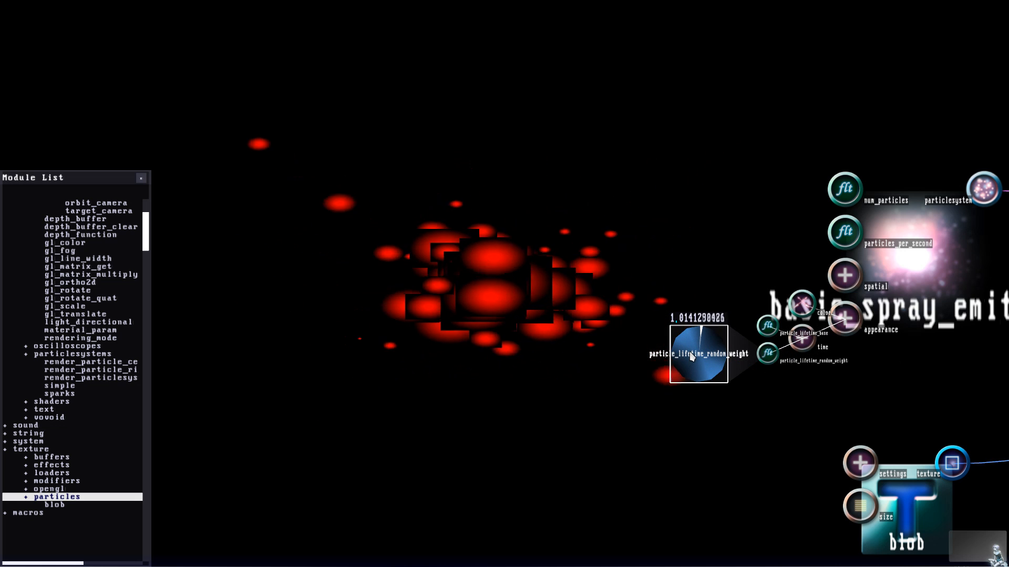
click(758, 355)
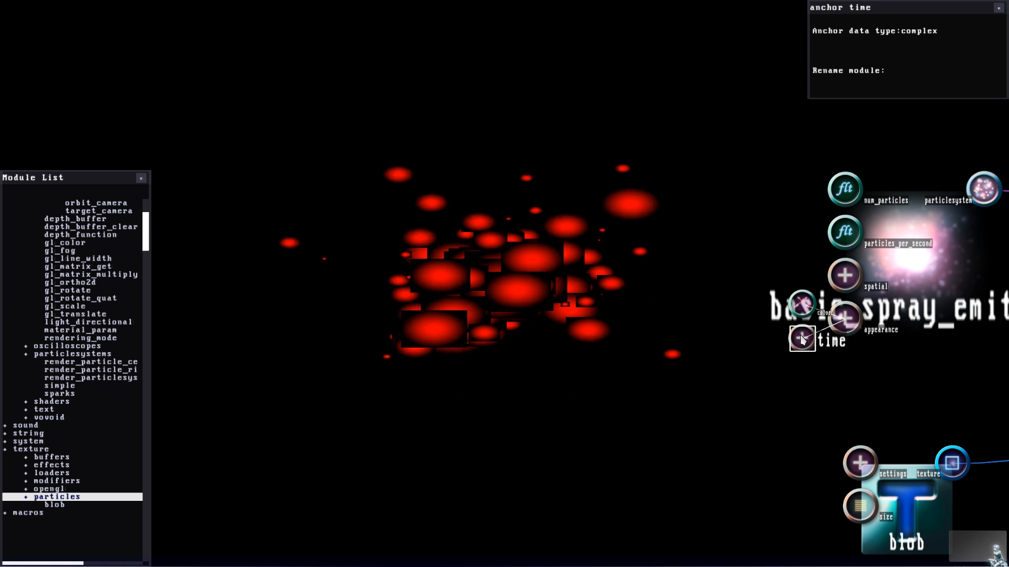
Step: Change the basic_spray_emitter's appearance color to a muted, desaturated pale red
click(950, 285)
scroll(710, 191, down, 3)
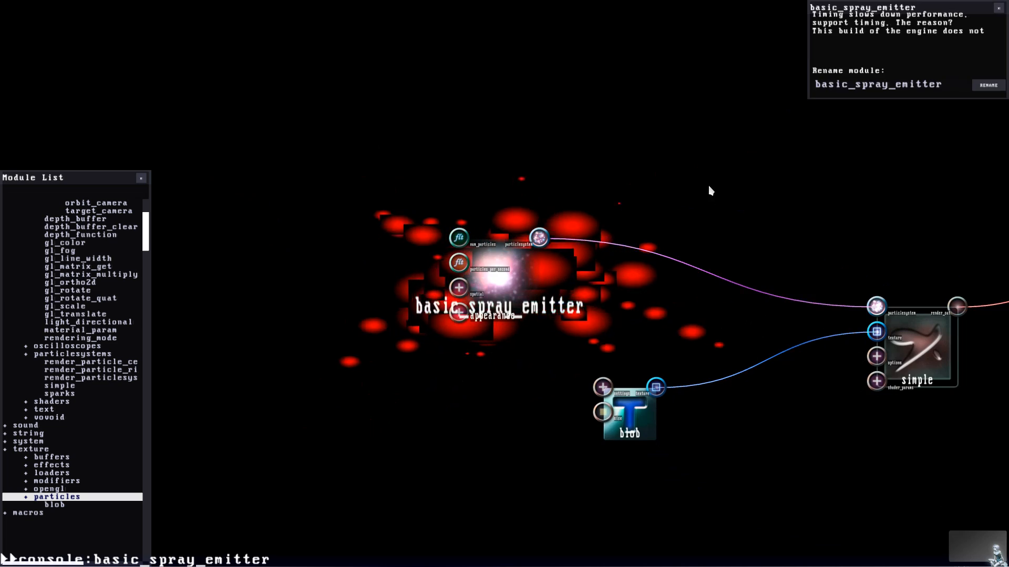
click(720, 353)
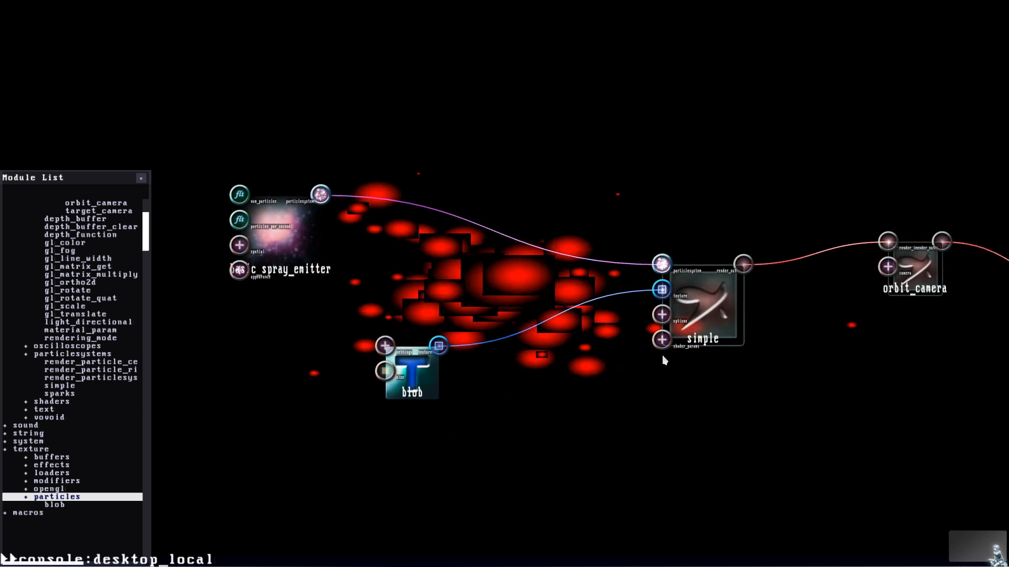
scroll(484, 365, up, 5)
click(678, 329)
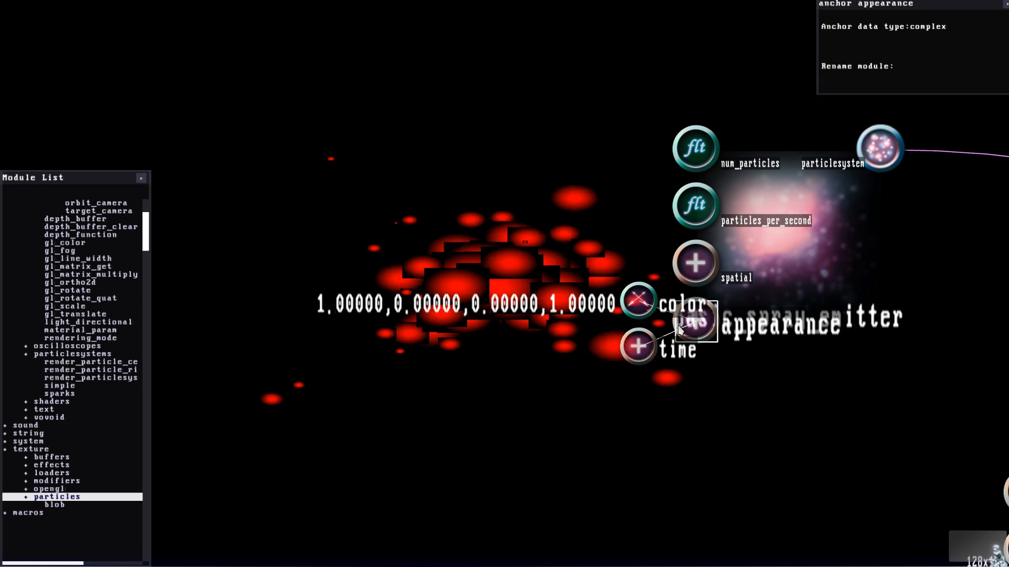
click(637, 299)
click(587, 299)
click(637, 328)
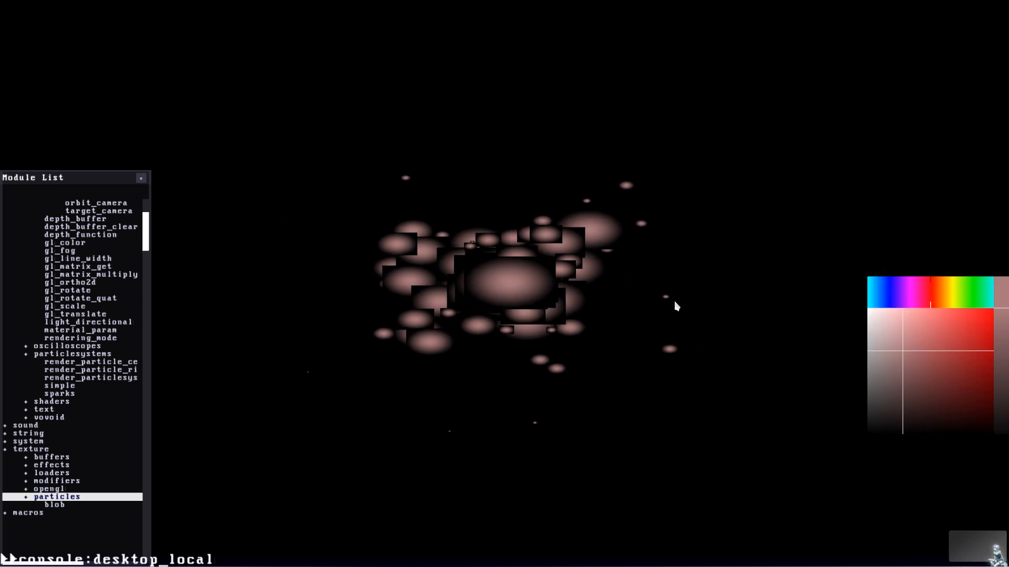
click(800, 420)
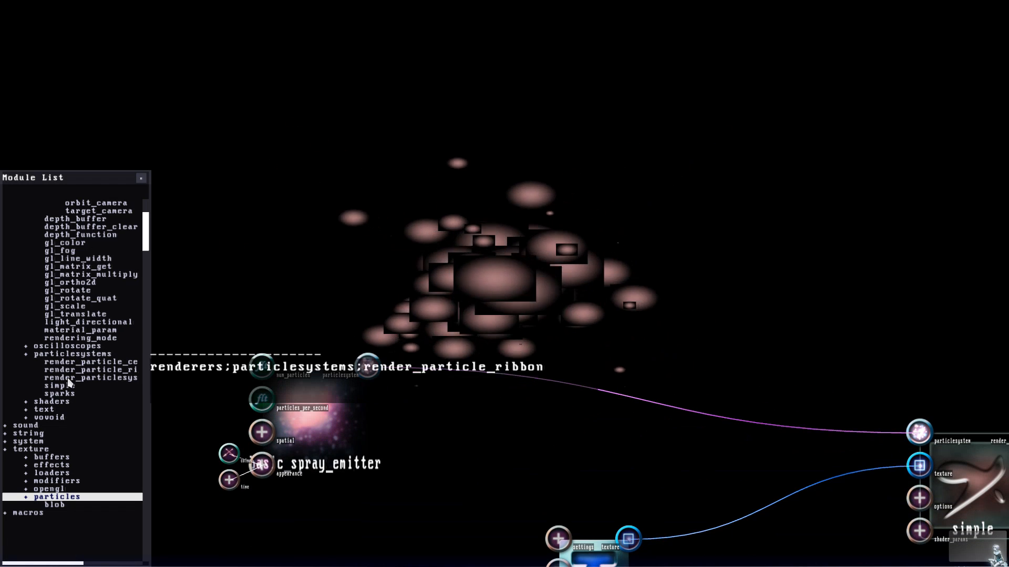
Step: Add a blend_mode module from the opengl_modifiers renderers above the orbit_camera
scroll(78, 296, up, 2)
scroll(44, 241, up, 2)
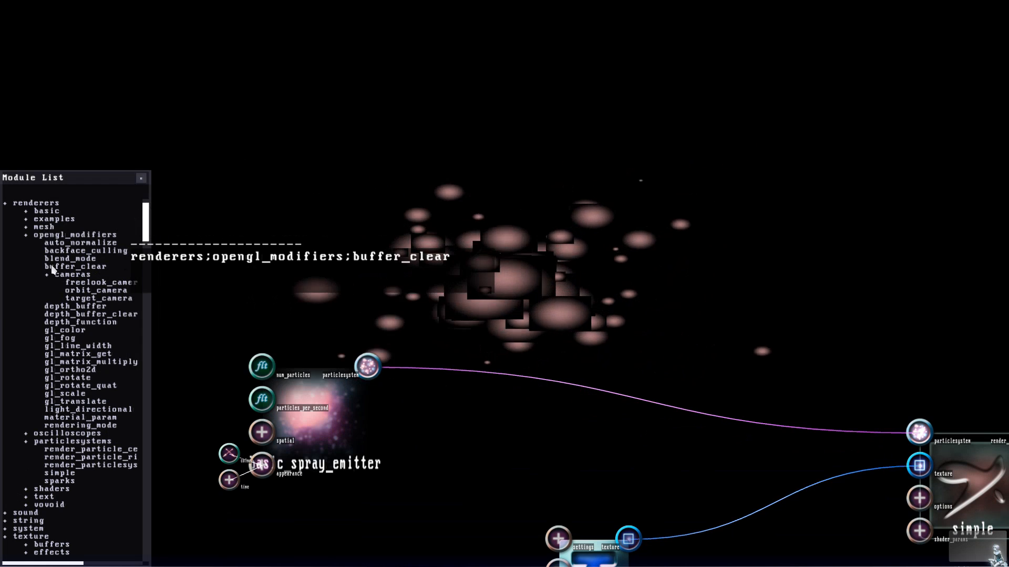
drag(63, 259, 691, 232)
key(Right)
drag(708, 272, 739, 272)
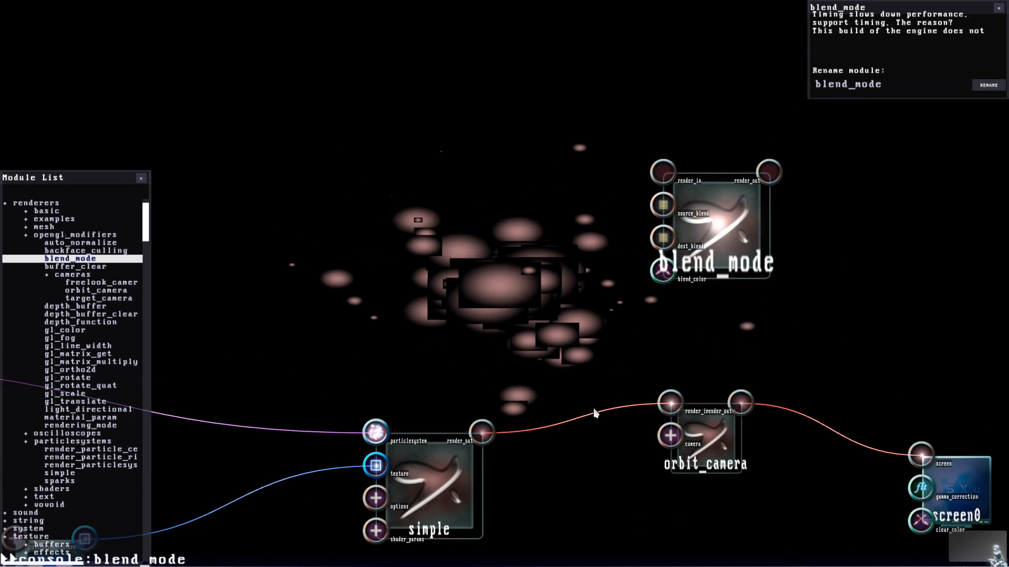
Step: Route the simple renderer's output through blend_mode into orbit_camera's render_in, and place blend_mode below the camera
drag(670, 403, 663, 175)
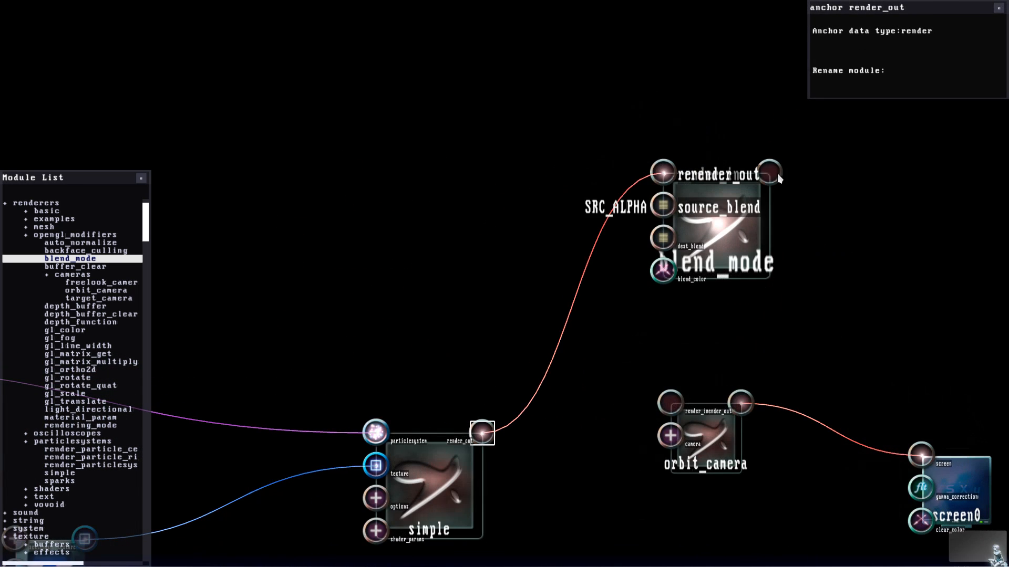
mouse_move(768, 171)
mouse_down()
mouse_move(703, 371)
mouse_move(670, 403)
mouse_up()
drag(609, 433, 653, 435)
key(Down)
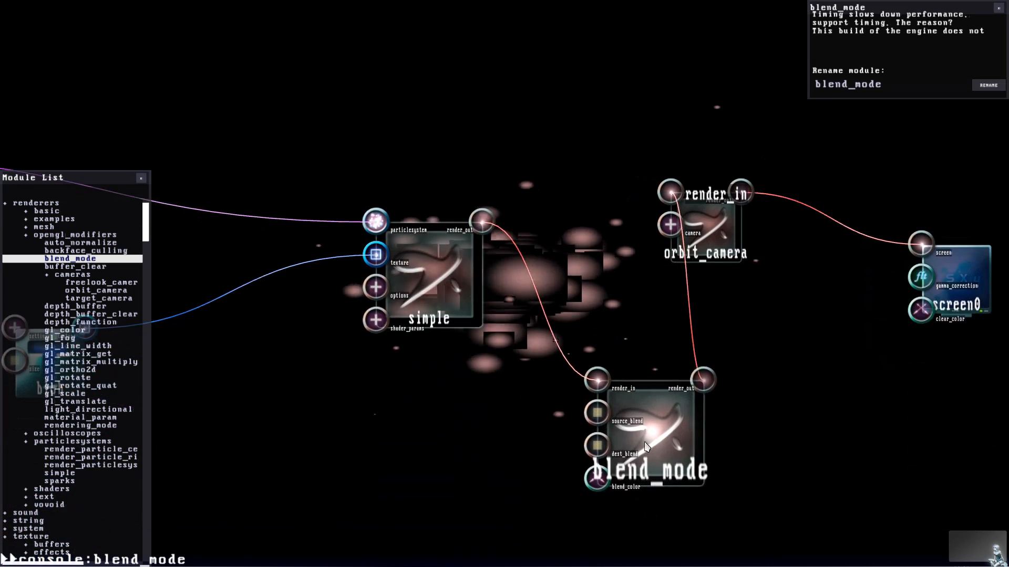
Step: Set the blend_mode module's dest_blend to ONE and view the resulting particles
key(Left)
right_click(705, 402)
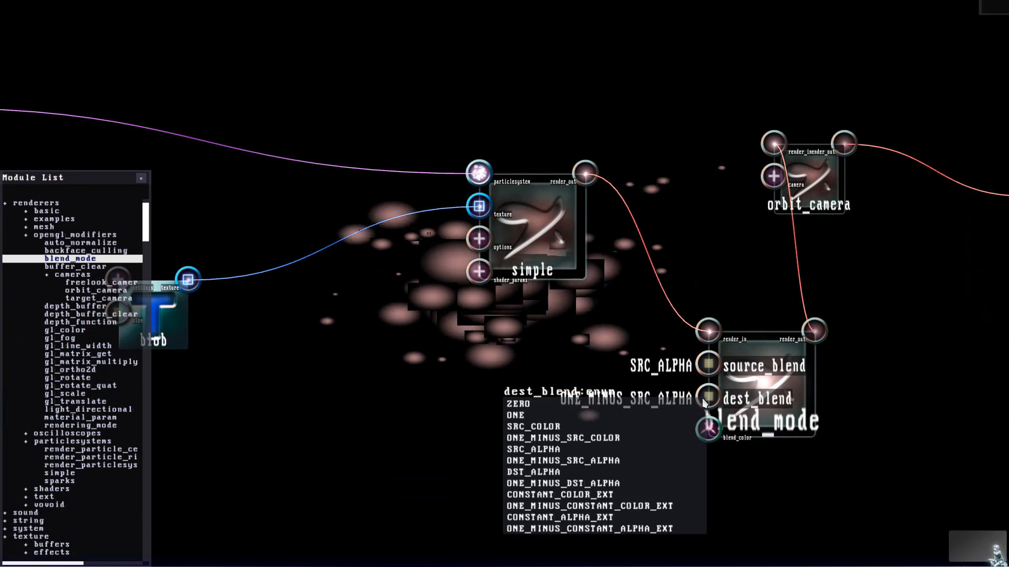
click(538, 416)
drag(551, 398, 607, 316)
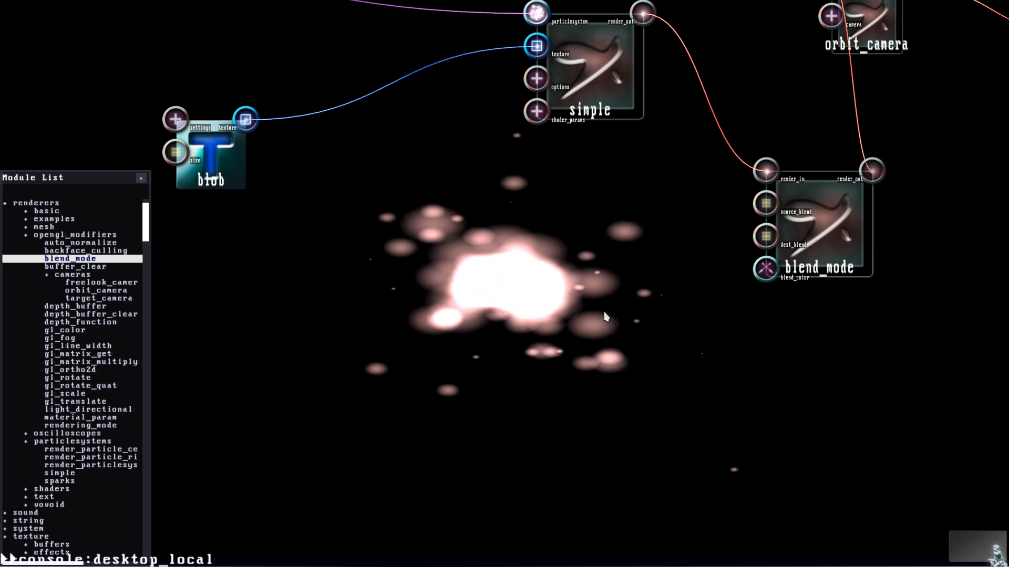
drag(605, 316, 647, 400)
click(745, 305)
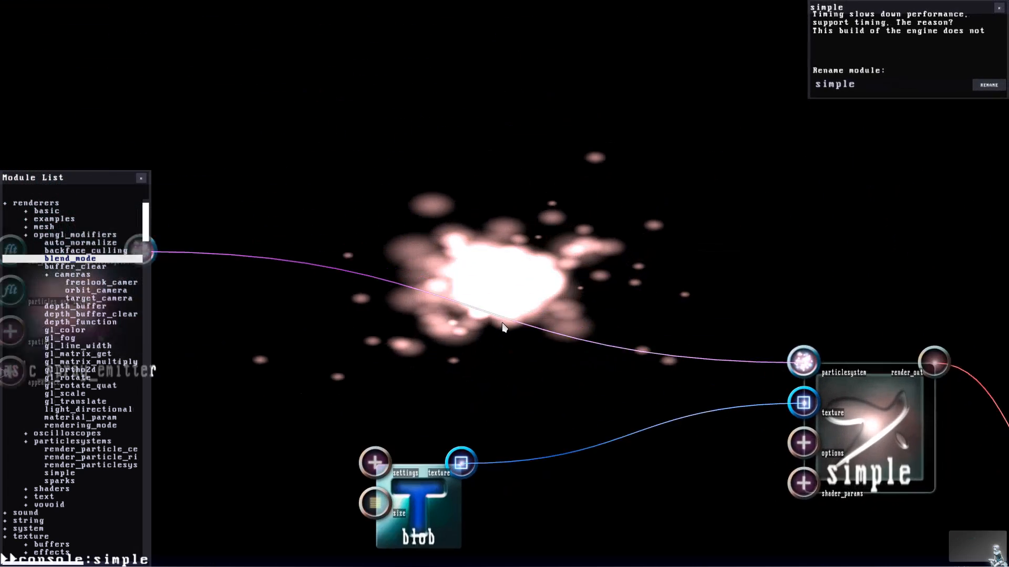
click(536, 293)
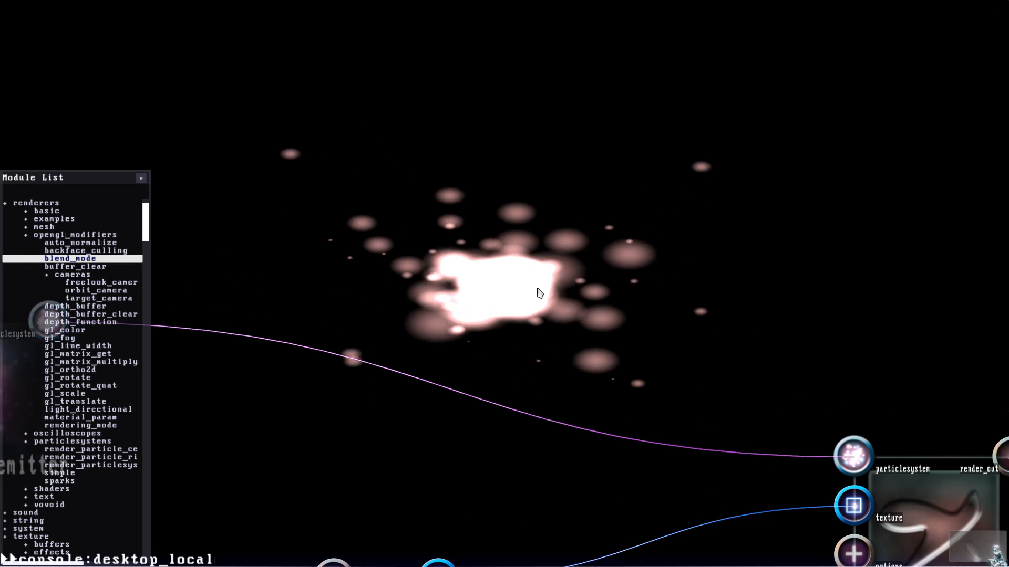
Step: Compare the blending by switching dest_blend to ONE_MINUS_SRC_ALPHA and back to ONE
click(816, 338)
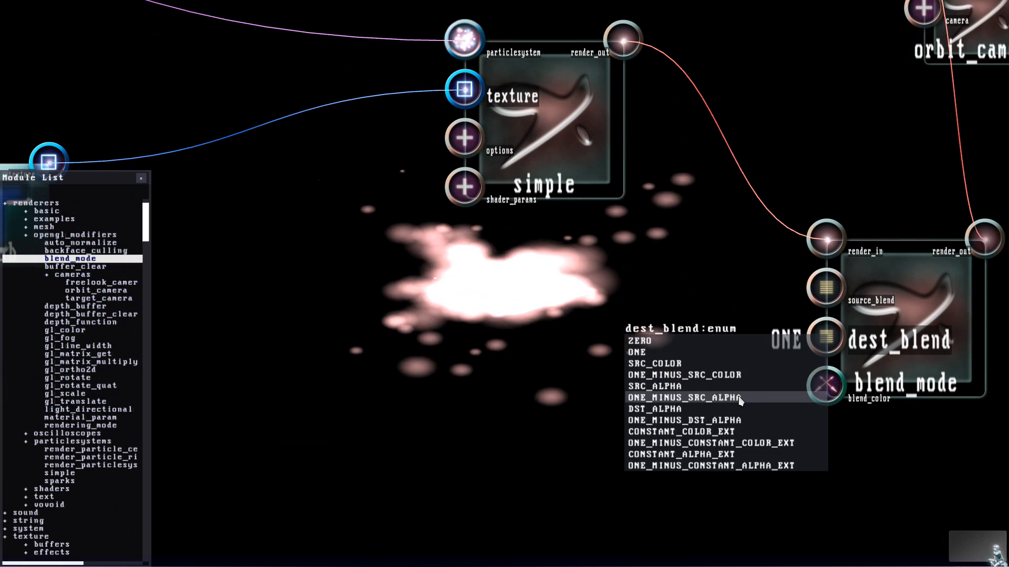
click(725, 394)
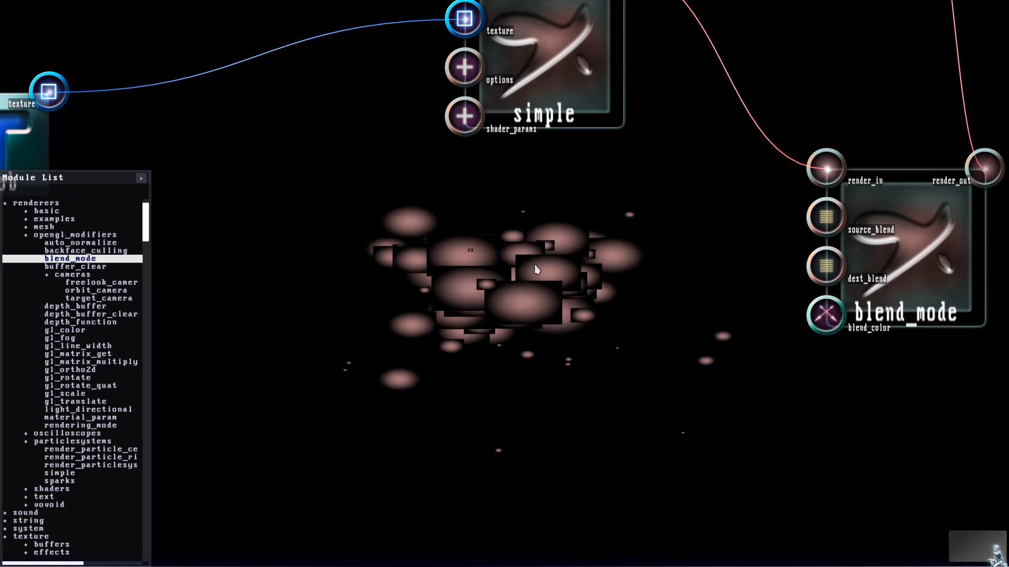
click(822, 272)
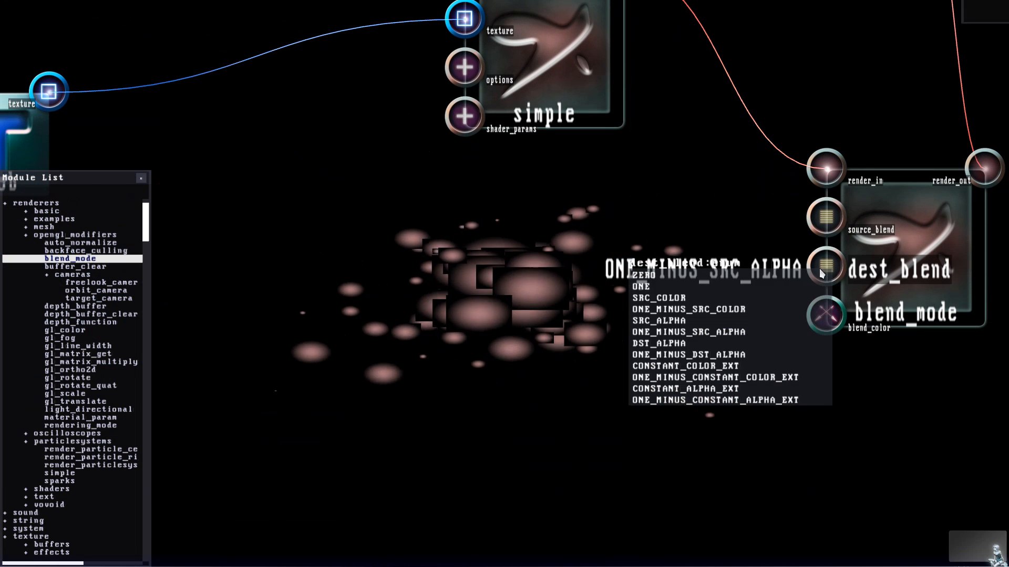
click(638, 287)
scroll(574, 288, down, 3)
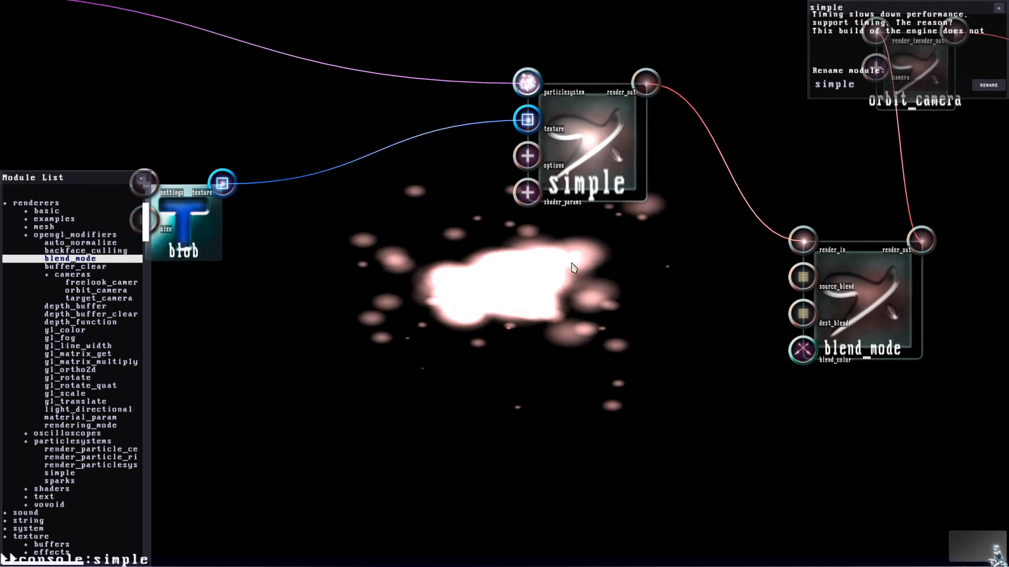
Step: Move the blob and basic_spray_emitter modules closer to the simple renderer
scroll(570, 266, up, 1)
drag(586, 191, 466, 192)
drag(174, 290, 457, 269)
drag(439, 353, 600, 559)
drag(353, 276, 471, 222)
Step: Expand the simple renderer's options and reposition the simple and blob modules to make room for them
drag(782, 415, 632, 312)
drag(888, 318, 853, 295)
click(774, 287)
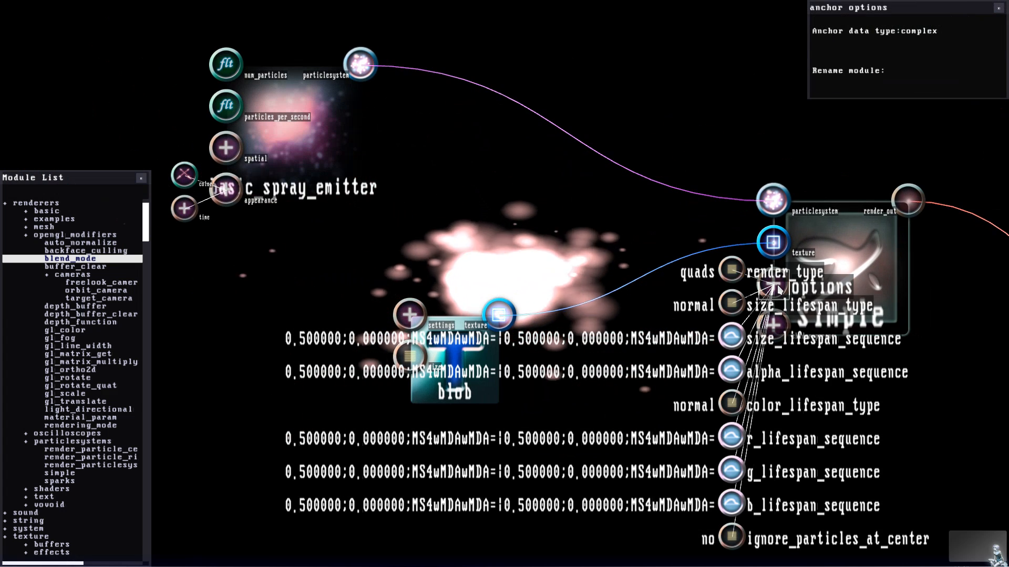
click(877, 287)
drag(876, 287, 836, 301)
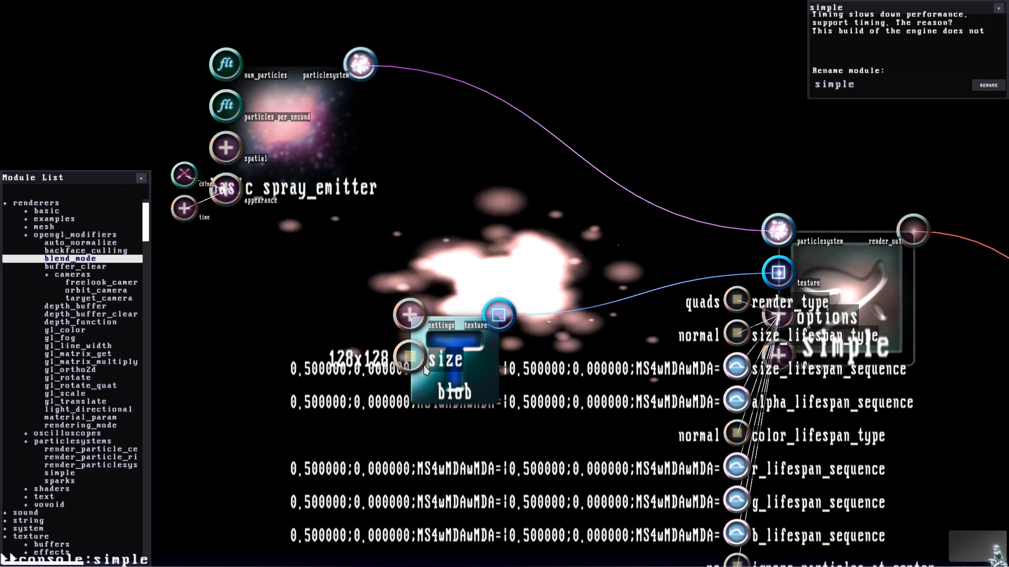
drag(455, 360, 387, 296)
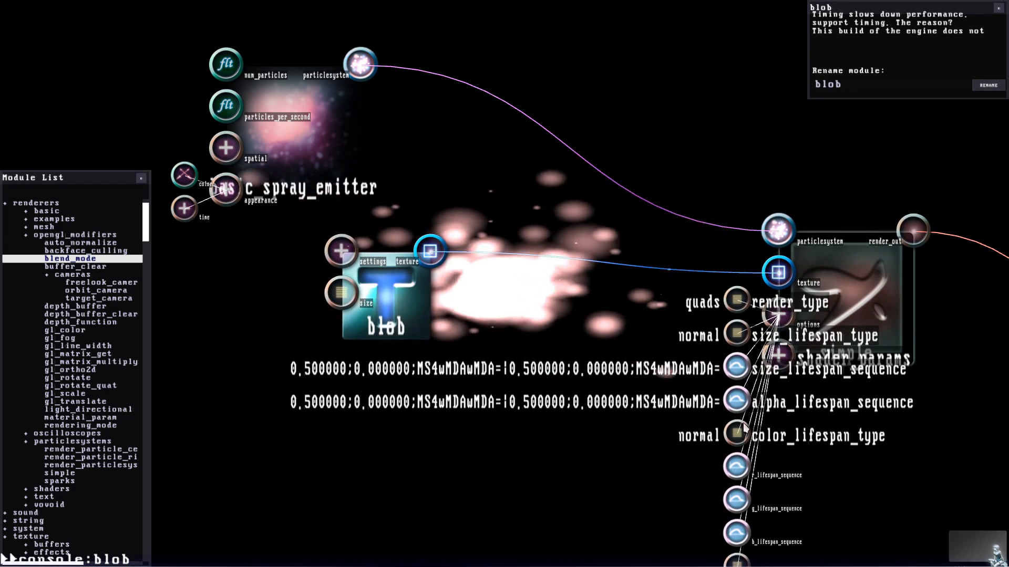
Step: Set size_lifespan_type to sequence and lower the first two points of the size_lifespan_sequence curve slightly below 1.0
click(735, 333)
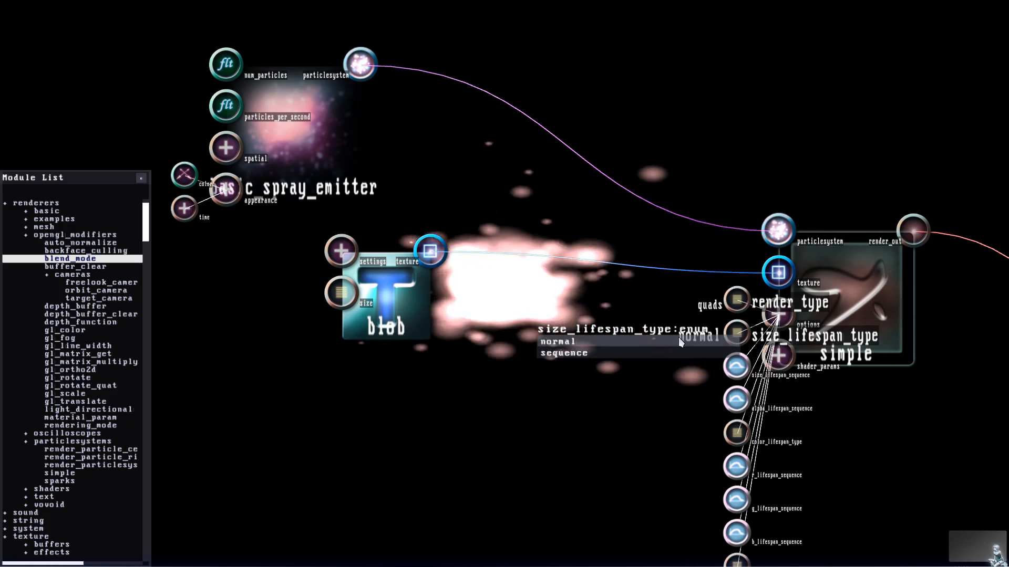
click(586, 352)
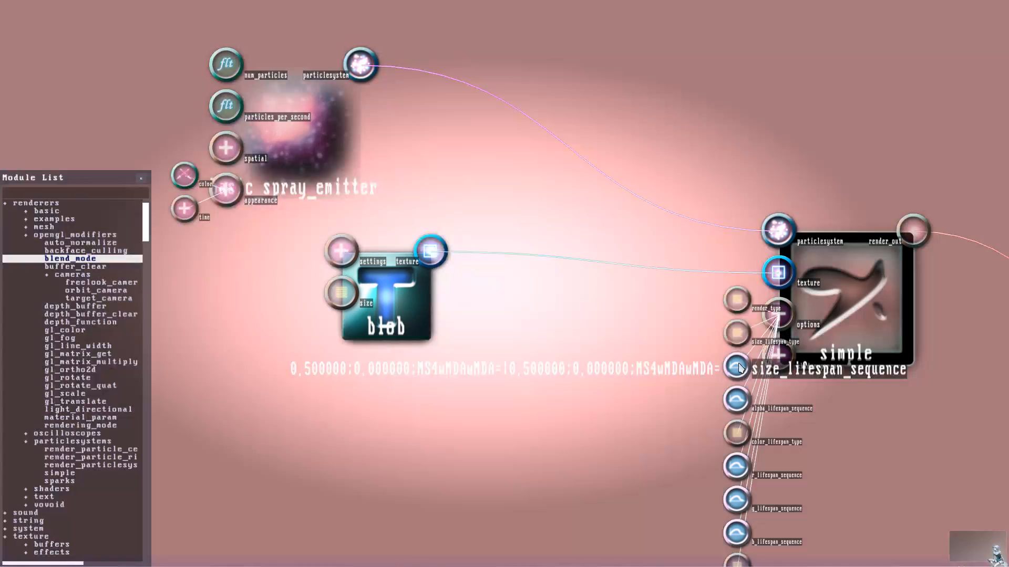
click(736, 366)
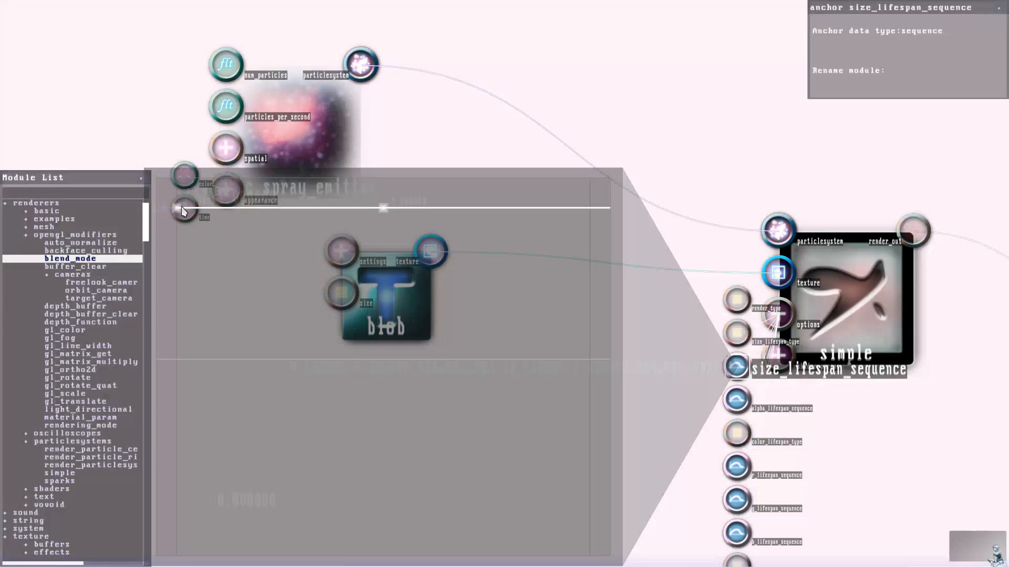
drag(177, 207, 175, 217)
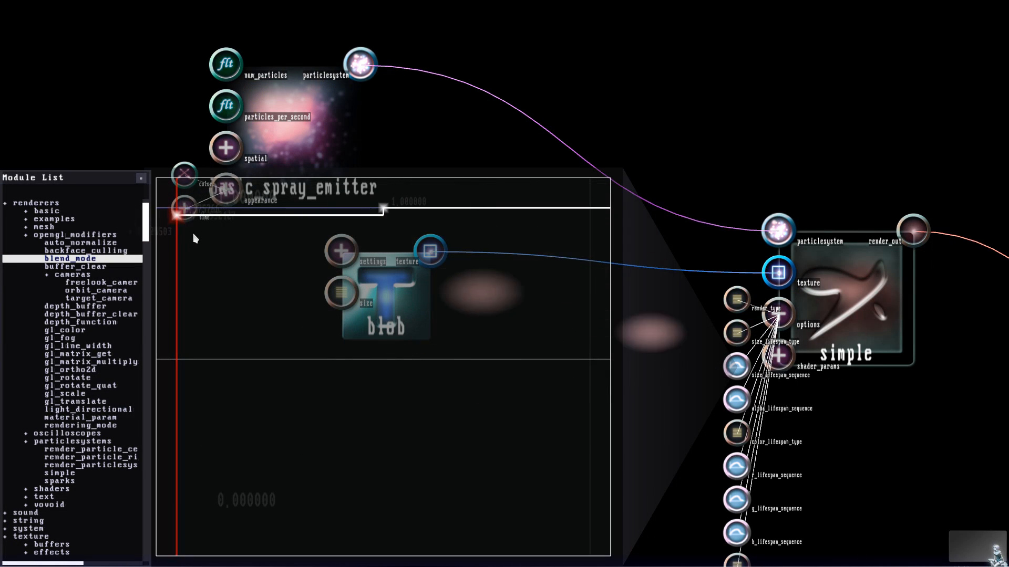
key(s)
drag(440, 208, 441, 224)
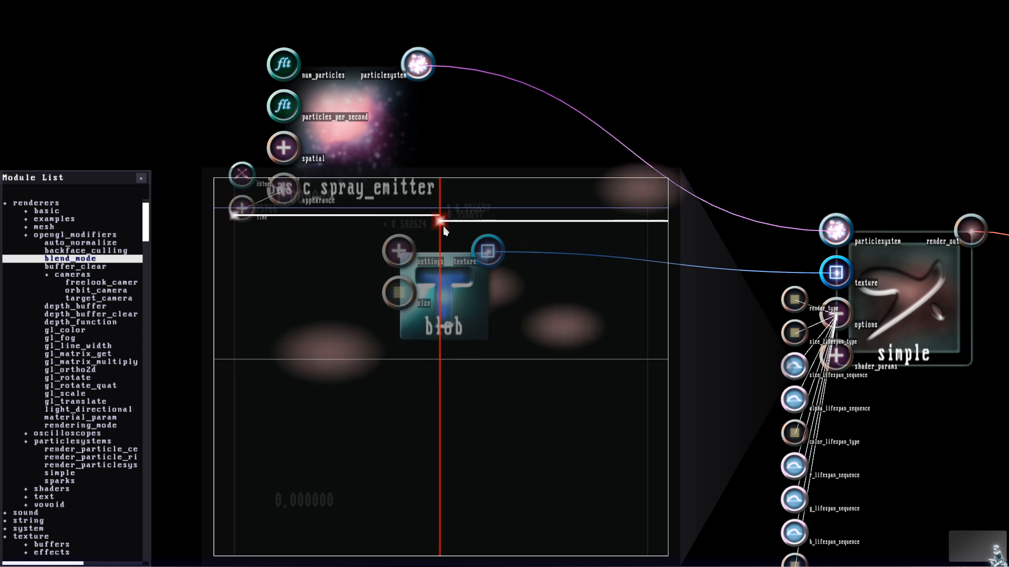
Step: Give the size curve's first point linear interpolation and pull its second point down to 0 at the end of the lifespan
key(s)
right_click(647, 214)
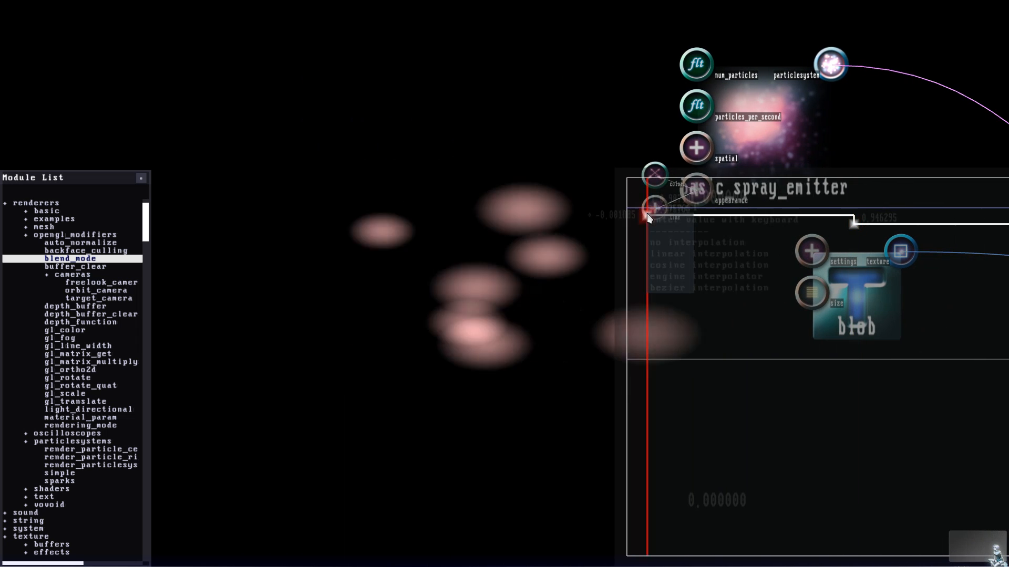
click(659, 252)
key(f)
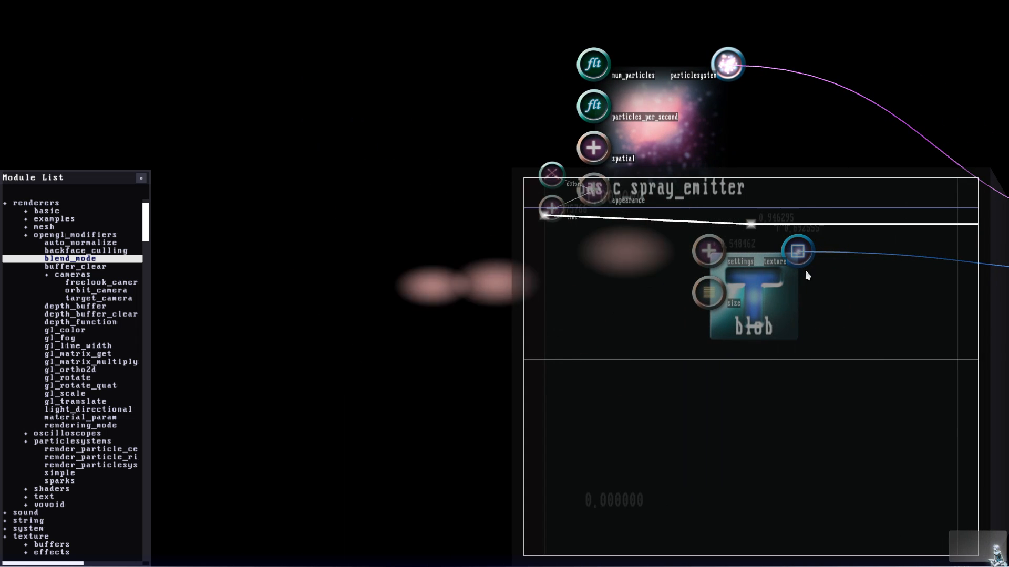
drag(754, 229, 854, 444)
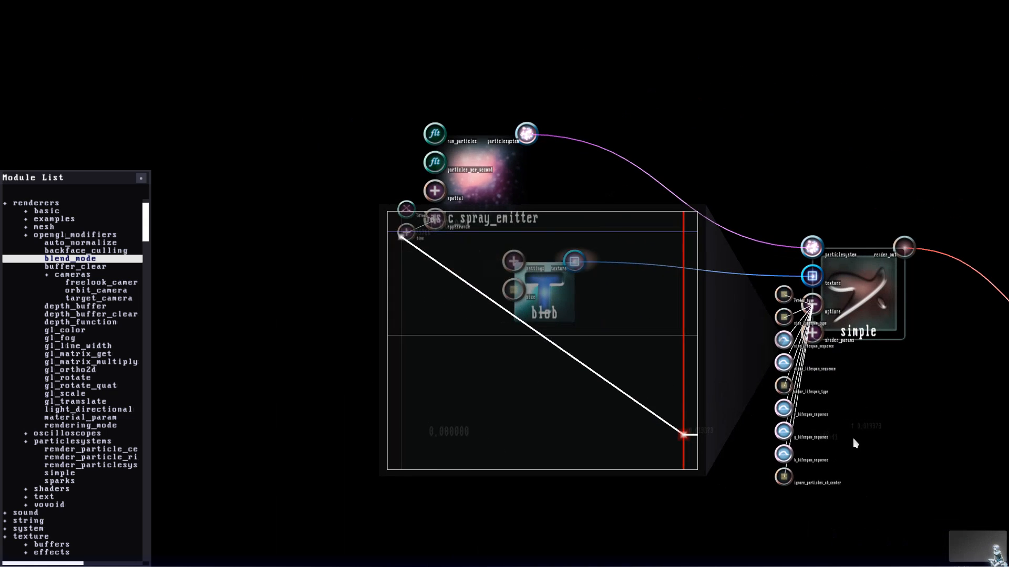
Step: Shape alpha_lifespan_sequence as a linear fade from about 0.92 at the start to 0 at the end of the lifespan
click(793, 368)
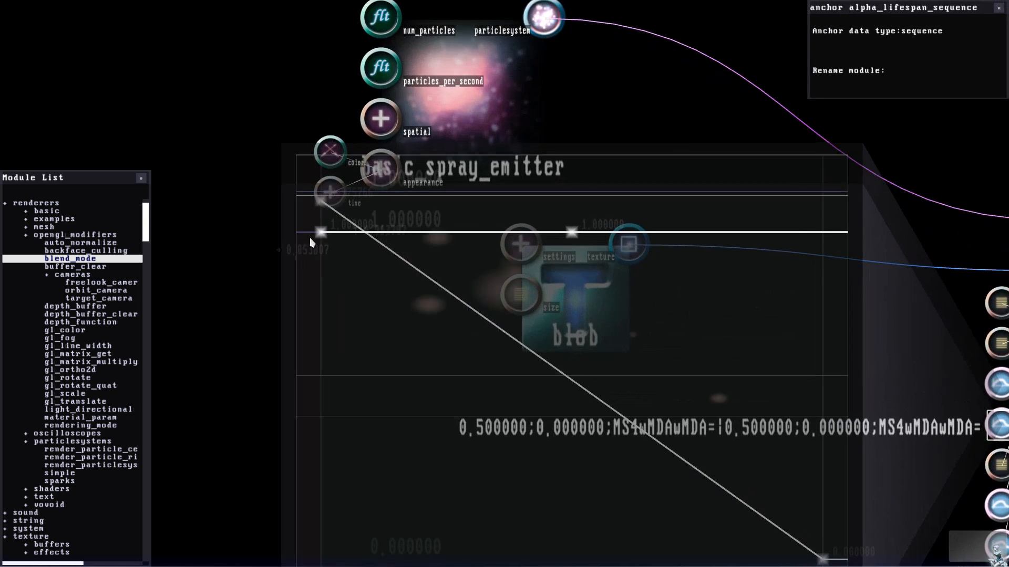
drag(325, 232, 325, 266)
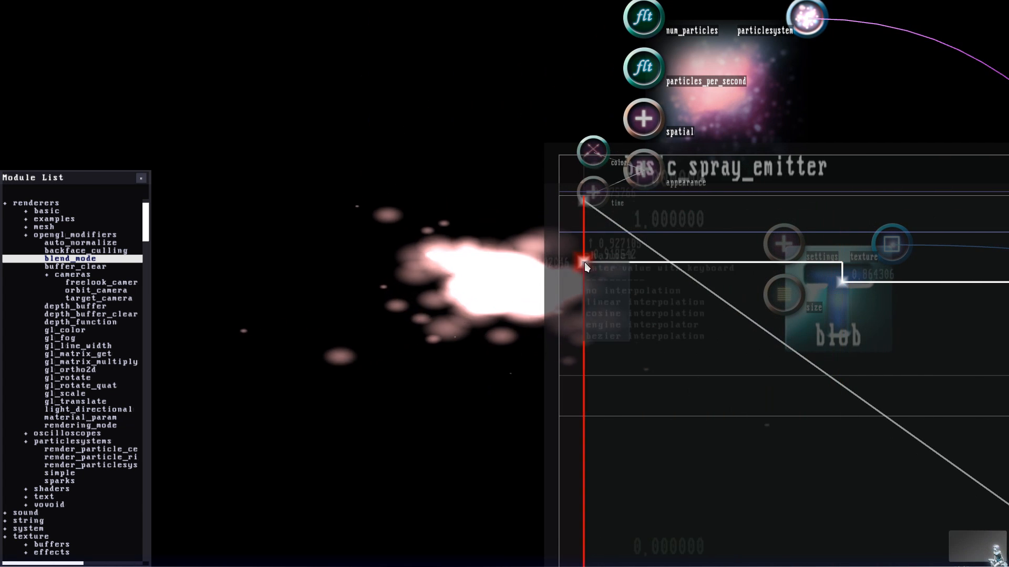
click(609, 302)
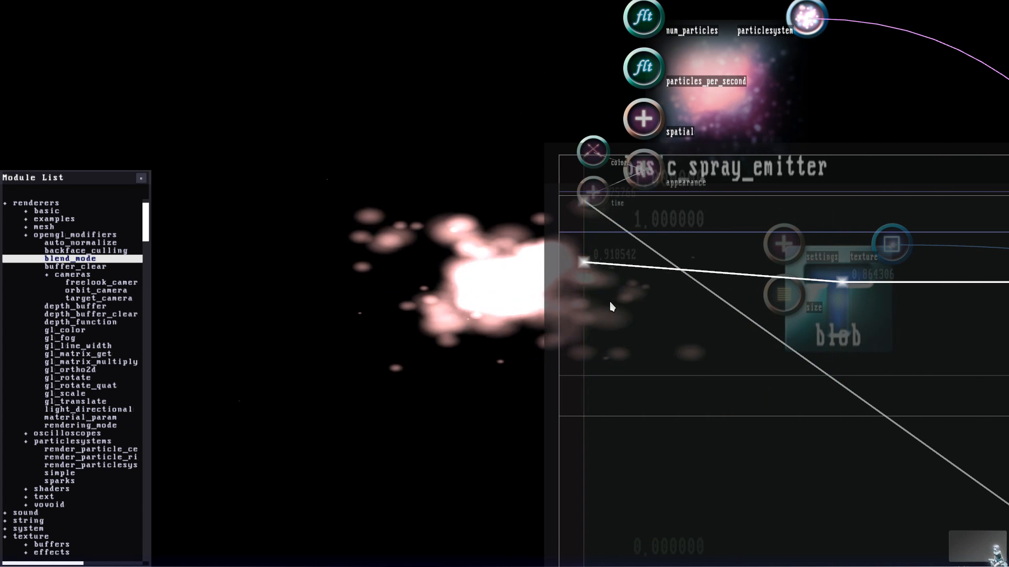
drag(703, 285, 759, 349)
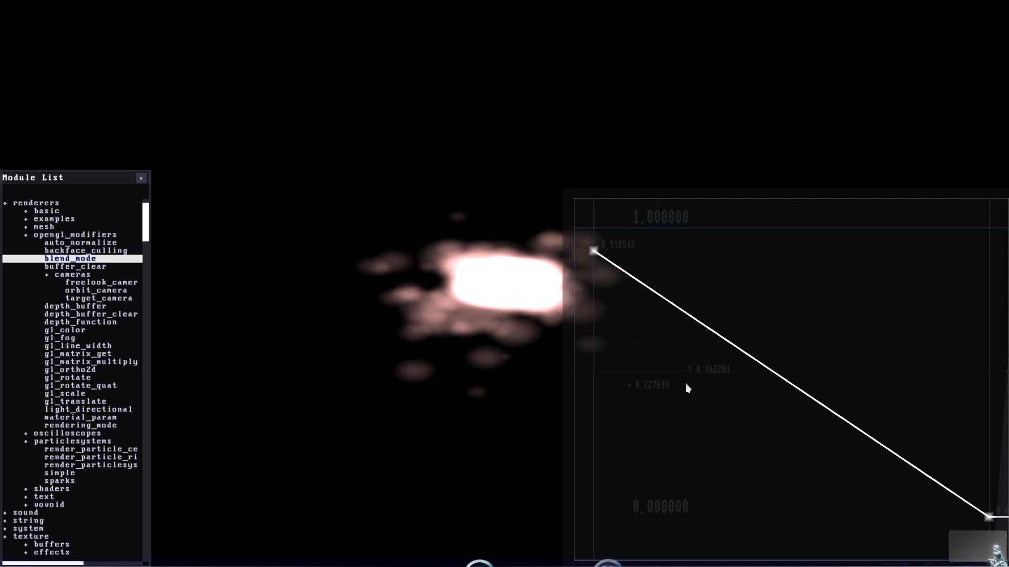
Step: Add a middle point at about 0.16 to the size_lifespan_sequence curve and move that curve's window away from the alpha curve
click(606, 340)
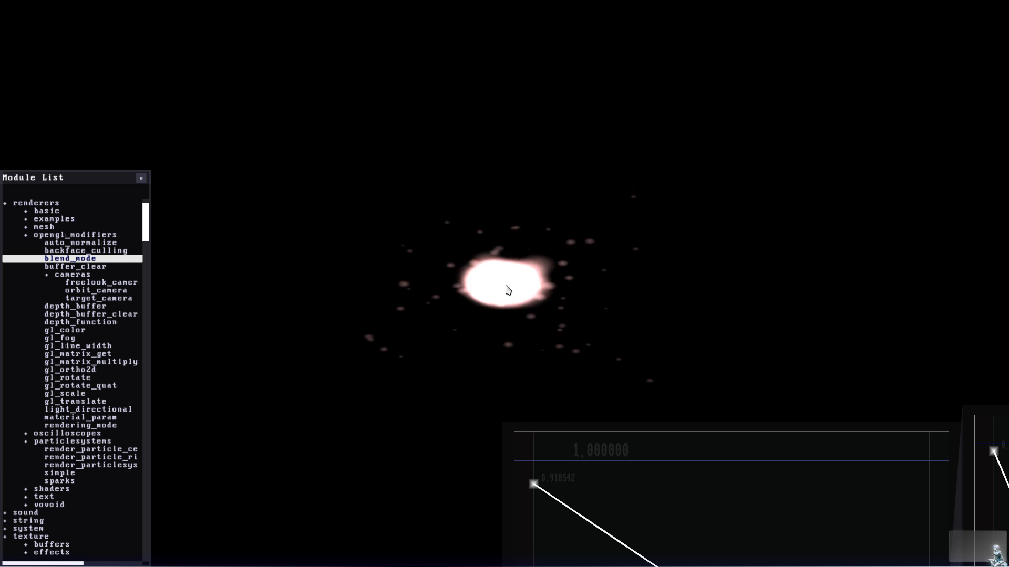
key(s)
key(d)
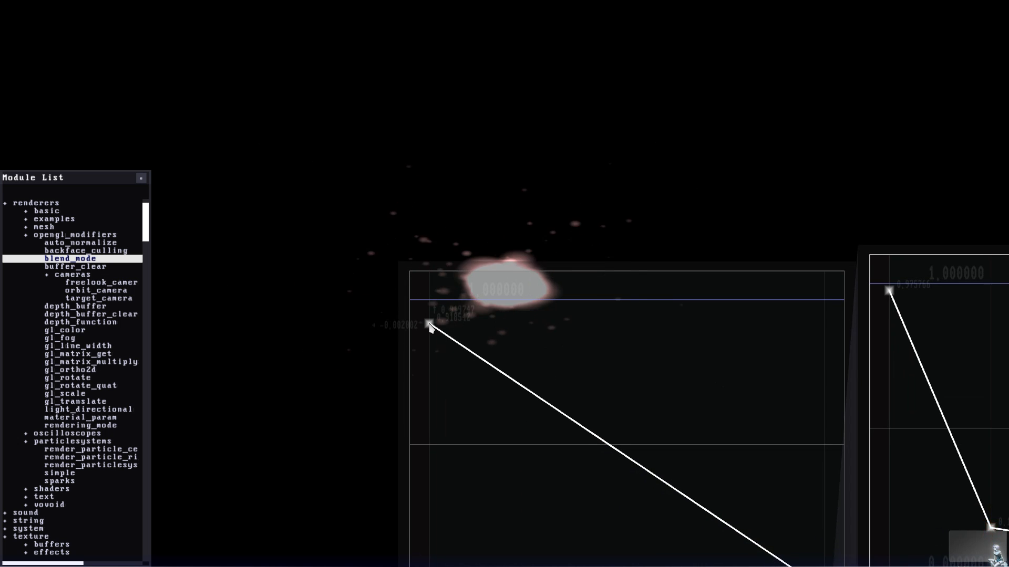
scroll(429, 329, down, 2)
key(a)
key(s)
key(d)
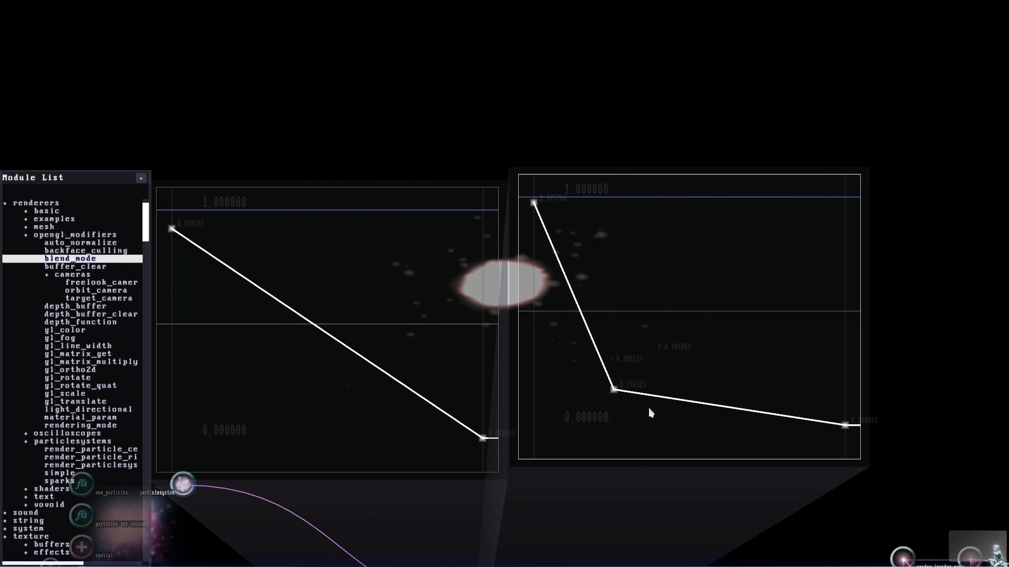
key(s)
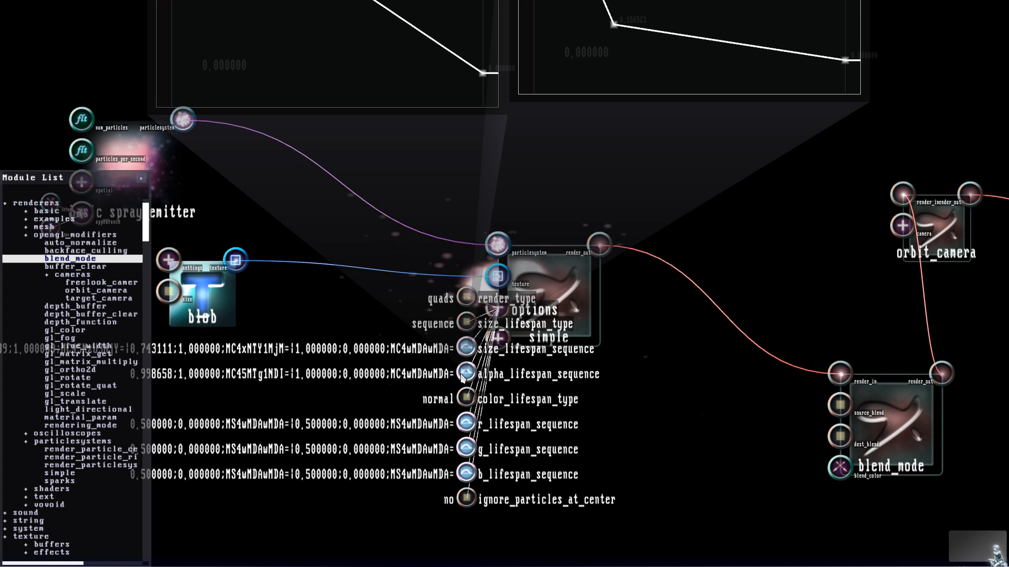
key(w)
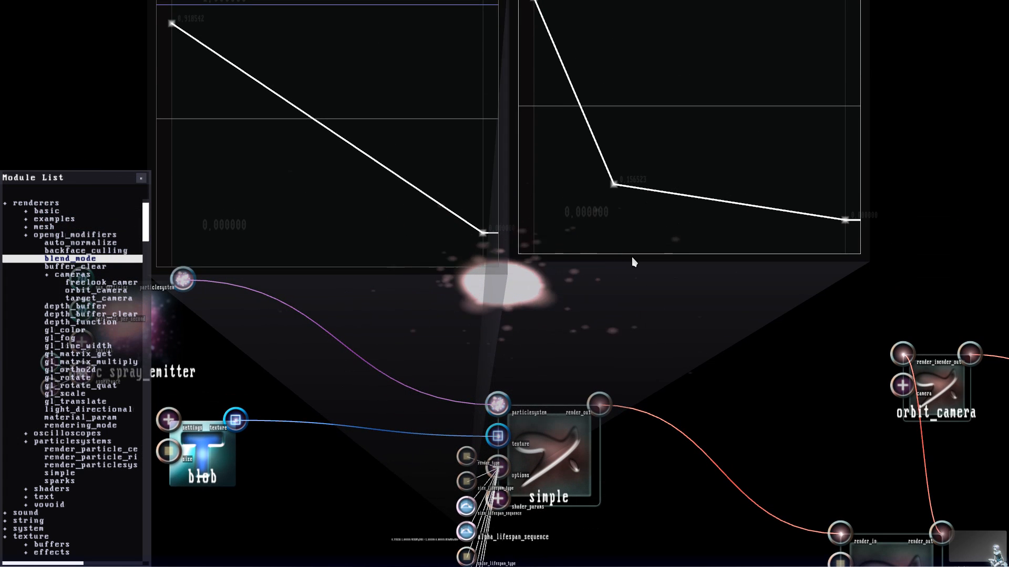
drag(633, 258, 753, 356)
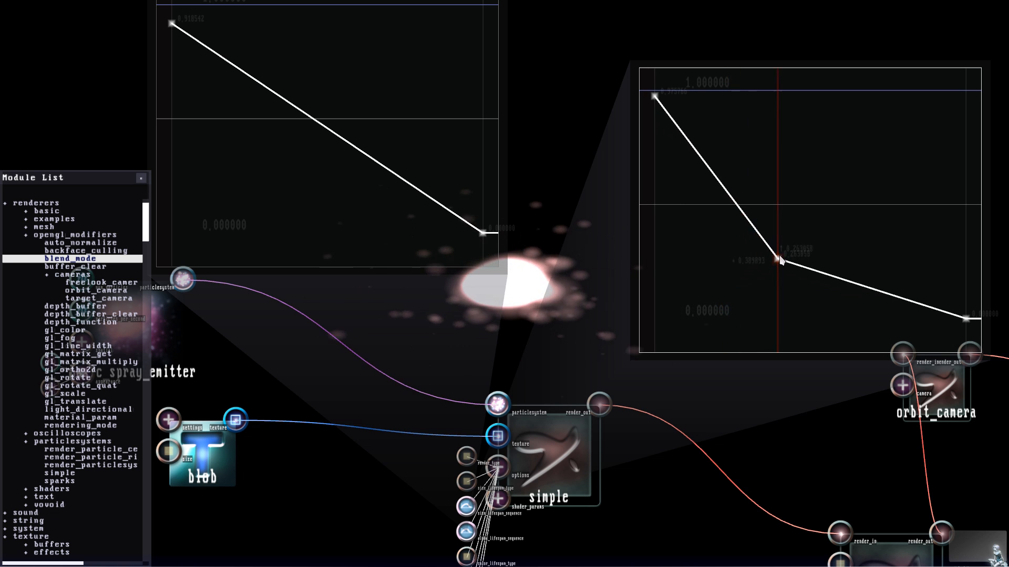
Step: Drop the size curve's starting point to 0 and raise its middle point to about 0.86
drag(835, 220, 864, 171)
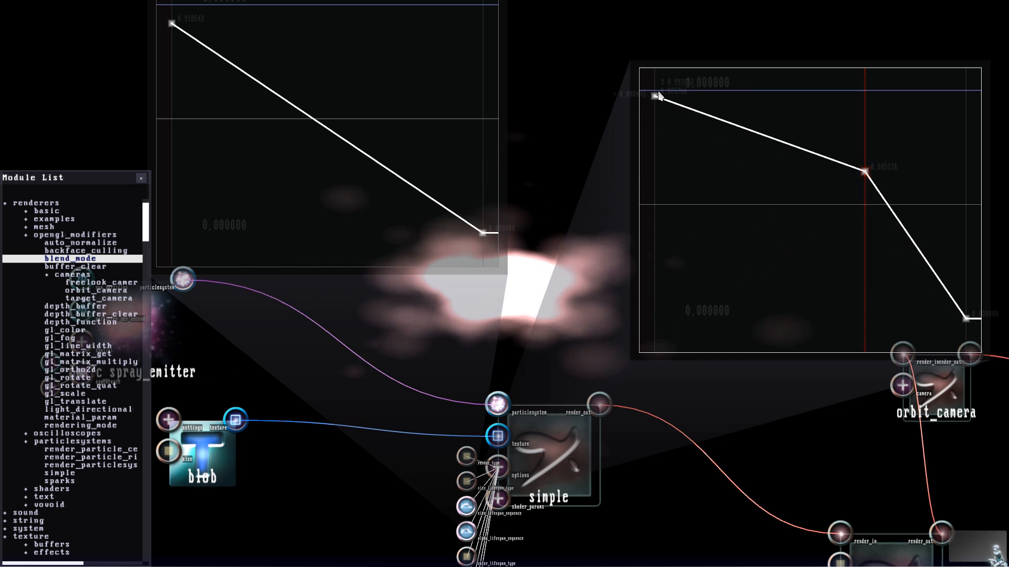
drag(655, 97, 663, 332)
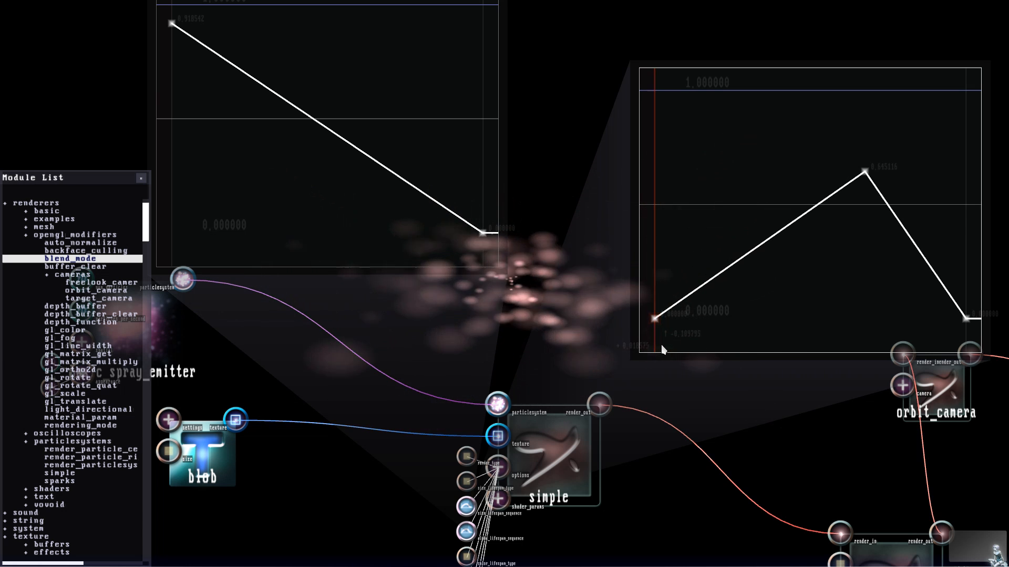
key(Up)
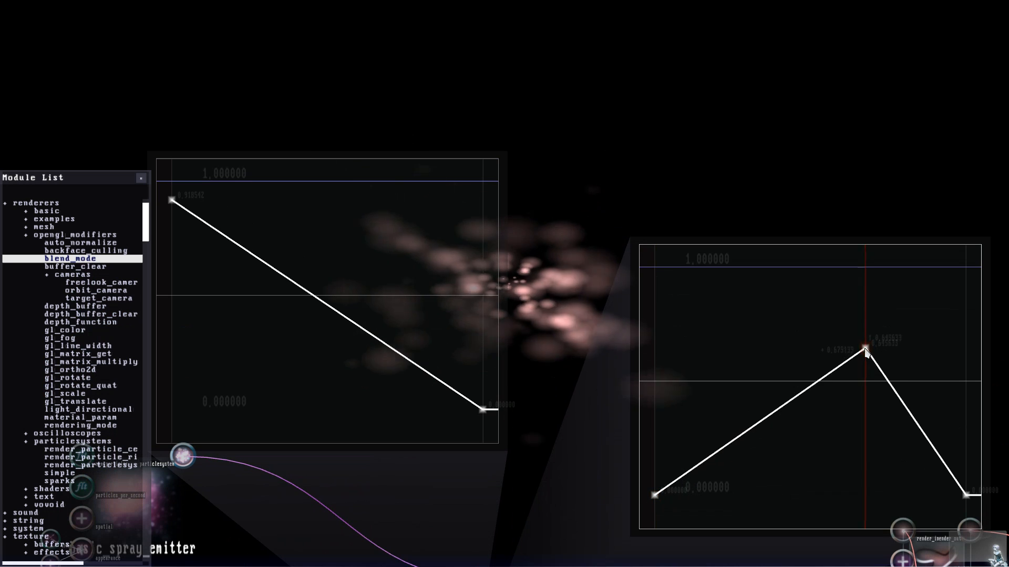
drag(864, 348, 835, 297)
key(Up)
key(Up)
key(Right)
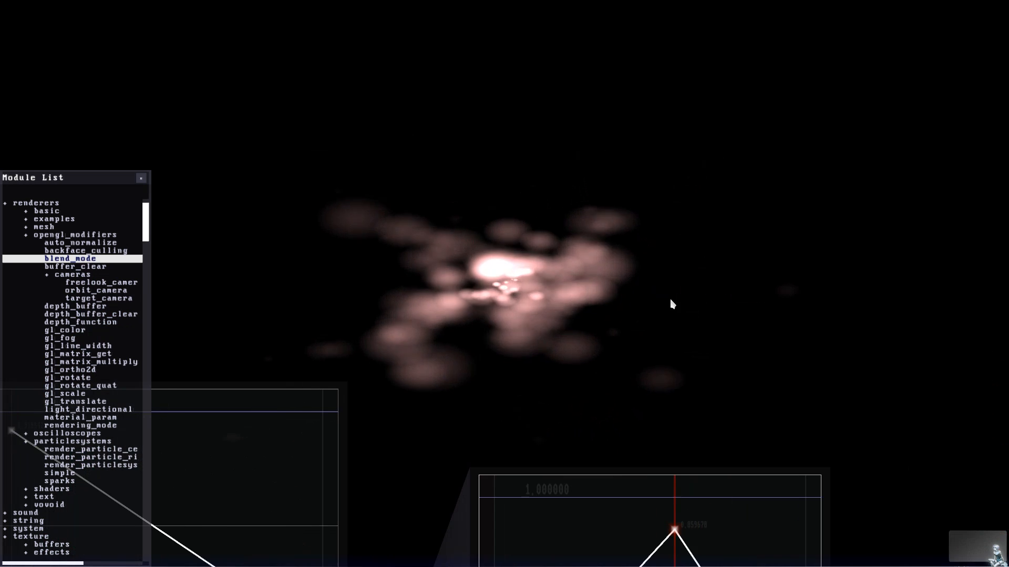
Step: Lower the alpha curve's starting point to about 0.31 and add a point at about 0.85 late in the lifespan
click(670, 299)
key(Down)
key(Up)
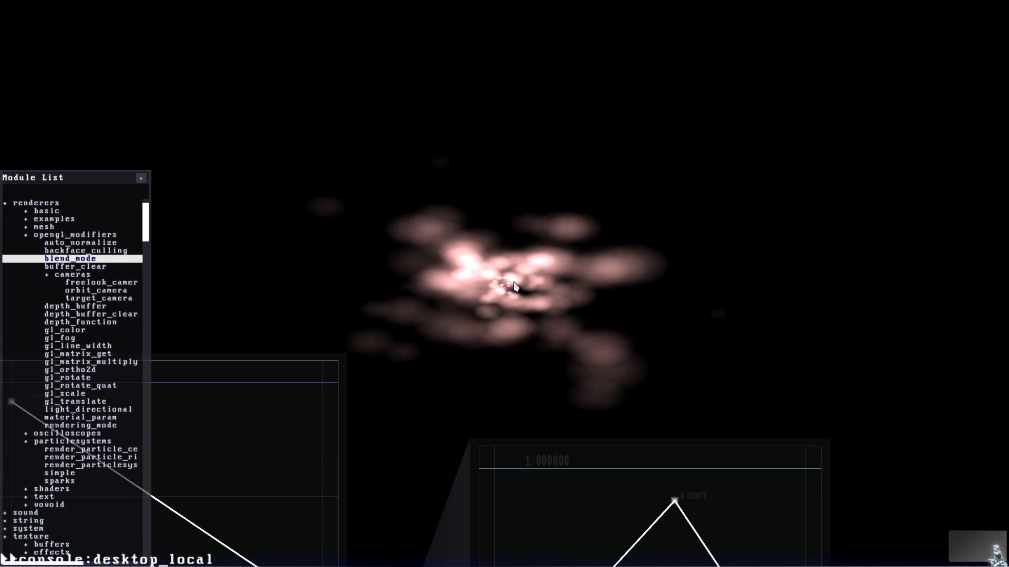
key(Left)
key(Down)
key(Left)
key(Down)
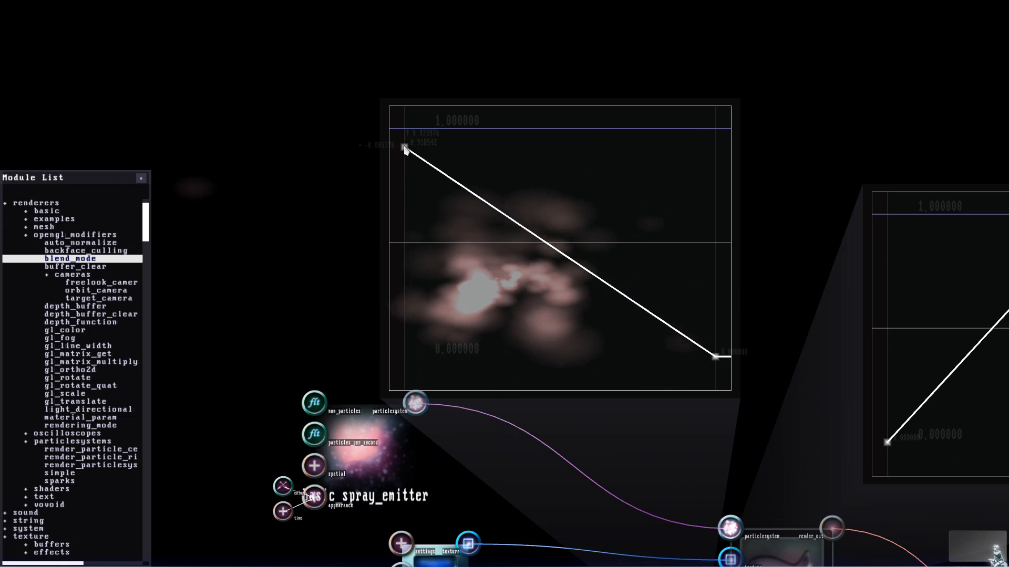
drag(405, 153, 405, 268)
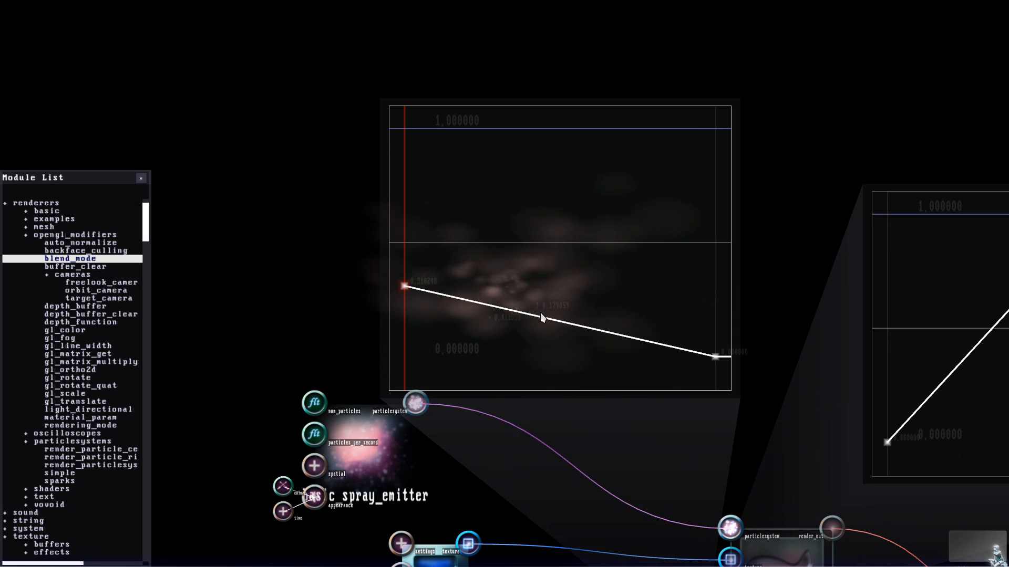
drag(545, 311, 665, 167)
Step: Examine how the particles fade and grow with the reshaped alpha and size curves
key(Left)
click(507, 211)
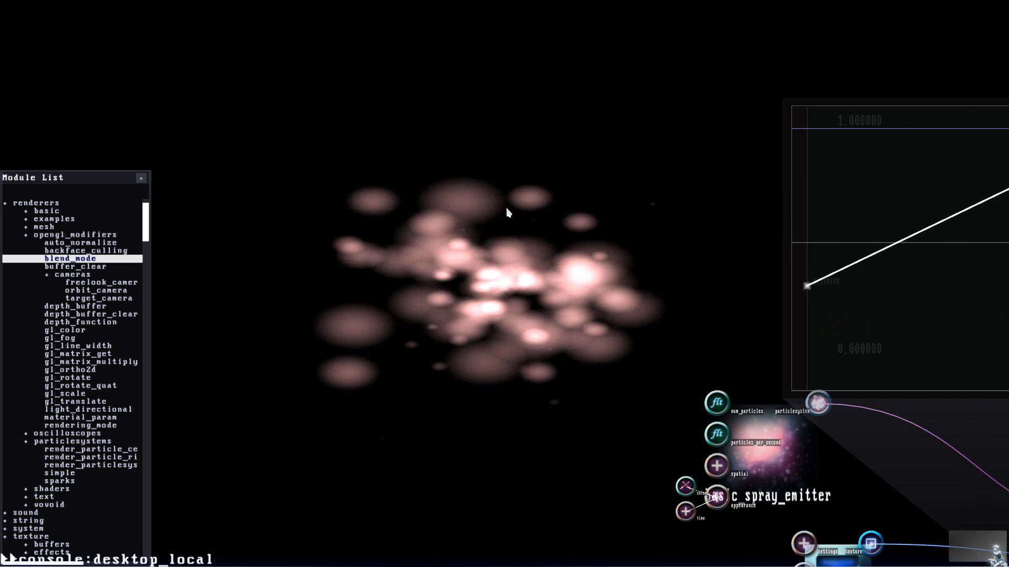
key(Down)
key(Right)
key(Up)
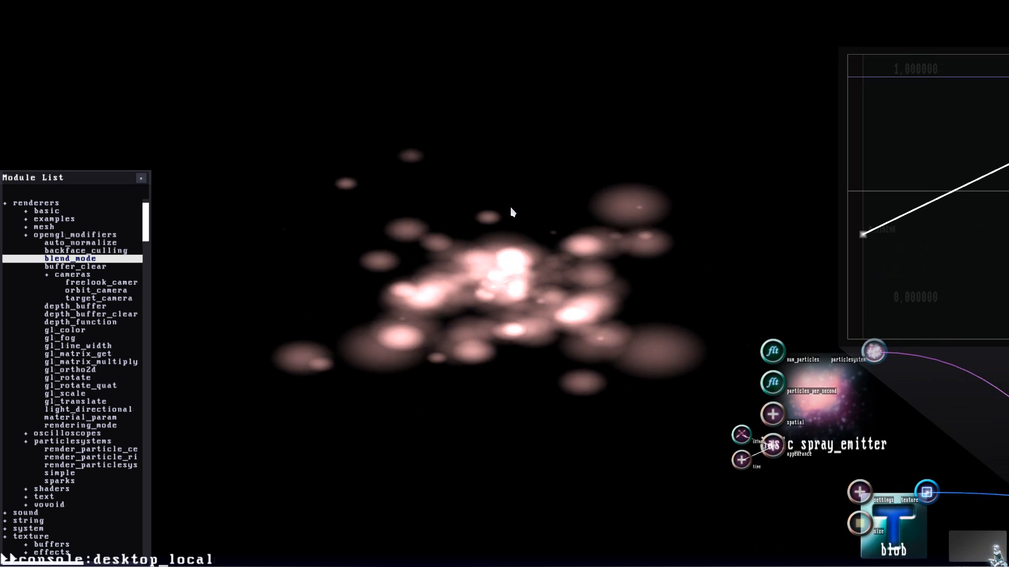
key(Right)
scroll(510, 208, down, 2)
scroll(513, 213, up, 3)
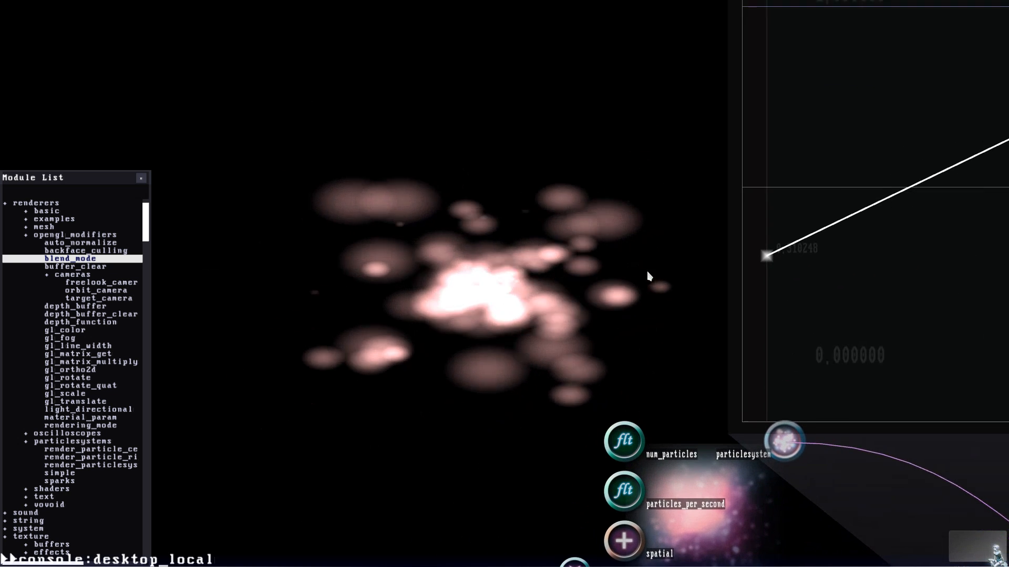
Step: Apply cosine interpolation to both segments of the alpha lifespan curve
scroll(689, 282, down, 5)
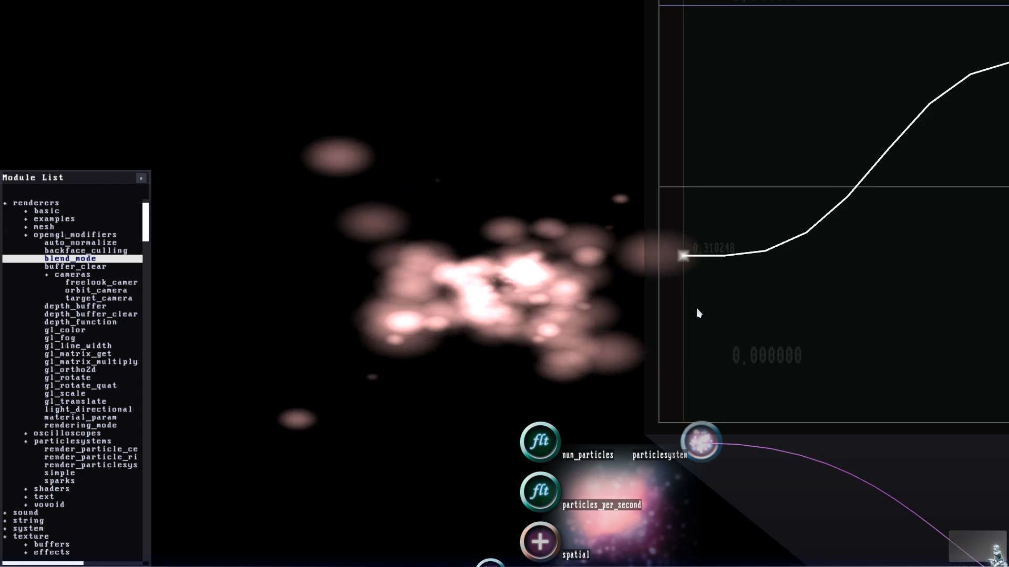
scroll(622, 294, up, 2)
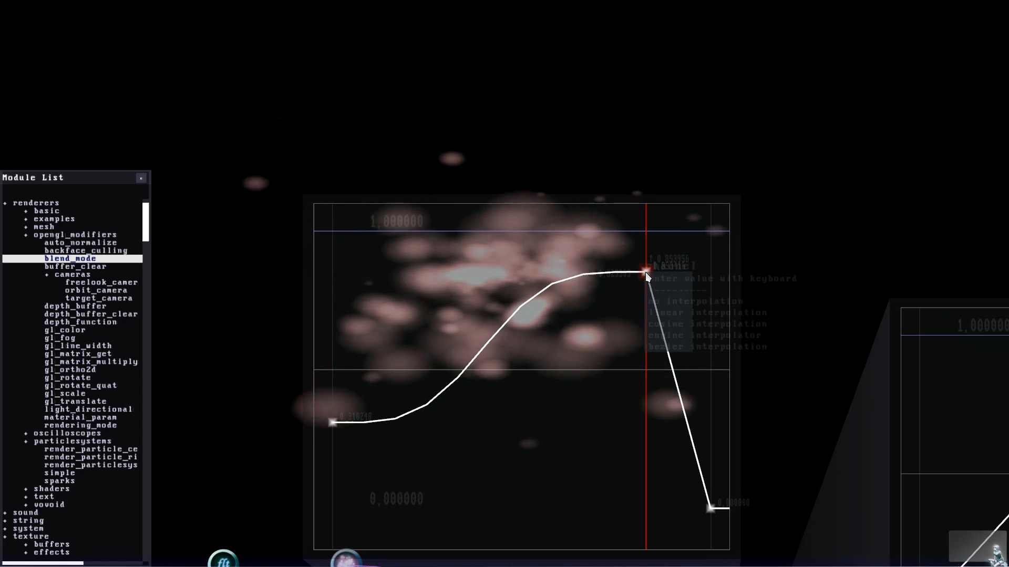
key(Right)
key(Down)
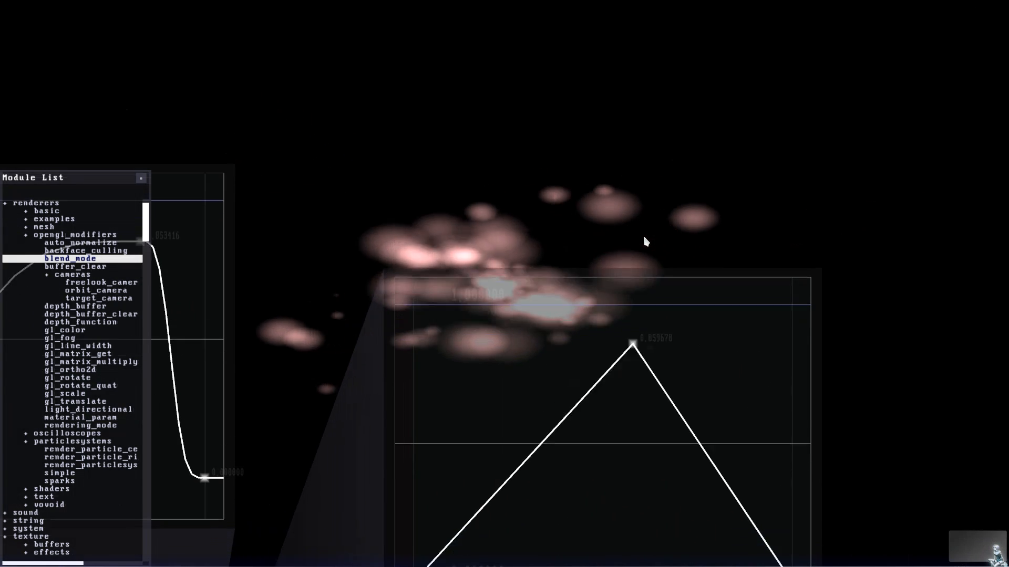
key(Left)
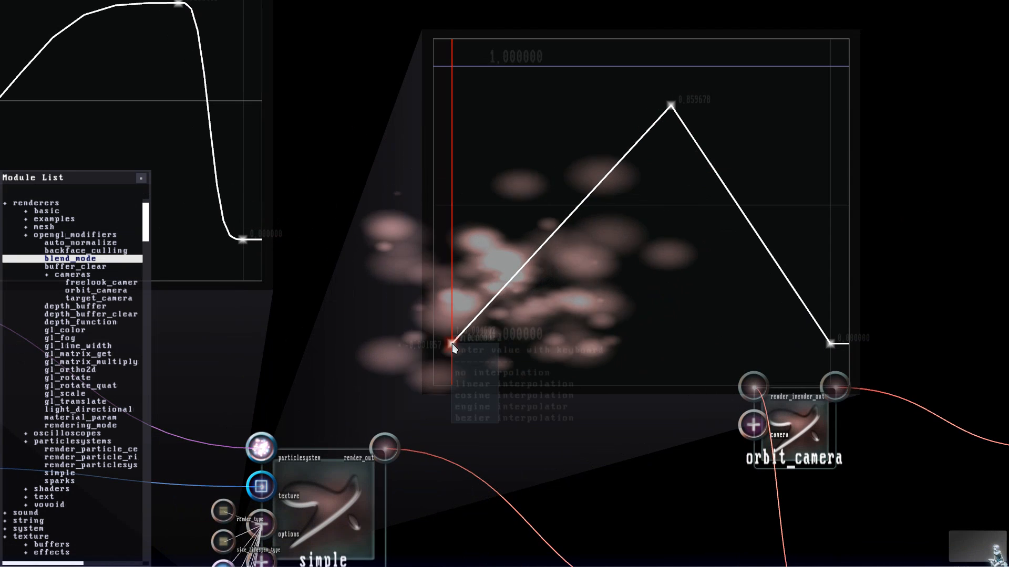
Step: Try Bezier interpolation on the first segment of the size lifespan curve
right_click(452, 343)
click(477, 418)
scroll(608, 270, down, 3)
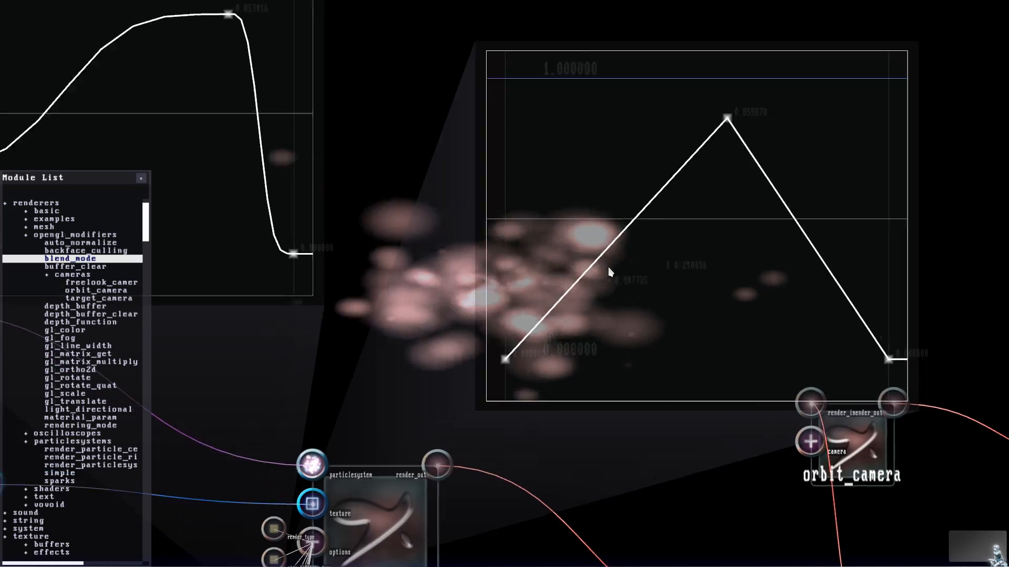
key(Down)
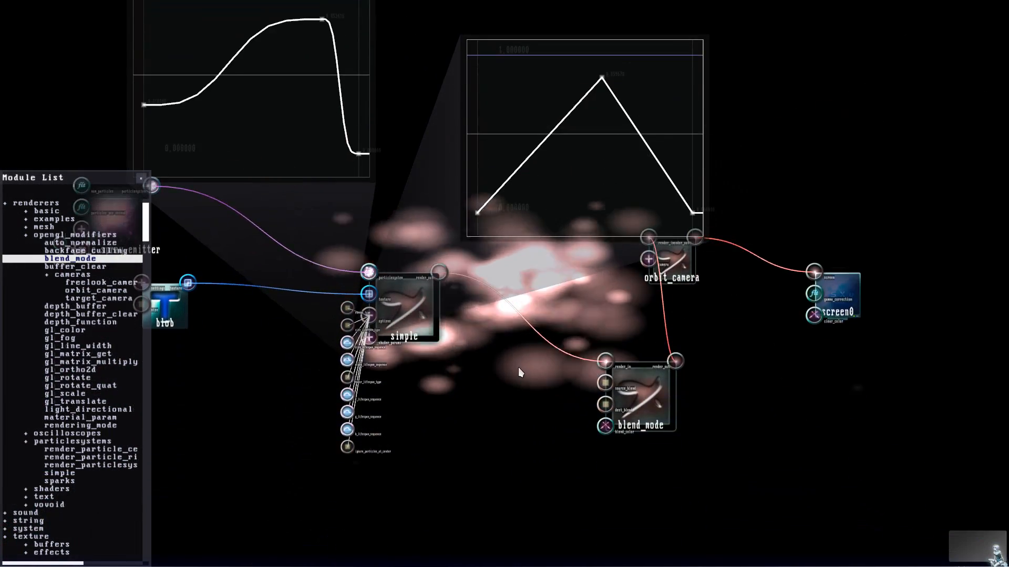
Step: Close the alpha and size lifespan curve windows above the module graph
drag(518, 367, 598, 329)
scroll(597, 329, up, 1)
key(Up)
drag(434, 182, 472, 346)
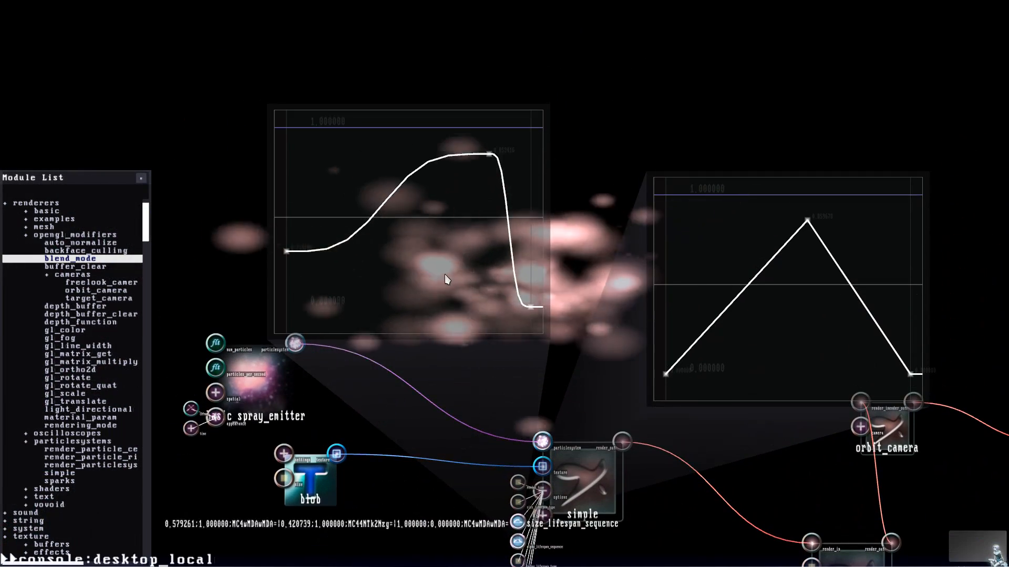
drag(721, 276, 693, 189)
scroll(693, 189, up, 2)
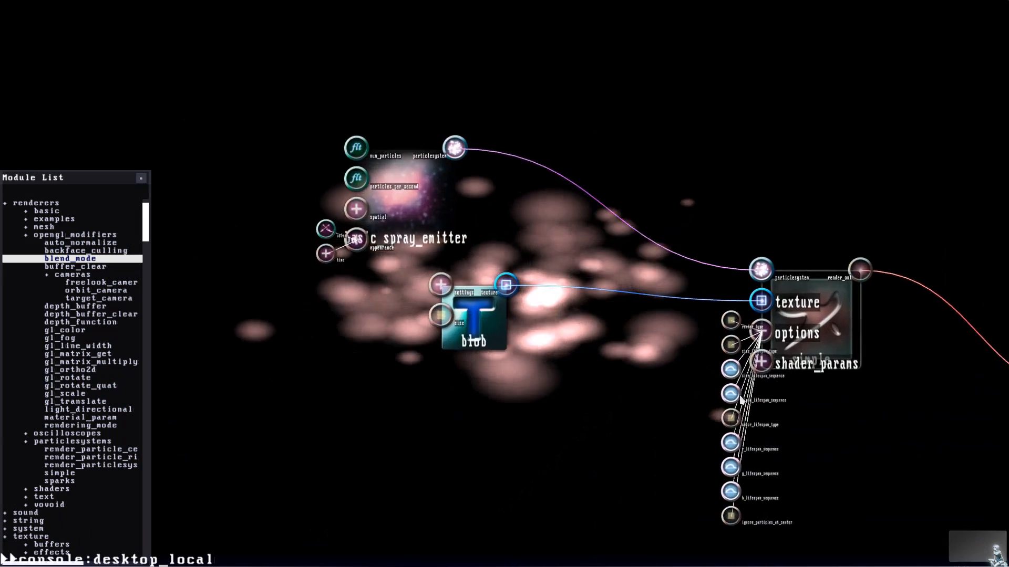
Step: Review the simple renderer's options, including color_lifespan_type and the r, g and b lifespan sequences, collapsing and re-expanding the group
drag(757, 389, 710, 295)
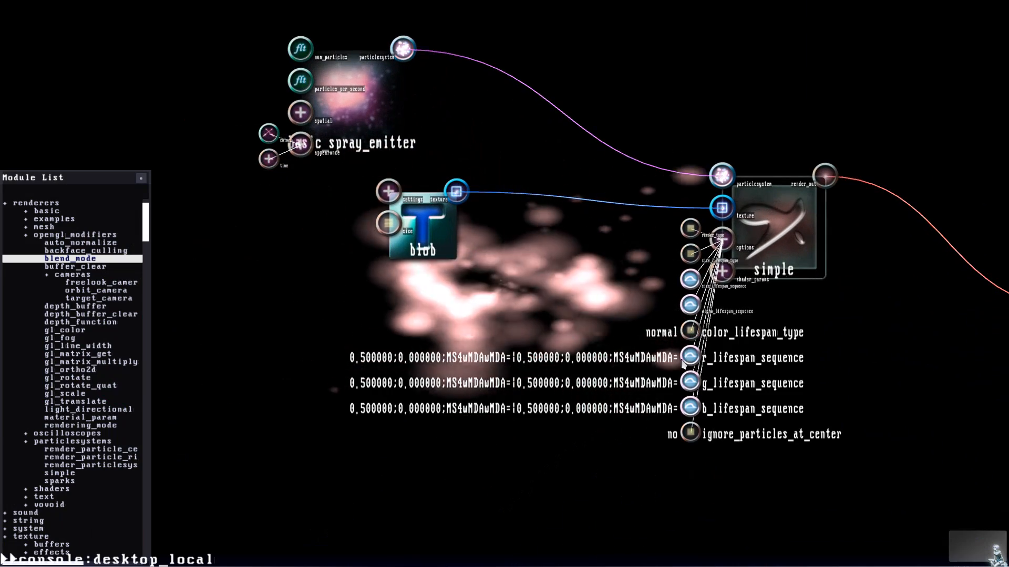
key(Down)
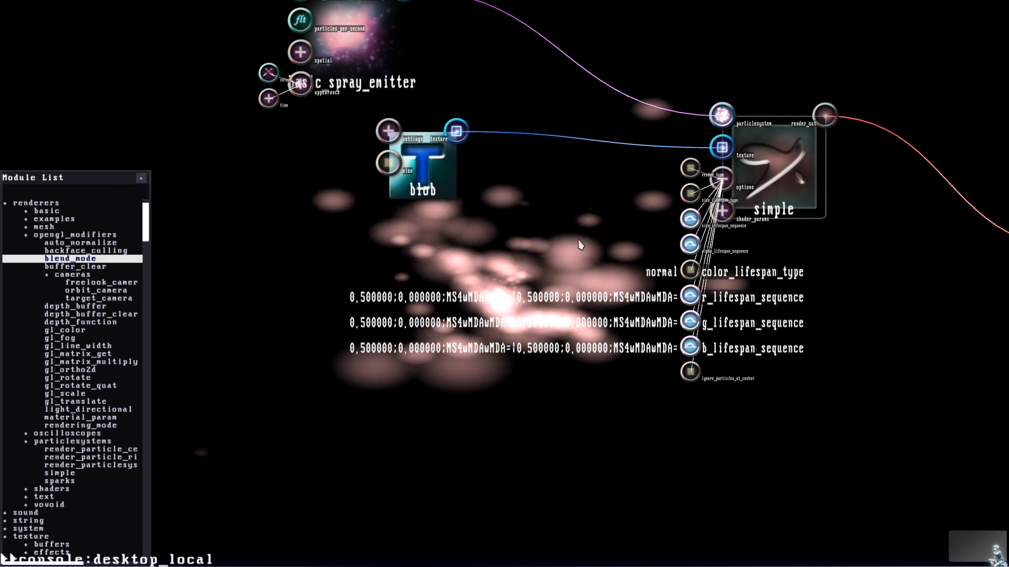
scroll(581, 243, up, 2)
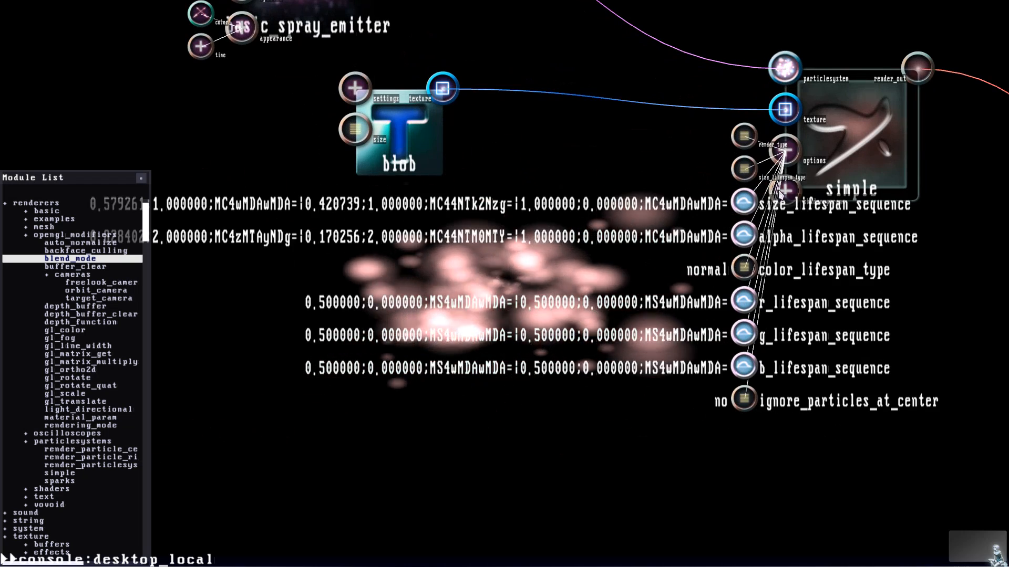
click(785, 151)
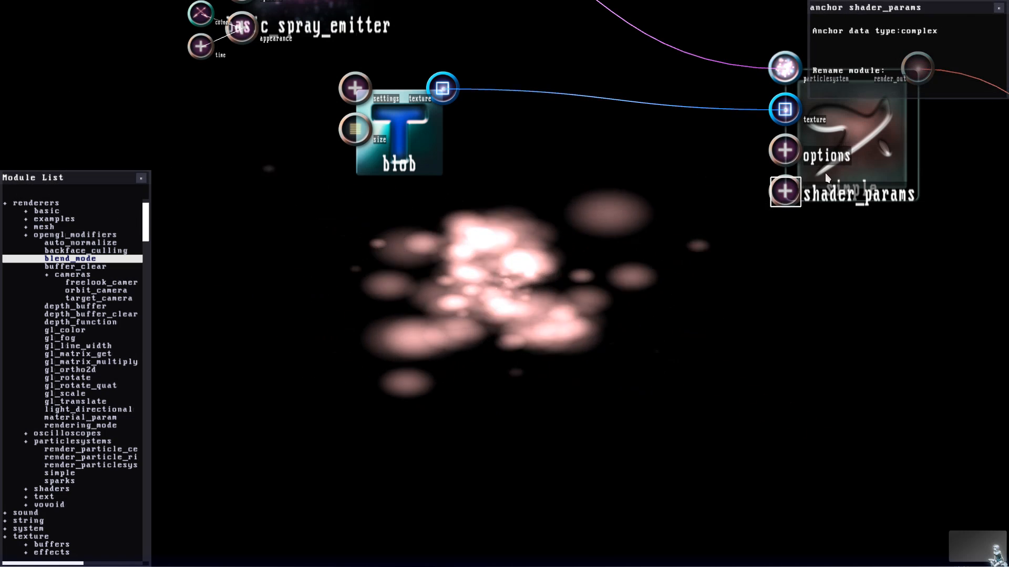
mouse_move(758, 151)
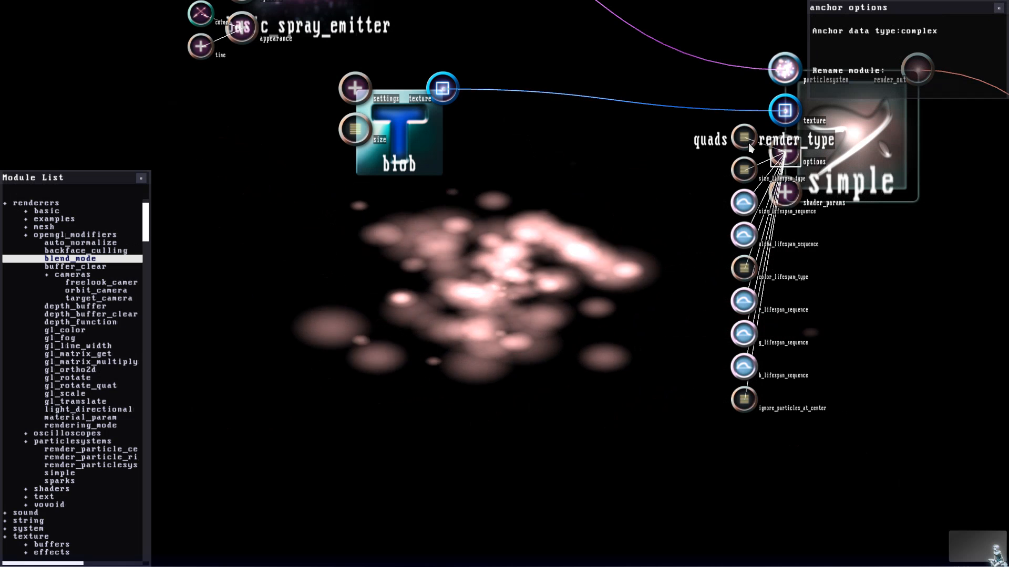
Step: Spread the modules apart by placing blob lower and the spray emitter higher, away from the simple renderer
drag(421, 153, 429, 212)
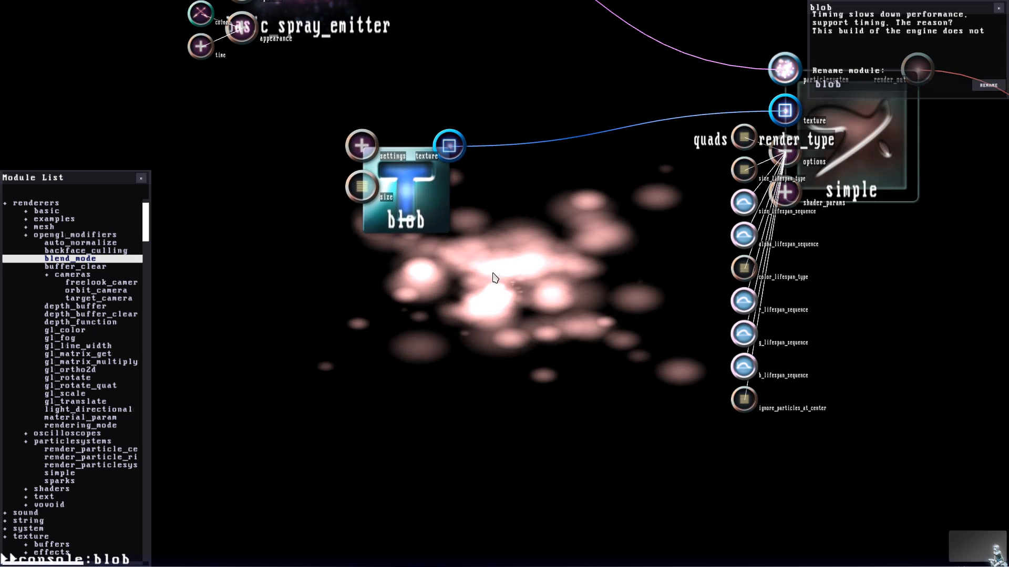
scroll(494, 279, down, 2)
drag(324, 163, 324, 294)
drag(352, 205, 256, 153)
drag(455, 374, 411, 449)
Step: Tidy the module list by collapsing the renderers group and expanding the particlesystems modifiers
click(302, 284)
click(51, 236)
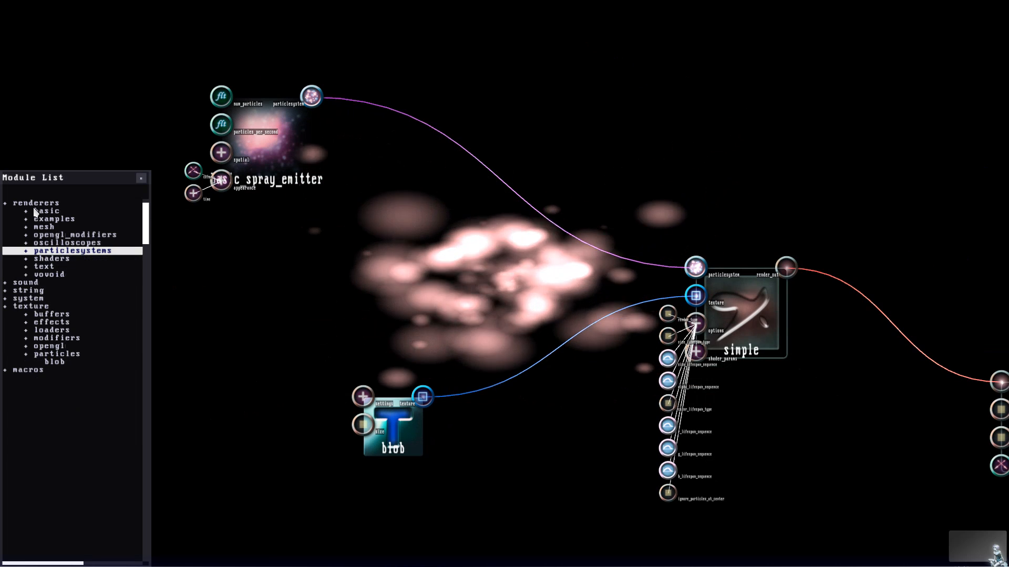
click(34, 206)
scroll(47, 237, up, 2)
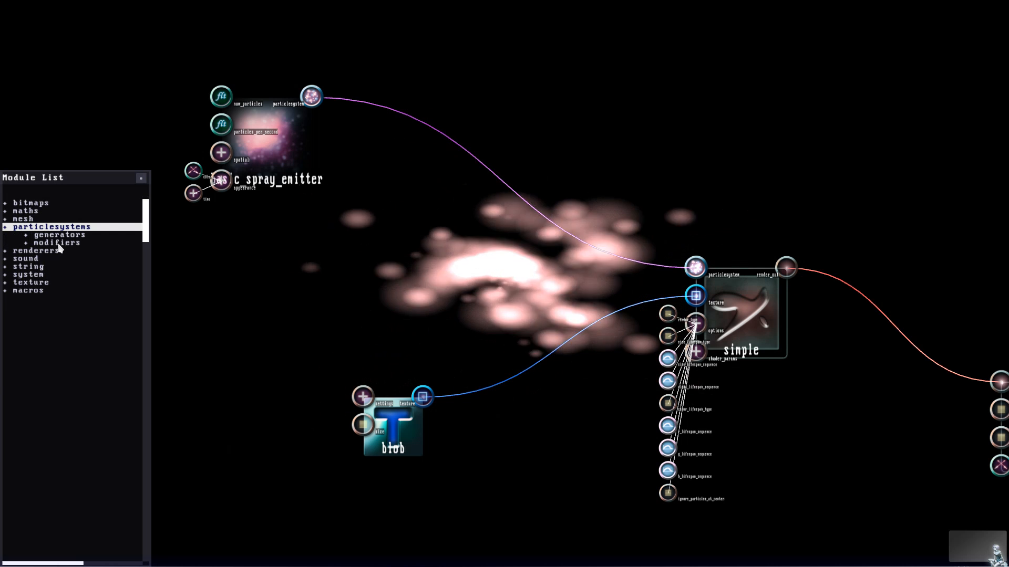
click(57, 244)
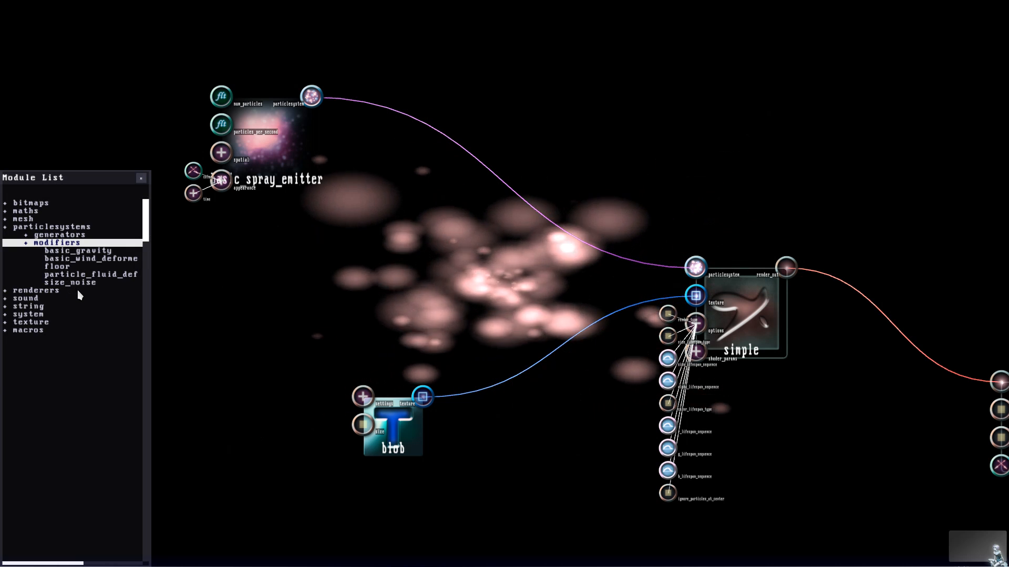
Step: Add a size_noise modifier and wire it between the spray emitter's particlesystem output and the simple renderer's particlesystem input
click(73, 284)
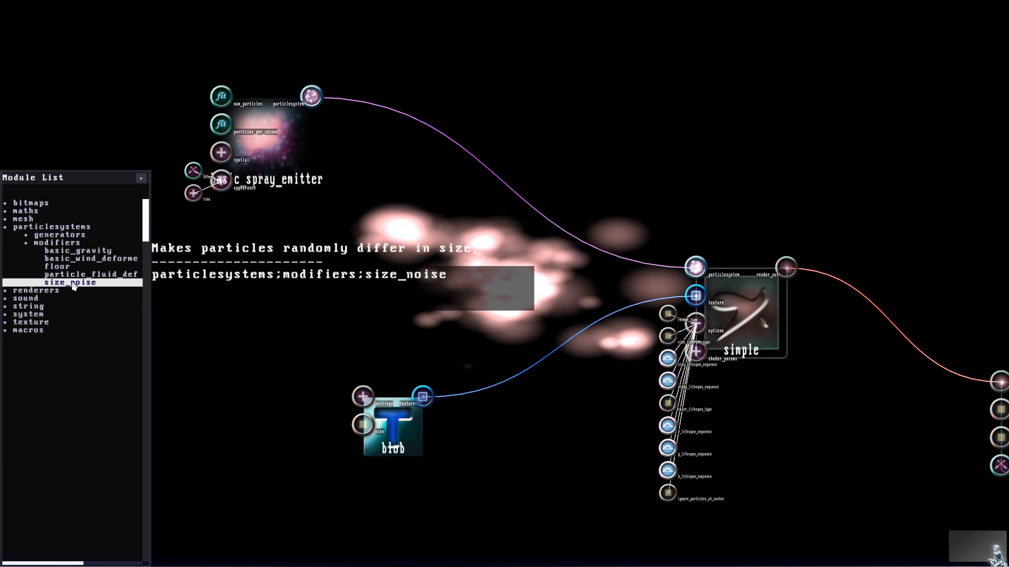
drag(74, 283, 525, 210)
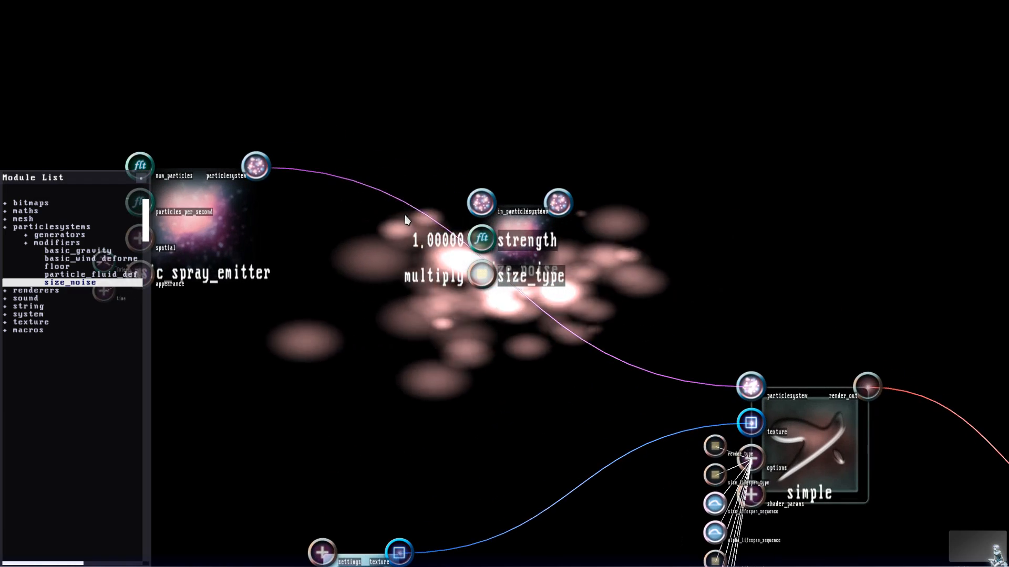
right_click(402, 201)
click(410, 203)
drag(271, 193, 486, 205)
drag(564, 205, 681, 277)
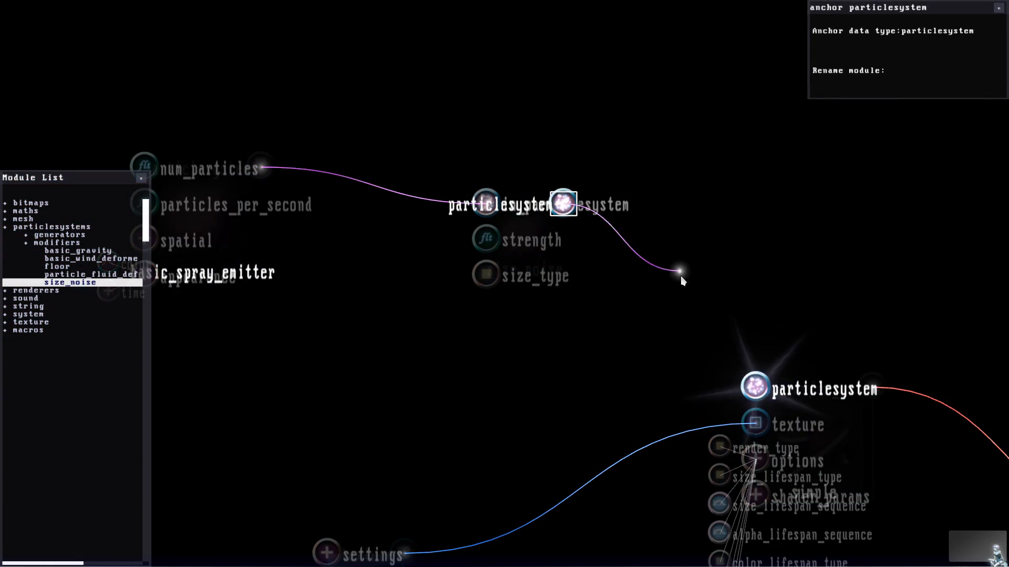
drag(755, 385, 755, 385)
drag(540, 253, 636, 157)
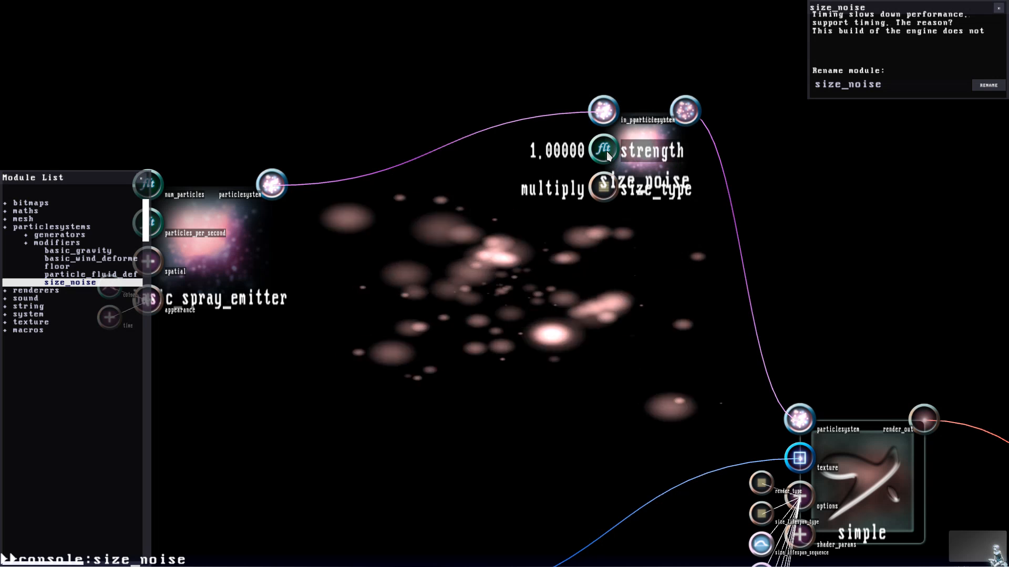
Step: Set size_noise's size_type to add and vary its strength, ending at about 0.99
click(664, 217)
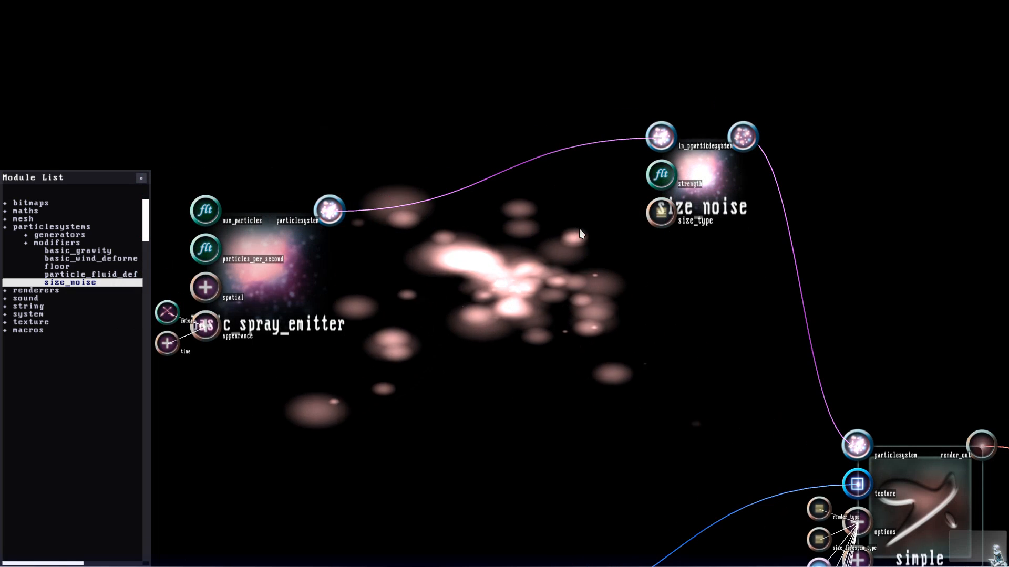
click(652, 220)
click(653, 181)
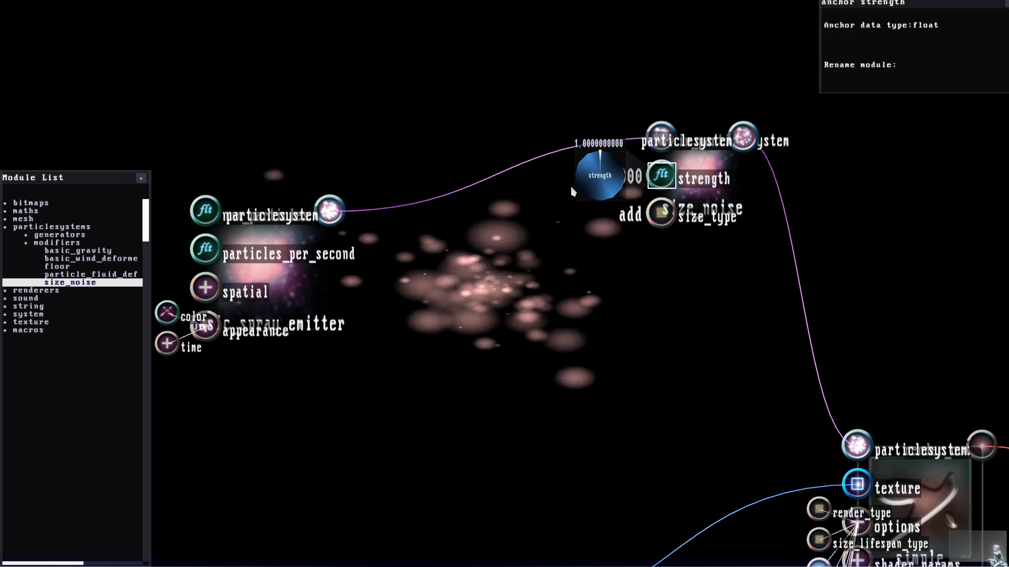
drag(600, 179, 578, 179)
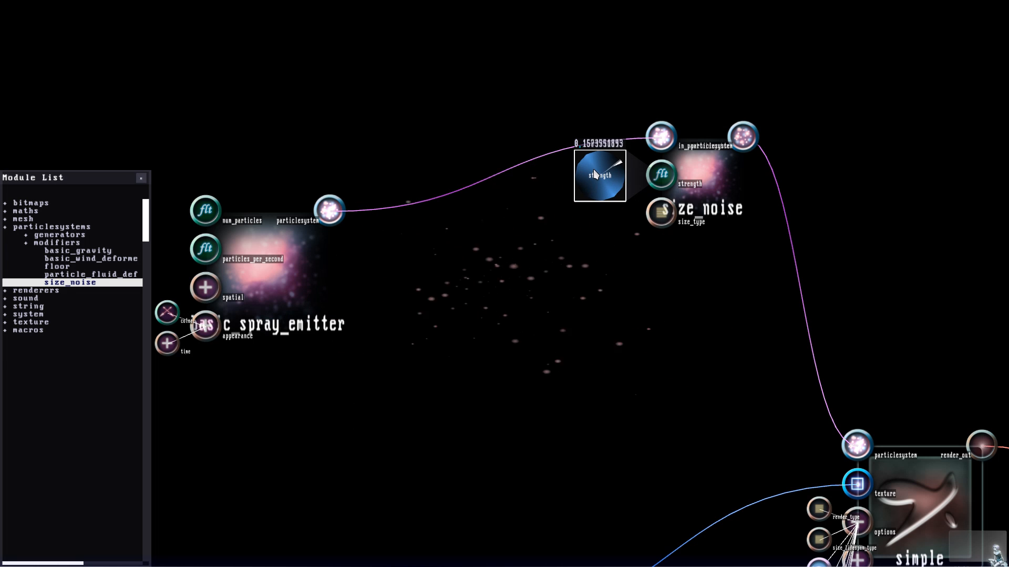
drag(593, 171, 594, 169)
drag(594, 168, 594, 169)
Step: Move the spray emitter further up, away from the particles, and reduce size_noise's strength to about 0.55
drag(277, 361, 382, 372)
drag(430, 288, 450, 36)
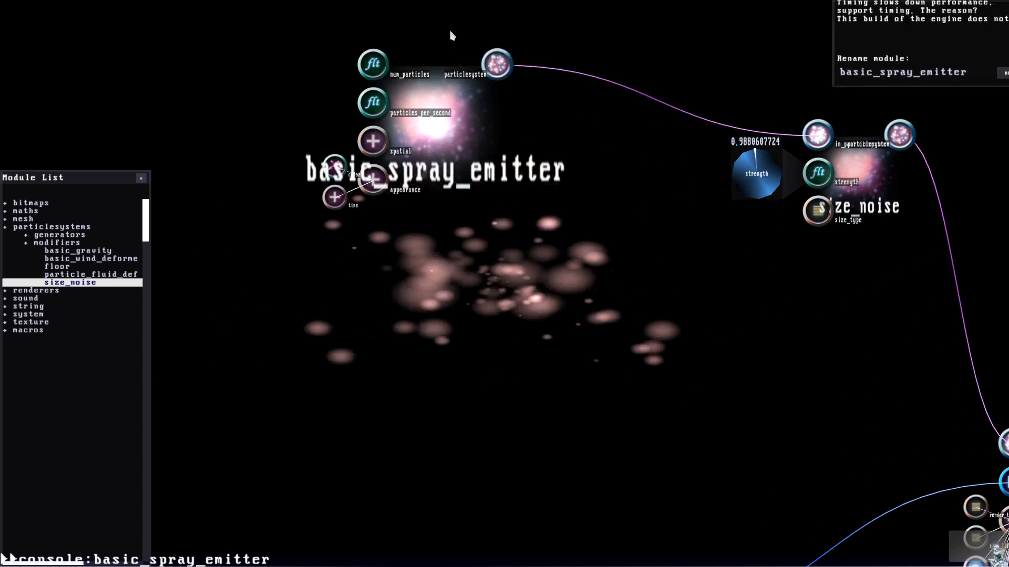
drag(581, 266, 609, 254)
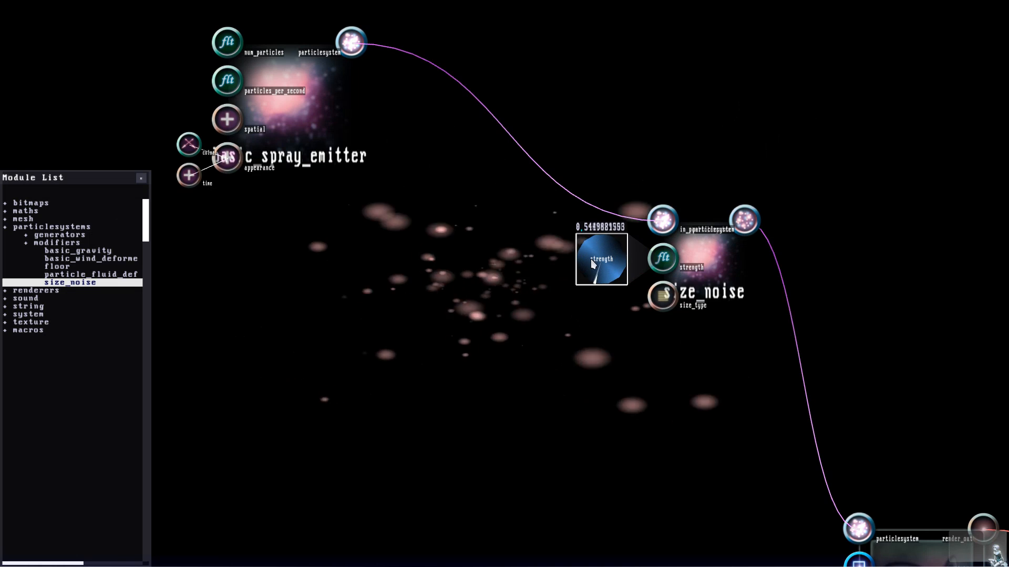
click(532, 310)
scroll(533, 312, down, 3)
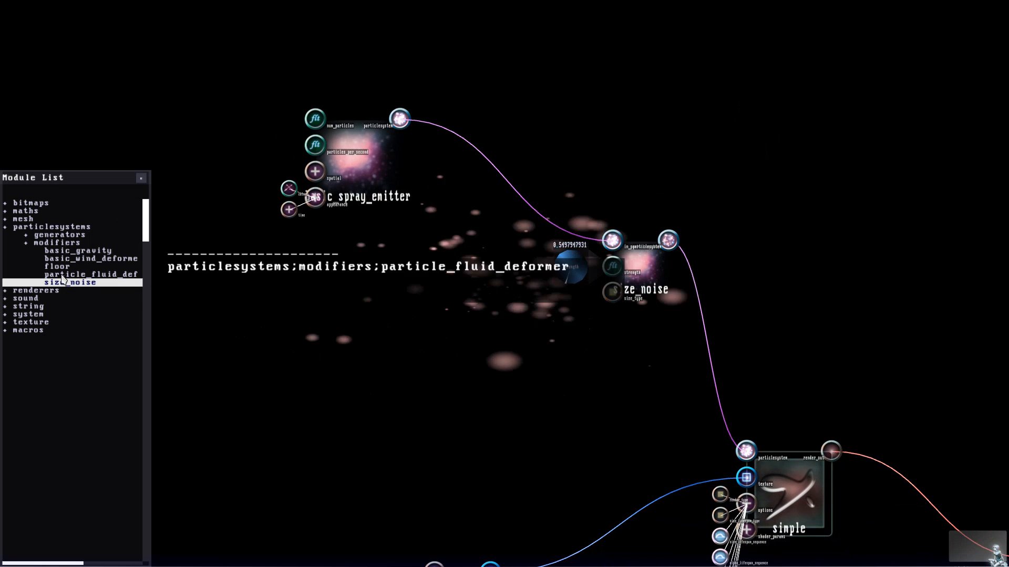
Step: Reconnect the spray emitter directly to the simple renderer and delete the size_noise module
drag(648, 278, 491, 311)
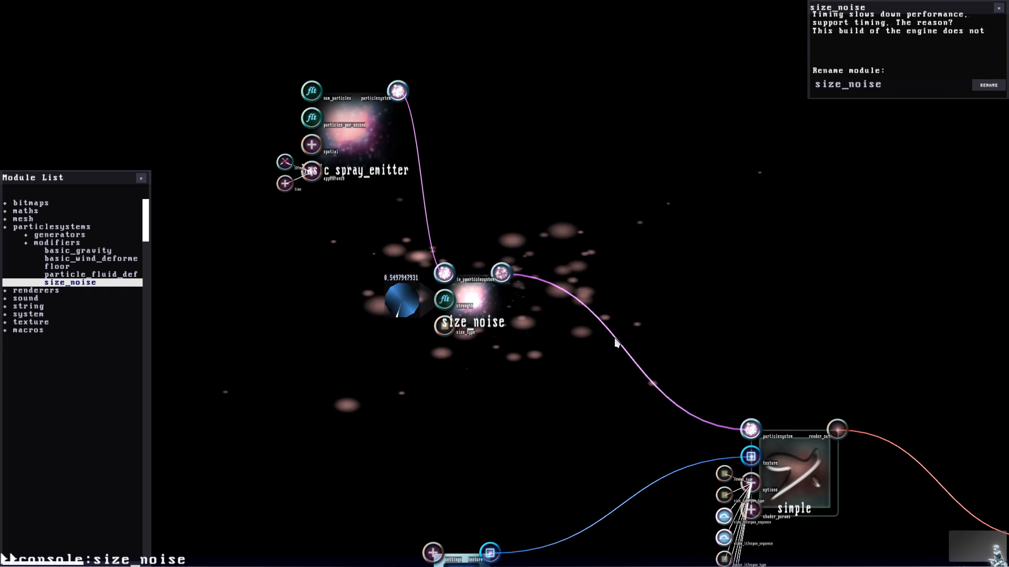
click(617, 343)
key(Delete)
drag(397, 91, 784, 391)
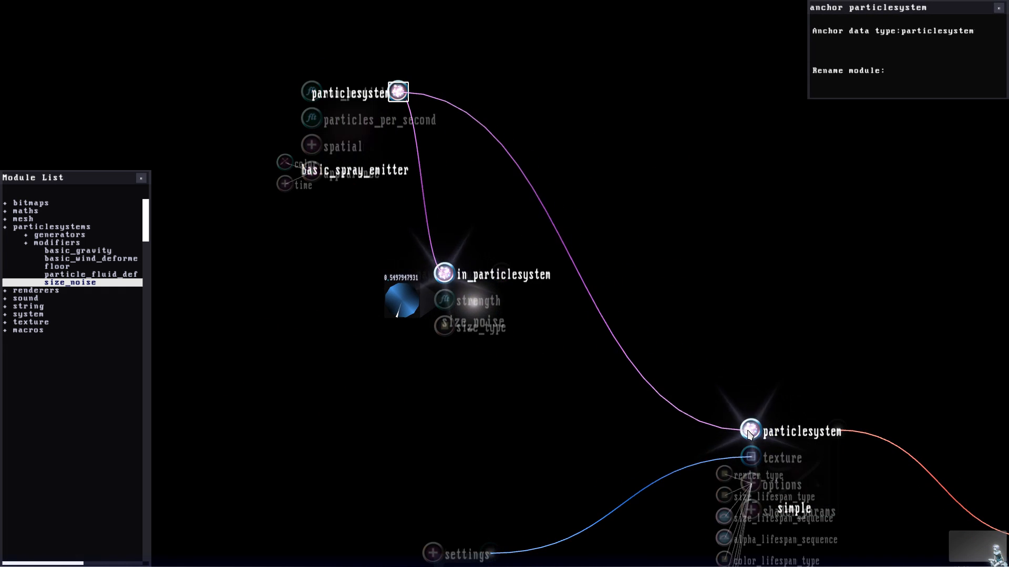
drag(481, 302, 322, 316)
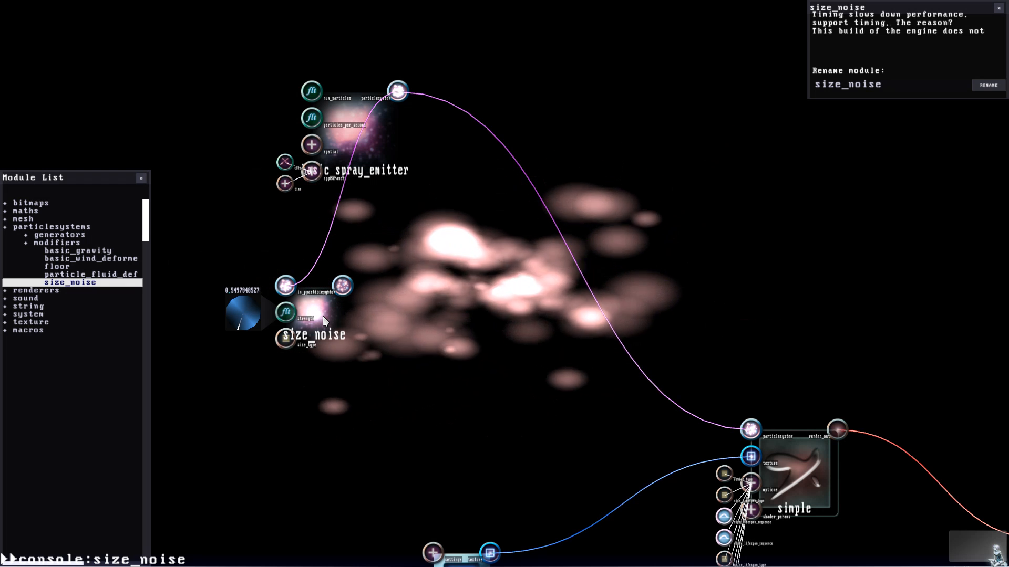
key(Delete)
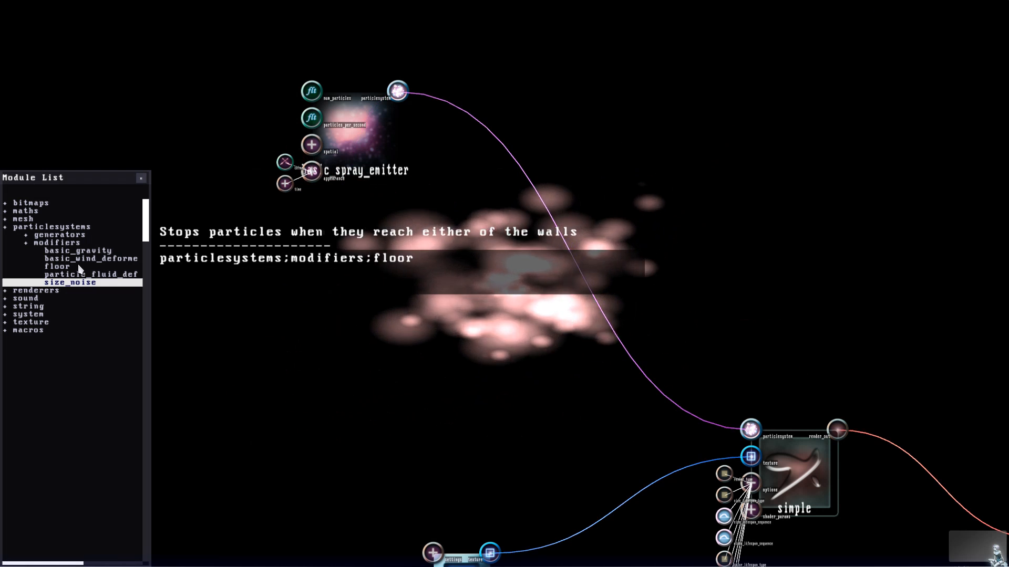
Step: Add a basic_wind_deformer modifier and wire it between the spray emitter and the simple renderer's particlesystem input
click(79, 267)
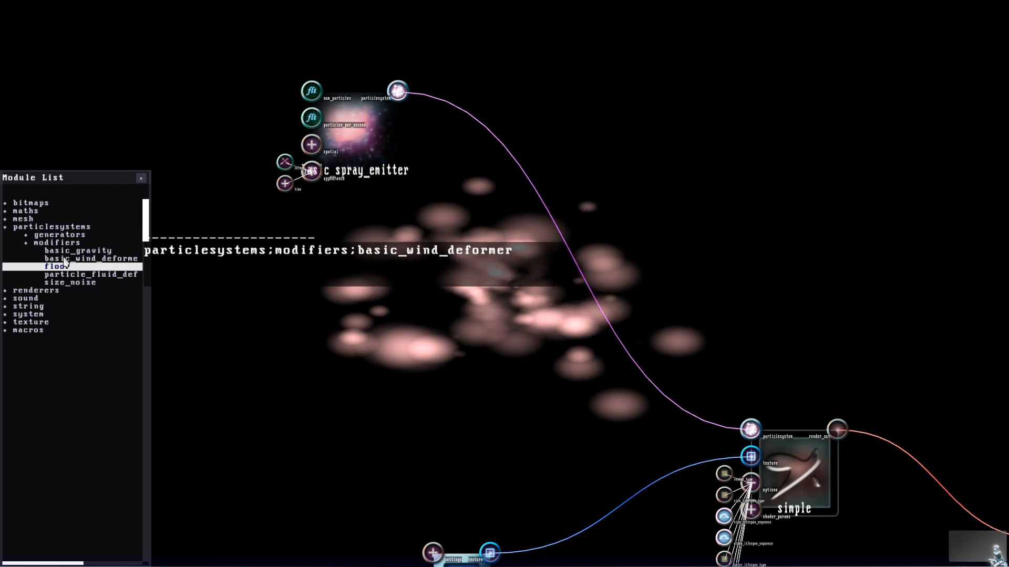
drag(64, 261, 612, 209)
click(531, 180)
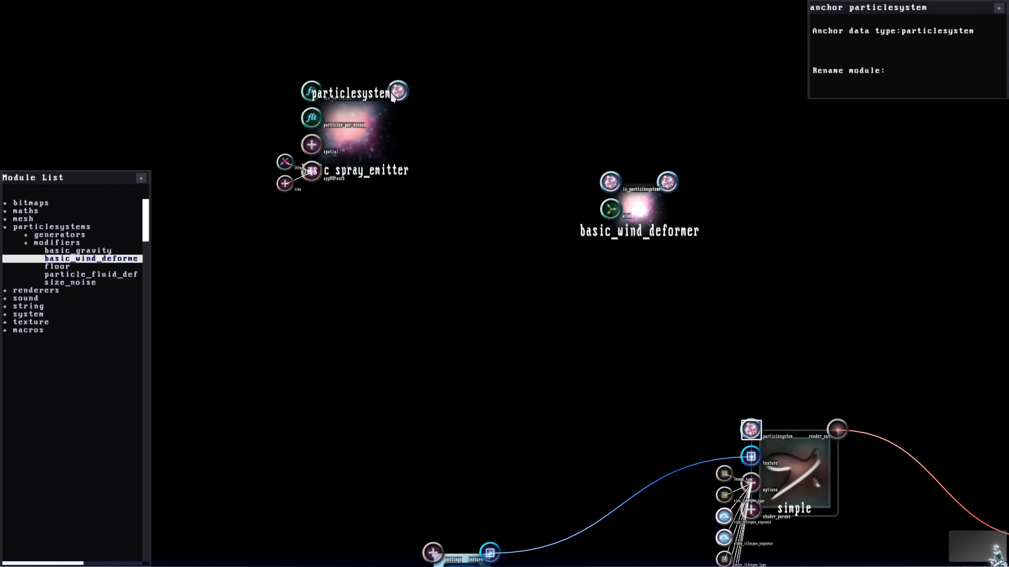
drag(393, 97, 733, 387)
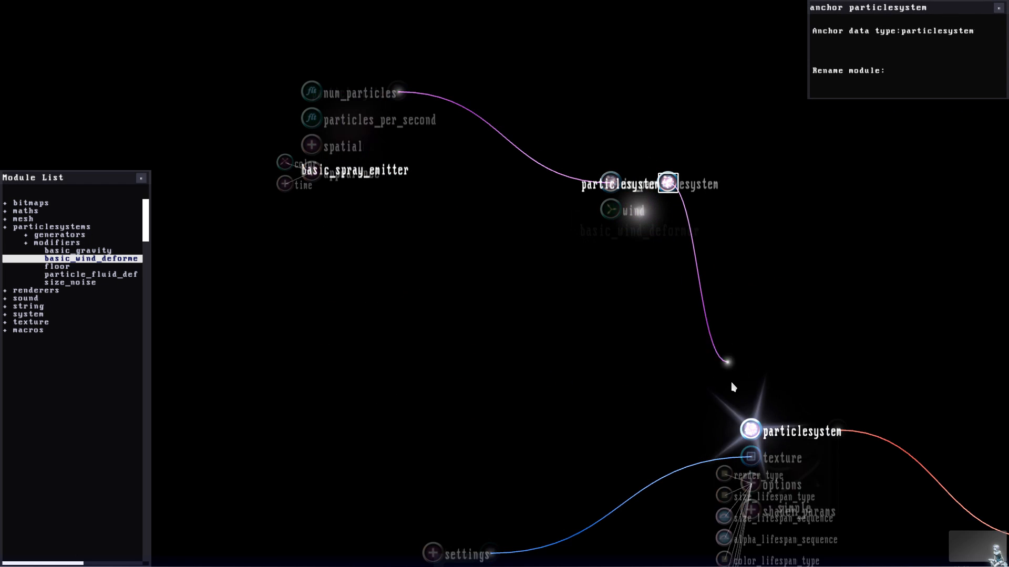
drag(749, 429, 749, 429)
drag(610, 210, 579, 299)
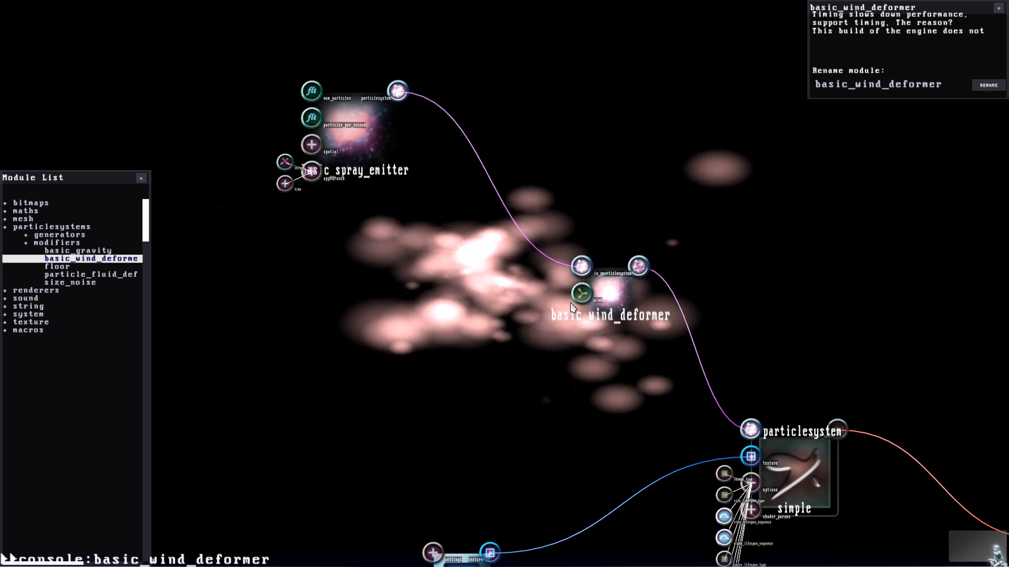
Step: Try basic_wind_deformer's wind at 1.0 in x, then reset x to 0 and set y to 1.0
double_click(579, 298)
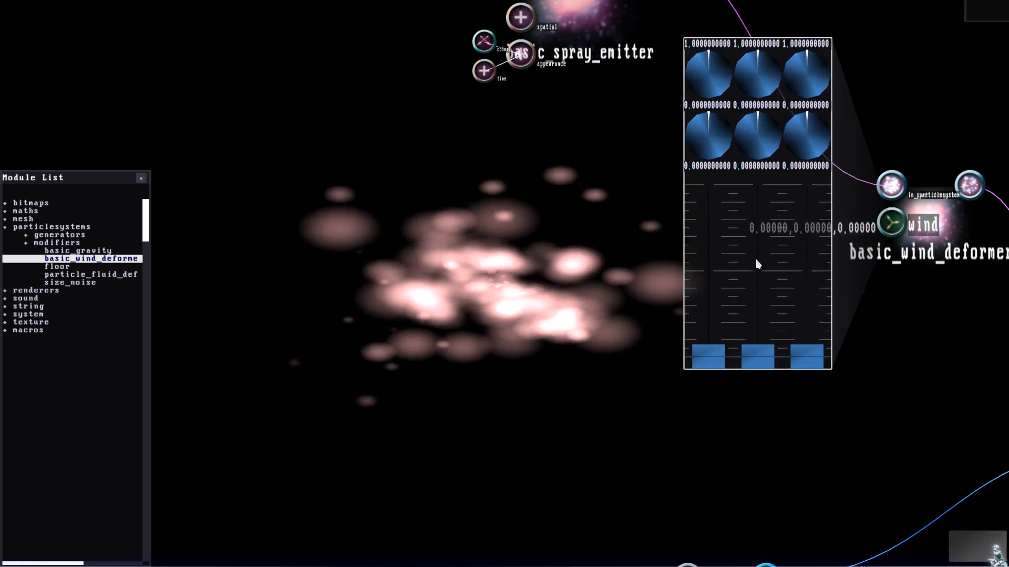
drag(729, 333, 714, 192)
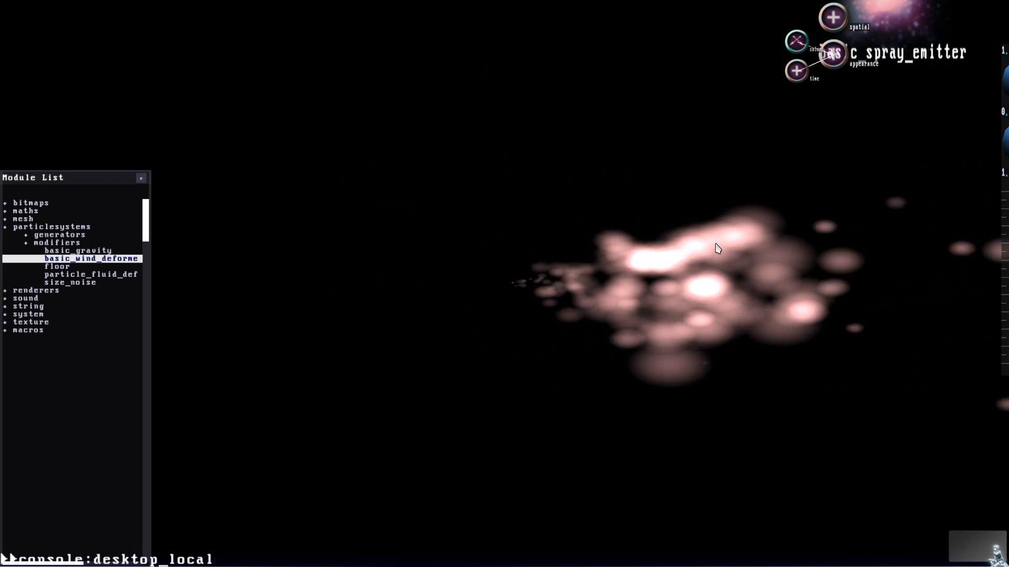
scroll(718, 249, down, 2)
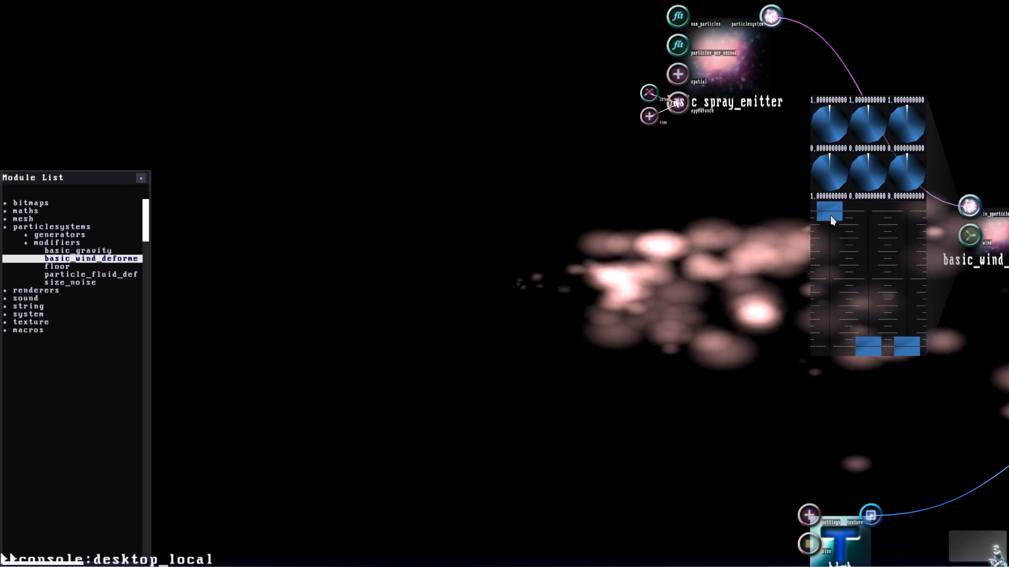
drag(866, 351, 822, 383)
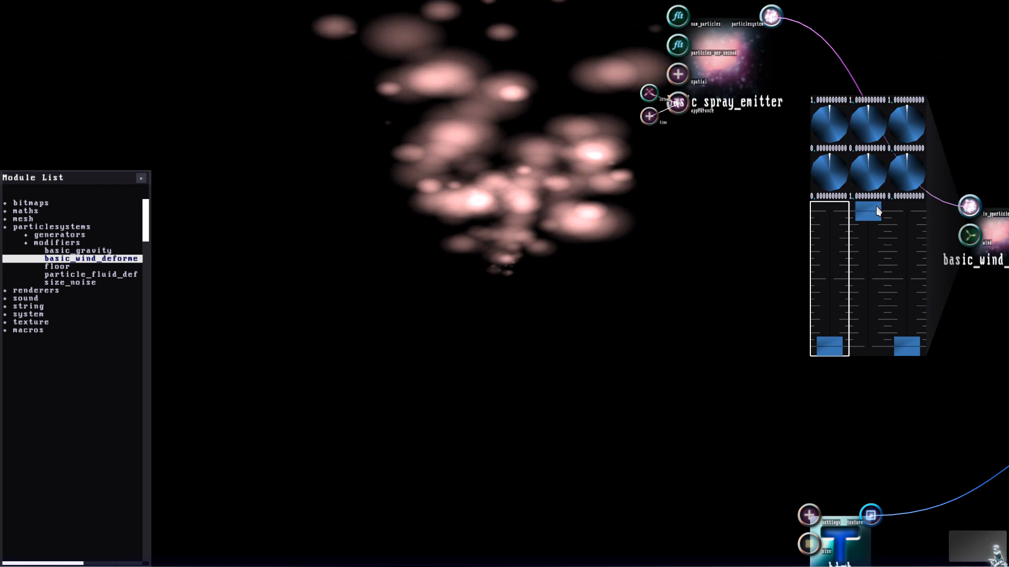
Step: Reduce the wind's y component to about 0.57, vary z and return it to 0, and close the wind controls
drag(875, 206, 874, 268)
drag(904, 348, 917, 274)
key(d)
key(s)
drag(621, 286, 608, 424)
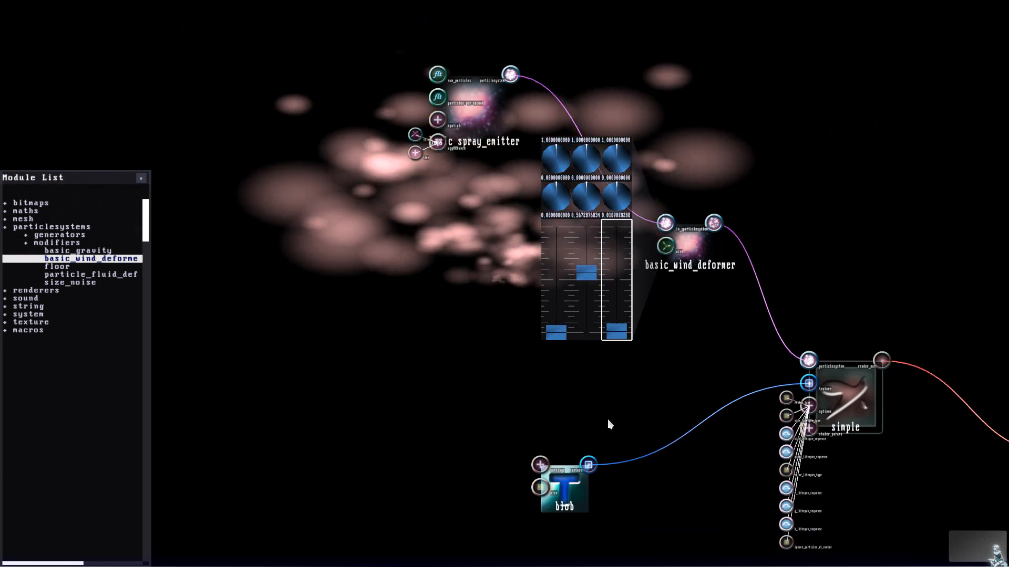
key(w)
key(Escape)
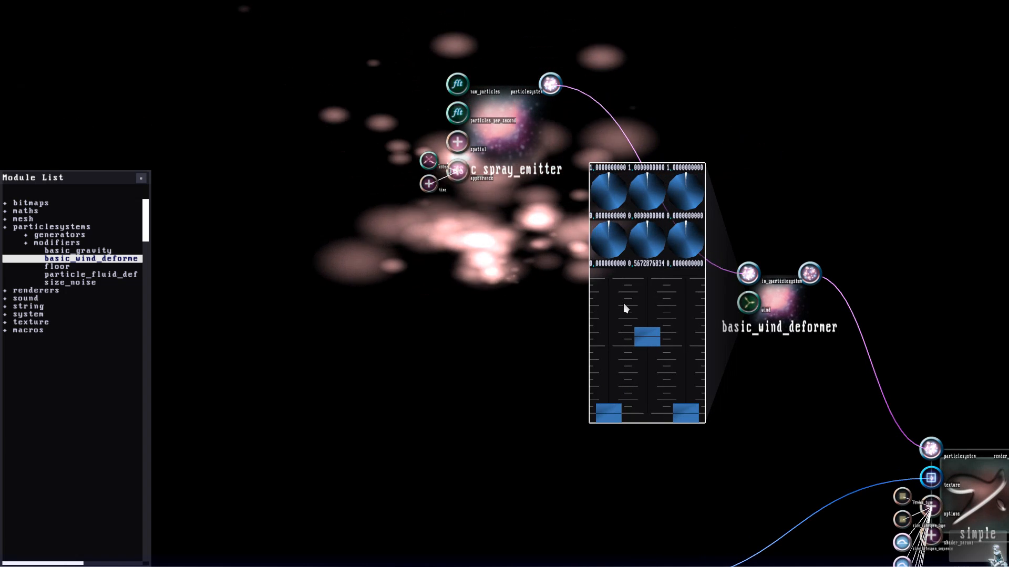
Step: Add a basic_gravity modifier and wire it between the spray emitter and basic_wind_deformer
click(70, 252)
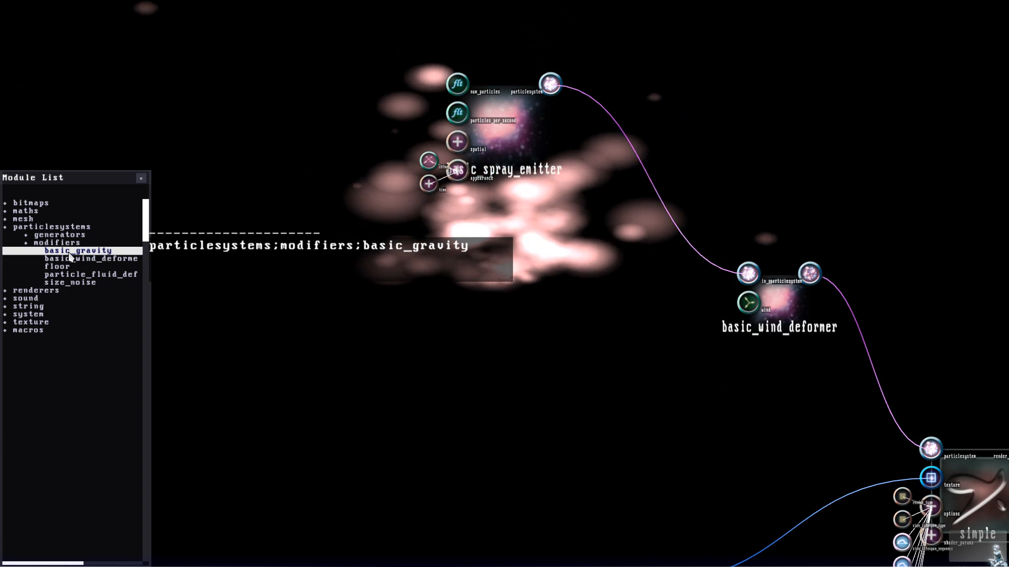
drag(70, 255, 599, 326)
click(558, 167)
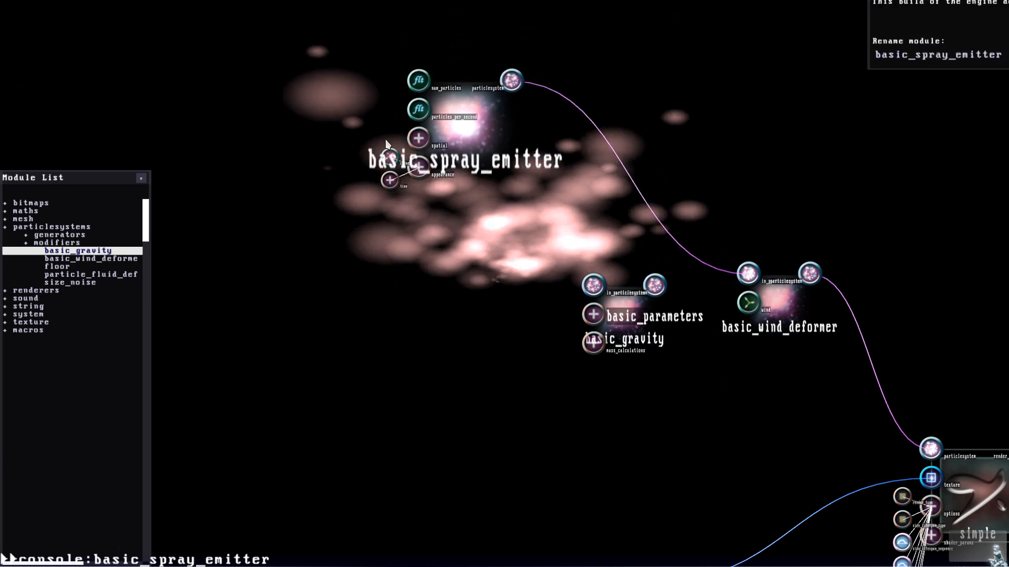
drag(593, 285, 488, 151)
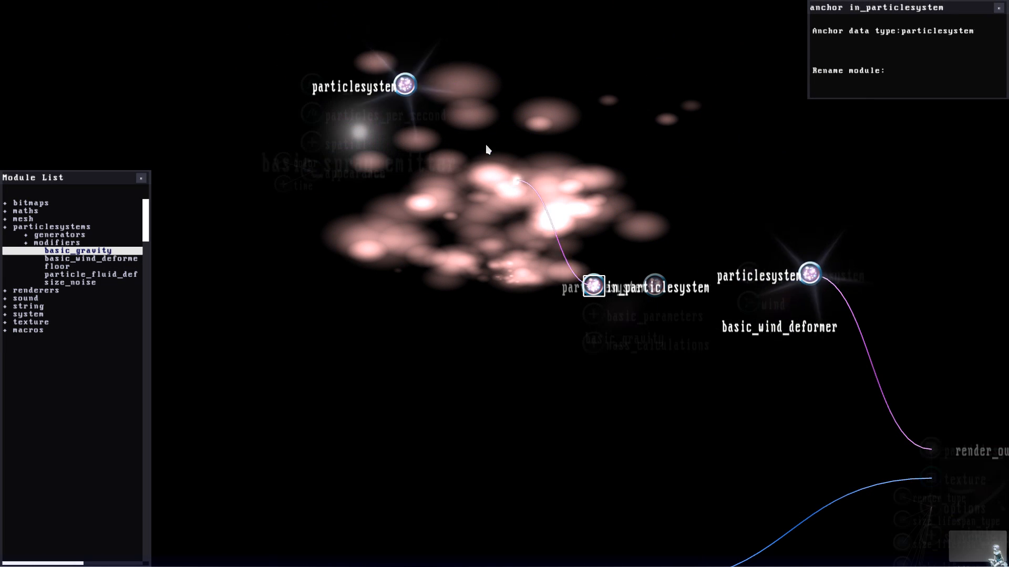
drag(409, 86, 409, 85)
drag(652, 291, 751, 278)
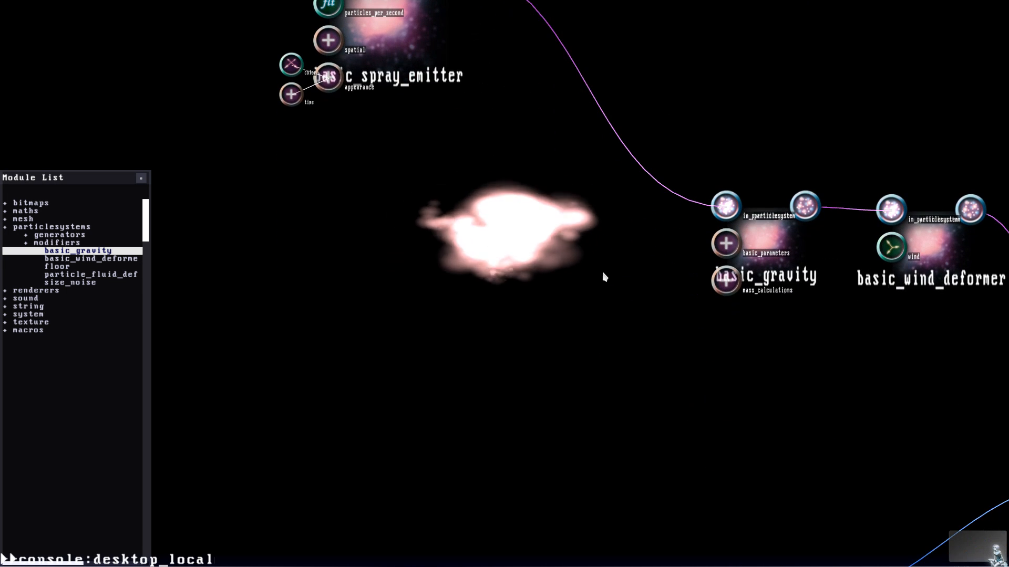
Step: Expand basic_gravity's basic_parameters and set the center's y component to about -1.87
click(720, 252)
click(691, 234)
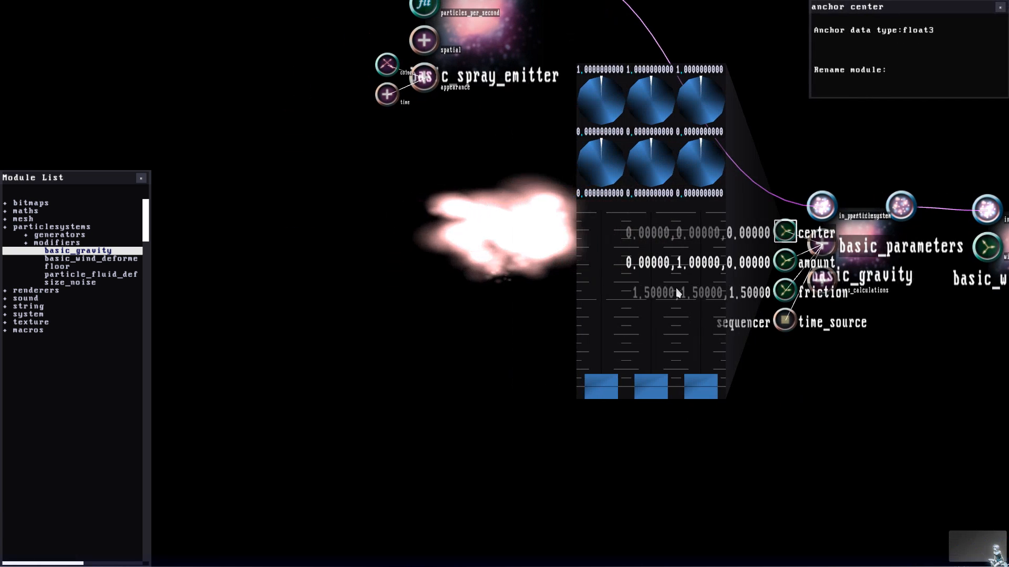
drag(667, 159, 666, 155)
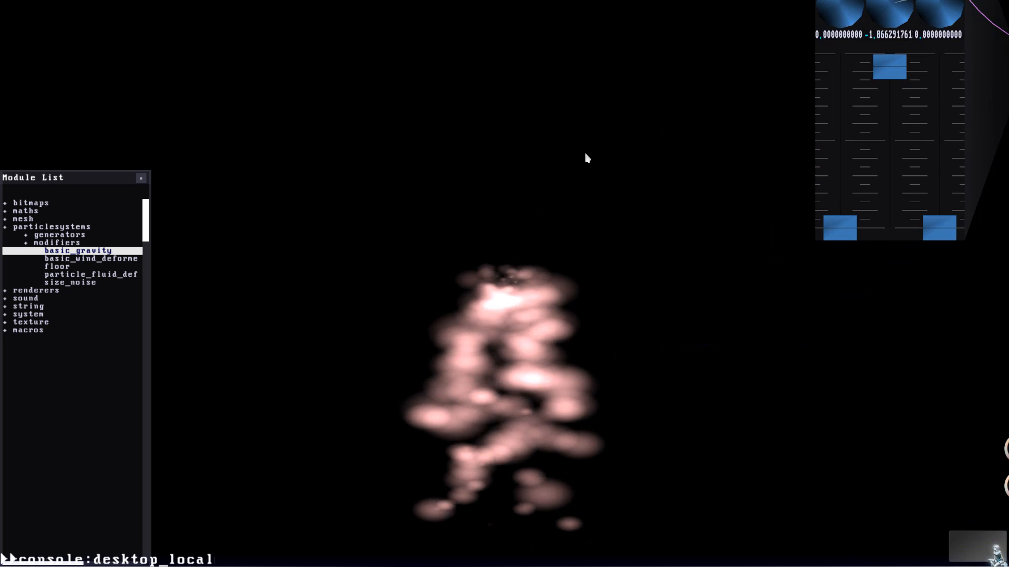
key(d)
key(s)
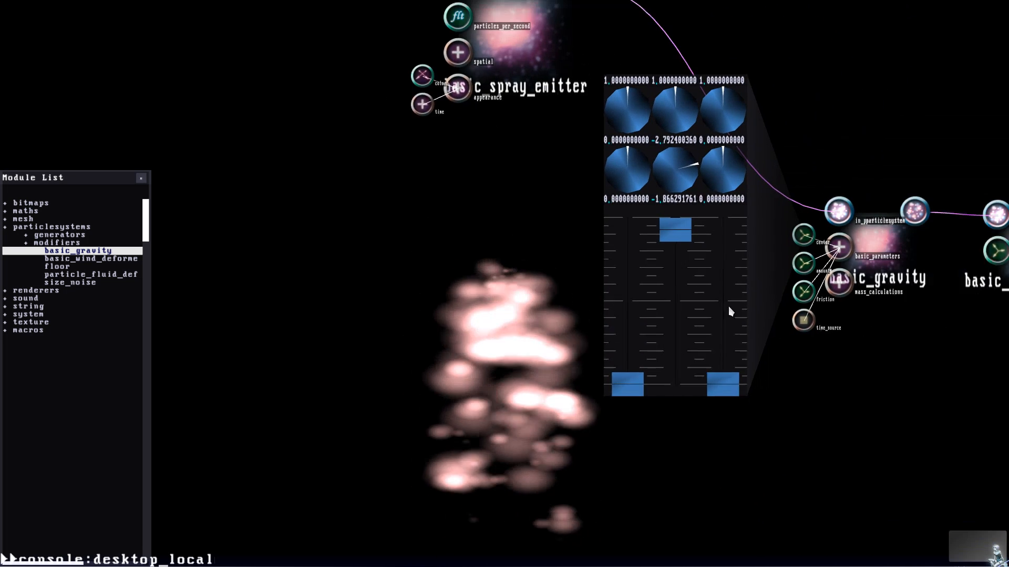
Step: Reduce basic_wind_deformer's y wind component to practically 0 and close the wind controls
double_click(783, 254)
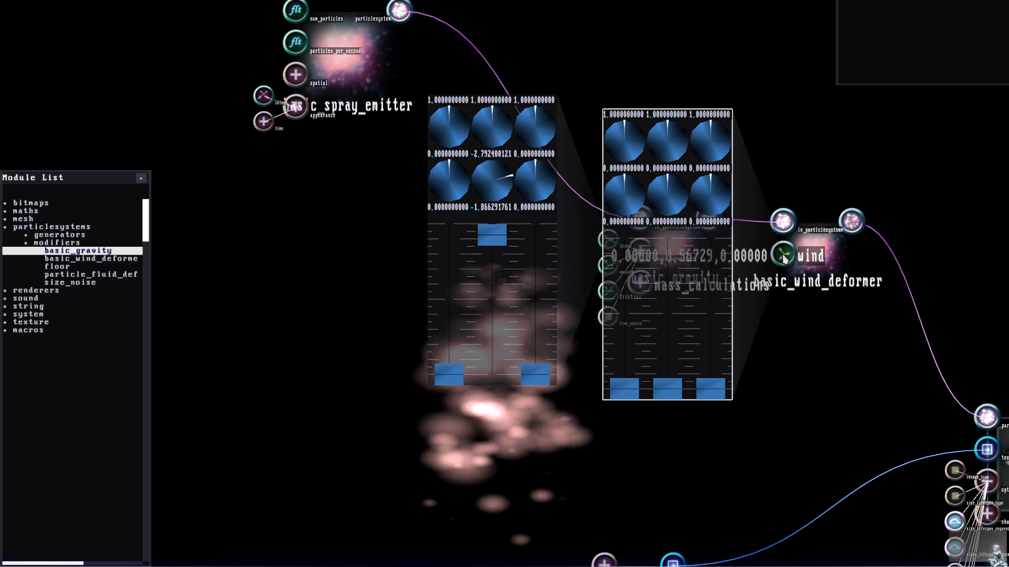
drag(660, 310, 671, 439)
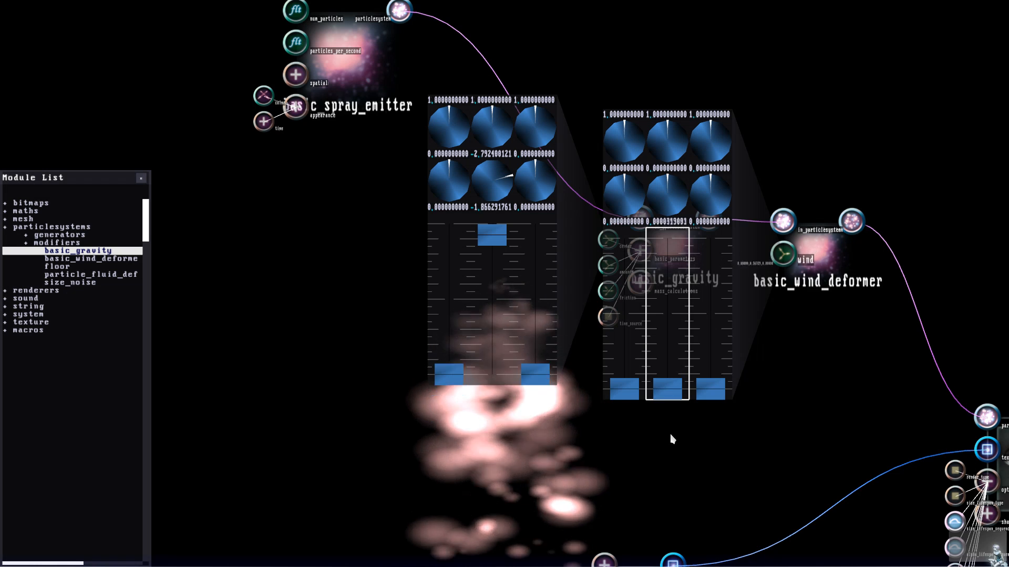
key(a)
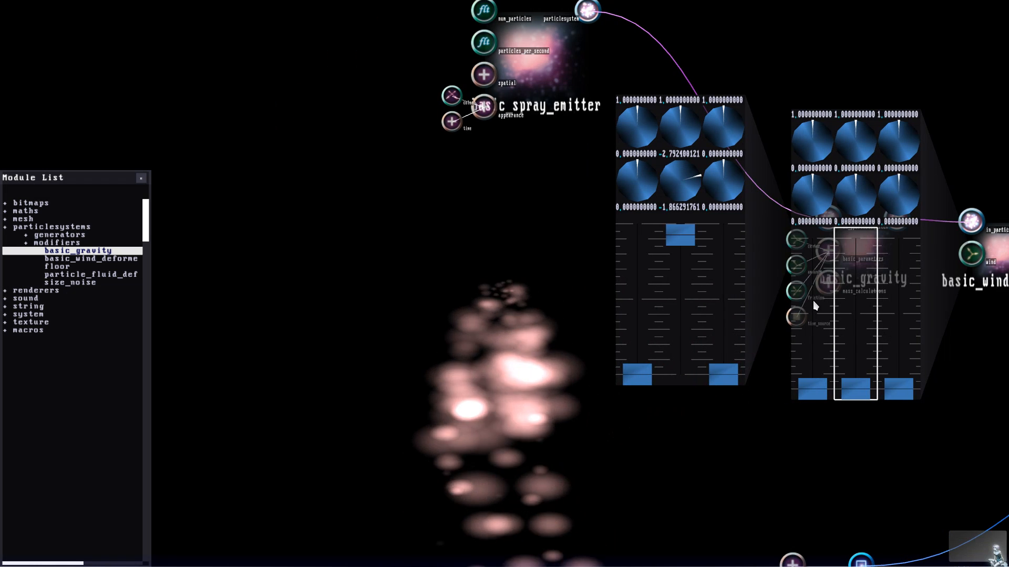
key(Escape)
key(Escape)
Step: Vary the y component of basic_gravity's center, ending at about -1.05, and close its controls
drag(672, 232, 672, 230)
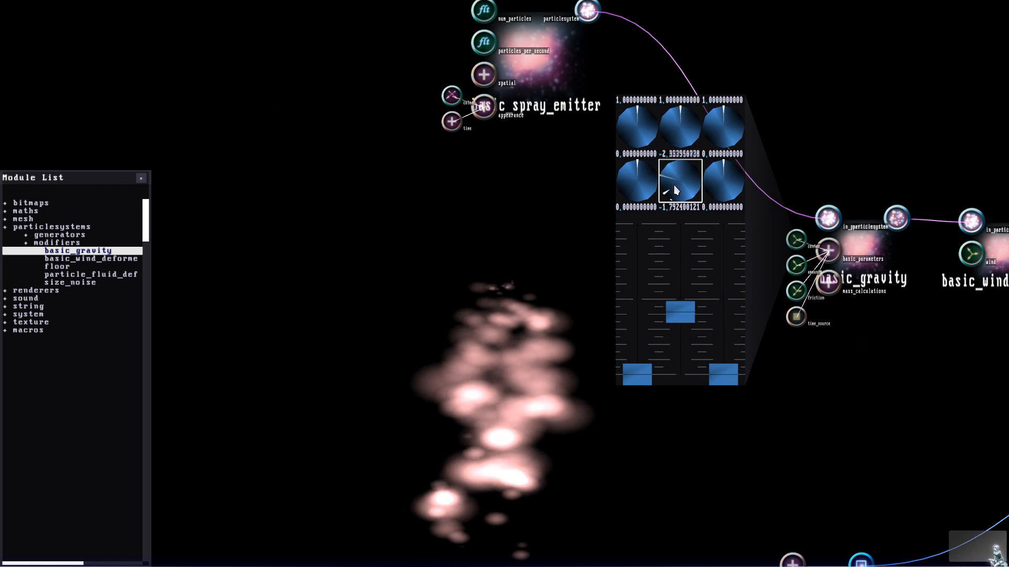
drag(674, 185, 675, 201)
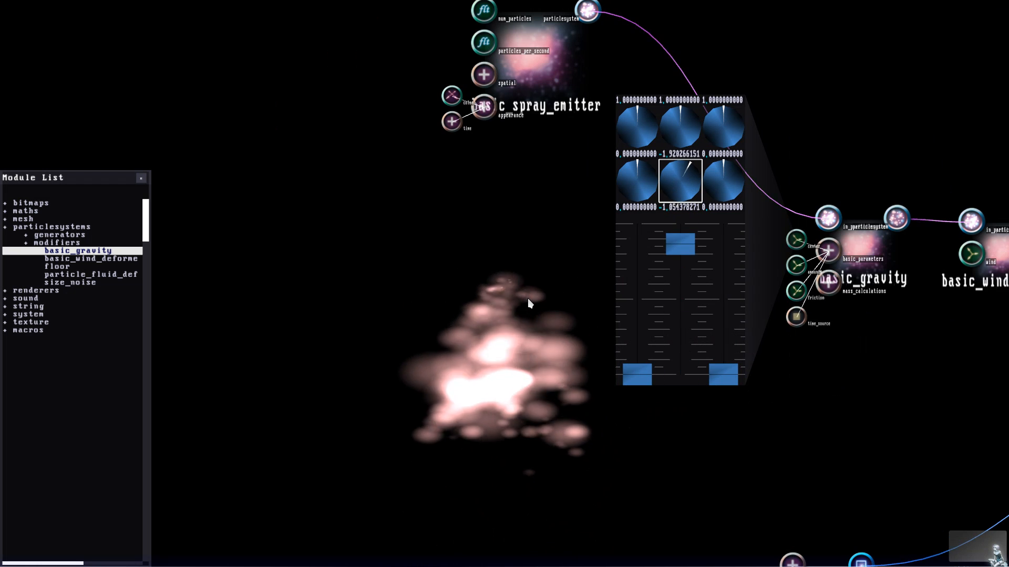
drag(529, 303, 612, 394)
scroll(614, 394, down, 1)
click(628, 391)
key(Delete)
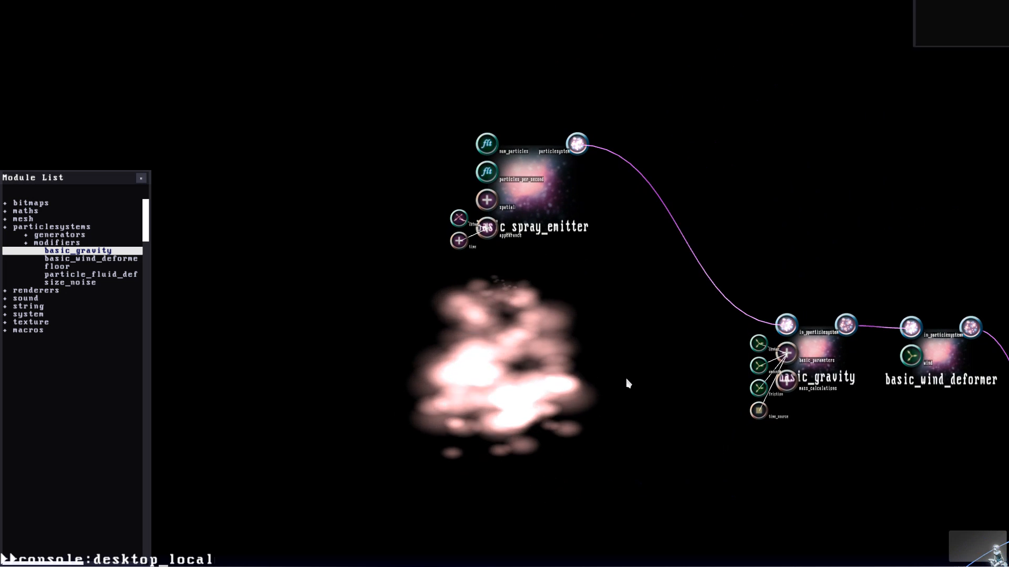
Step: Reduce particle_size_base in the spray emitter's spatial size settings to make the particles much smaller
click(545, 200)
scroll(551, 282, up, 2)
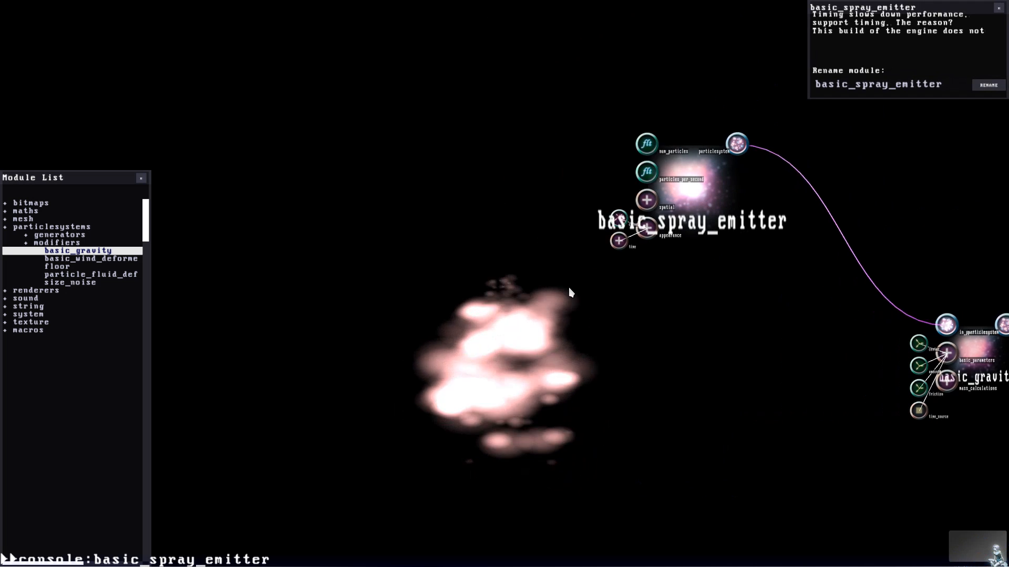
drag(567, 292, 702, 319)
scroll(703, 317, up, 1)
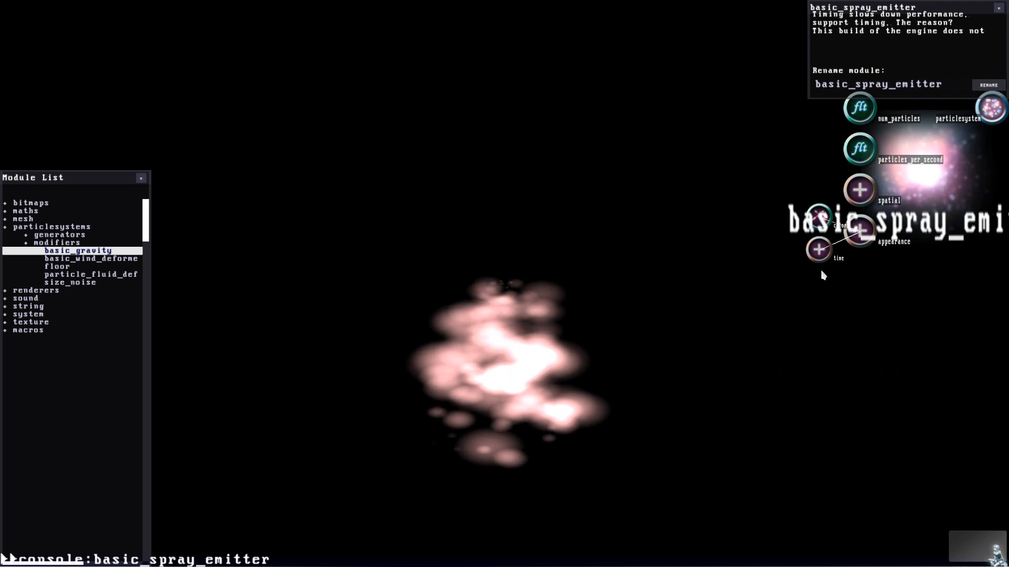
click(822, 251)
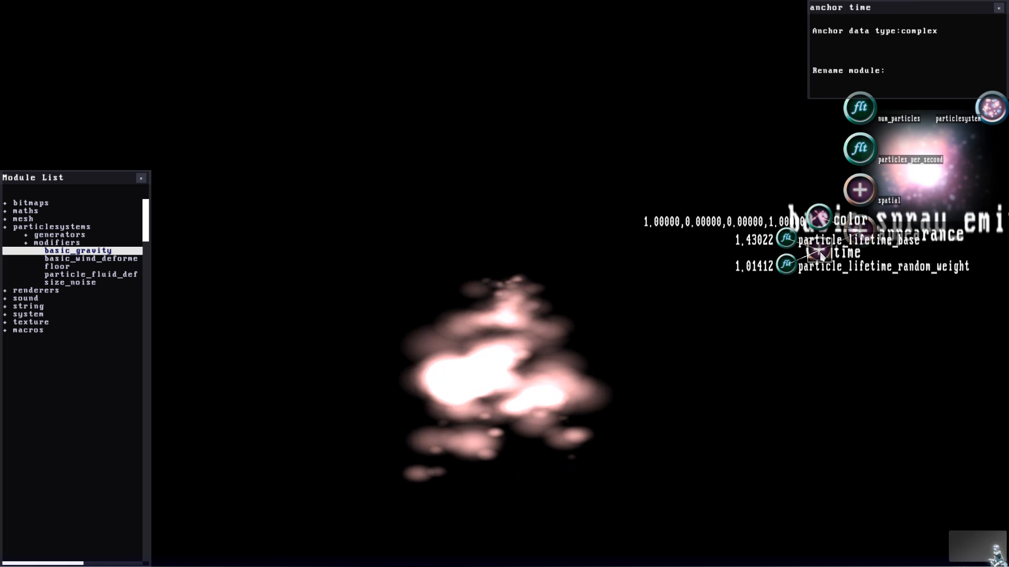
click(821, 251)
click(855, 230)
click(859, 192)
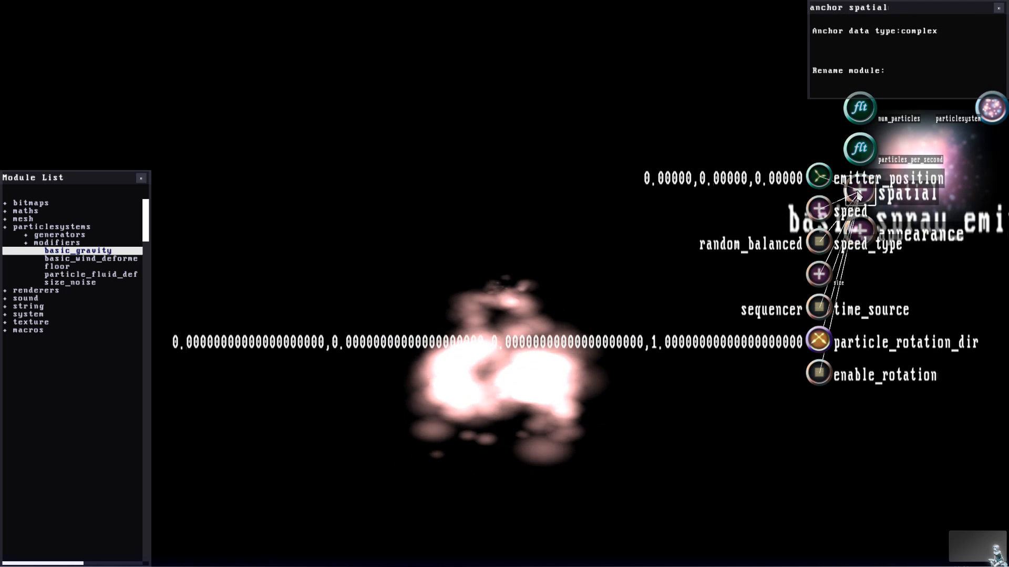
click(818, 269)
click(783, 267)
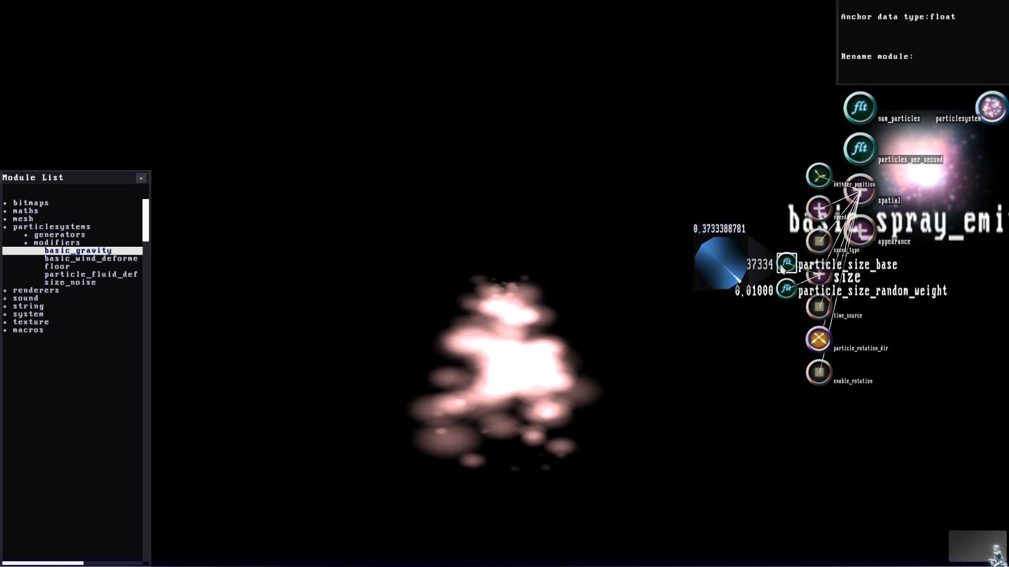
mouse_move(736, 276)
mouse_down()
mouse_move(735, 263)
mouse_move(729, 271)
mouse_up()
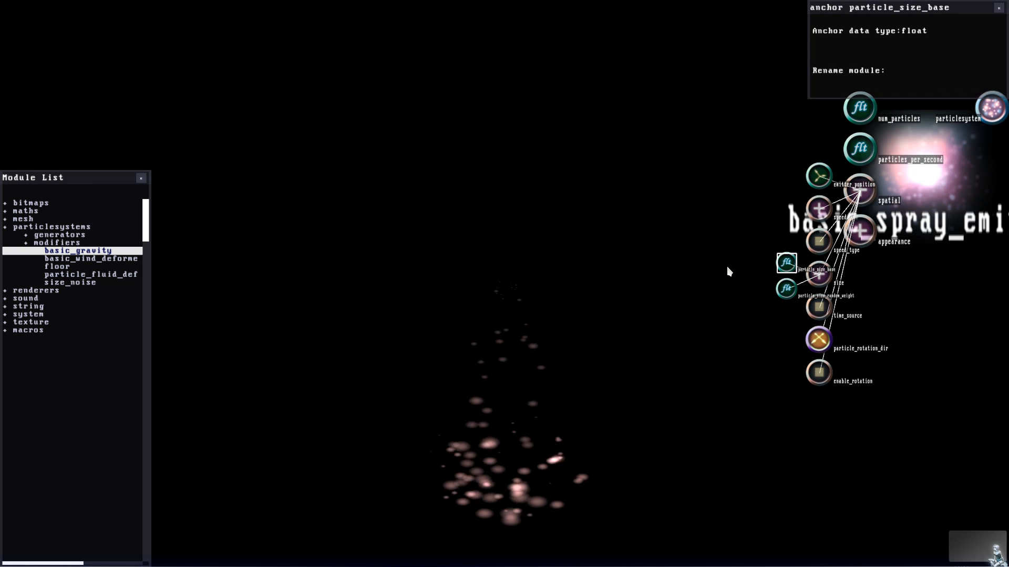
Step: Set the spray emitter's particle_lifetime_base to about 3.02 and particle_lifetime_random_weight to about 2.99, then close the controls and collapse the appearance settings
click(856, 202)
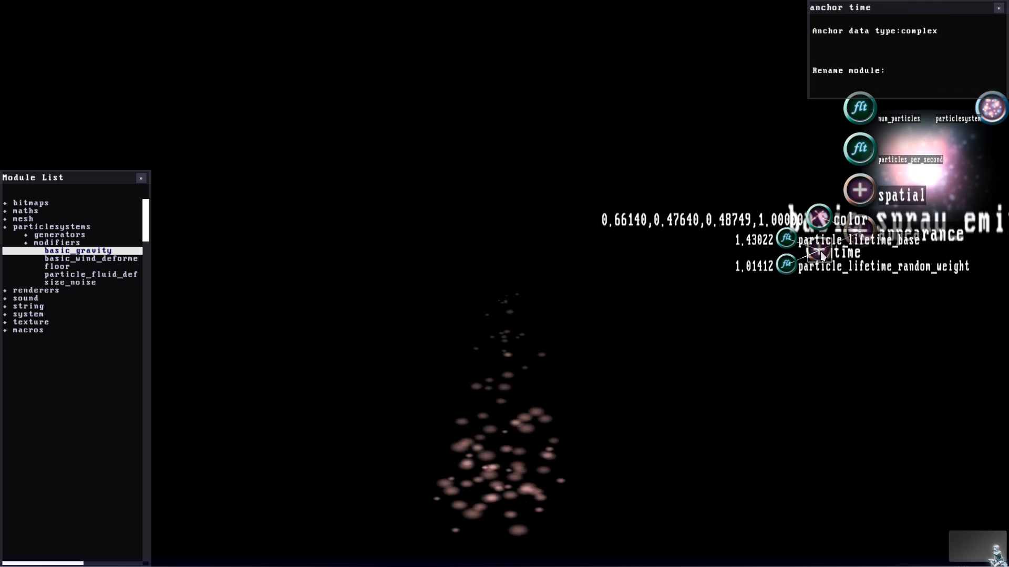
drag(787, 243, 726, 246)
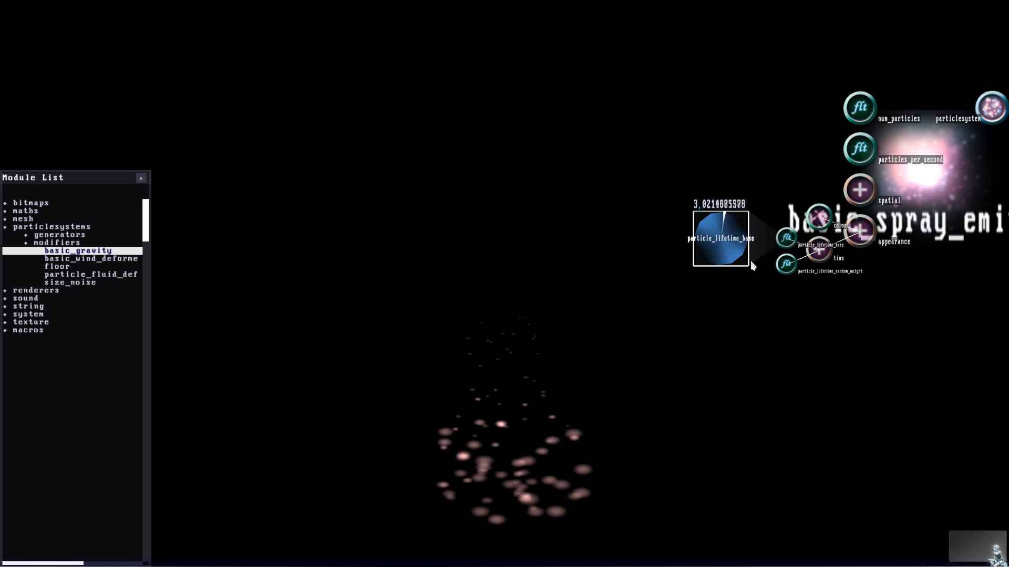
drag(786, 265, 699, 282)
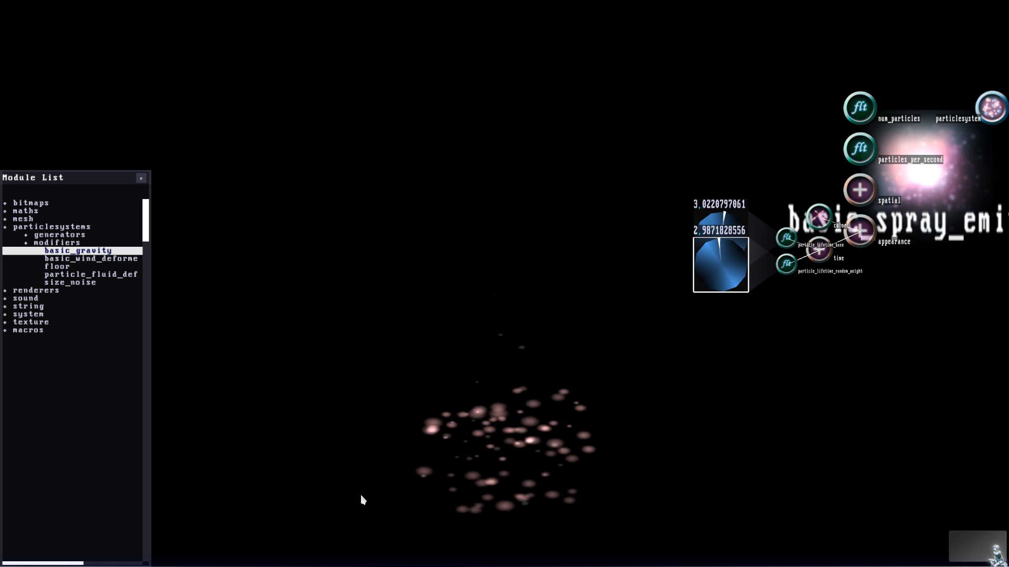
click(506, 466)
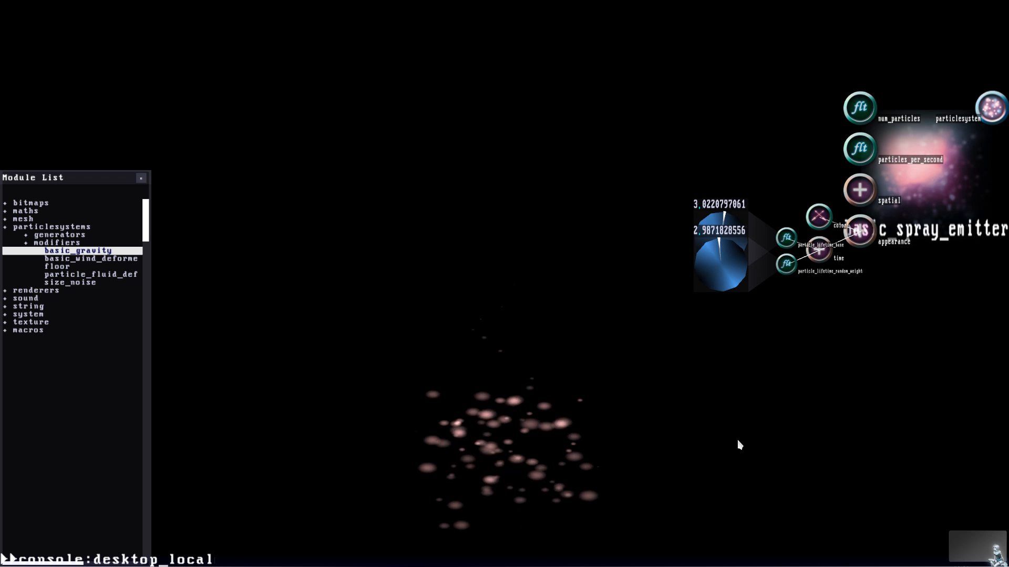
double_click(715, 255)
double_click(714, 244)
scroll(808, 272, down, 1)
double_click(733, 261)
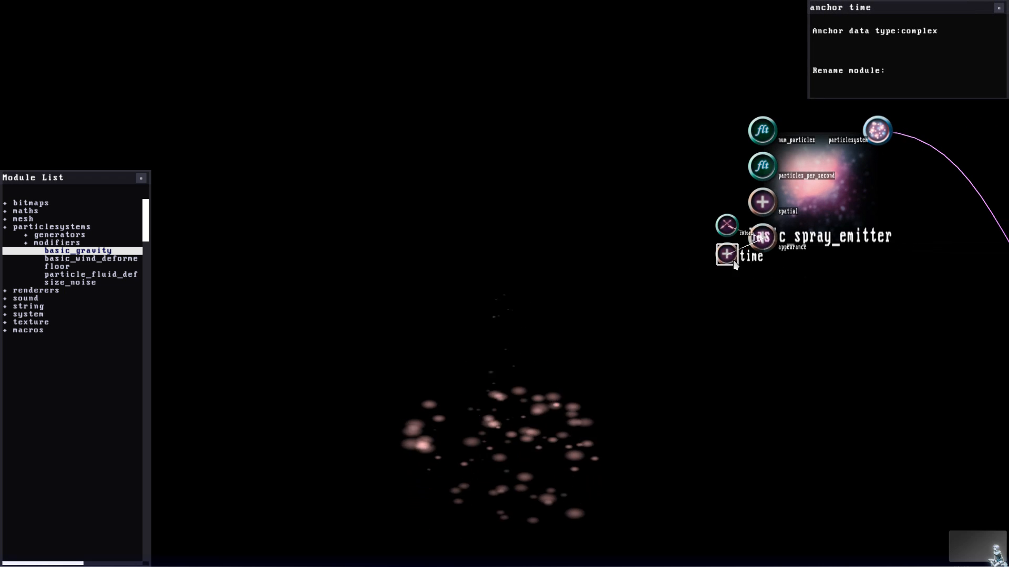
scroll(757, 273, down, 1)
click(732, 350)
scroll(736, 355, up, 1)
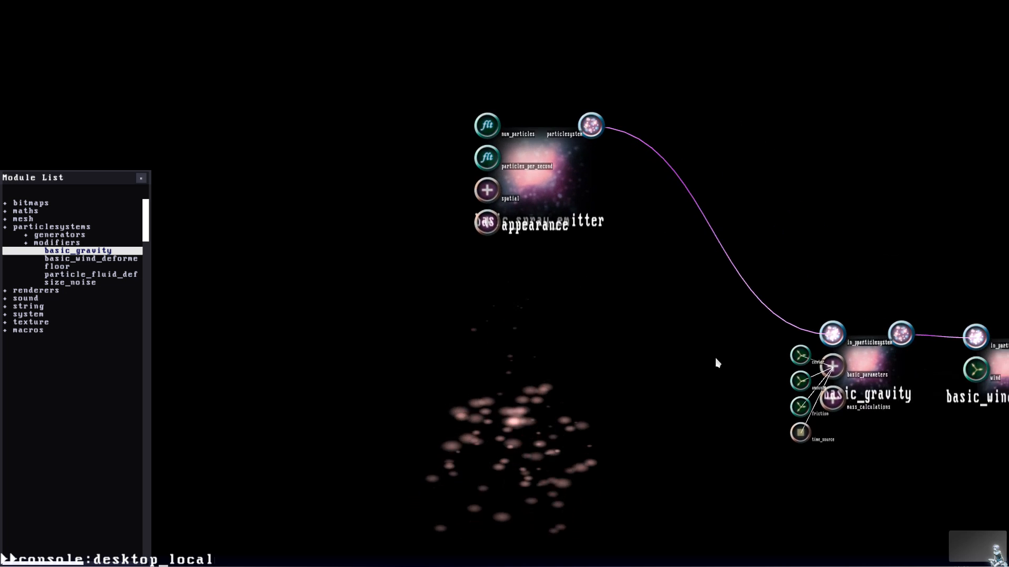
Step: Set basic_gravity's center to about 6.32 in x and about -0.40 in y
double_click(796, 254)
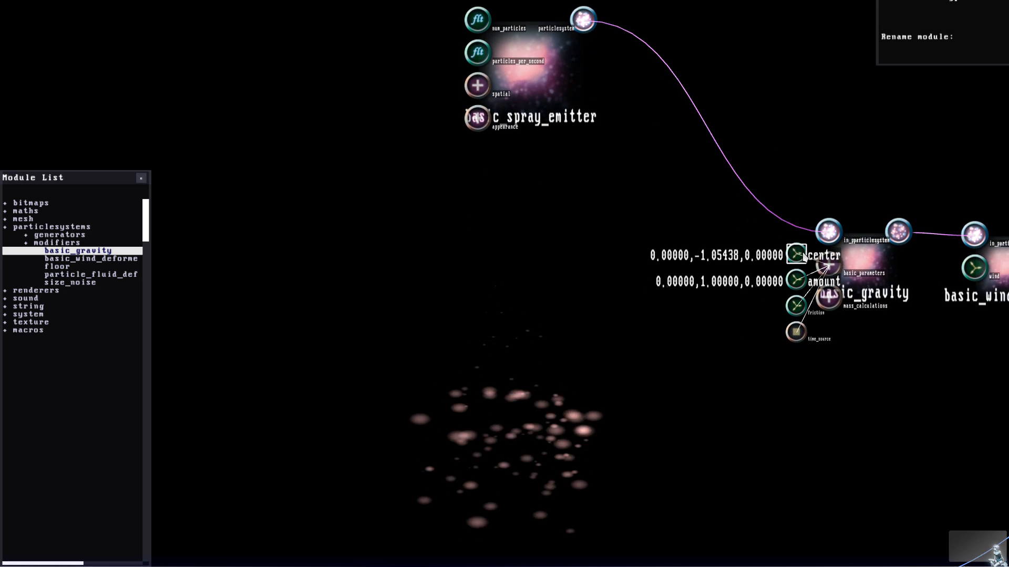
click(744, 286)
click(662, 291)
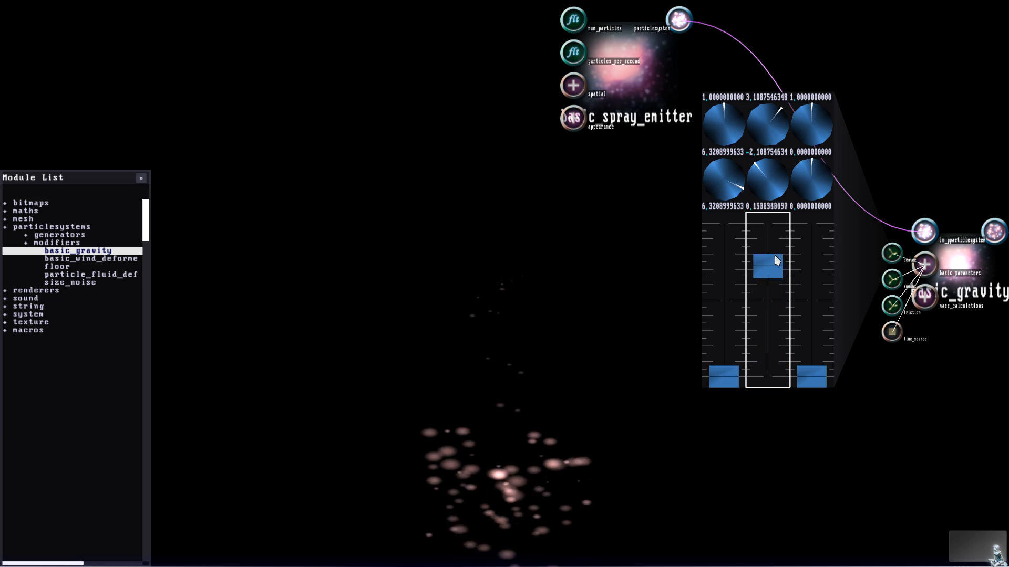
drag(774, 255, 772, 293)
Step: Set basic_gravity's center to 0 in x, about -0.63 in y and about 0.26 in z
click(923, 297)
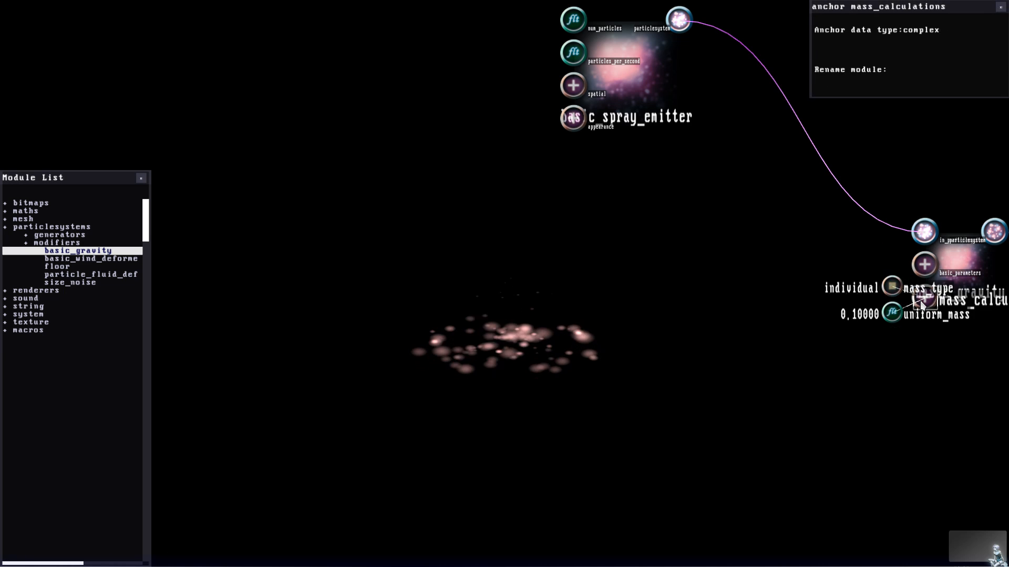
click(896, 256)
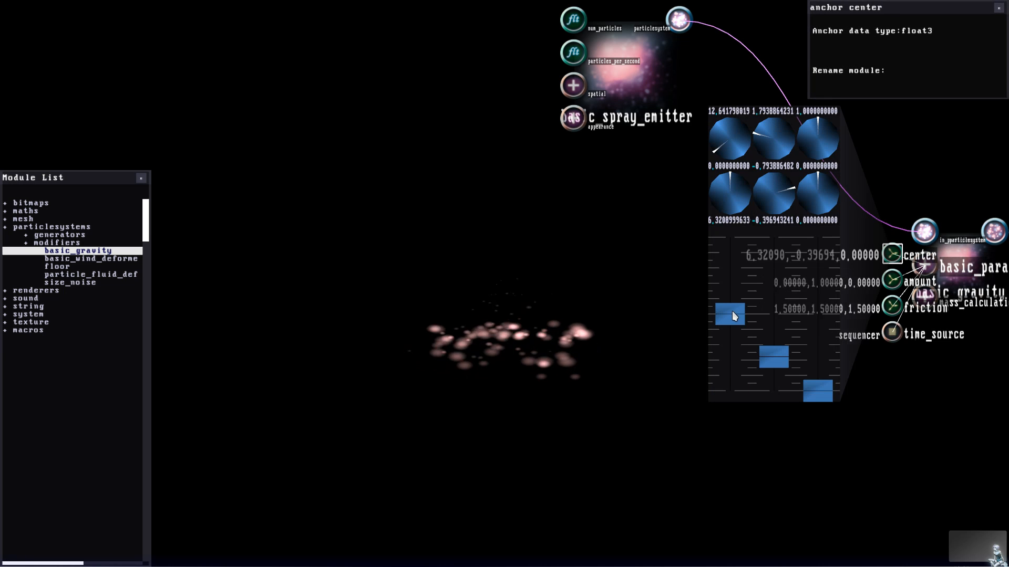
drag(733, 316, 734, 430)
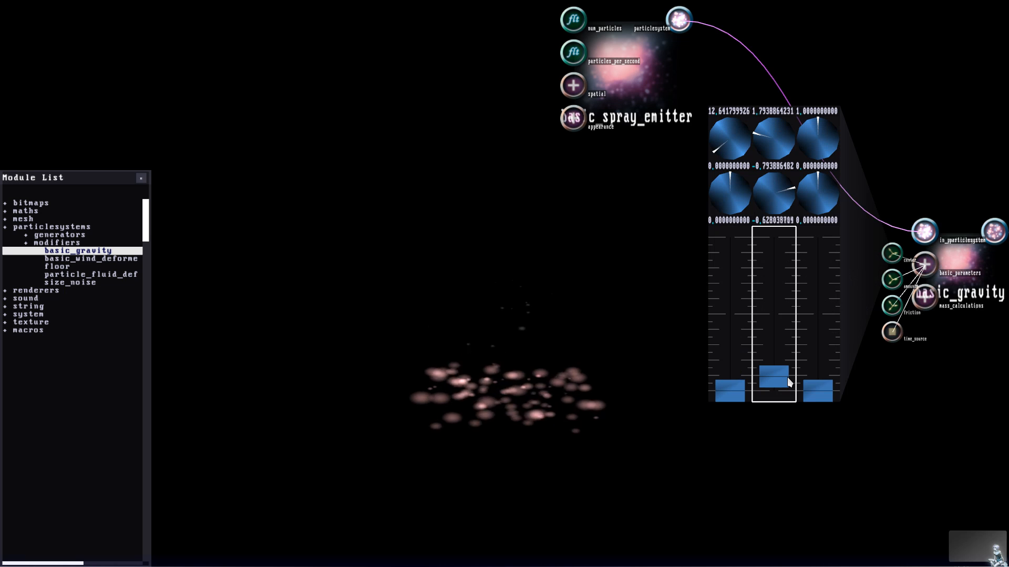
drag(815, 264, 783, 308)
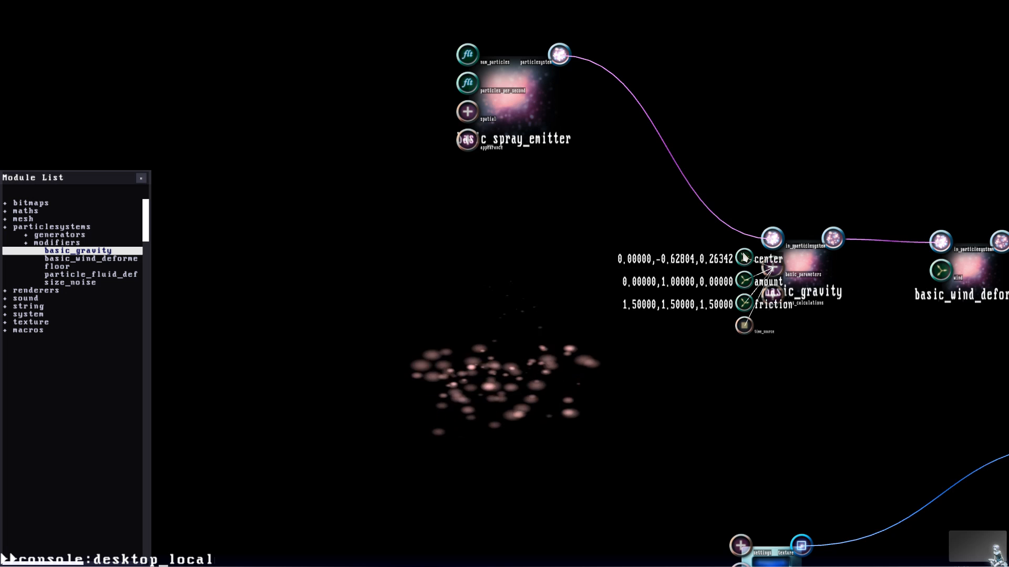
Step: Set basic_gravity's amount to 1 in x and z, matching y, and close its controls
click(745, 284)
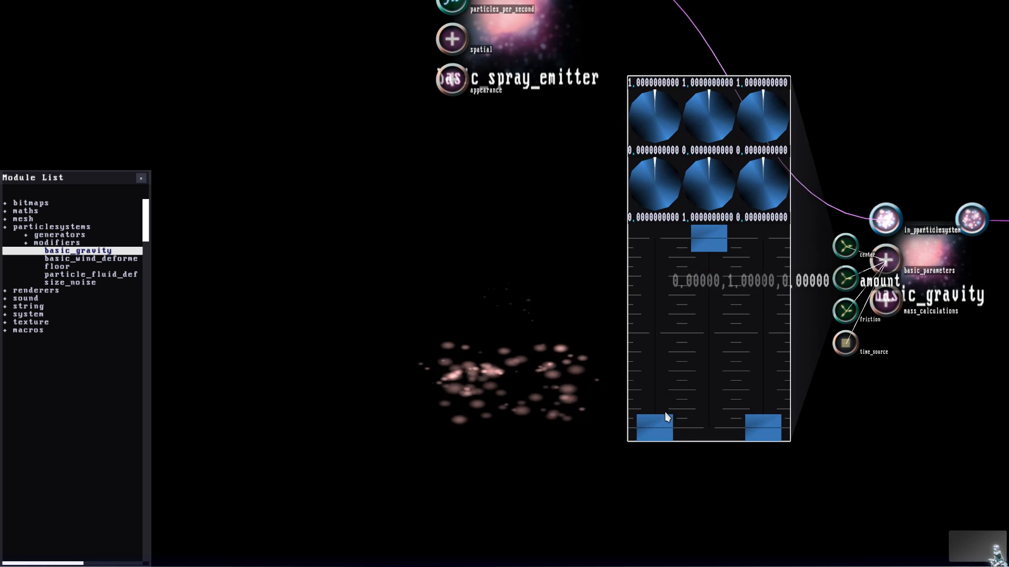
drag(661, 411, 676, 227)
drag(748, 235, 748, 232)
click(845, 281)
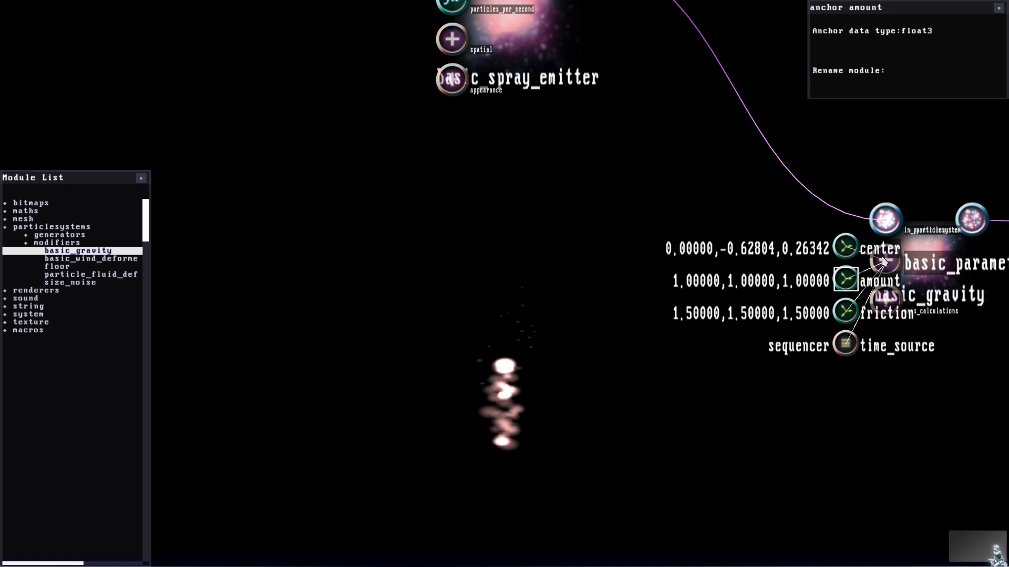
Step: Vary the x component of basic_gravity's center between 0 and 1, ending at 0, and close the controls and basic parameters
click(843, 248)
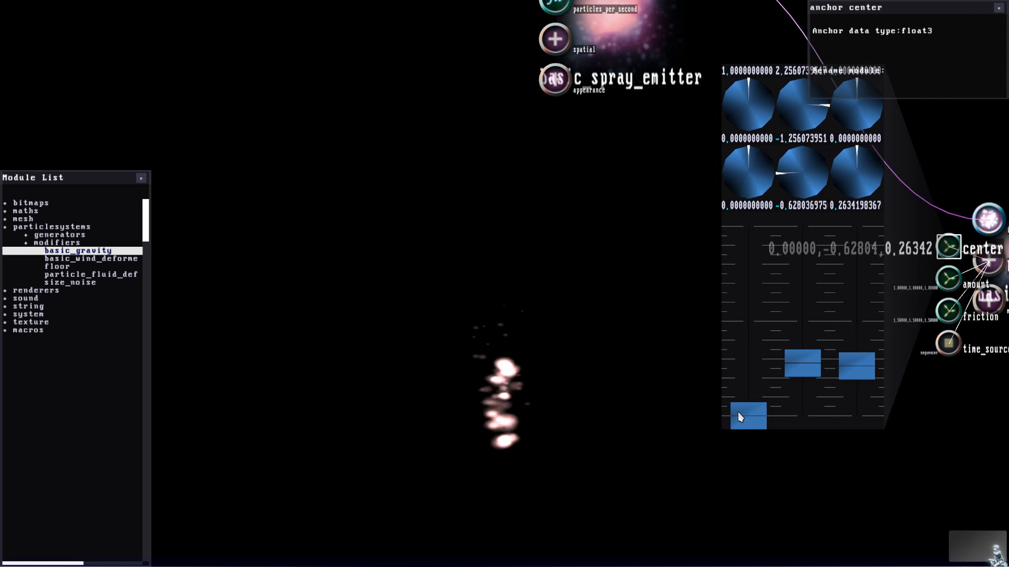
drag(738, 412, 748, 171)
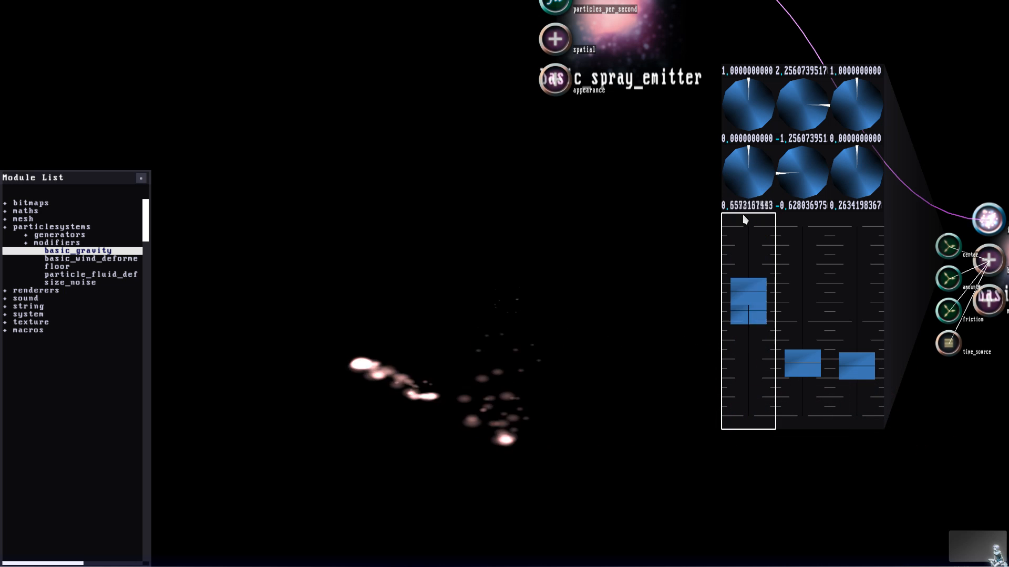
drag(744, 219, 734, 429)
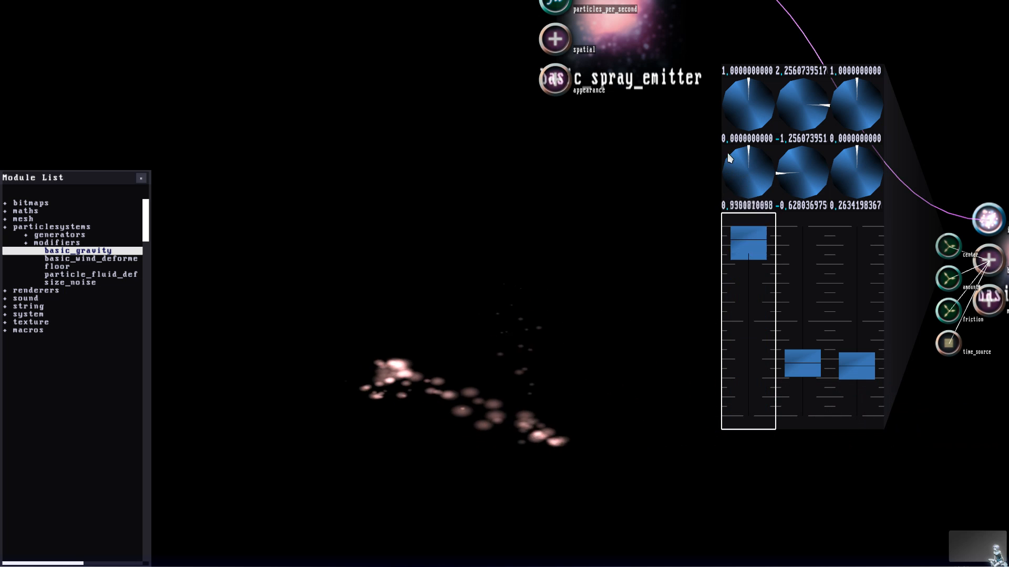
drag(720, 310, 722, 441)
scroll(717, 475, down, 3)
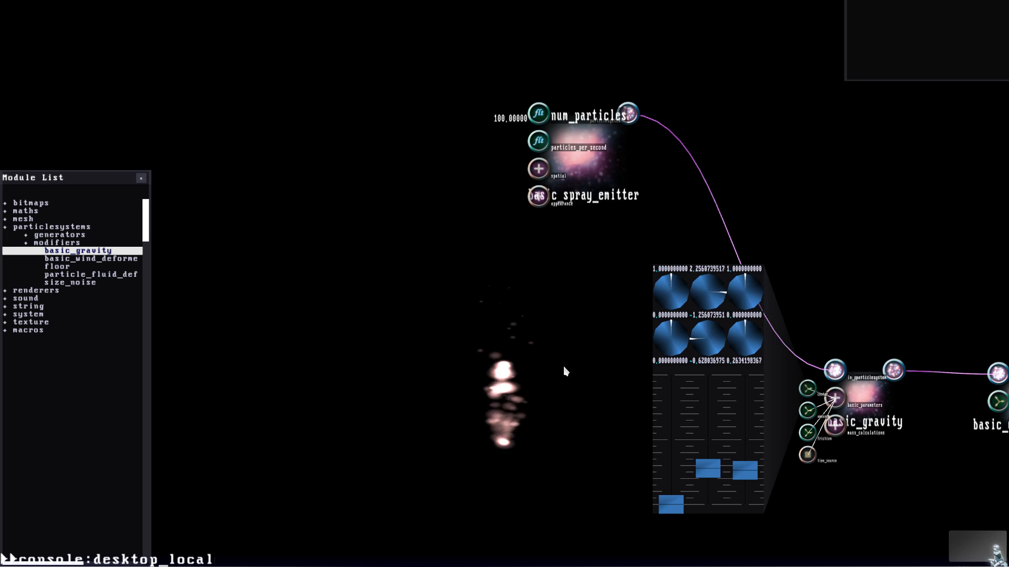
scroll(564, 369, up, 2)
scroll(725, 387, down, 3)
drag(711, 387, 655, 367)
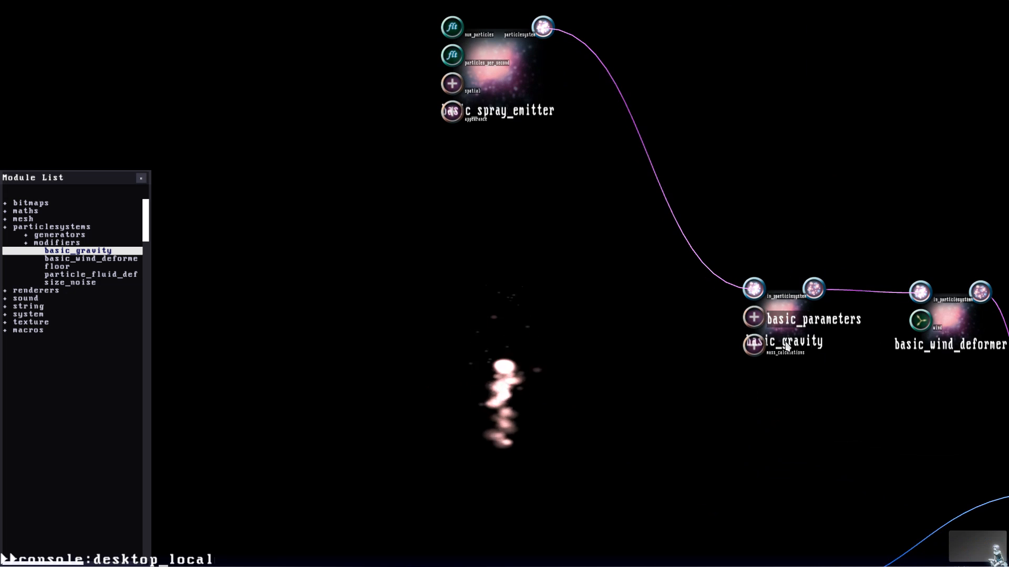
Step: Load the existing particlesystems_gravity project
scroll(661, 316, down, 2)
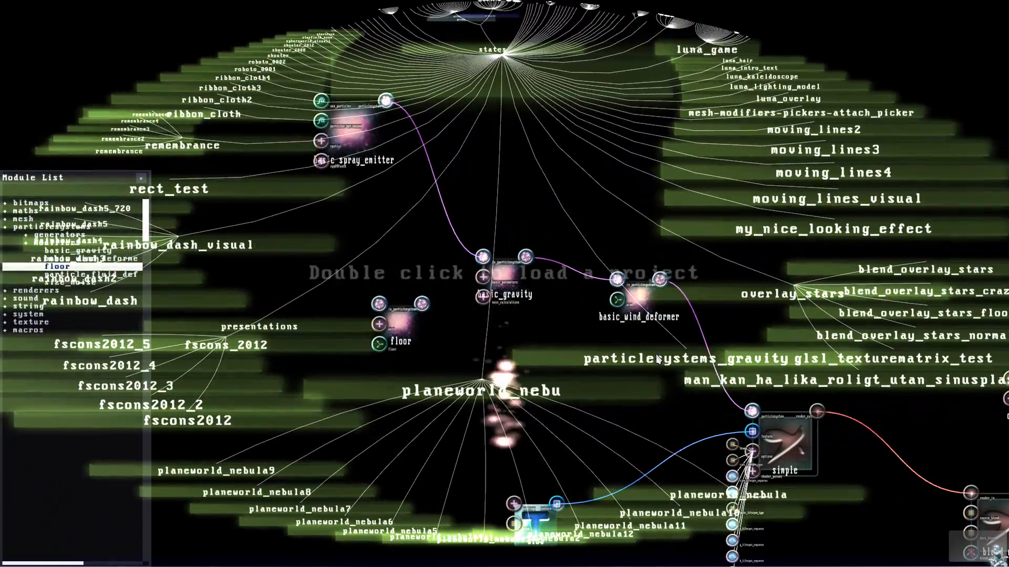
double_click(659, 359)
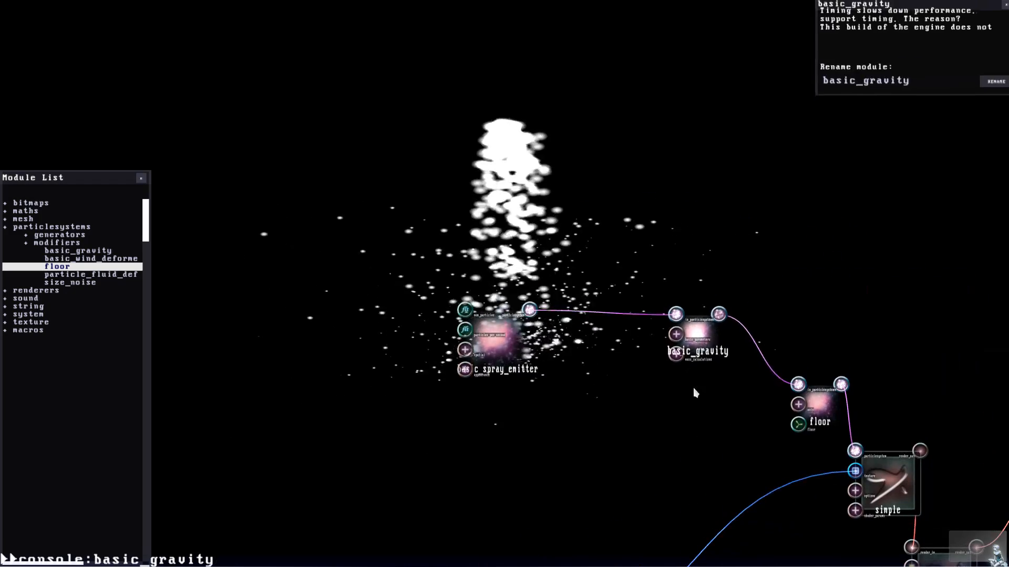
scroll(695, 392, up, 3)
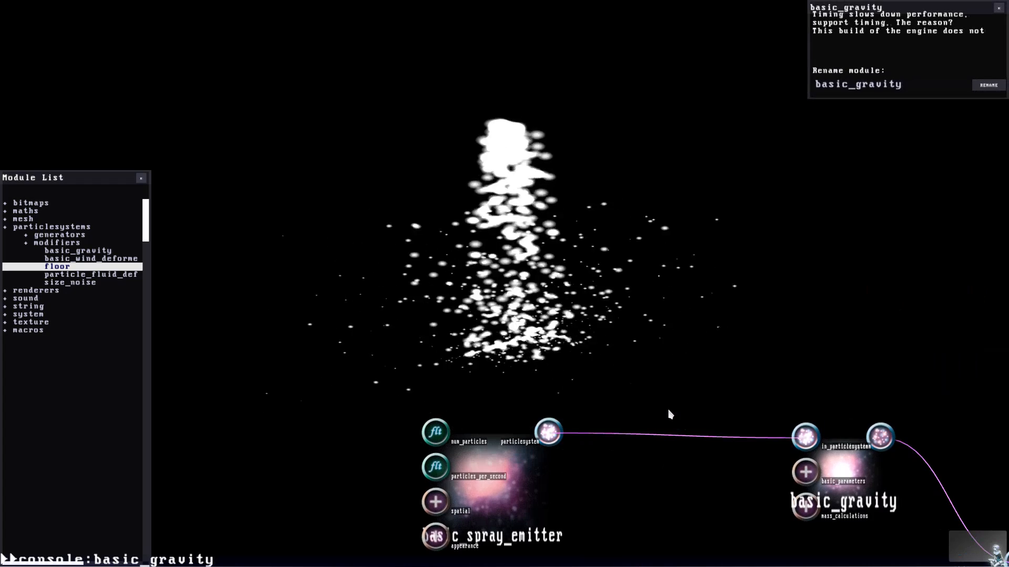
click(515, 359)
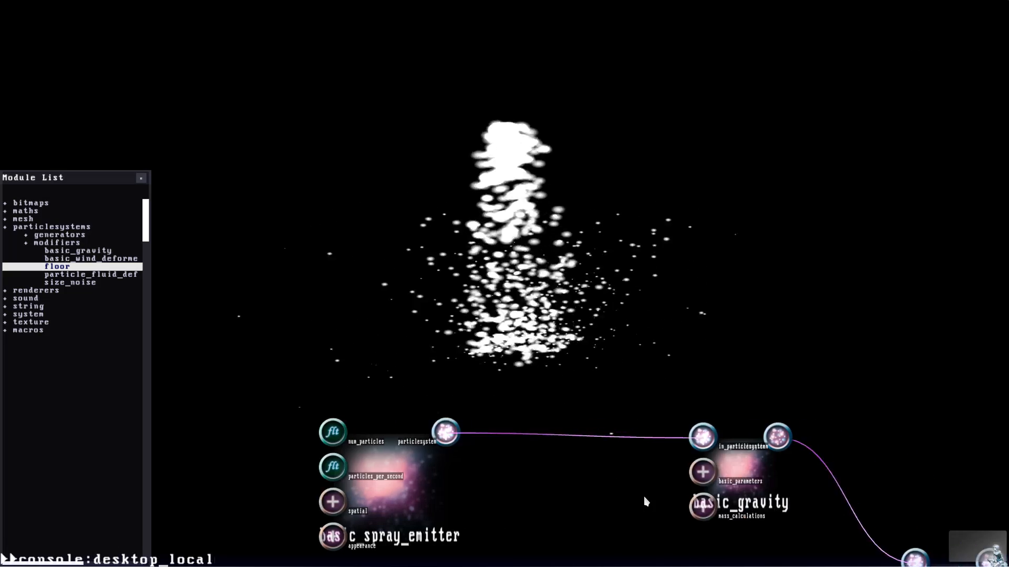
Step: Expand the axis settings of the floor modifier
drag(525, 192, 452, 125)
click(751, 344)
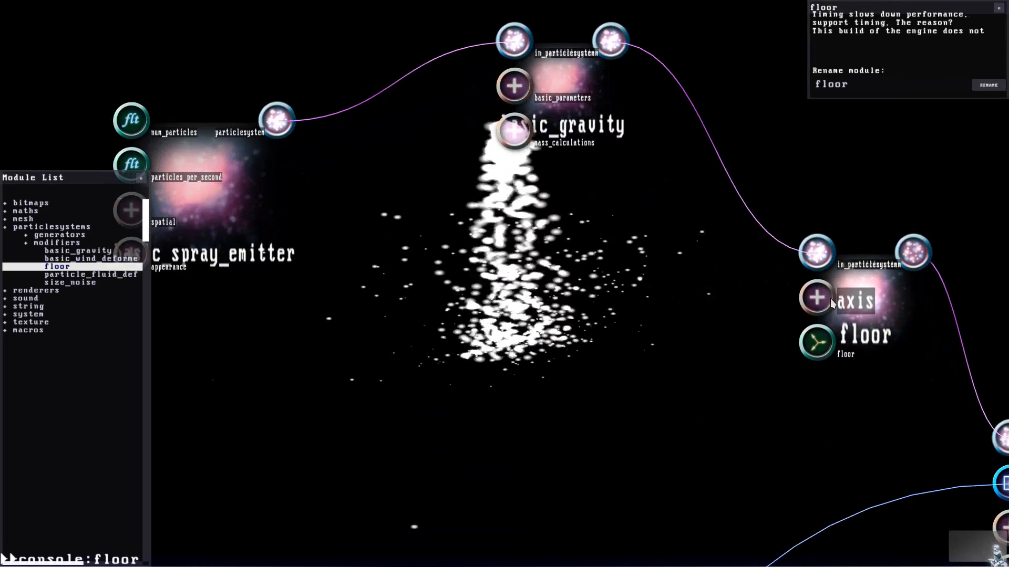
click(830, 298)
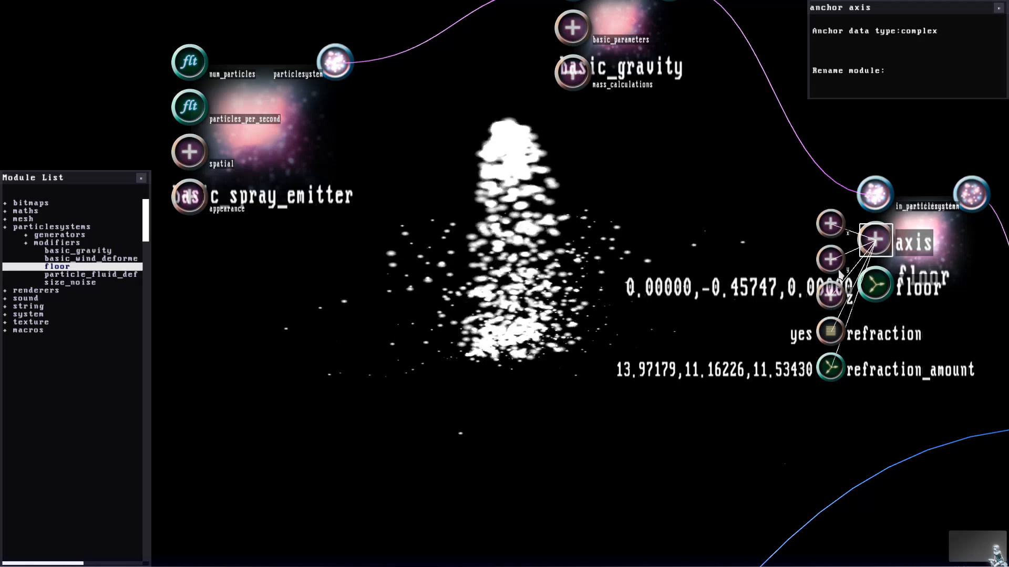
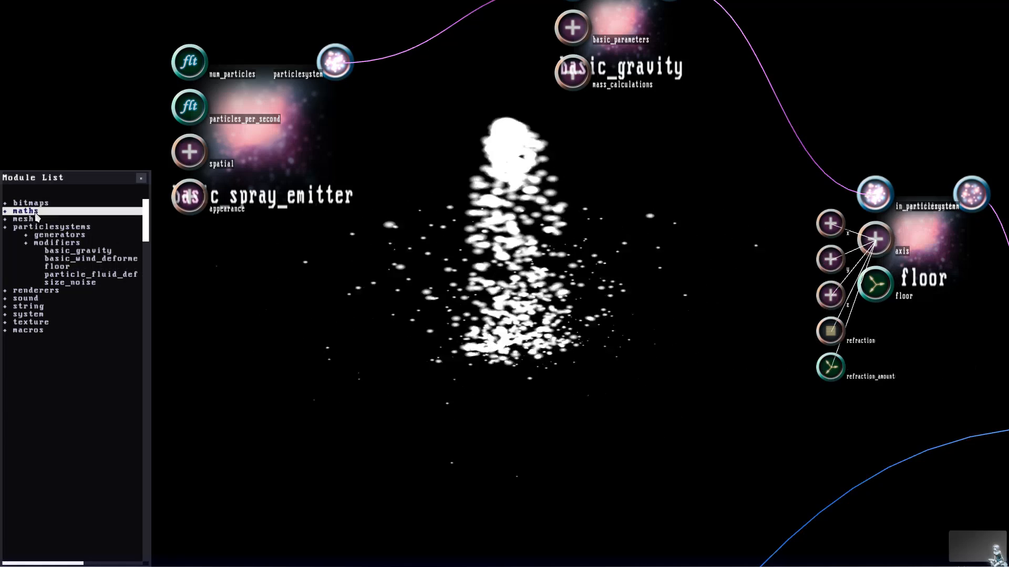
Step: Add a float_to_float3 converter and connect its result to the floor modifier's refraction_amount
click(6, 210)
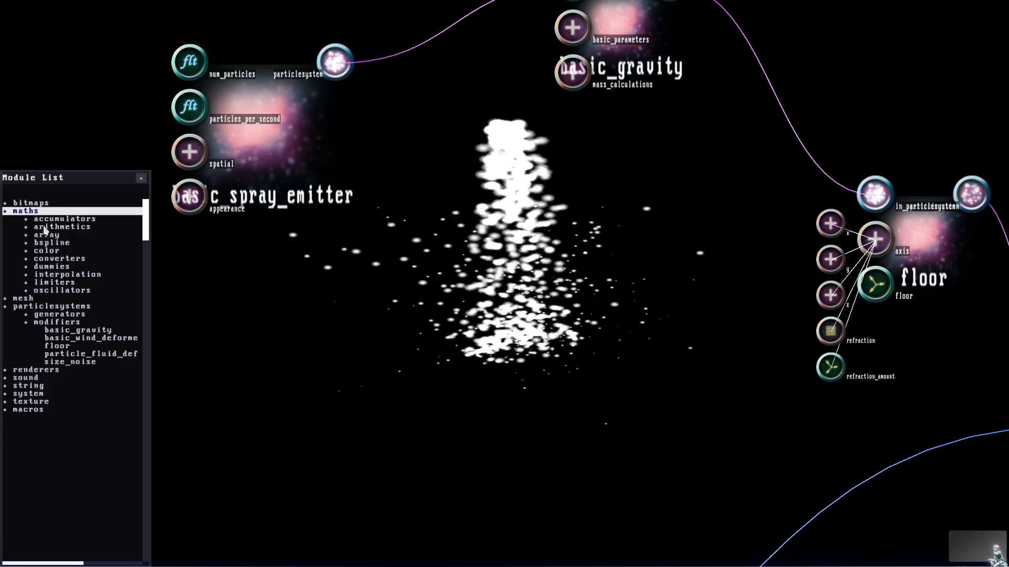
click(60, 259)
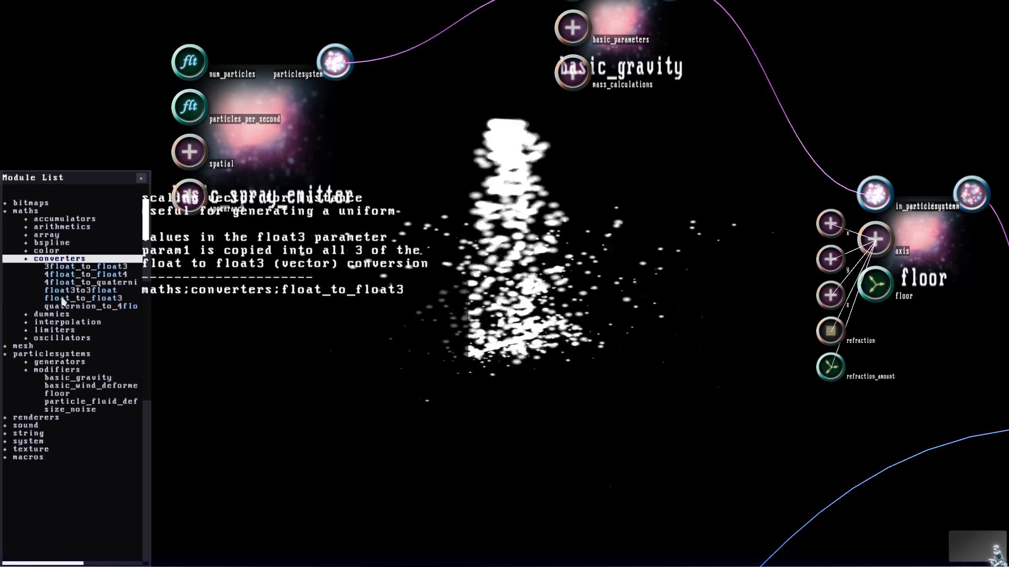
drag(552, 363, 568, 357)
drag(636, 313, 837, 371)
drag(582, 367, 649, 360)
drag(558, 374, 719, 316)
Step: Attach a slider with a maximum of about 10.62 to float_to_float3's param1 and vary its value, ending at 0
right_click(758, 251)
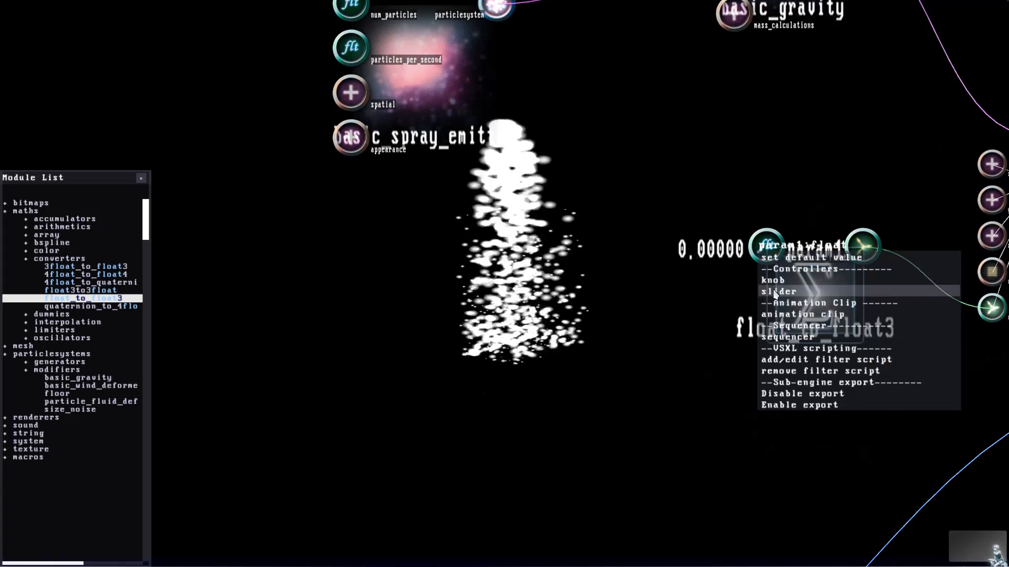
click(788, 283)
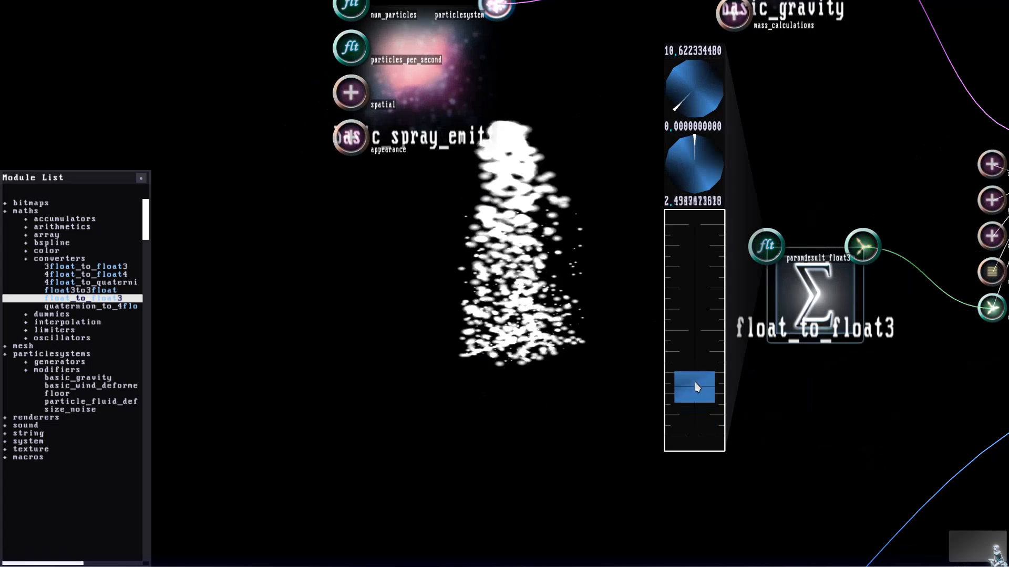
drag(709, 245, 708, 218)
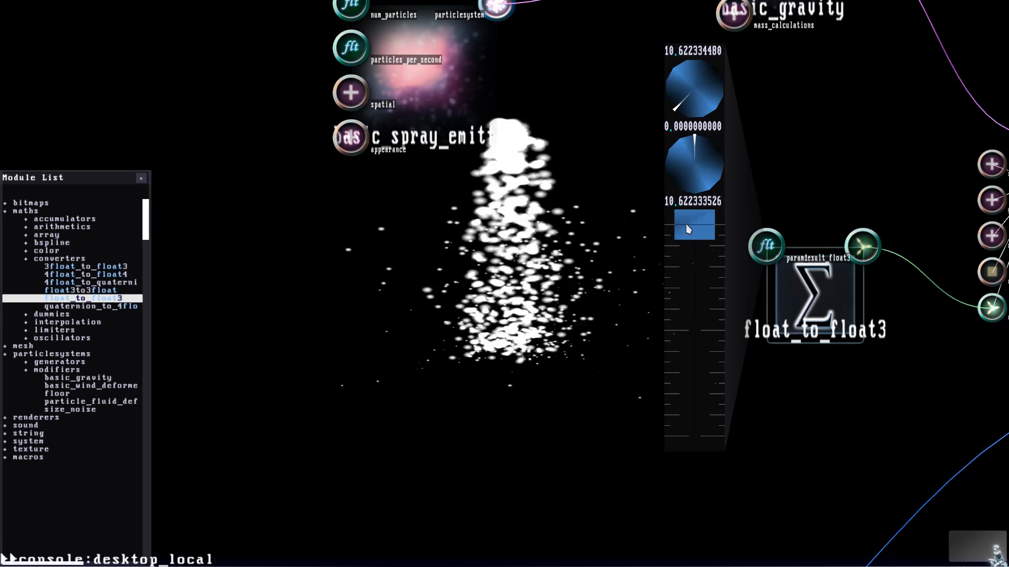
drag(685, 225, 690, 521)
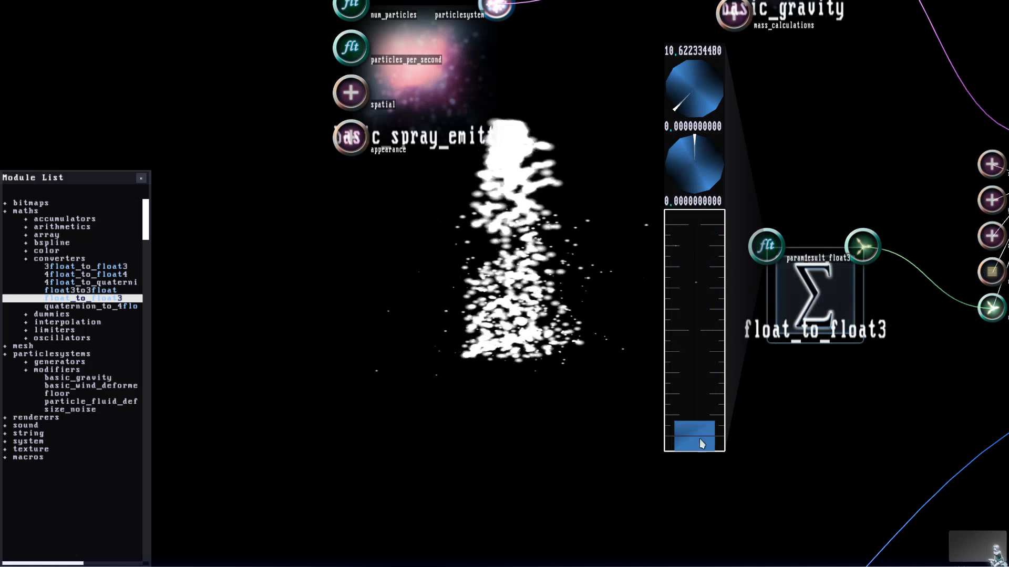
drag(701, 262, 700, 562)
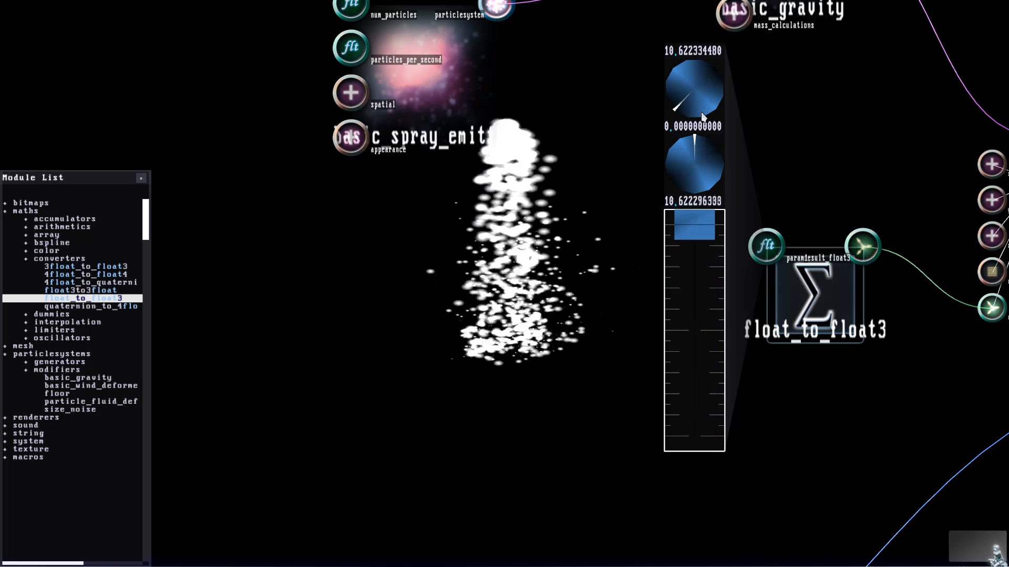
mouse_move(702, 485)
mouse_down()
mouse_move(702, 89)
mouse_move(700, 477)
mouse_up()
Step: Set the spray emitter's particles_per_second to about 1.52
drag(583, 311, 683, 388)
drag(541, 181, 742, 204)
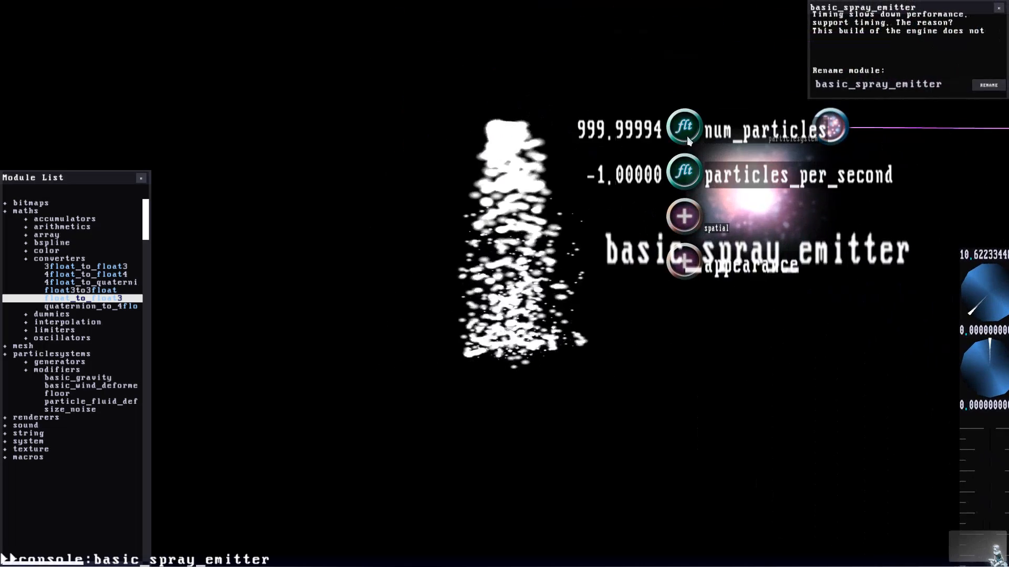
double_click(684, 171)
drag(612, 171, 613, 173)
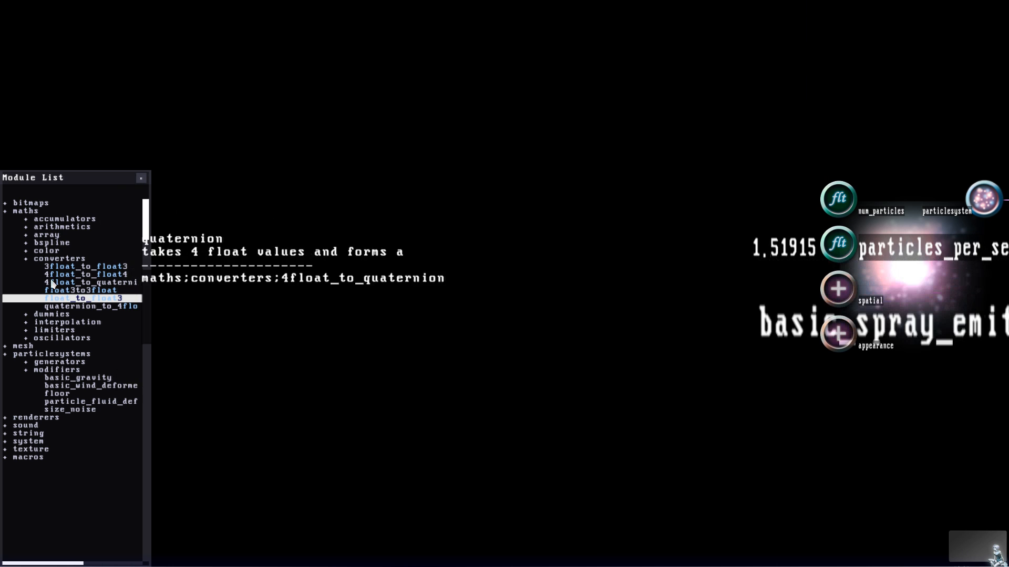
Step: Add a binary arithmetic mult module beside the spray emitter and set its param1 to 100
click(51, 228)
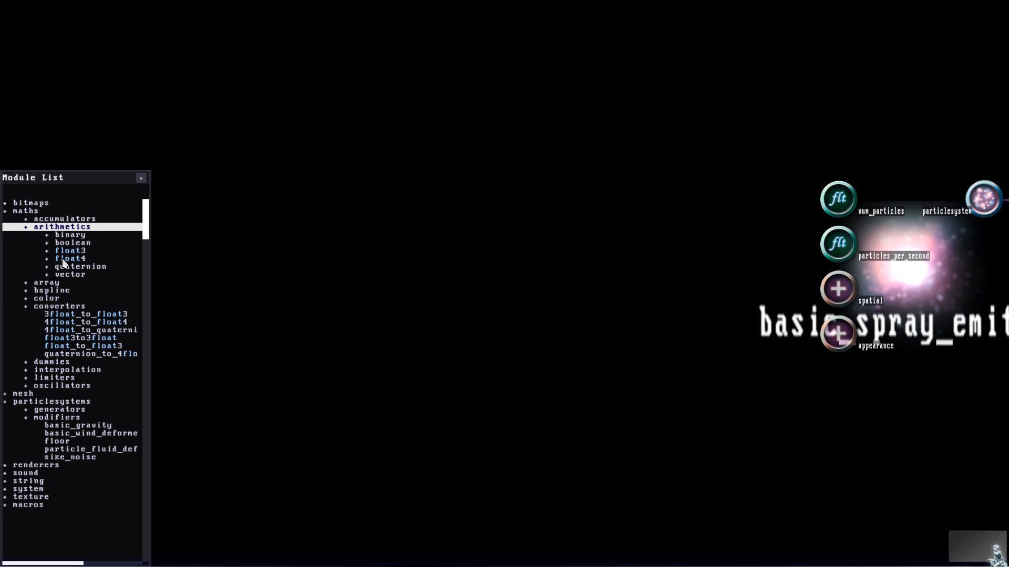
click(68, 236)
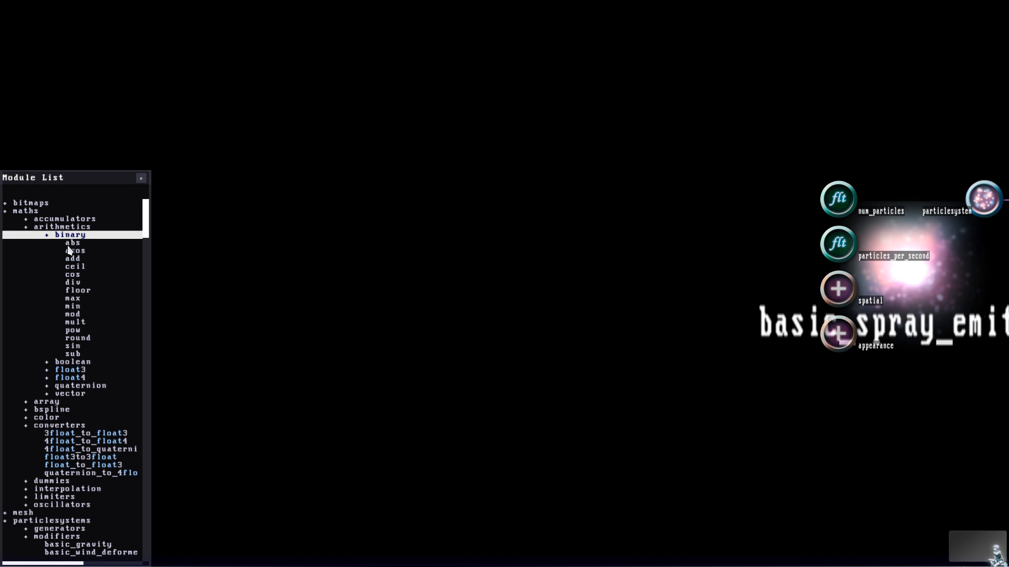
click(78, 322)
double_click(606, 203)
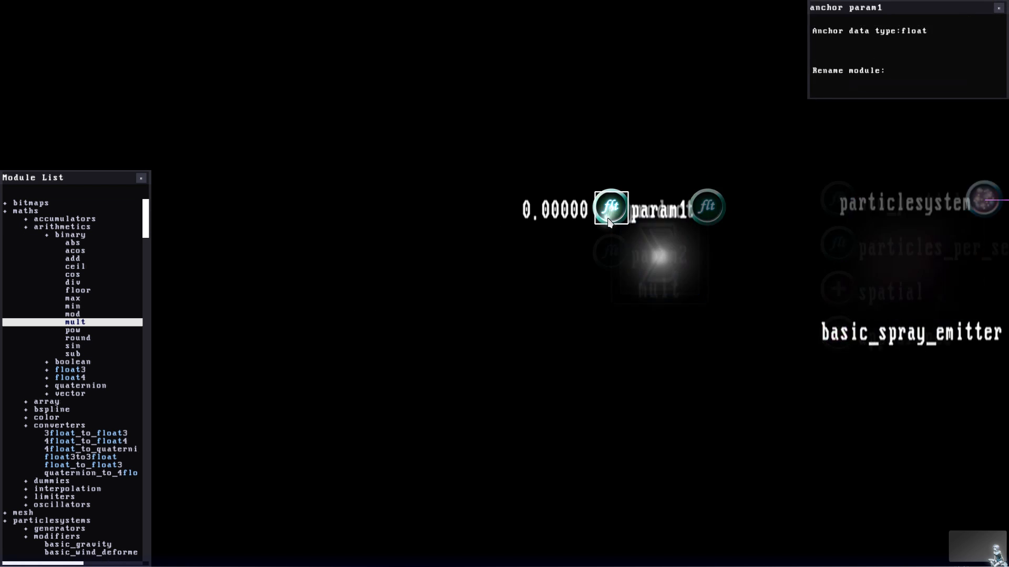
click(510, 172)
text(10)
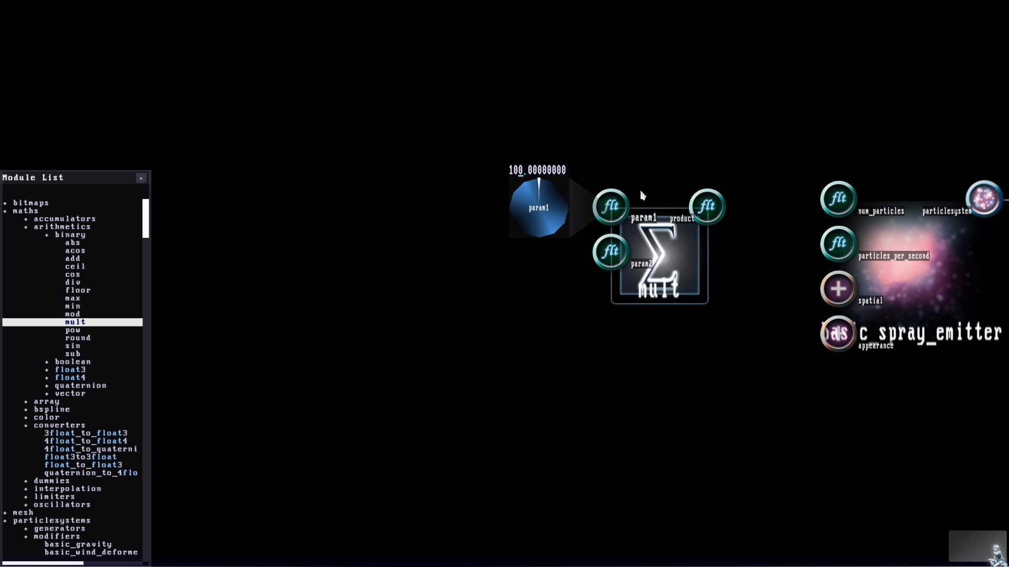
Step: Attach a slider to mult's param2 and connect mult's product to the spray emitter's particles_per_second
right_click(604, 250)
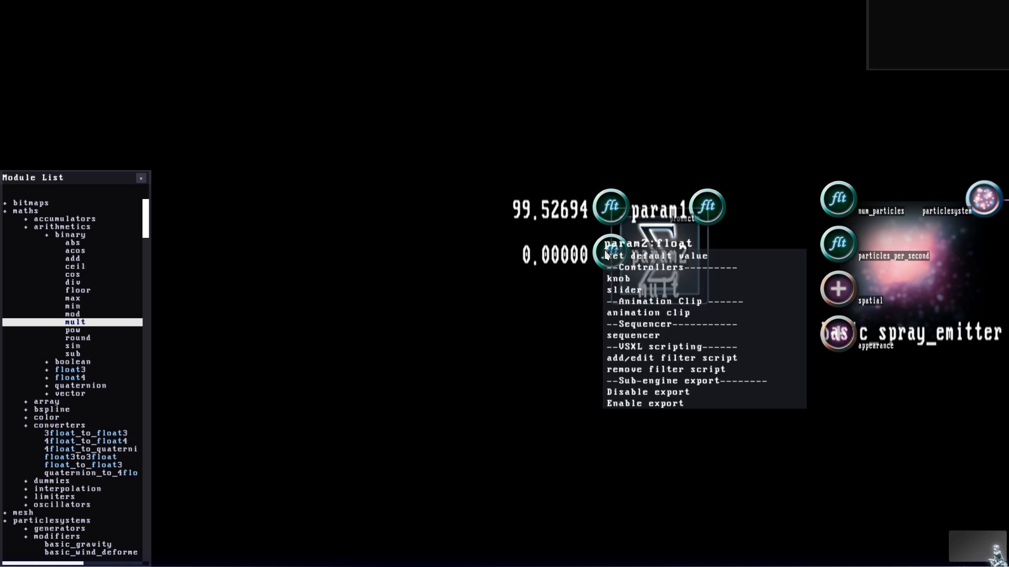
click(620, 288)
drag(850, 253, 706, 206)
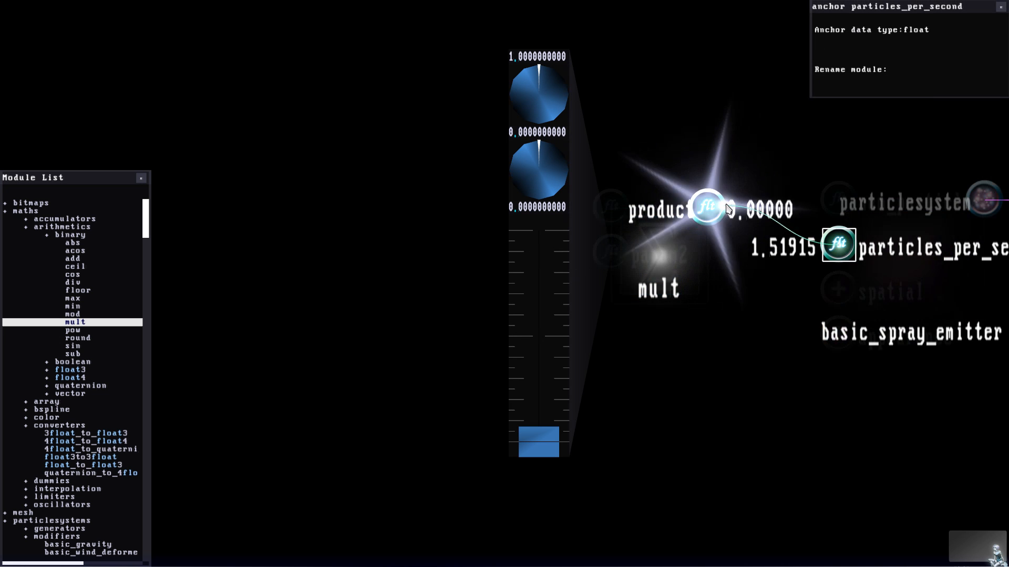
Step: Vary mult's param2 between 0 and 1 to change the emission rate, ending at 0
drag(704, 432, 710, 553)
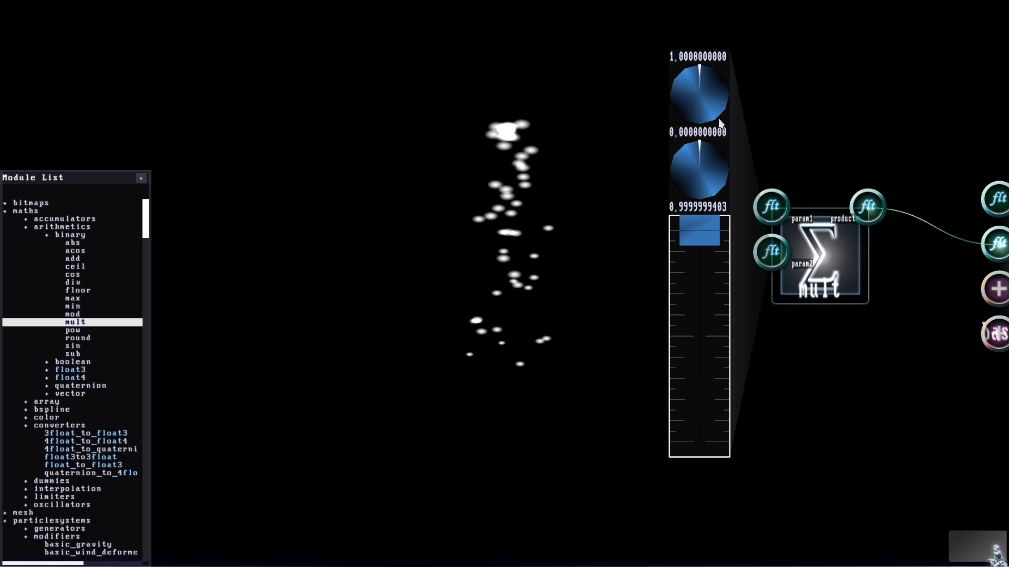
drag(719, 181, 718, 464)
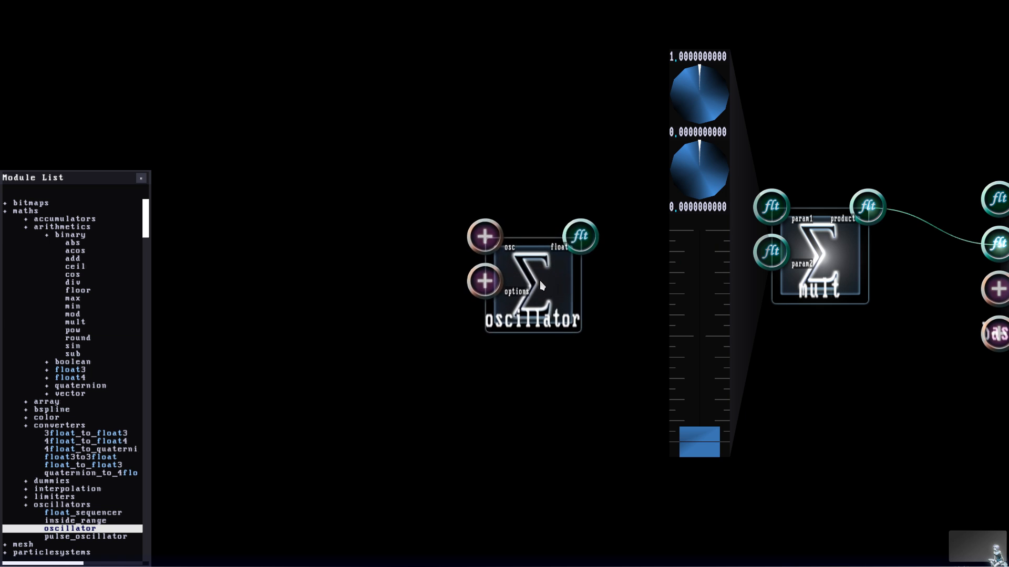
Step: Connect the oscillator's float output to mult's param2 in place of the slider, and reposition the spray emitter slightly
drag(581, 238, 770, 253)
click(552, 306)
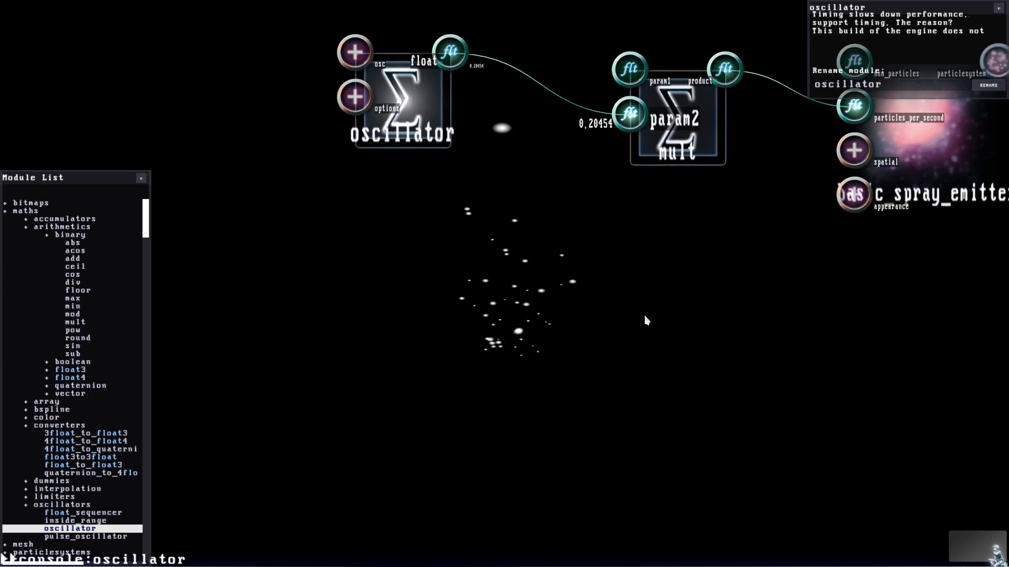
drag(723, 369, 773, 153)
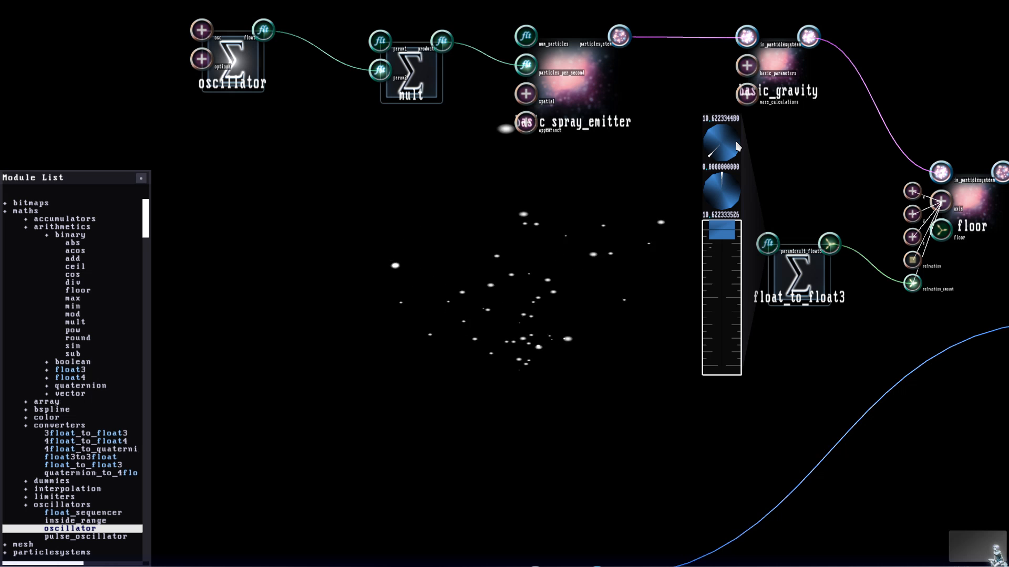
scroll(725, 174, down, 3)
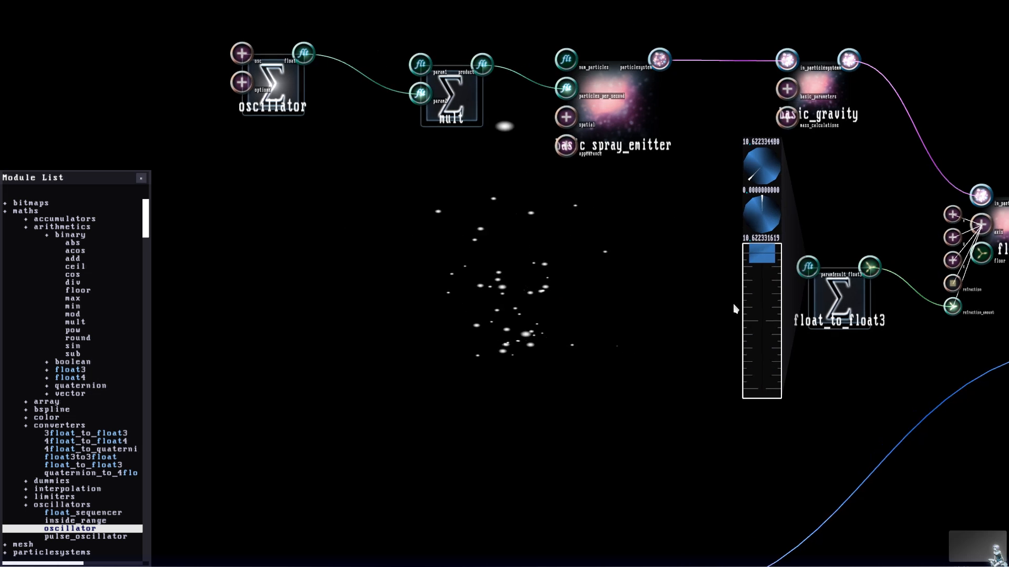
drag(575, 83, 589, 57)
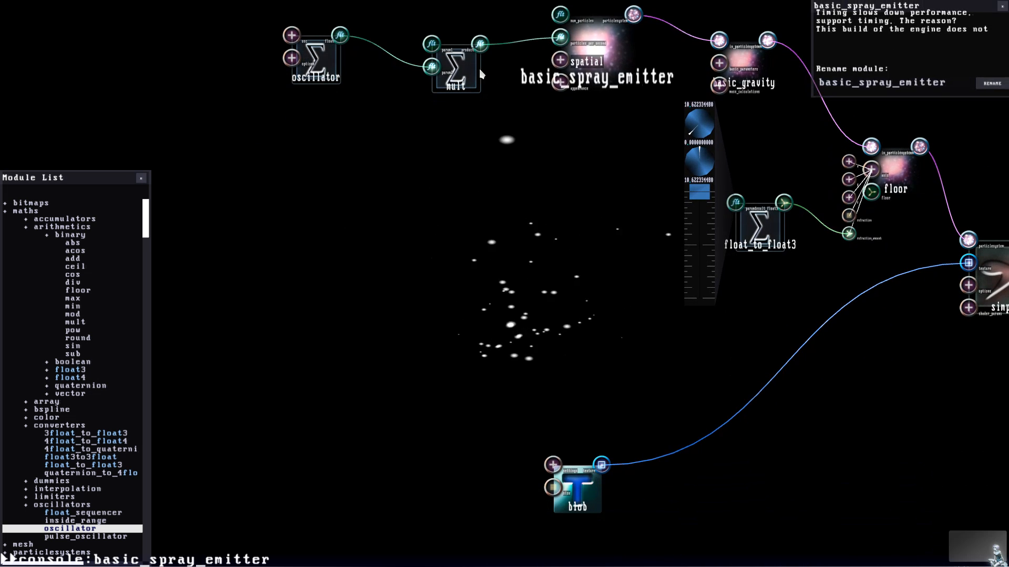
Step: Open the spray emitter's num_particles control and set mult's param1 to about 1000
scroll(574, 164, up, 5)
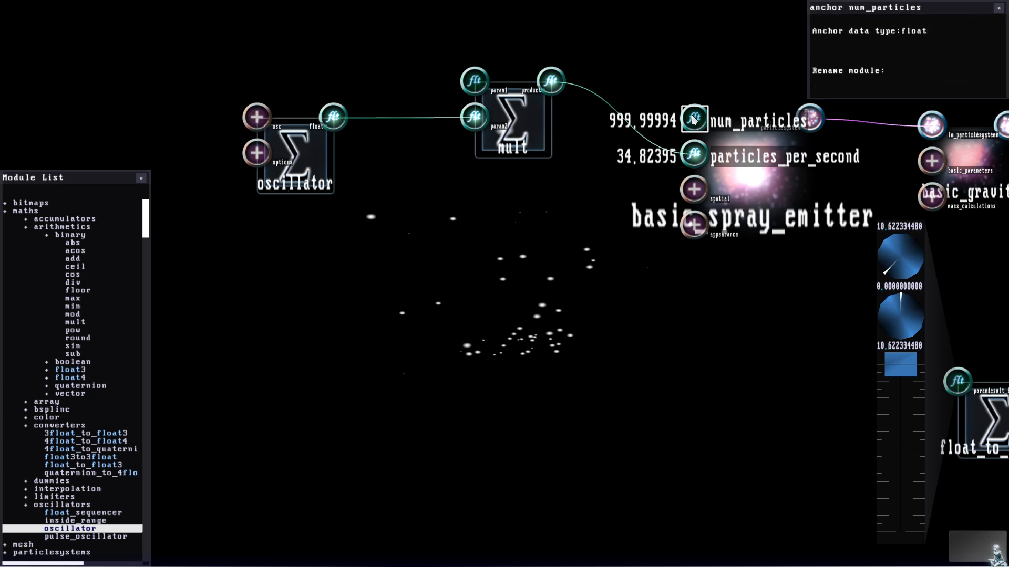
double_click(692, 119)
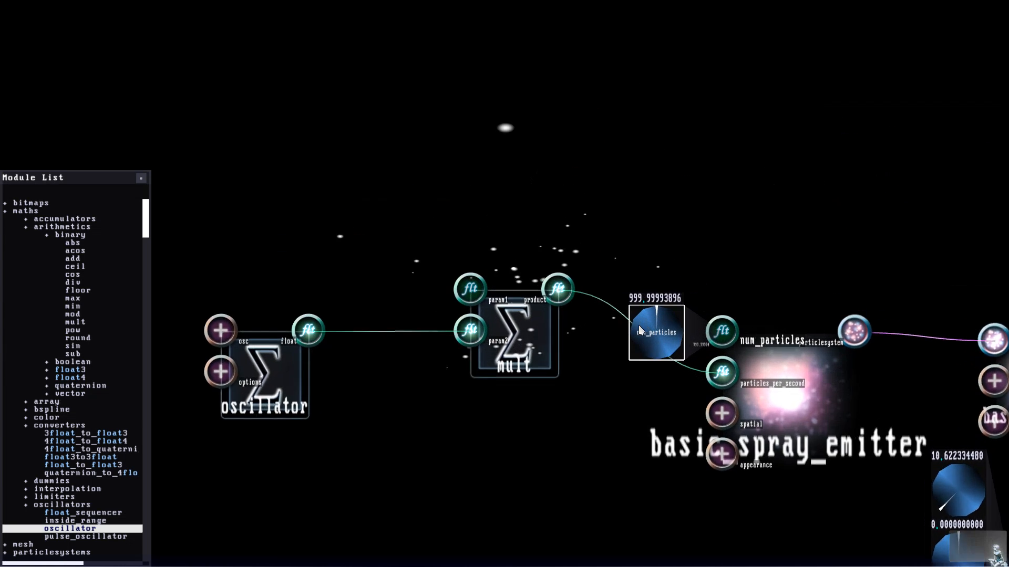
double_click(550, 296)
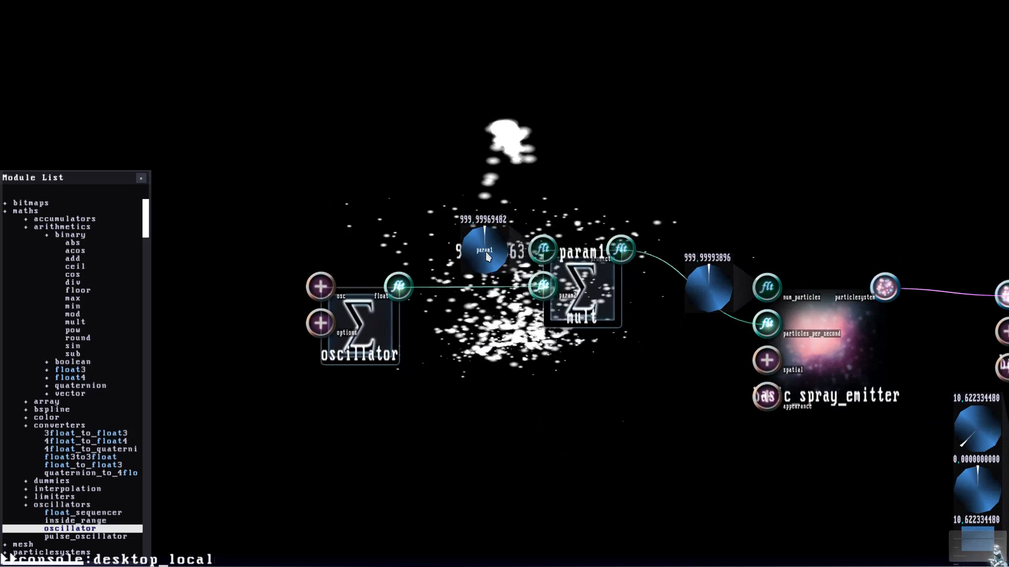
drag(584, 304, 579, 274)
drag(678, 342, 618, 282)
drag(790, 268, 806, 242)
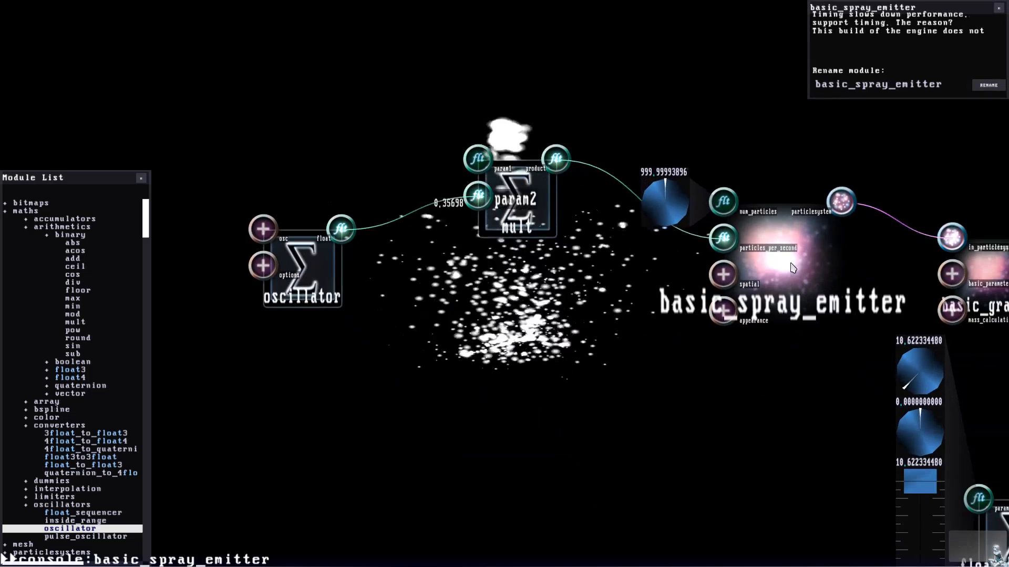
Step: Move the float_to_float3 module farther away from the floor module
scroll(792, 268, down, 3)
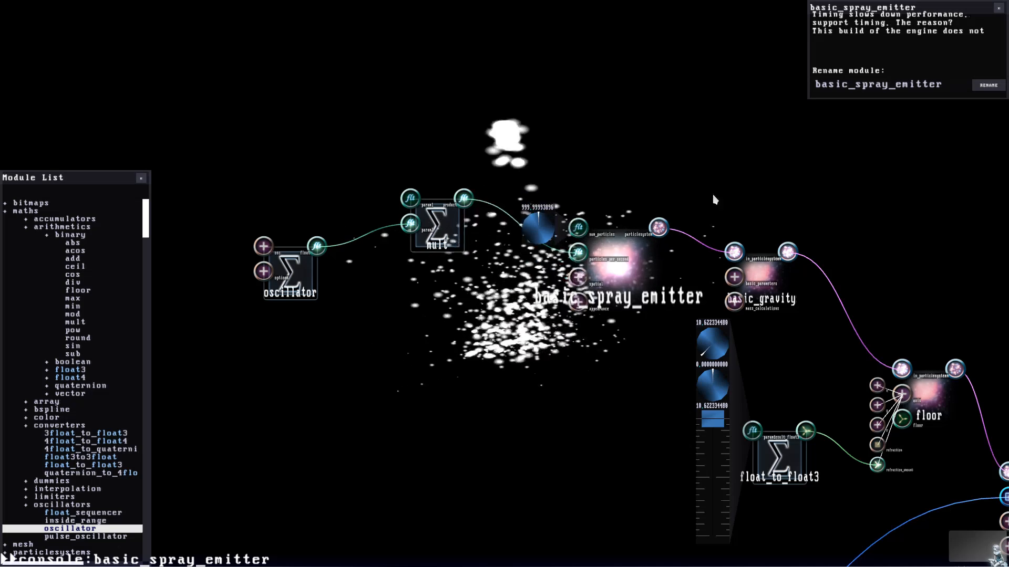
scroll(690, 360, down, 3)
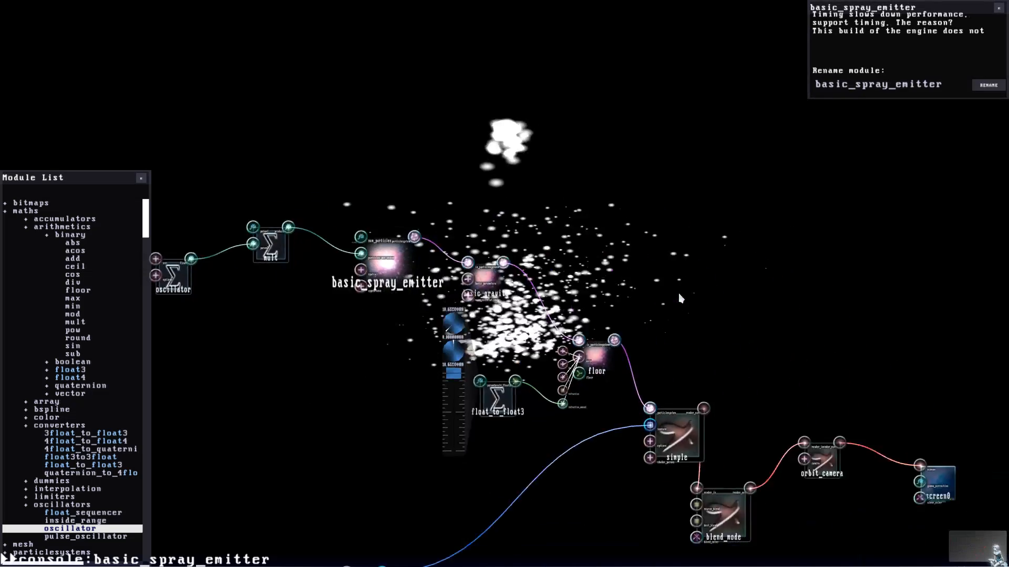
scroll(649, 442, up, 3)
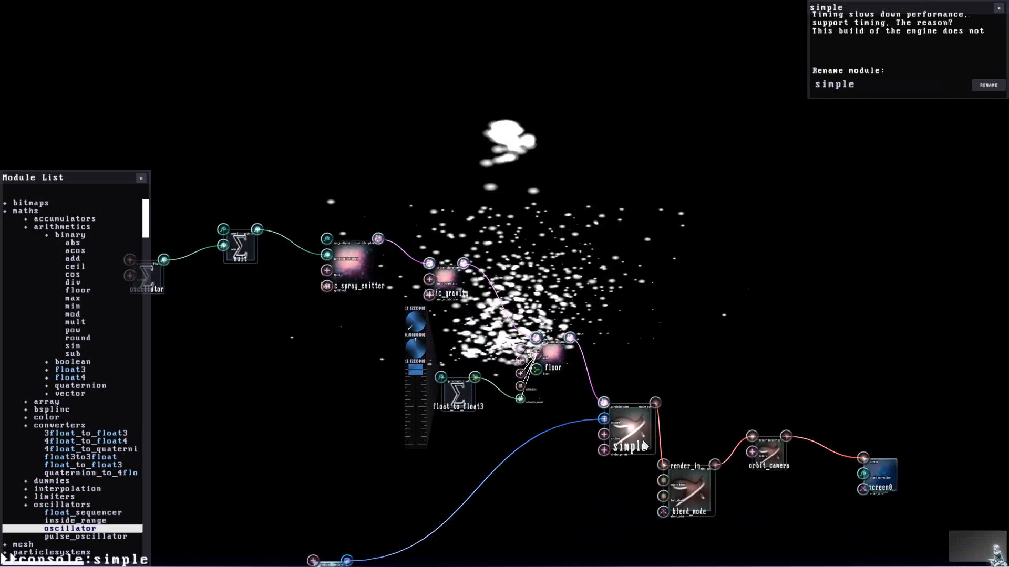
scroll(648, 440, up, 3)
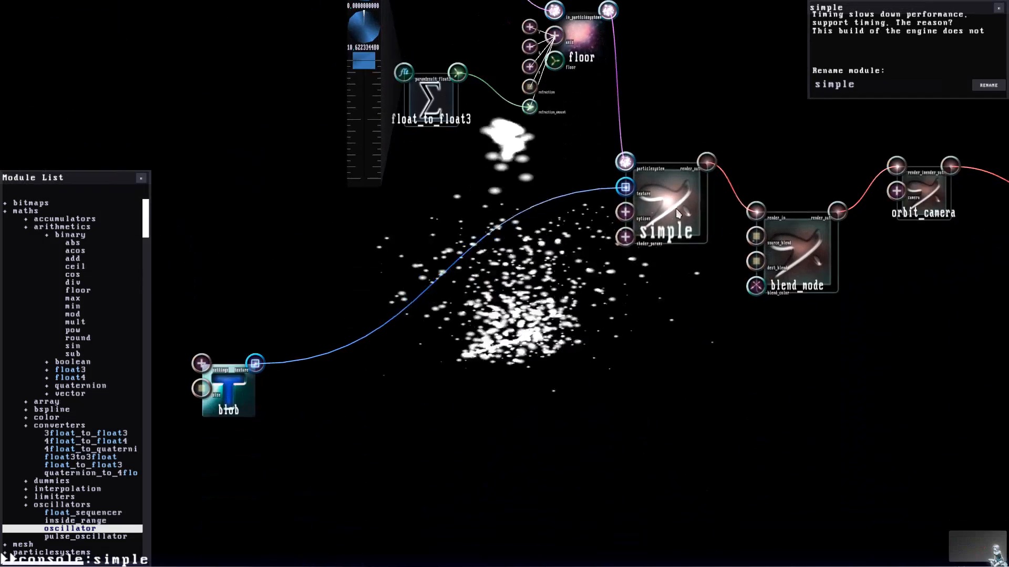
drag(677, 319, 687, 293)
click(419, 134)
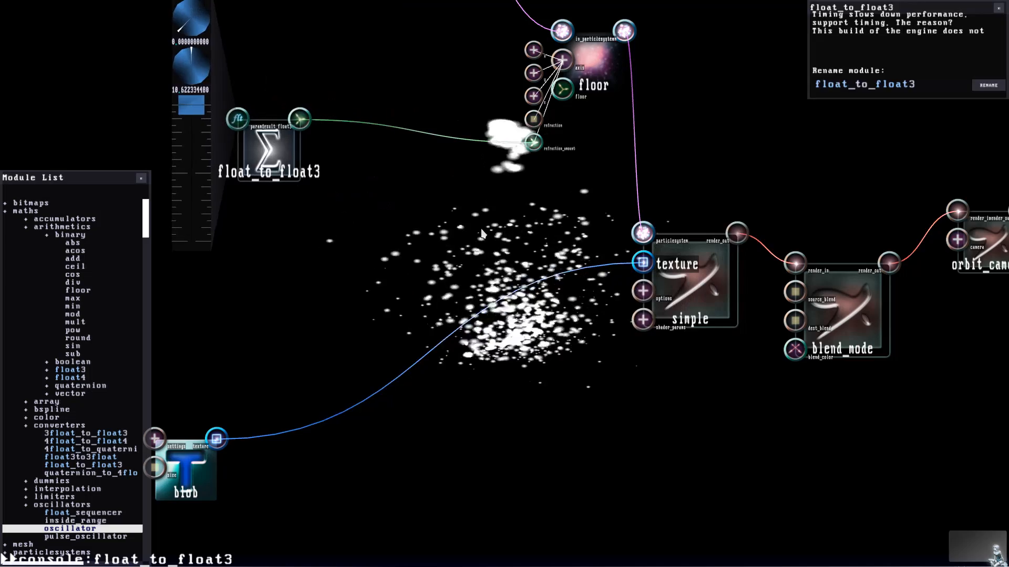
Step: Close float_to_float3's slider and collapse the floor module's axis group to tidy the module chain
drag(407, 210, 684, 553)
scroll(475, 302, up, 3)
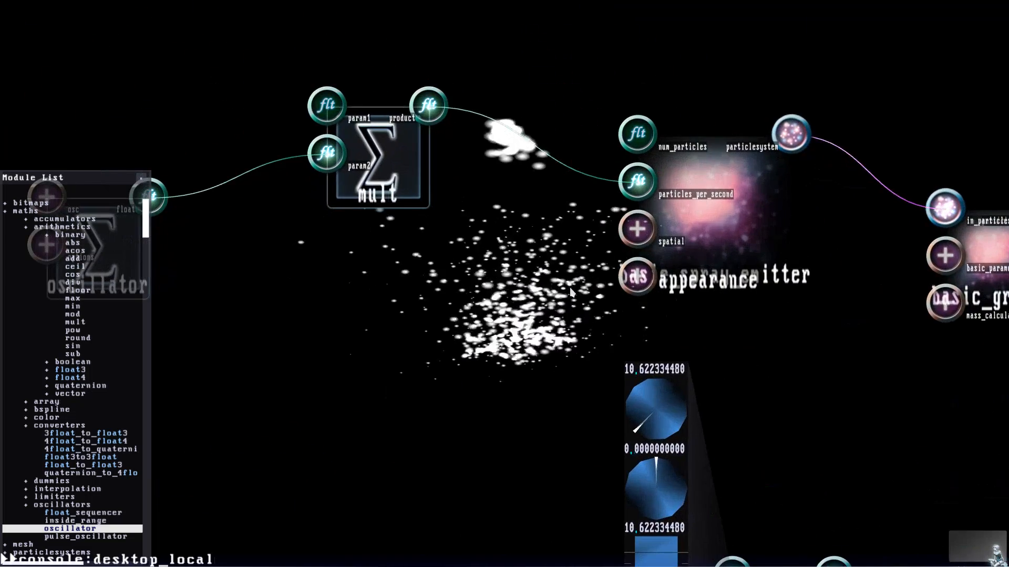
click(683, 237)
scroll(644, 241, down, 3)
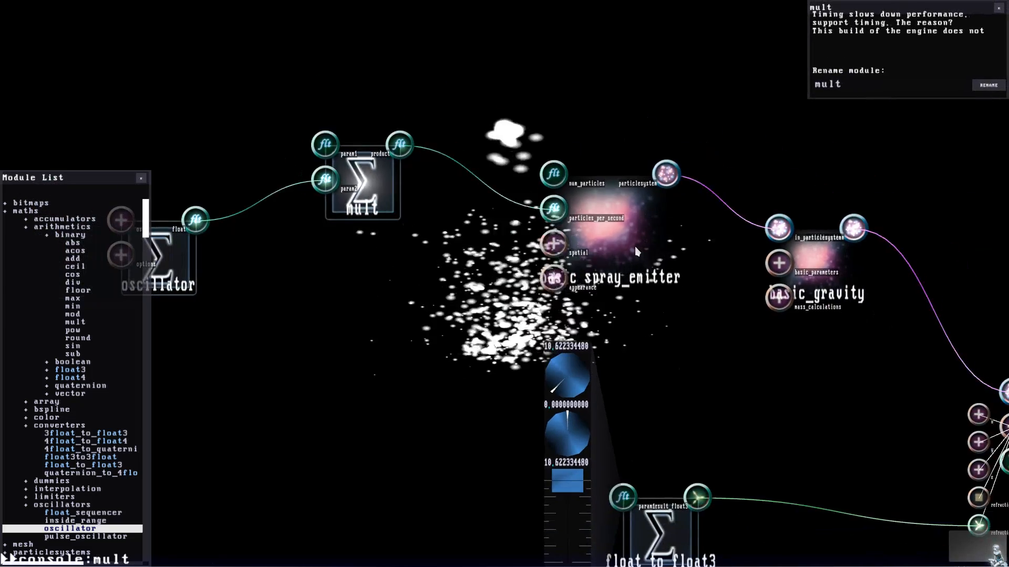
drag(684, 361, 665, 440)
drag(956, 376, 723, 432)
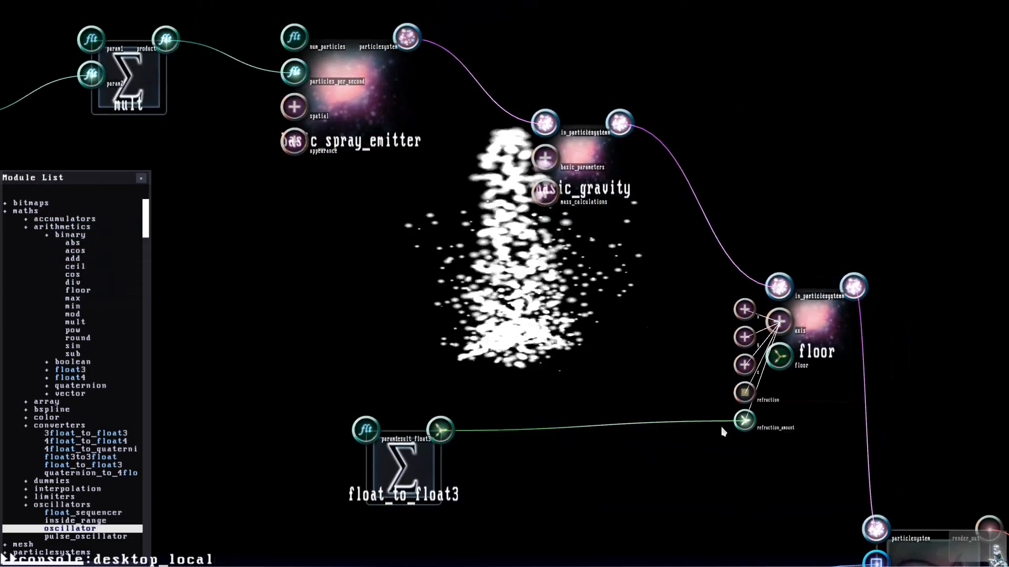
click(779, 328)
drag(811, 334, 745, 373)
click(656, 219)
scroll(656, 218, down, 3)
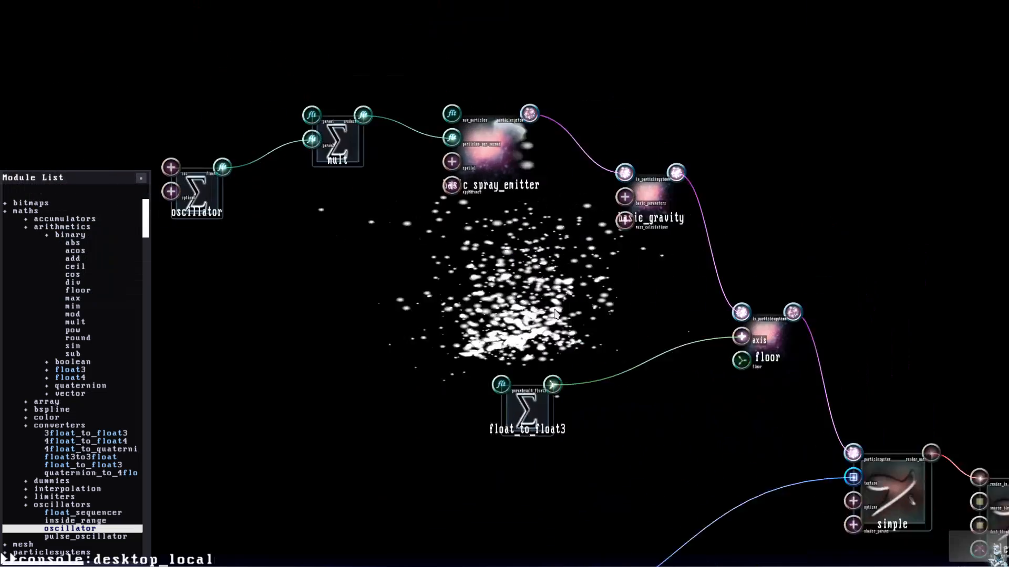
Step: Shift the orbit_camera, blend_mode and simple modules along the chain to make room between the renderers
scroll(555, 314, up, 1)
key(Down)
key(Right)
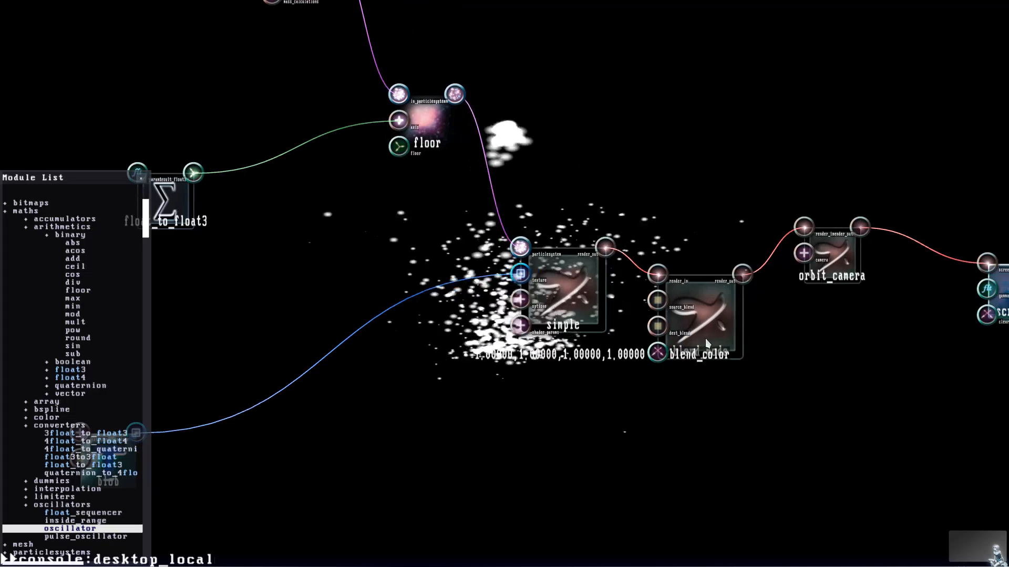
drag(834, 256, 893, 255)
drag(701, 316, 868, 323)
drag(574, 296, 638, 296)
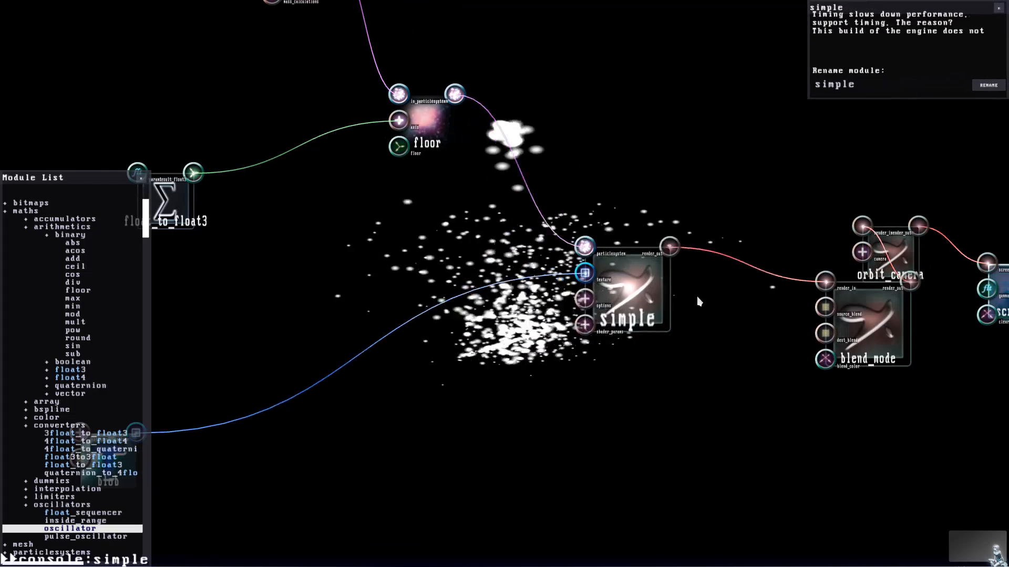
Step: Disconnect the simple renderer from the floor module's particle system and from blend_mode
scroll(699, 301, up, 2)
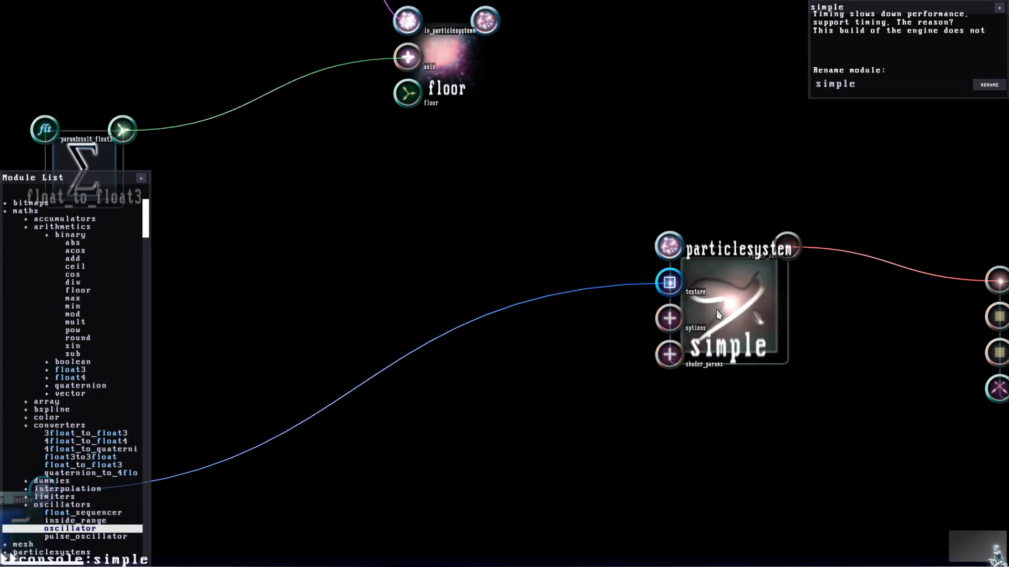
drag(718, 315, 679, 325)
right_click(854, 270)
click(868, 273)
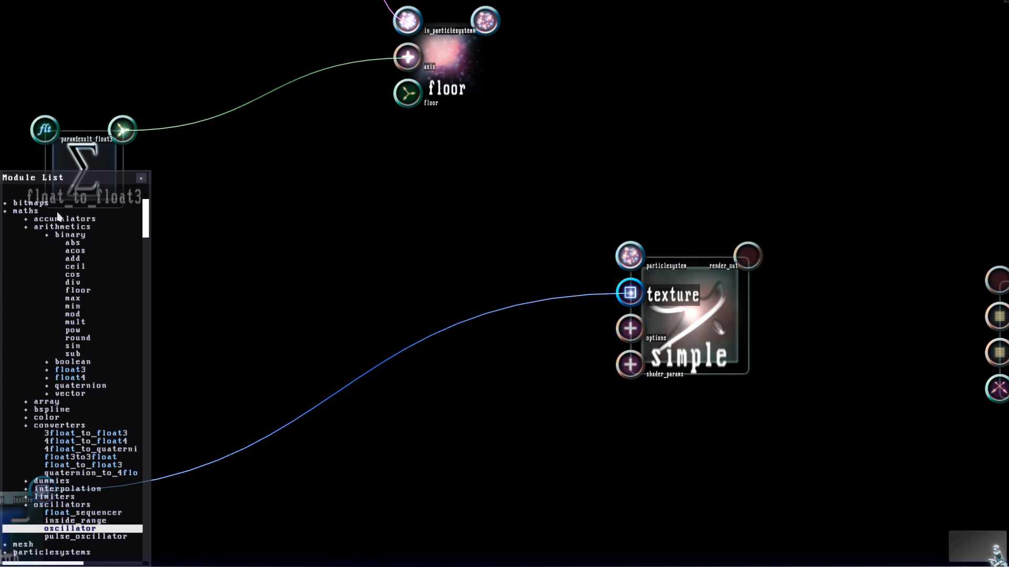
Step: Add a render_particlesystem_ext module from the particlesystems renderers and place it between simple and blend_mode
click(41, 212)
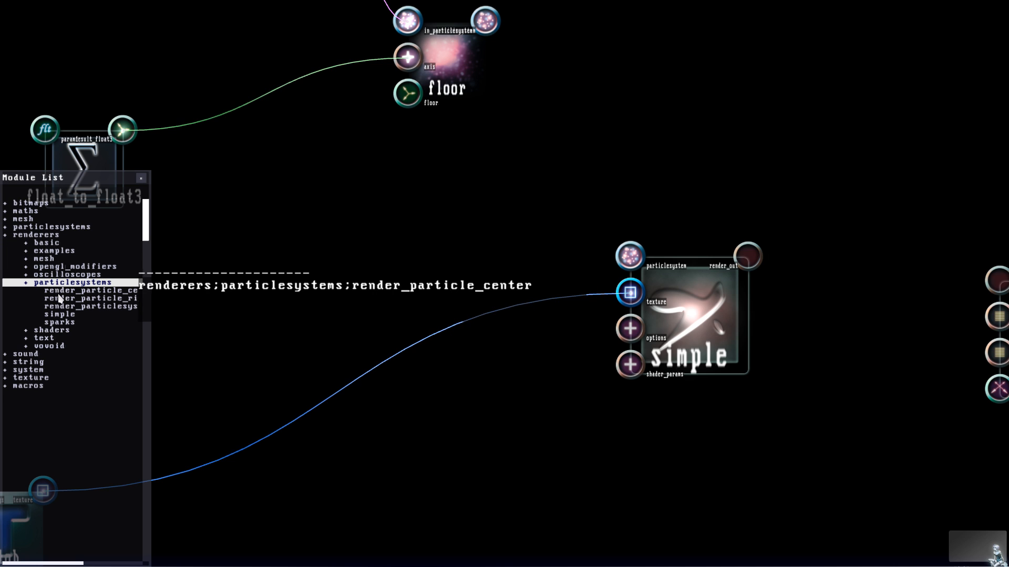
click(299, 293)
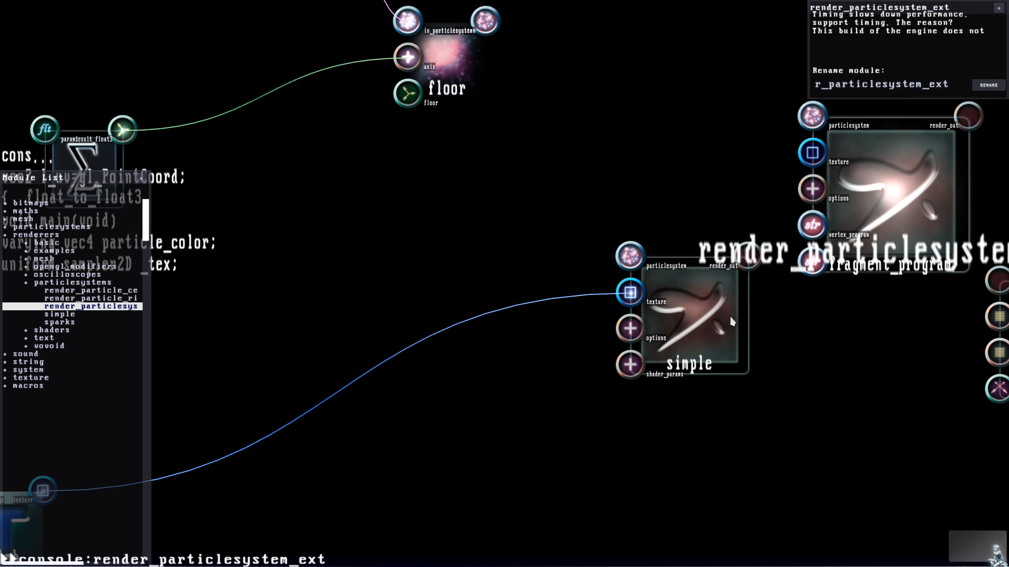
drag(730, 318, 533, 319)
drag(919, 239, 818, 319)
Step: Connect the floor's particle system to render_particlesystem_ext and its render_out to blend_mode's render_in
key(e)
key(w)
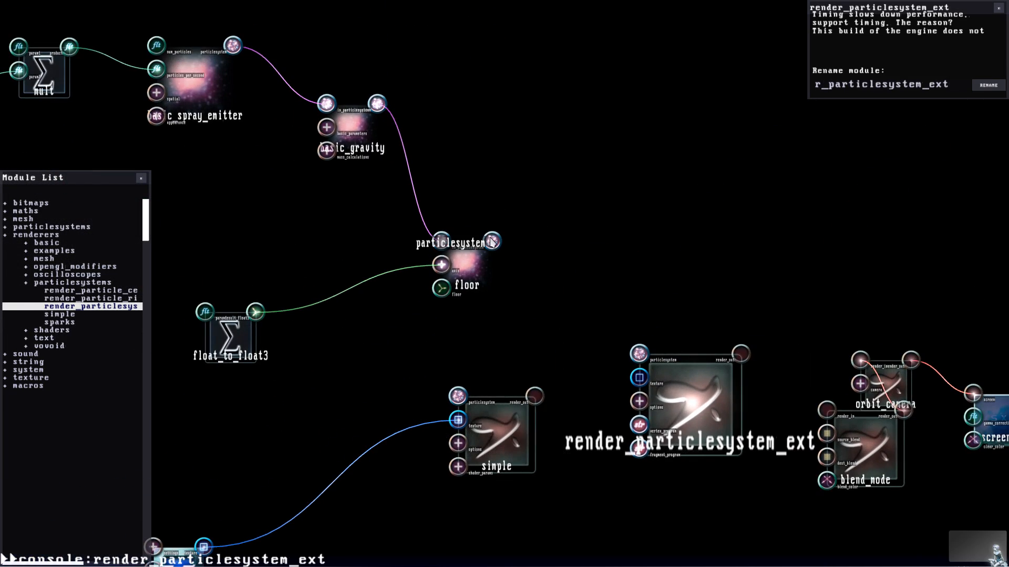
drag(492, 241, 639, 359)
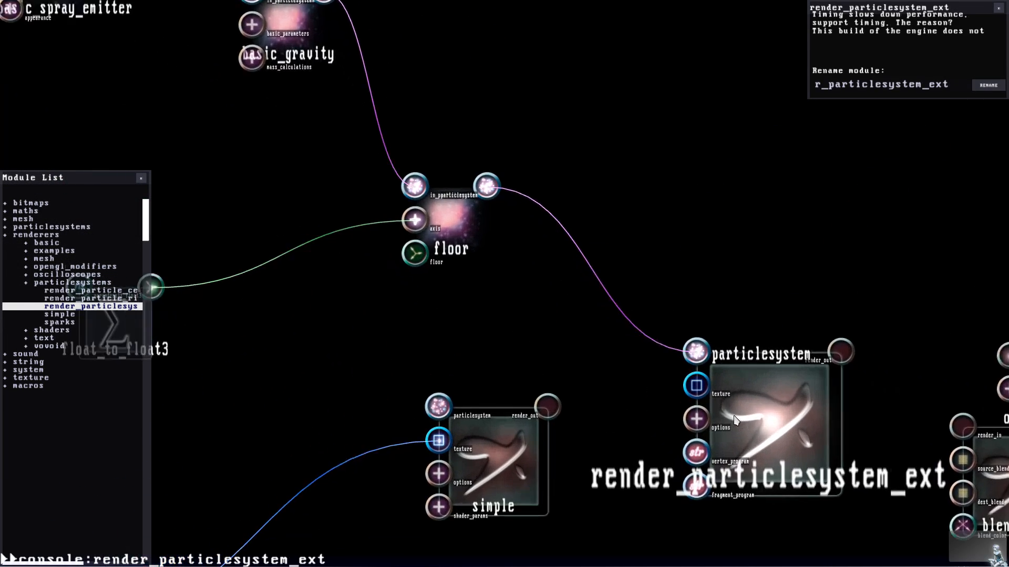
key(f)
drag(825, 331, 699, 253)
Step: Inspect render_particlesystem_ext's options and its fragment_program code, and close the code editor
drag(632, 323, 650, 308)
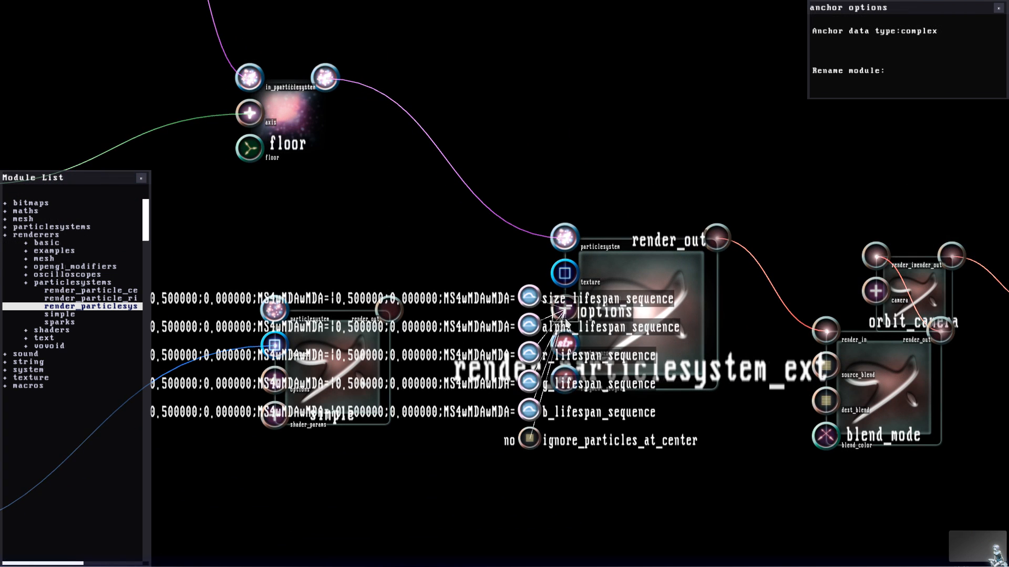
double_click(565, 382)
key(s)
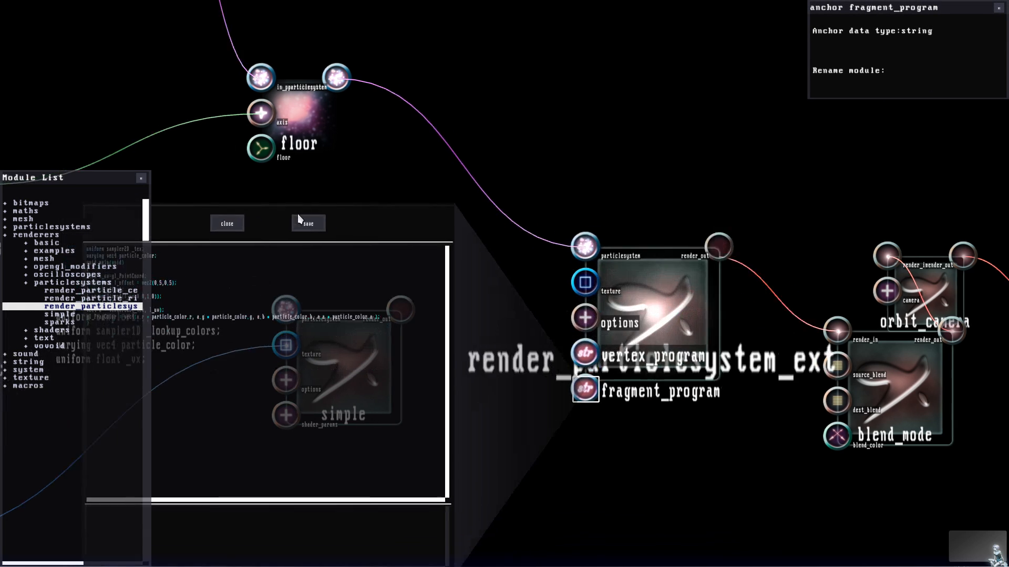
click(397, 214)
Step: Move the simple module aside, connect the blob texture to render_particlesystem_ext's texture, and expand its options
drag(558, 371, 437, 337)
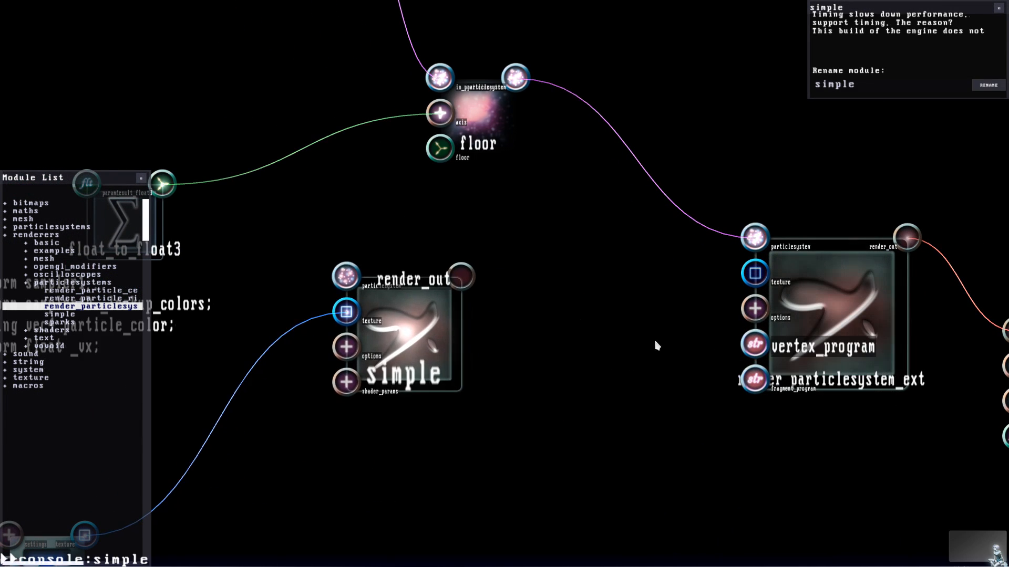
key(w)
scroll(578, 342, up, 3)
drag(495, 351, 738, 270)
drag(734, 315, 738, 300)
click(739, 294)
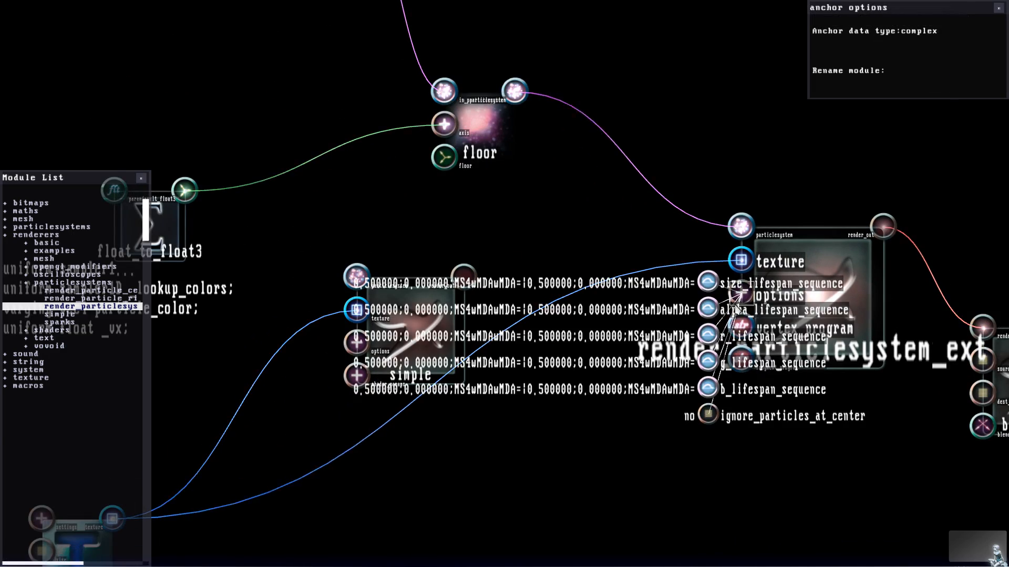
Step: Lower the first point of size_lifespan_sequence to about 0.99, close the curve and move the simple module out of the way
double_click(766, 284)
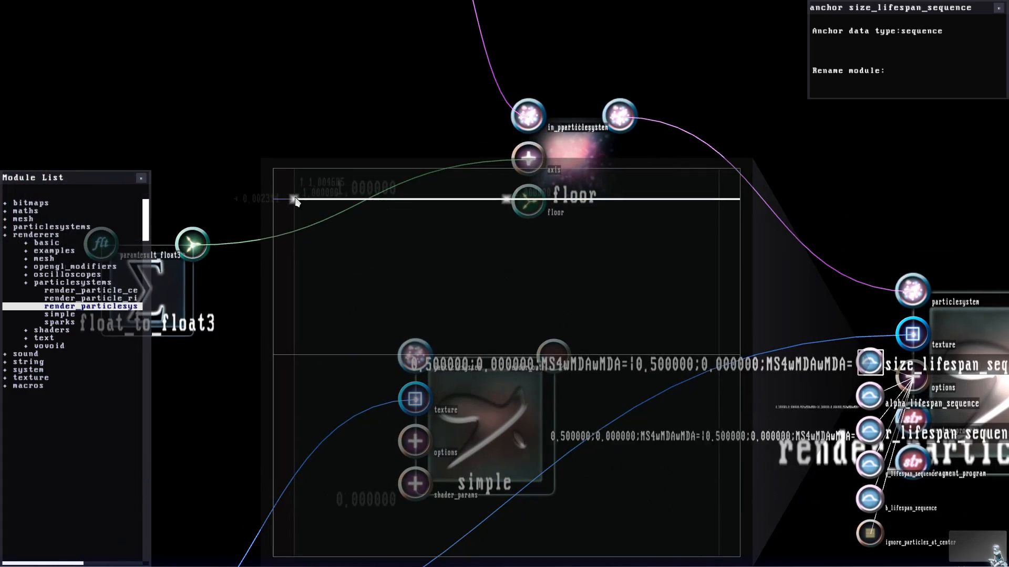
drag(294, 199, 294, 202)
key(Escape)
drag(444, 314, 105, 290)
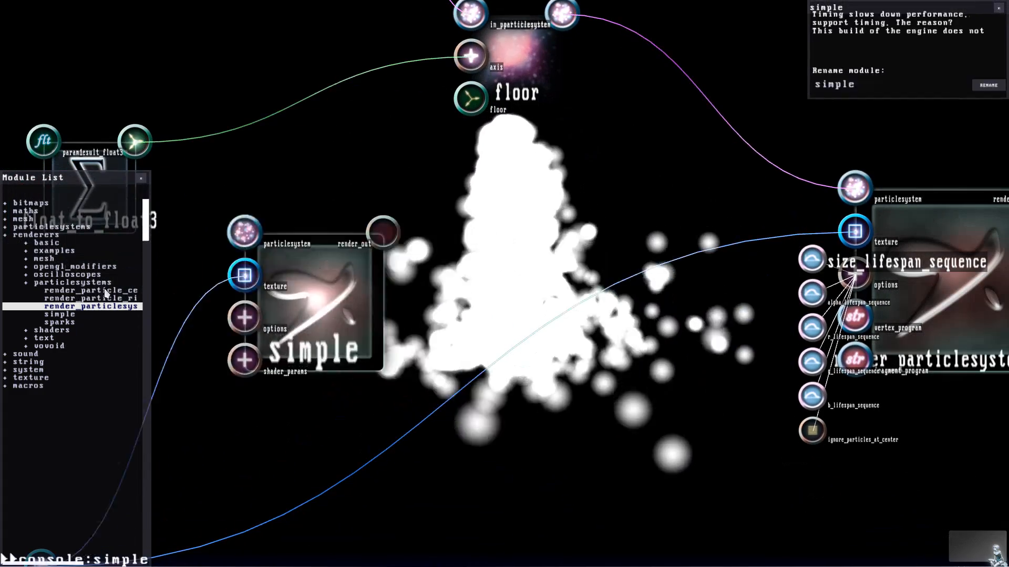
Step: Reshape size_lifespan_sequence so its end point falls to 0 at the end of the particle's lifespan
click(813, 293)
mouse_move(837, 278)
mouse_down()
mouse_move(711, 252)
mouse_move(836, 271)
mouse_up()
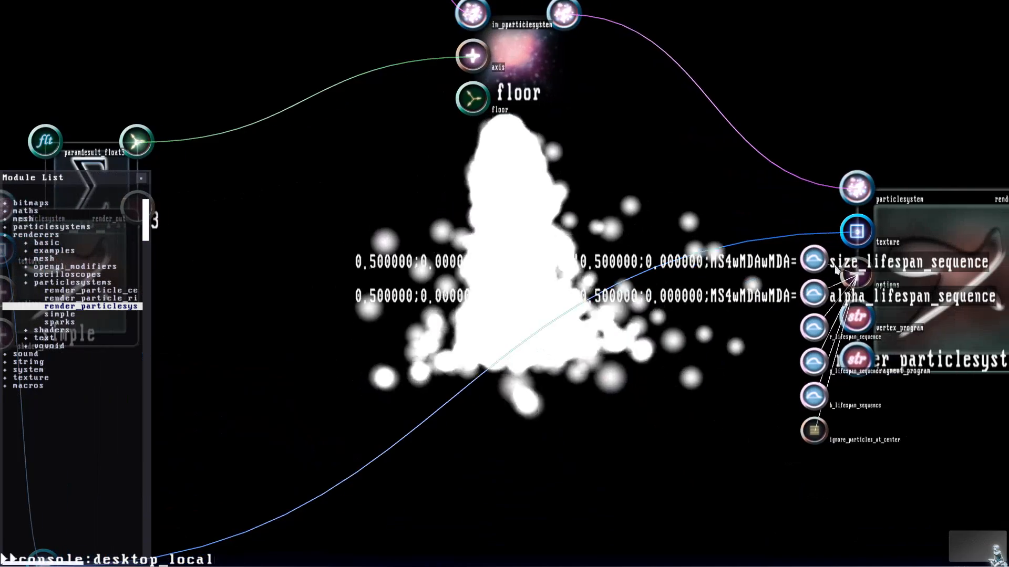
double_click(814, 260)
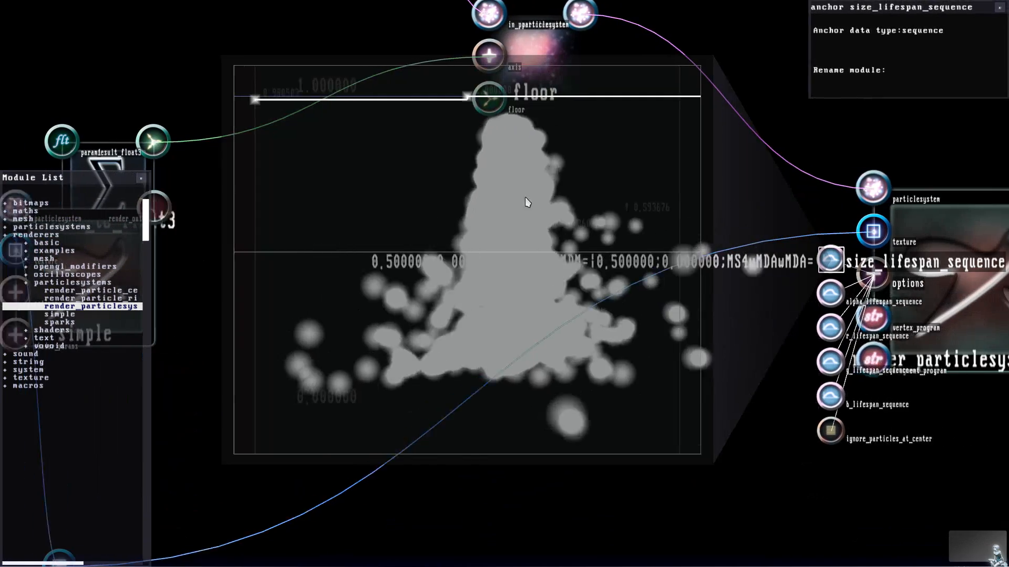
click(348, 117)
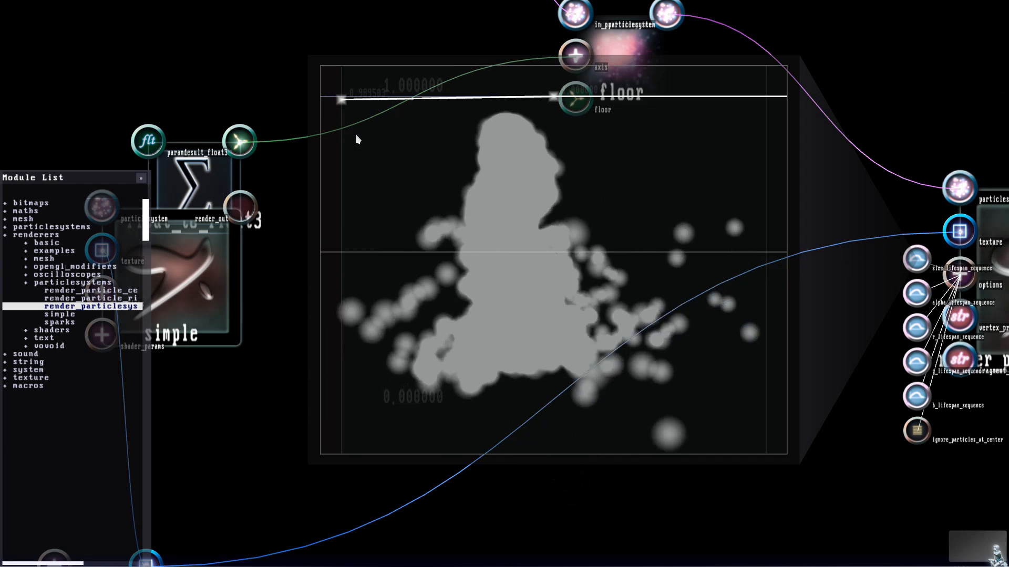
drag(554, 97, 793, 484)
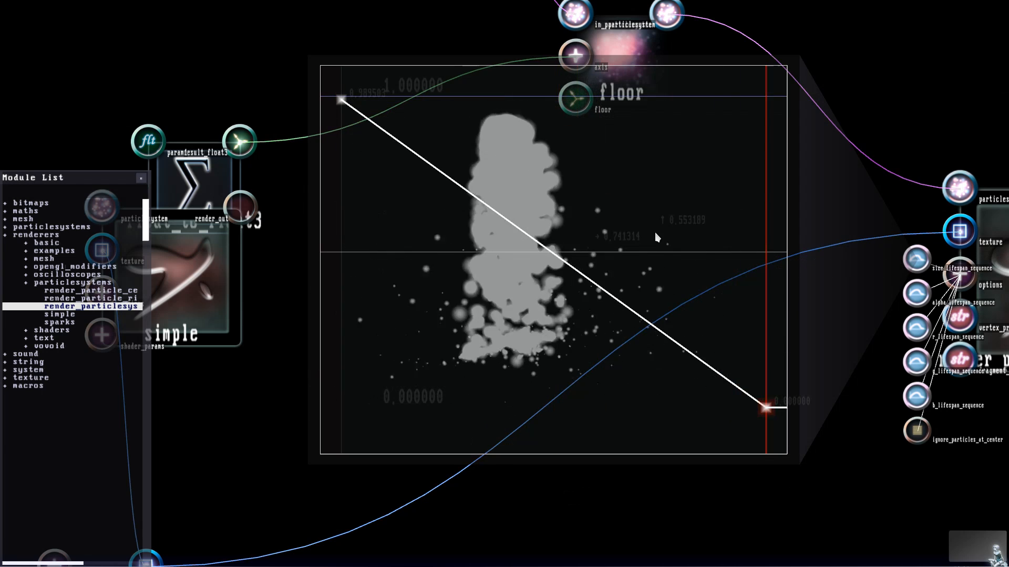
Step: Close the size curve and reshape alpha_lifespan_sequence so its end point falls from 1 to 0 at the end of the particle's lifespan
key(Escape)
double_click(916, 294)
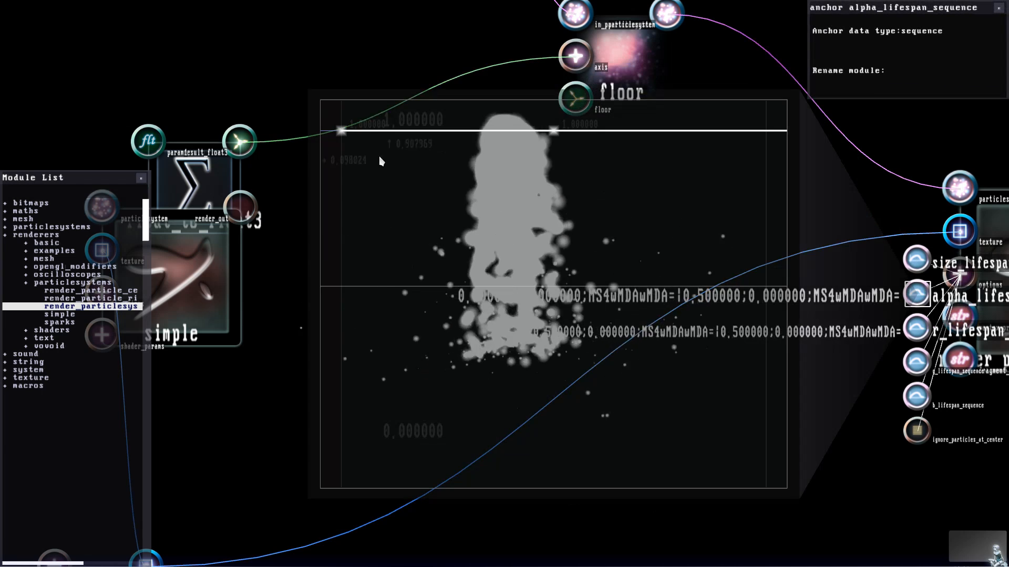
click(342, 131)
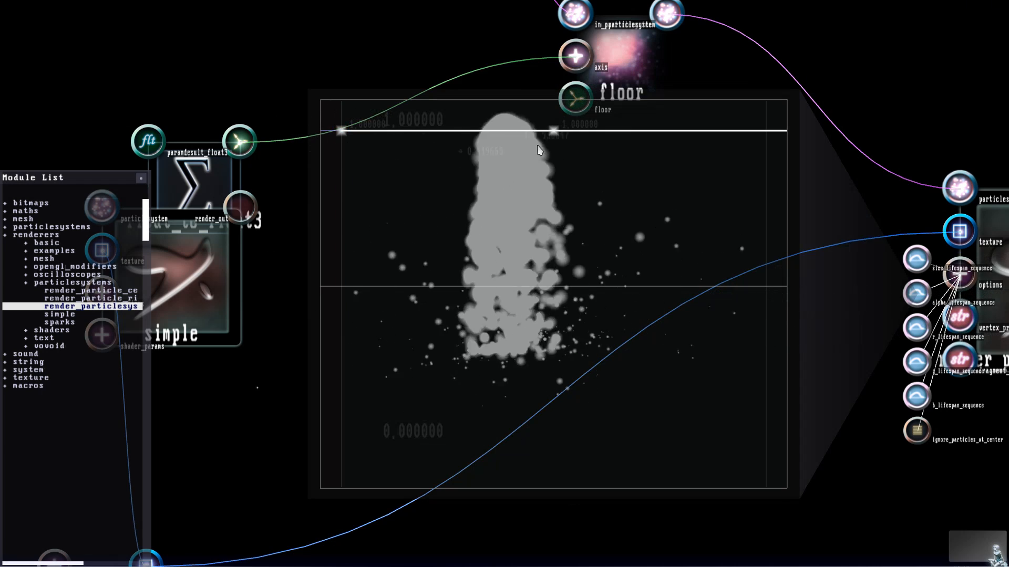
drag(553, 130, 864, 480)
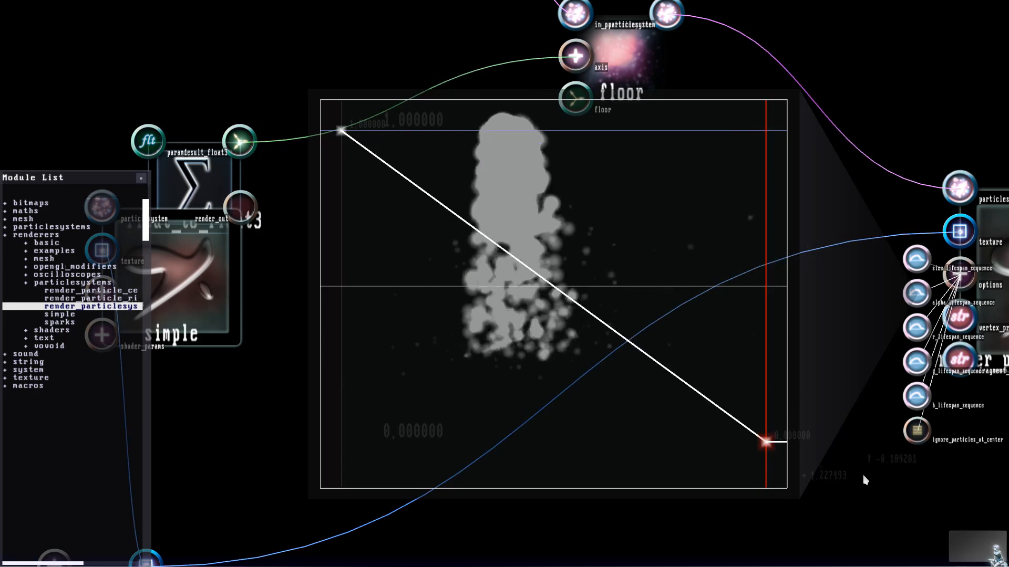
key(Escape)
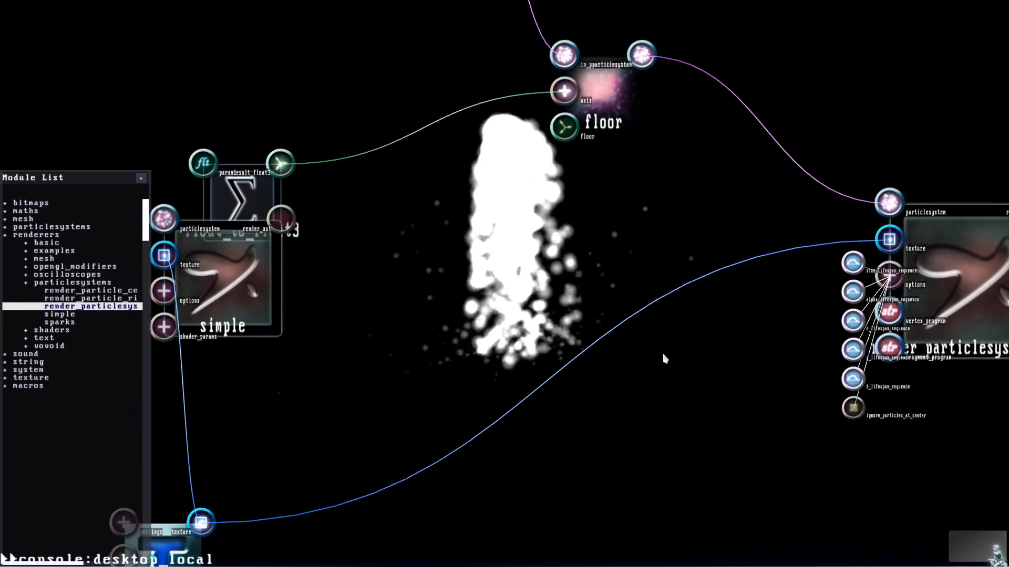
Step: Spread out the blob, float_to_float3 and simple modules so they no longer overlap each other
scroll(660, 357, down, 3)
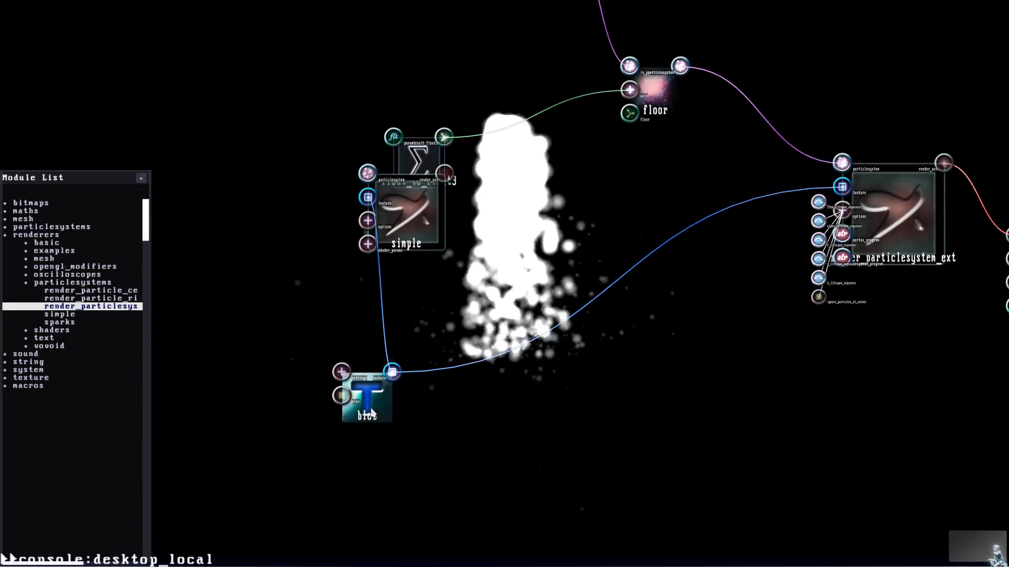
drag(372, 413, 183, 327)
drag(417, 160, 452, 40)
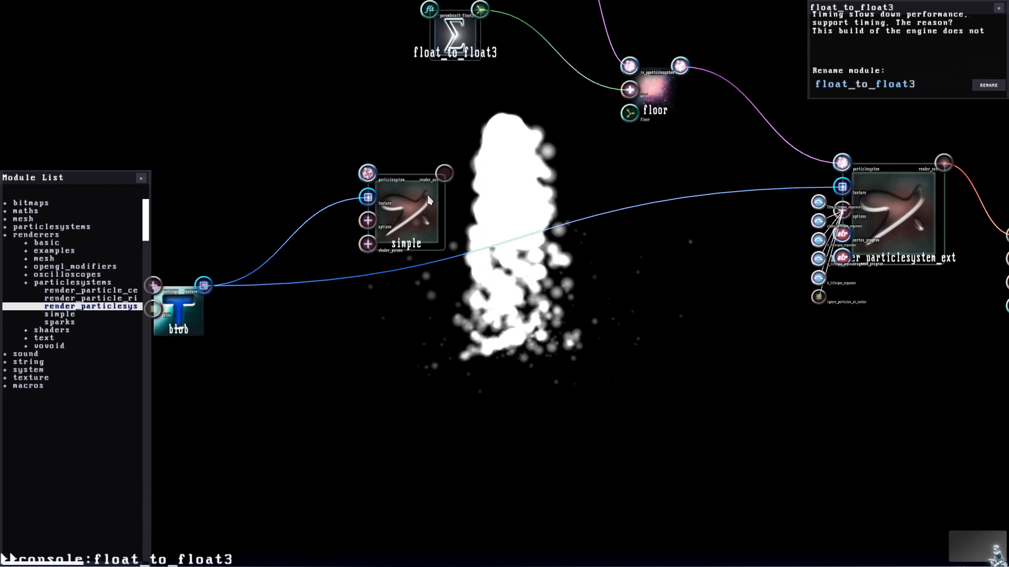
drag(428, 200, 348, 448)
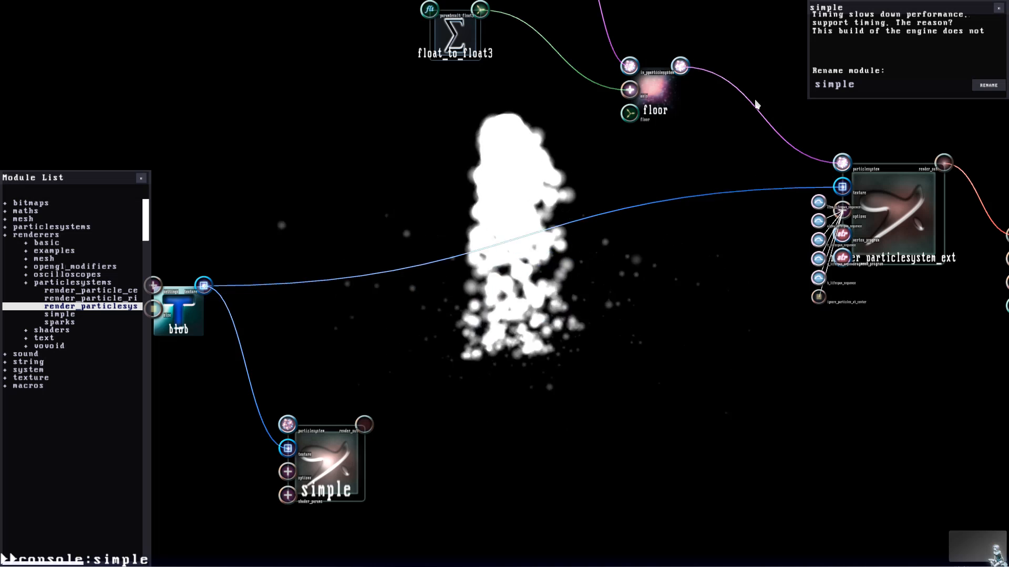
Step: Open r_lifespan_sequence and lower its end point to 0 at the end of the particle's lifespan
drag(756, 105, 606, 104)
scroll(538, 145, up, 2)
click(562, 321)
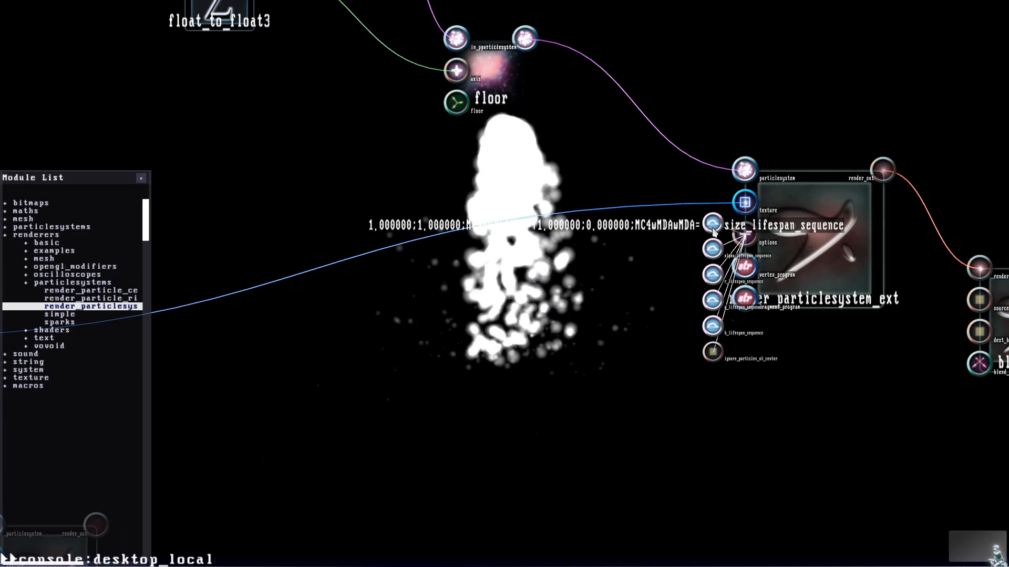
double_click(712, 275)
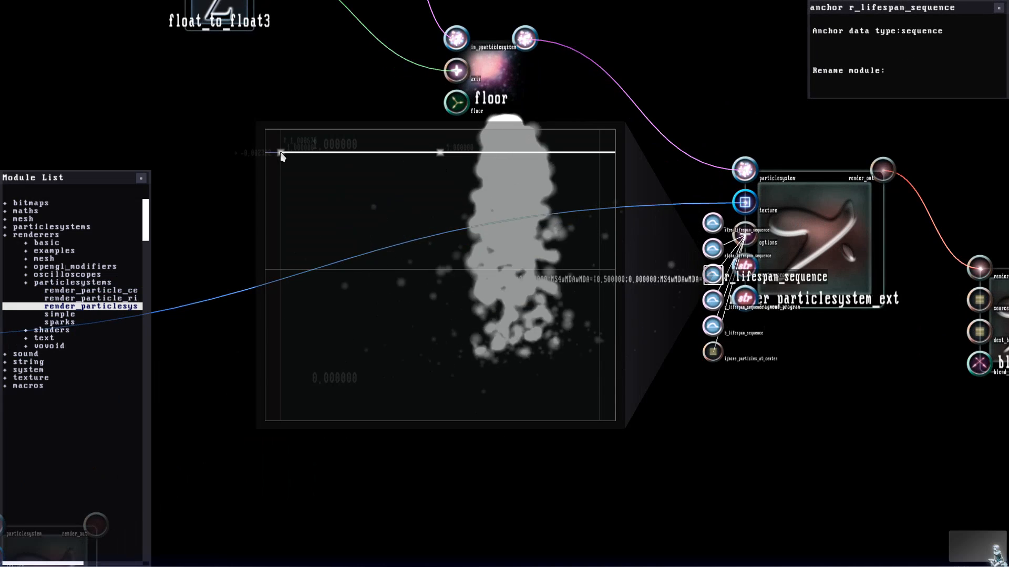
right_click(281, 154)
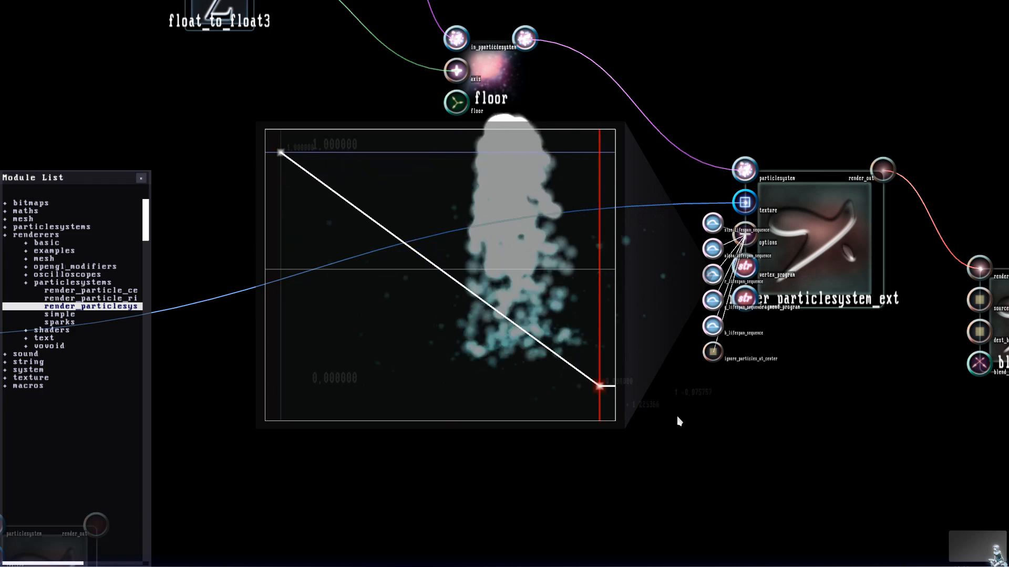
Step: Collapse render_particlesystem_ext's options, inspect its vertex_program code, and close the code editor
key(Left)
key(Right)
key(Up)
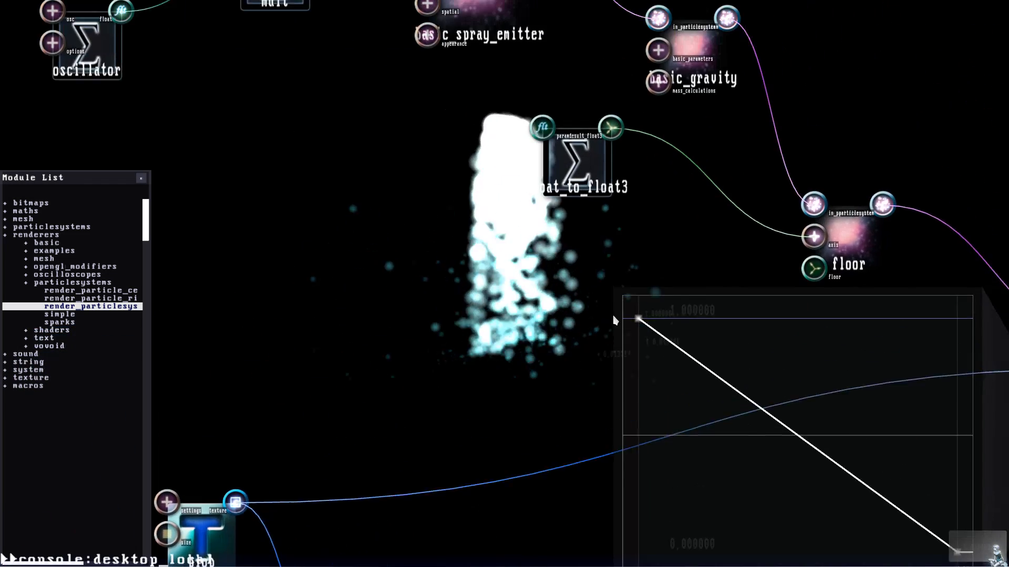
key(Left)
key(Down)
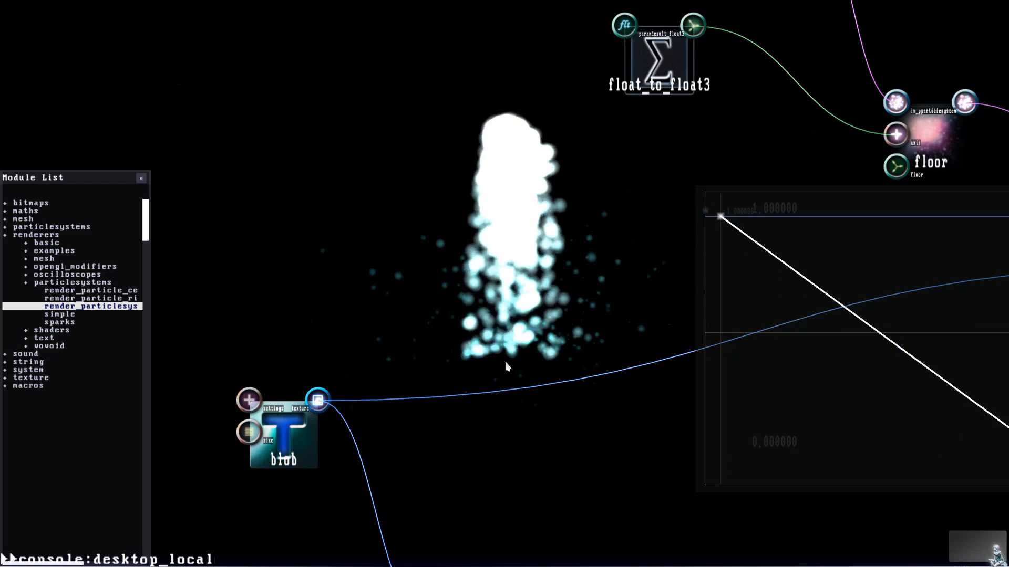
key(Right)
key(Right)
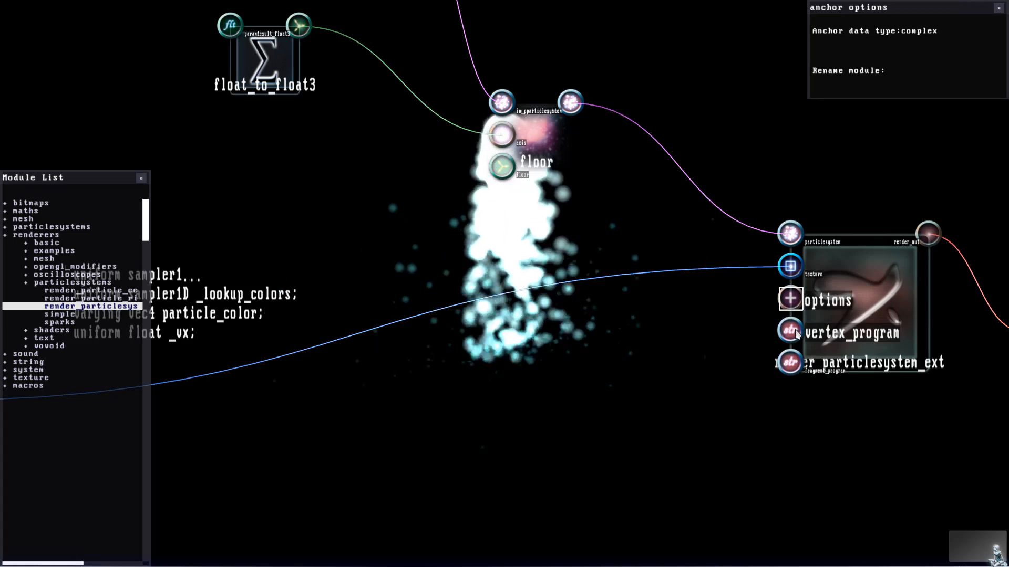
double_click(777, 277)
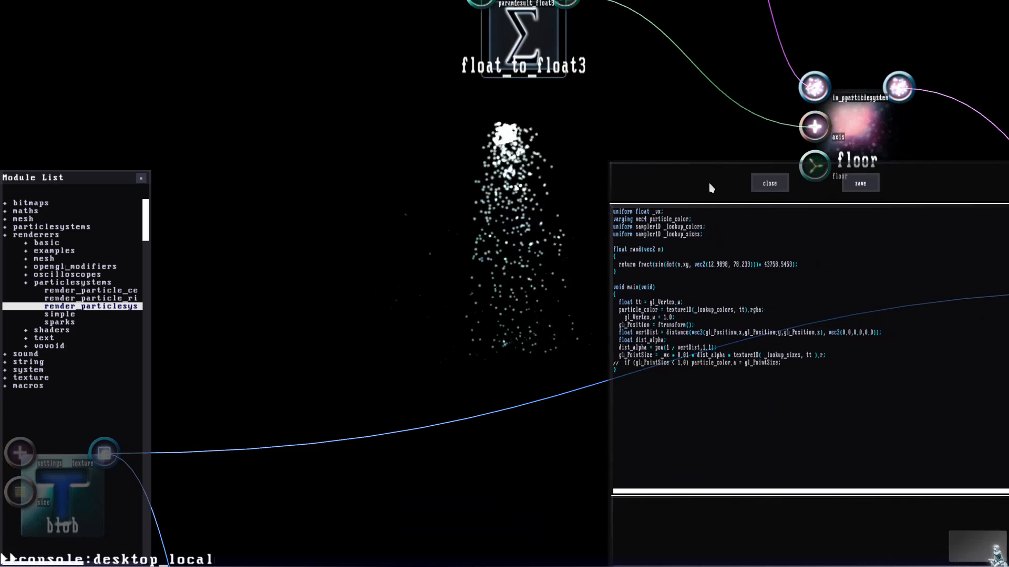
click(770, 183)
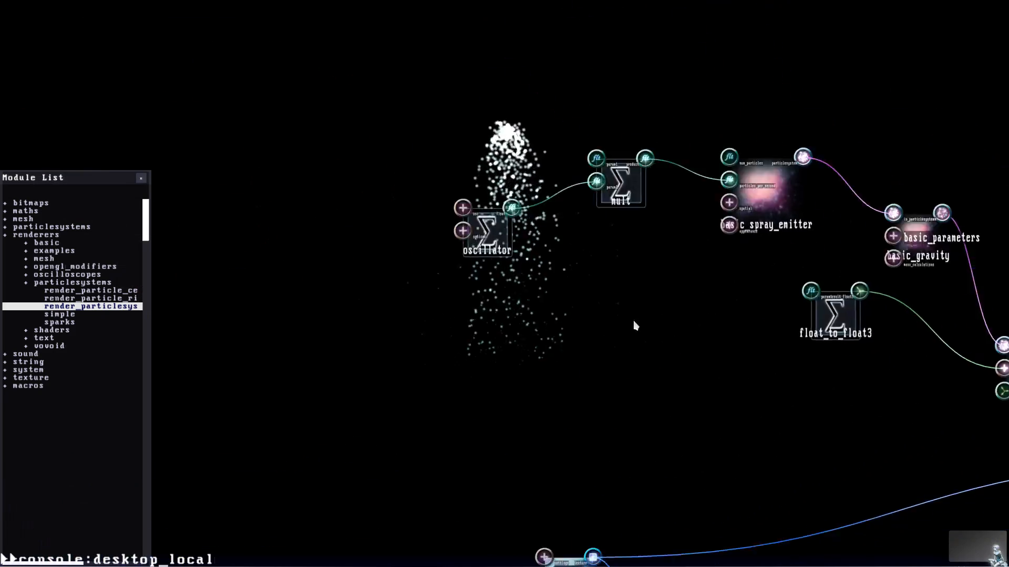
Step: Reposition the mult and basic_spray_emitter modules and show the frame rate statistics
click(698, 279)
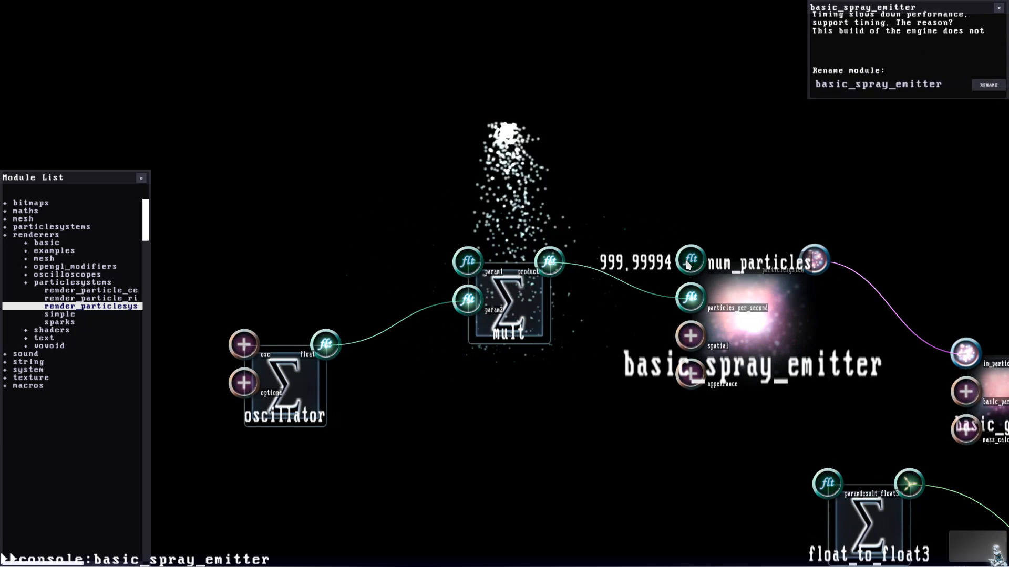
drag(502, 311, 497, 345)
click(537, 170)
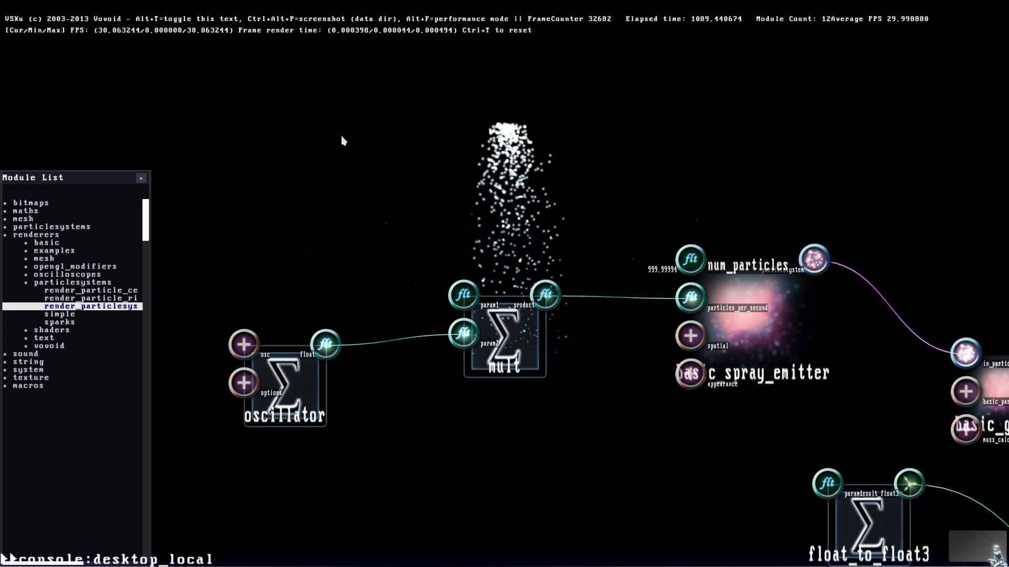
drag(702, 276, 742, 240)
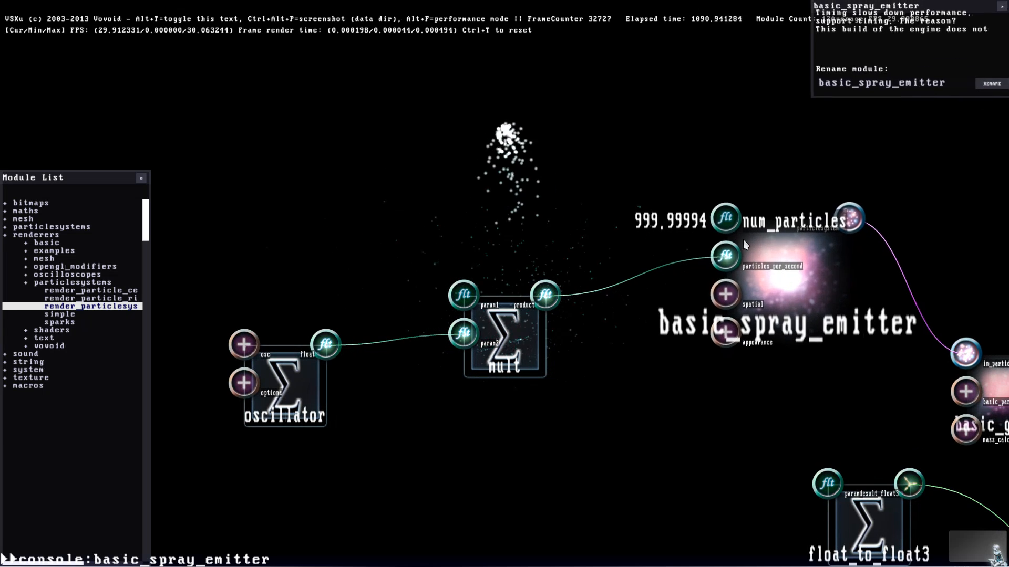
Step: Add a knob to basic_spray_emitter's num_particles and set it to 3000
double_click(725, 217)
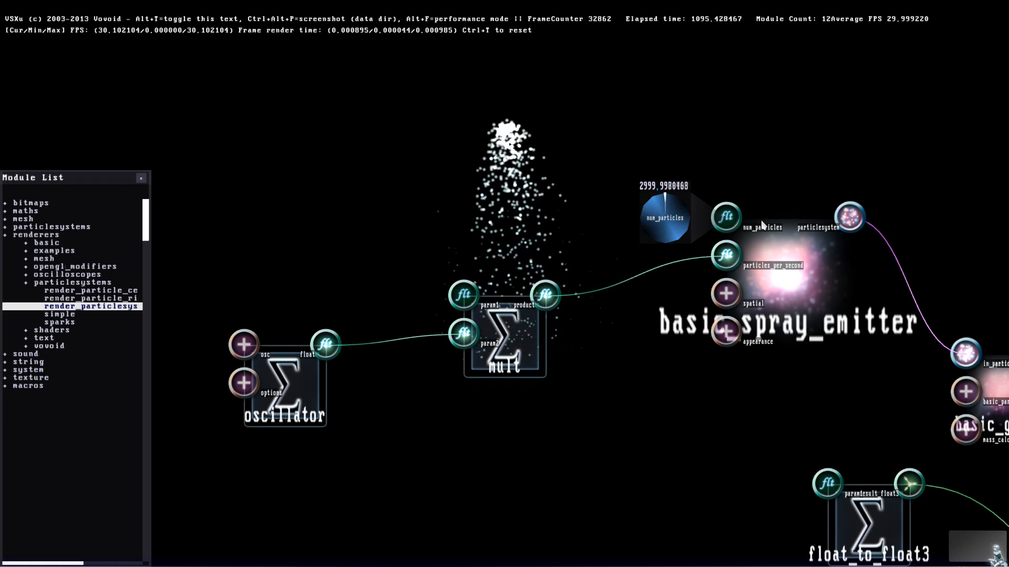
key(w)
key(a)
key(s)
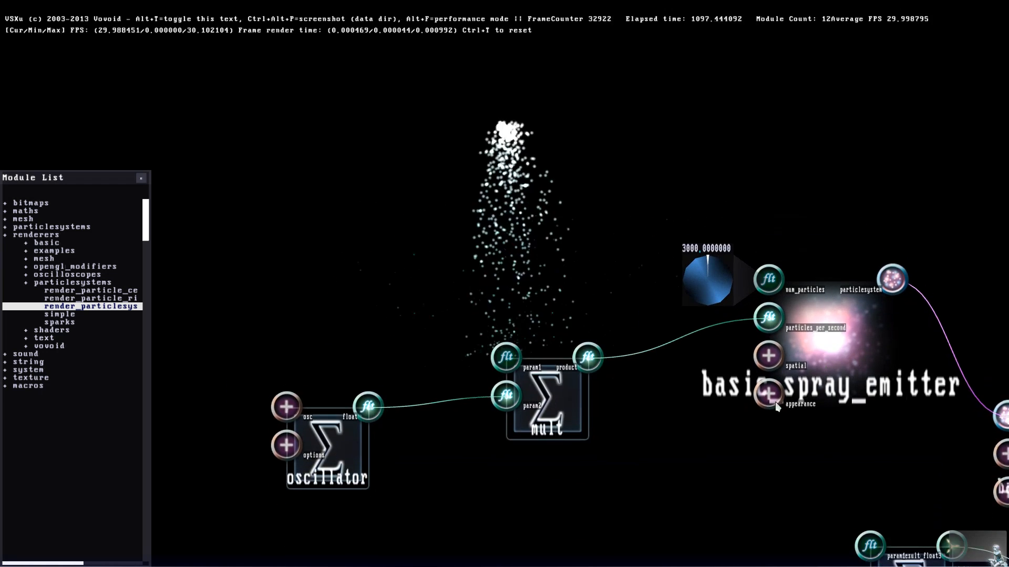
Step: Add a knob to the mult module's param1 and set it to about 3000
key(s)
key(a)
double_click(643, 271)
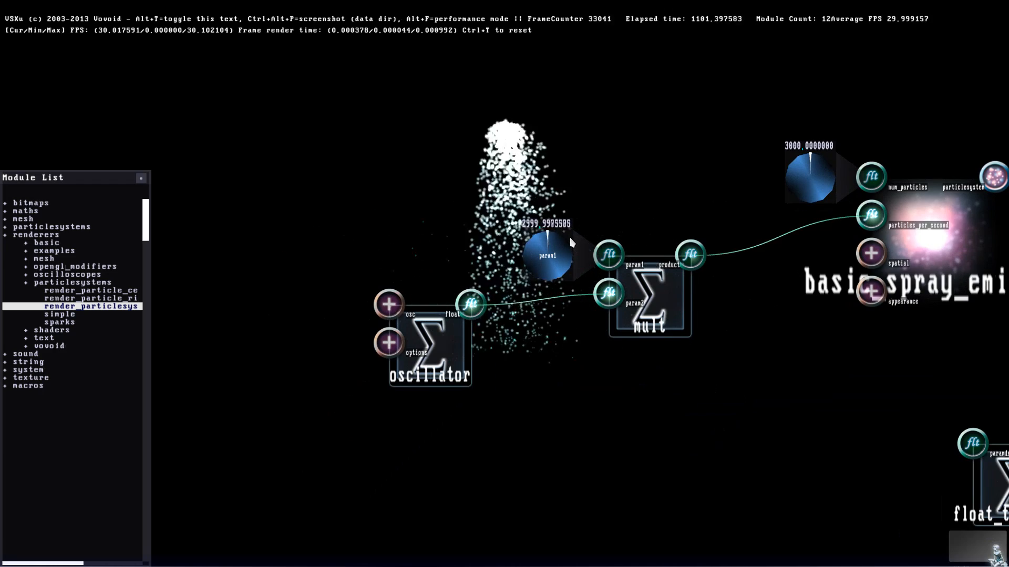
key(d)
key(w)
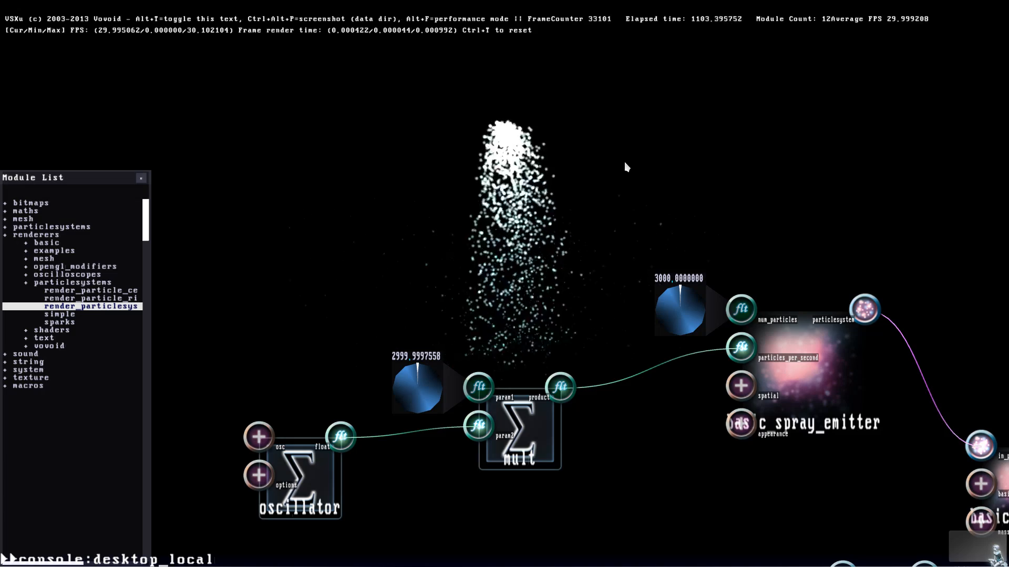
key(w)
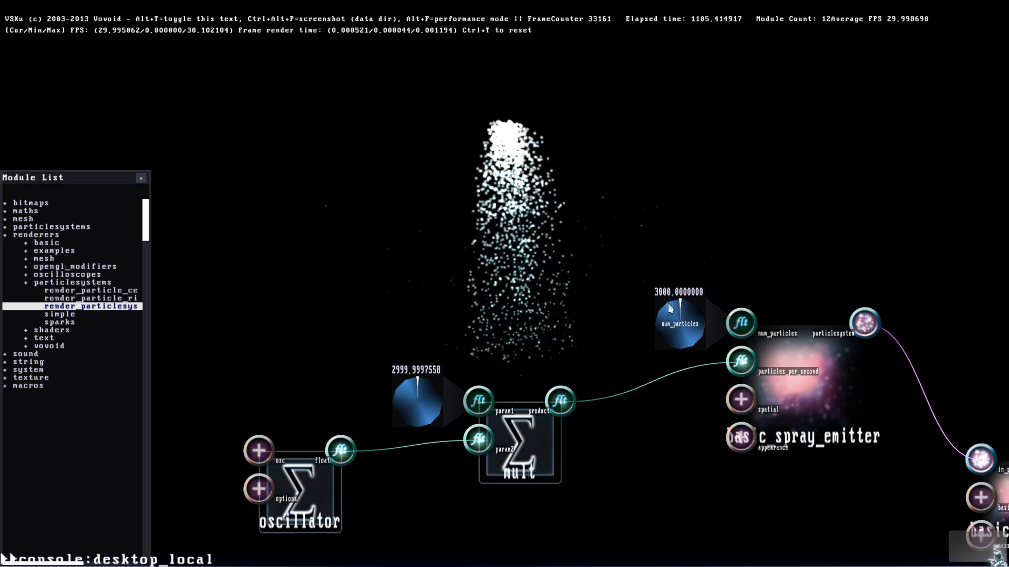
Step: Replace the knob on num_particles with a slider and raise the value to 6000
right_click(671, 327)
right_click(741, 323)
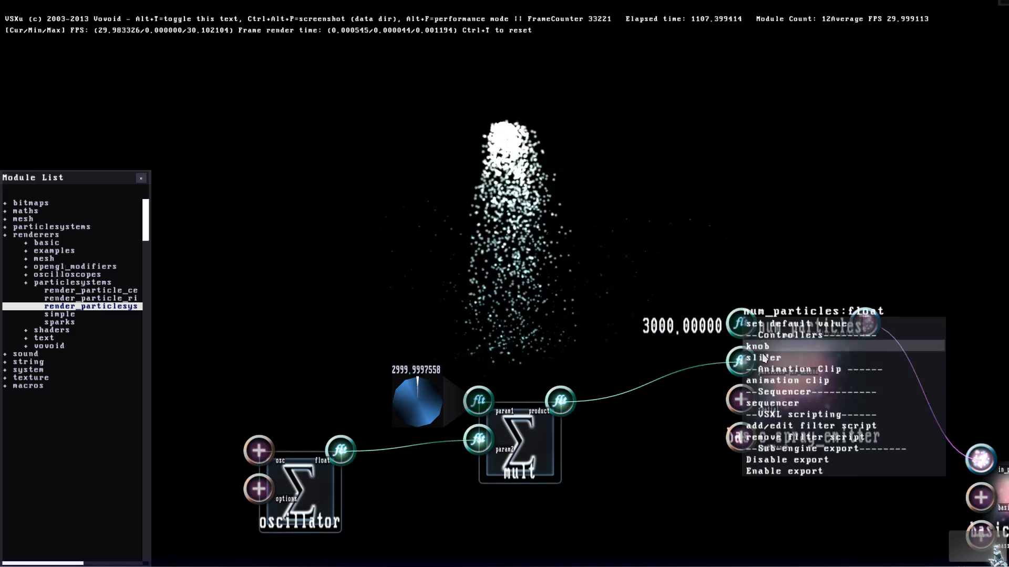
click(752, 360)
key(a)
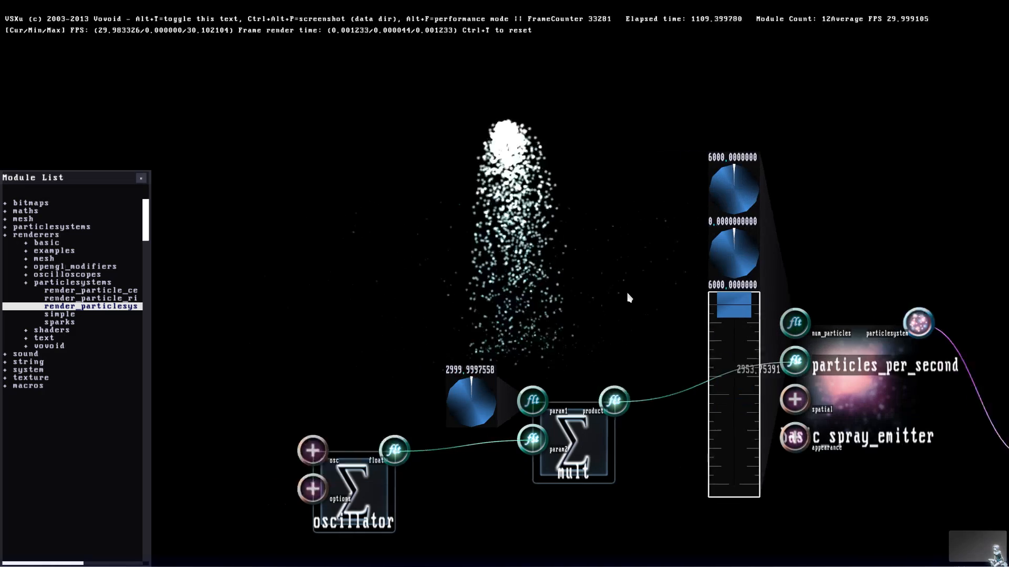
Step: Raise the mult module's param1 value to 7000
key(s)
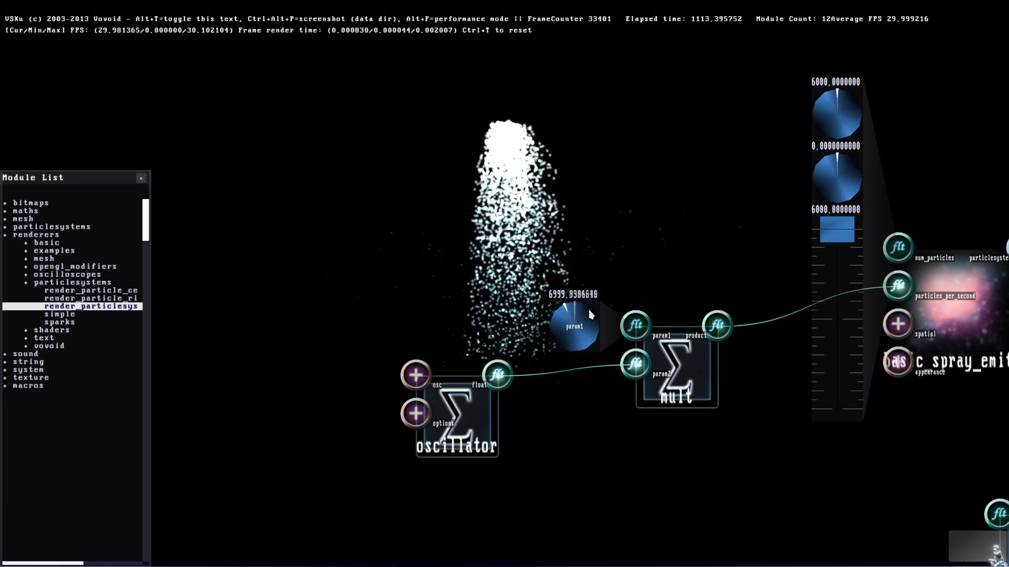
key(w)
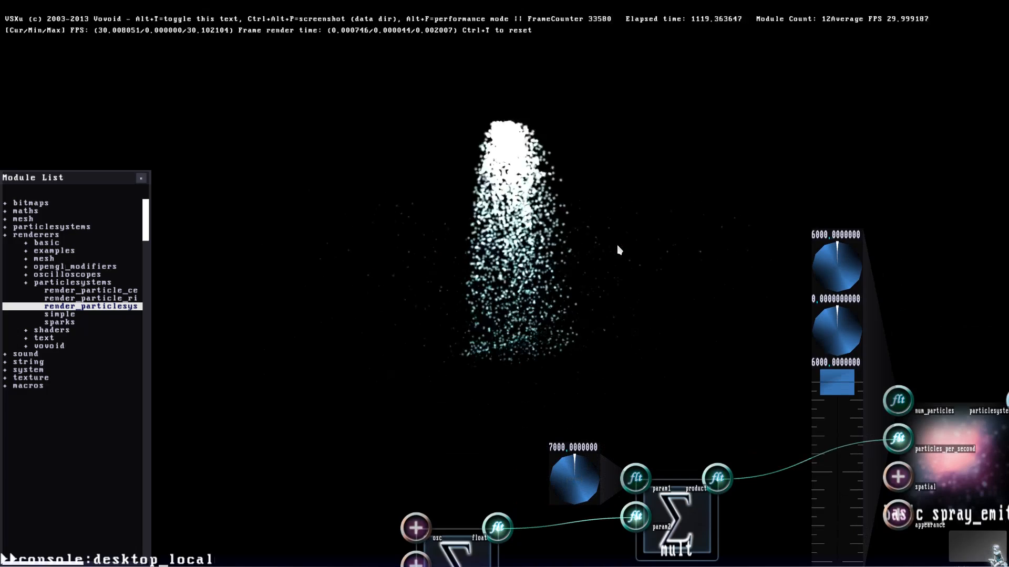
Step: Give the spray emitter's num_particles input a fresh slider controller and raise it to about 10297
key(s)
key(d)
key(w)
drag(730, 371, 731, 255)
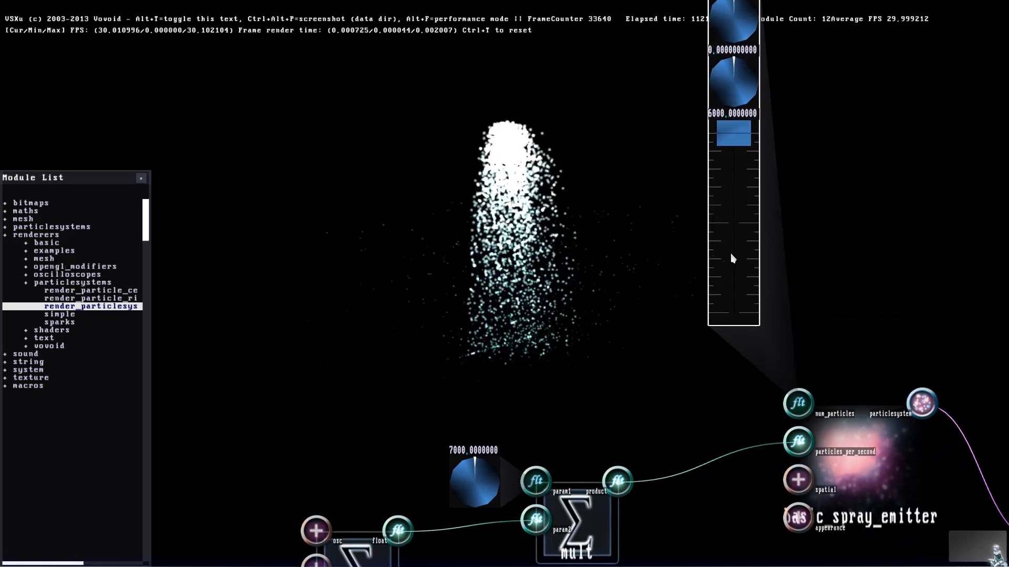
click(793, 405)
right_click(794, 409)
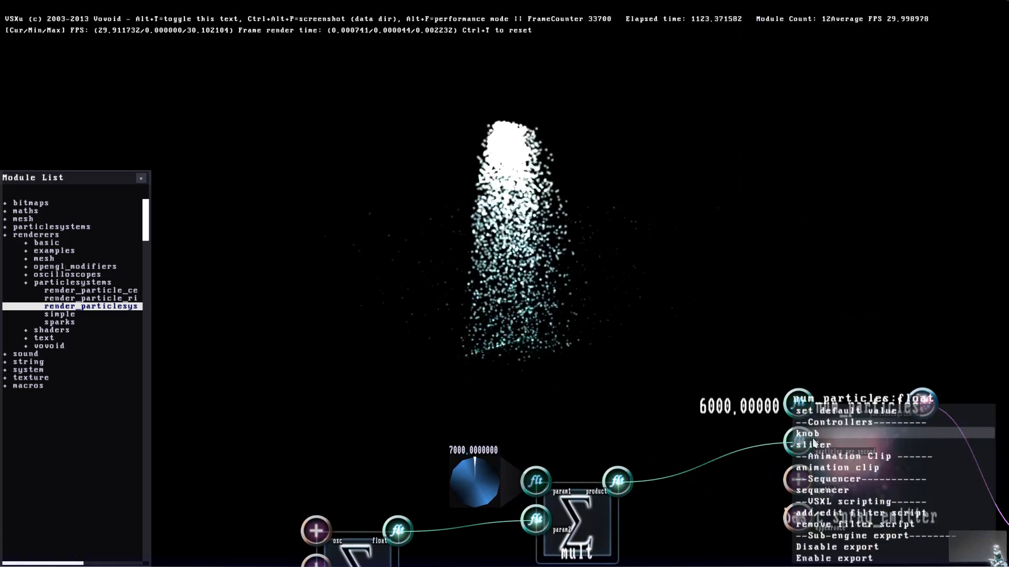
click(840, 419)
drag(745, 442, 745, 239)
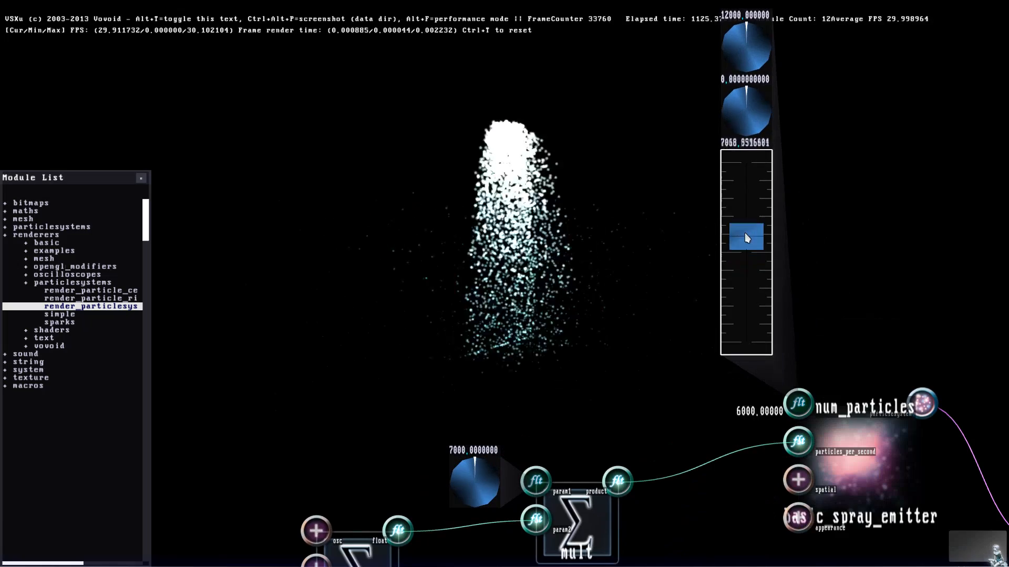
drag(748, 199, 747, 187)
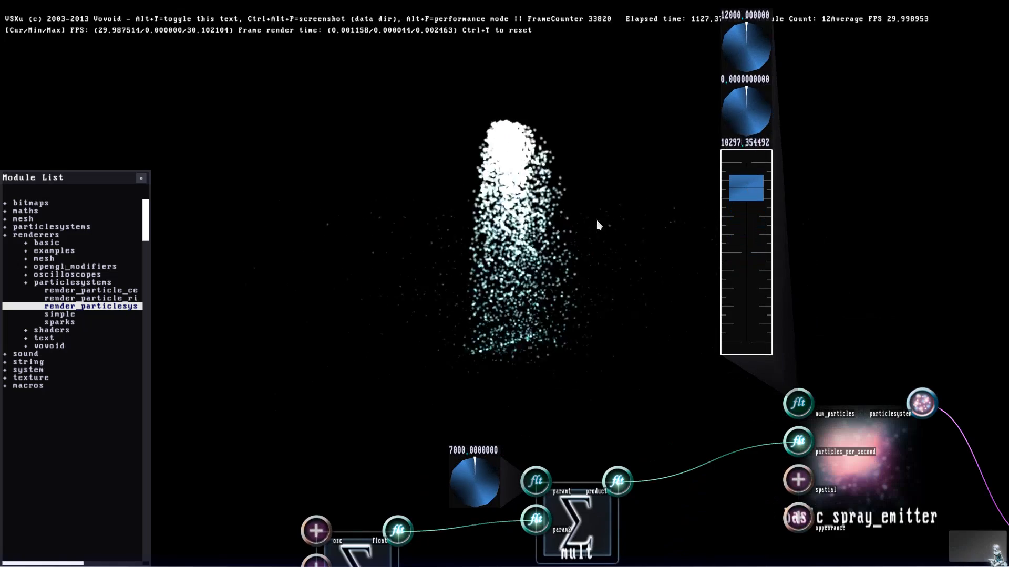
Step: Raise the mult module's param1 value to about 10000 and close its knob
key(s)
key(a)
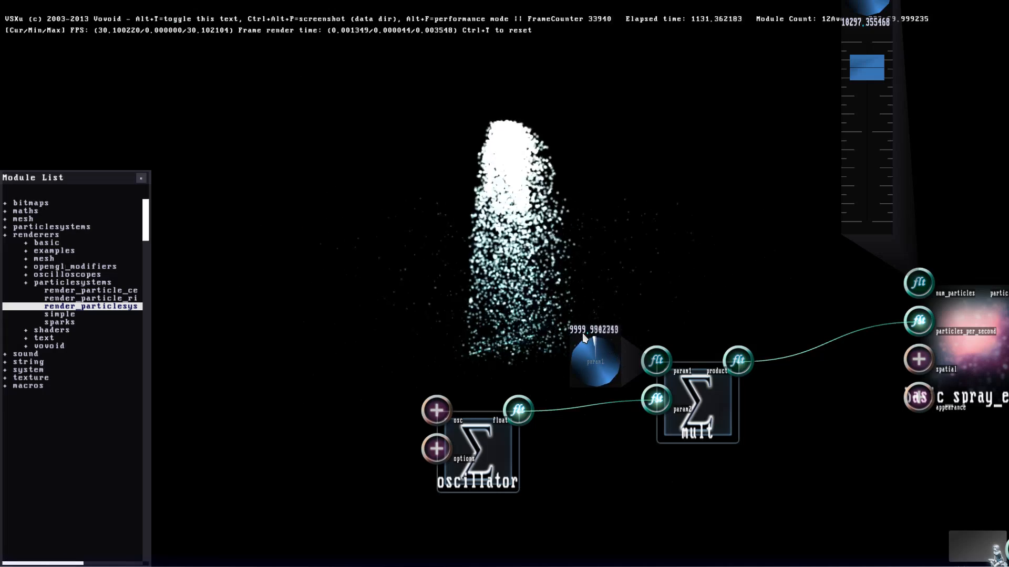
click(651, 261)
key(w)
key(a)
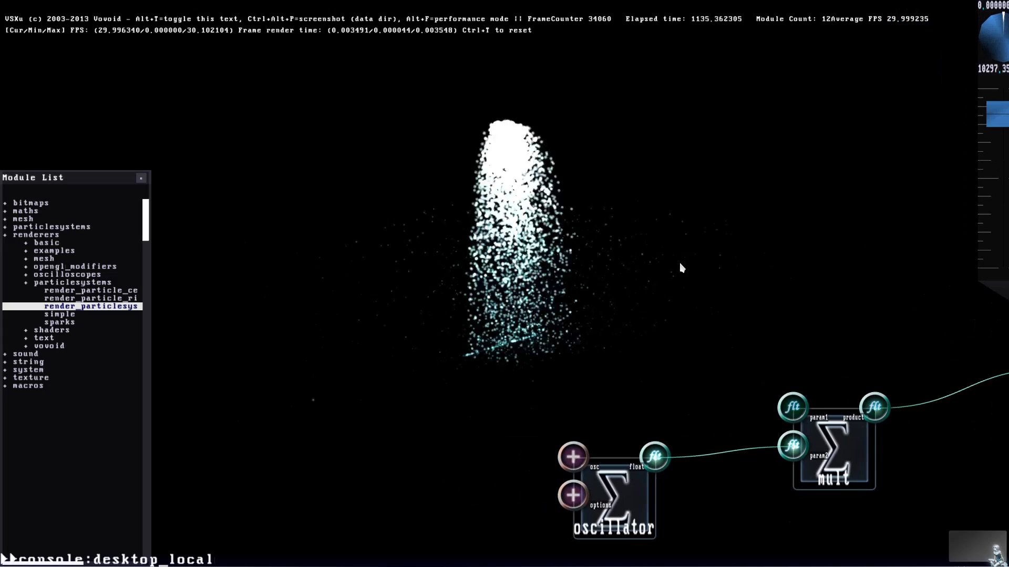
Step: Attach a slider controller to the mult module's param1 and set it to about 12045
double_click(792, 409)
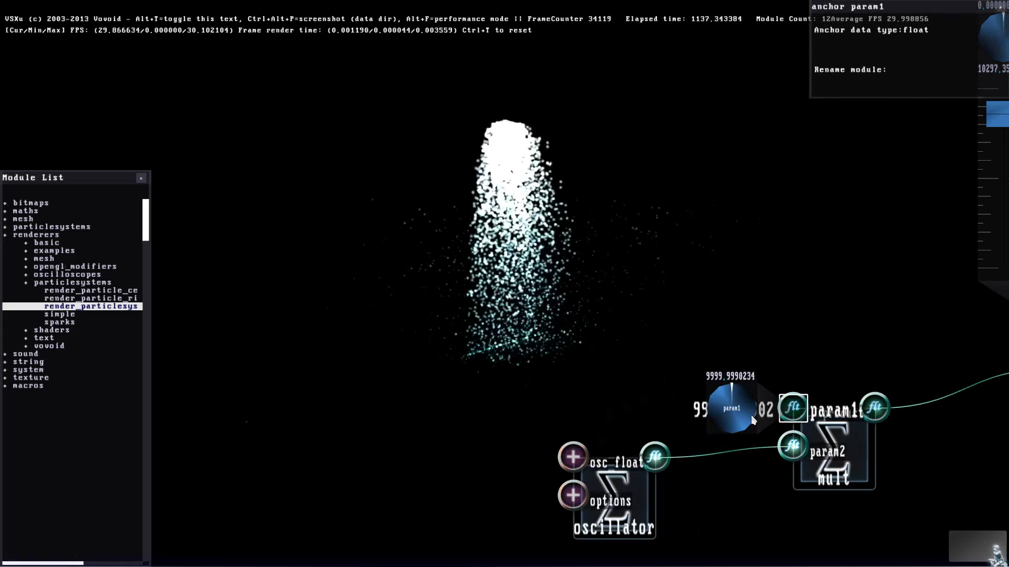
right_click(794, 407)
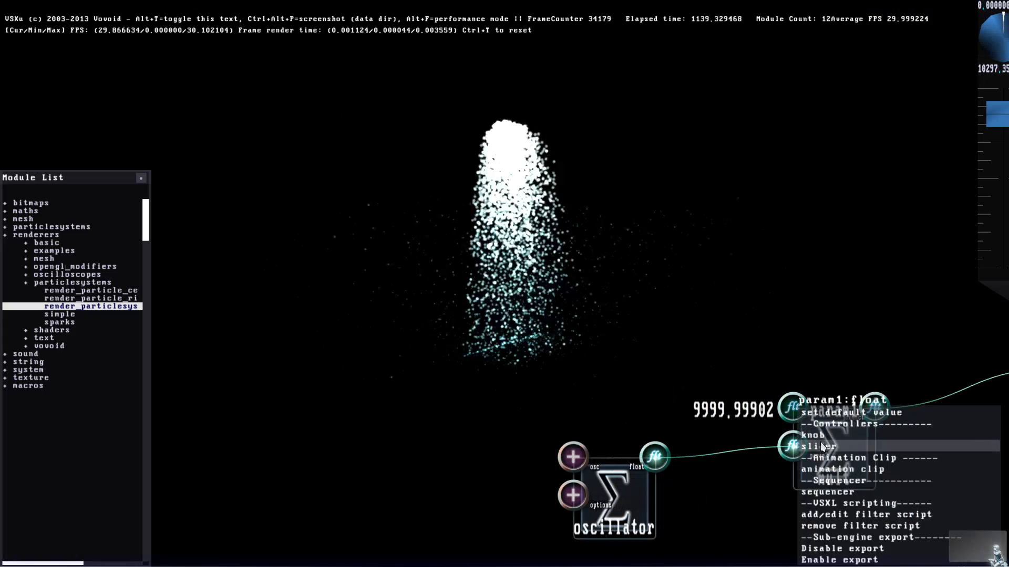
click(820, 444)
drag(757, 275, 780, 8)
key(w)
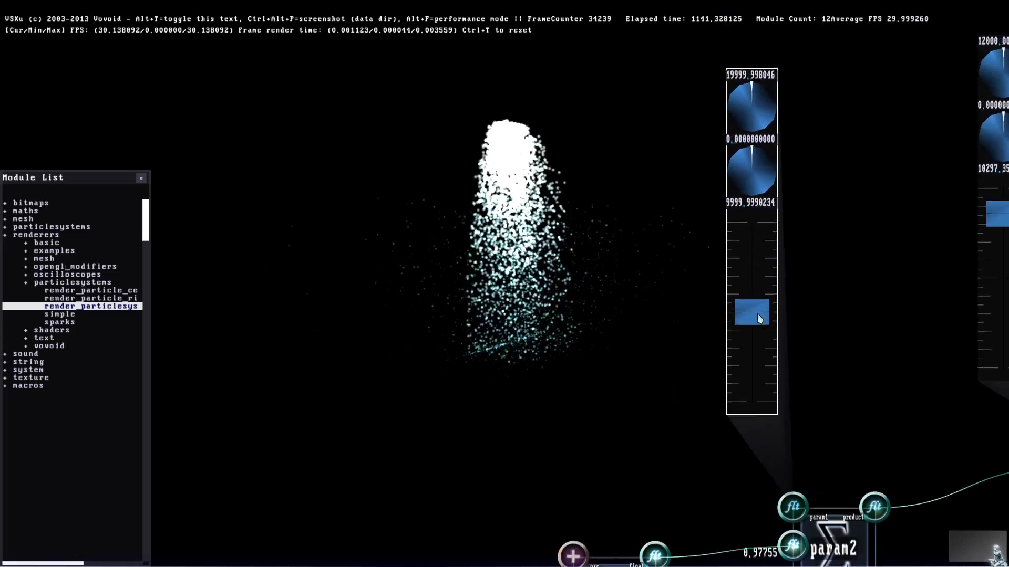
drag(762, 332, 761, 326)
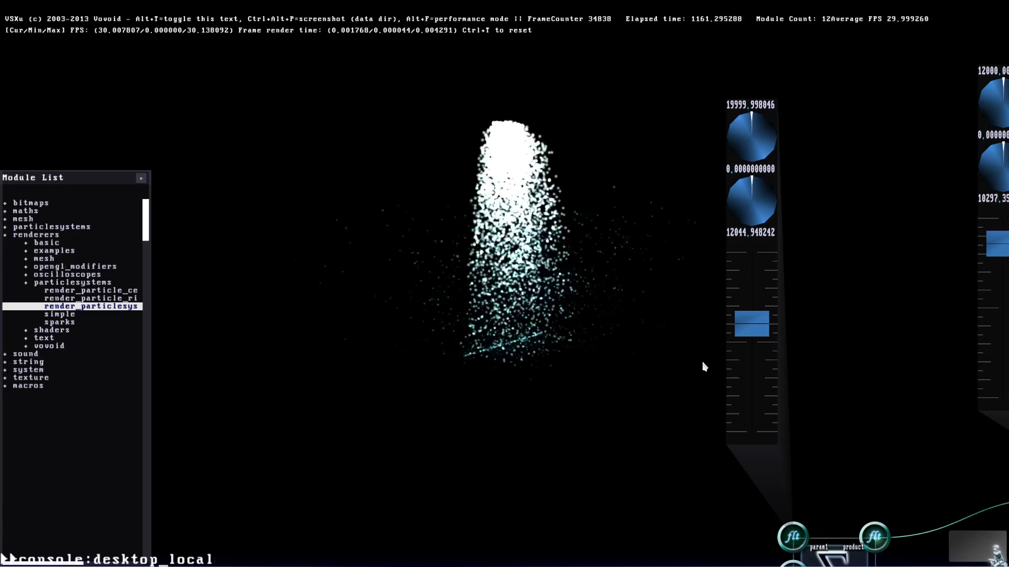
Step: Close the param1 slider and spread out the render_particlesystem_ext, blend_mode and orbit_camera modules so their connections do not overlap
drag(704, 367, 618, 372)
key(Right)
scroll(680, 374, down, 5)
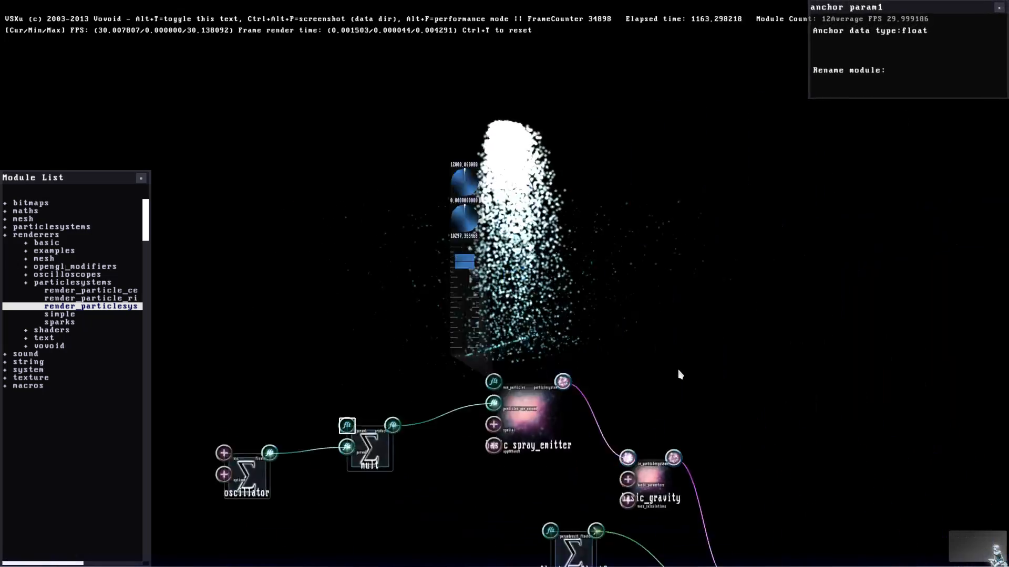
key(Down)
scroll(683, 389, up, 4)
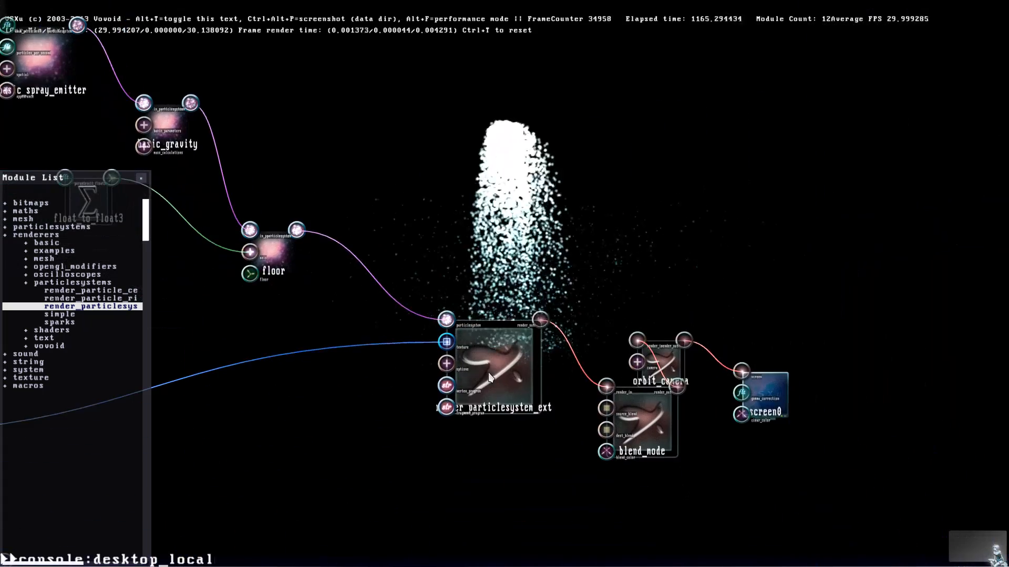
drag(490, 376, 412, 304)
drag(619, 408, 592, 376)
double_click(650, 375)
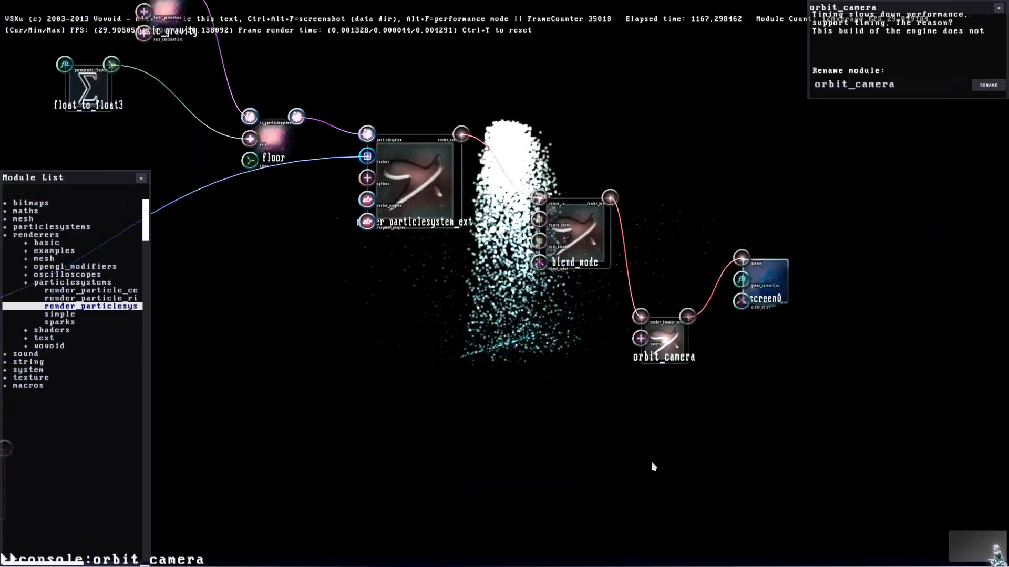
Step: Adjust the orbit_camera's rotation, setting its second component to about 0.55
click(729, 285)
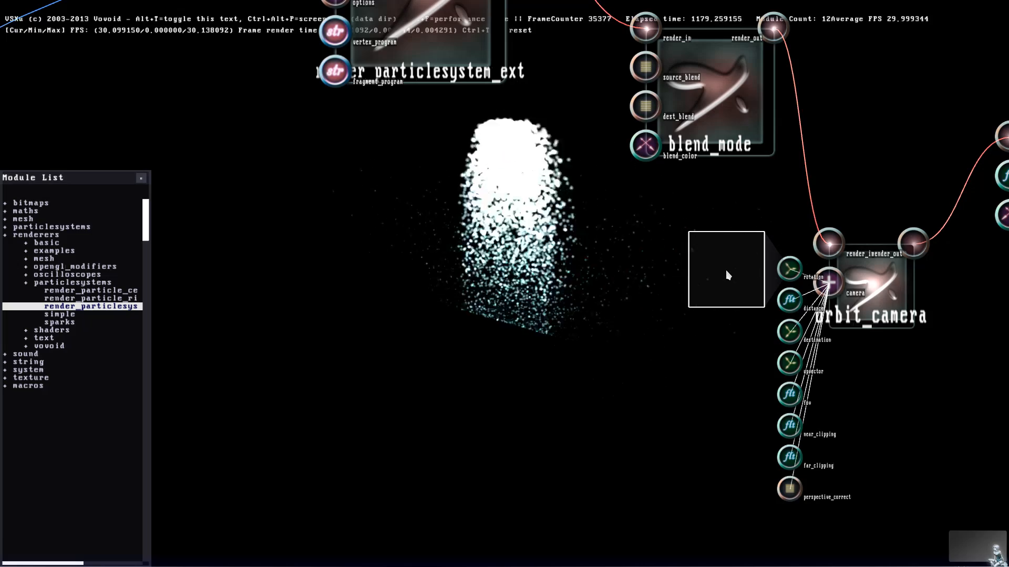
double_click(727, 271)
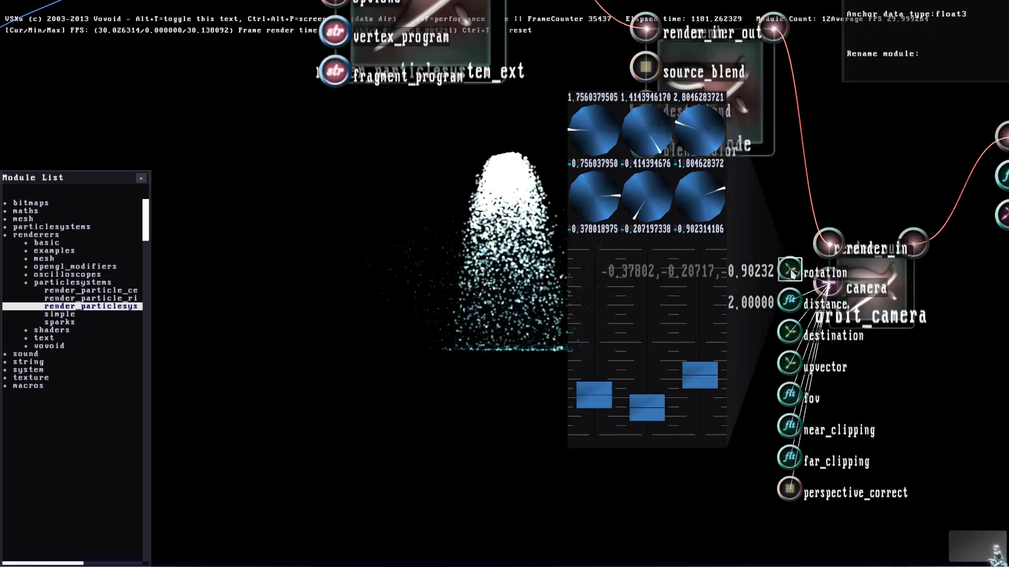
drag(652, 420, 650, 310)
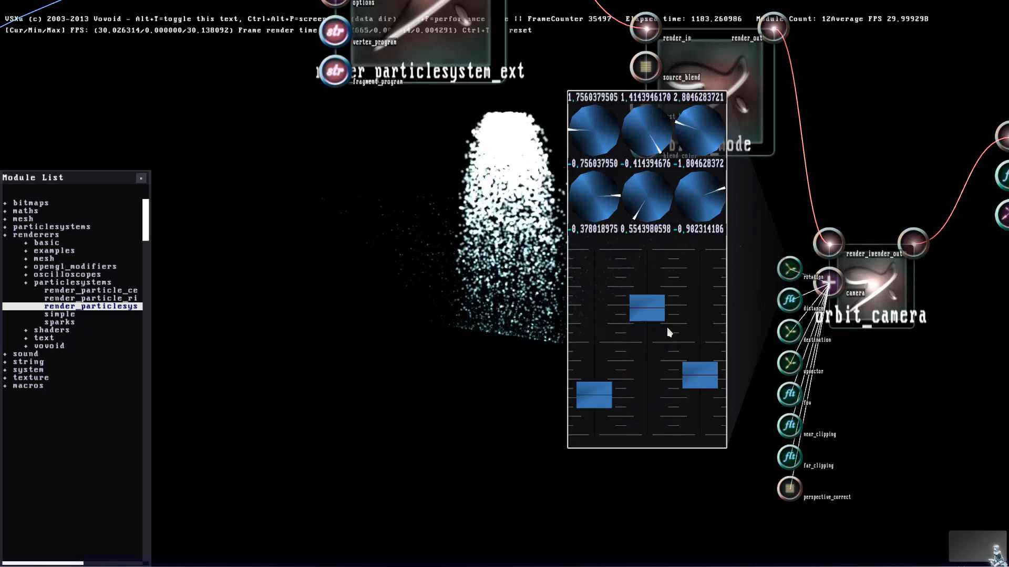
click(667, 328)
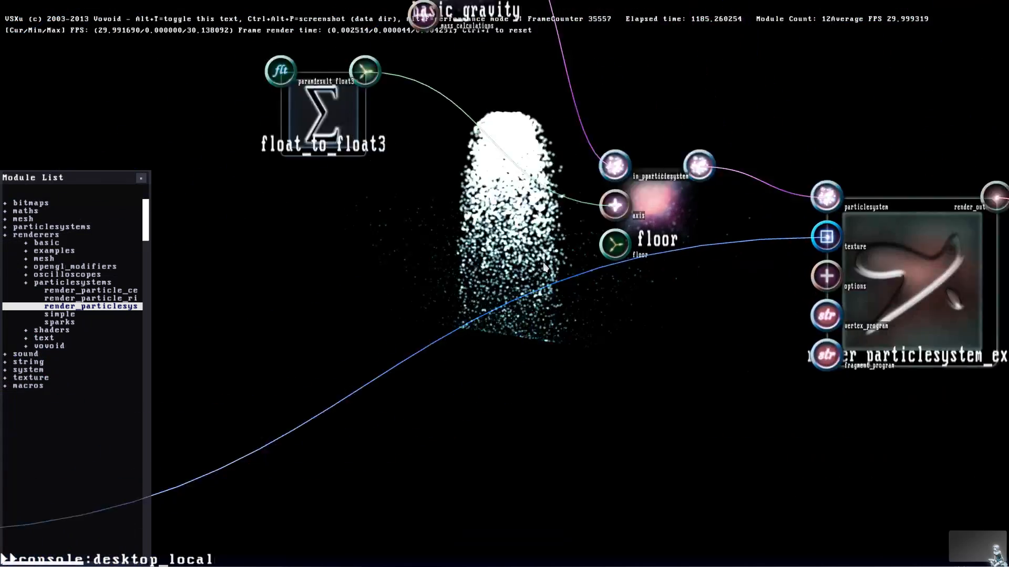
Step: Move the floor module away from render_particlesystem_ext and expand the renderer's options
click(556, 344)
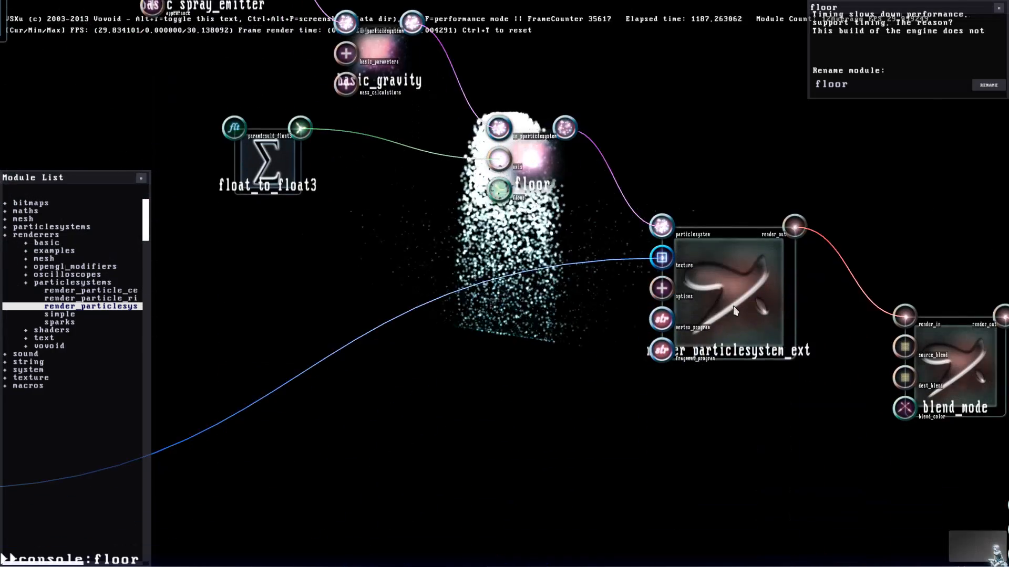
click(758, 396)
click(736, 188)
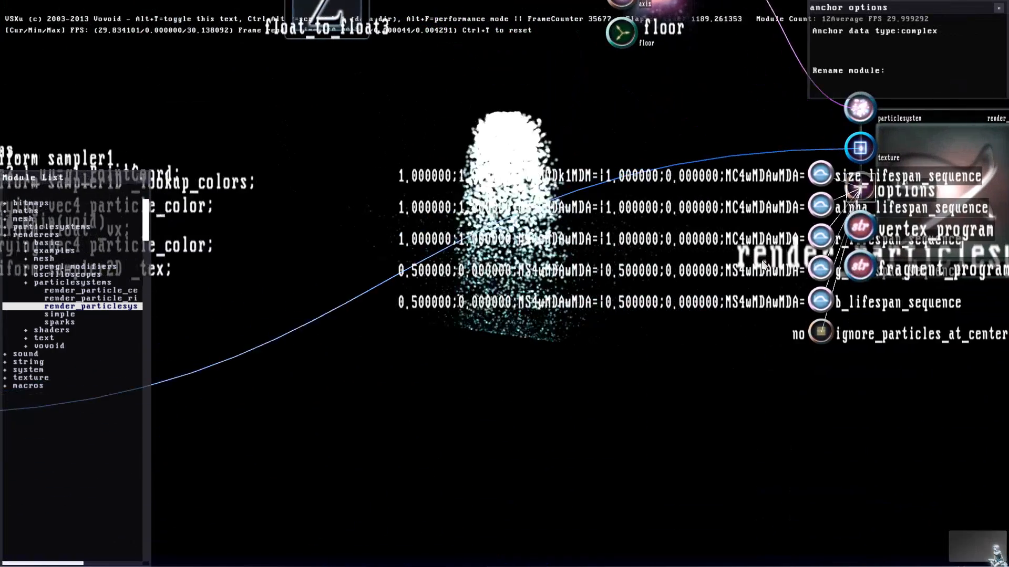
Step: Reshape the alpha_lifespan_sequence curve to start at zero, peak at about 0.89 near the middle and end at zero
click(827, 206)
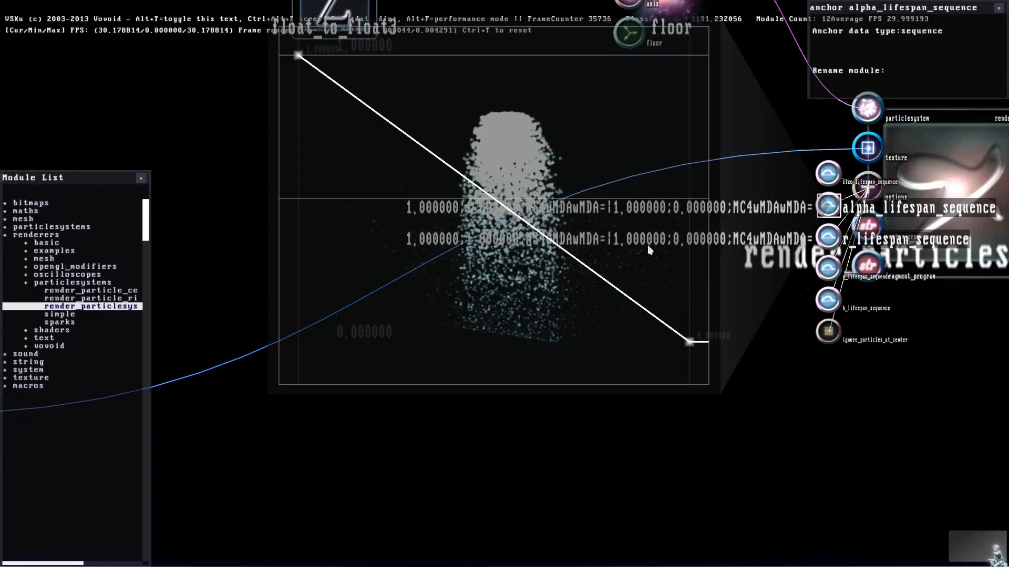
drag(686, 227, 691, 136)
drag(458, 55, 457, 341)
drag(697, 137, 669, 90)
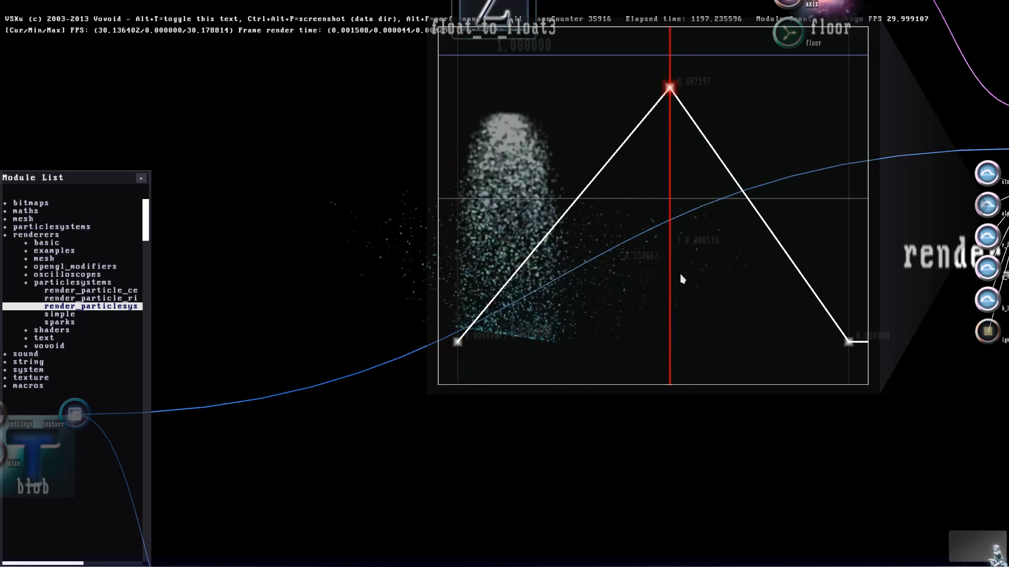
click(886, 205)
Step: Reshape the size_lifespan_sequence curve to start at zero, peak at about 0.98 near the middle and end at zero
double_click(886, 174)
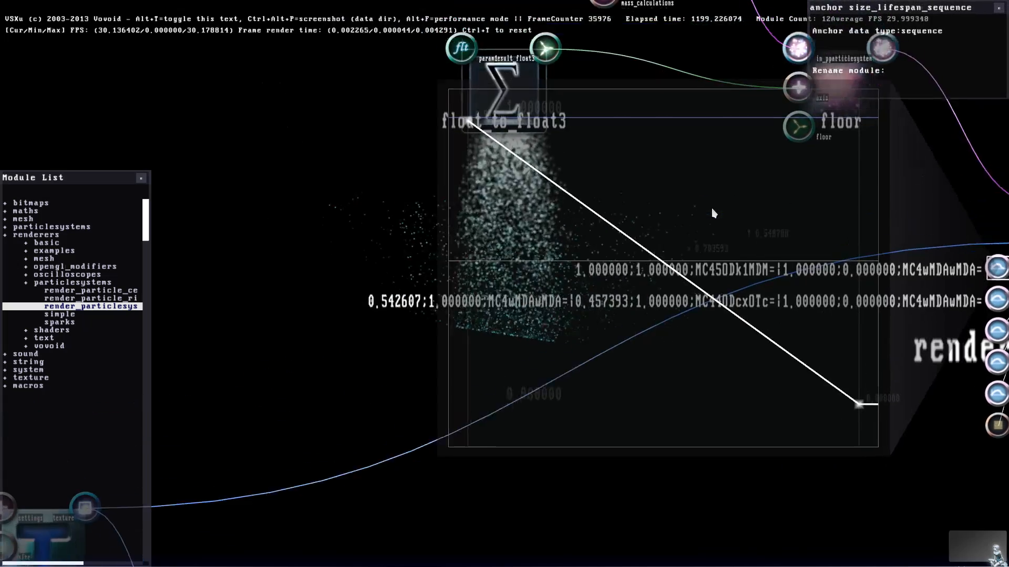
drag(677, 284, 671, 130)
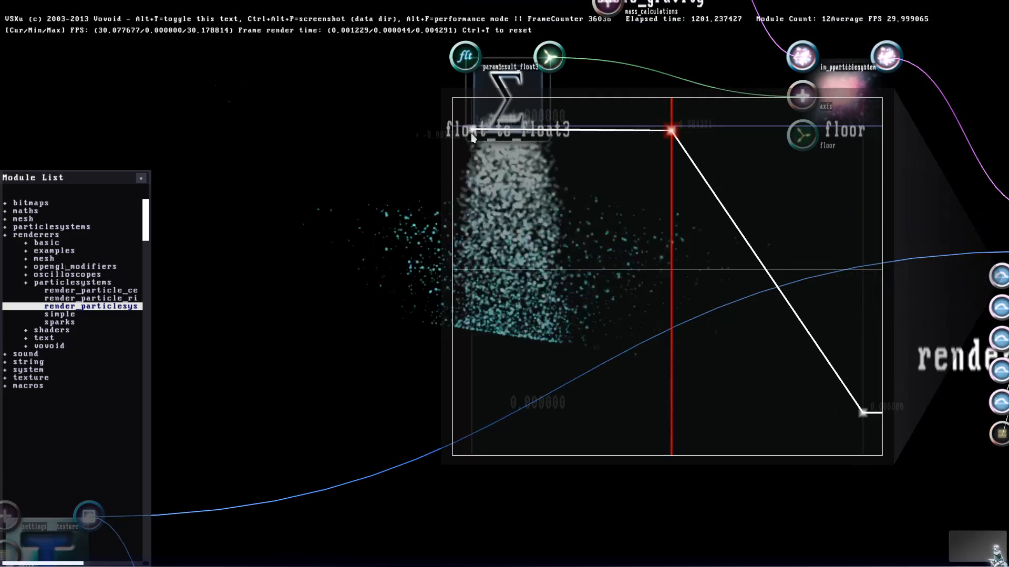
drag(472, 132, 472, 413)
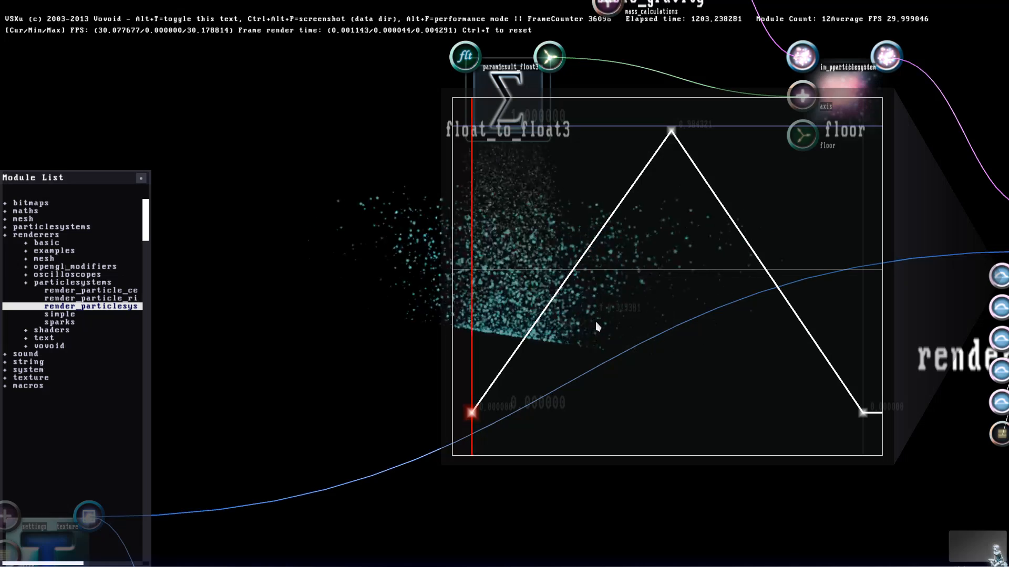
drag(581, 259, 505, 164)
key(Escape)
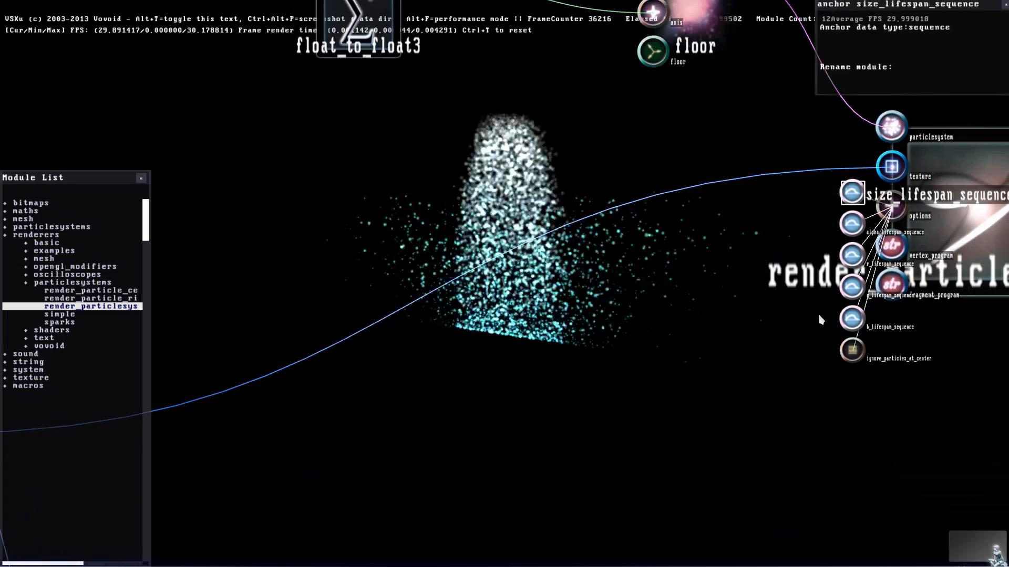
Step: Make the b_lifespan_sequence curve rise from near zero at the start to about 0.88 at the end of the lifespan
double_click(852, 320)
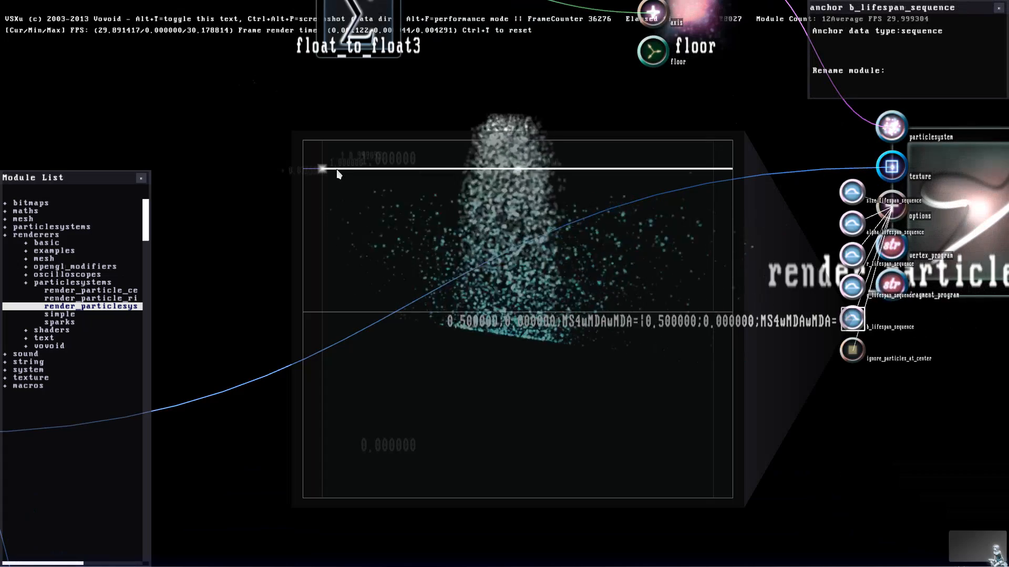
click(322, 169)
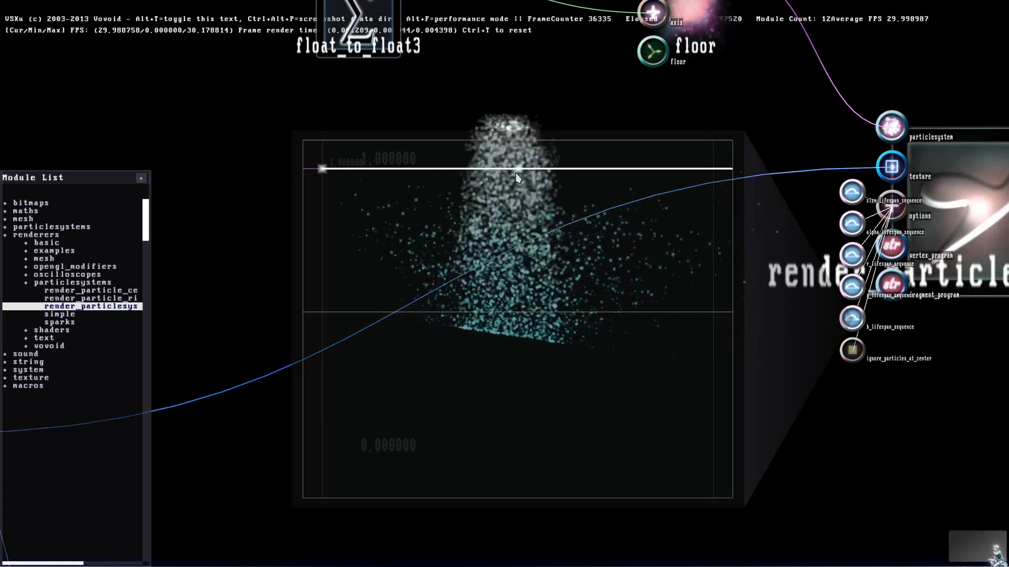
drag(517, 169, 712, 201)
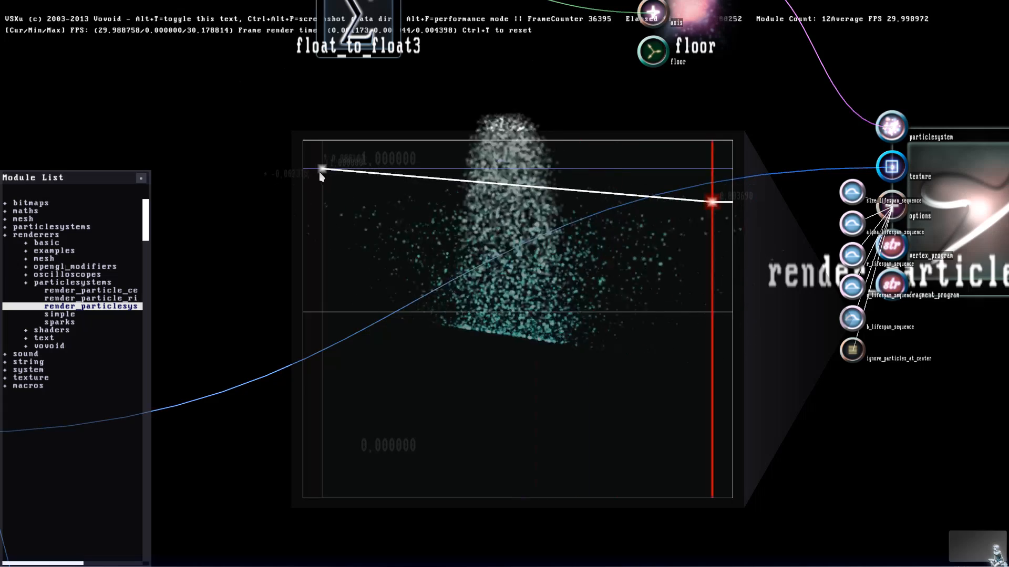
drag(322, 168, 329, 412)
key(a)
key(s)
double_click(760, 304)
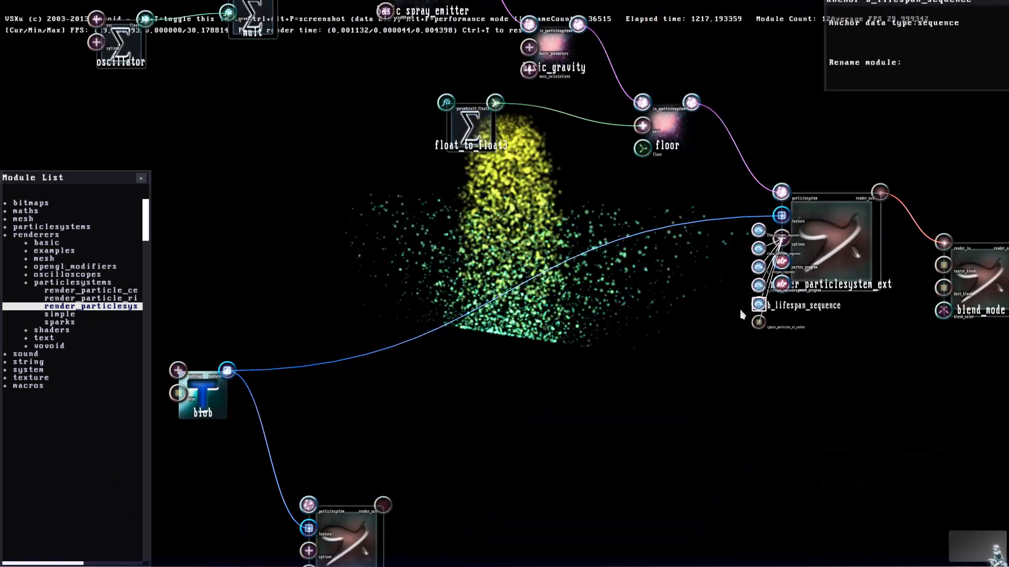
Step: Make the g_lifespan_sequence curve rise from about 0.55 at the start to about 0.95 at the end of the lifespan
key(d)
key(w)
double_click(652, 286)
key(a)
key(w)
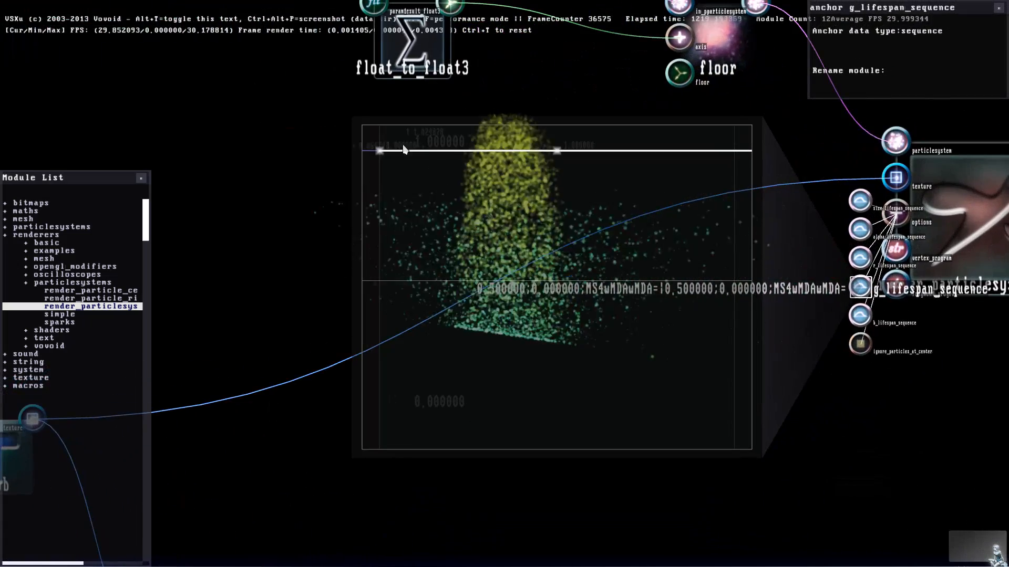
right_click(379, 152)
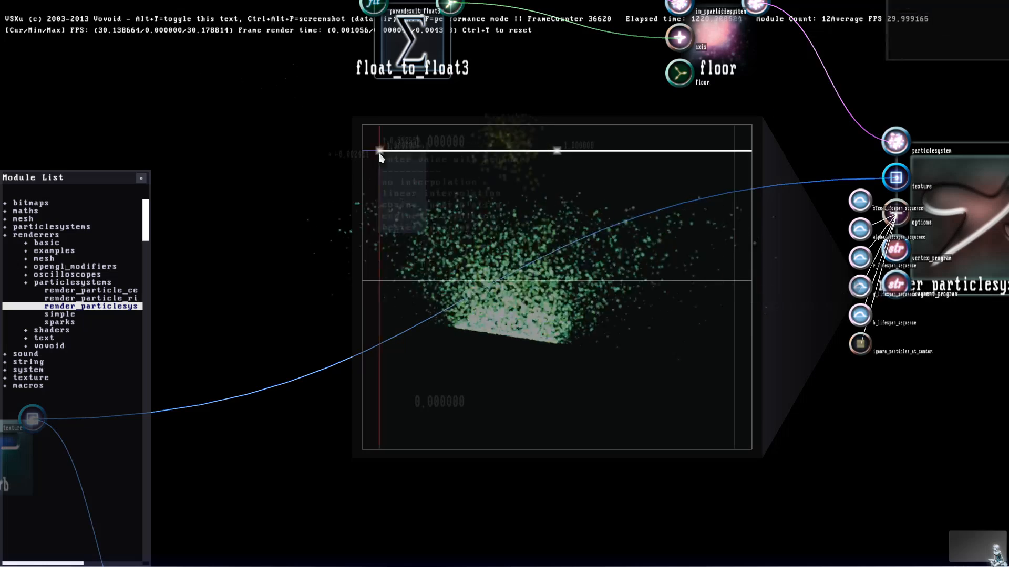
click(392, 191)
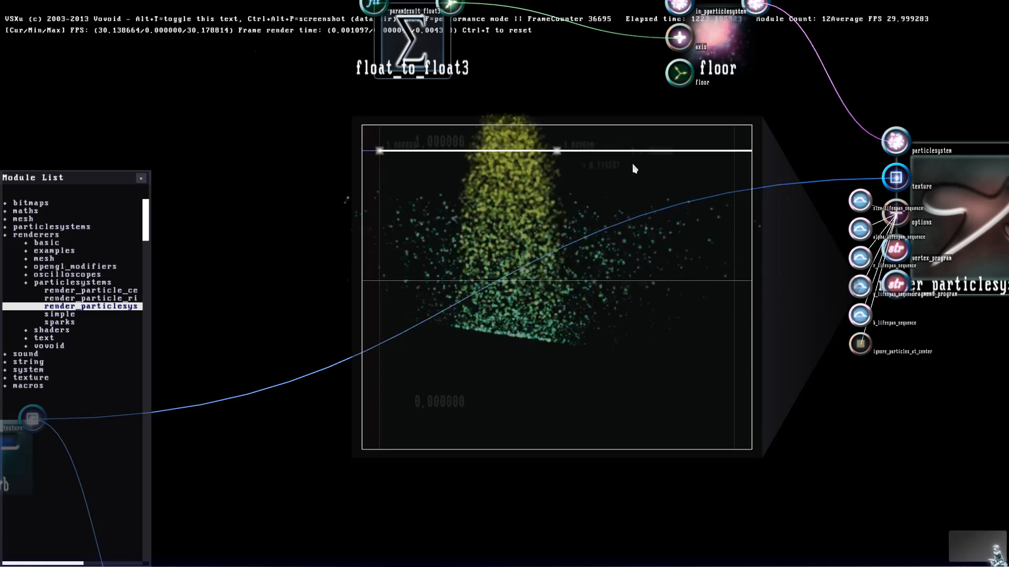
drag(554, 153, 667, 166)
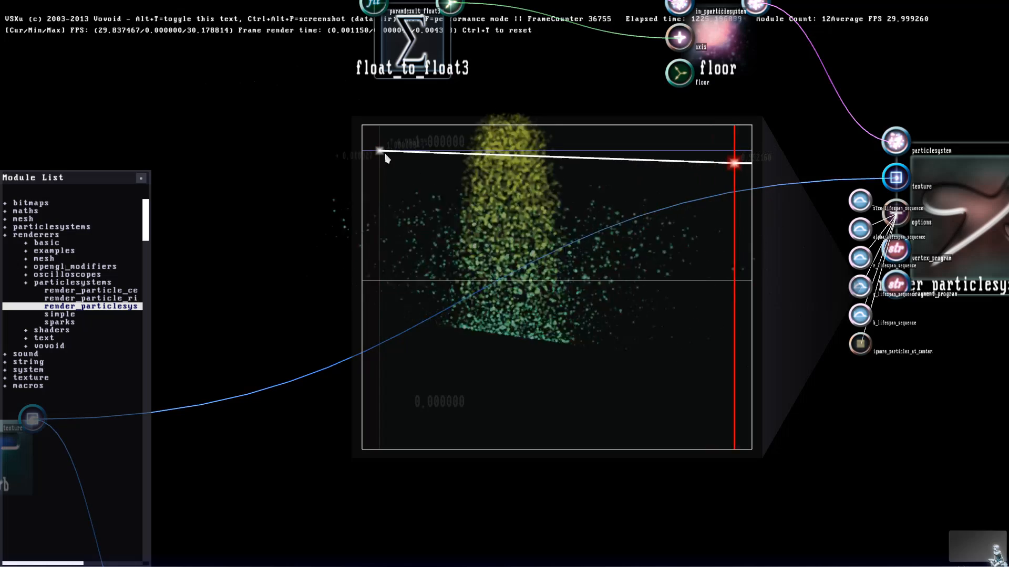
drag(382, 153, 382, 166)
drag(374, 265, 374, 279)
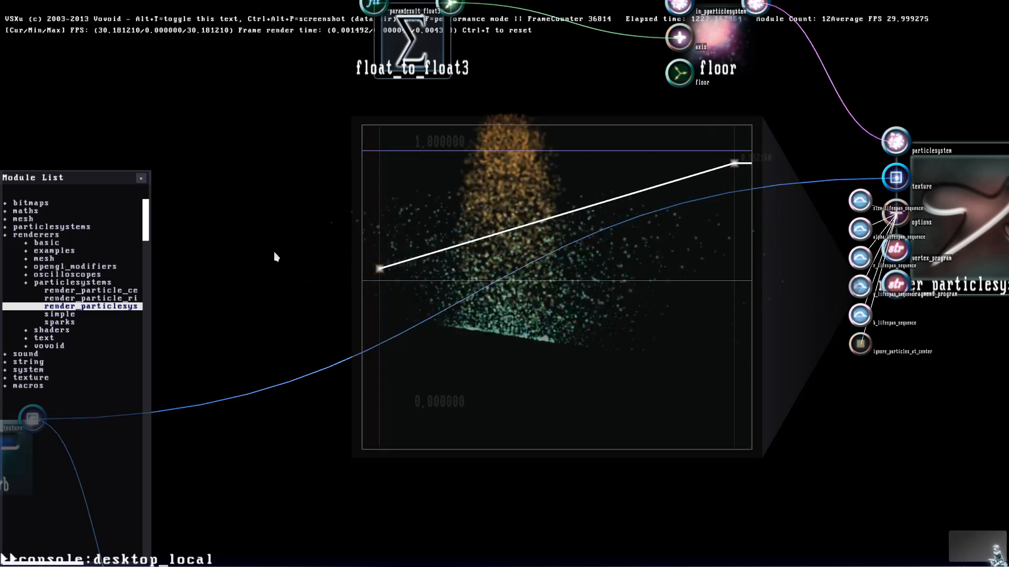
scroll(606, 348, down, 3)
scroll(677, 376, up, 2)
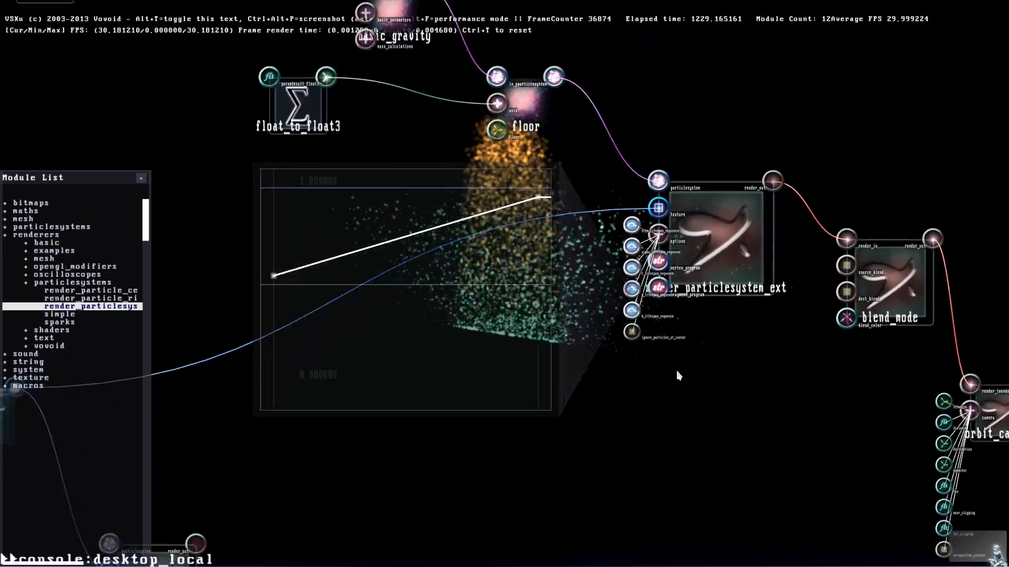
Step: Set the orbit_camera's distance to about 1.46 and close its value controller
drag(707, 315, 659, 263)
scroll(701, 363, up, 3)
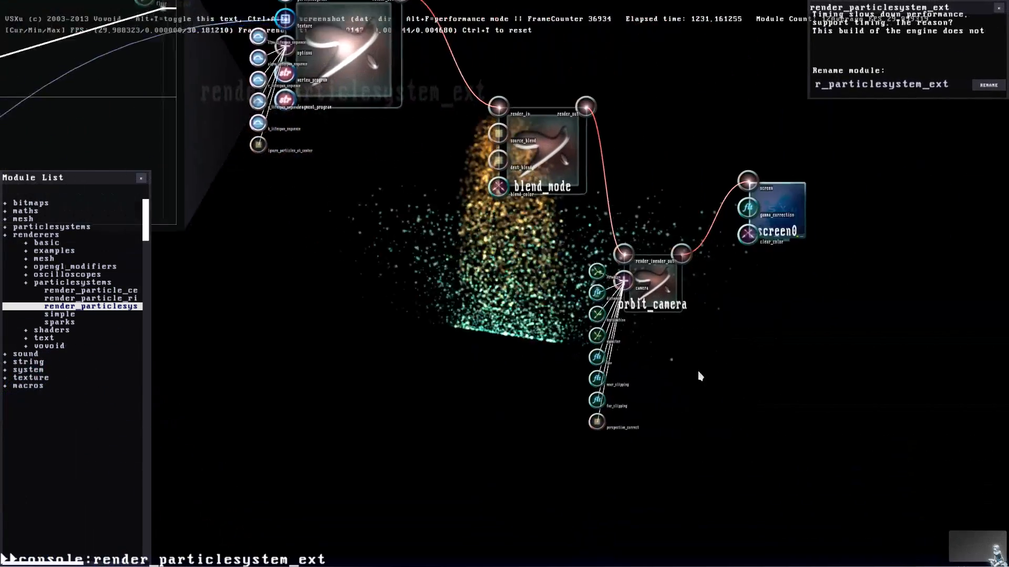
click(654, 301)
drag(565, 297, 637, 296)
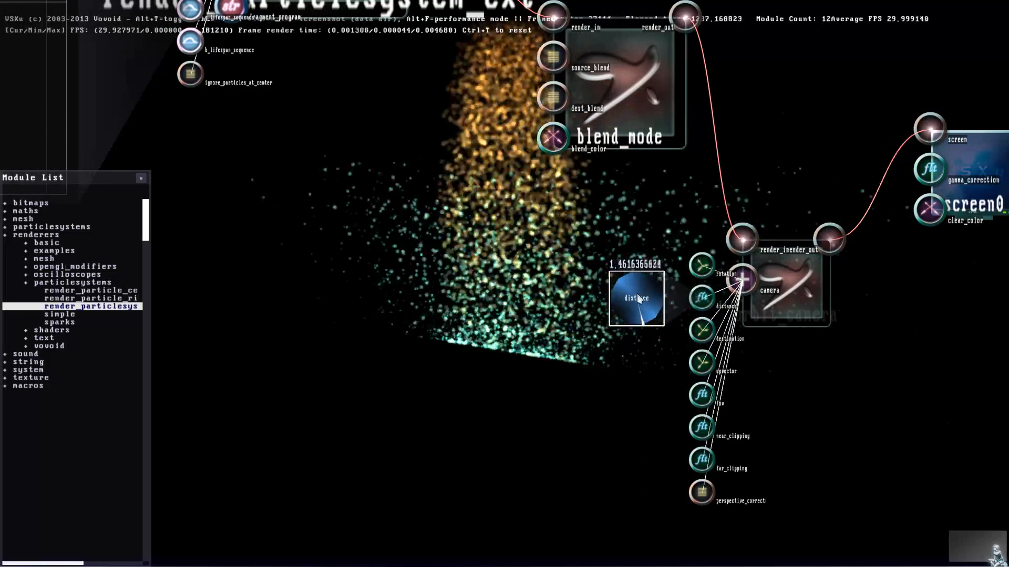
double_click(637, 295)
Step: Close the g_lifespan_sequence curve editor beside render_particlesystem_ext
scroll(551, 247, down, 3)
double_click(550, 247)
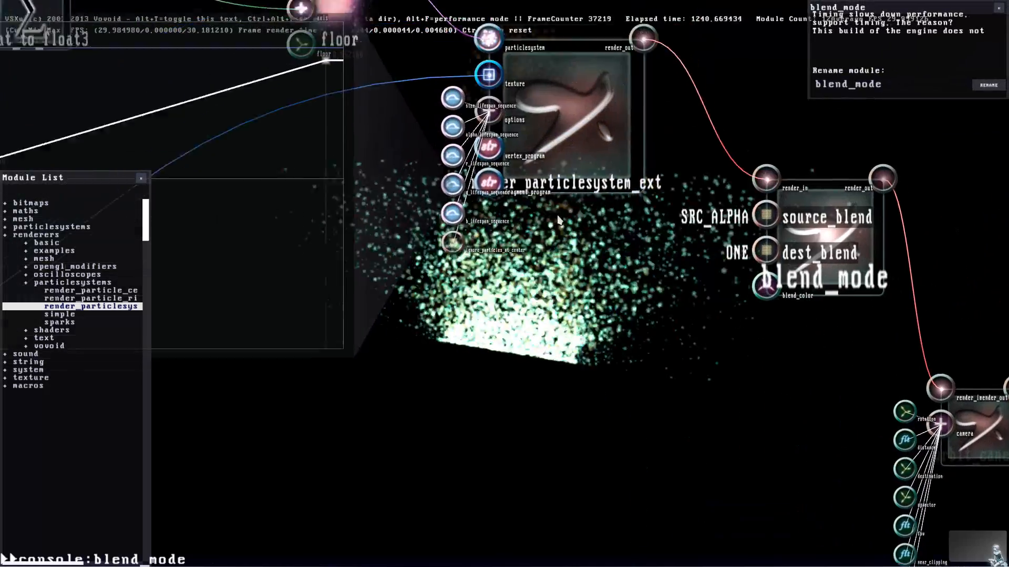
double_click(576, 197)
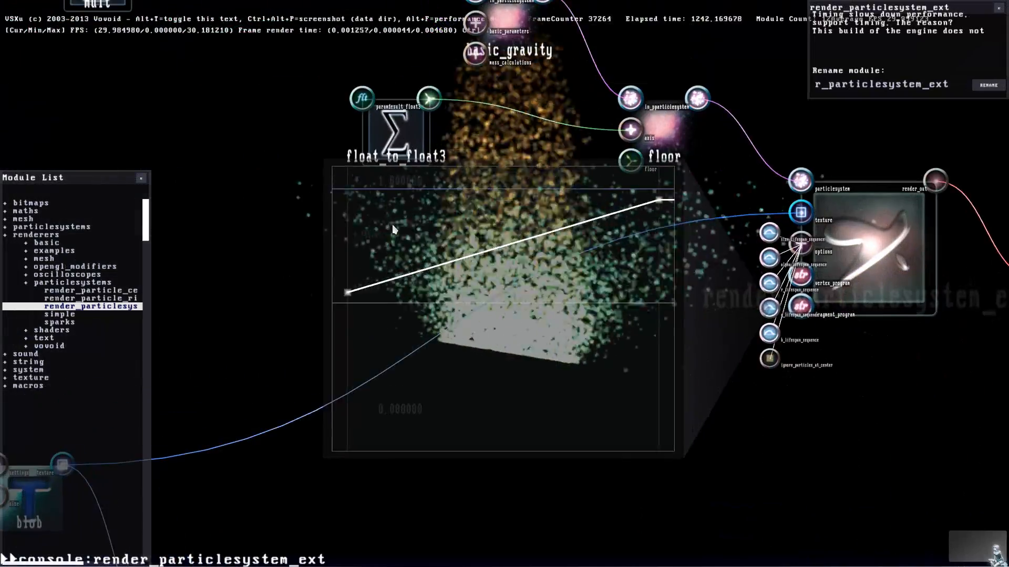
double_click(393, 229)
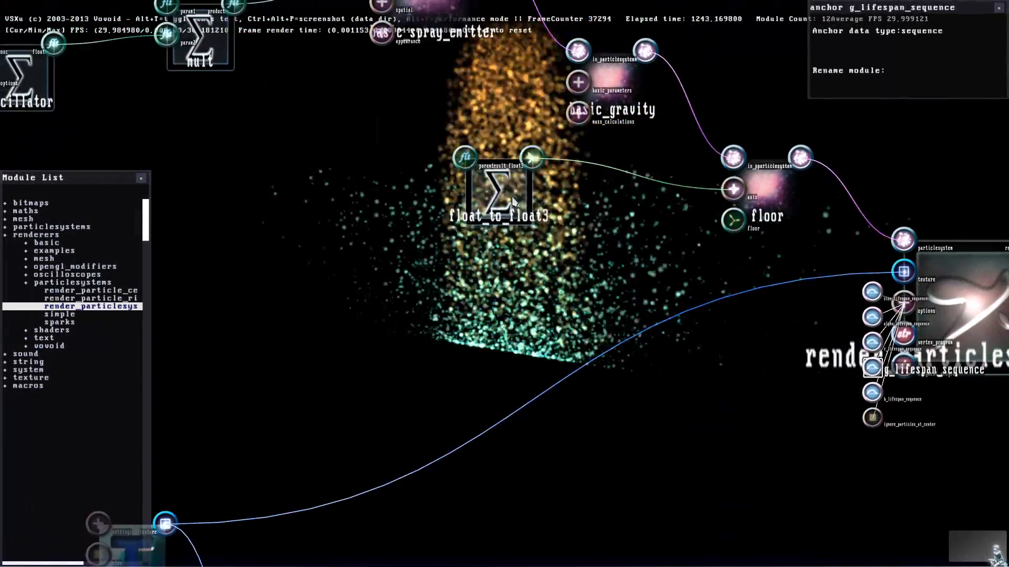
double_click(675, 310)
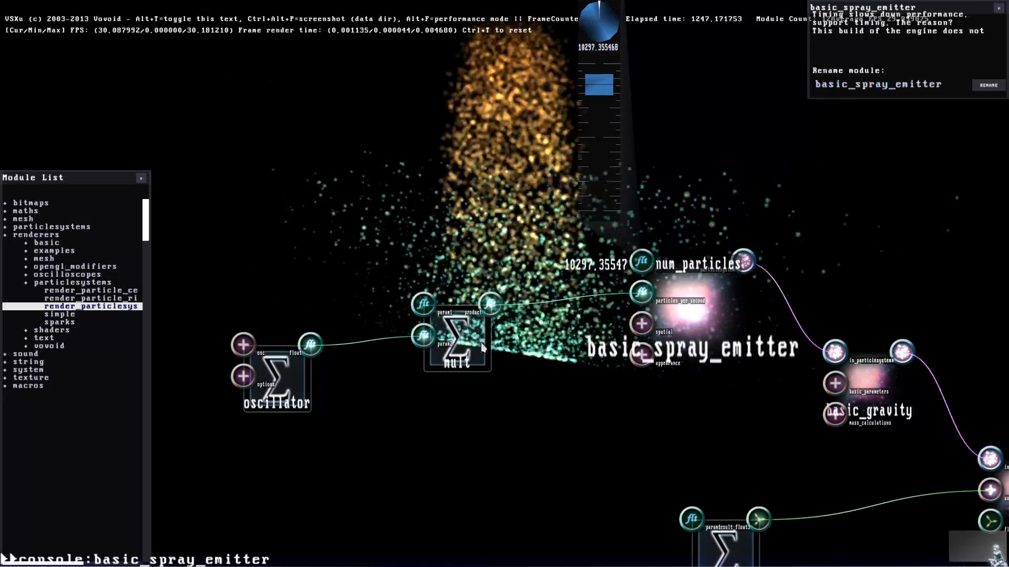
Step: Look over the module chain from oscillator and mult through float_to_float3 to render_particlesystem_ext
double_click(457, 341)
drag(387, 229, 388, 224)
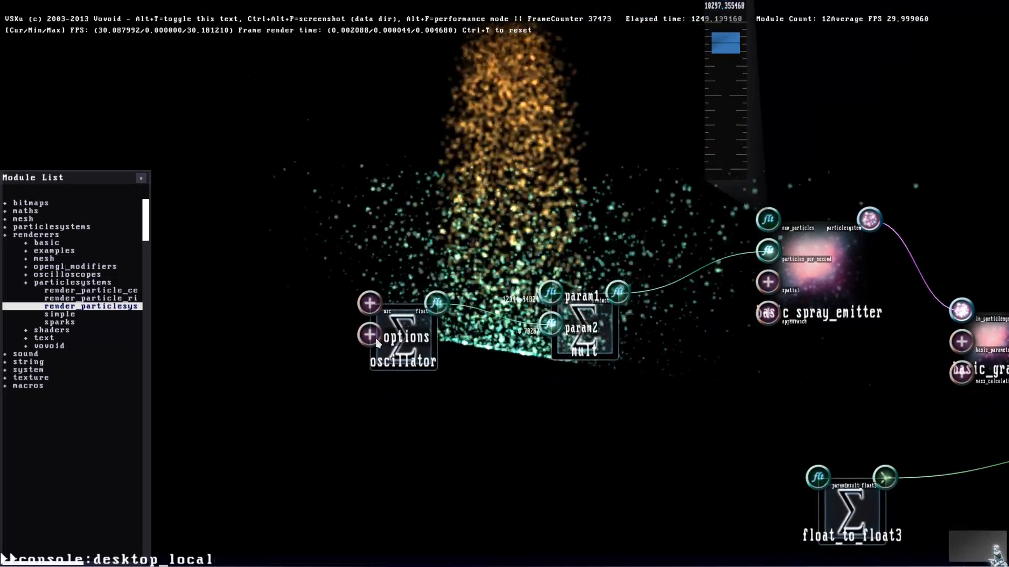
drag(404, 337, 396, 369)
drag(607, 403, 660, 401)
click(607, 368)
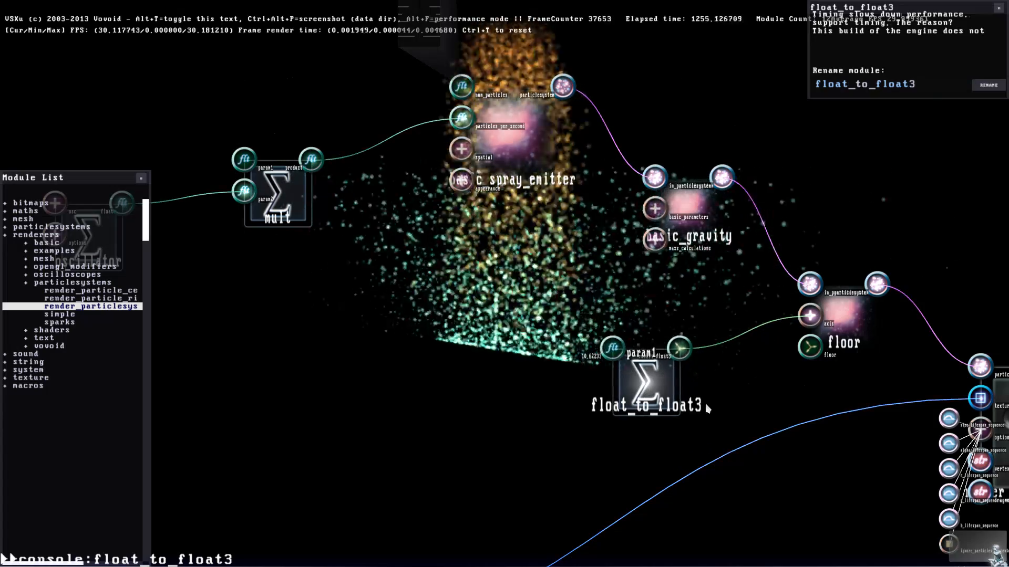
scroll(703, 383, down, 5)
click(703, 382)
scroll(705, 373, up, 5)
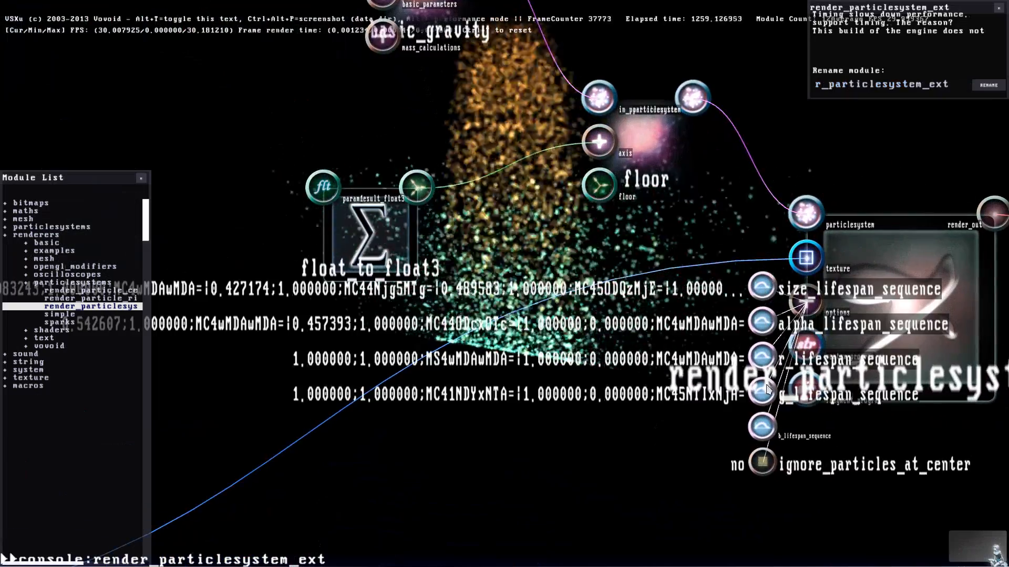
Step: Collapse render_particlesystem_ext's options and view its fragment_program shader code, closing the code editor unchanged
scroll(718, 302, down, 2)
click(717, 302)
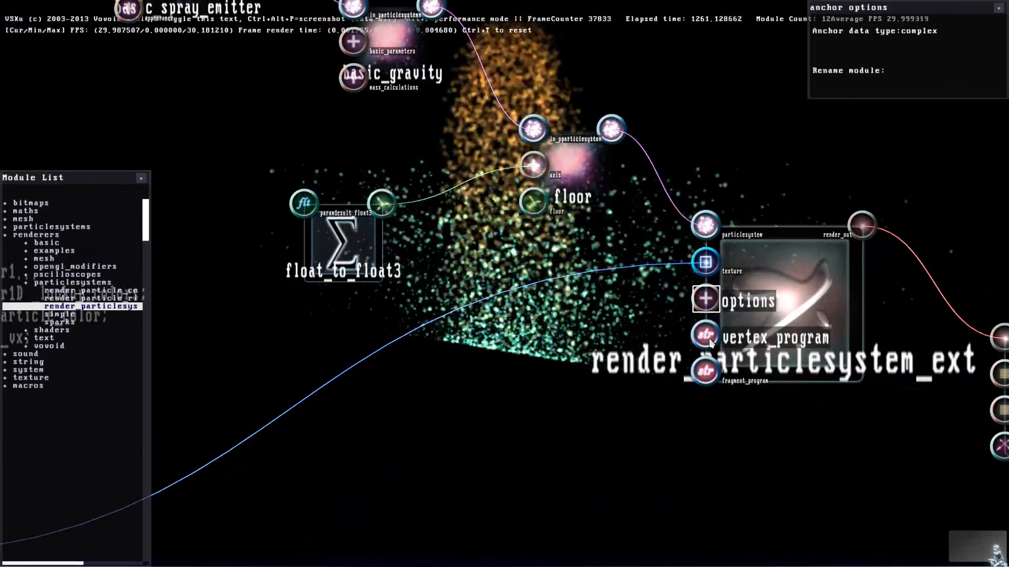
double_click(705, 376)
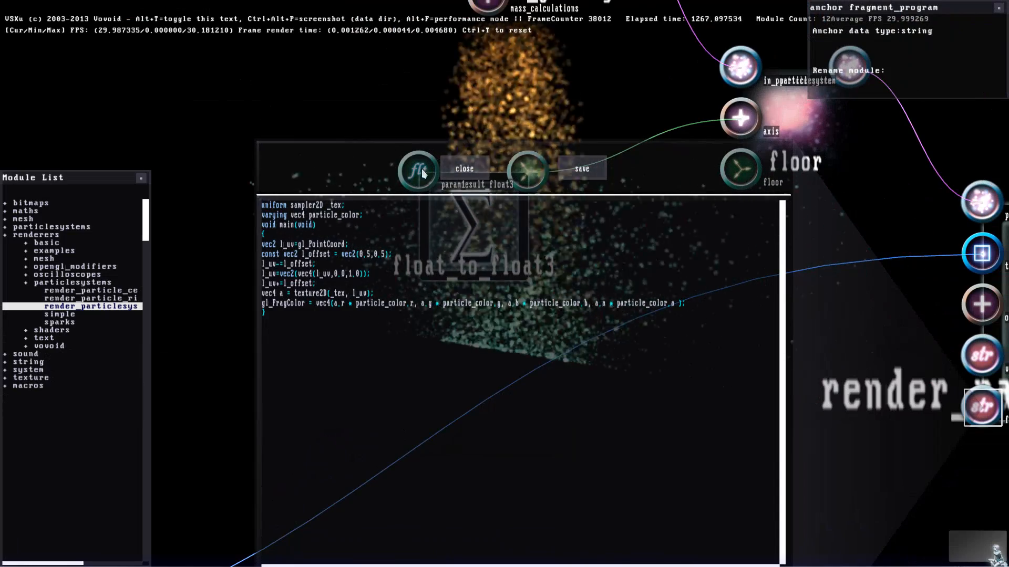
click(501, 193)
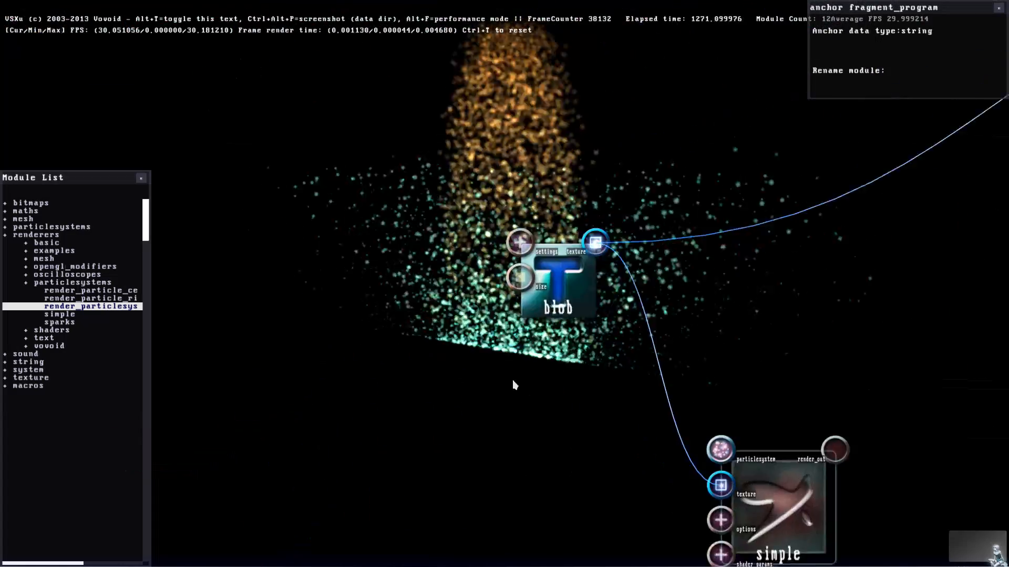
Step: Expand the blob texture's settings and set arms to 7 and attenuation to about 3.02
click(650, 235)
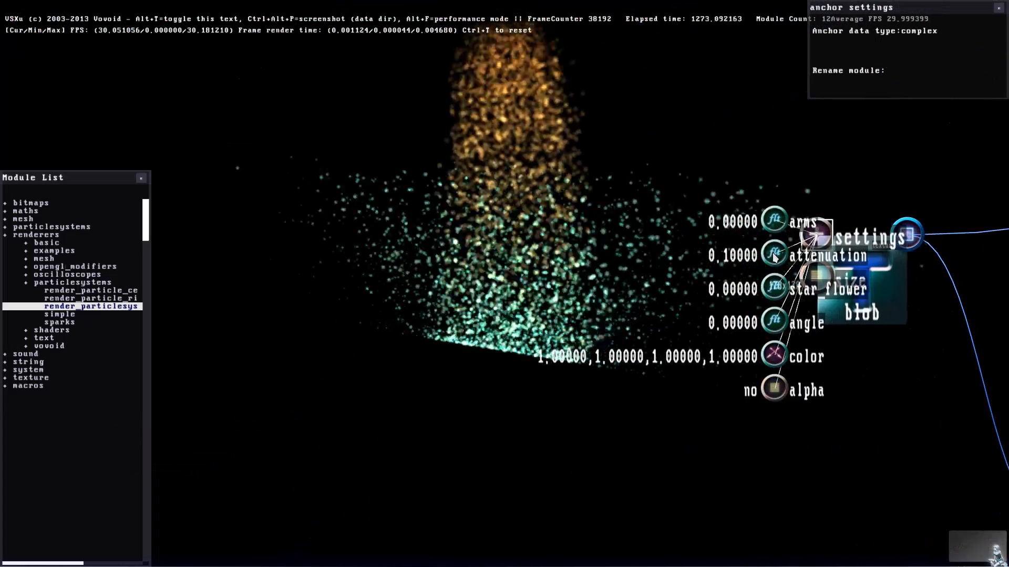
drag(721, 255, 660, 322)
scroll(630, 326, down, 5)
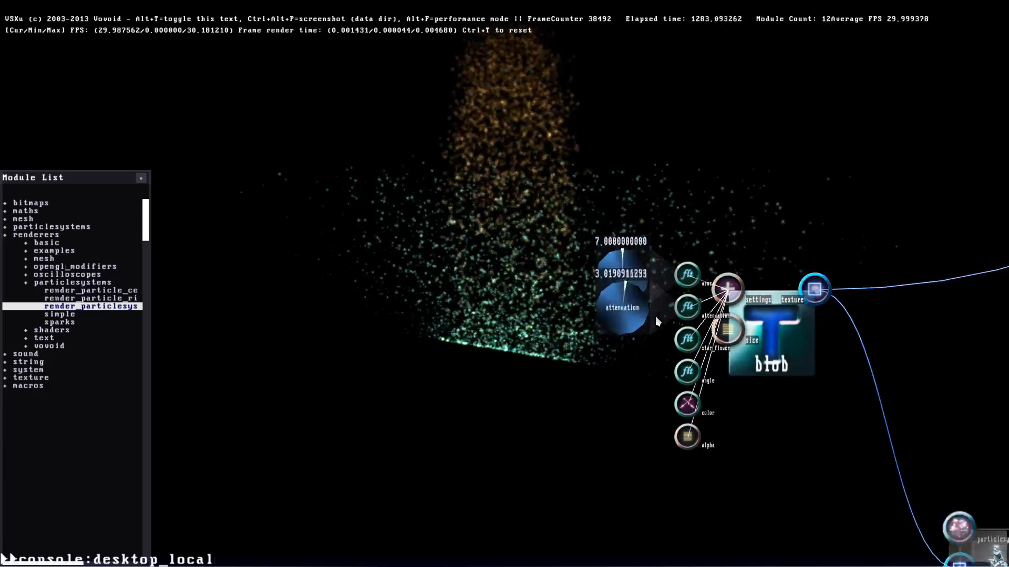
drag(720, 302, 622, 348)
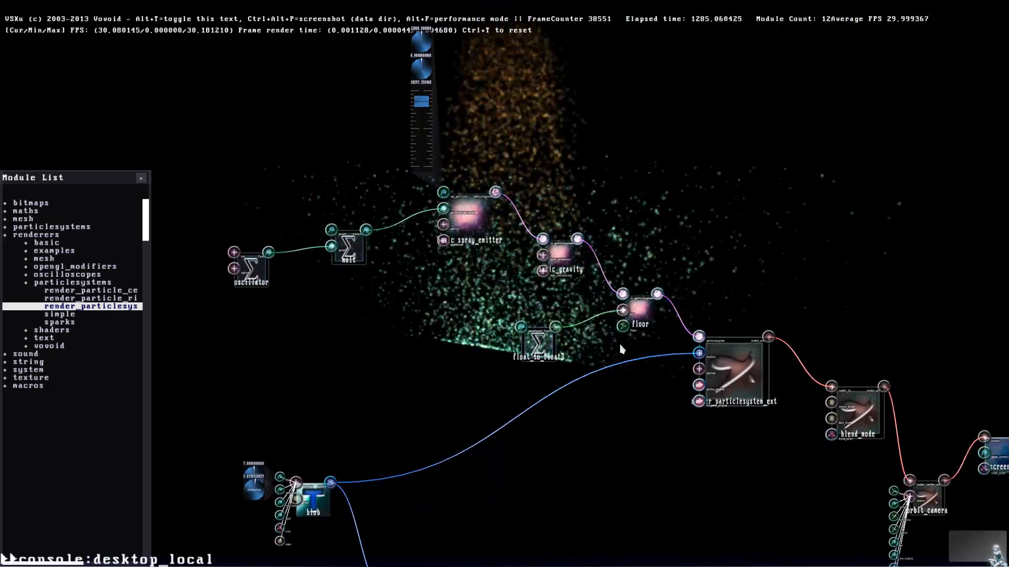
Step: Move basic_spray_emitter slightly lower and close its value controllers
scroll(620, 347, up, 2)
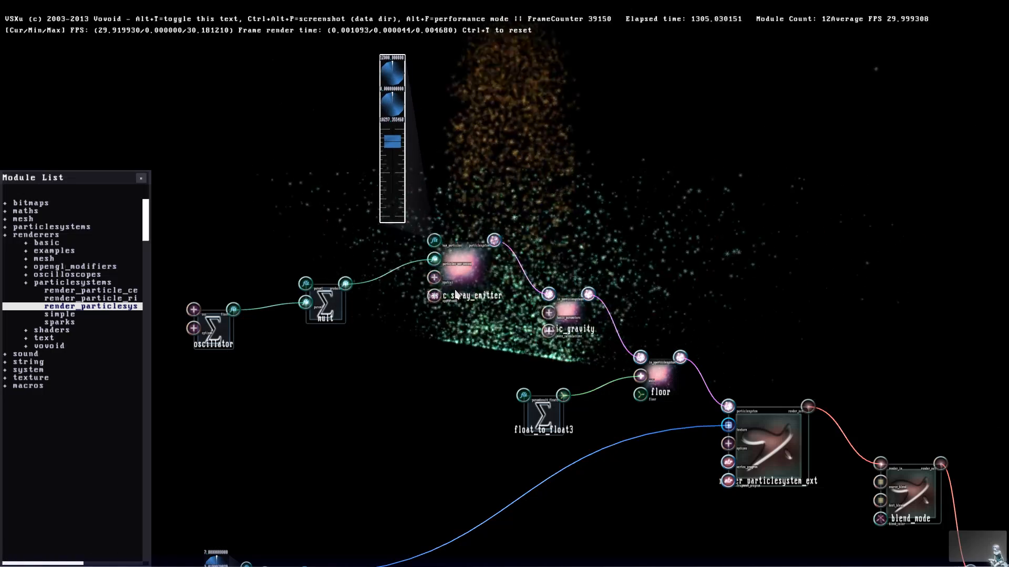
drag(456, 295, 449, 303)
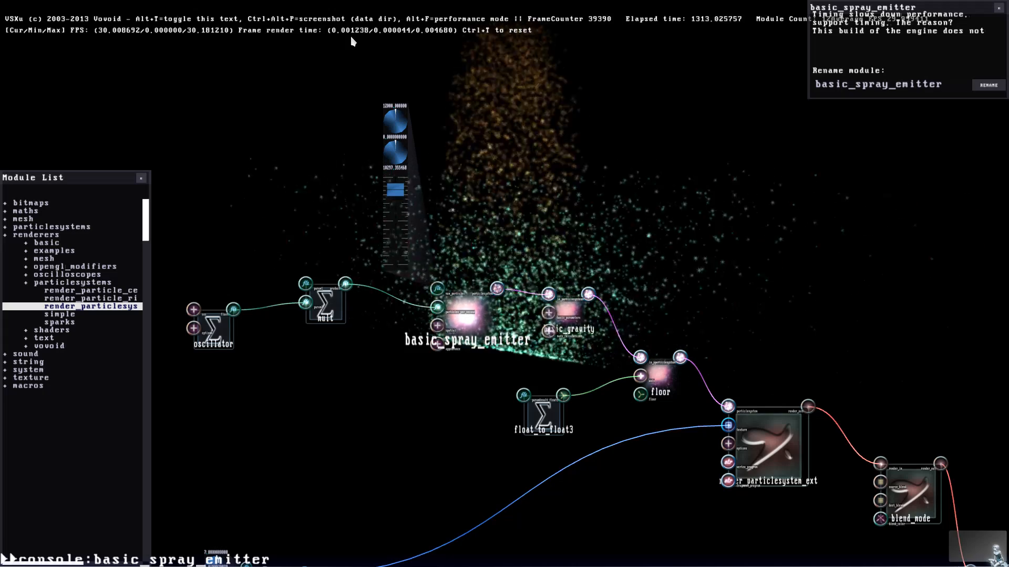
click(386, 226)
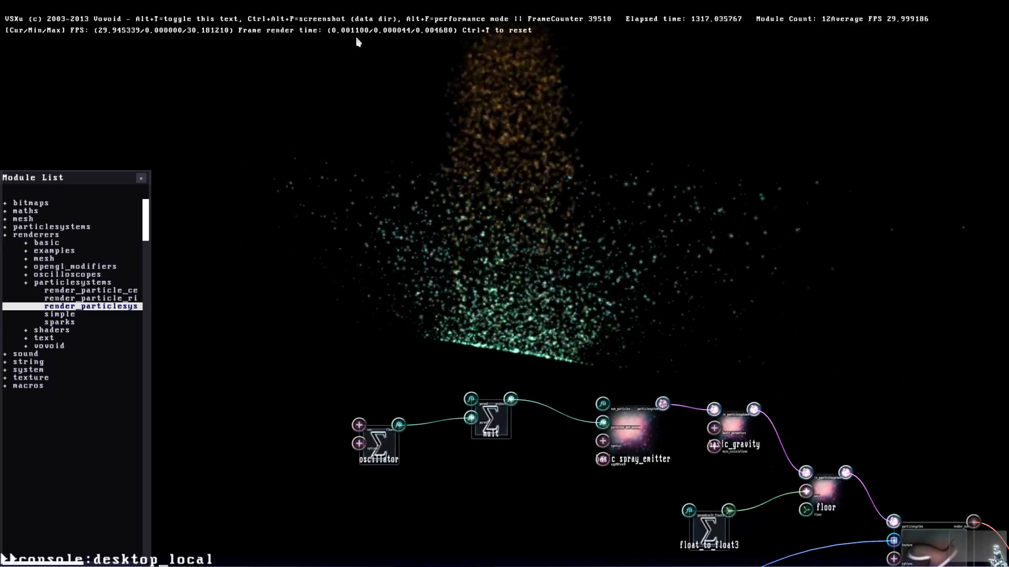
Step: Line up the mult, basic_spray_emitter and basic_gravity modules in a row with the oscillator
click(491, 426)
click(629, 449)
drag(630, 449, 623, 455)
click(745, 399)
drag(739, 437, 734, 454)
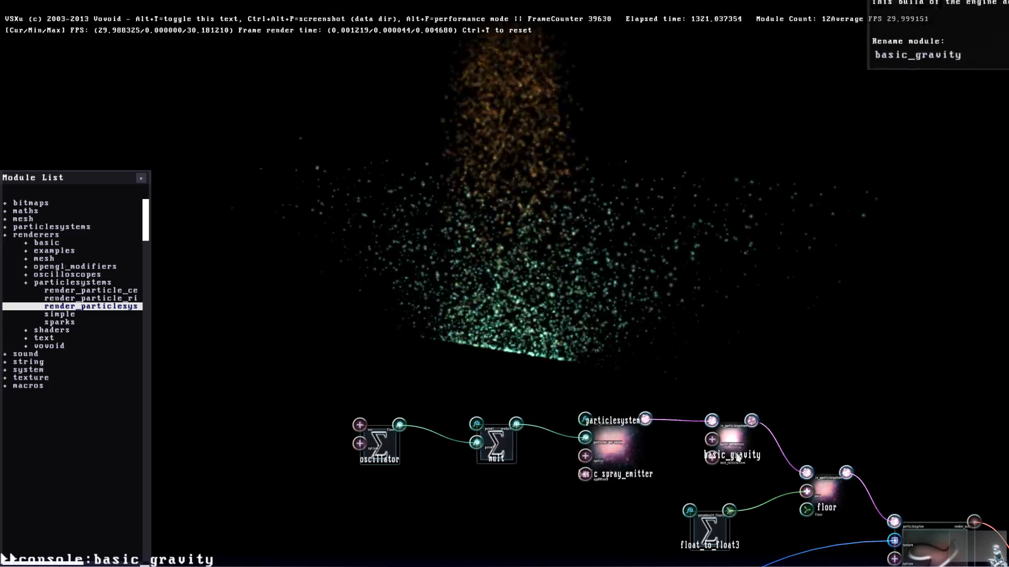
Step: Expand the floor module's axis parameters and move float_to_float3 down below the refraction_amount input
drag(806, 336, 532, 335)
scroll(722, 336, down, 2)
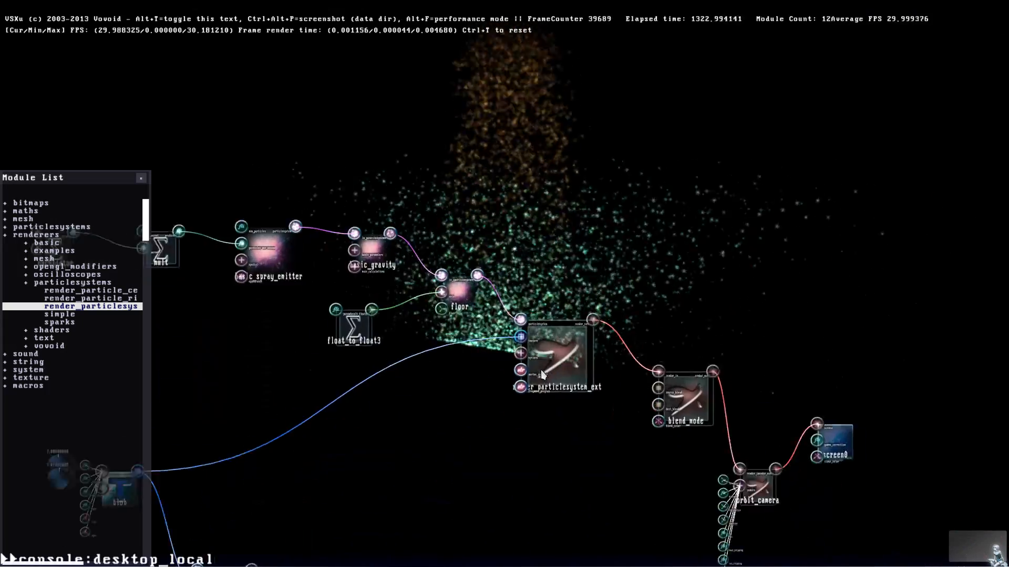
click(541, 370)
click(502, 329)
scroll(501, 329, up, 6)
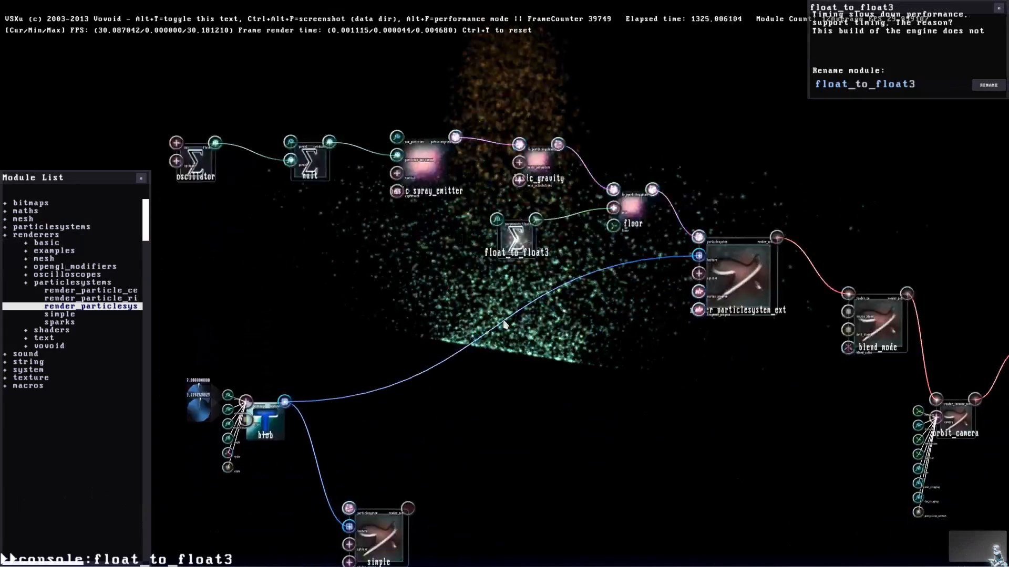
scroll(625, 121, down, 4)
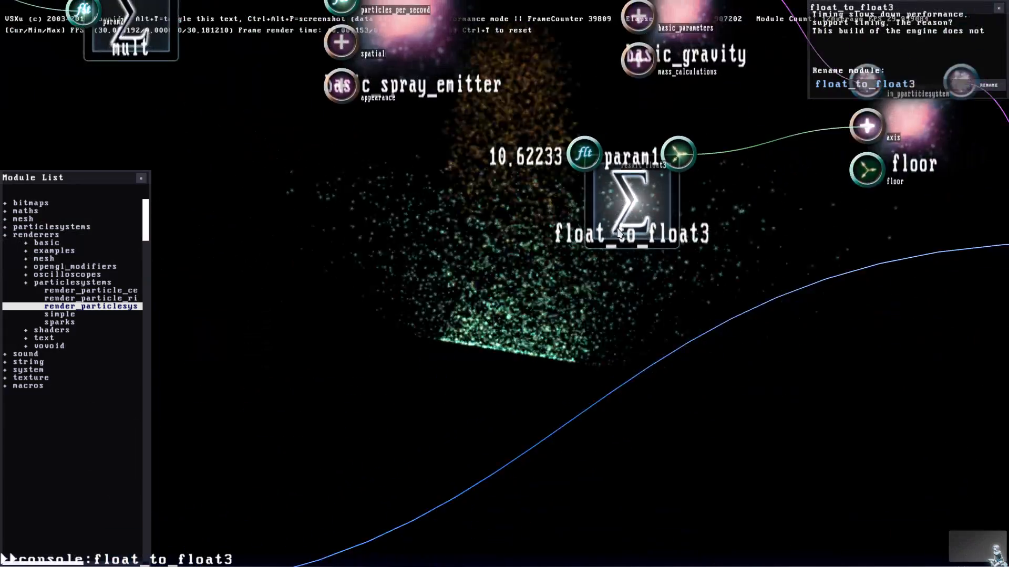
click(733, 155)
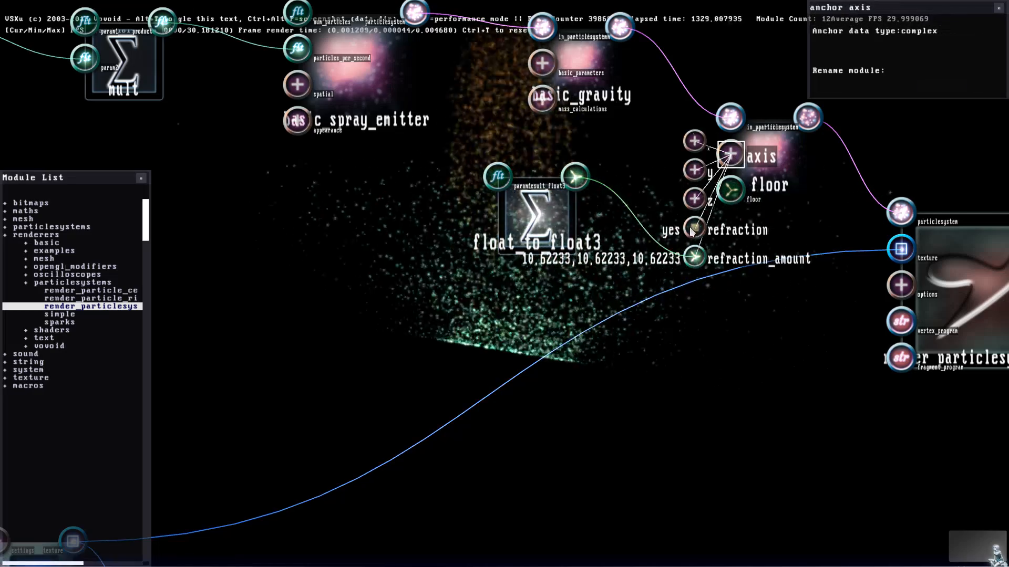
drag(514, 227, 515, 325)
drag(510, 190, 507, 313)
scroll(506, 312, down, 3)
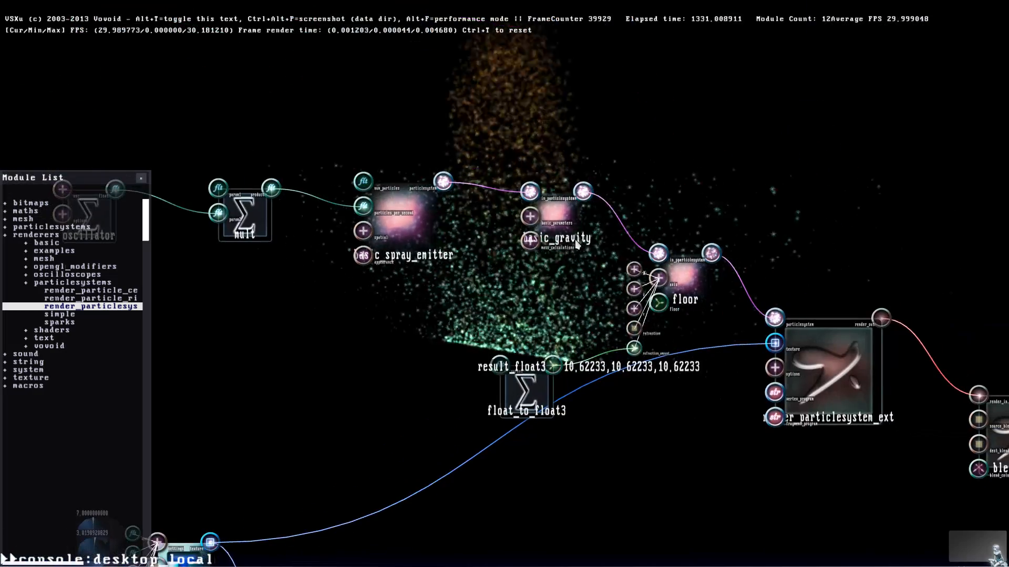
Step: Move the unused simple renderer up closer to the blob module
drag(551, 226, 533, 211)
drag(342, 259, 471, 260)
drag(528, 219, 526, 212)
drag(316, 397, 513, 263)
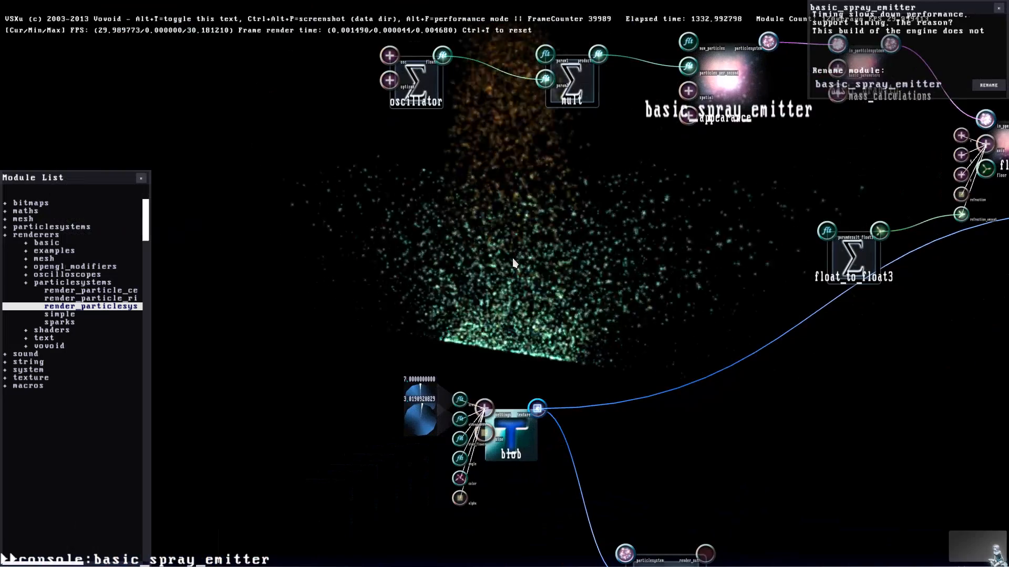
click(537, 267)
drag(520, 446, 502, 424)
scroll(501, 423, down, 2)
drag(583, 348, 580, 195)
drag(594, 389, 667, 322)
drag(862, 324, 655, 324)
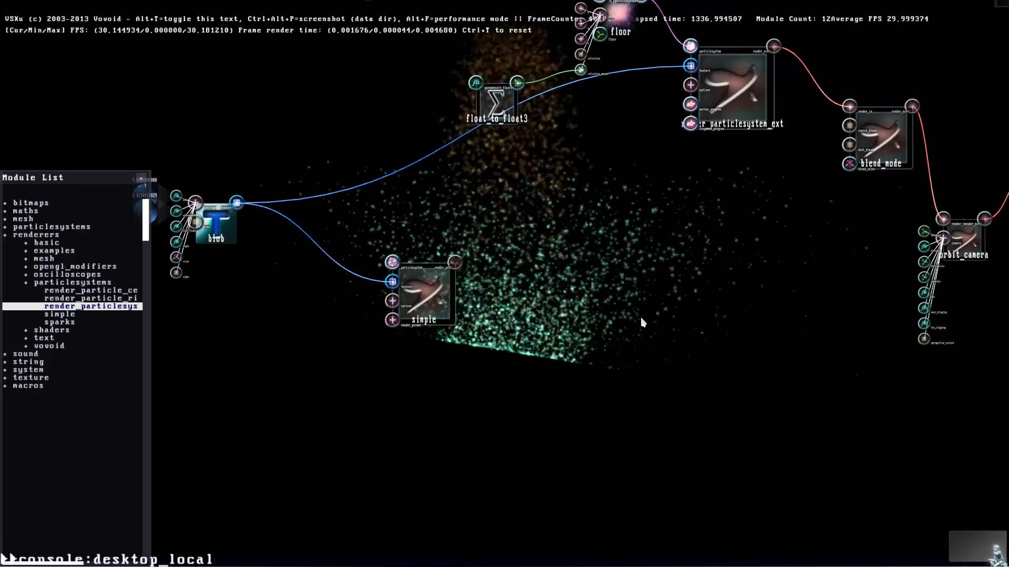
Step: Move the oscillator and mult modules farther away from basic_spray_emitter to free space in the chain
mouse_move(221, 32)
mouse_down()
mouse_move(415, 221)
mouse_move(497, 272)
mouse_move(412, 263)
mouse_move(169, 303)
mouse_up()
scroll(497, 272, up, 1)
scroll(412, 263, down, 2)
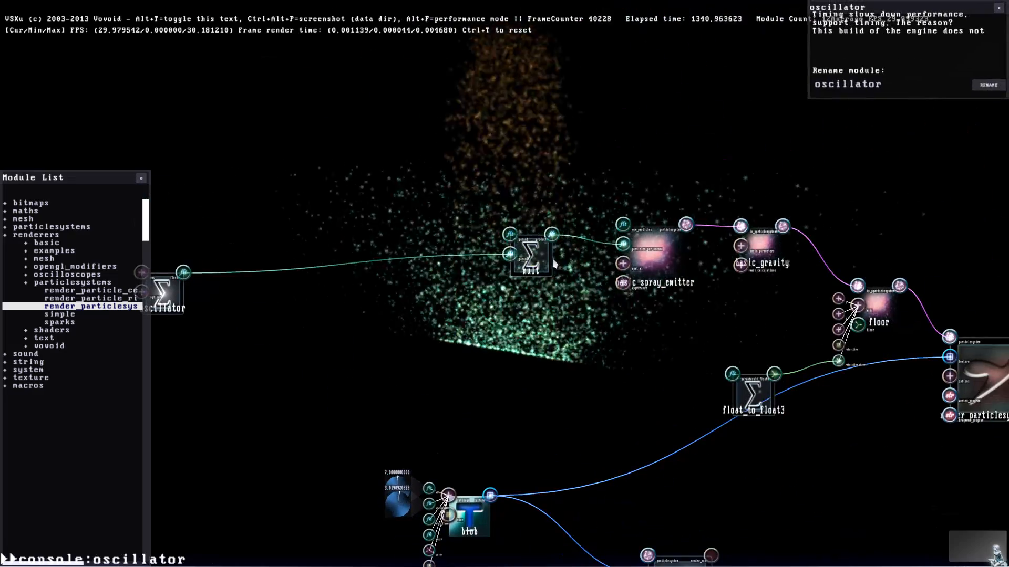
drag(530, 263, 282, 276)
Step: Move basic_spray_emitter away from basic_gravity and remove the particle system connection between them
drag(620, 270, 411, 211)
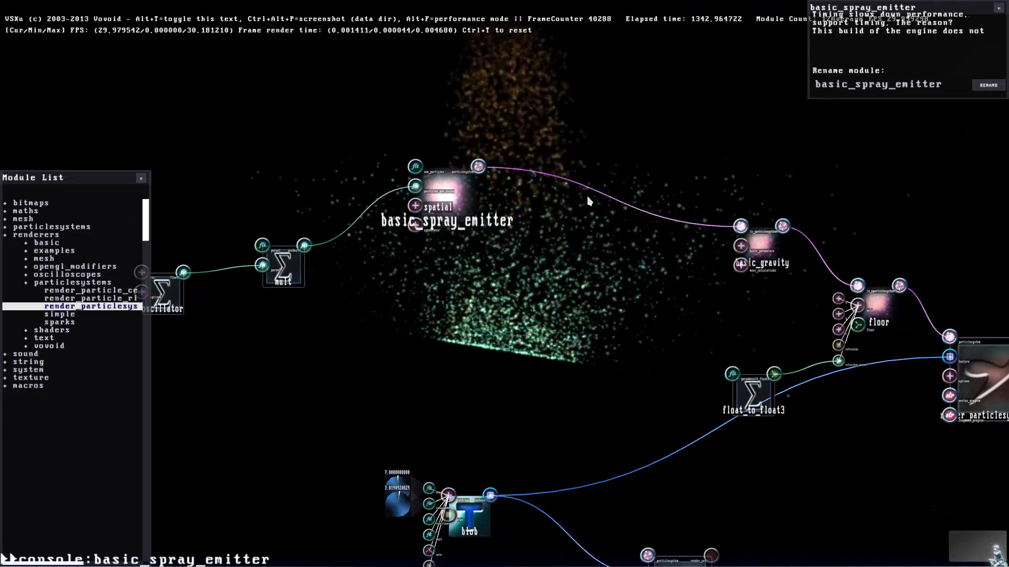
right_click(612, 200)
click(615, 203)
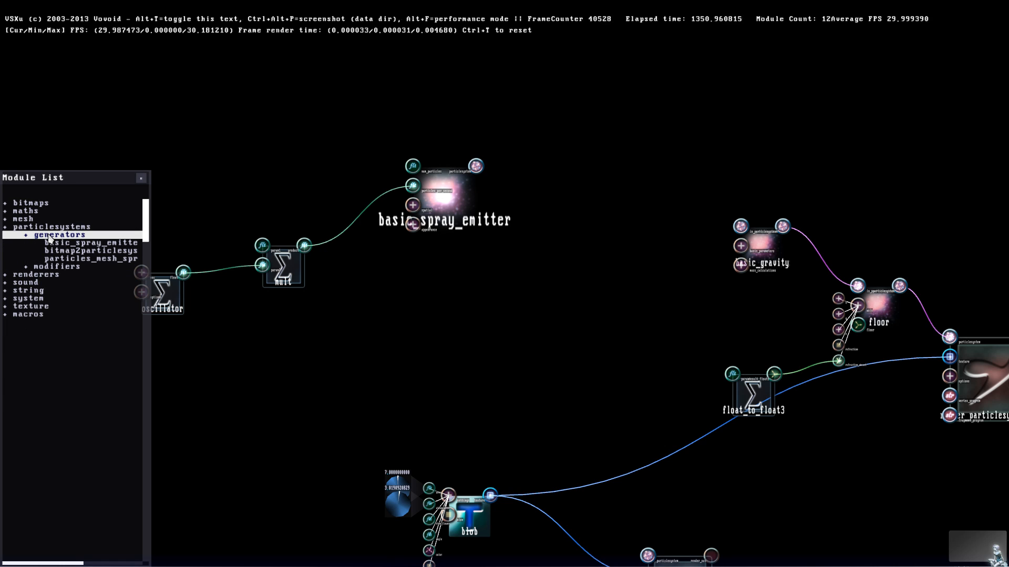
Step: Reconnect basic_spray_emitter to basic_gravity and add a particles_mesh_spray generator below the emitter, making room around it
drag(476, 167, 740, 227)
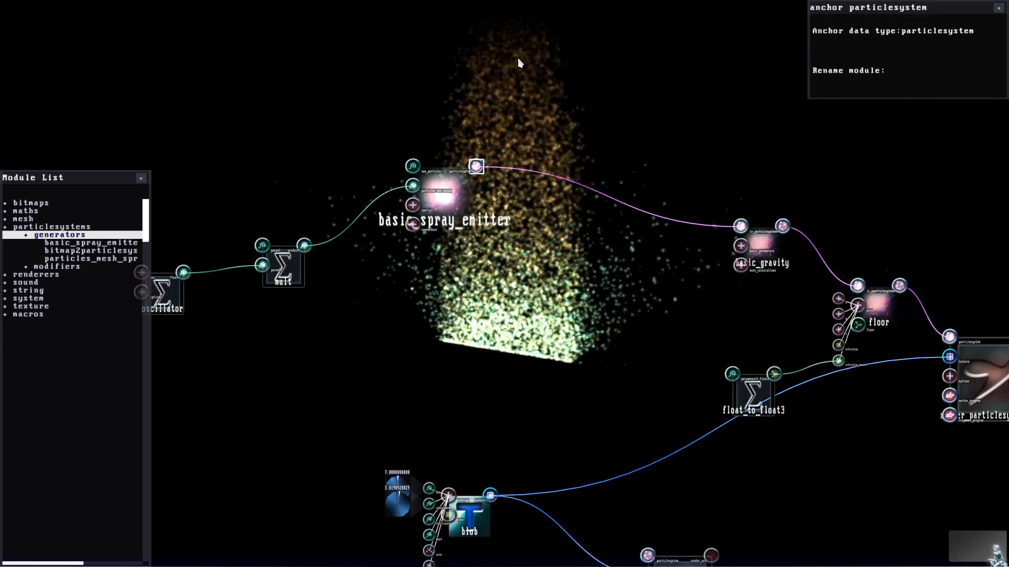
click(83, 235)
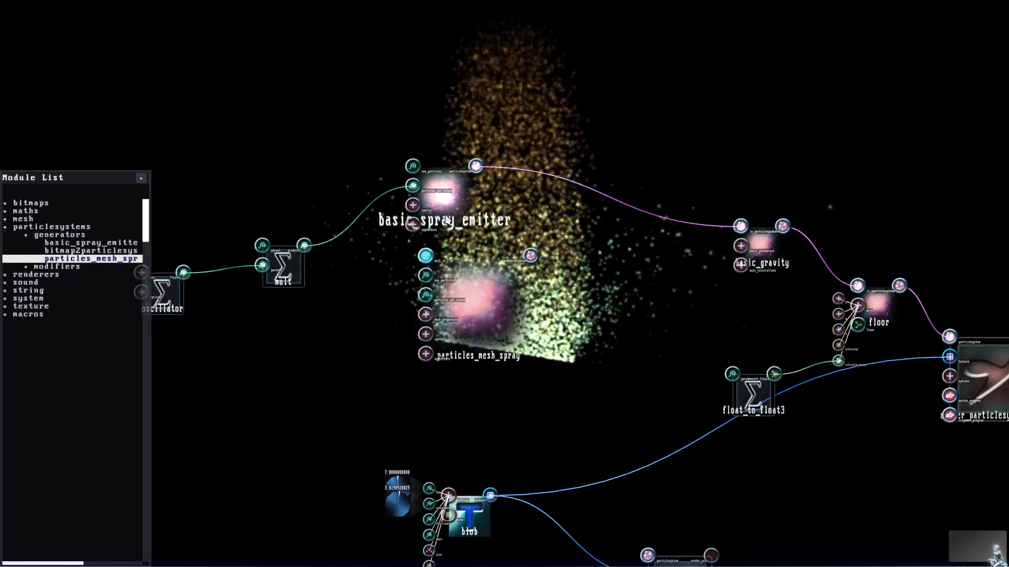
click(447, 221)
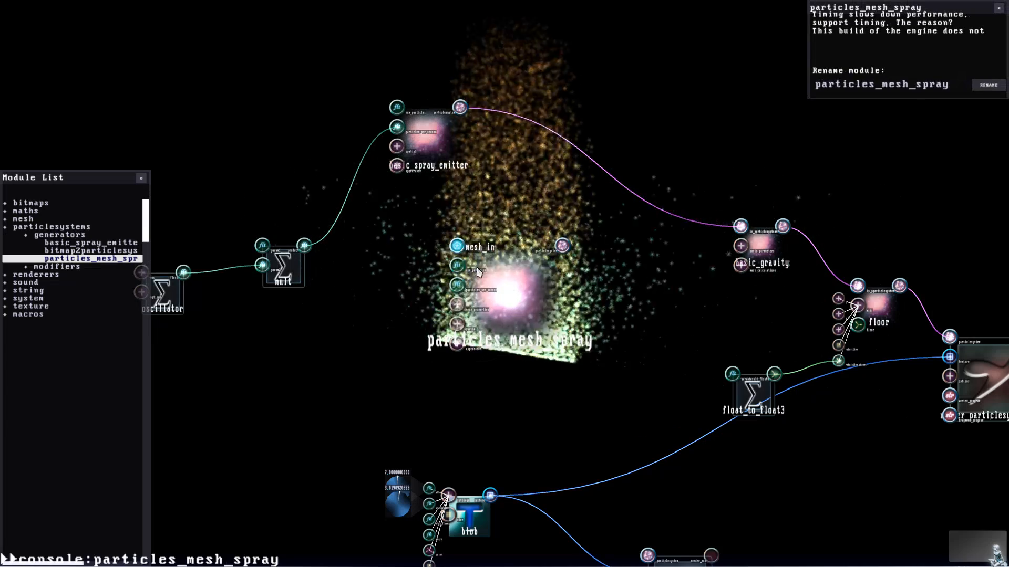
drag(288, 255, 289, 240)
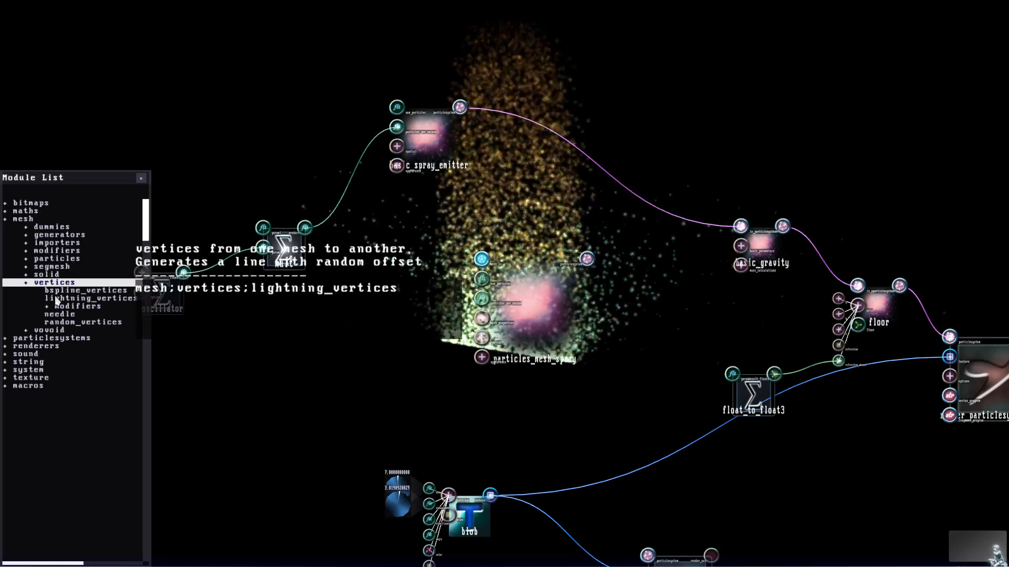
Step: Add a random_vertices mesh module and connect its mesh output to the mesh_in input of particles_mesh_spray
click(79, 322)
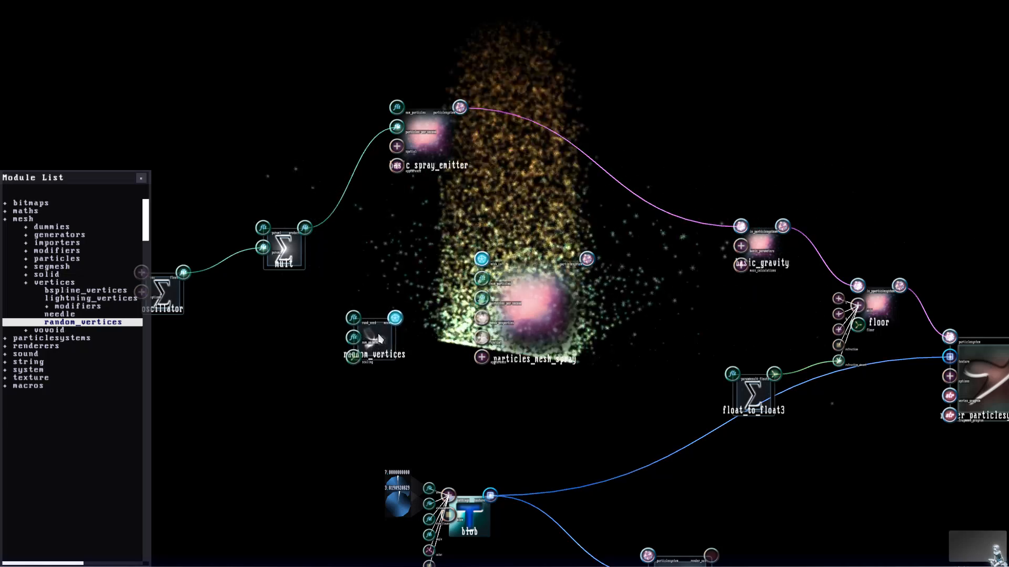
drag(395, 318, 482, 258)
drag(591, 293, 616, 290)
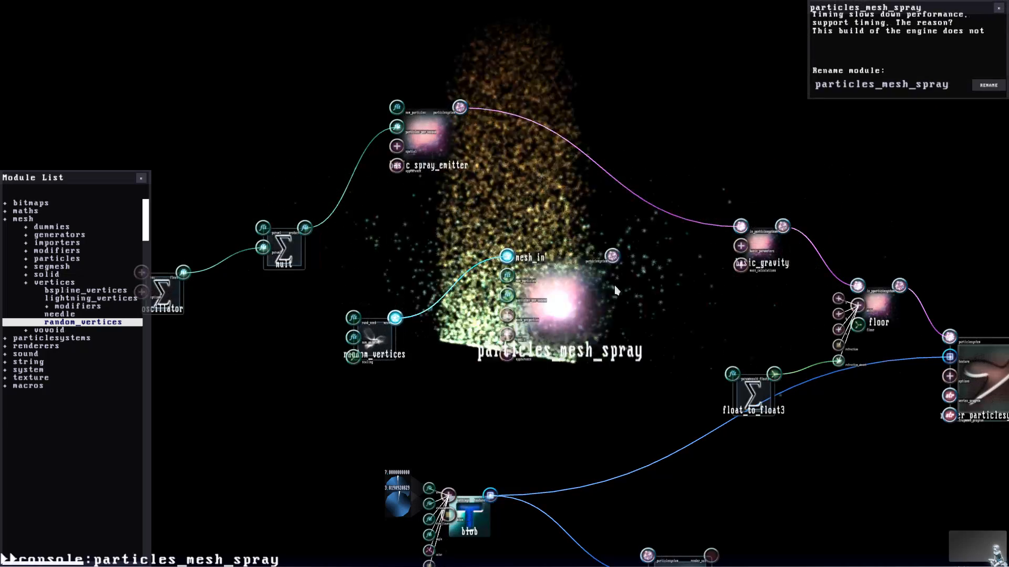
Step: Connect the particlesystem output of particles_mesh_spray to basic_gravity's in_particlesystem input and move random_vertices closer to the generator
scroll(617, 225, up, 3)
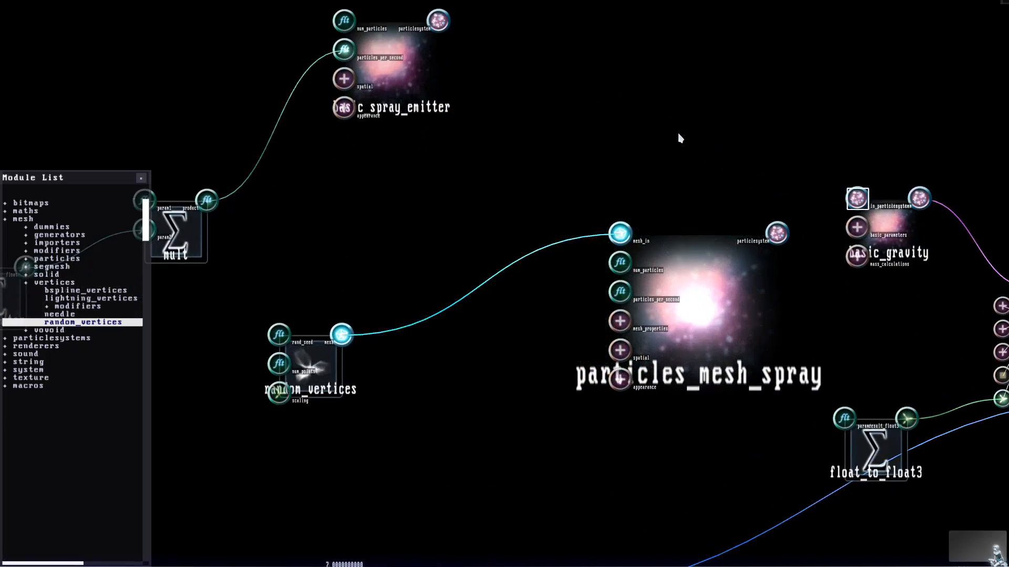
drag(784, 237, 854, 202)
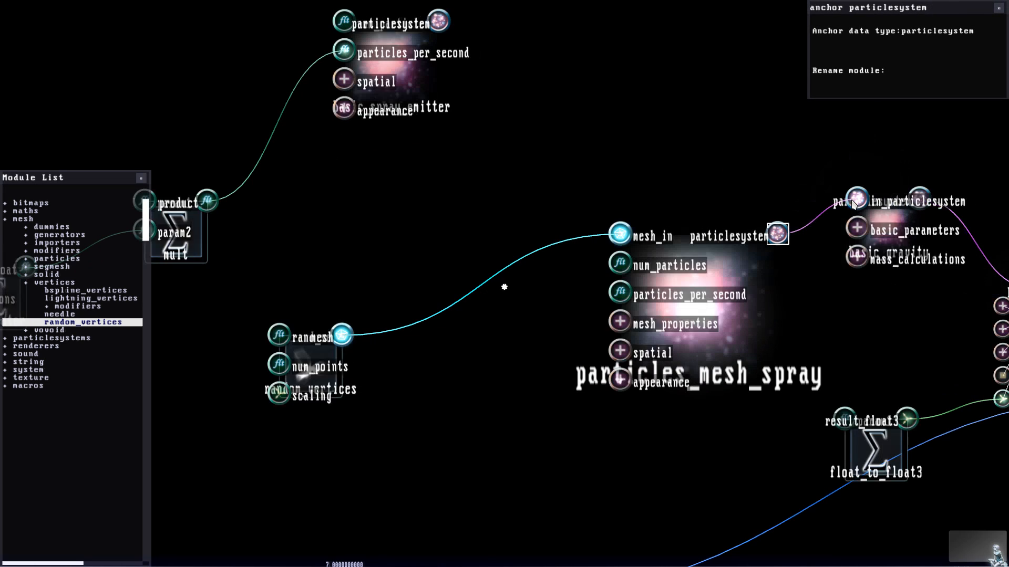
click(682, 301)
click(485, 367)
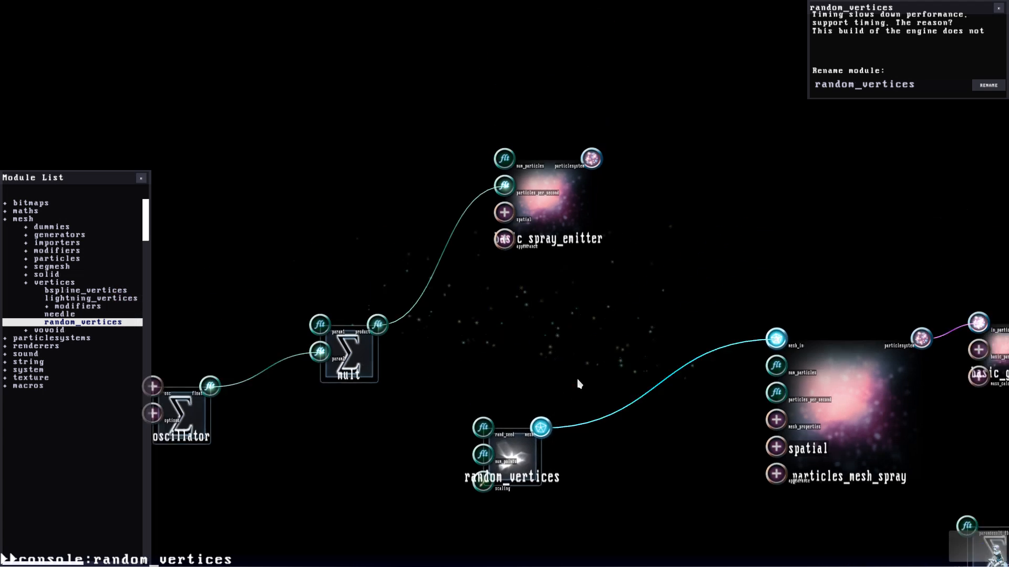
click(568, 225)
click(590, 259)
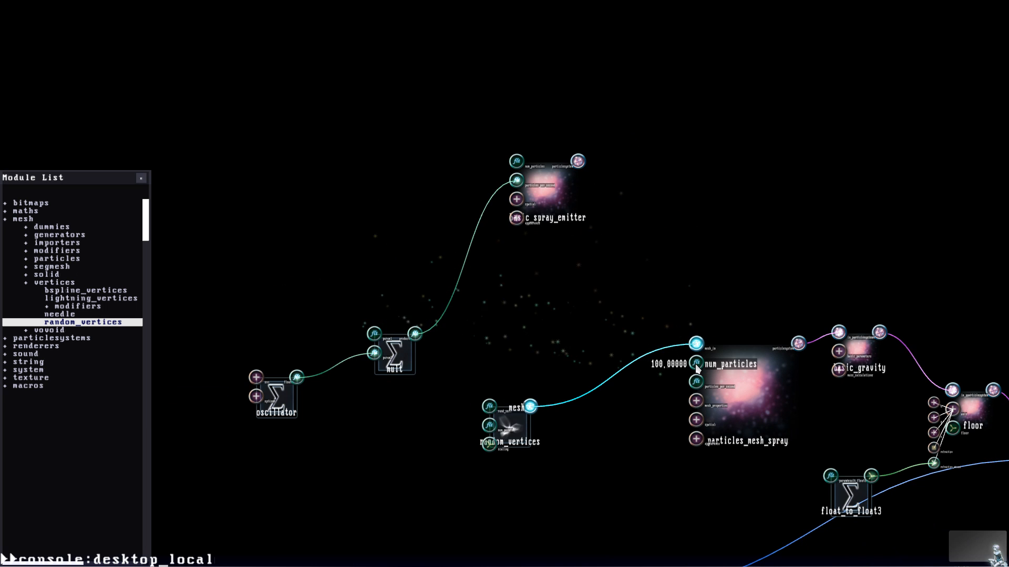
Step: Set num_particles of particles_mesh_spray to 4000
scroll(696, 366, up, 3)
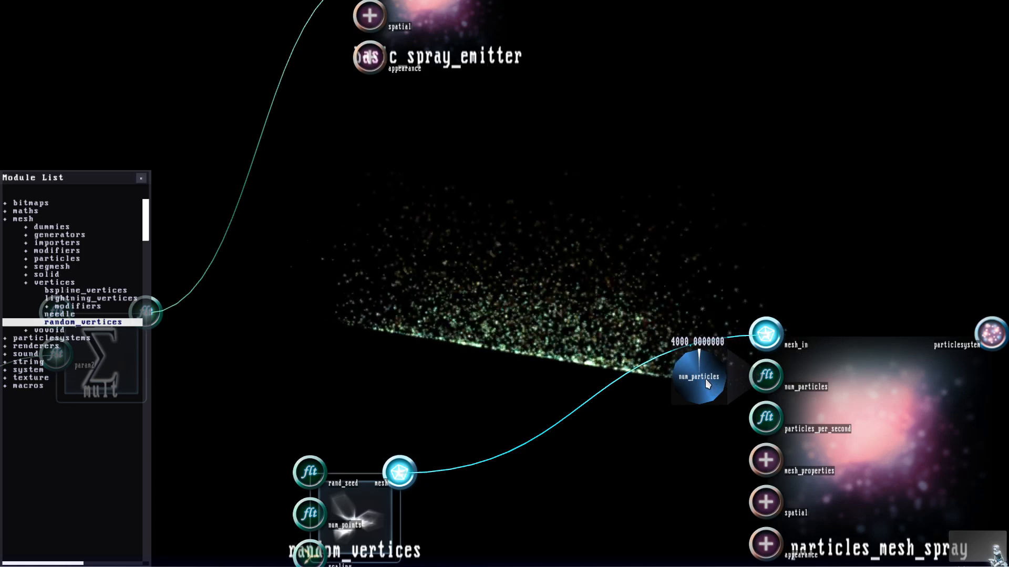
key(Escape)
click(784, 420)
Step: Expand the floor module's z axis parameters and set z_floor to no
key(r)
key(f)
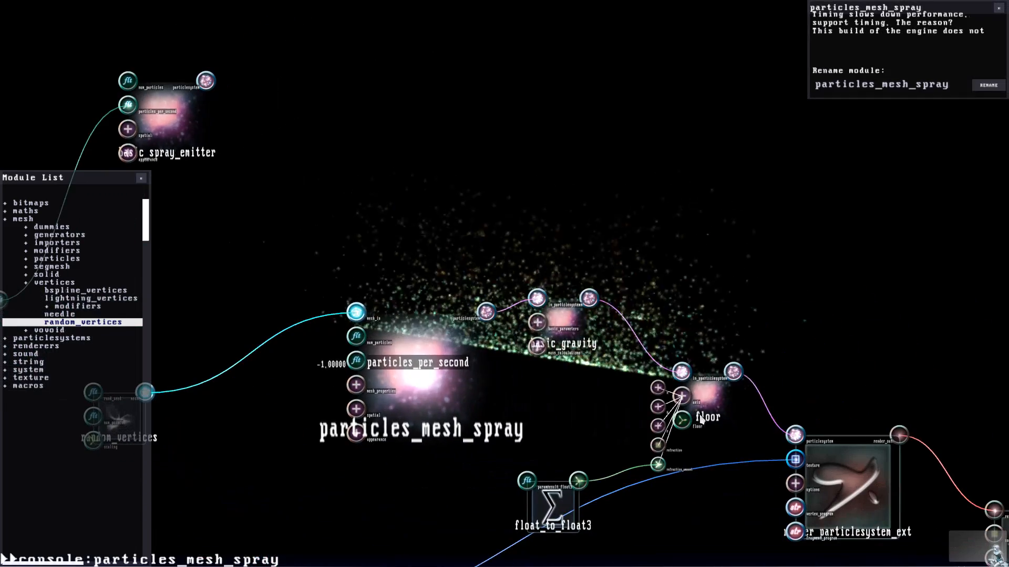
click(701, 419)
key(d)
key(w)
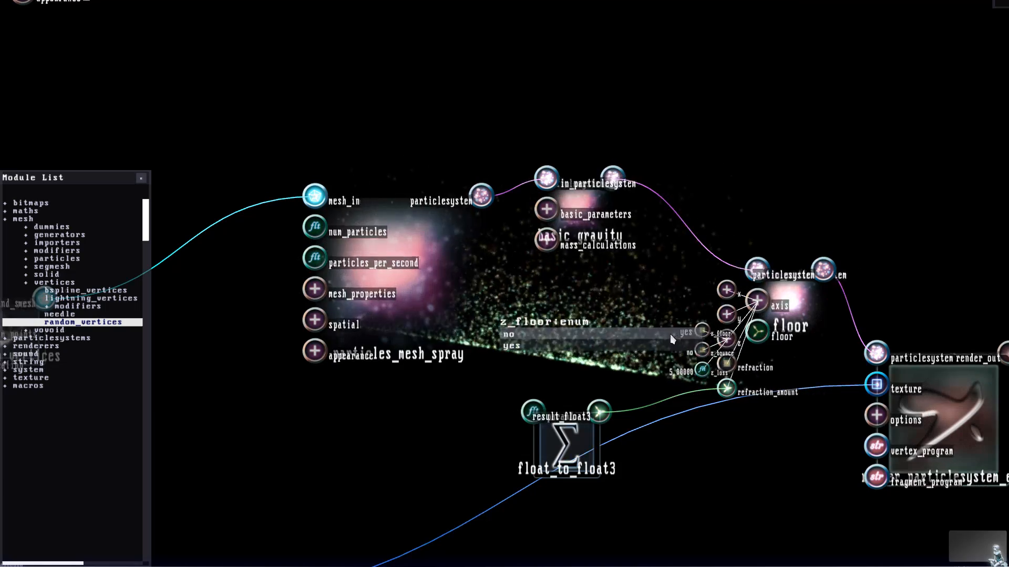
key(Right)
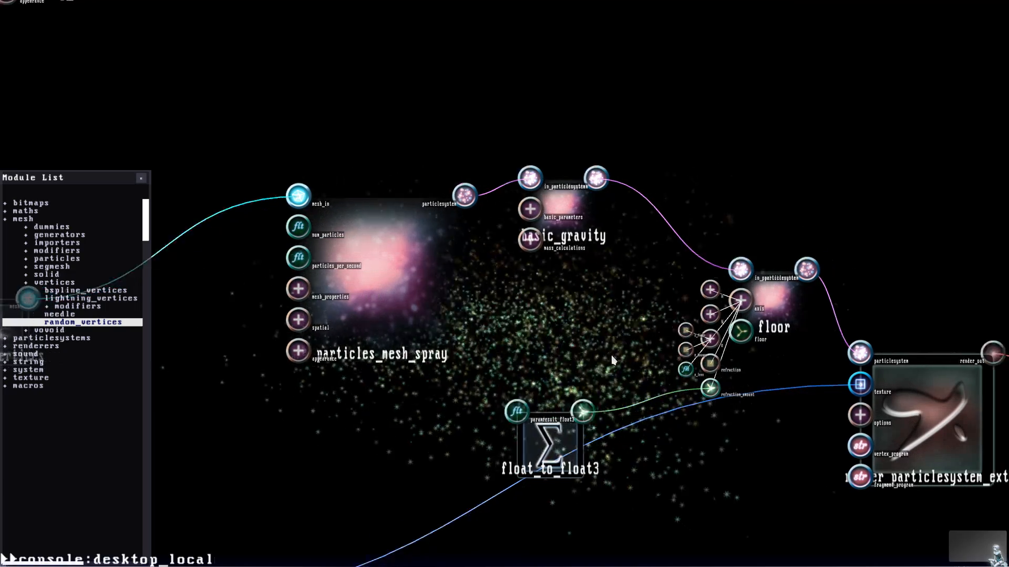
Step: Open the rotation controller of orbit_camera and rotate the camera around the particle cloud
key(Down)
scroll(636, 339, down, 2)
scroll(642, 313, up, 2)
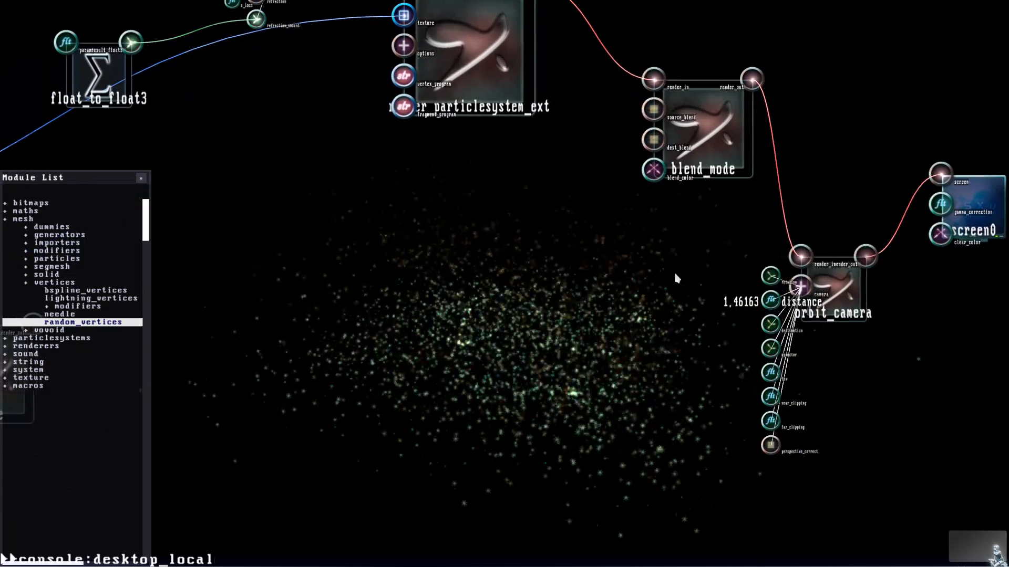
right_click(773, 276)
click(790, 317)
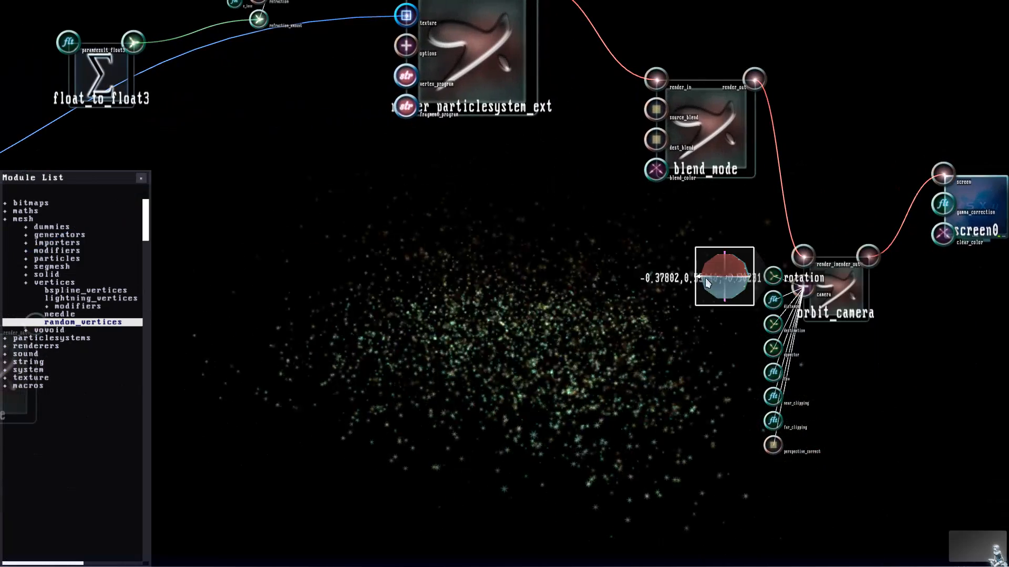
drag(722, 281, 721, 276)
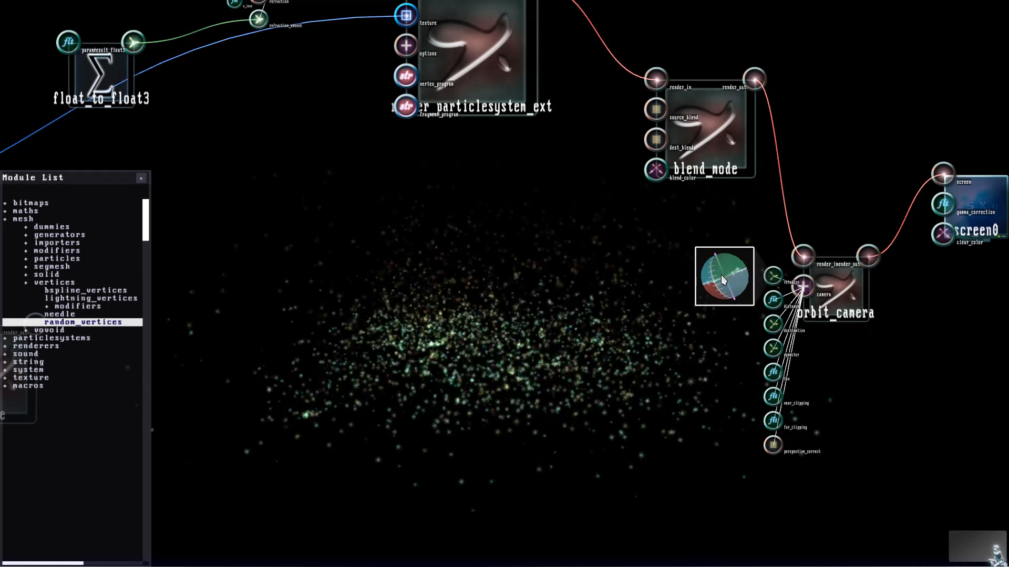
Step: Save the state under the filename particlesystems_gravity
scroll(504, 317, down, 3)
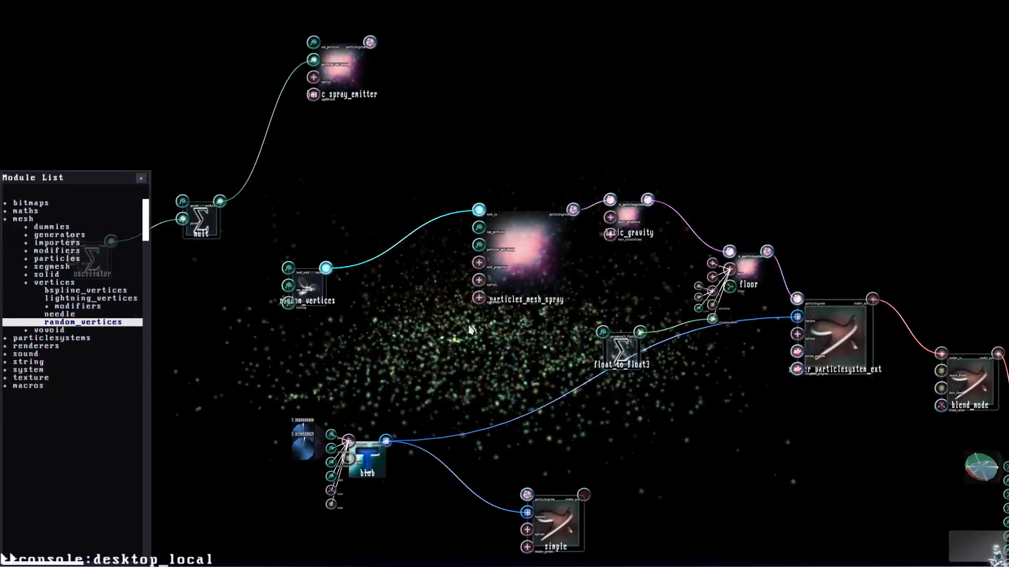
right_click(438, 206)
click(451, 227)
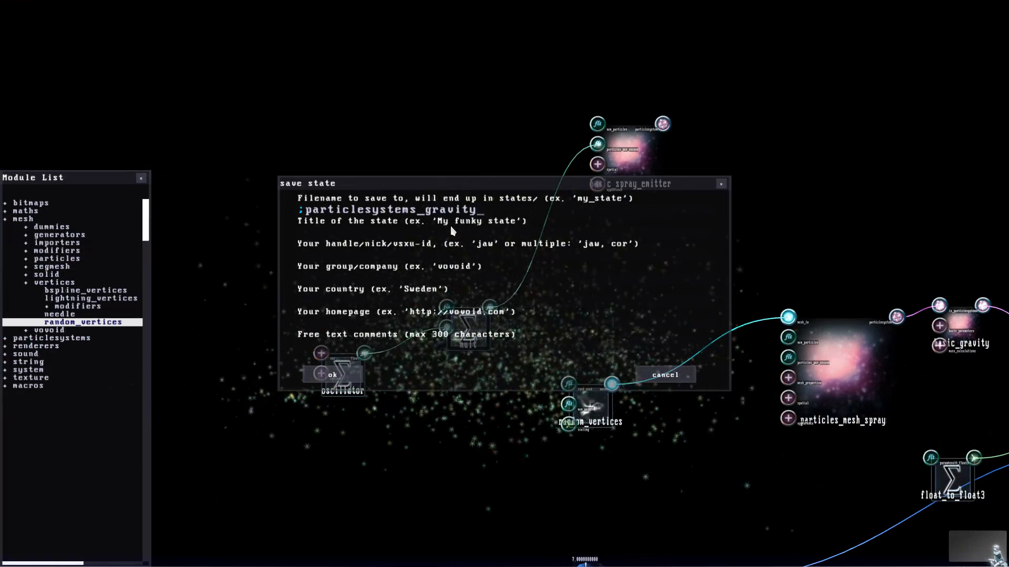
key(Return)
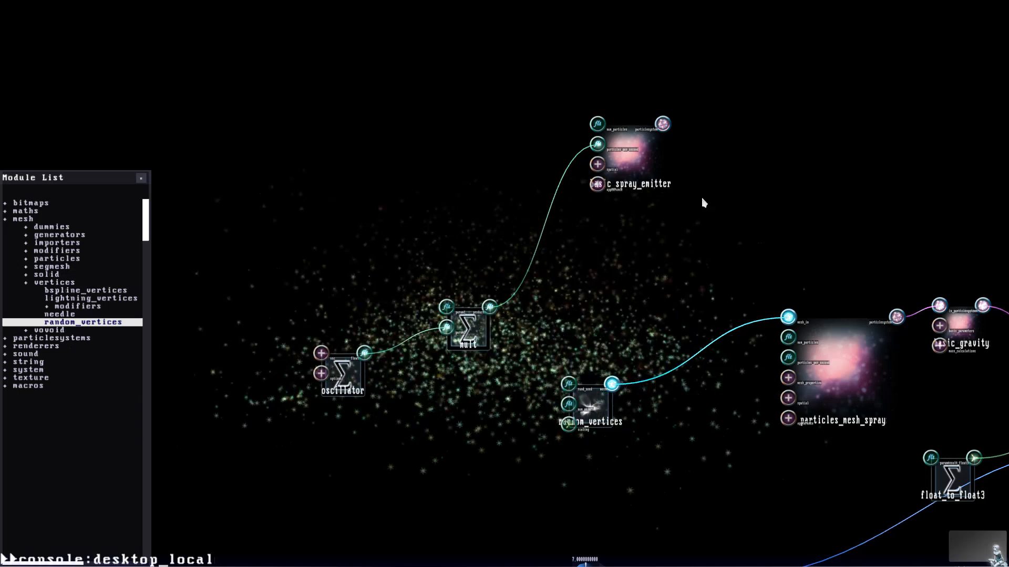
Step: Move basic_spray_emitter farther from mult and bring particles_mesh_spray closer to random_vertices
mouse_move(612, 358)
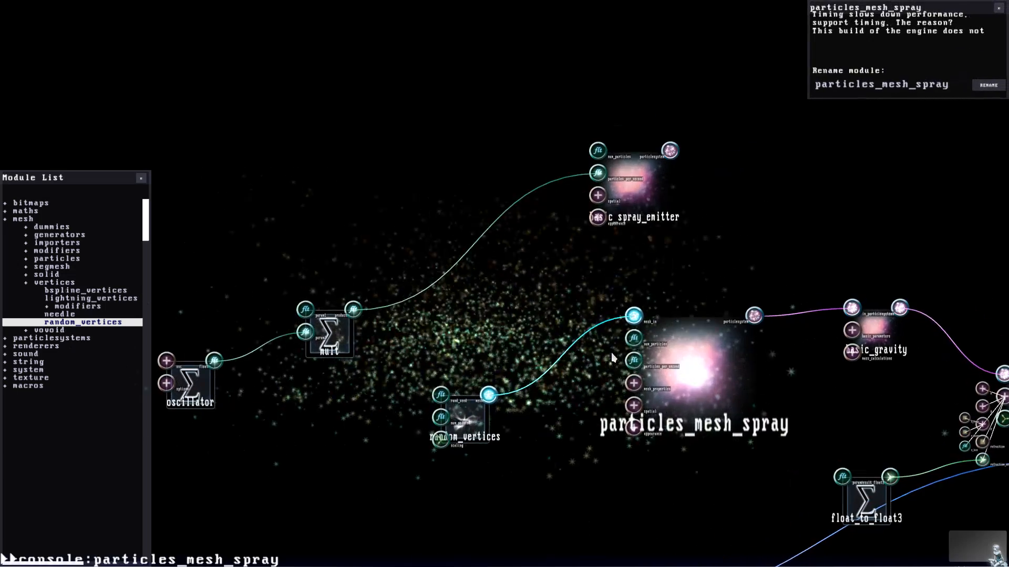
drag(628, 222, 646, 233)
drag(617, 380, 645, 327)
Step: Set num_particles of particles_mesh_spray to about 8000 with its value controller
scroll(666, 301, up, 1)
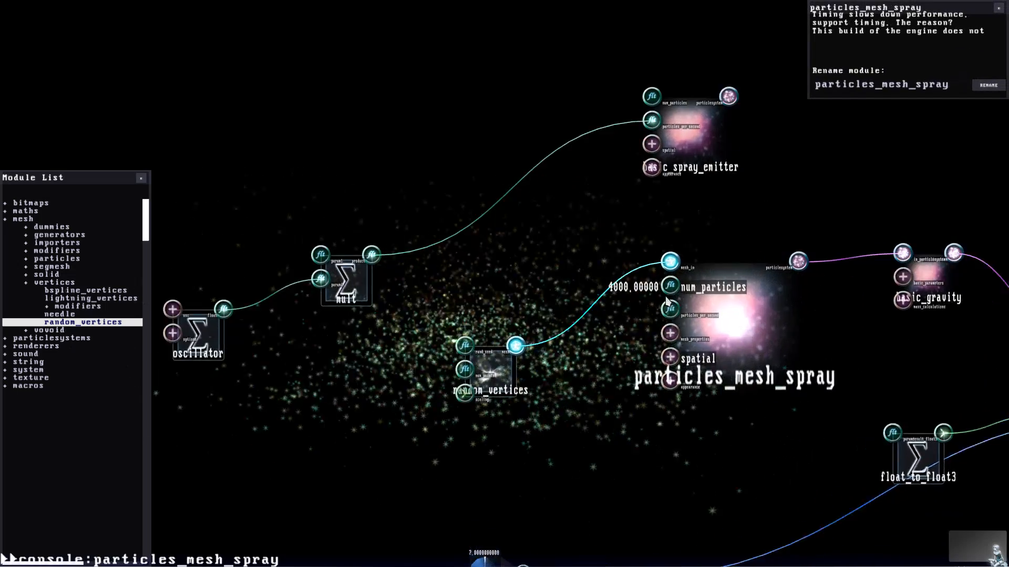
mouse_move(684, 288)
scroll(678, 294, up, 1)
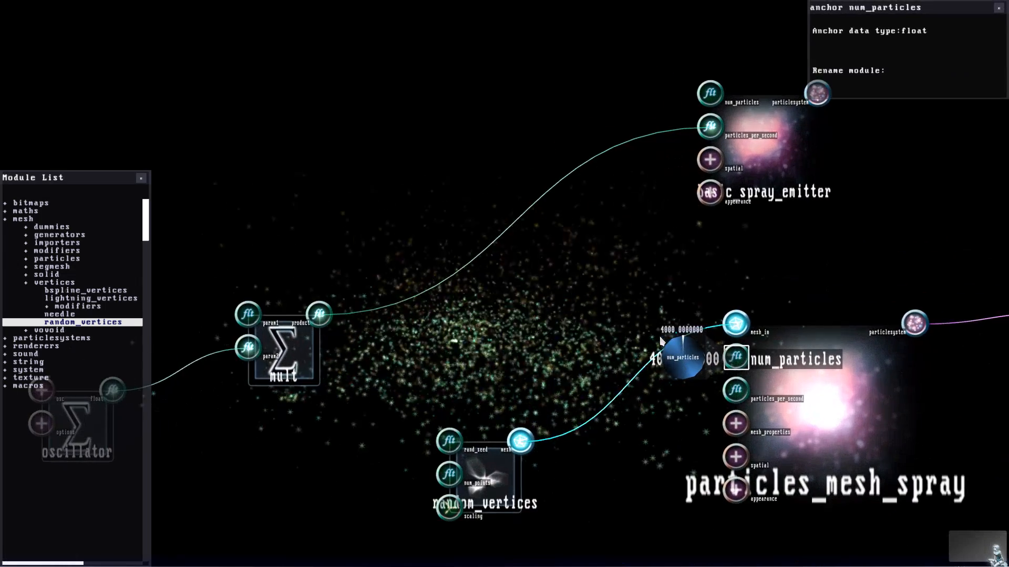
right_click(739, 363)
click(741, 378)
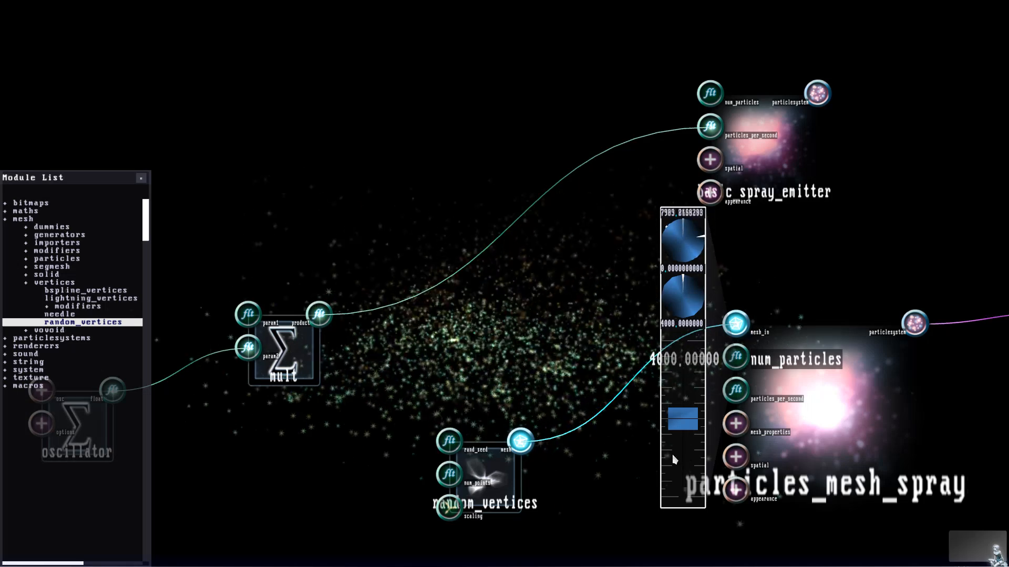
click(684, 380)
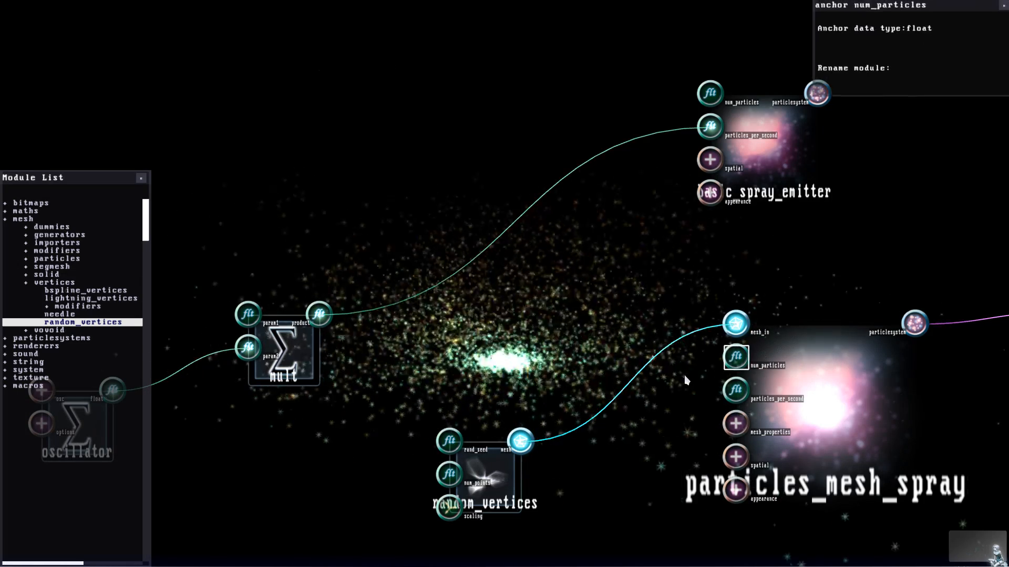
Step: Move the oscillator module up so it sits slightly higher than the mult module
scroll(625, 287, down, 2)
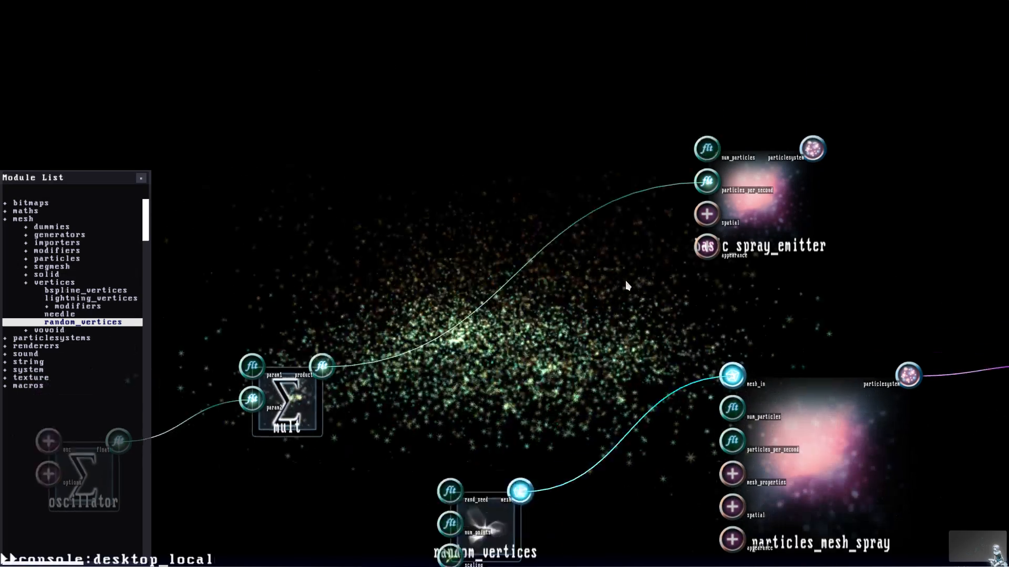
scroll(462, 244, up, 2)
click(499, 399)
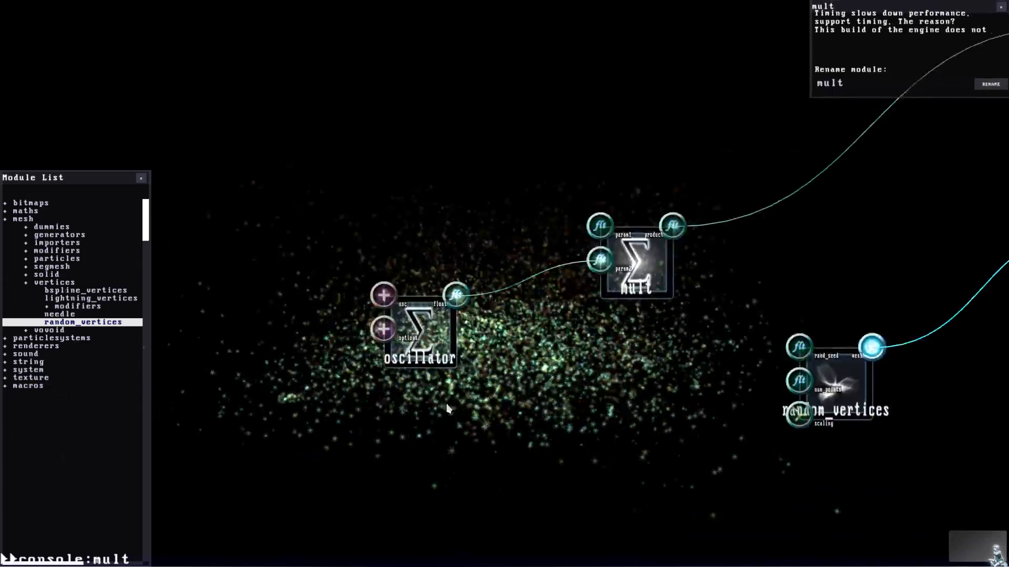
click(452, 283)
click(478, 301)
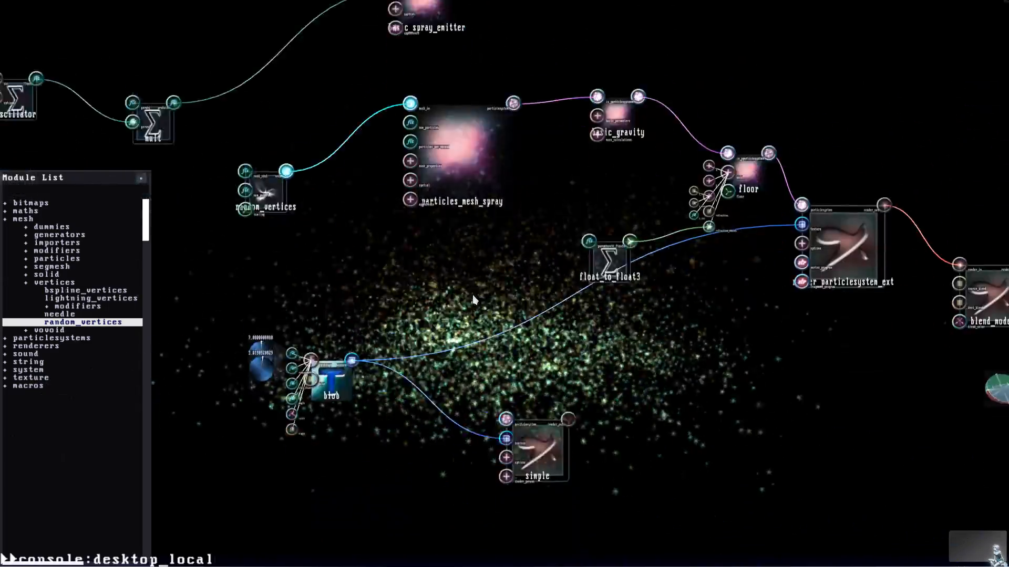
Step: Move basic_spray_emitter higher, align particles_mesh_spray beneath it, and nudge random_vertices up and away from the generator
scroll(472, 296, up, 3)
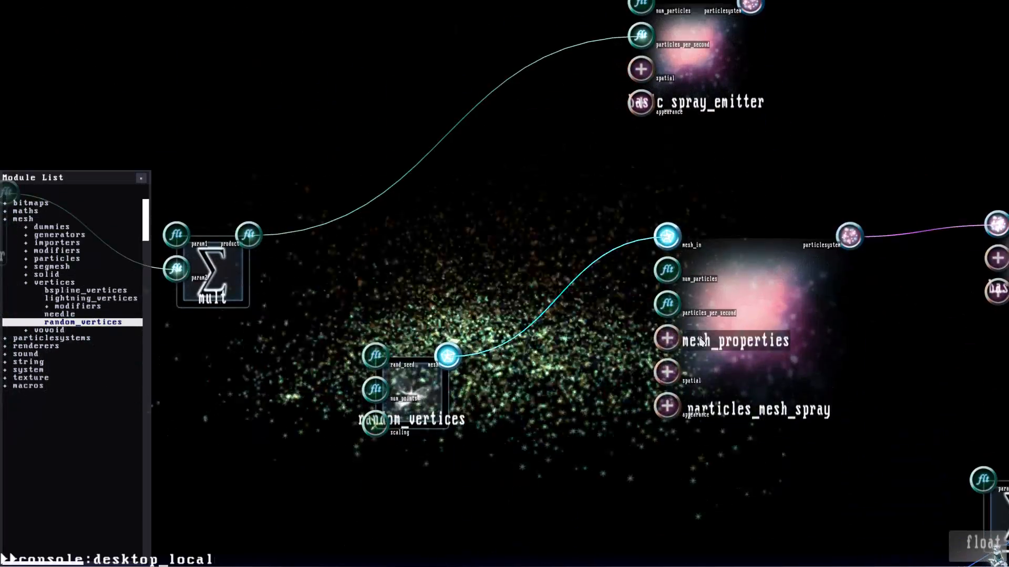
click(694, 287)
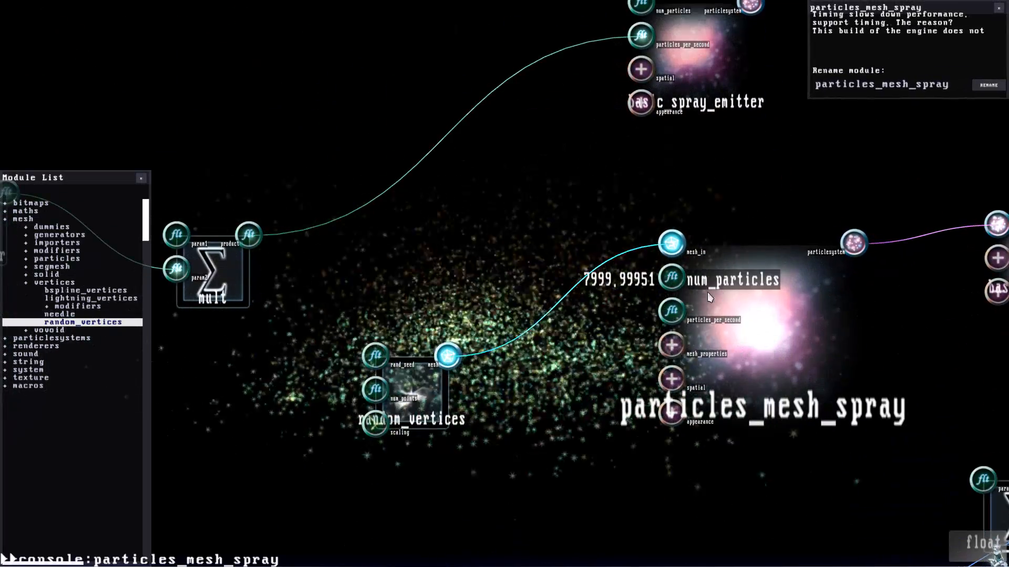
click(430, 371)
click(473, 315)
scroll(493, 305, down, 3)
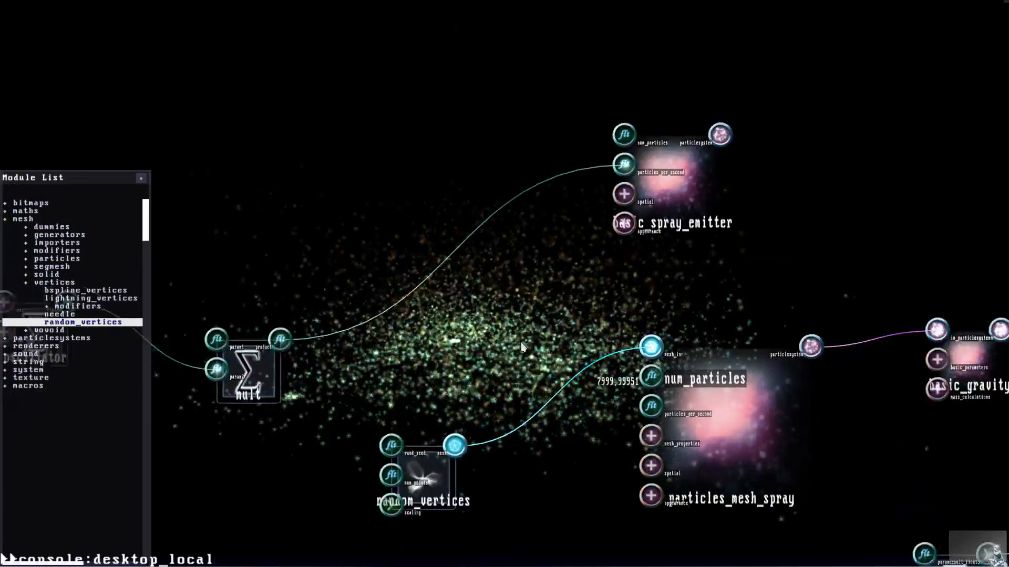
drag(761, 184, 762, 152)
drag(788, 391, 769, 403)
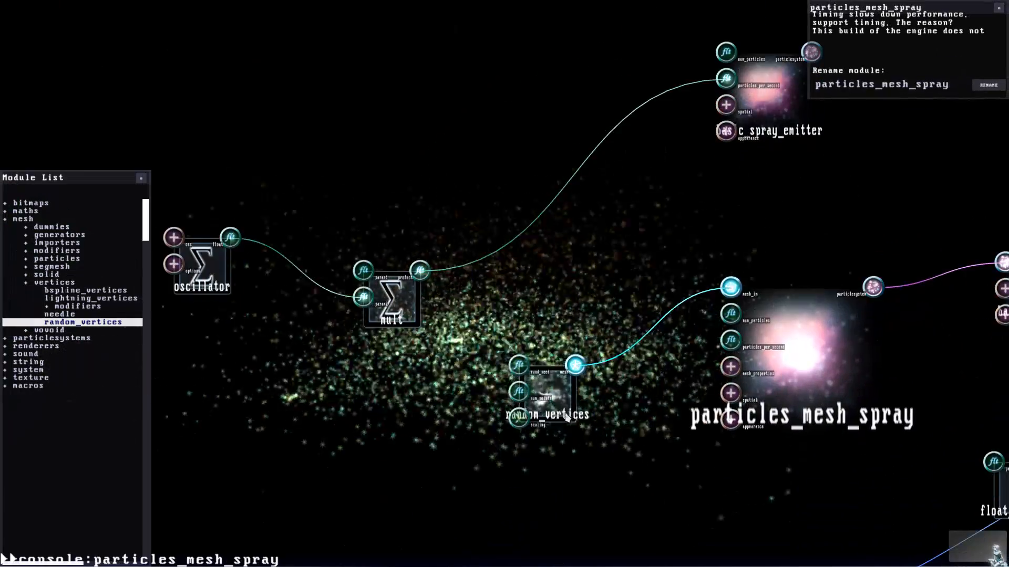
click(541, 391)
click(741, 347)
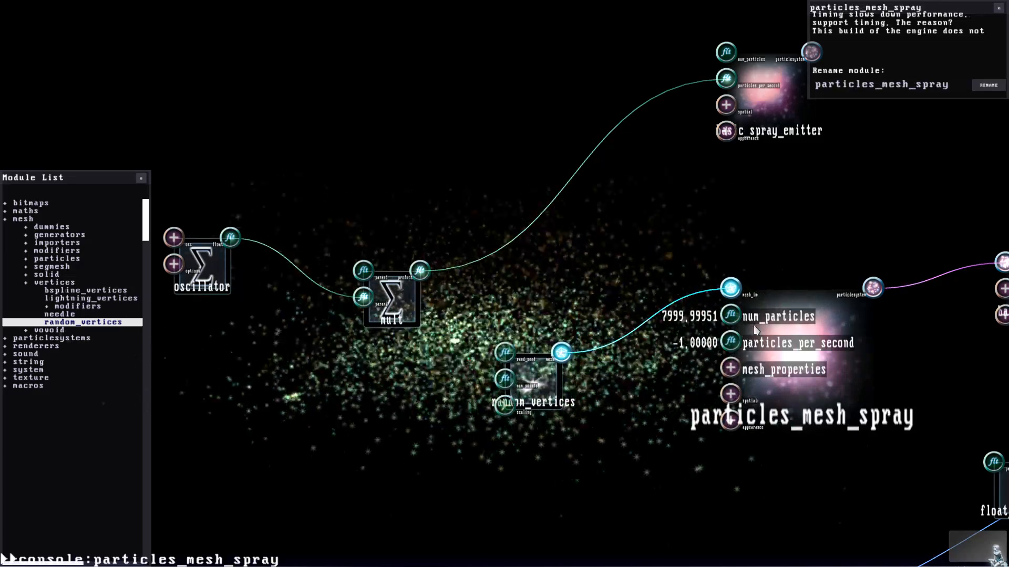
Step: Expand the mesh_properties of particles_mesh_spray and move random_vertices up to clear space beside the parameters
scroll(799, 368, up, 2)
click(796, 281)
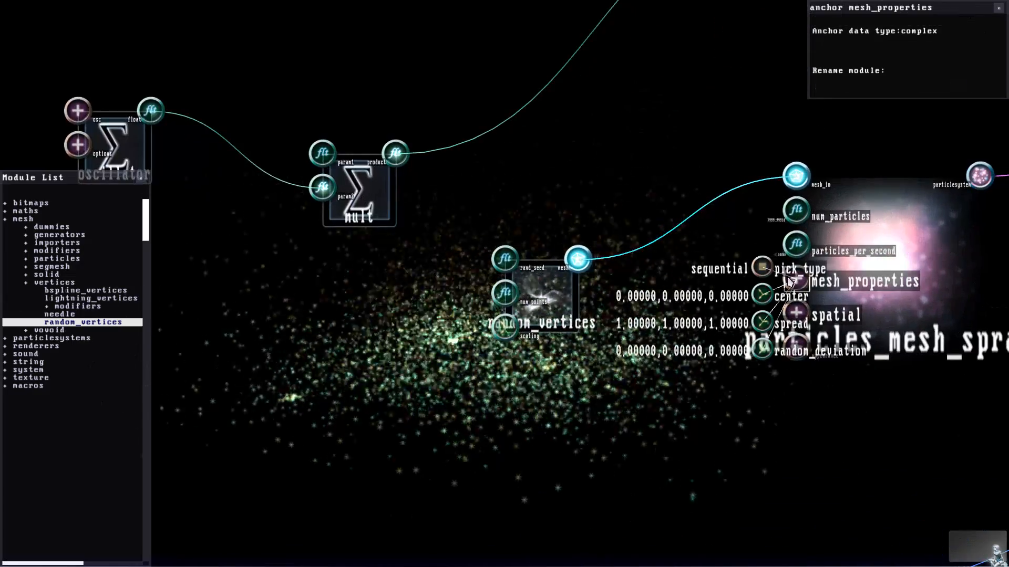
drag(539, 300, 543, 153)
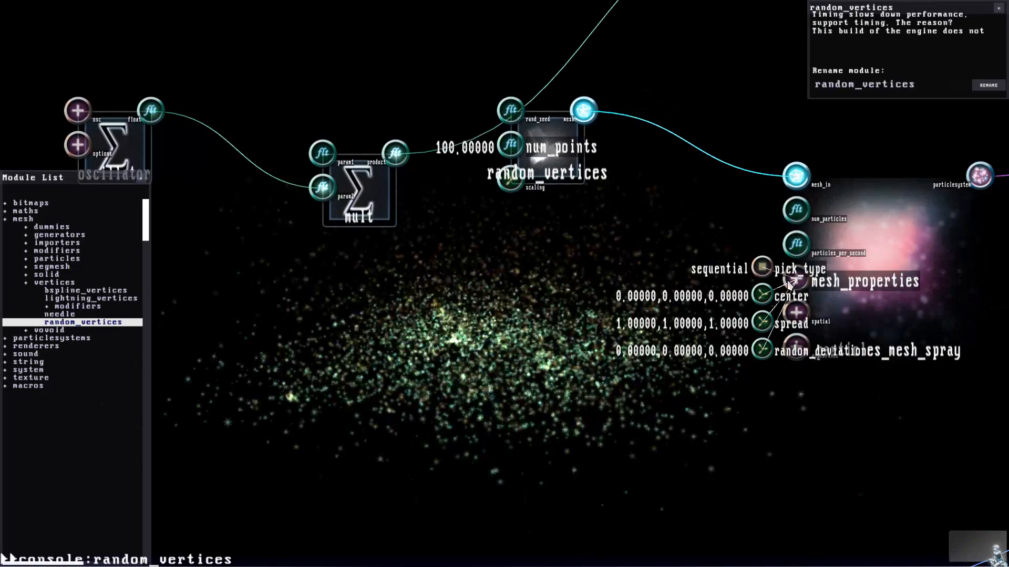
Step: Review the pick_type options in mesh_properties, then move random_vertices slightly right and mult above the oscillator
click(762, 267)
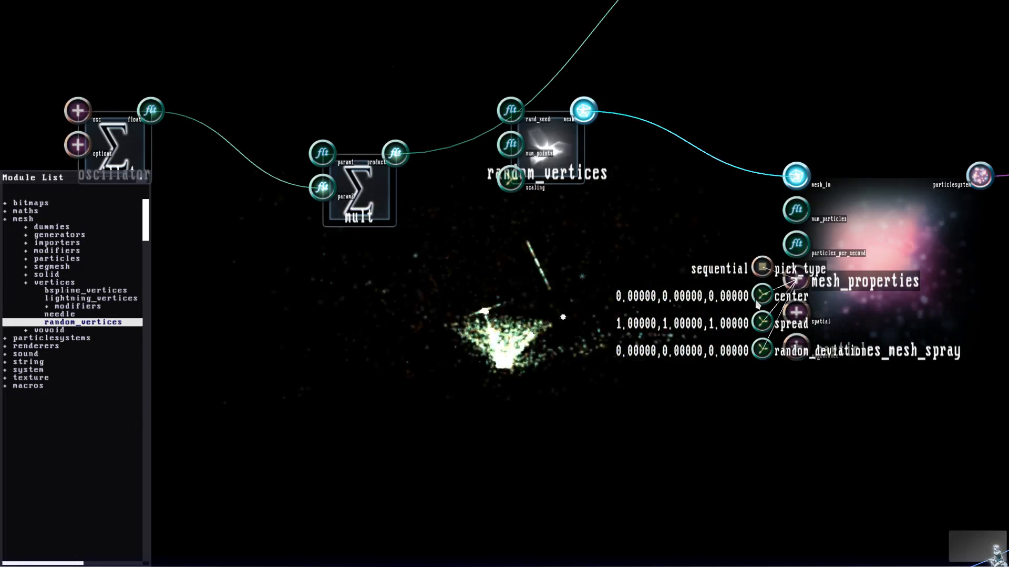
click(798, 283)
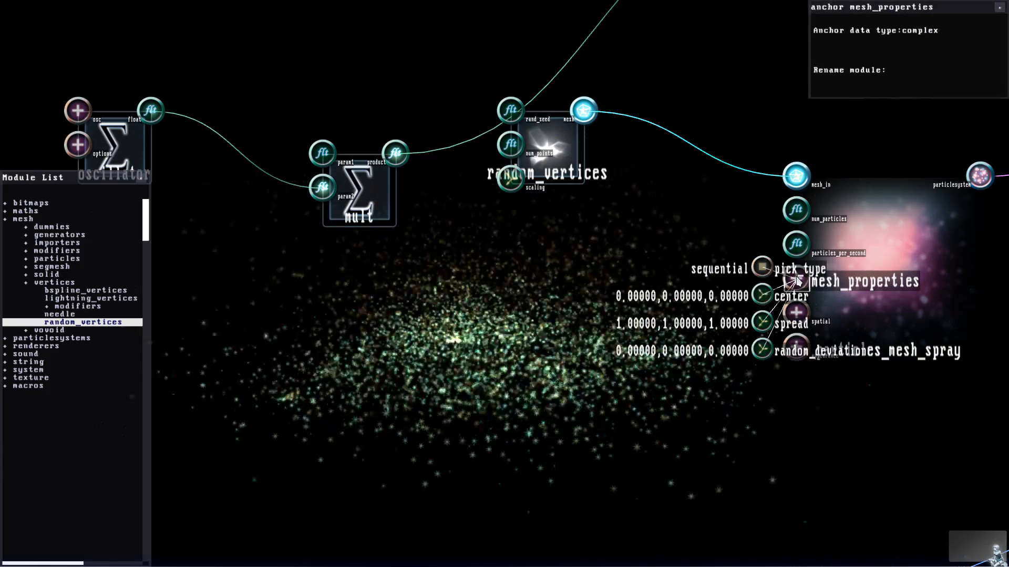
click(704, 271)
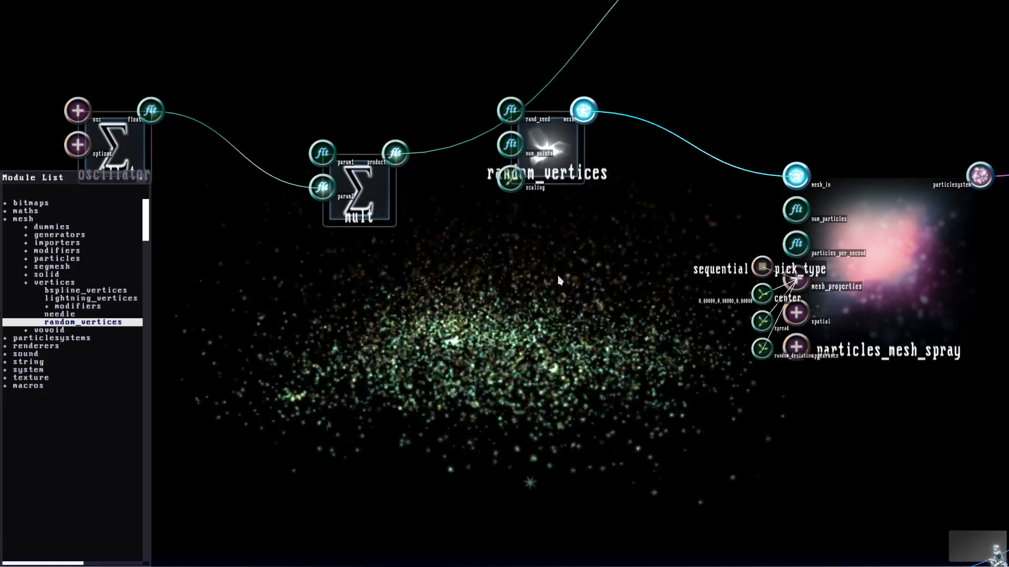
drag(555, 180, 592, 175)
drag(350, 214, 359, 96)
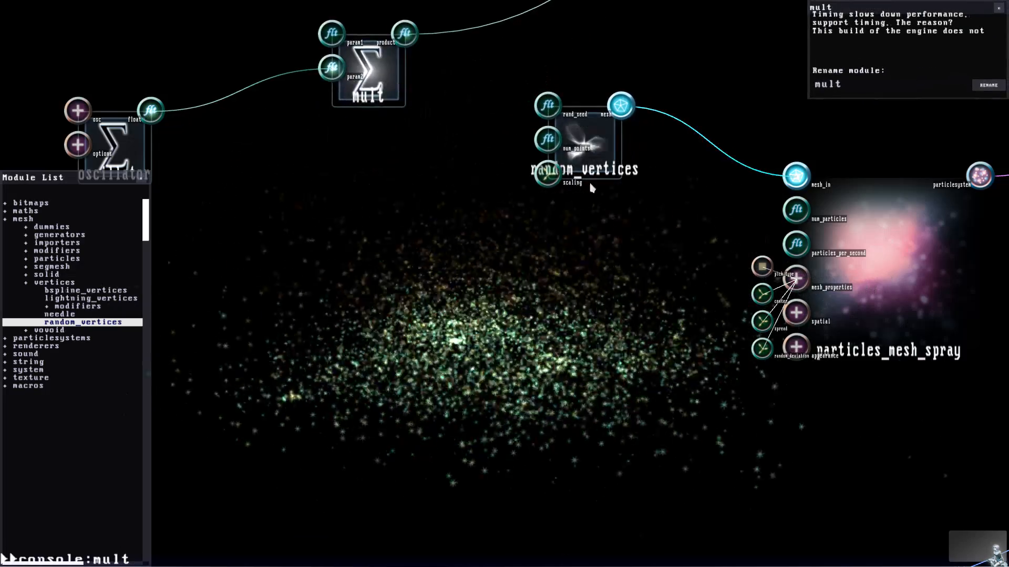
Step: Set pick_type to random, collapse mesh_properties, and shift particles_mesh_spray and random_vertices left with a wider gap between them
click(555, 295)
scroll(556, 284, down, 2)
click(533, 225)
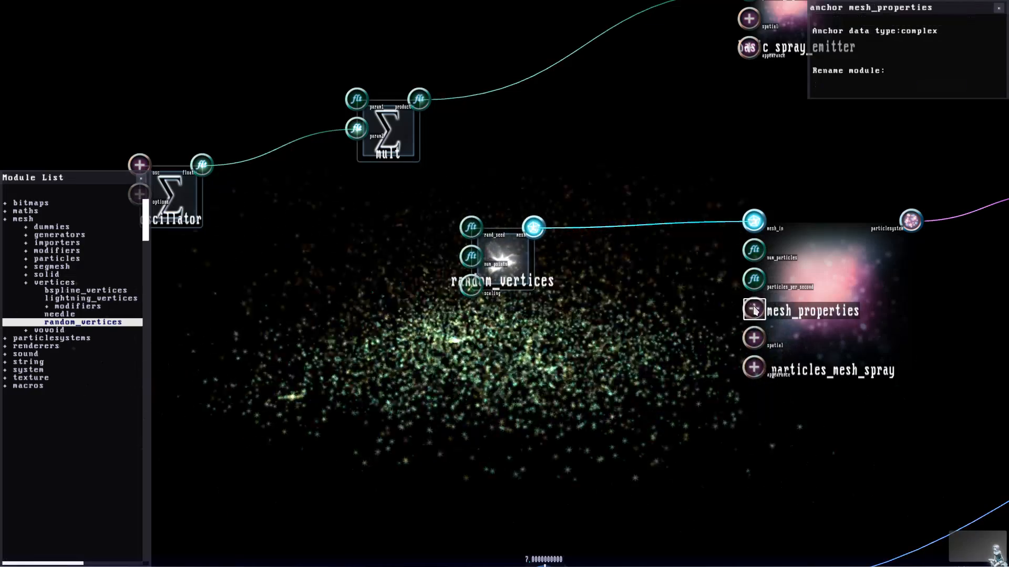
click(773, 322)
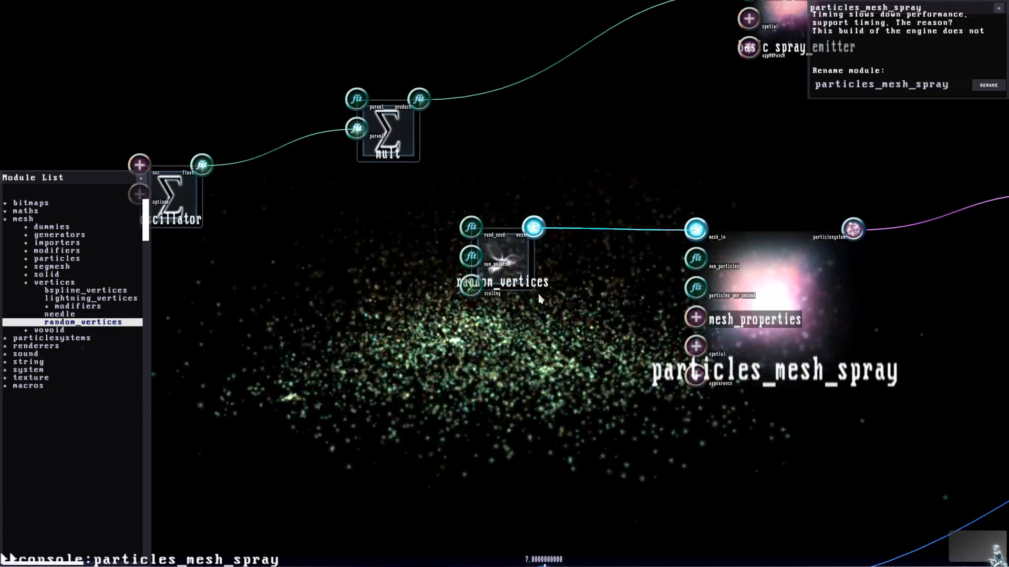
click(496, 260)
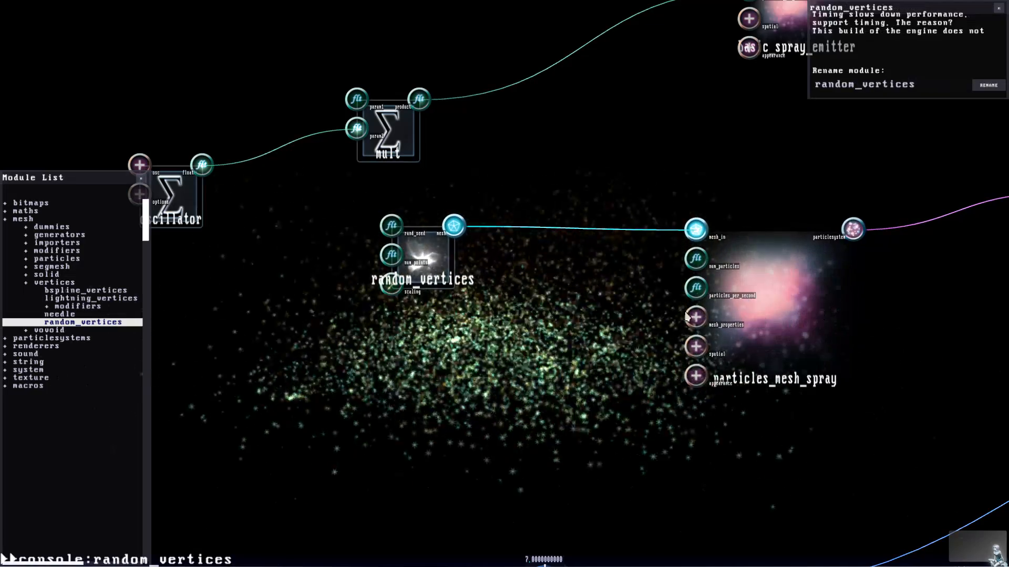
click(797, 339)
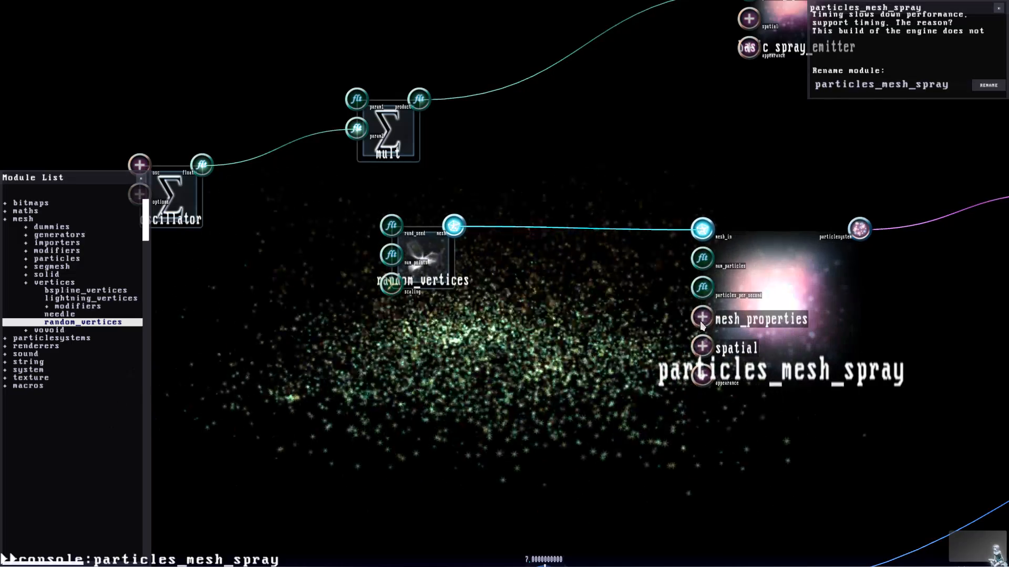
Step: Expand mesh_properties of particles_mesh_spray again and choose random as its pick_type
click(703, 320)
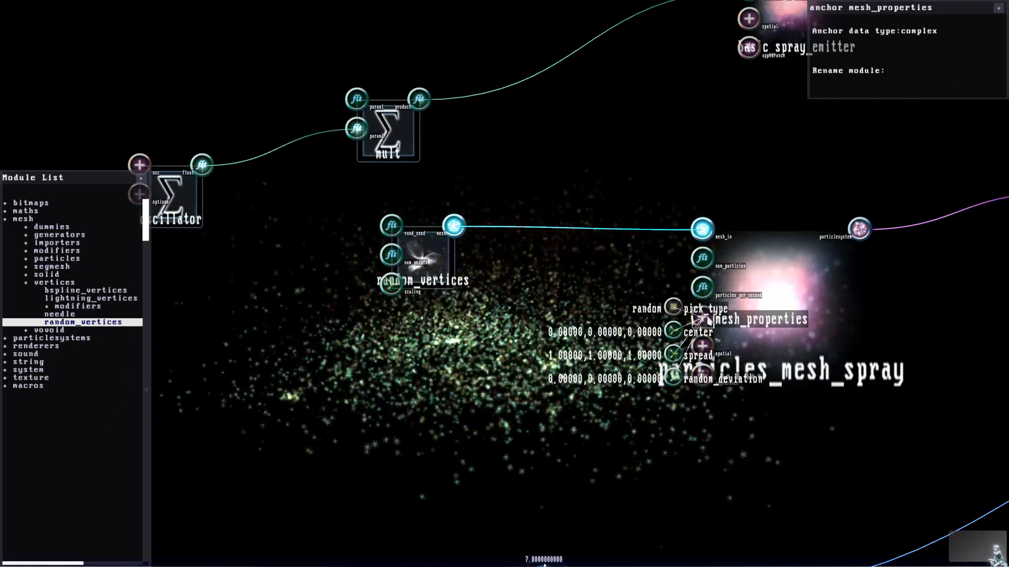
click(673, 308)
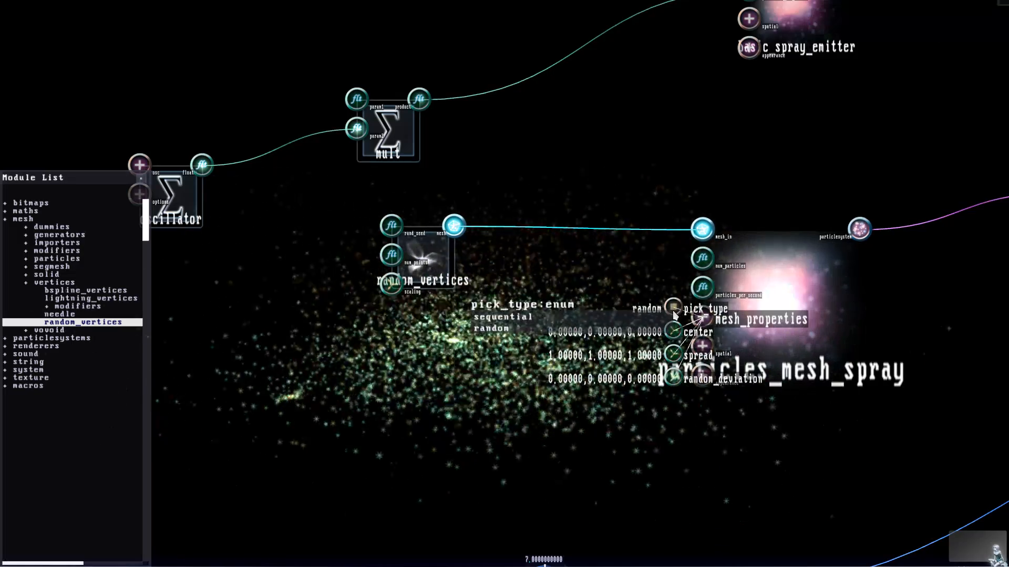
click(503, 329)
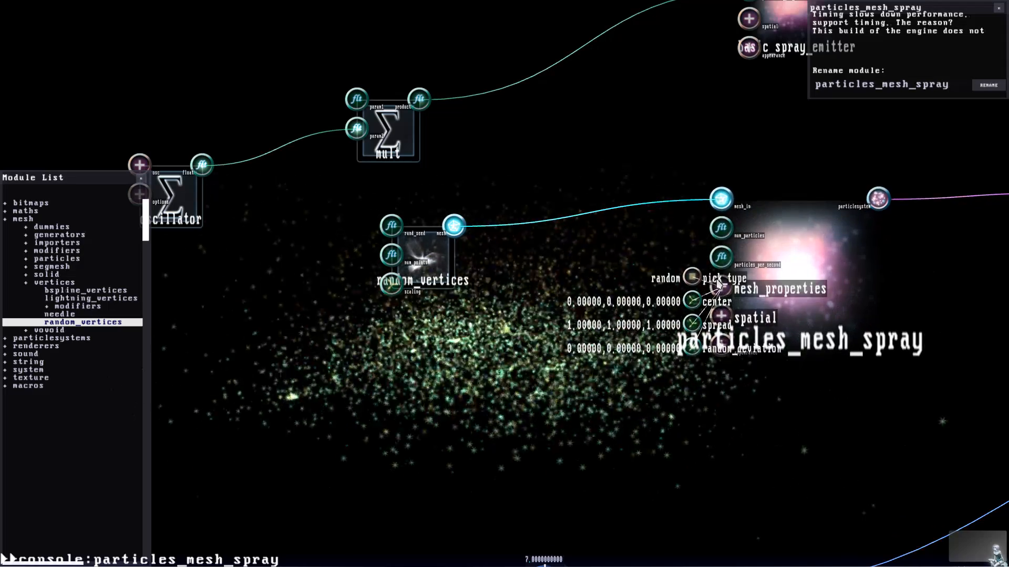
Step: Raise the three random_deviation values of mesh_properties to about 0.39, 0.35 and 0.35 with its value controller
double_click(693, 346)
drag(546, 457, 548, 435)
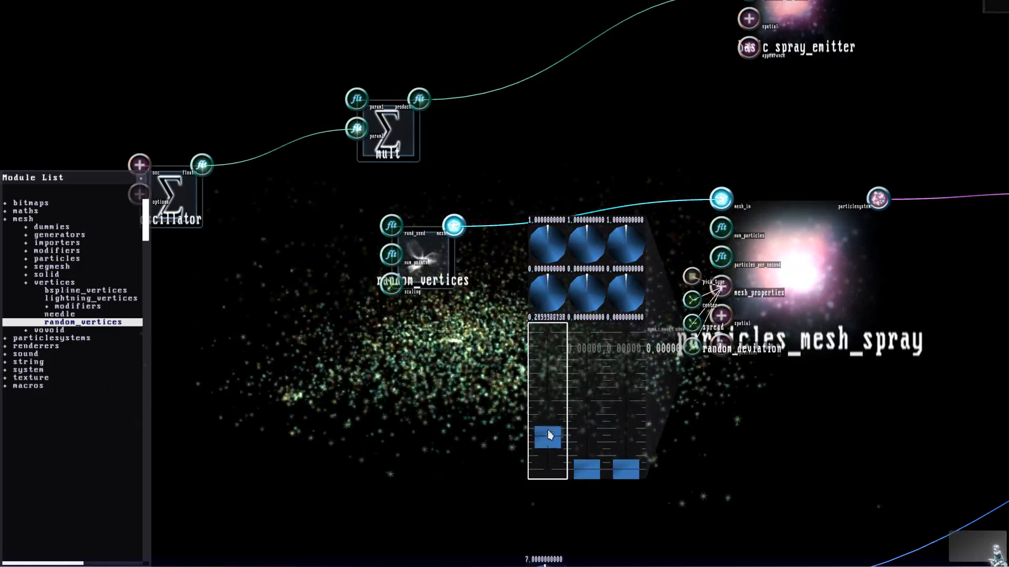
drag(589, 469, 591, 421)
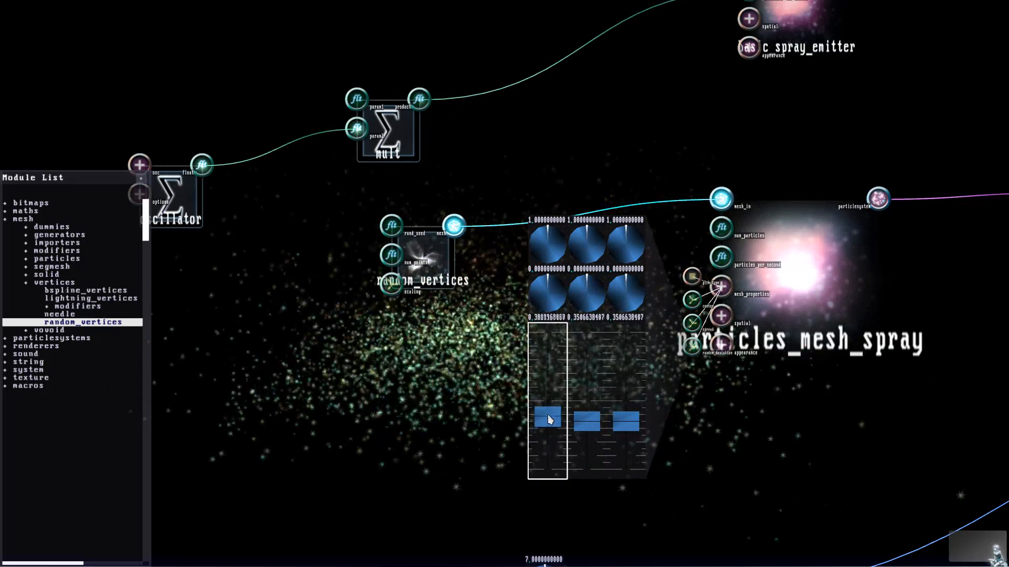
Step: Vary the spread and leave it at about 0.98, 1, 1, then raise the center's second value to about 1 and collapse mesh_properties
double_click(691, 323)
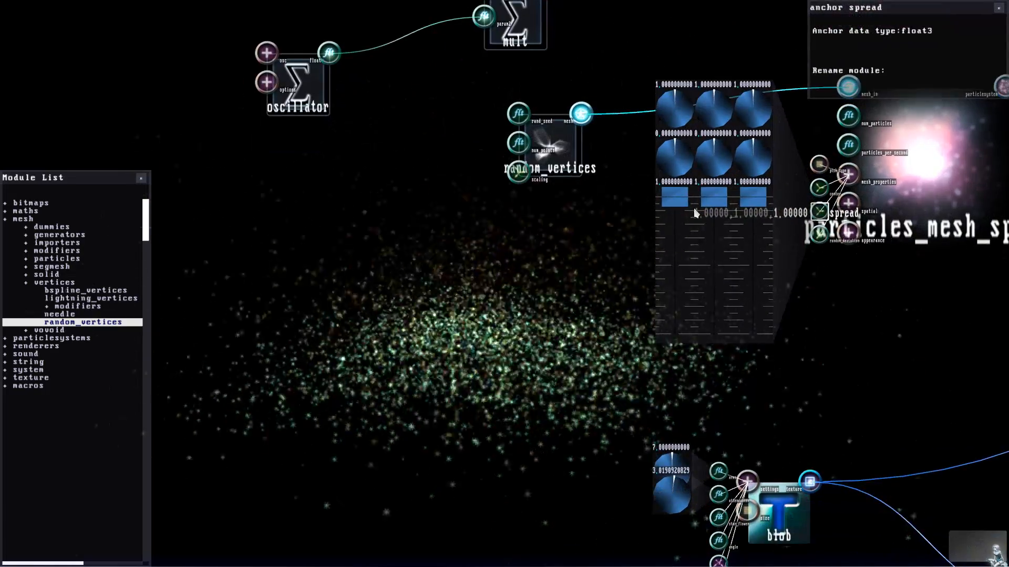
drag(713, 199, 673, 371)
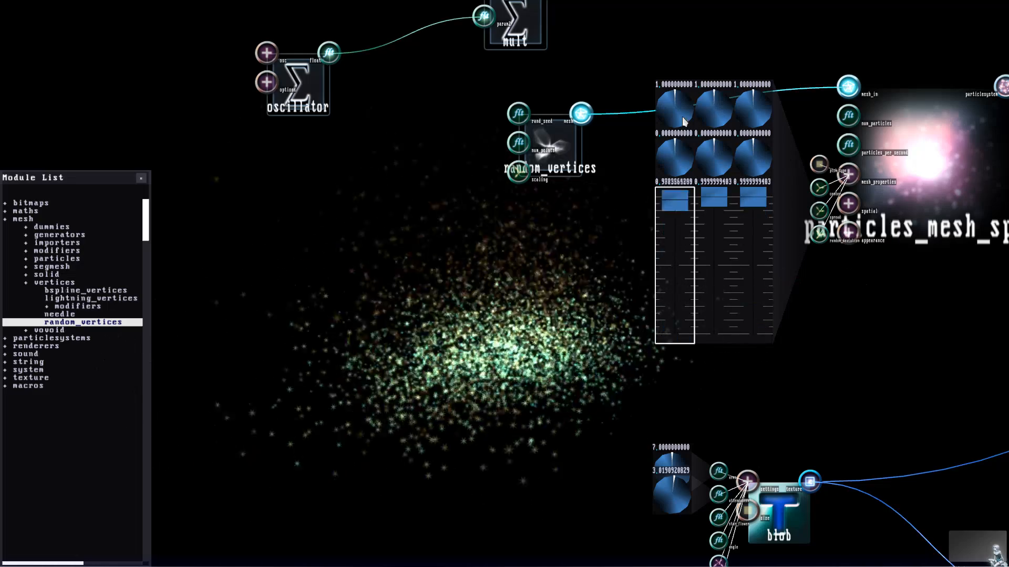
click(819, 187)
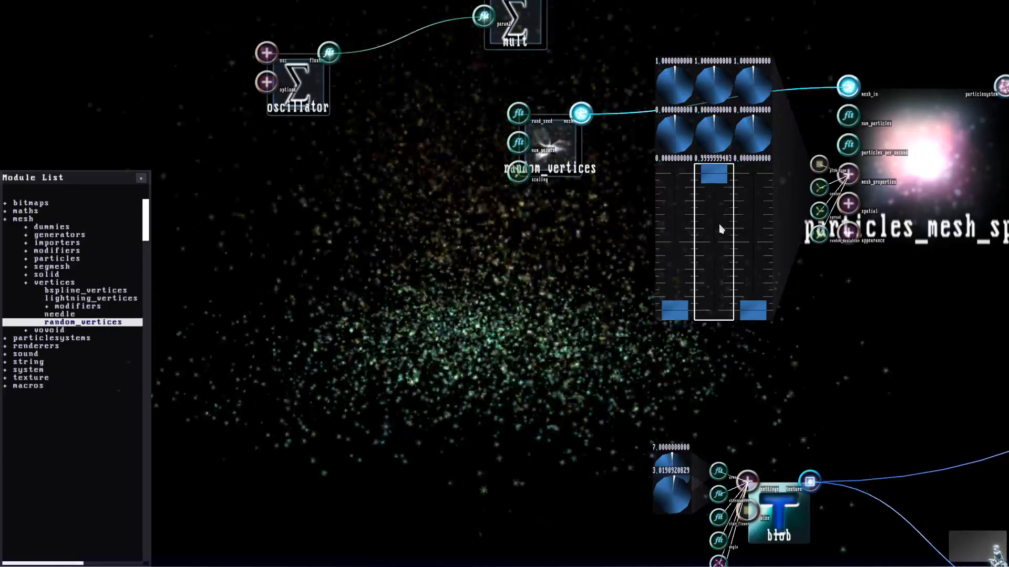
drag(743, 225, 685, 326)
click(792, 281)
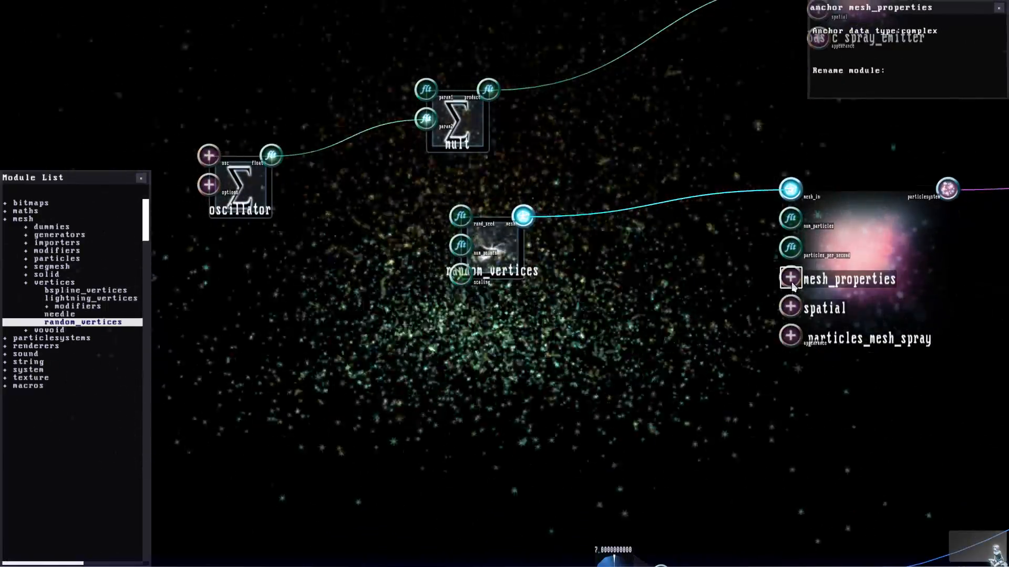
Step: Examine the parameters in the spatial and appearance groups of particles_mesh_spray, then collapse them
scroll(796, 306, down, 1)
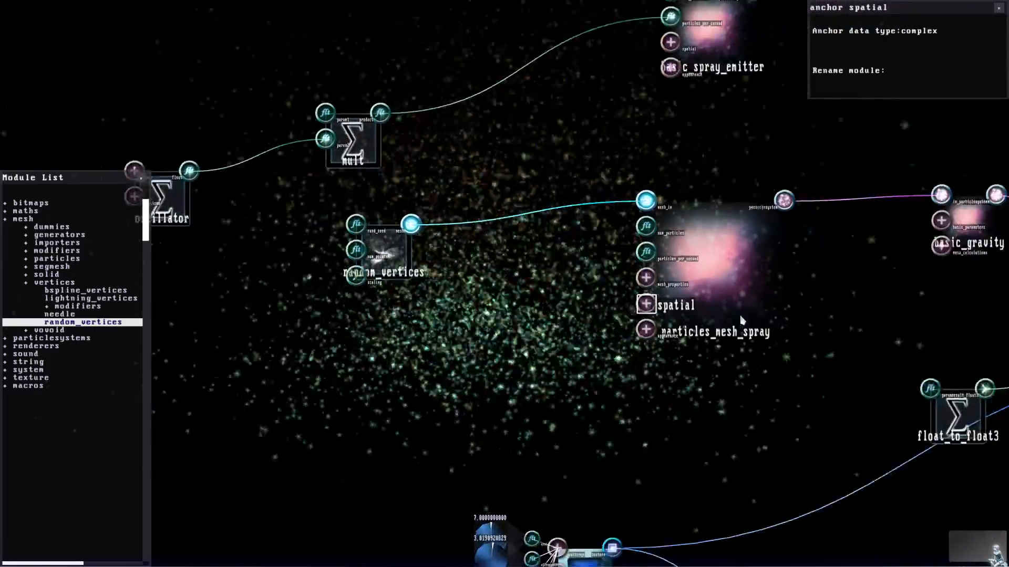
scroll(742, 318, up, 3)
click(707, 316)
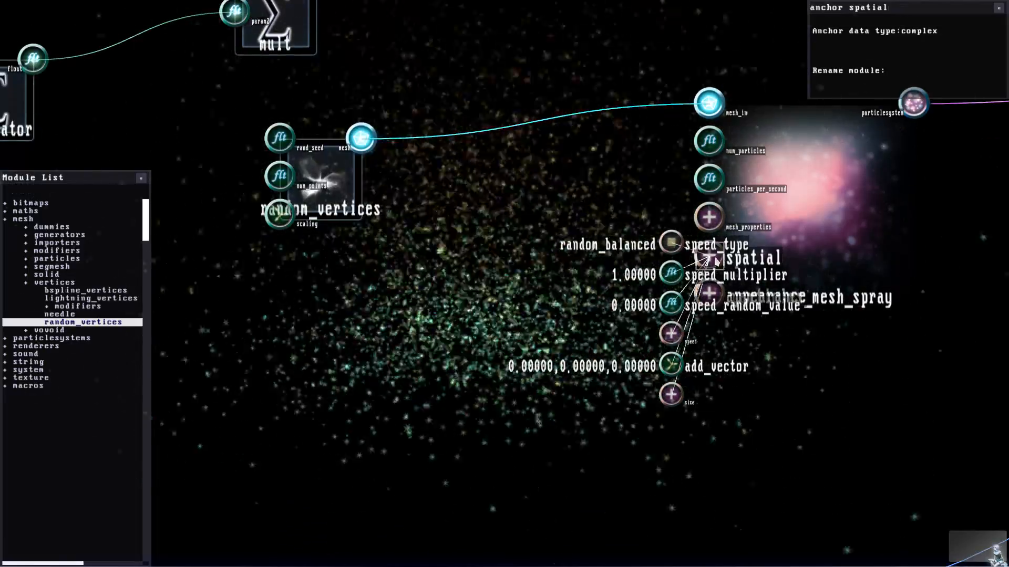
click(709, 294)
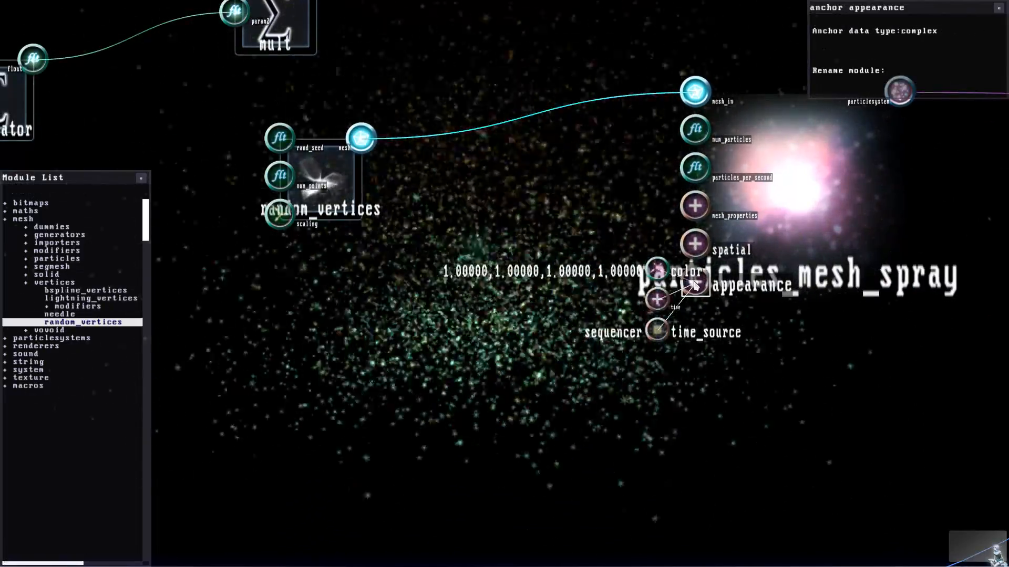
click(784, 232)
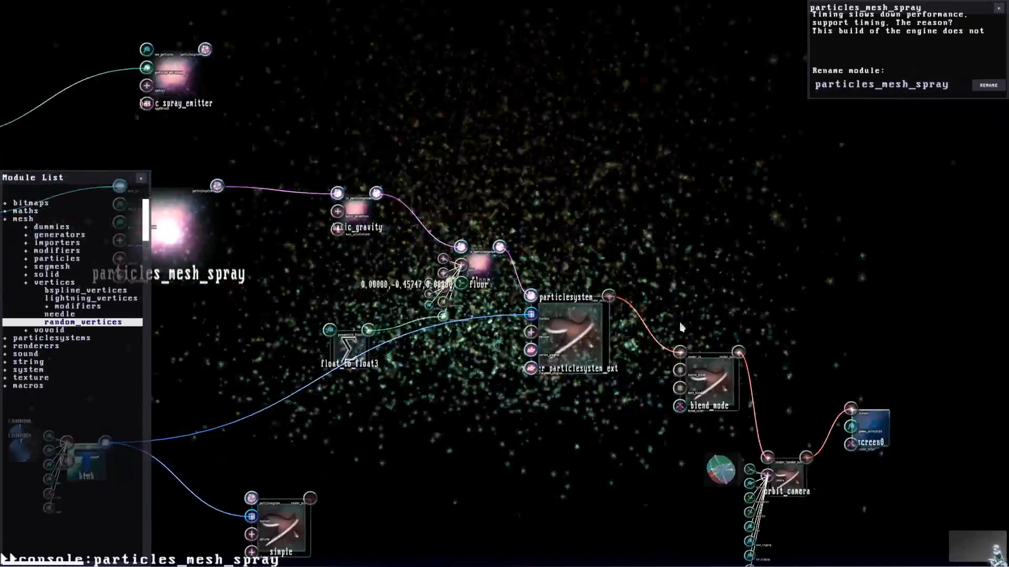
Step: Spread out render_particlesystem_ext, float_to_float3, floor, particles_mesh_spray and basic_spray_emitter, collapsing floor's axis parameters, to tidy the graph
click(599, 341)
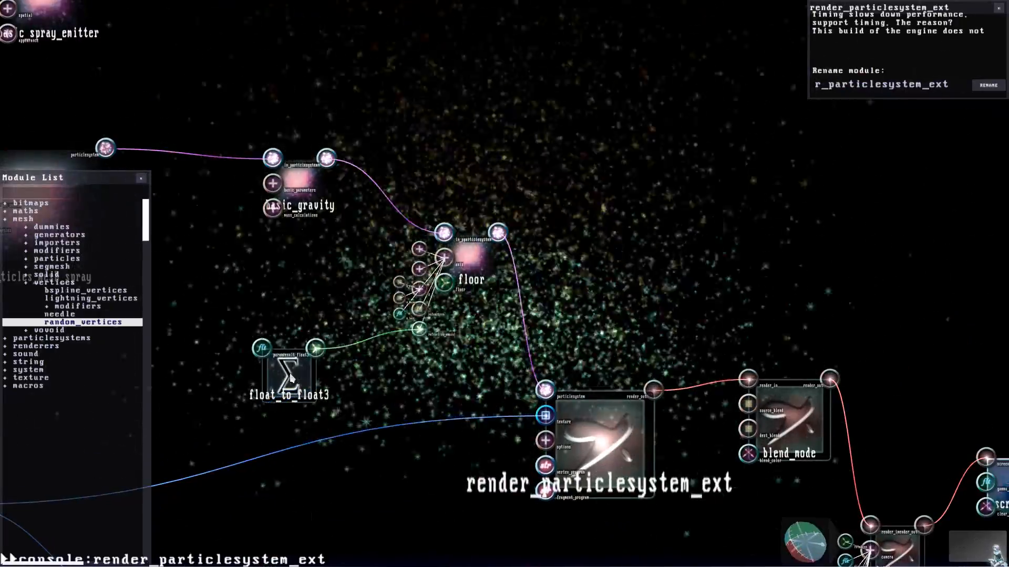
click(290, 378)
click(466, 266)
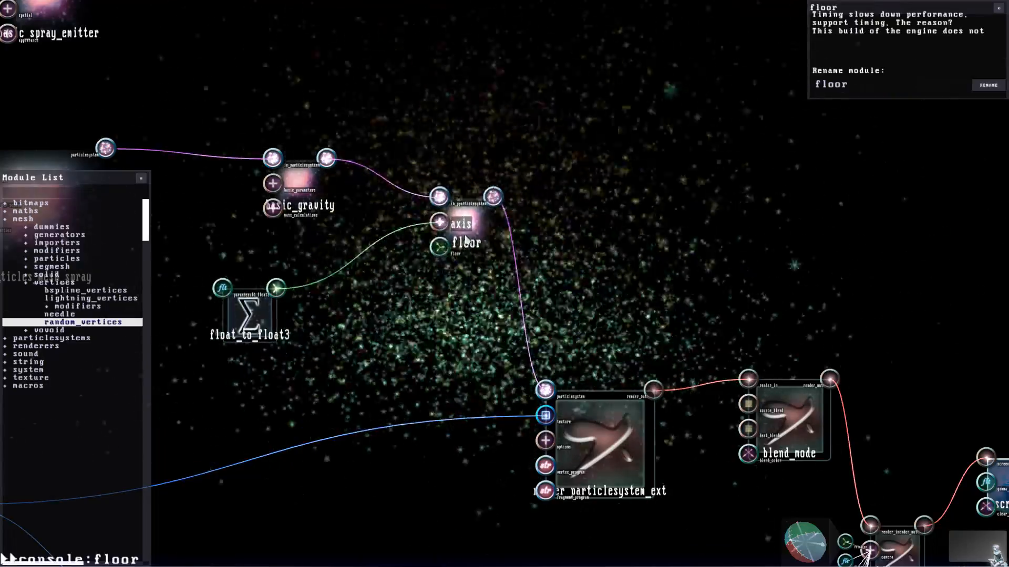
click(306, 209)
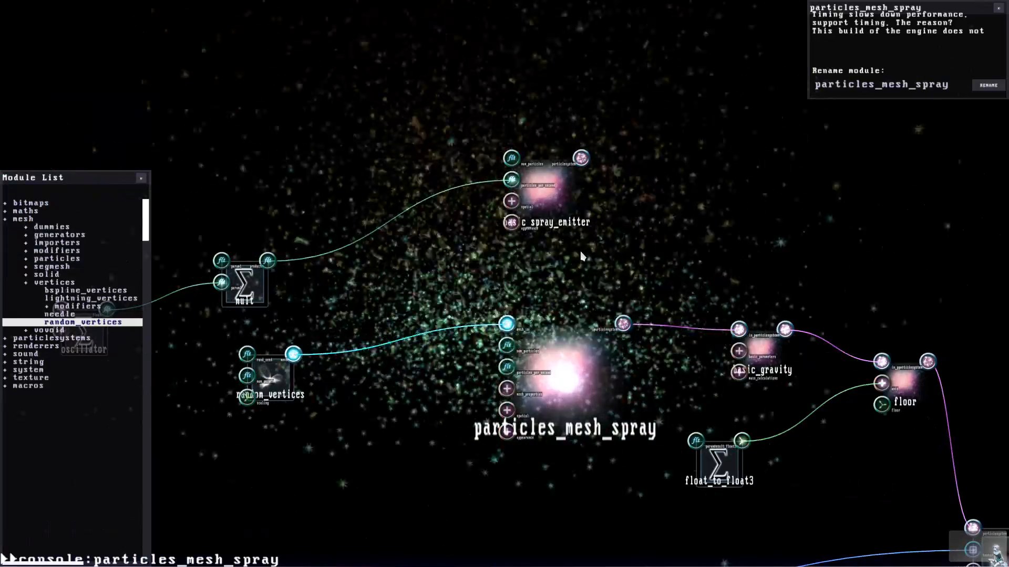
click(570, 196)
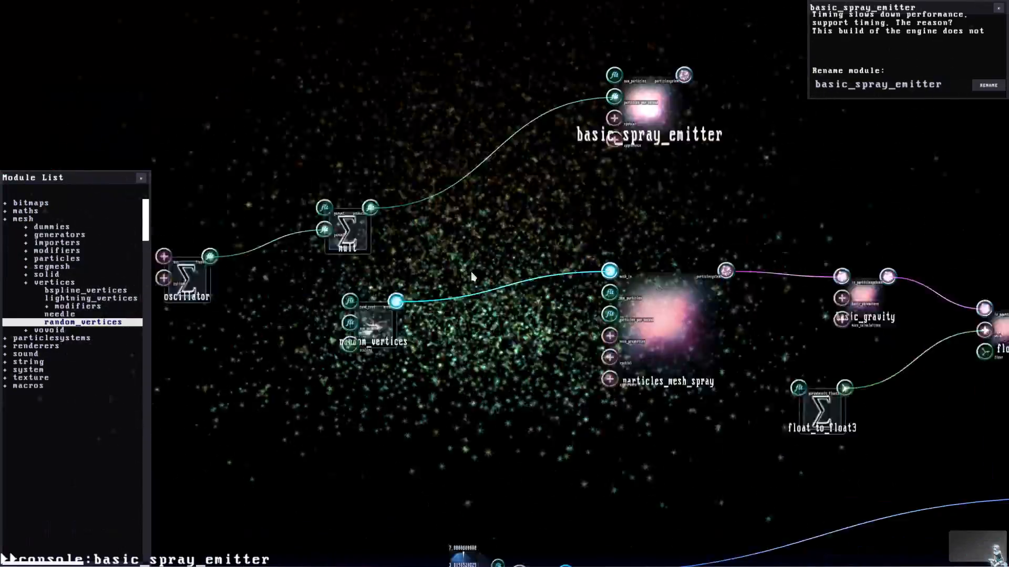
Step: Save the state under the filename particlesystems_gravity2
right_click(453, 72)
click(464, 96)
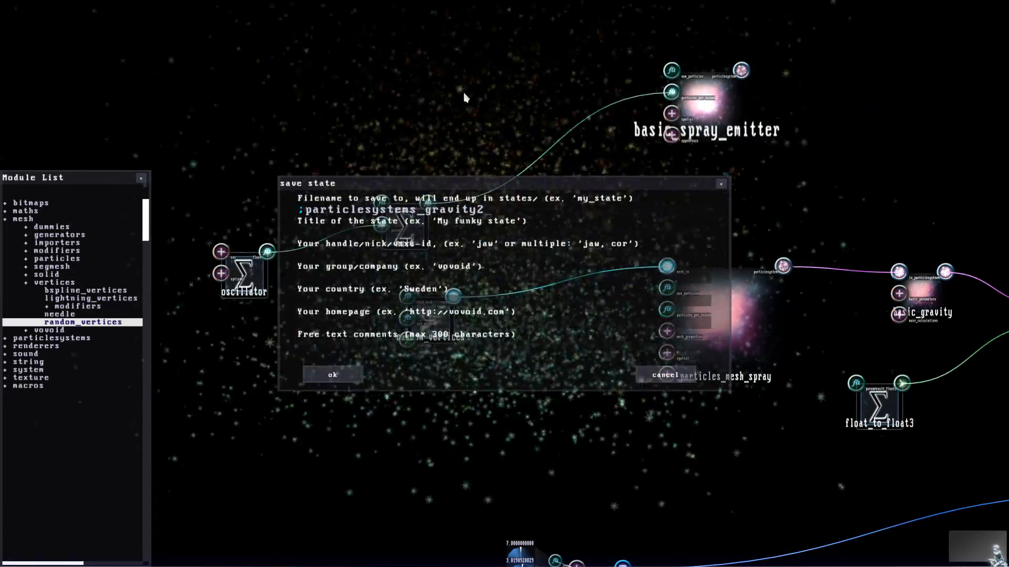
click(335, 375)
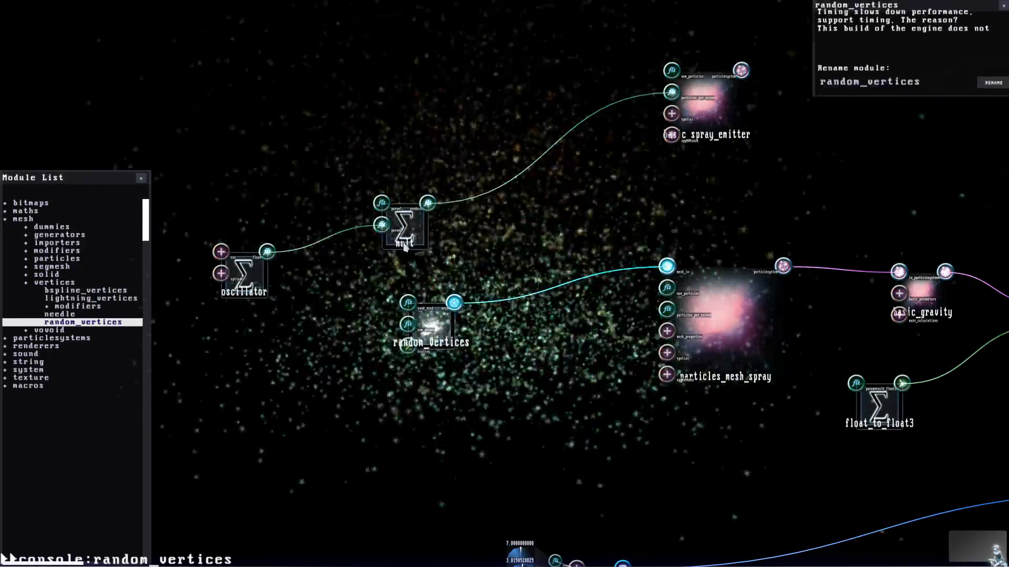
Step: Move the oscillator and mult modules up above random_vertices, and nudge the simple renderer slightly right
drag(243, 273, 278, 180)
drag(420, 216, 436, 181)
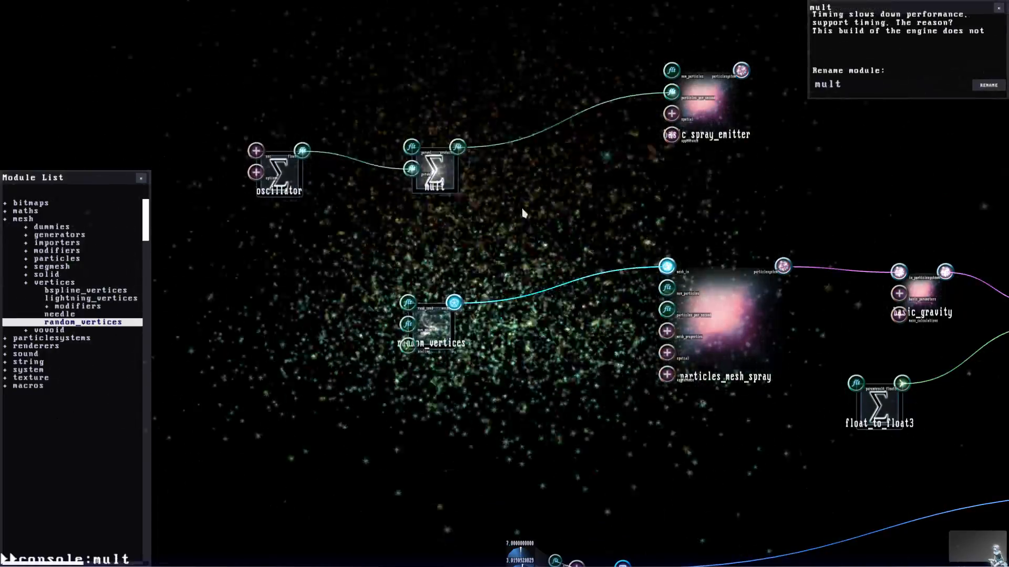
click(533, 282)
drag(533, 282, 385, 226)
drag(525, 189, 513, 189)
drag(527, 286, 641, 118)
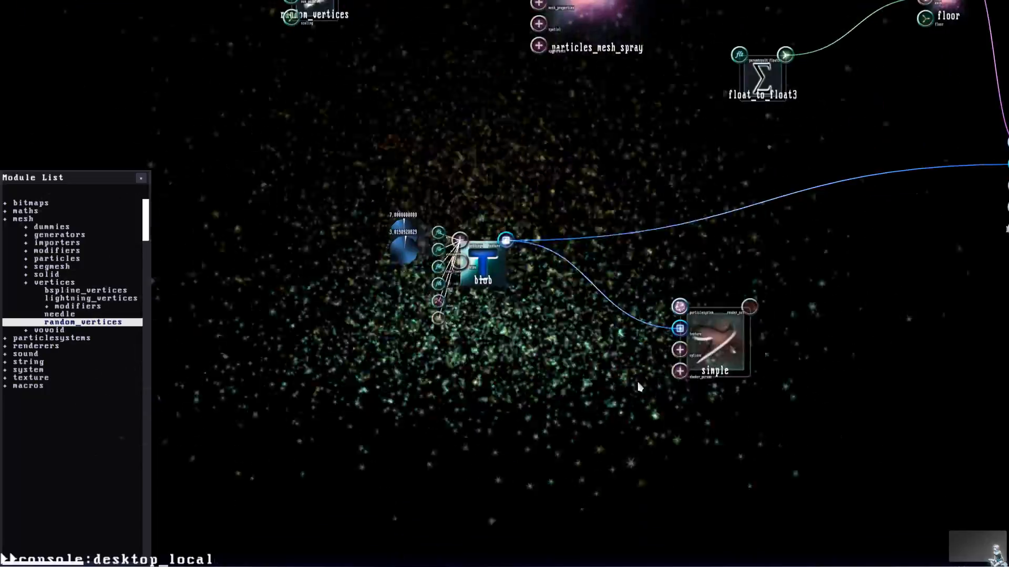
drag(706, 355, 728, 351)
drag(832, 348, 377, 347)
Step: Close the blob texture's attenuation controller and set its arms value to 1
scroll(377, 347, down, 2)
drag(563, 490, 563, 349)
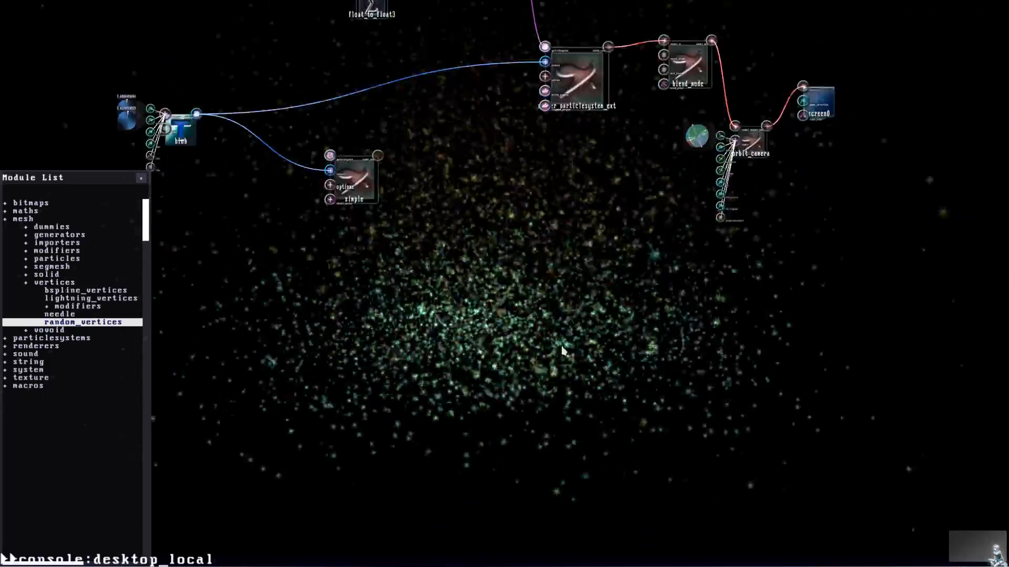
scroll(523, 340, down, 3)
scroll(477, 462, up, 6)
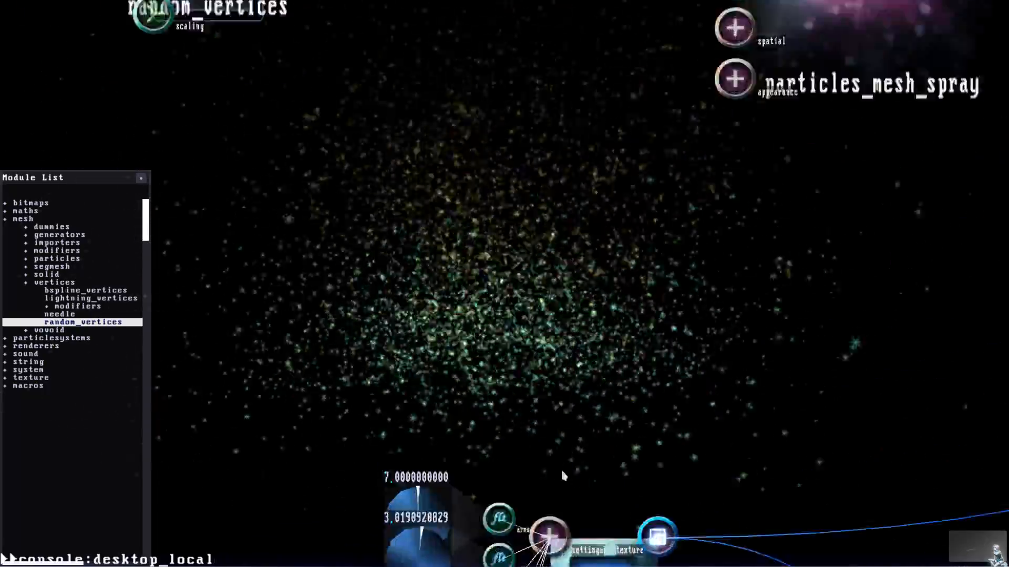
scroll(609, 472, down, 2)
drag(622, 446, 568, 407)
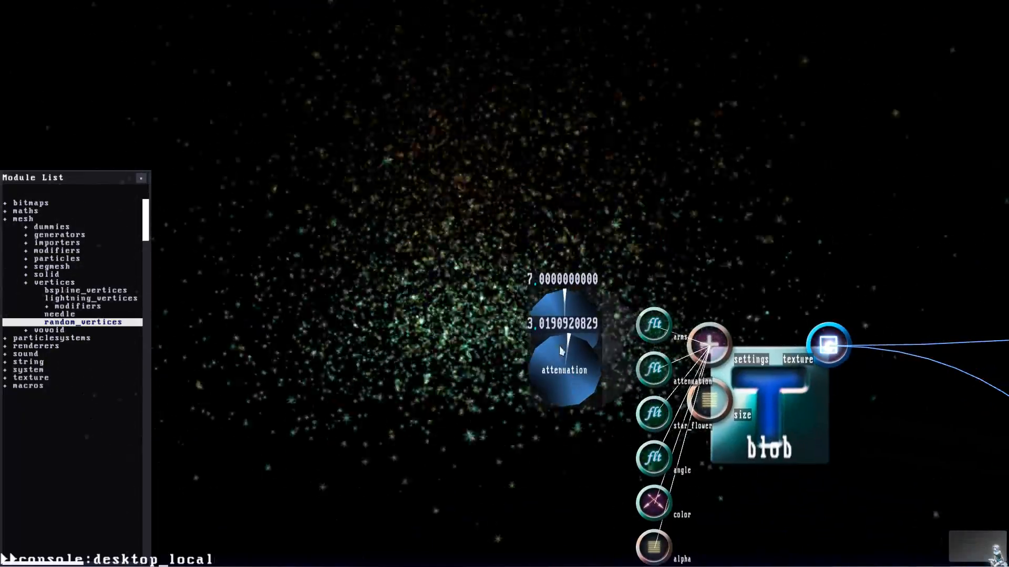
drag(558, 367, 569, 319)
drag(704, 247, 637, 292)
scroll(637, 291, down, 4)
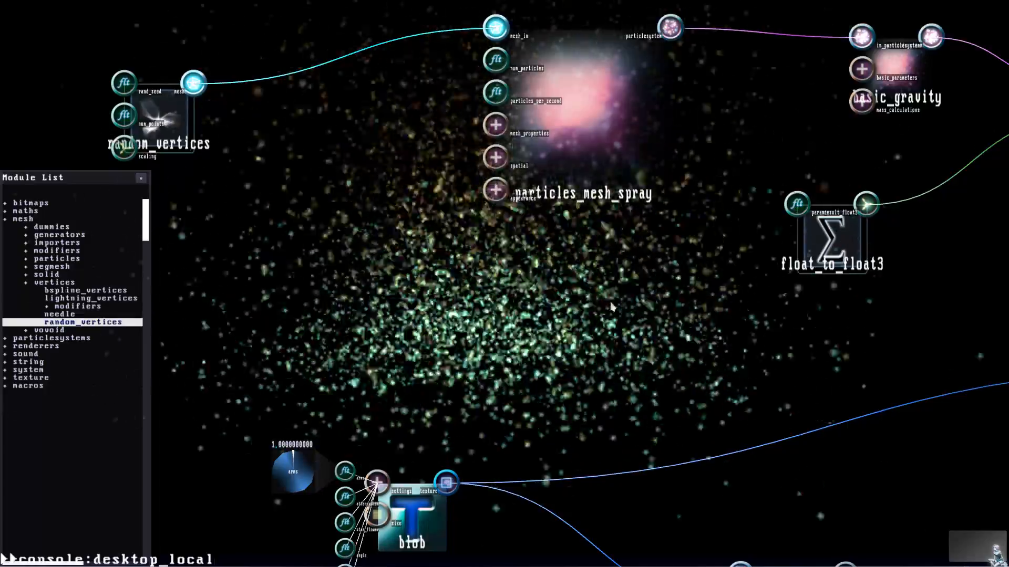
Step: Move particles_mesh_spray up and left away from basic_gravity, and nudge basic_gravity slightly up and left
drag(599, 157, 565, 150)
scroll(566, 154, down, 3)
drag(378, 263, 381, 223)
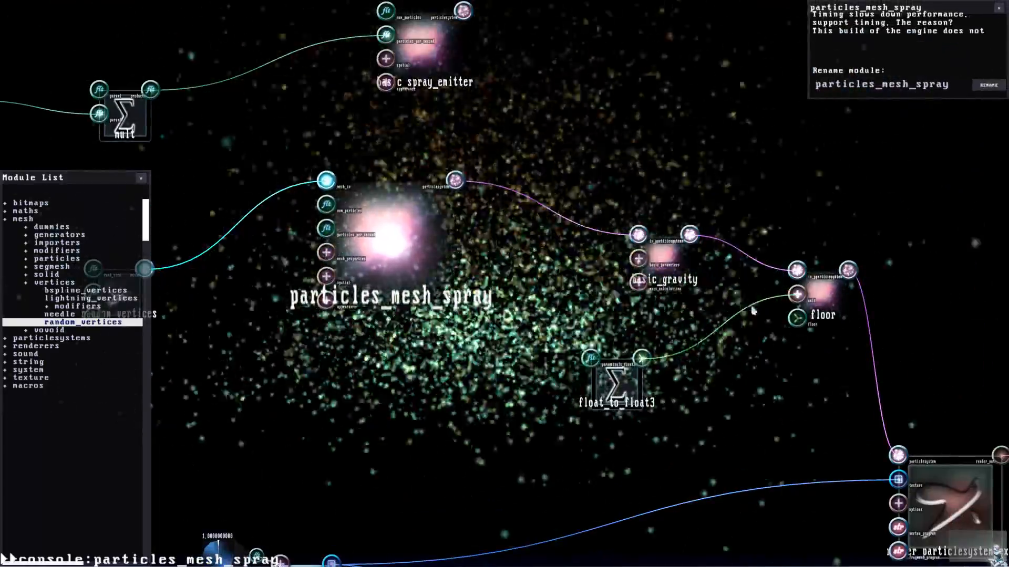
drag(665, 257, 653, 245)
key(s)
scroll(522, 275, up, 4)
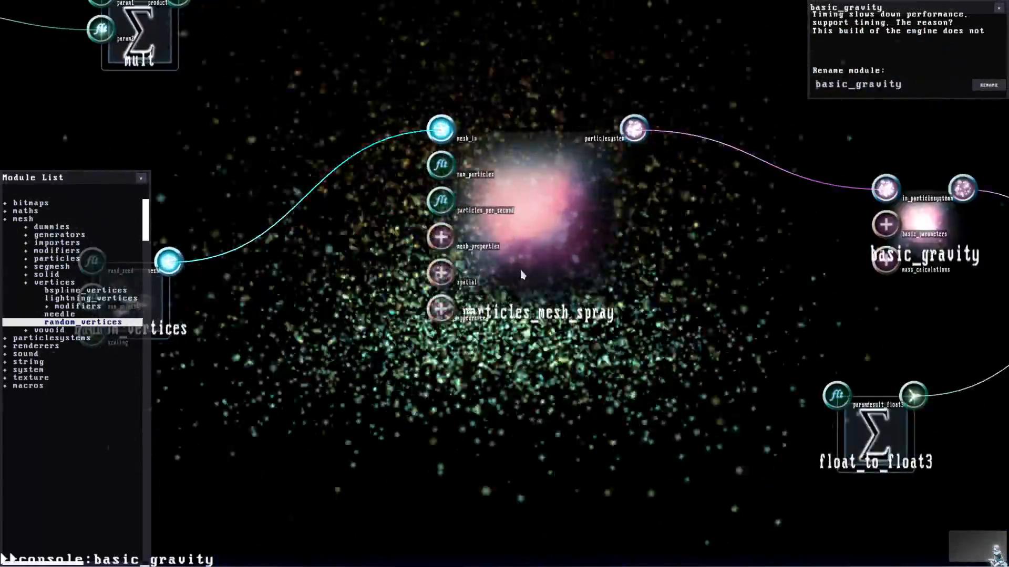
Step: Move random_vertices upward and shift particles_mesh_spray left, closer to it
drag(522, 275, 560, 278)
key(s)
drag(446, 306, 455, 252)
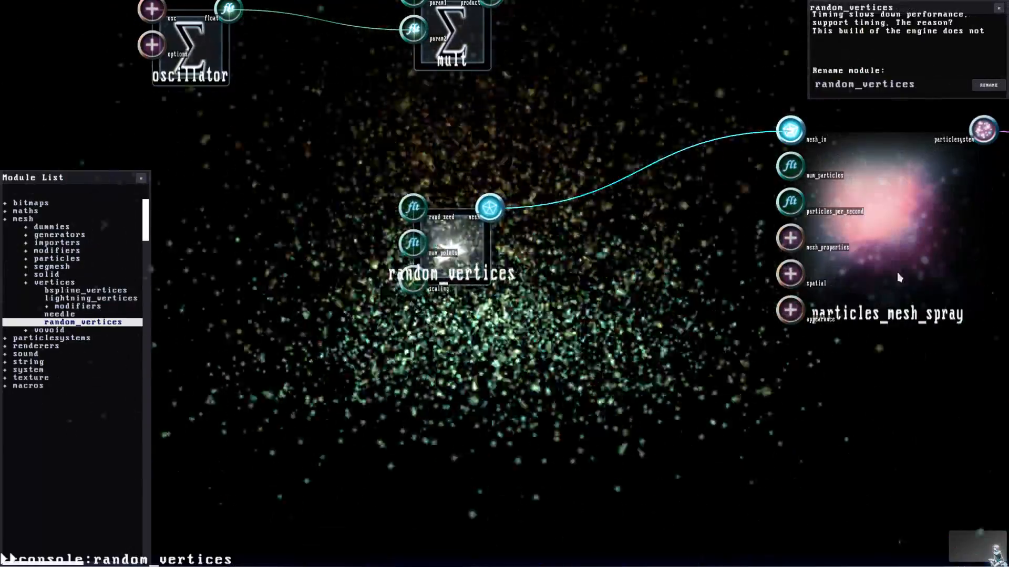
drag(898, 277, 824, 278)
scroll(753, 330, down, 2)
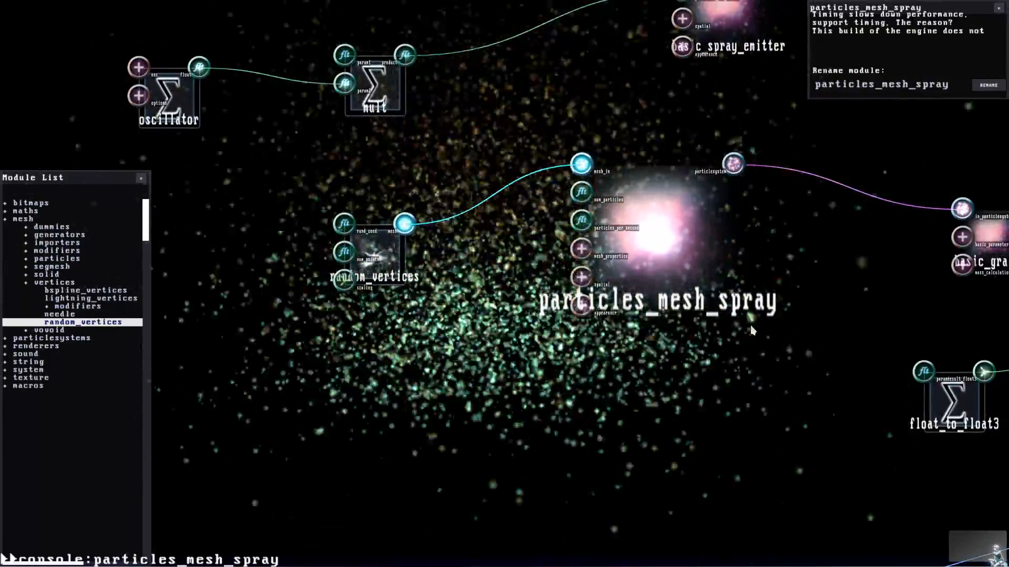
drag(655, 257, 614, 242)
Step: Nudge the floor module up and left, and move float_to_float3 and basic_gravity down and left
key(f)
key(w)
key(r)
click(629, 264)
key(f)
key(r)
drag(641, 294, 618, 277)
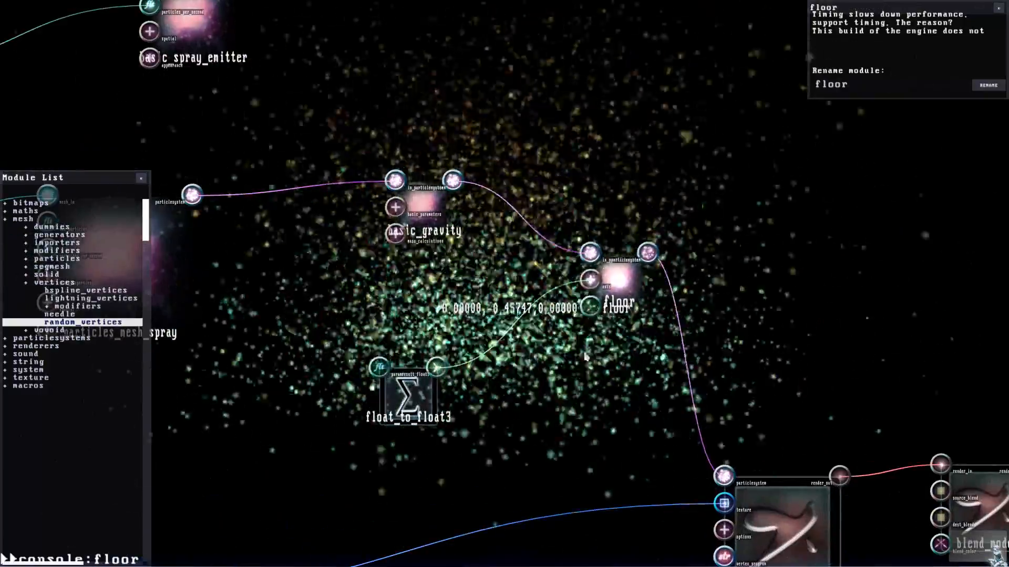
drag(428, 391, 388, 439)
key(s)
click(543, 234)
drag(532, 224, 483, 265)
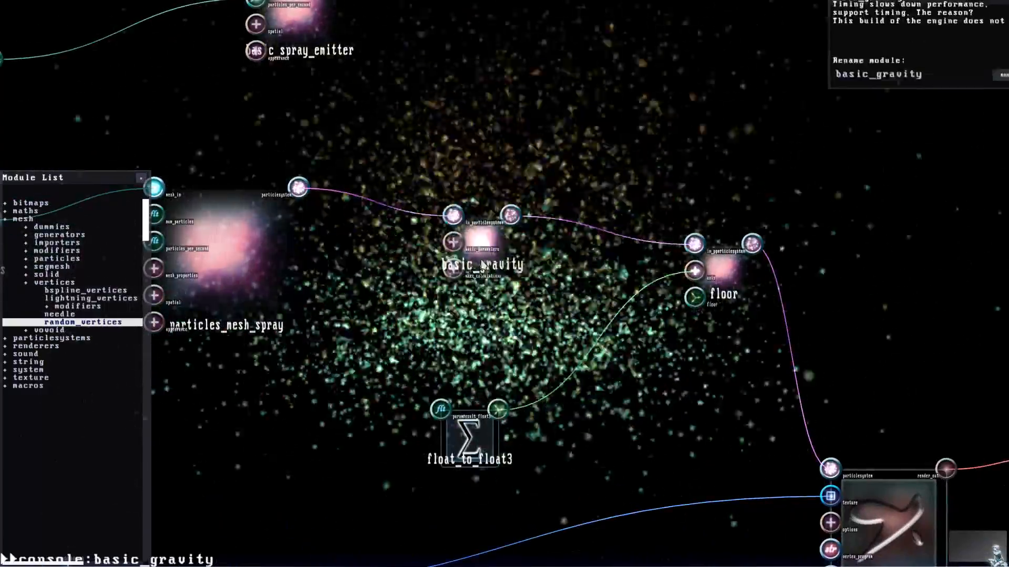
Step: Move the extended particle system renderer up and right, nearer to the floor module, and select the simple renderer
click(574, 288)
key(f)
drag(866, 529, 916, 411)
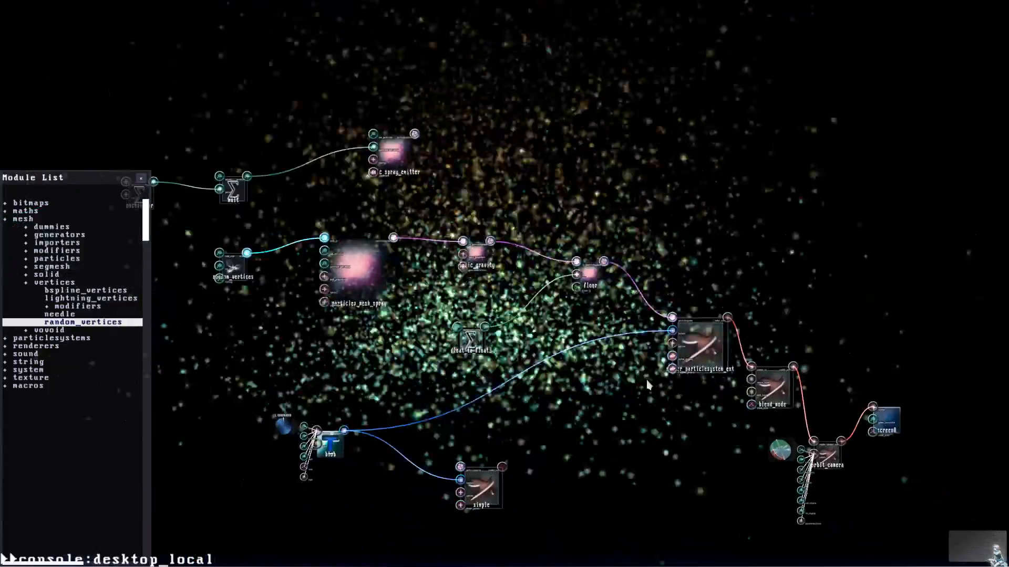
click(489, 492)
Step: Start a new empty project and load the state named fun
right_click(342, 243)
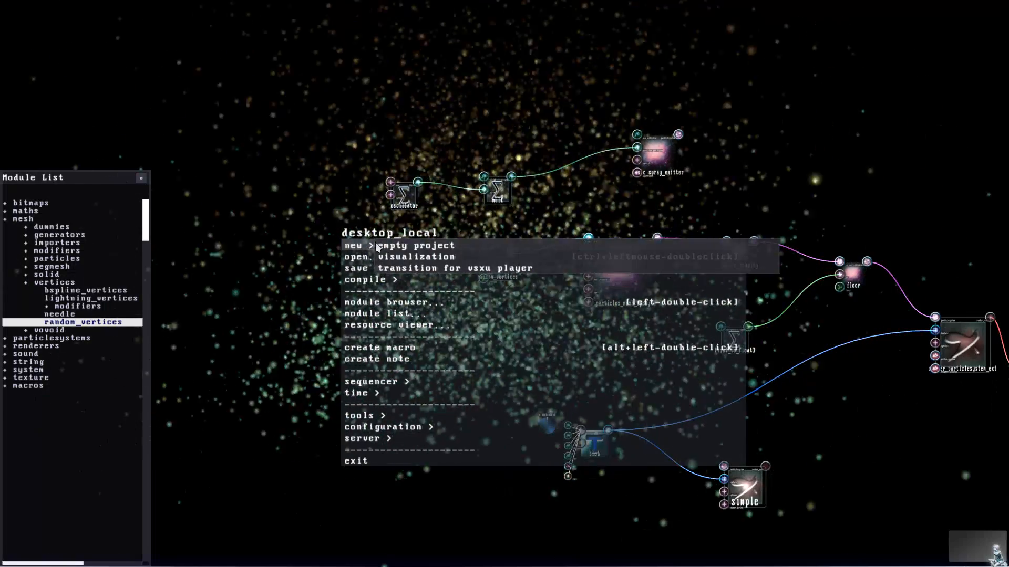
click(388, 246)
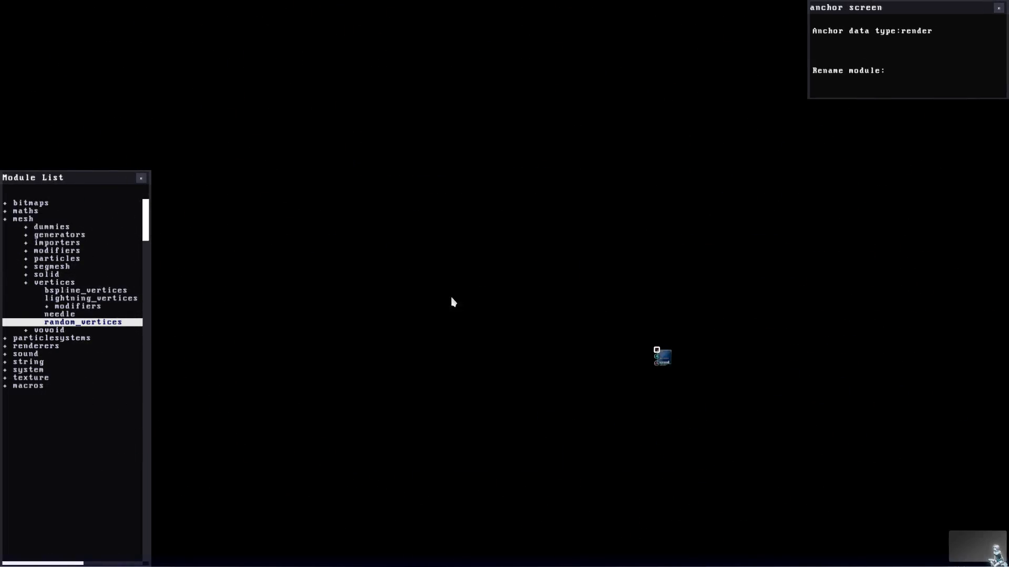
key(ctrl+f)
key(ctrl+f)
key(ctrl+o)
drag(597, 374, 504, 308)
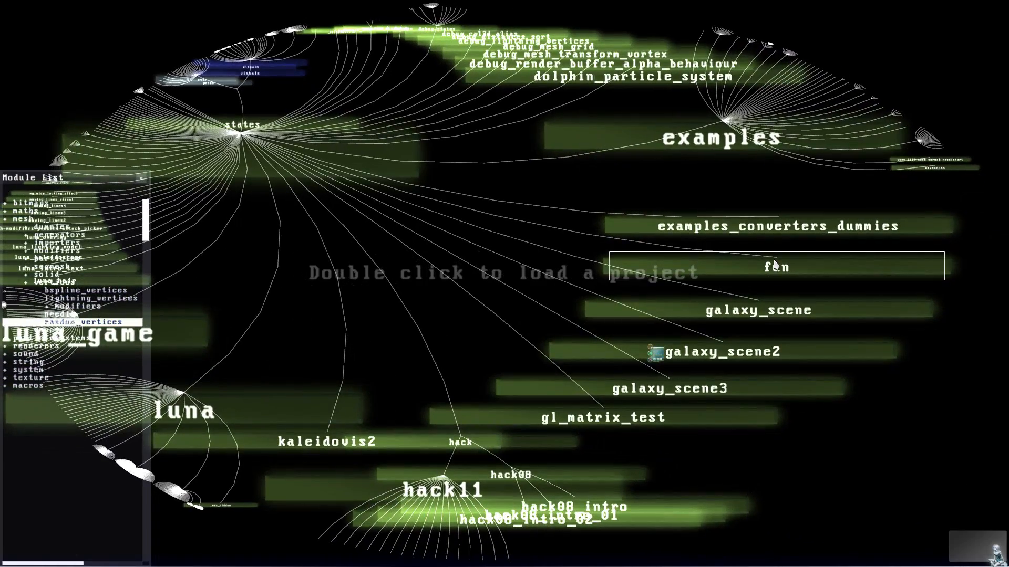
double_click(775, 264)
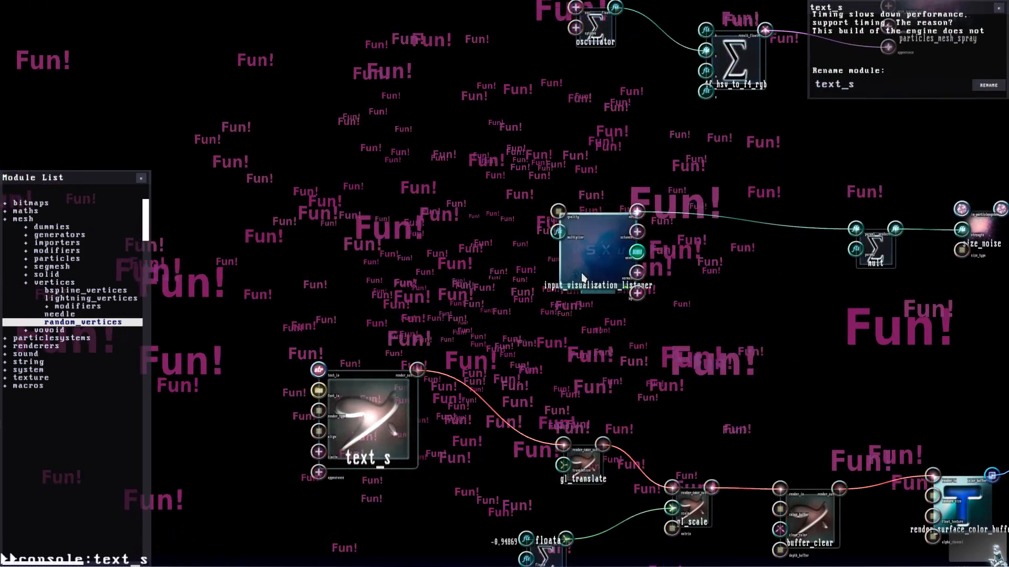
Step: Examine the visualization listener, mult, size_noise and text_s modules, and view the rendered output without the interface
click(581, 277)
click(724, 310)
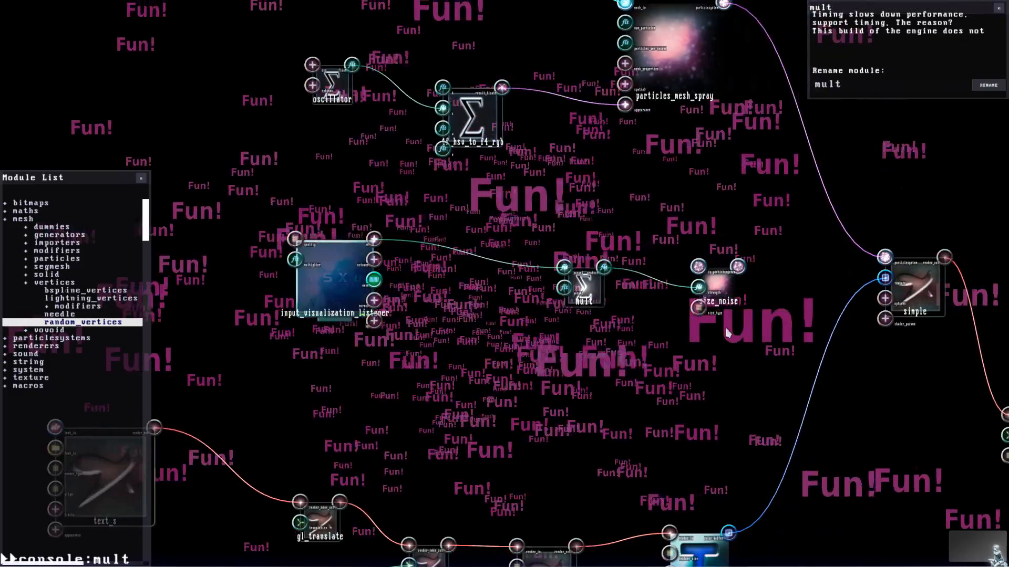
click(714, 288)
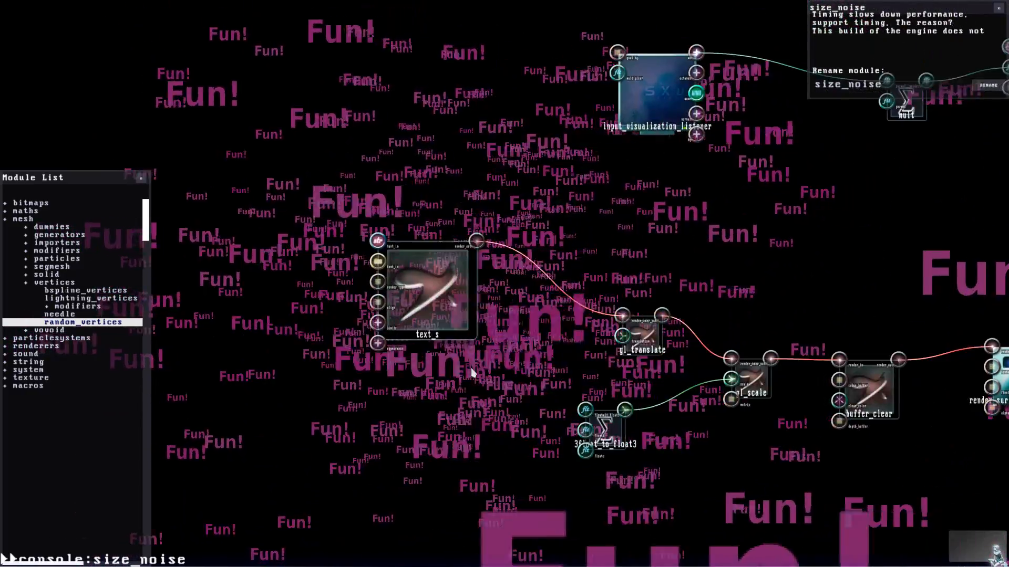
key(Right)
key(Down)
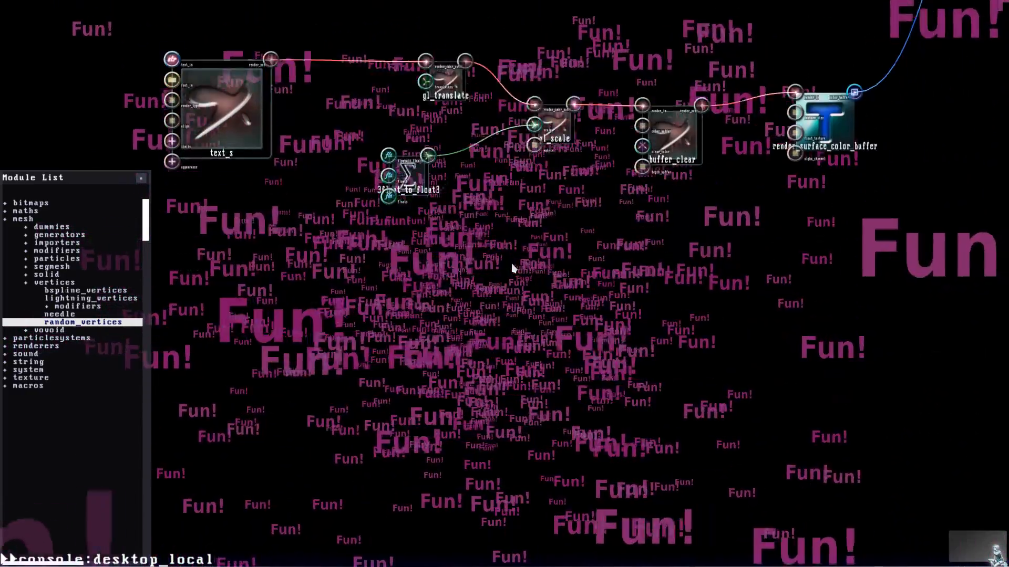
key(alt+f)
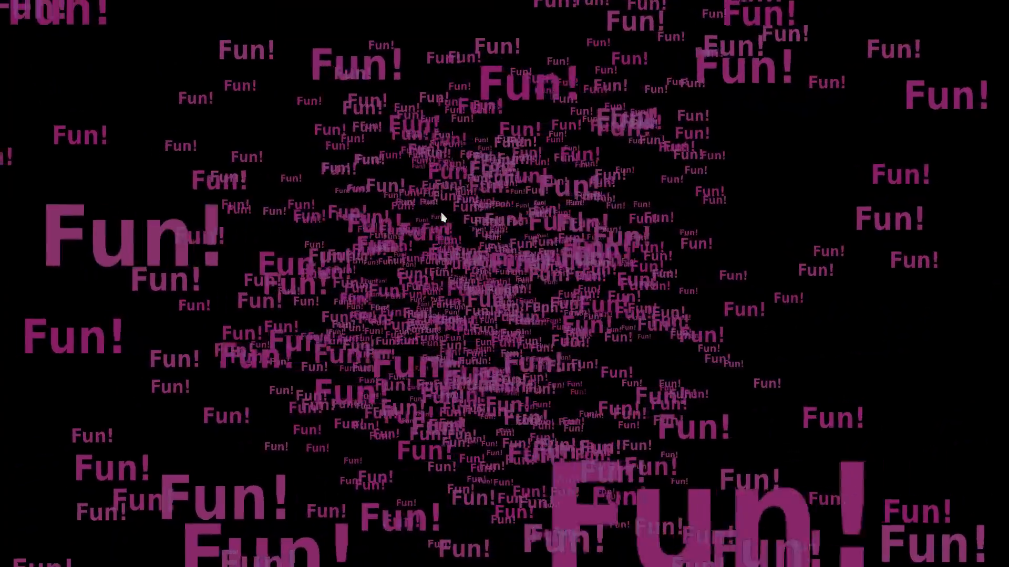
key(alt+f)
Step: Examine the text texture chain and the particles_mesh_spray module with its num_particles parameter
key(w)
key(d)
scroll(604, 270, up, 2)
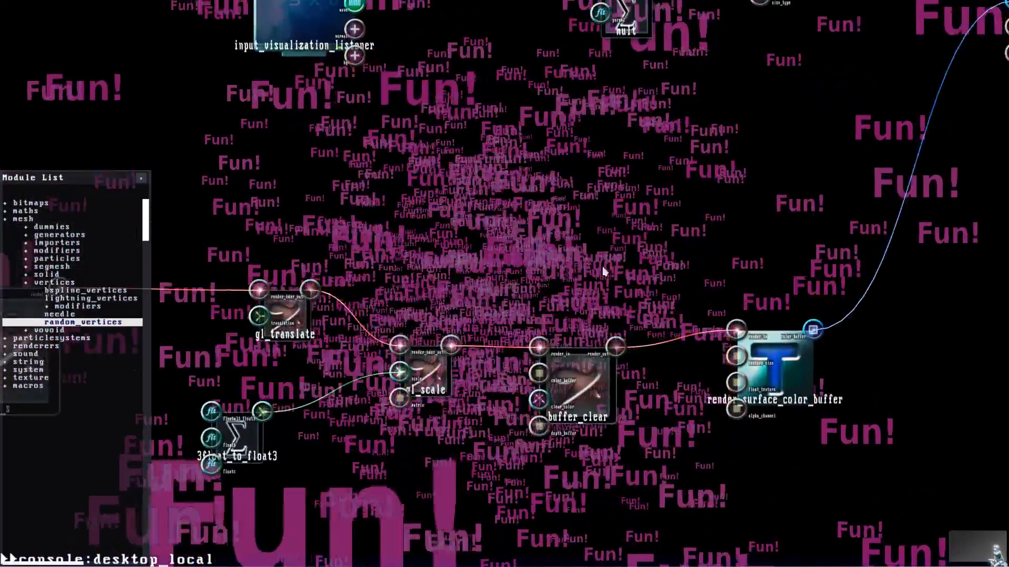
scroll(632, 284, down, 2)
scroll(632, 284, up, 3)
click(578, 168)
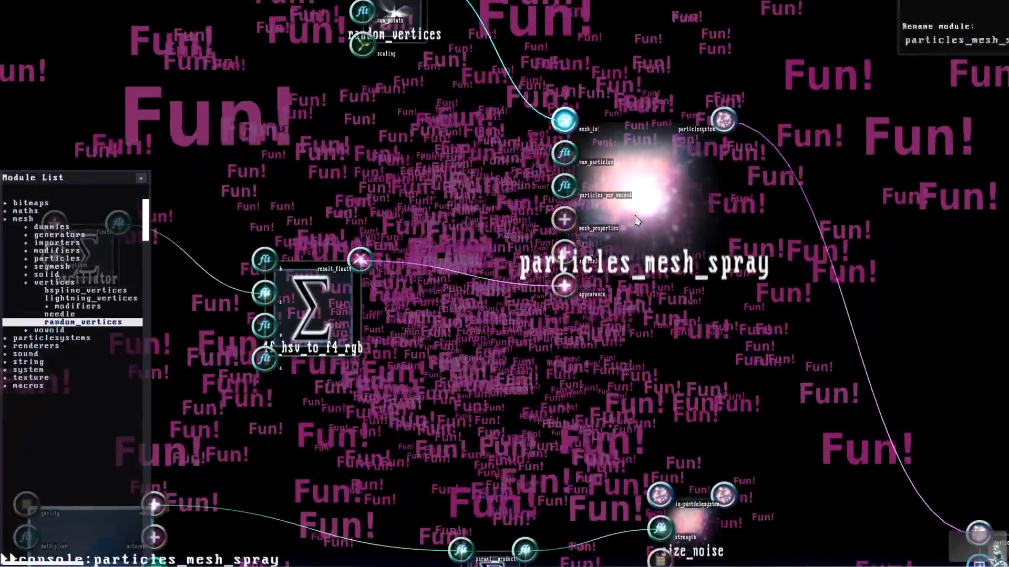
key(w)
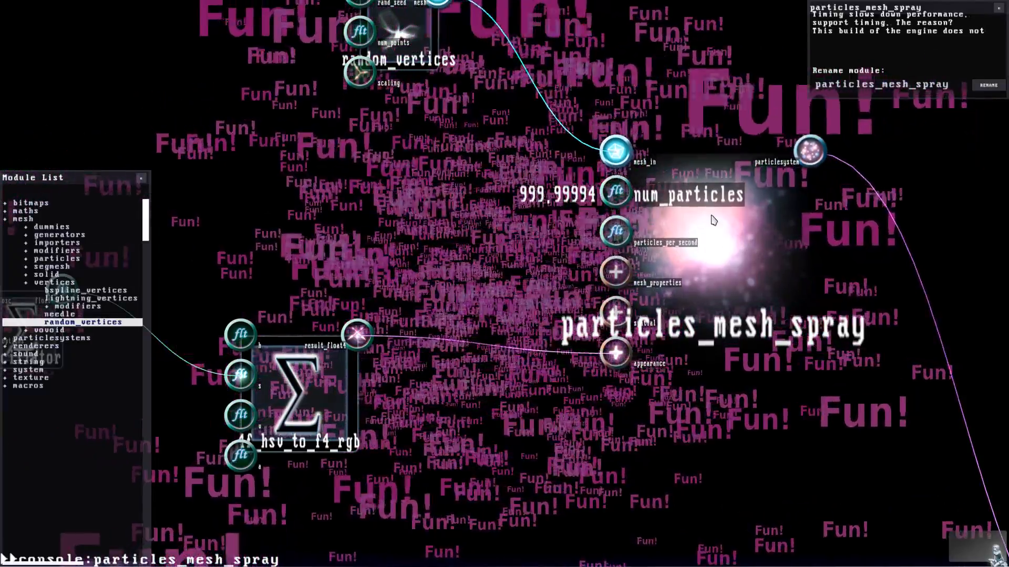
scroll(685, 327, down, 2)
key(s)
key(a)
Step: Move 4f_hsv_to_f4_rgb upward and nudge the oscillator slightly left
drag(649, 258, 656, 207)
key(s)
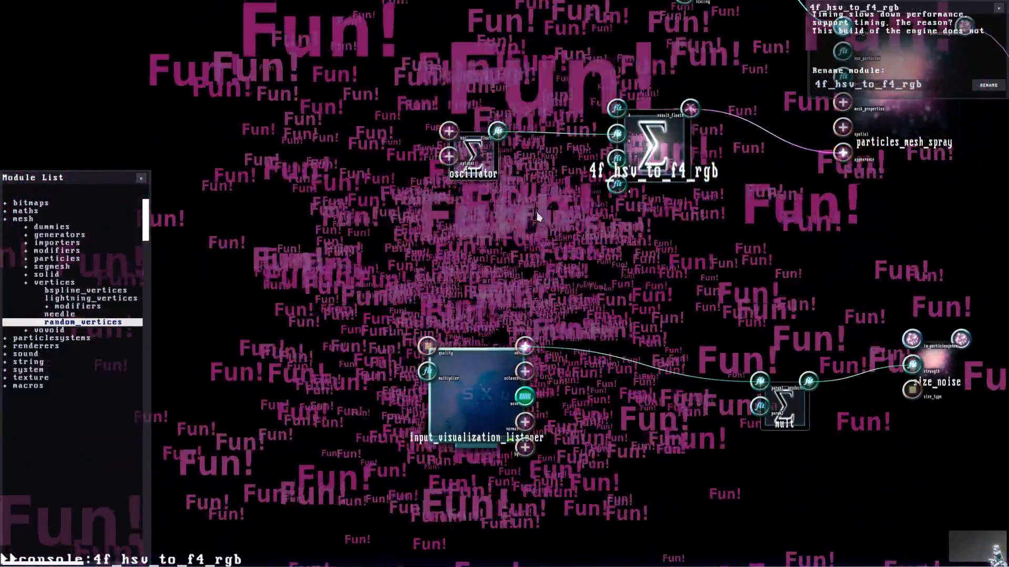
drag(474, 152, 468, 151)
click(590, 253)
Step: Move input_visualization_listener and its mult module up and left
scroll(590, 253, down, 1)
key(d)
scroll(591, 255, down, 3)
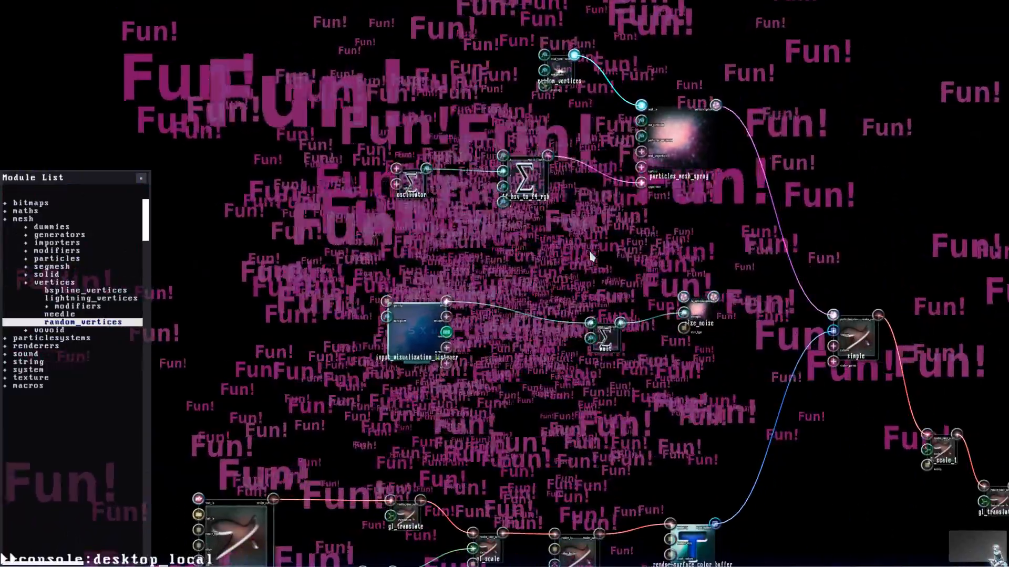
drag(397, 347, 313, 323)
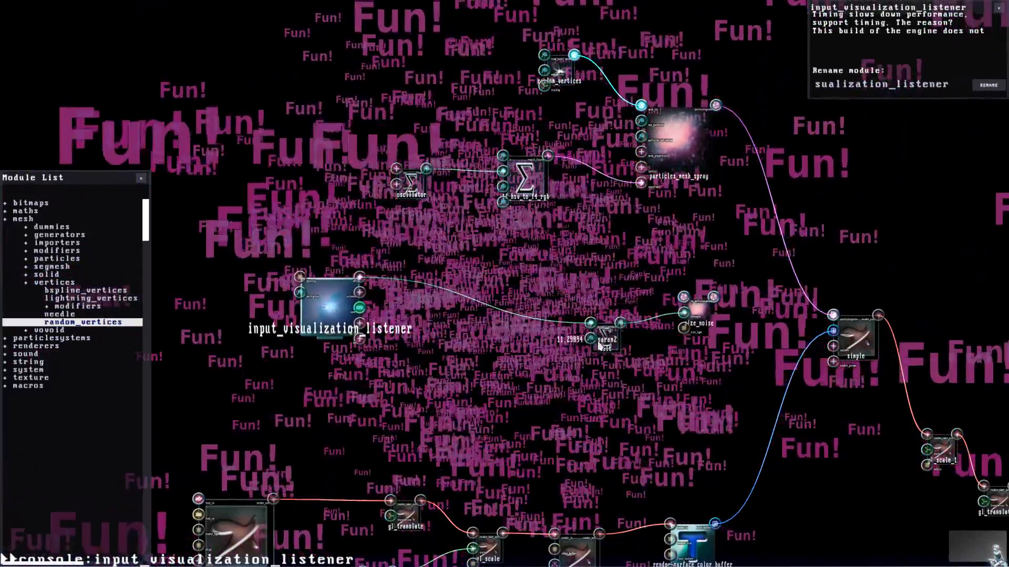
drag(604, 340, 491, 305)
key(s)
click(544, 303)
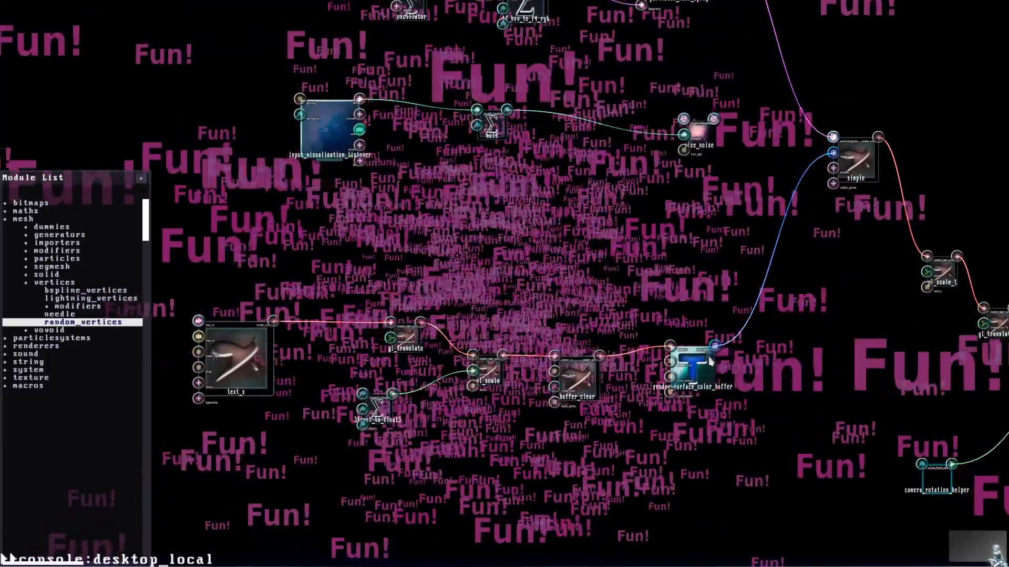
Step: Inspect render_surface_color_buffer and its texture connection, and move the simple renderer slightly down
click(693, 381)
scroll(742, 394, down, 2)
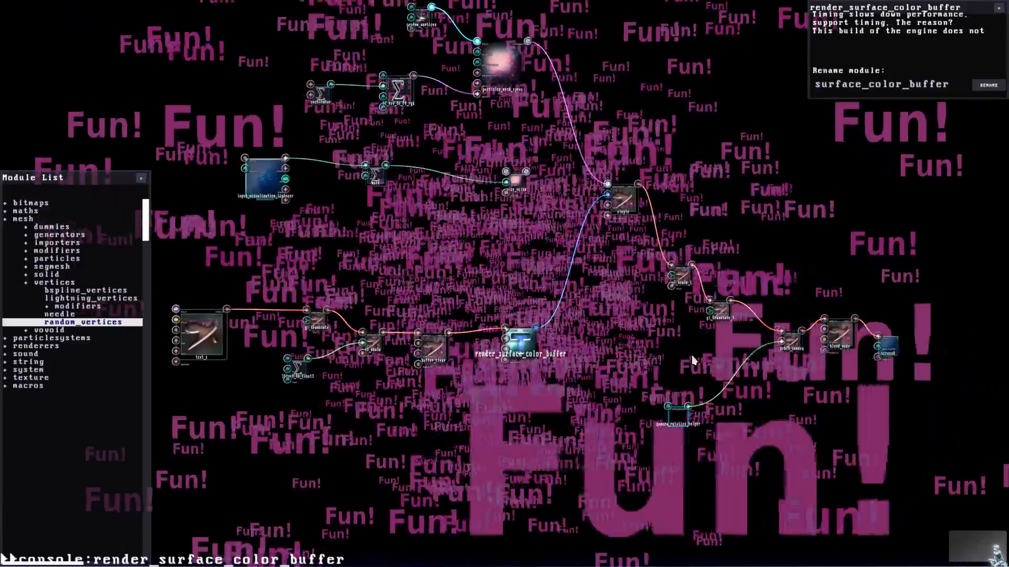
scroll(528, 318, up, 2)
click(528, 318)
scroll(528, 313, up, 3)
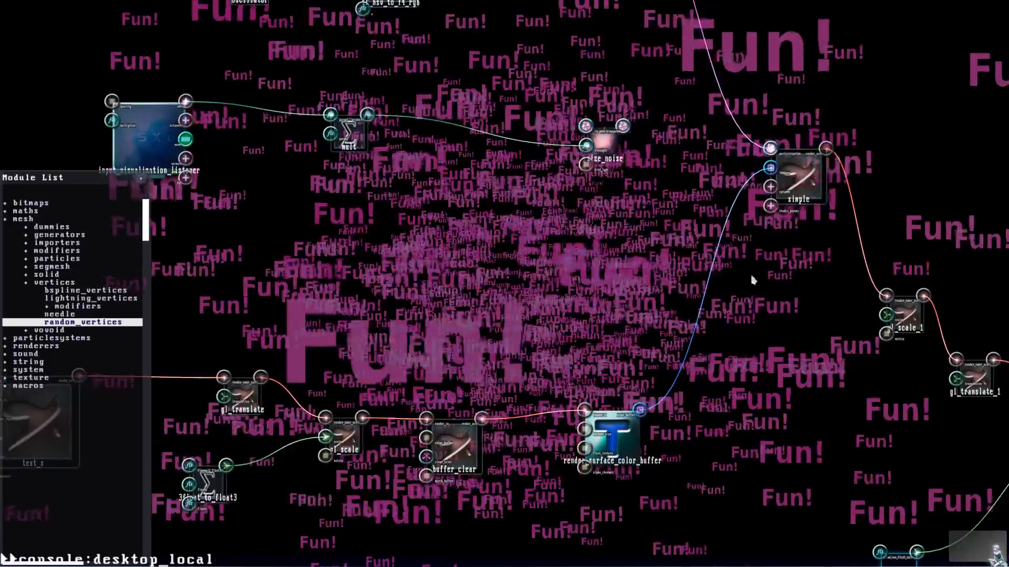
click(797, 183)
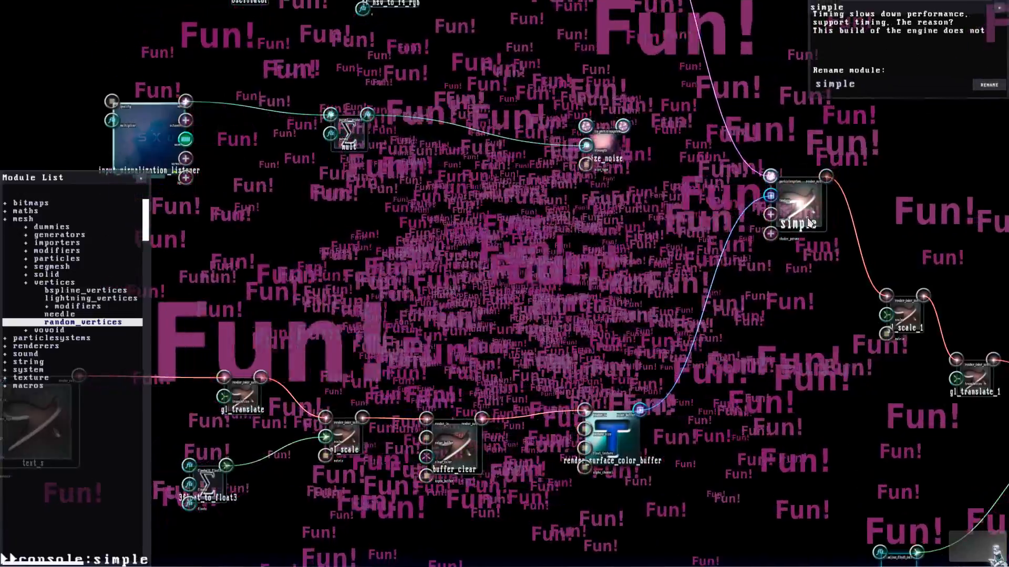
Step: Move the oscillator and 4f_hsv_to_f4_rgb modules left, away from particles_mesh_spray
scroll(629, 298, down, 2)
scroll(578, 359, up, 3)
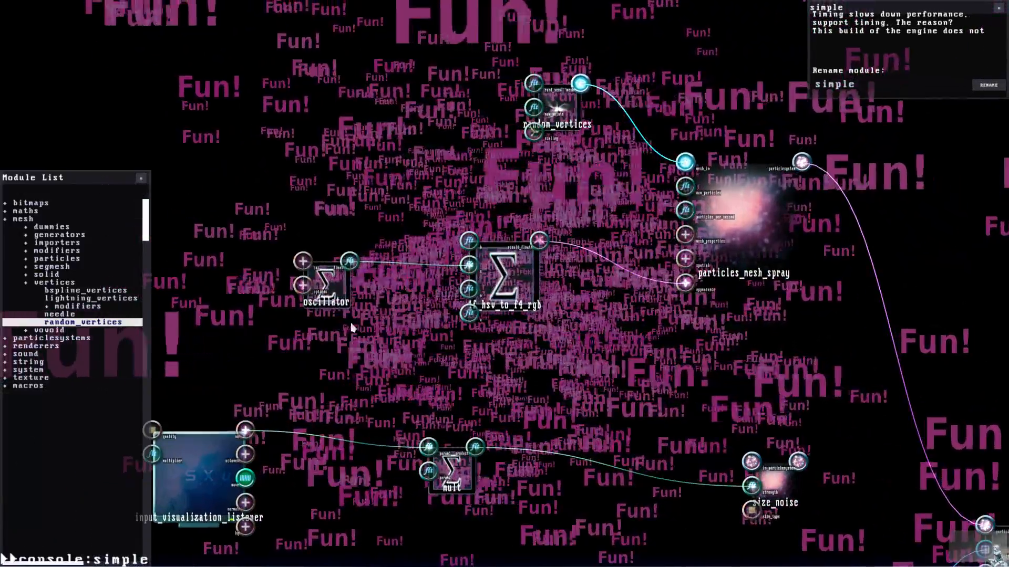
drag(330, 295, 174, 295)
drag(531, 302, 341, 291)
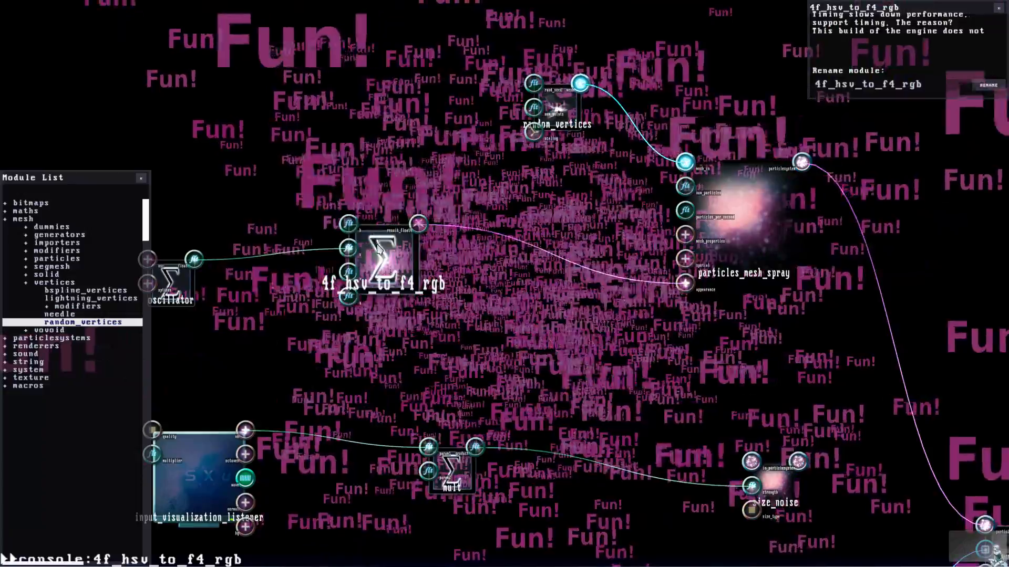
Step: Expand the appearance parameters of particles_mesh_spray and move random_vertices down beside its mesh input
mouse_move(678, 288)
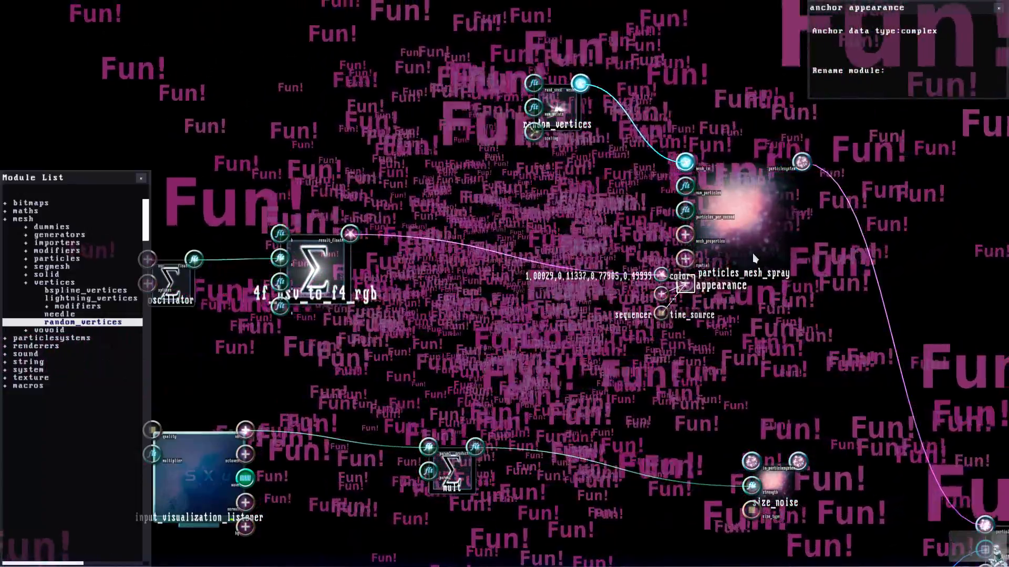
click(755, 265)
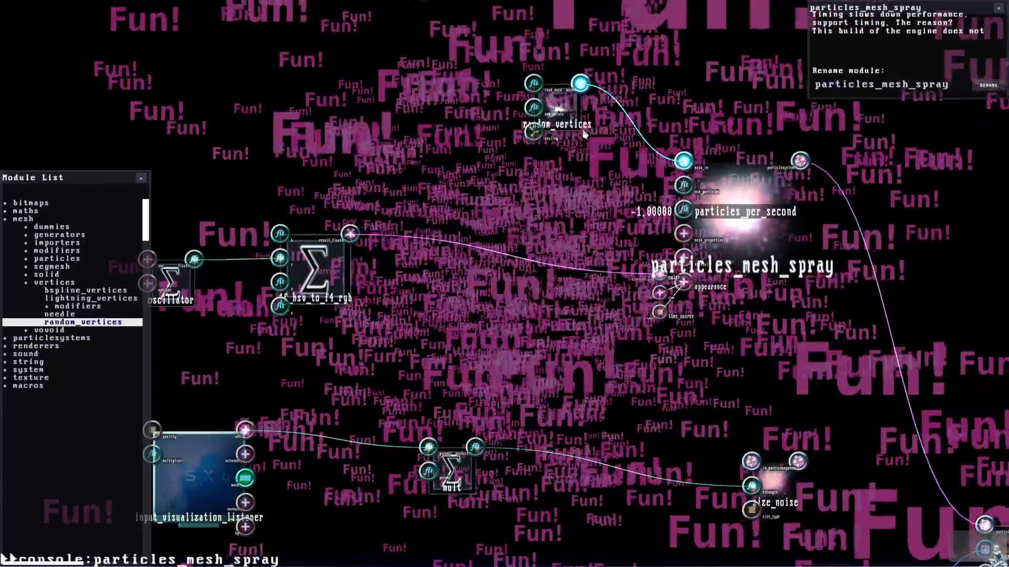
drag(565, 110, 553, 183)
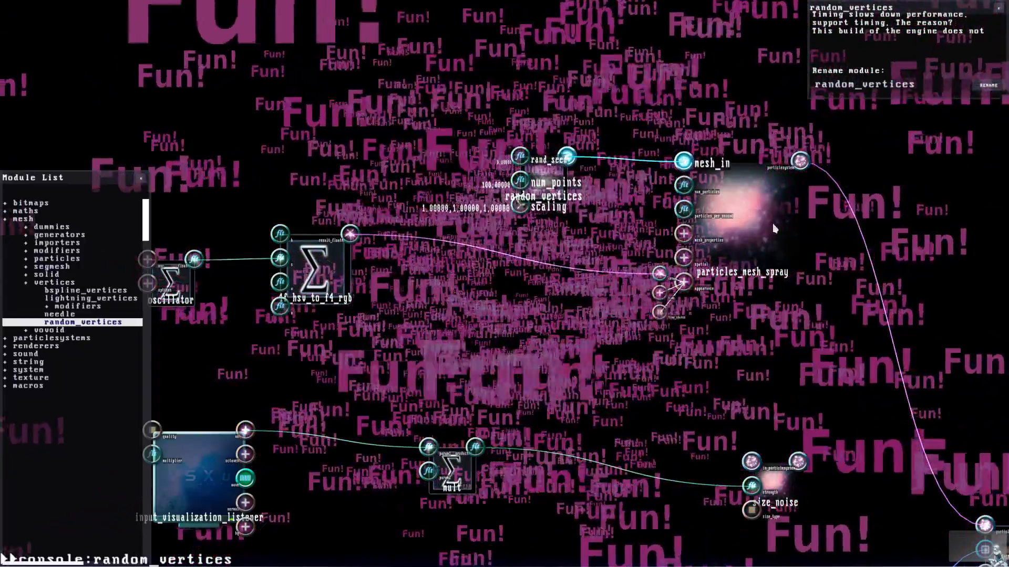
drag(766, 224, 754, 220)
Step: Move the simple renderer up, and expand its options to view the lifespan parameters before collapsing them
drag(992, 378, 761, 245)
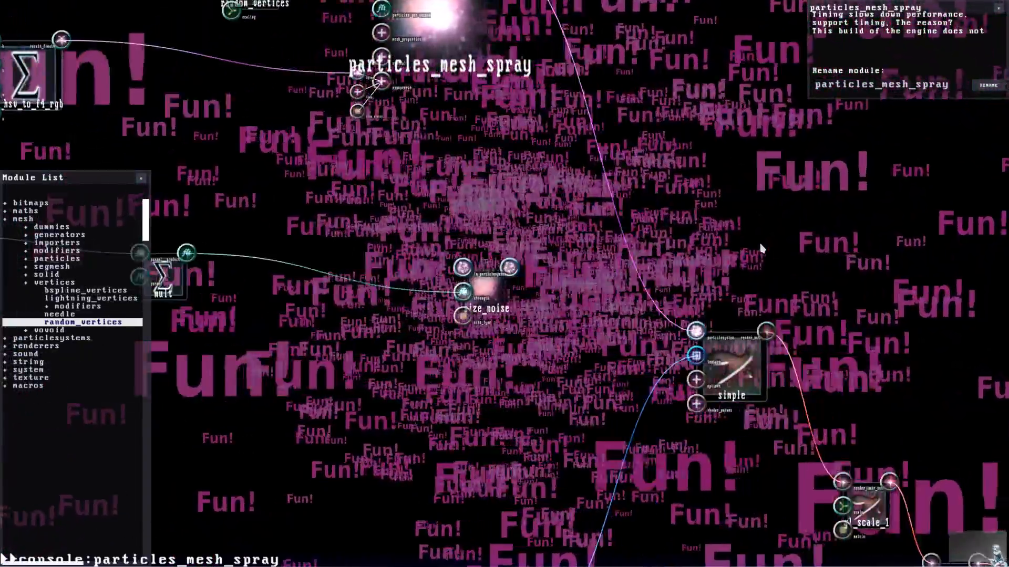
drag(733, 364, 723, 290)
scroll(723, 291, up, 2)
click(734, 316)
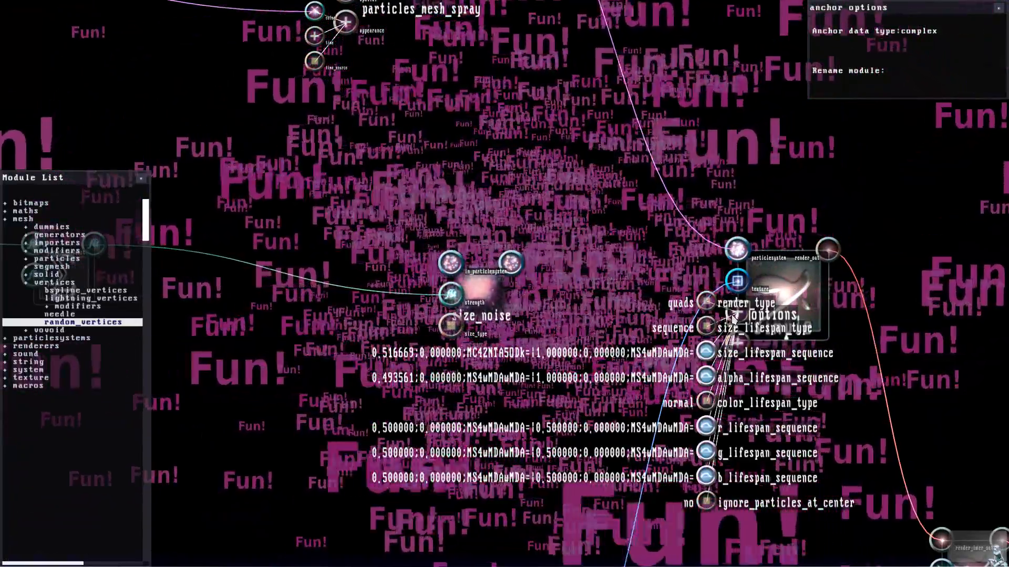
click(734, 315)
click(778, 294)
scroll(766, 303, down, 1)
scroll(767, 303, down, 1)
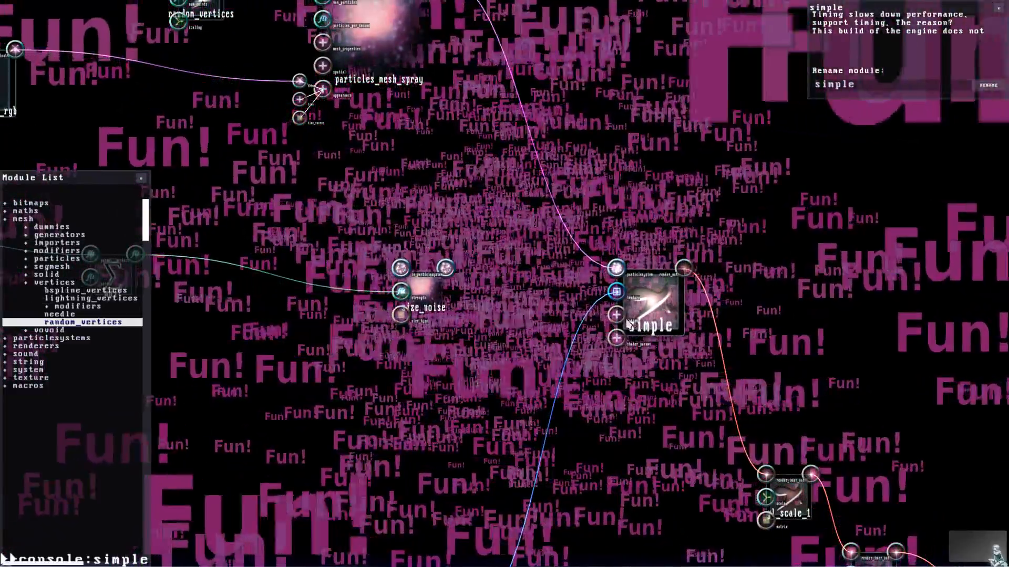
Step: Expand and collapse the simple renderer's options again, and move the renderer slightly down
click(619, 318)
click(620, 319)
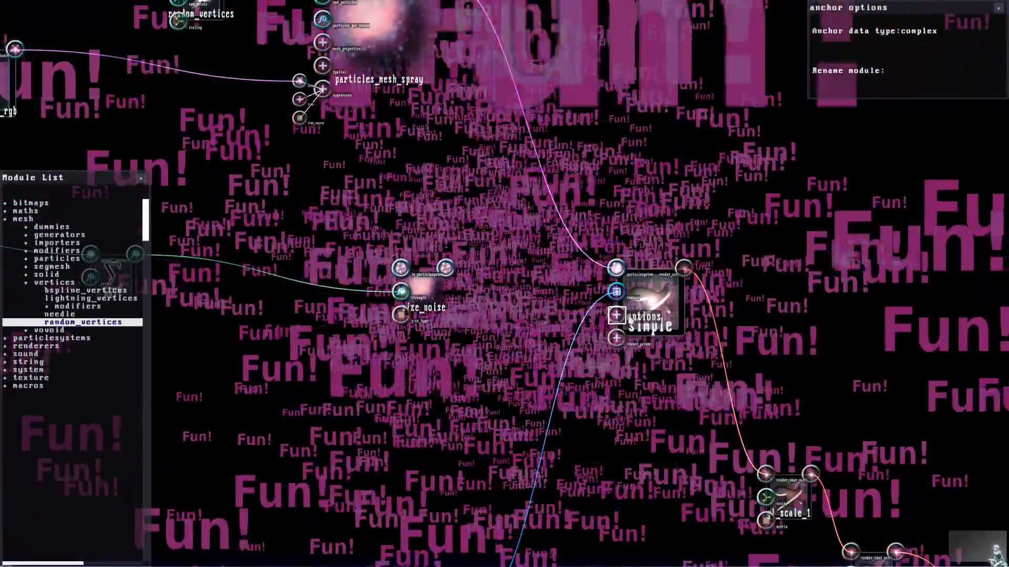
click(652, 315)
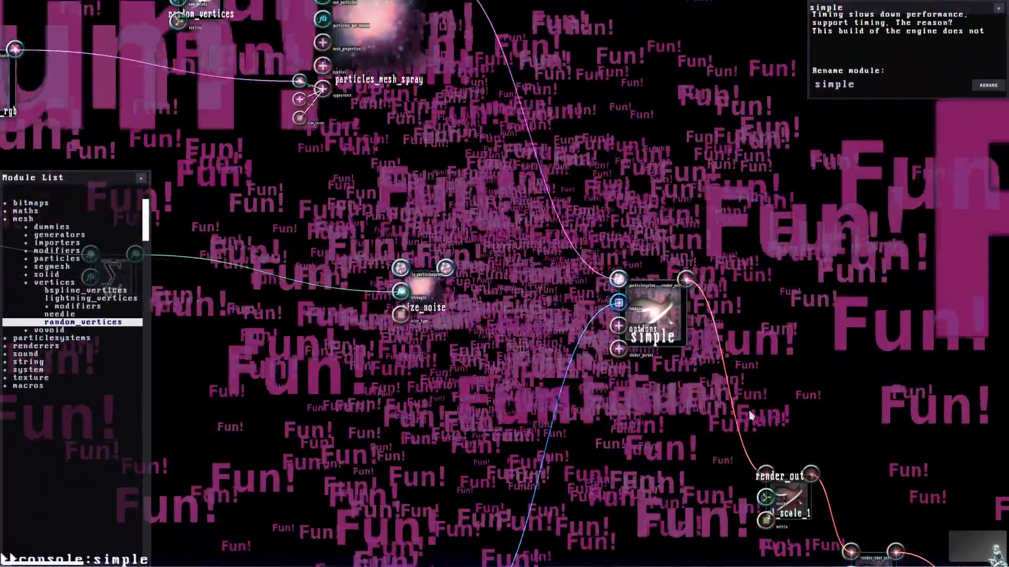
drag(664, 324, 664, 405)
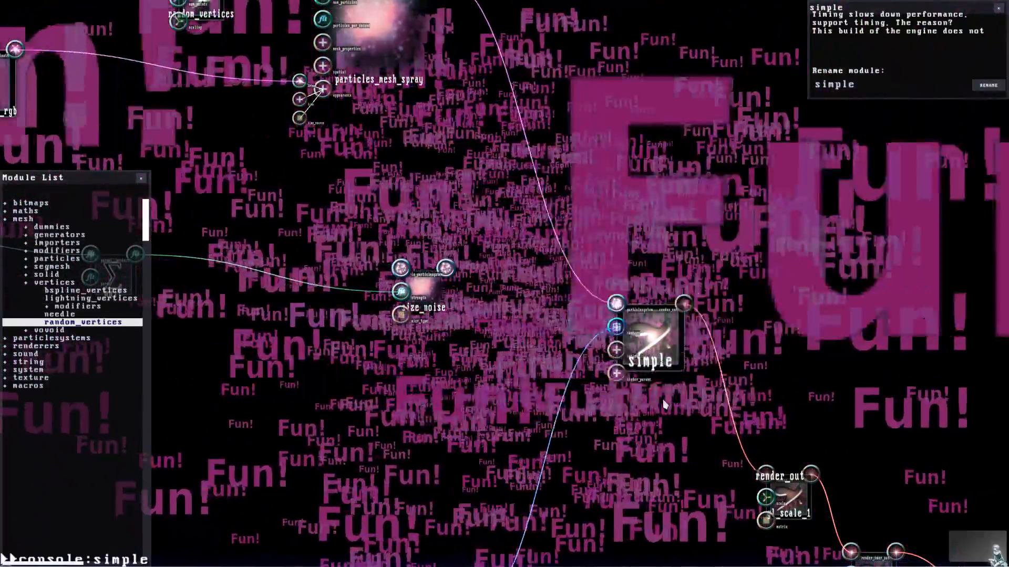
scroll(658, 400, down, 2)
scroll(526, 535, up, 2)
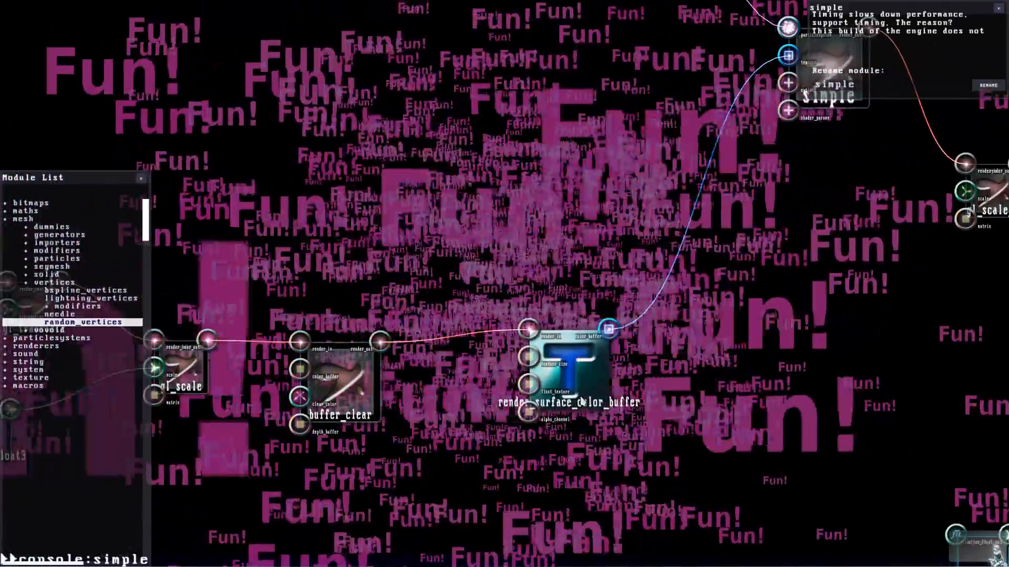
Step: Show the output in the small preview window and view the whole module network
click(588, 404)
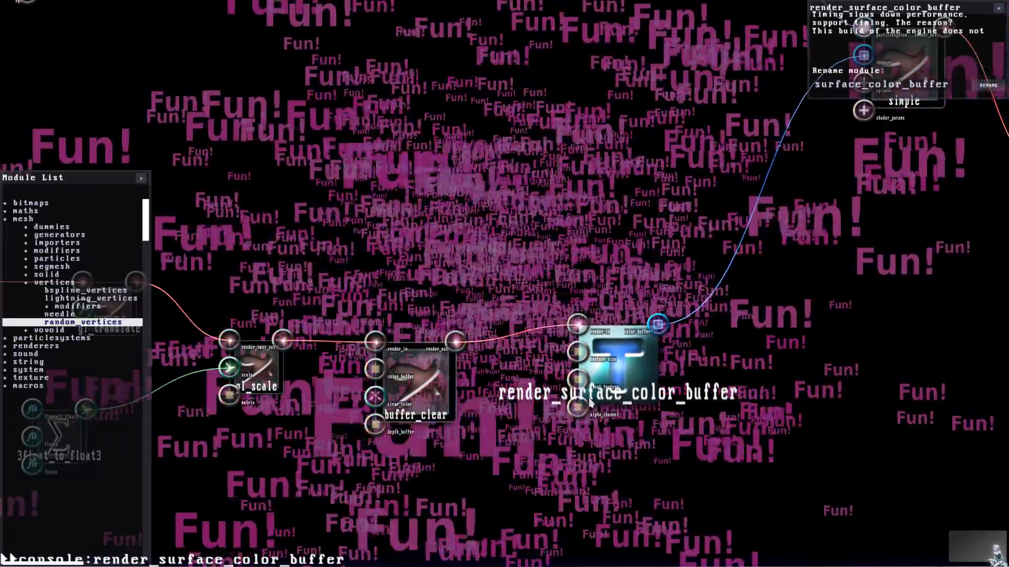
mouse_move(604, 381)
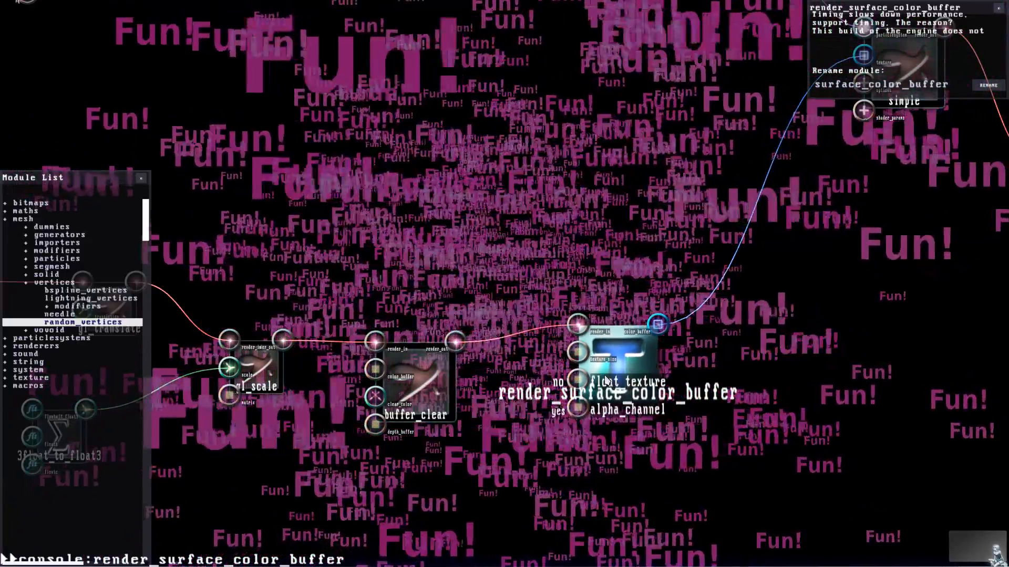
scroll(614, 380, down, 5)
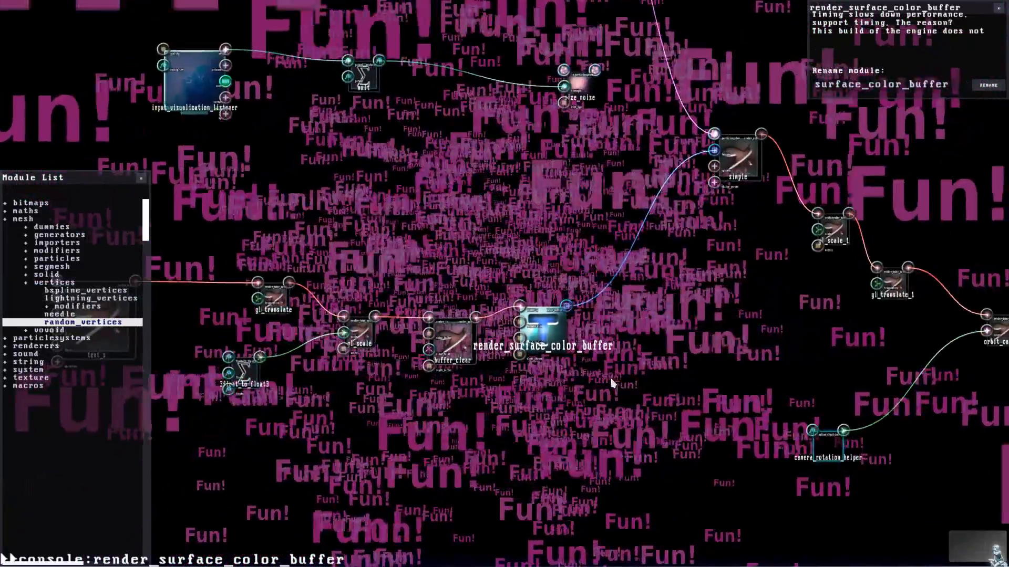
key(ctrl+f)
click(493, 283)
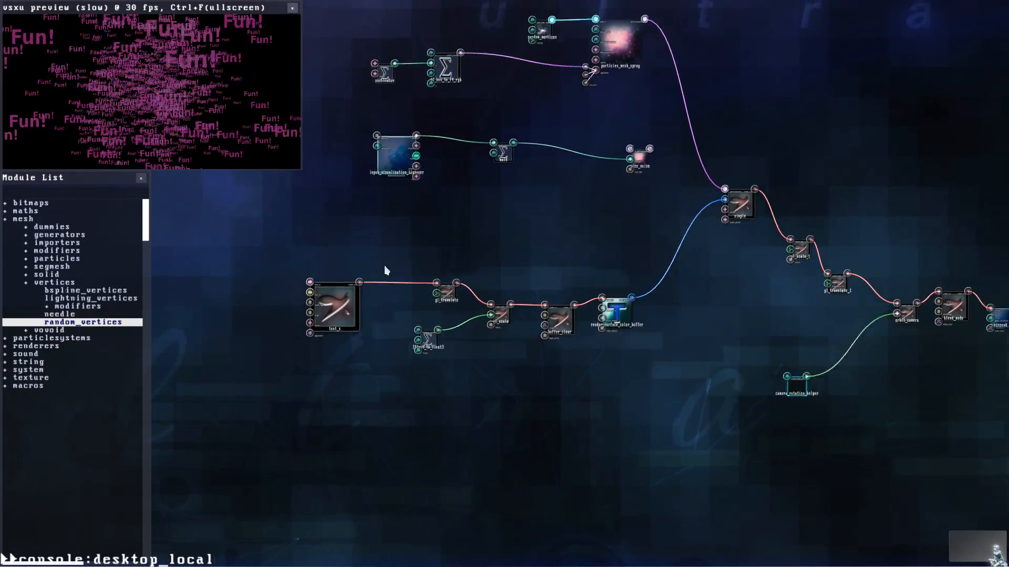
drag(640, 374, 640, 373)
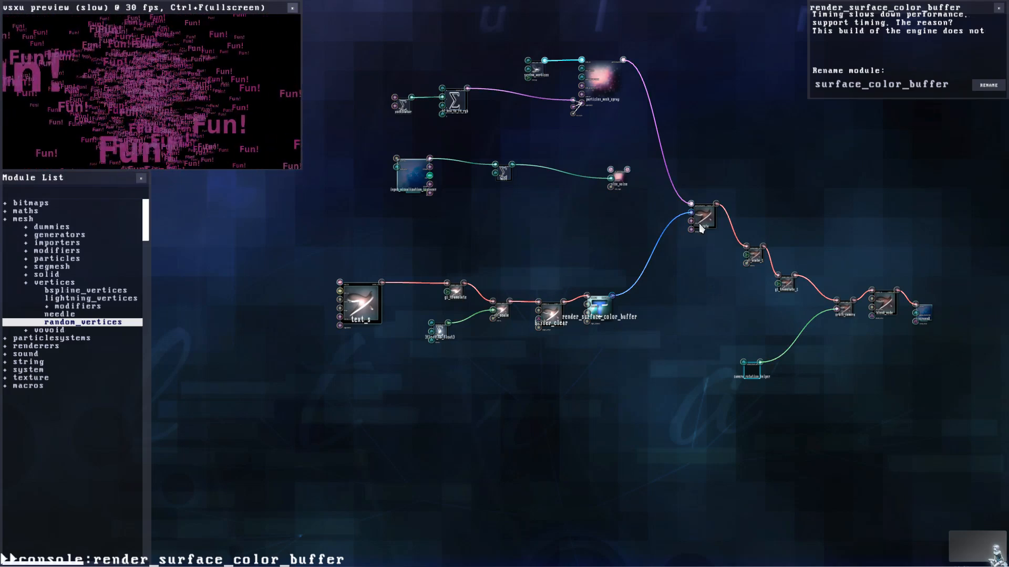
Step: Move the simple renderer slightly down and return the output to the full background behind the network
drag(701, 224, 701, 232)
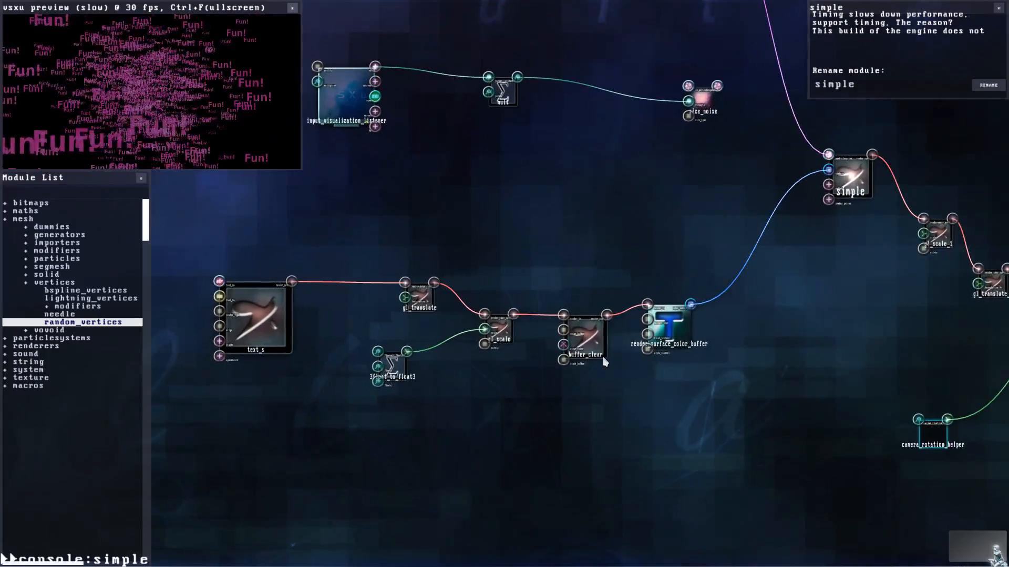
click(555, 241)
key(a)
key(ctrl+f)
key(w)
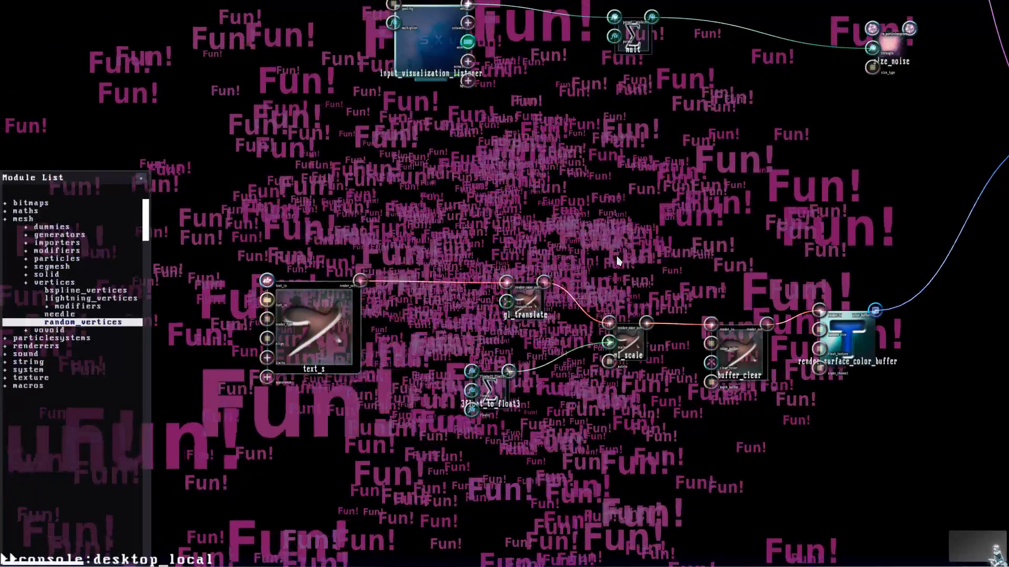
Step: Open a value control for floatb on 3float_to_float3 and adjust it to about 0.729 to rescale the text height
key(d)
drag(622, 275, 689, 354)
key(s)
key(d)
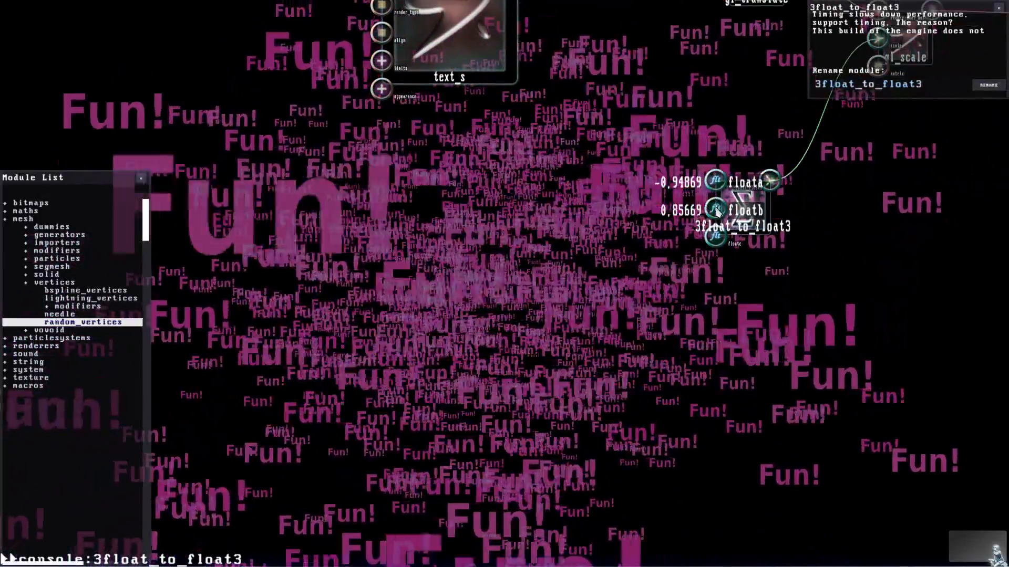
drag(715, 209, 672, 204)
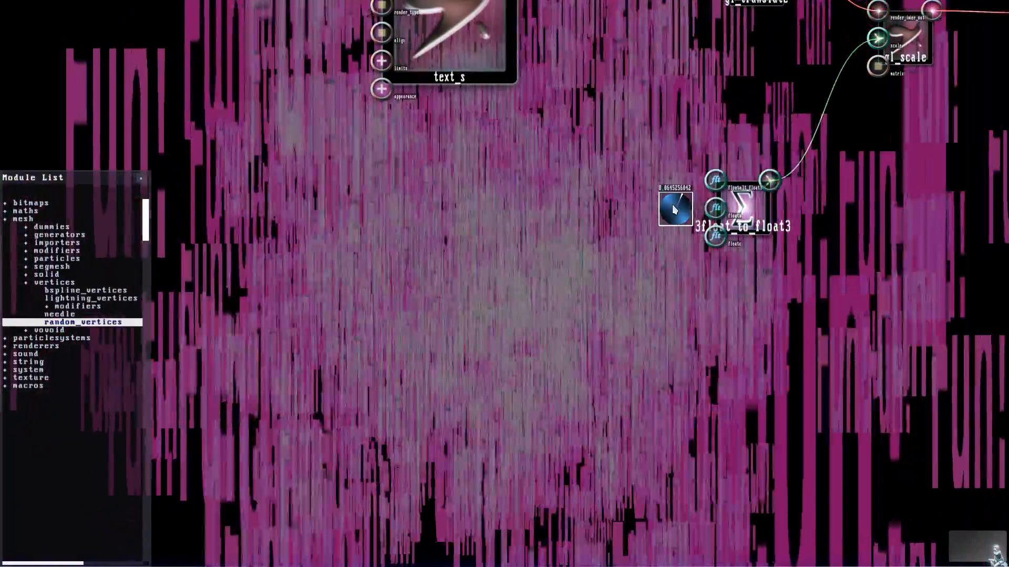
drag(673, 203, 672, 200)
drag(757, 226, 729, 188)
key(f)
key(e)
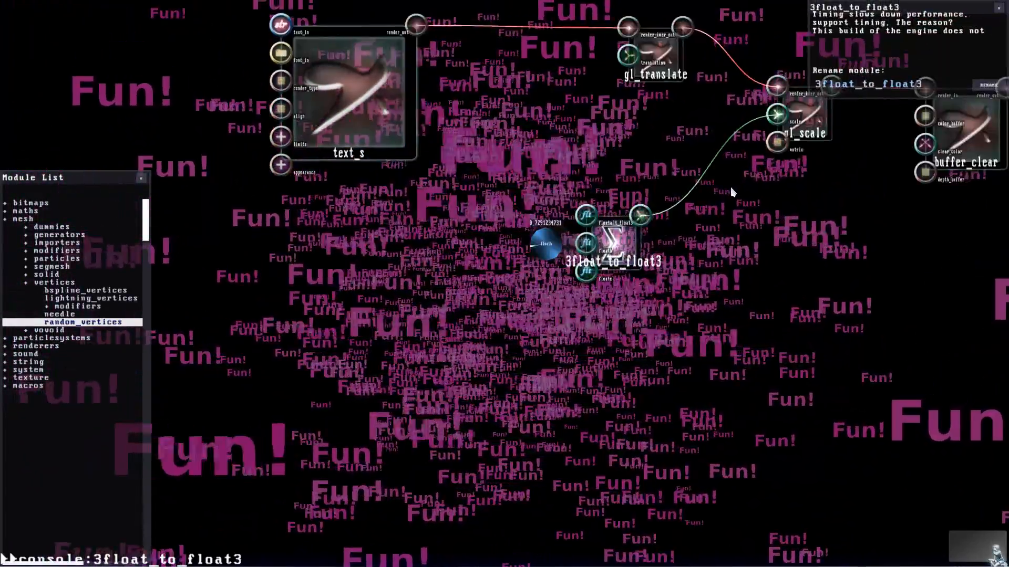
Step: Open the translation controls of gl_translate, adjust the Y component, and close the controls
key(w)
double_click(664, 150)
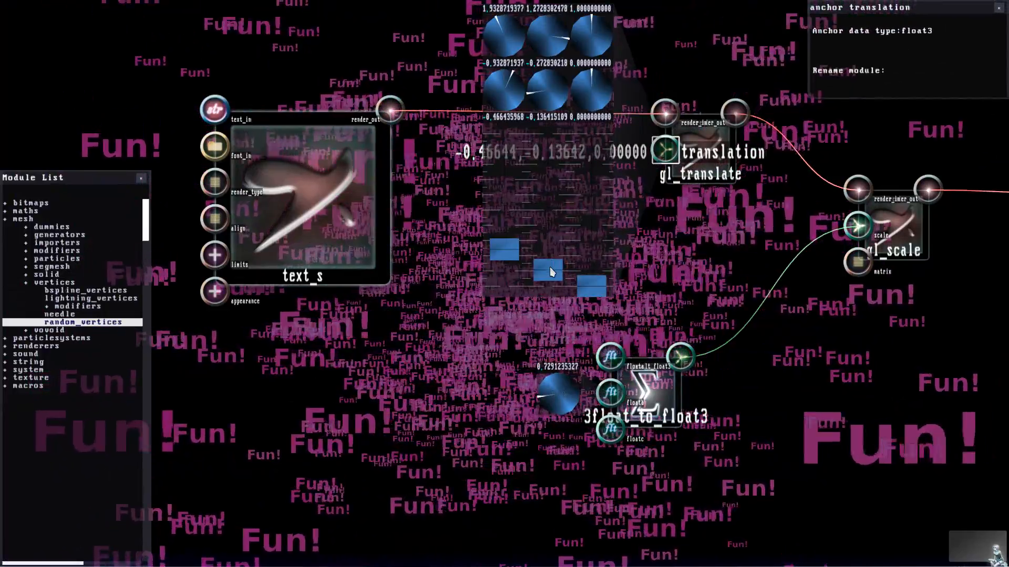
drag(550, 267, 545, 241)
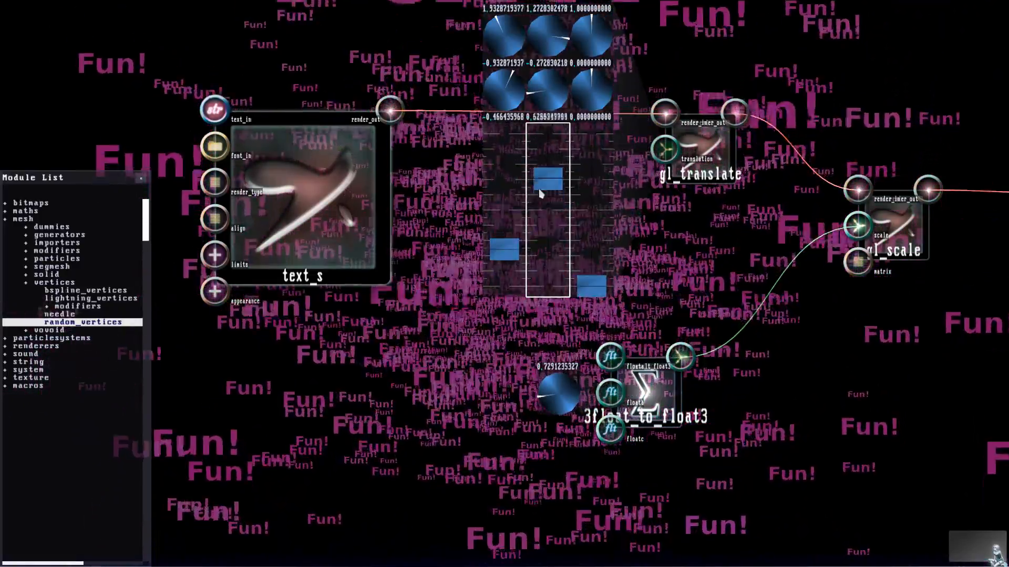
key(Escape)
Step: Move text_s, gl_translate, buffer_clear and 3float_to_float3 up and to the left to tidy the text chain
drag(345, 227, 269, 173)
scroll(682, 239, down, 1)
drag(620, 163, 544, 156)
scroll(824, 320, down, 3)
drag(719, 257, 719, 247)
drag(445, 349, 424, 275)
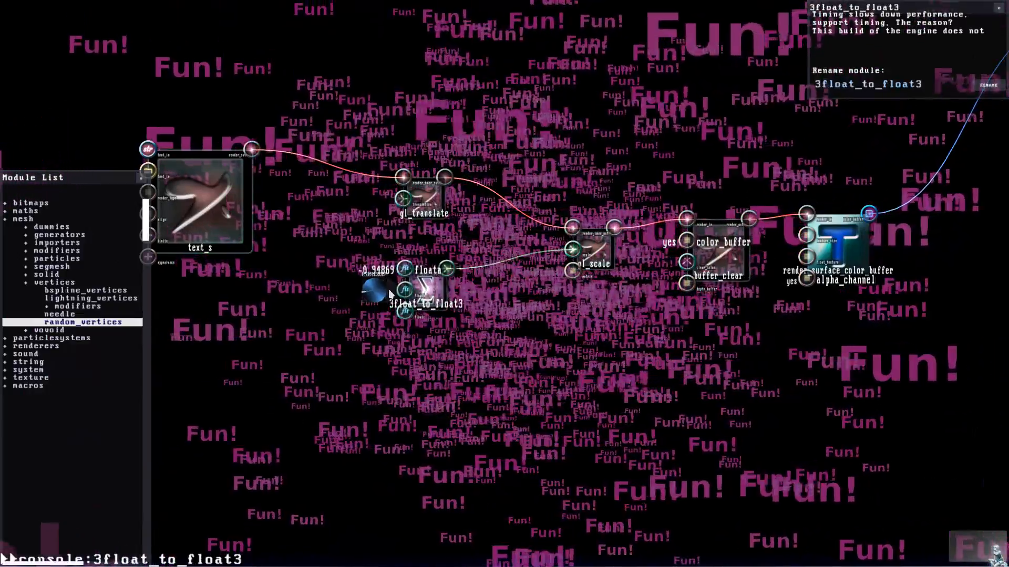
Step: Add a colored_rectangle from the basic renderers below gl_scale and connect its render_out to buffer_clear's render_in
click(47, 282)
click(45, 219)
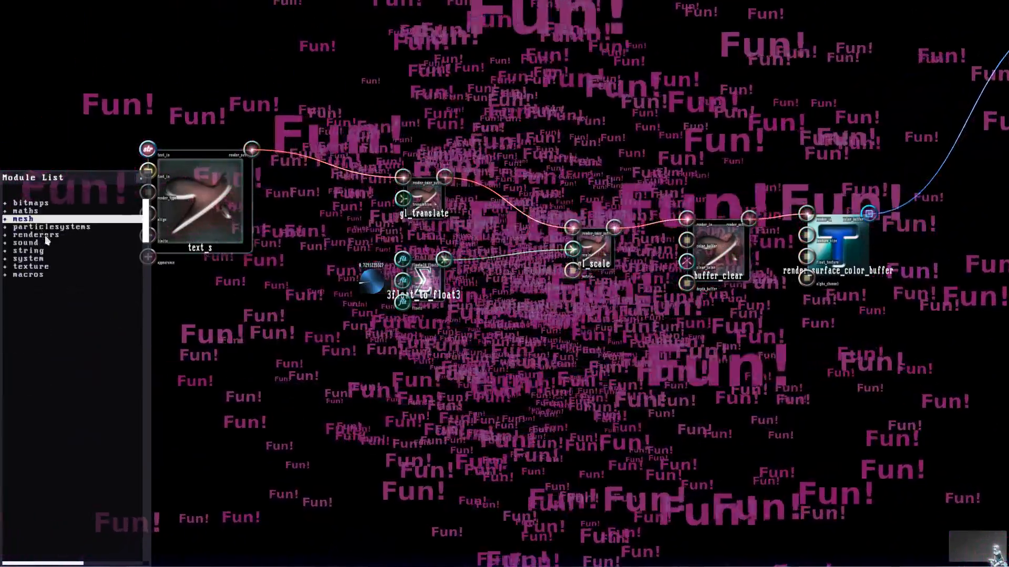
click(46, 235)
click(46, 243)
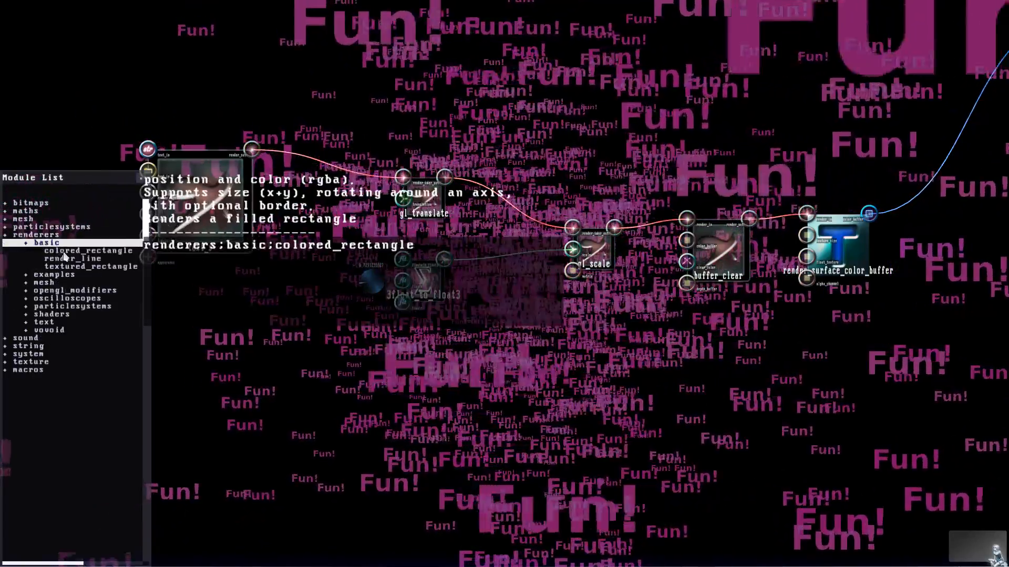
drag(84, 250, 750, 198)
scroll(648, 348, up, 3)
key(d)
click(667, 332)
scroll(686, 354, up, 3)
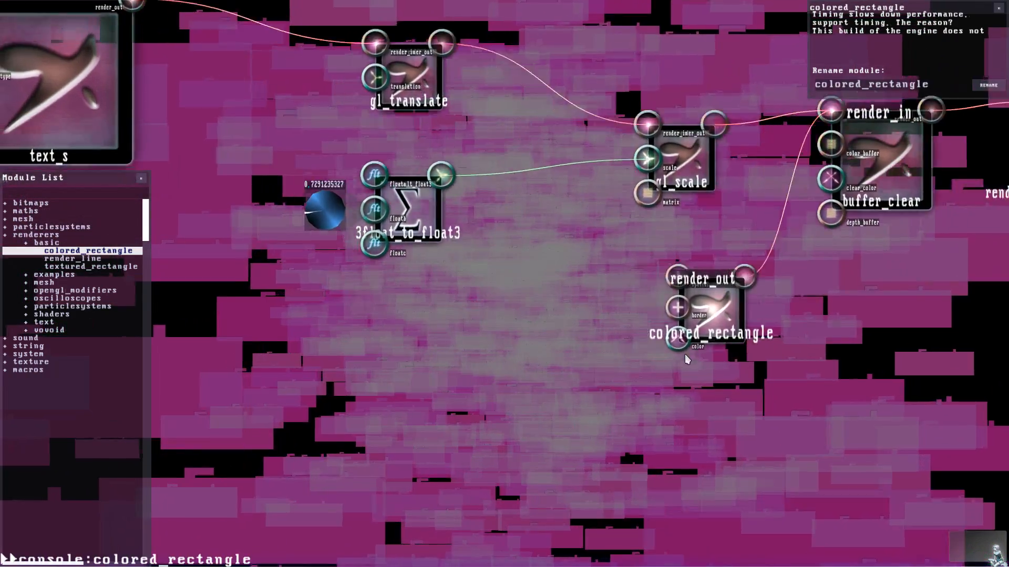
Step: Expand the spatial parameters of colored_rectangle and set its size to about 0.487 in X and 0.055 in Y
click(797, 216)
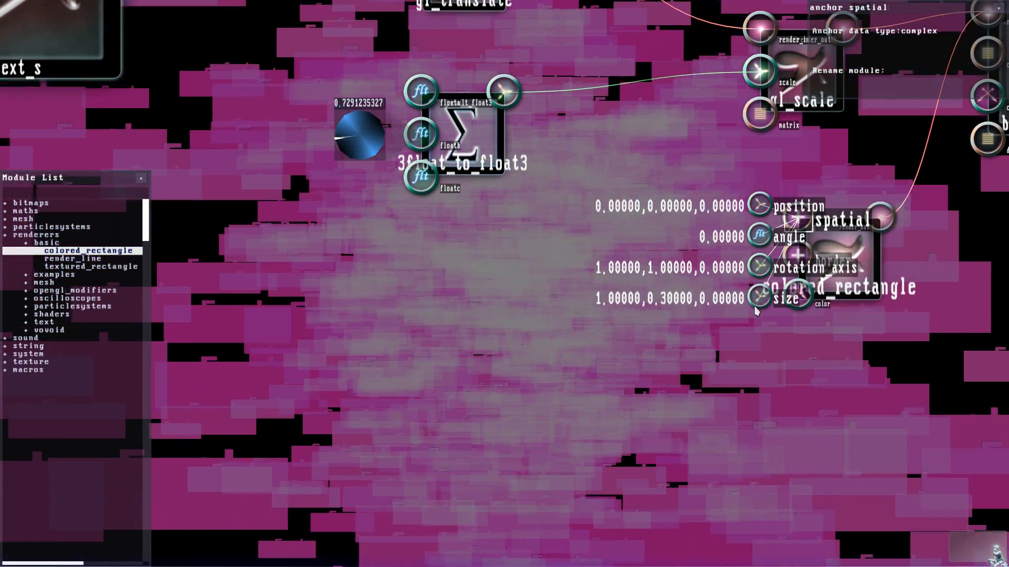
double_click(757, 299)
drag(630, 404, 632, 447)
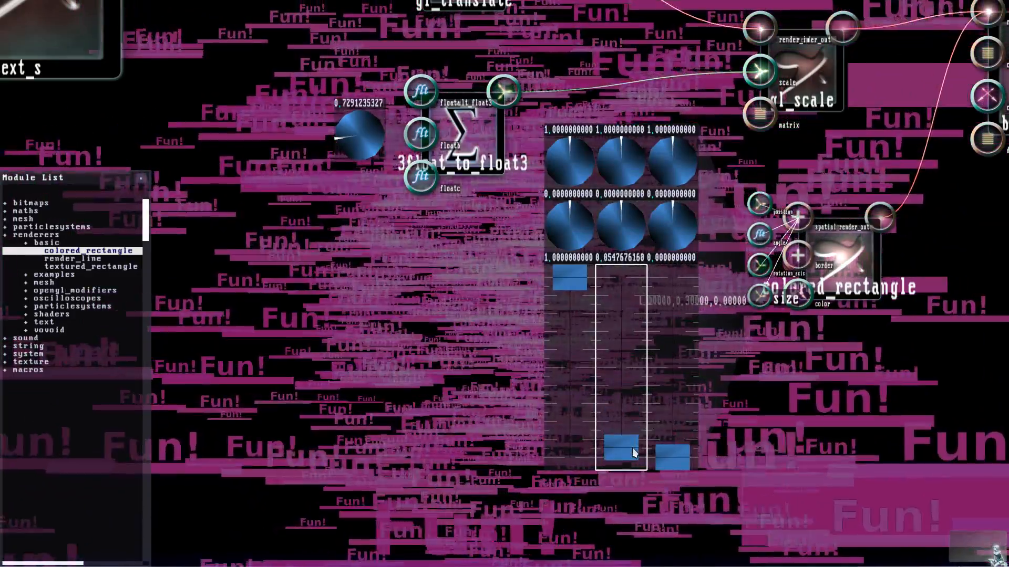
key(s)
drag(633, 279, 639, 371)
key(Escape)
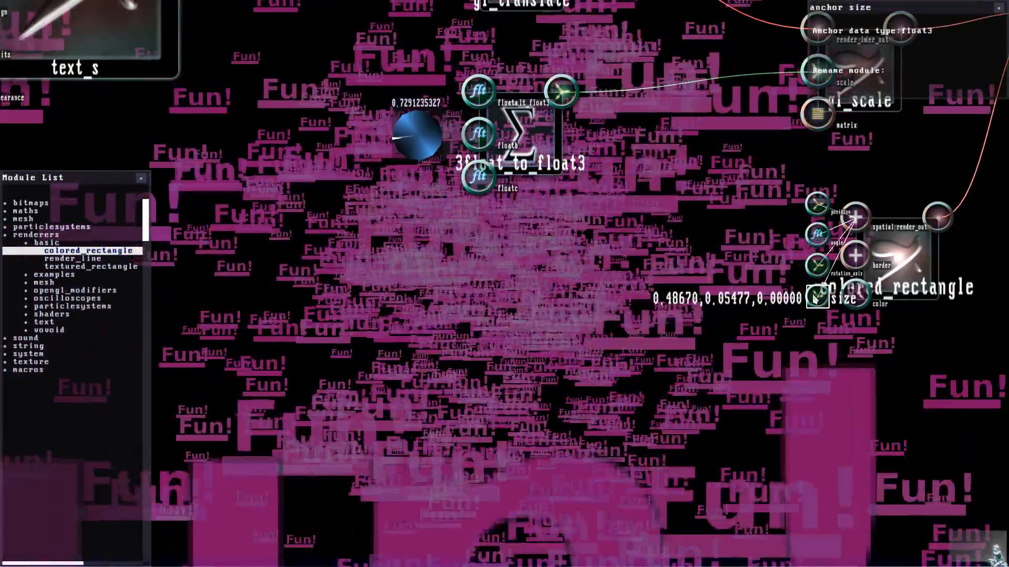
Step: Hide the editor interface to view the underlined text particles full screen, and bring the interface back
click(814, 298)
mouse_move(689, 446)
mouse_down()
mouse_move(689, 455)
mouse_move(686, 447)
mouse_up()
key(alt+f)
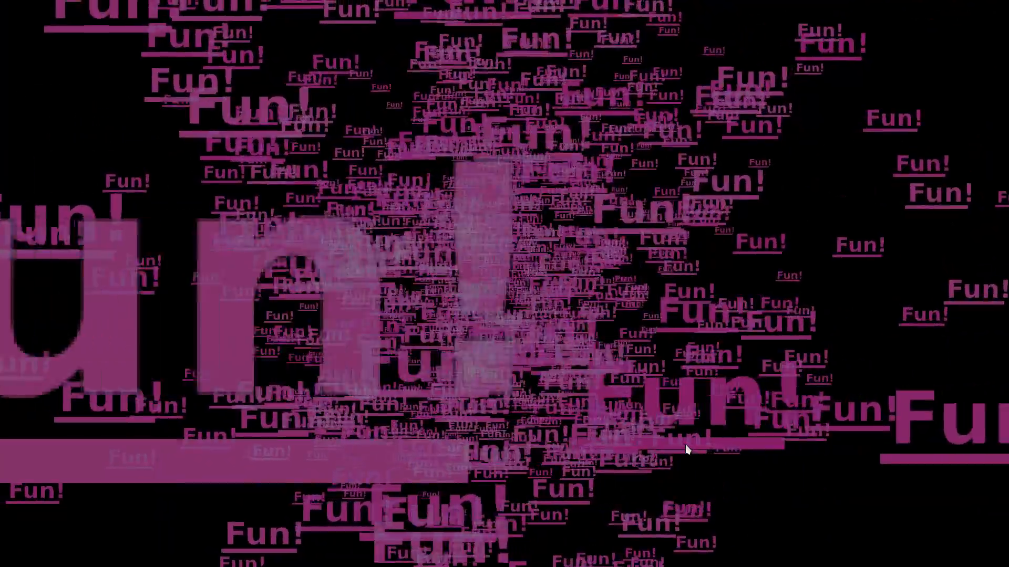
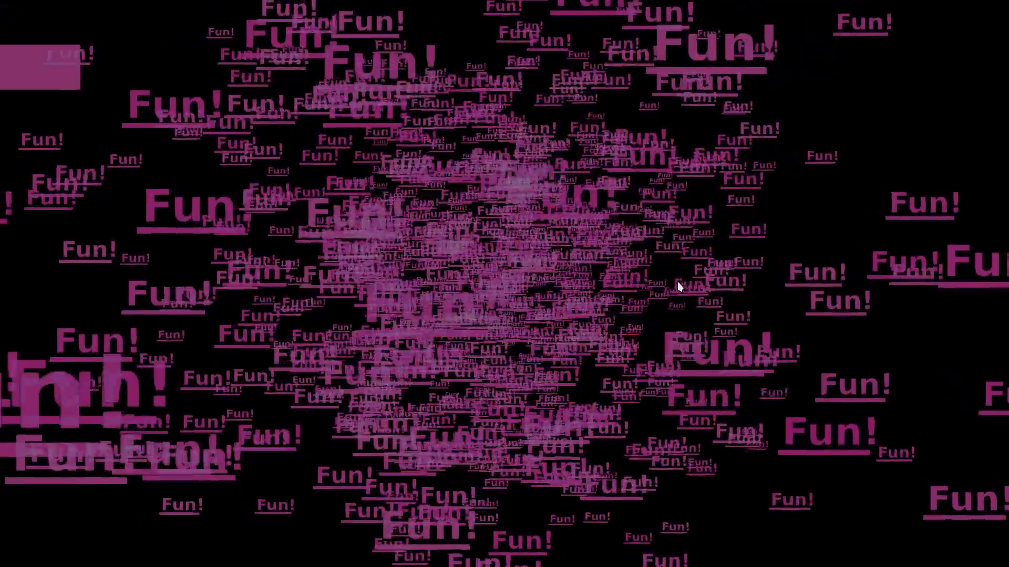
key(ctrl+F1)
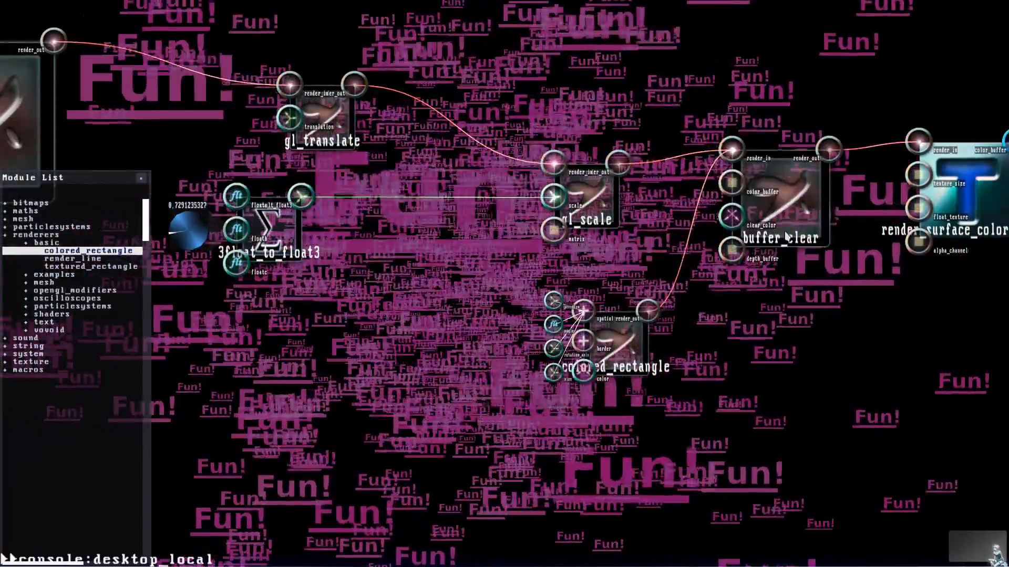
Step: Move buffer_clear slightly down and render_surface_color_buffer further to the right
click(781, 226)
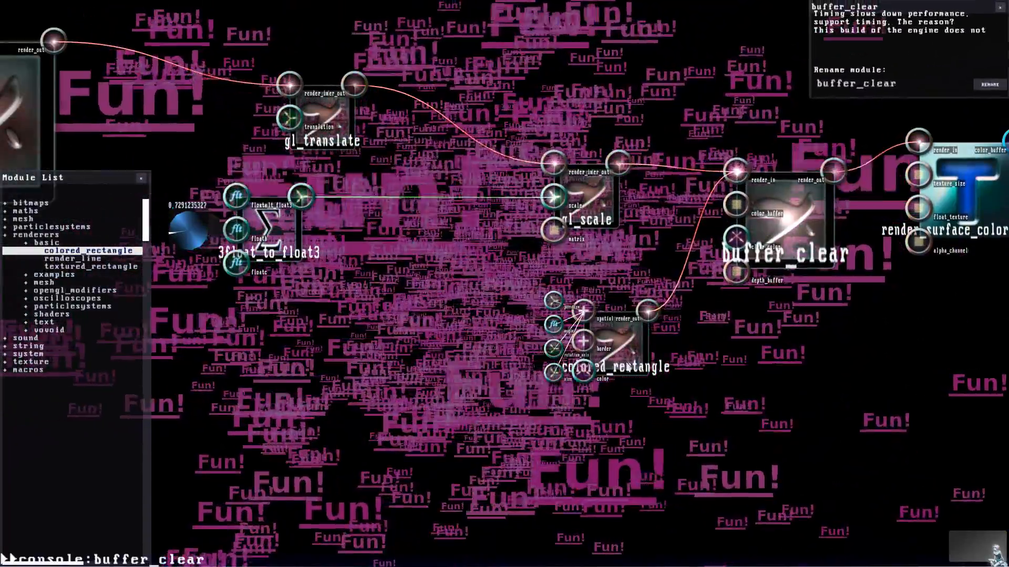
click(579, 200)
click(782, 226)
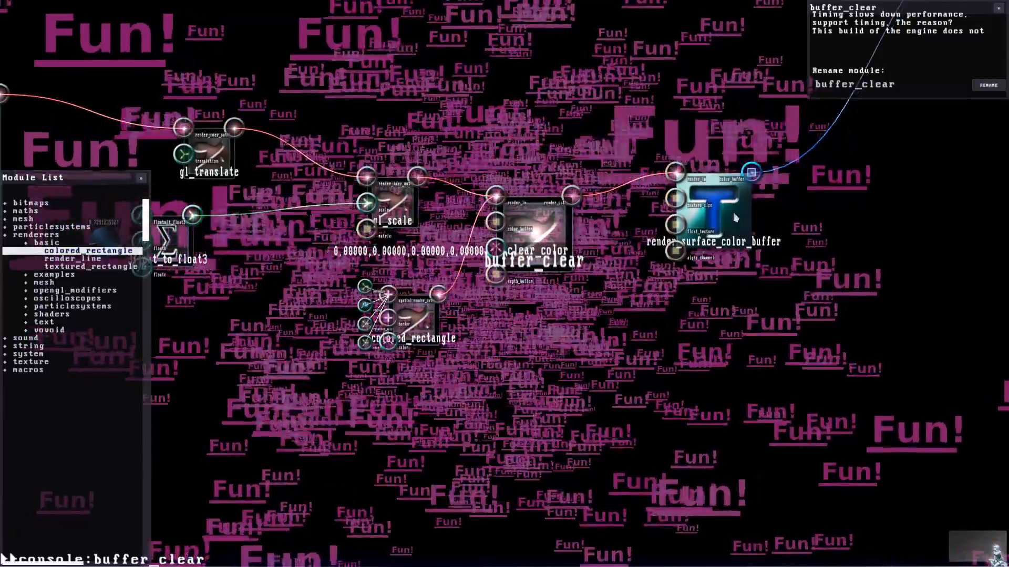
click(704, 197)
Step: Move the size_noise module left and slightly up, closer to mult
drag(762, 300, 604, 481)
drag(720, 243, 717, 319)
drag(552, 243, 571, 369)
drag(637, 212, 594, 194)
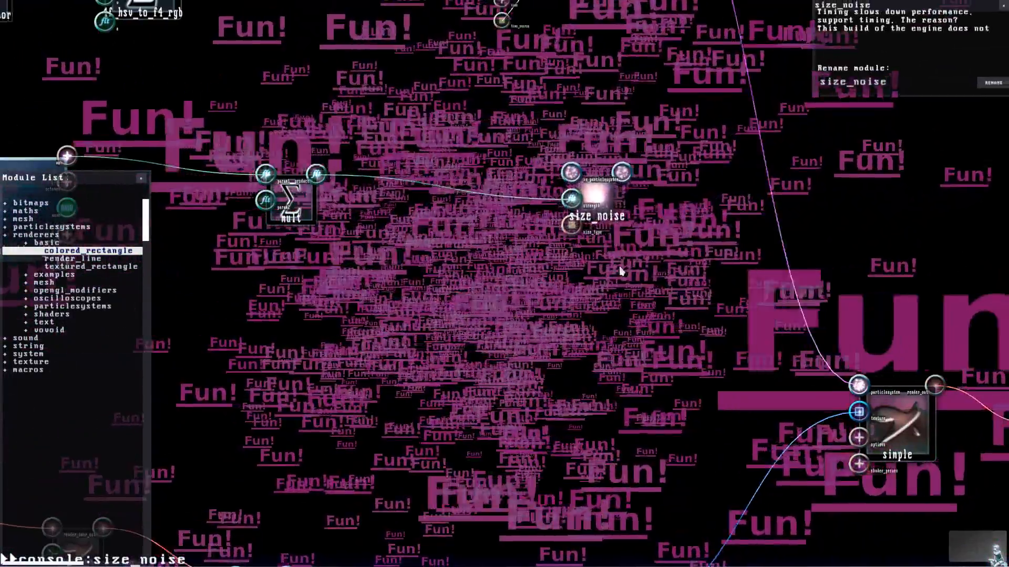
drag(619, 270, 729, 233)
drag(709, 131, 707, 266)
Step: Move random_vertices up and right beside particles_mesh_spray, and move 4f_hsv_to_f4_rgb right and slightly down
click(683, 210)
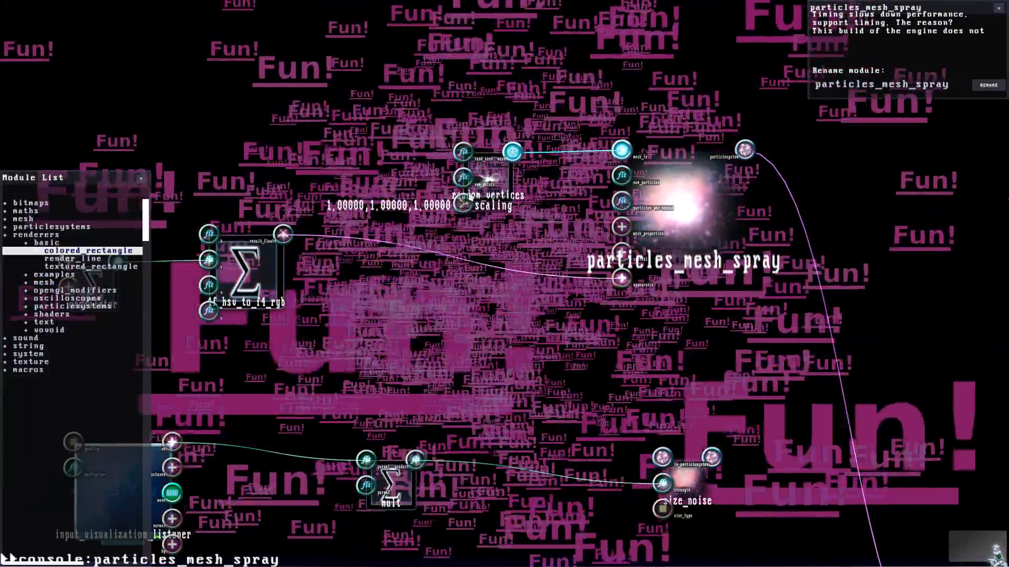
drag(482, 183, 545, 147)
key(s)
drag(382, 271, 529, 305)
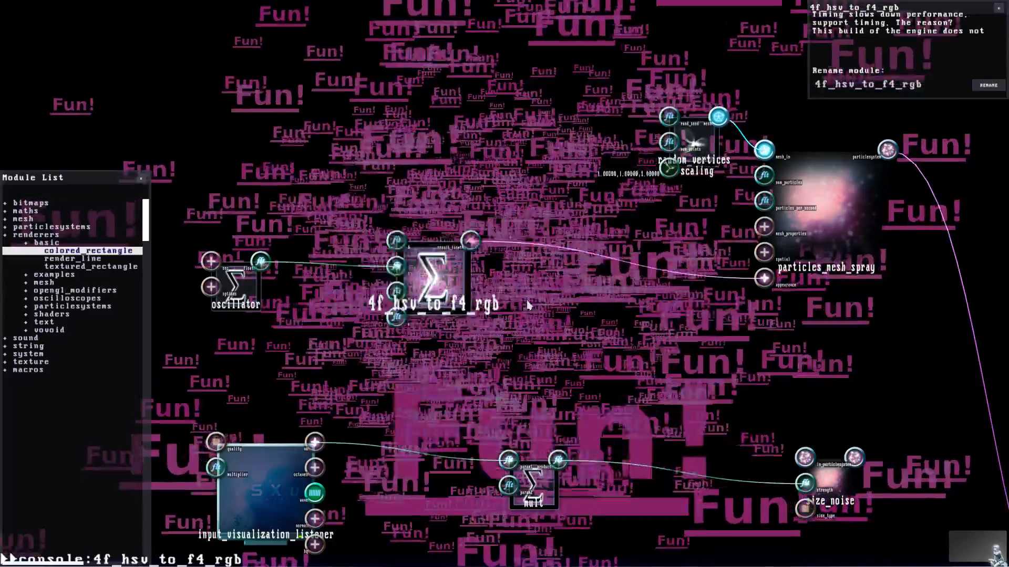
Step: Expand the spatial parameters of particles_mesh_spray to view the speed settings, and collapse them again
click(752, 267)
click(784, 263)
click(764, 256)
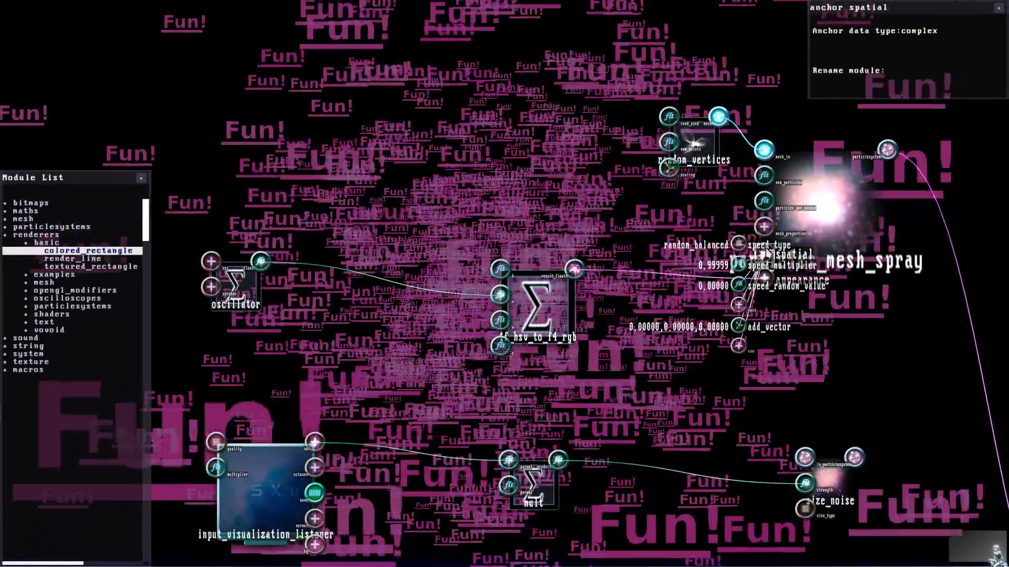
click(764, 255)
Step: Expand the mesh_properties of particles_mesh_spray to view the pick type, center and spread settings, and collapse them
click(764, 228)
key(f)
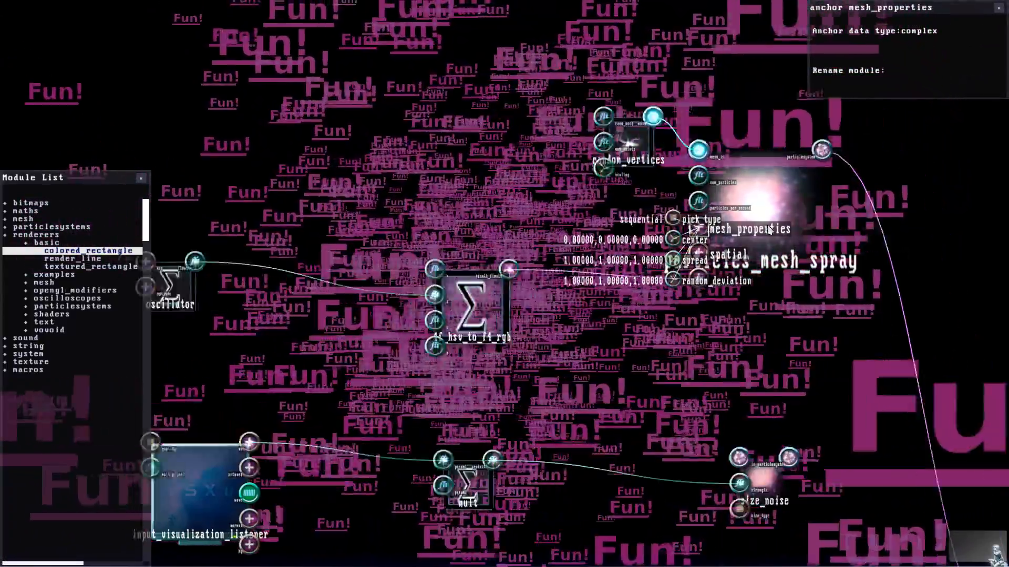
scroll(724, 219, up, 3)
click(725, 219)
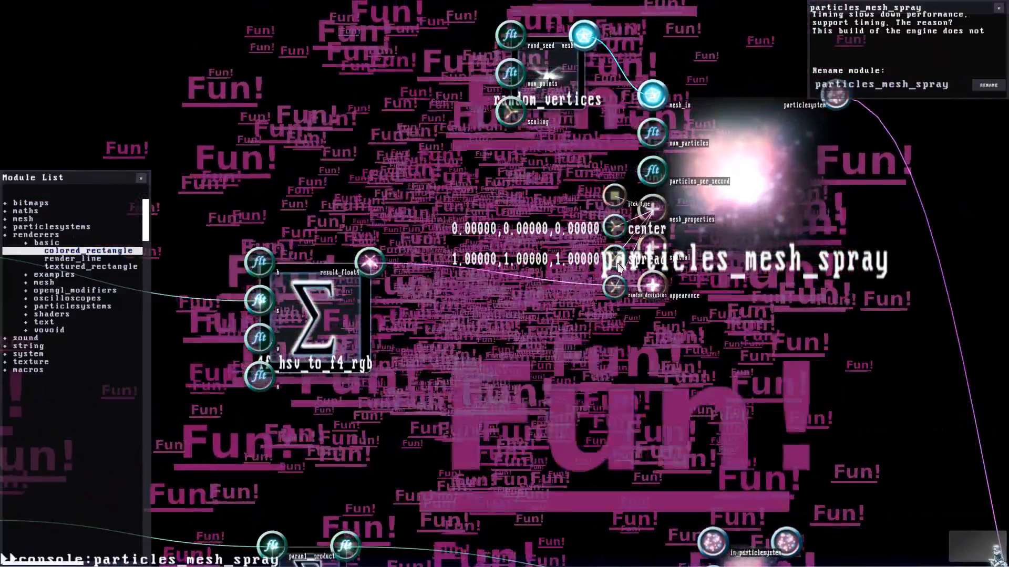
key(s)
key(e)
click(779, 236)
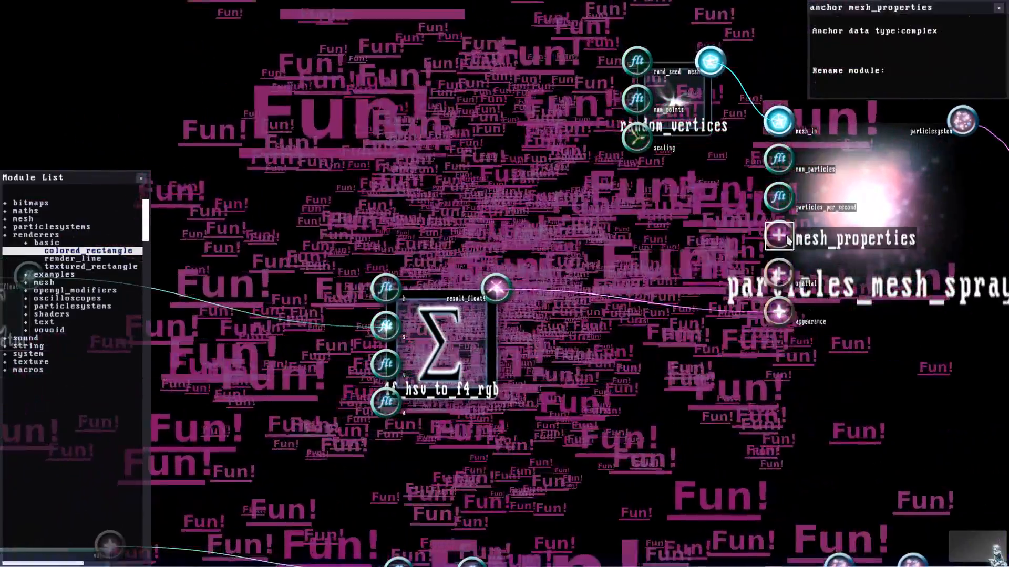
Step: Move gl_scale_1 slightly down, between the simple renderer and gl_translate_1
scroll(813, 266, down, 4)
key(f)
key(d)
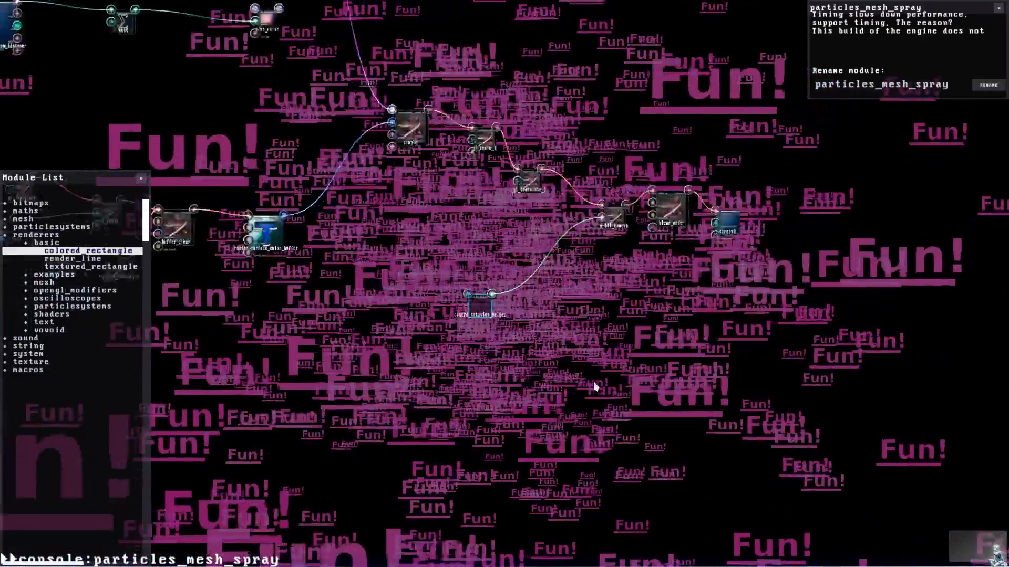
scroll(630, 336, up, 3)
key(e)
scroll(672, 315, up, 3)
drag(626, 178, 623, 206)
key(f)
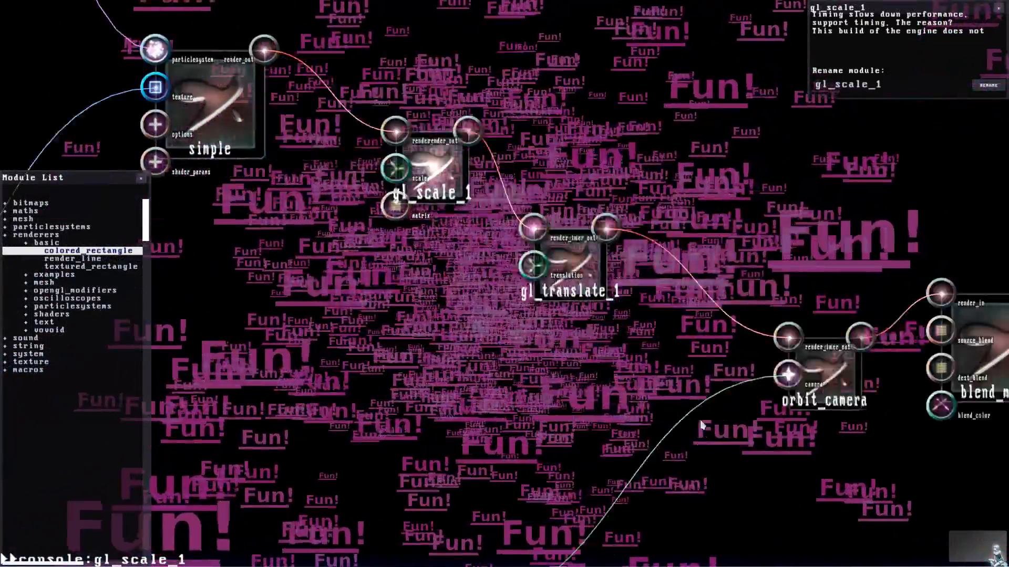
Step: Expand the camera parameters of orbit_camera and open the disconnect option on its link from camera_rotation_helper
key(d)
click(571, 298)
key(s)
key(d)
right_click(585, 274)
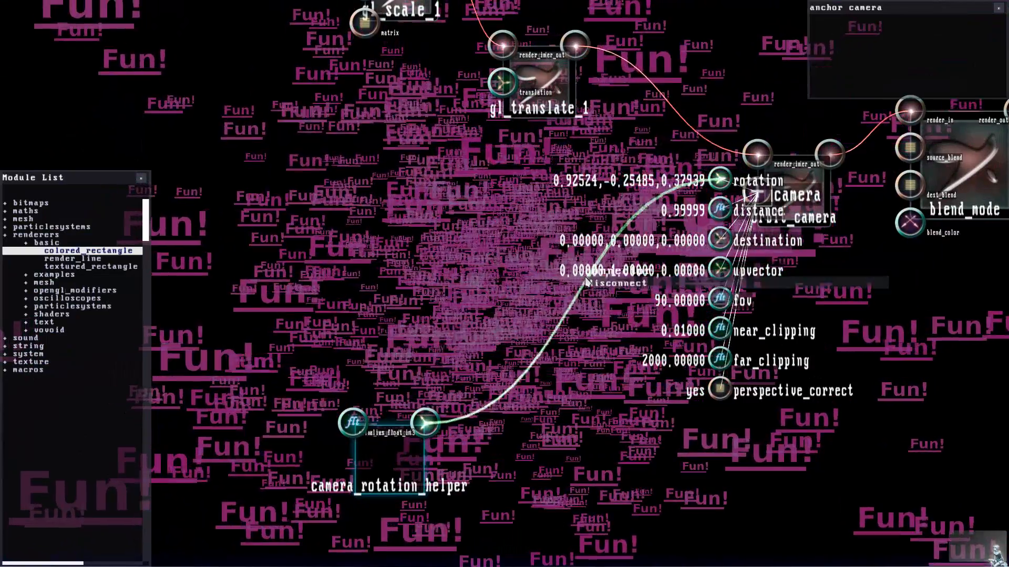
click(604, 283)
click(581, 256)
key(s)
key(e)
key(e)
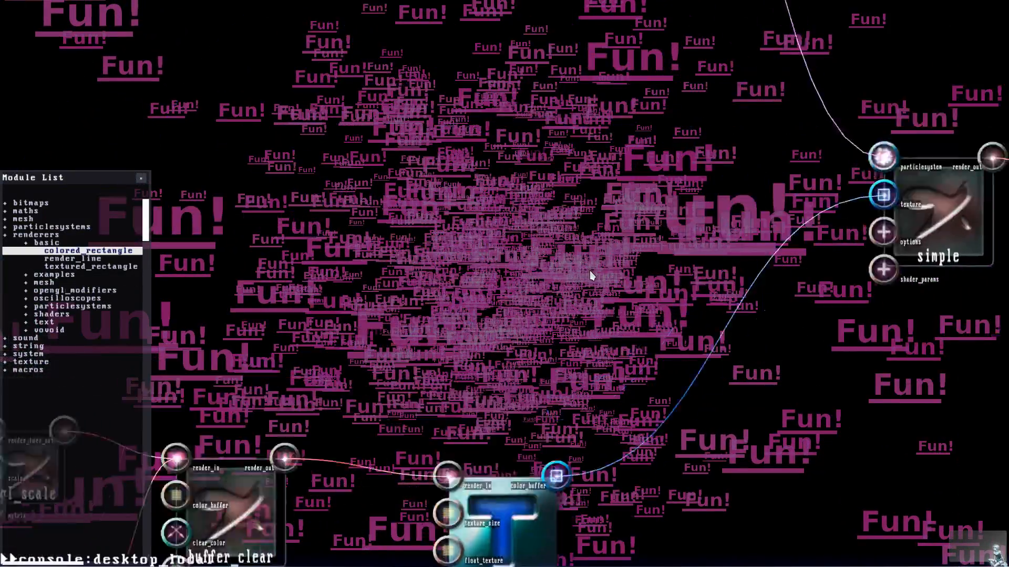
Step: Set the text_in string of the text_s module to "Nofun!" and apply it to the particles
key(s)
key(d)
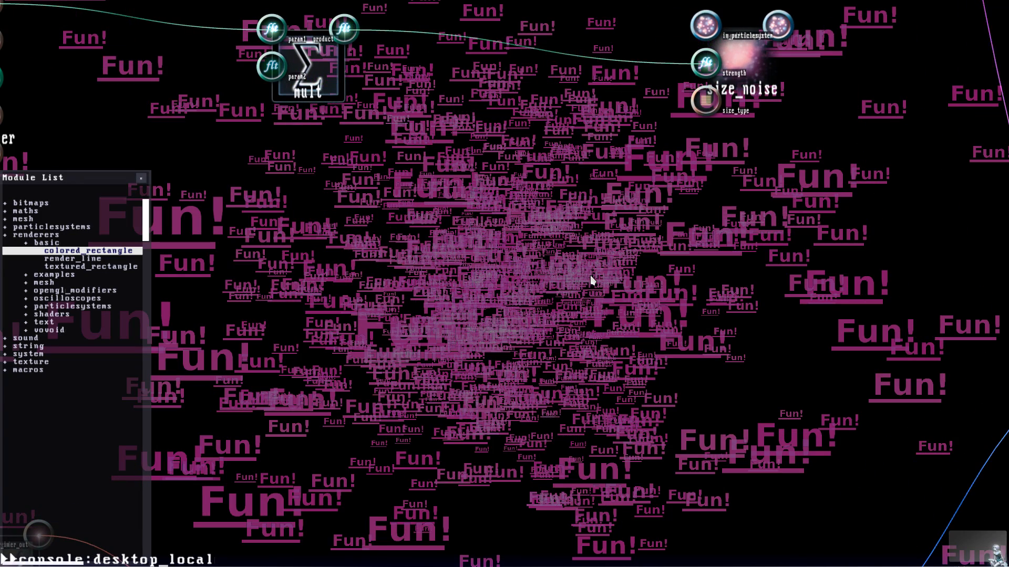
key(d)
key(r)
key(r)
key(d)
key(a)
key(w)
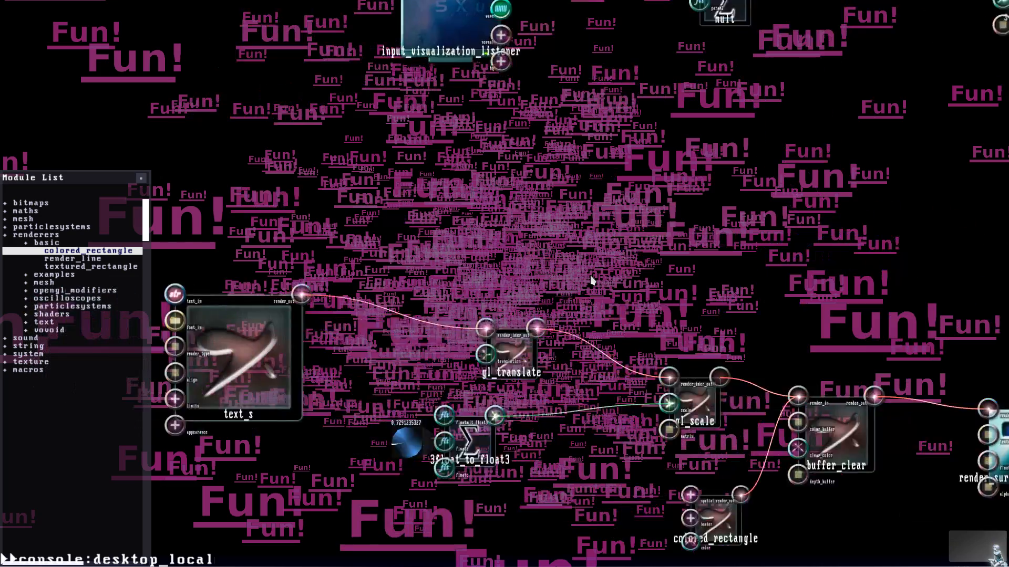
key(c)
drag(587, 269, 531, 259)
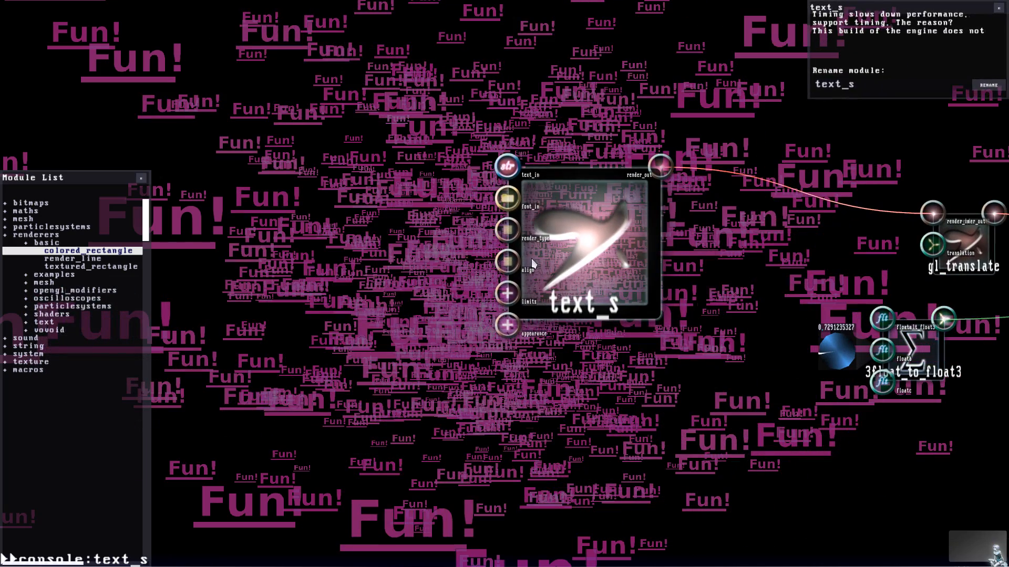
double_click(507, 169)
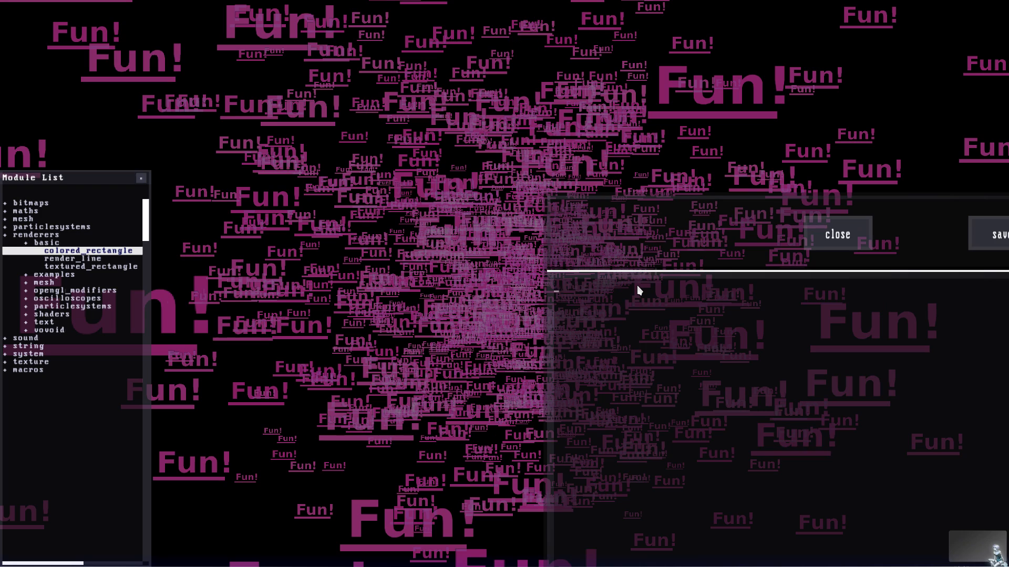
text(Nofun!)
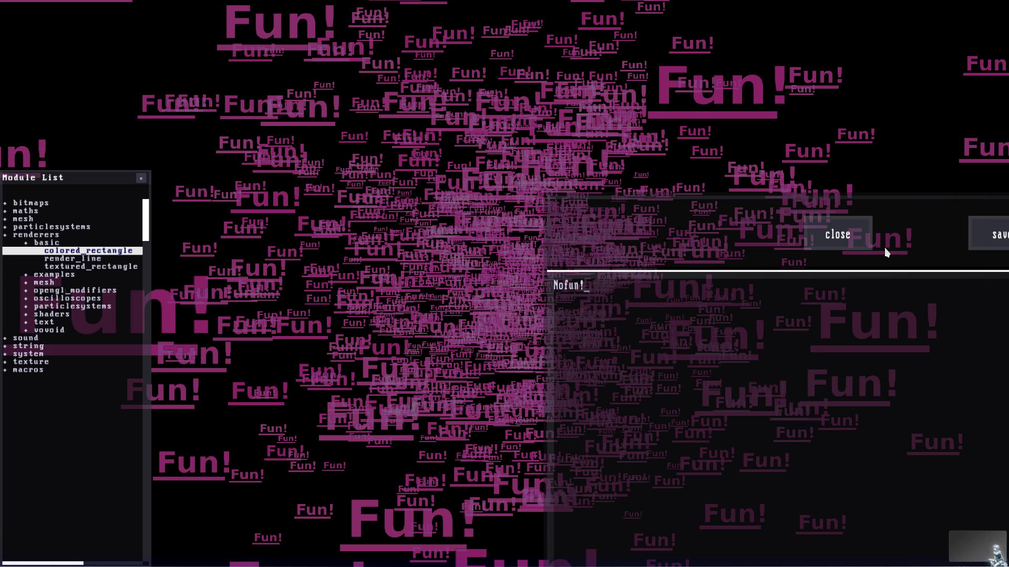
click(977, 236)
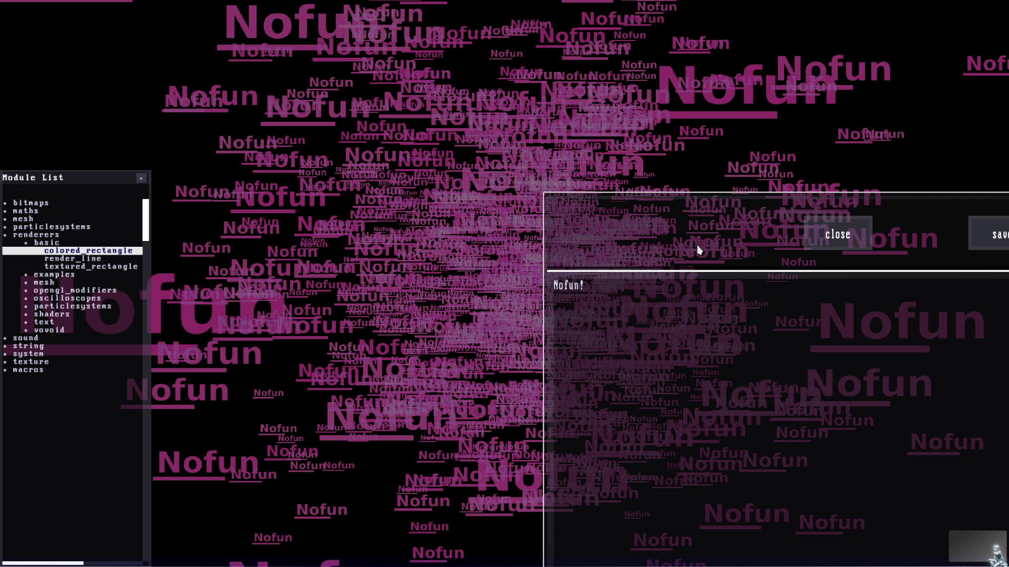
Step: Replace the text_s string with "Moo", apply it and close the text editor
click(608, 301)
key(BackSpace)
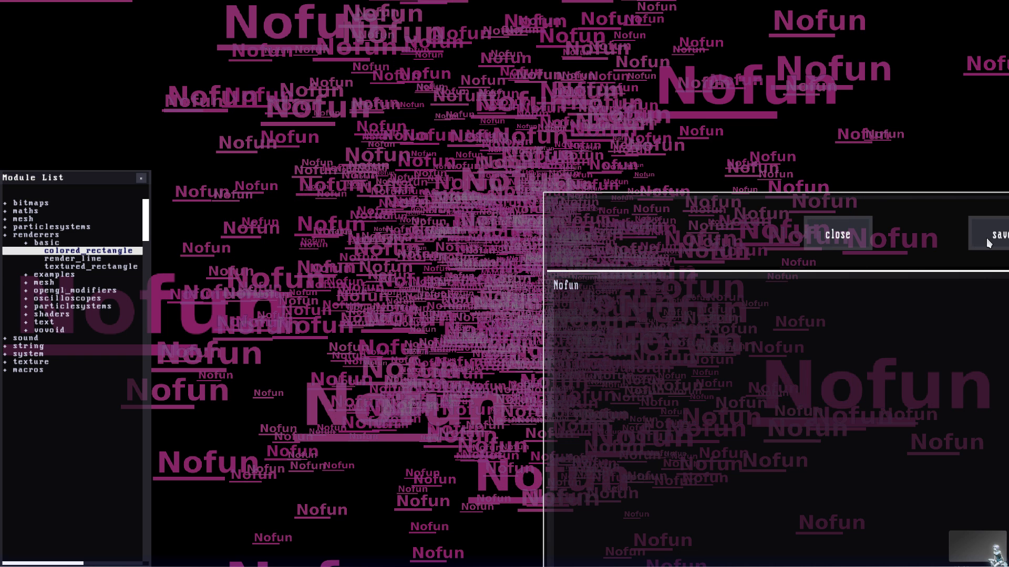
key(BackSpace)
key(BackSpace)
key(BackSpace)
key(BackSpace)
key(BackSpace)
text(Moo)
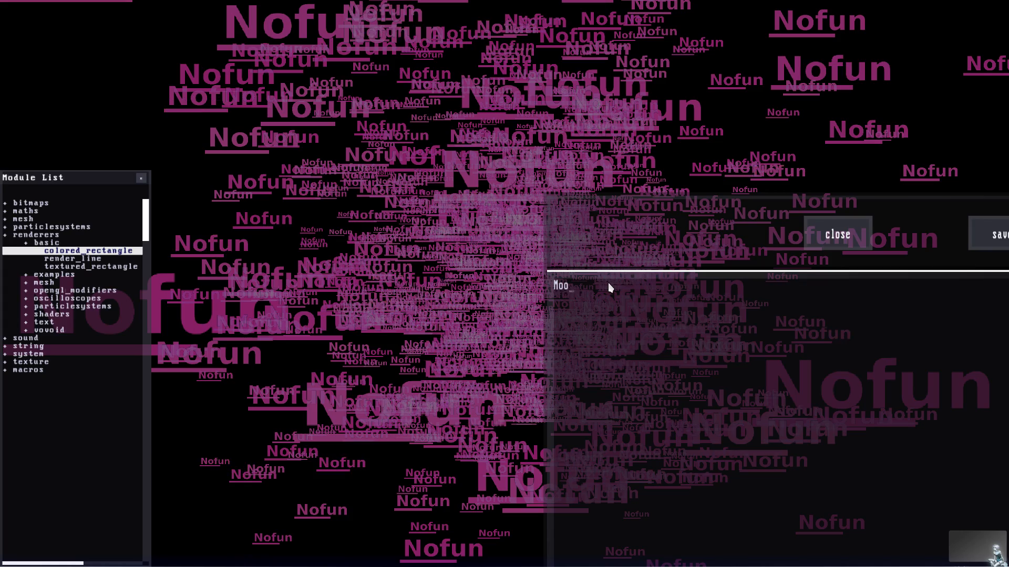
click(986, 240)
click(669, 253)
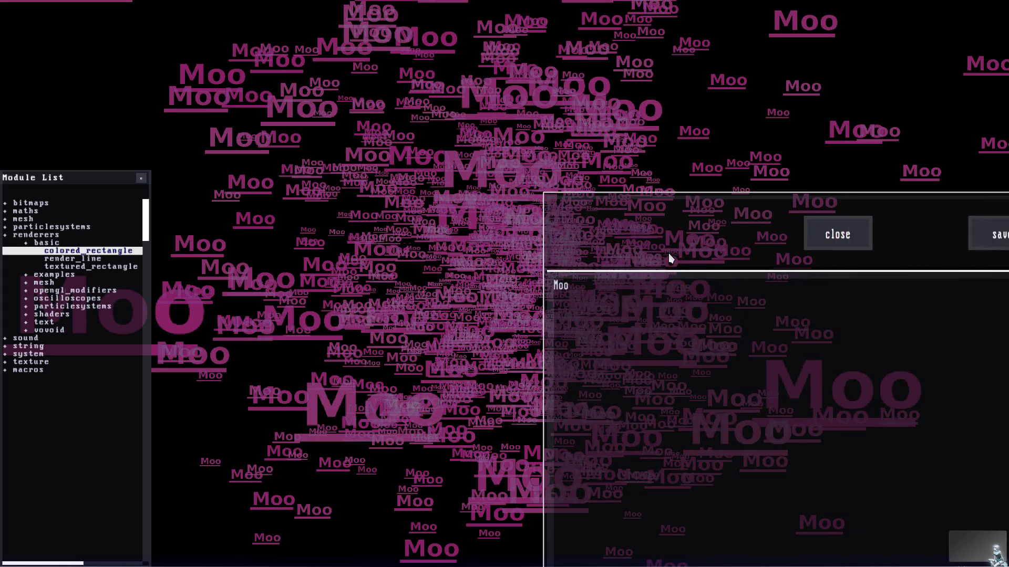
key(e)
key(w)
key(f)
key(d)
key(w)
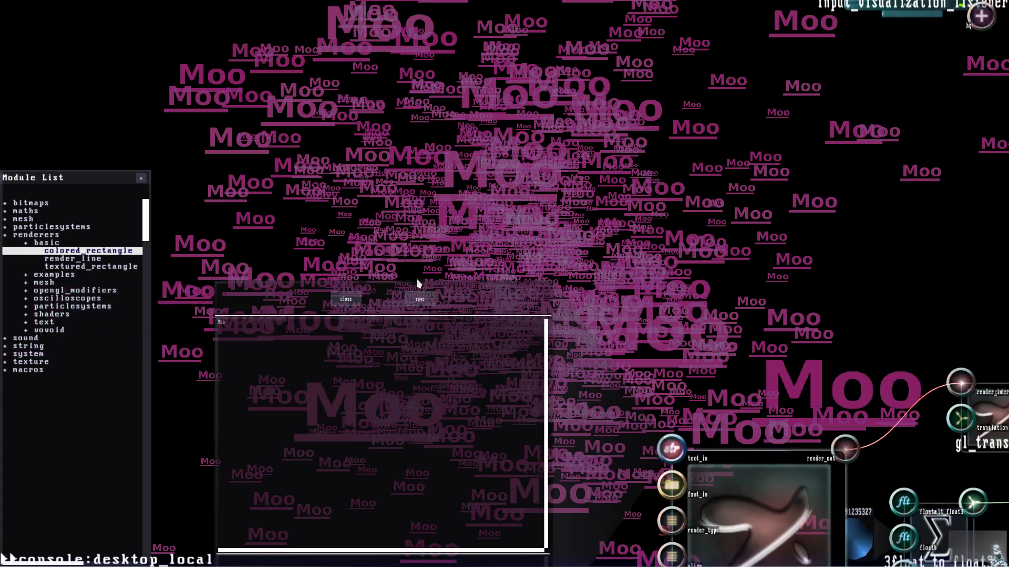
click(345, 298)
Step: Reposition the simple renderer and the render_surface_color_buffer module that feeds its texture
key(w)
key(f)
key(f)
key(r)
drag(727, 268, 721, 317)
key(r)
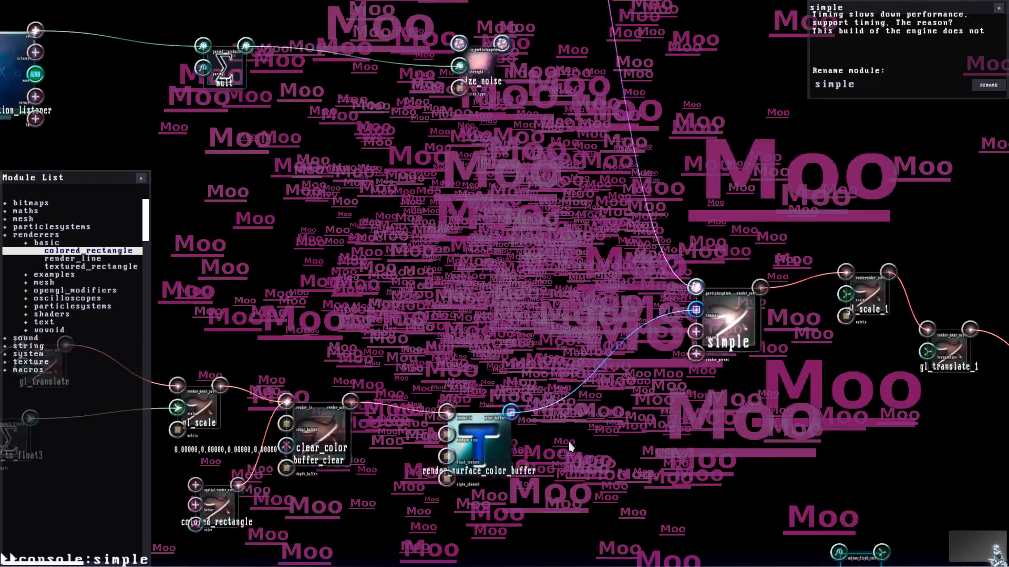
key(d)
drag(474, 448, 475, 415)
key(d)
key(s)
key(r)
drag(549, 295, 558, 316)
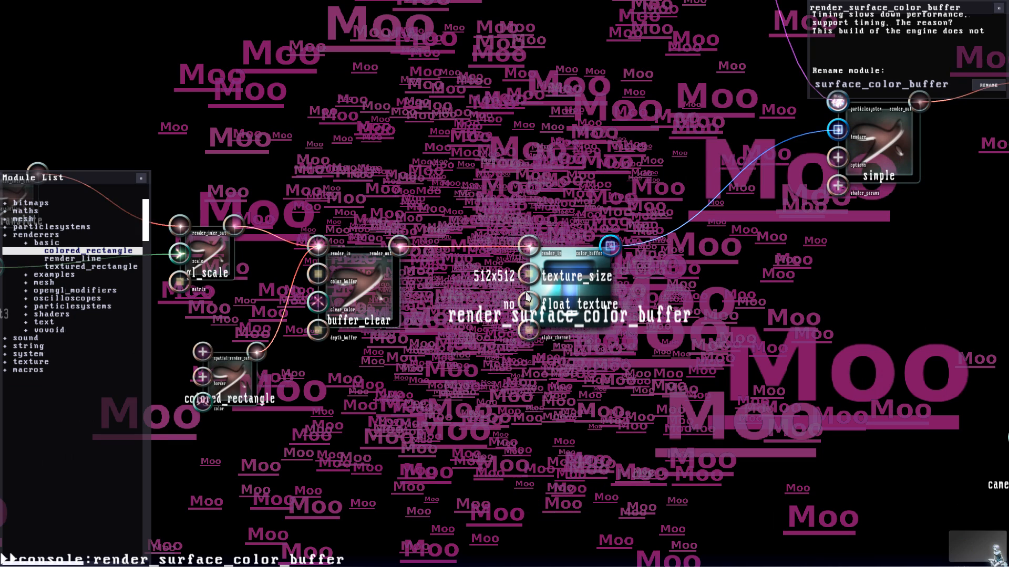
Step: Line up buffer_clear and render_surface_color_buffer next to each other, level with gl_scale
drag(574, 289, 553, 336)
drag(362, 288, 402, 293)
drag(594, 321, 594, 286)
drag(402, 297, 392, 279)
drag(599, 312, 598, 285)
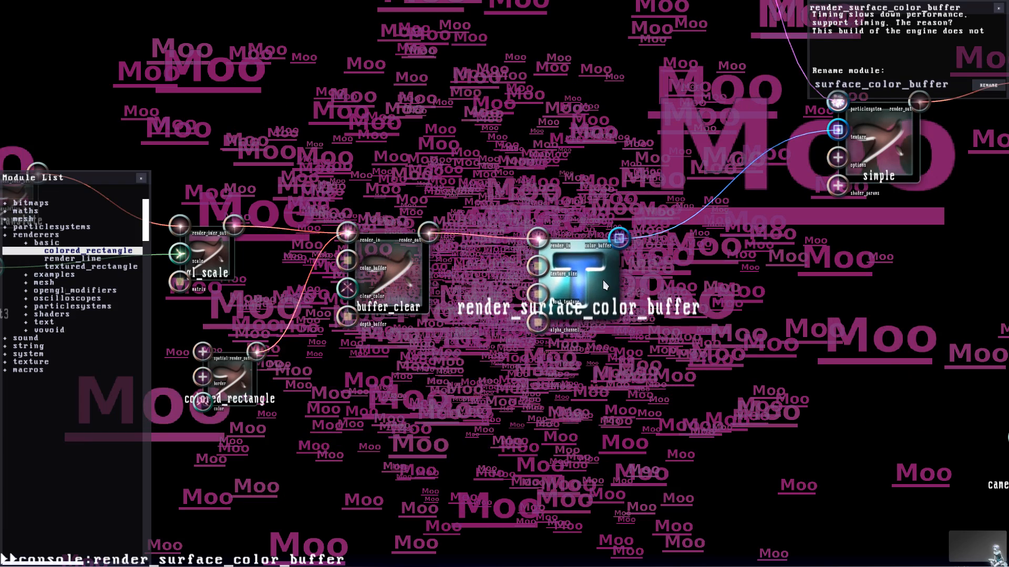
drag(400, 277, 353, 254)
drag(586, 278, 520, 241)
Step: Move buffer_clear beside render_surface_color_buffer and disconnect gl_scale's render output from it
click(629, 330)
key(Left)
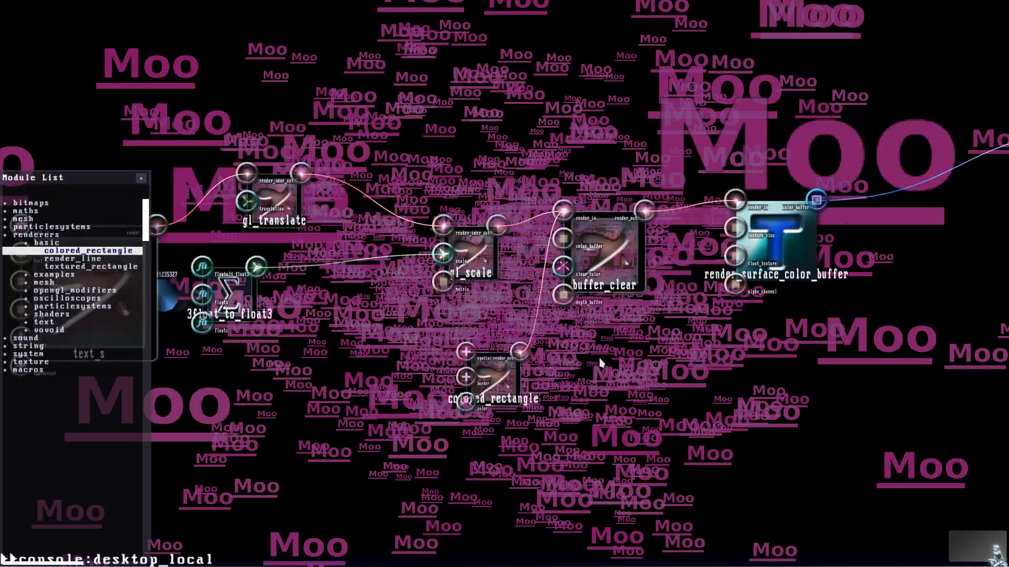
drag(693, 288, 776, 318)
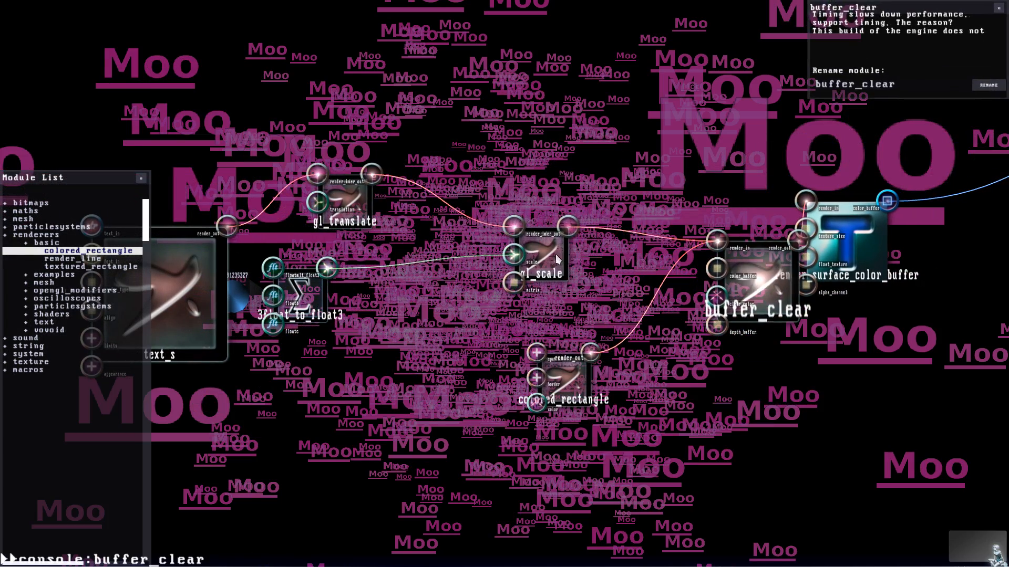
click(573, 235)
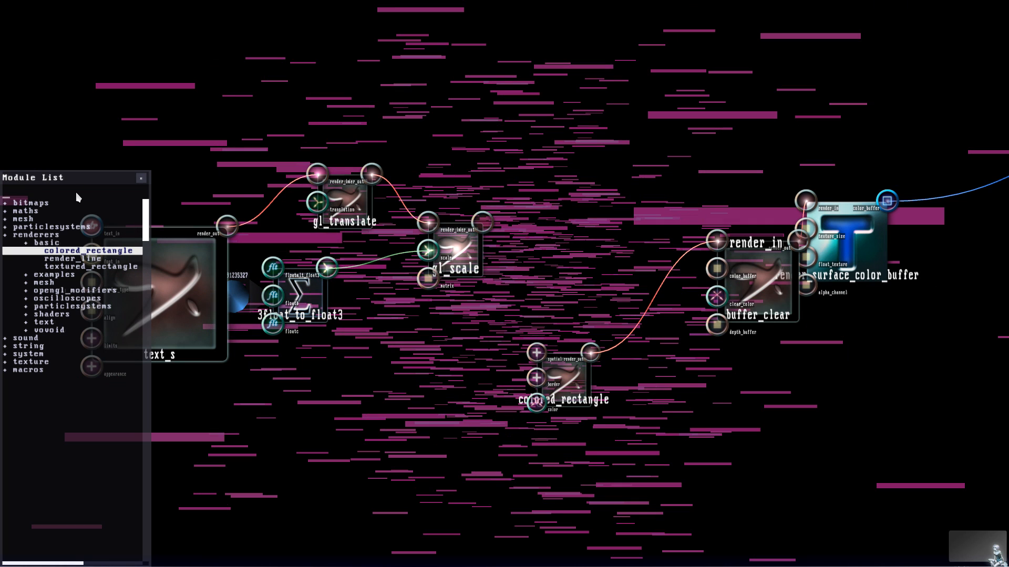
Step: Find gl_rotate by searching the modules for "rotate", add it, and link it between gl_scale and buffer_clear
click(68, 219)
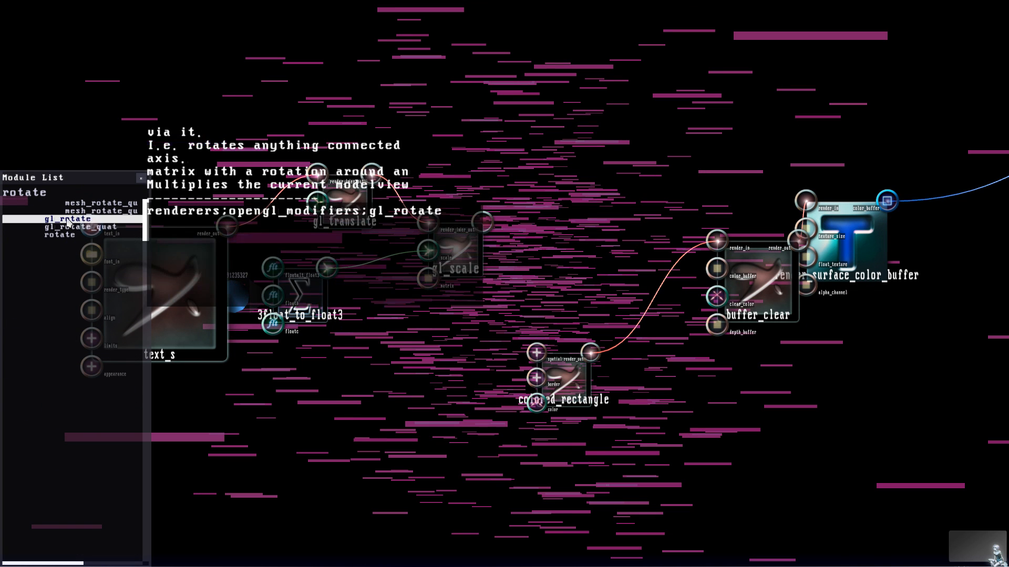
key(Return)
drag(482, 223, 716, 241)
click(646, 247)
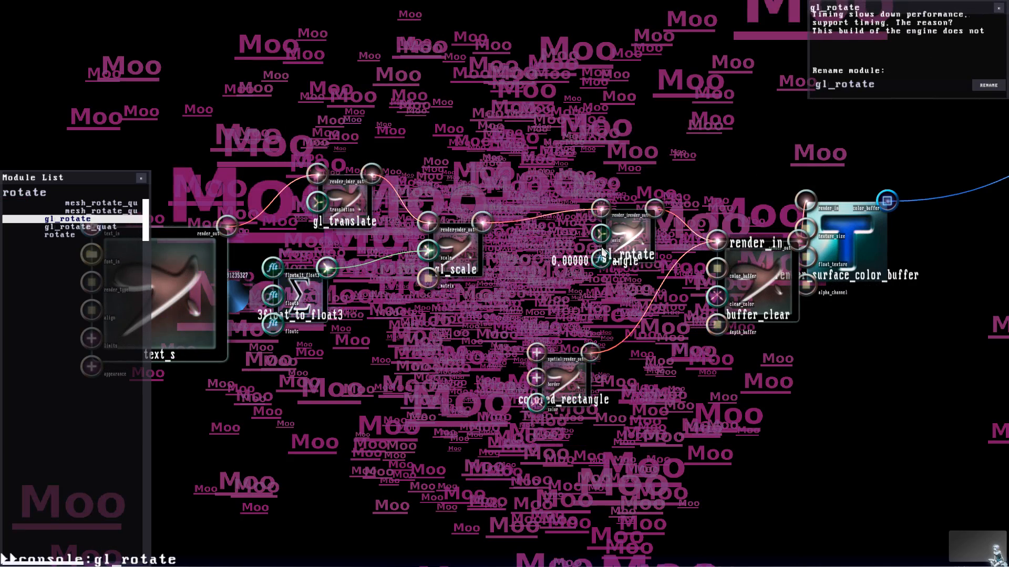
Step: Change the gl_rotate angle to tilt the text, and move buffer_clear away from render_surface_color_buffer
click(601, 260)
drag(570, 261, 668, 271)
double_click(756, 284)
drag(476, 280, 489, 284)
scroll(513, 143, down, 5)
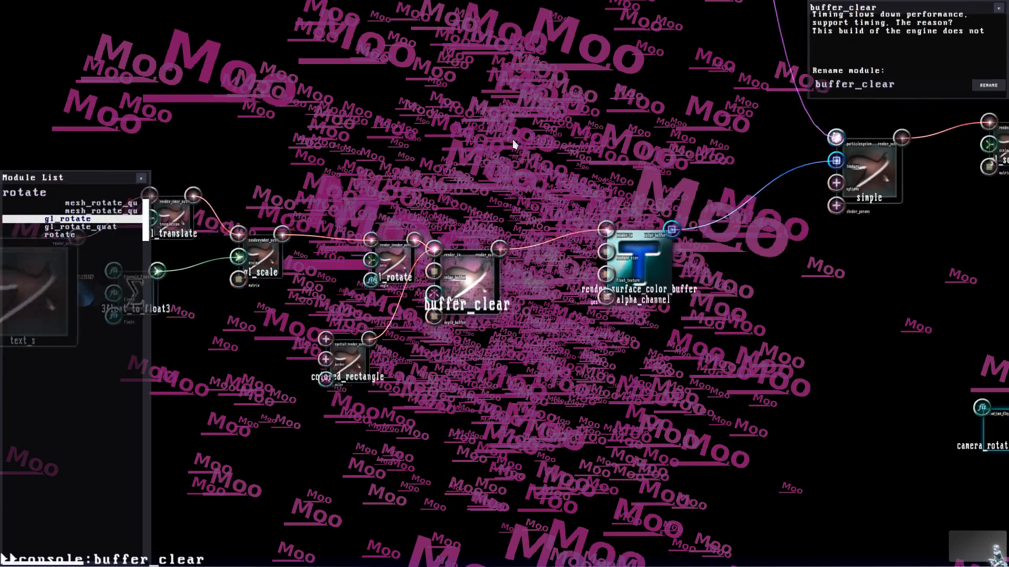
Step: Arrange gl_rotate, buffer_clear and render_surface_color_buffer in a tidy sequence after gl_scale
click(523, 180)
scroll(511, 292, up, 1)
scroll(509, 292, up, 2)
click(488, 287)
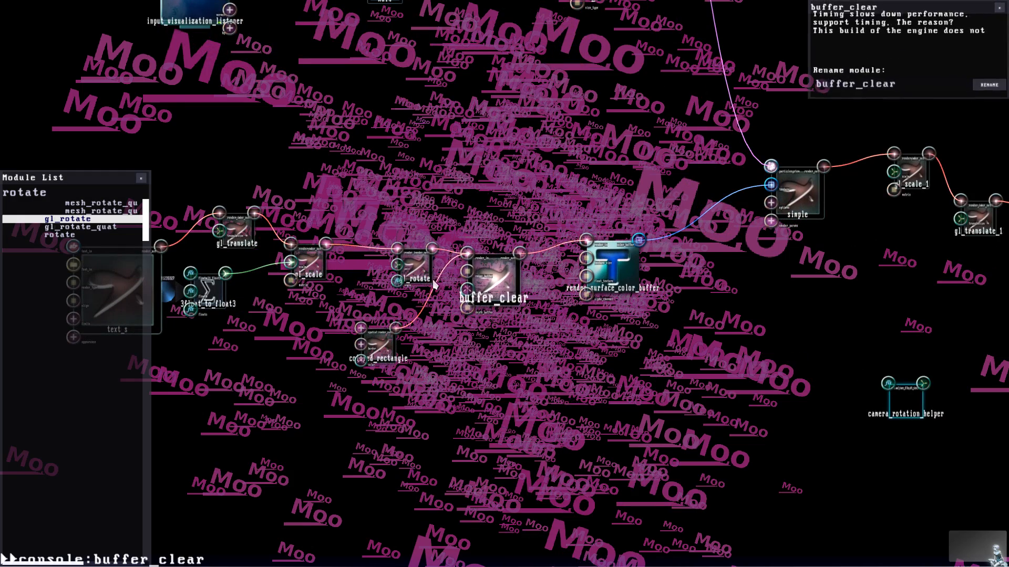
click(492, 278)
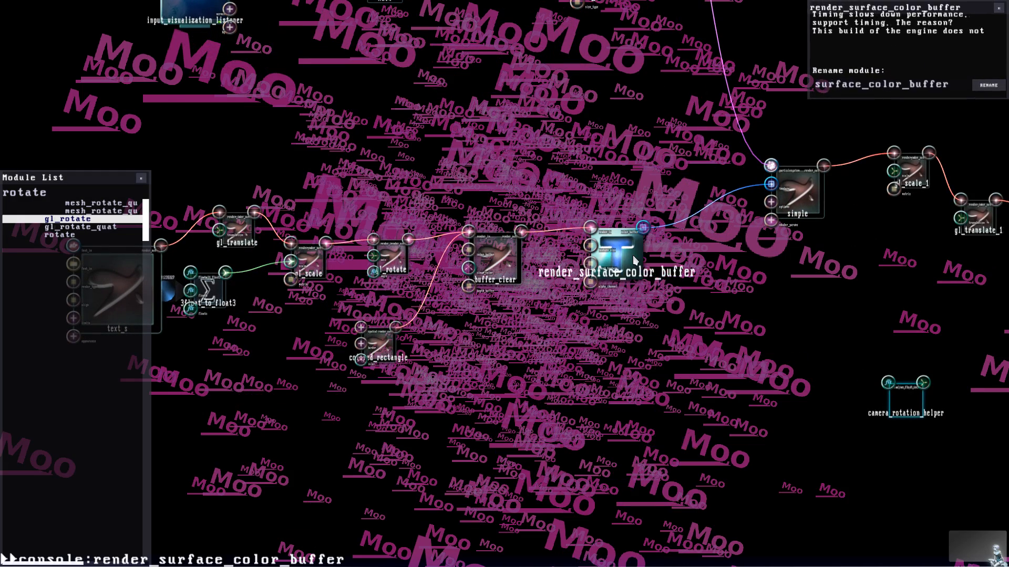
click(591, 190)
drag(510, 261, 562, 296)
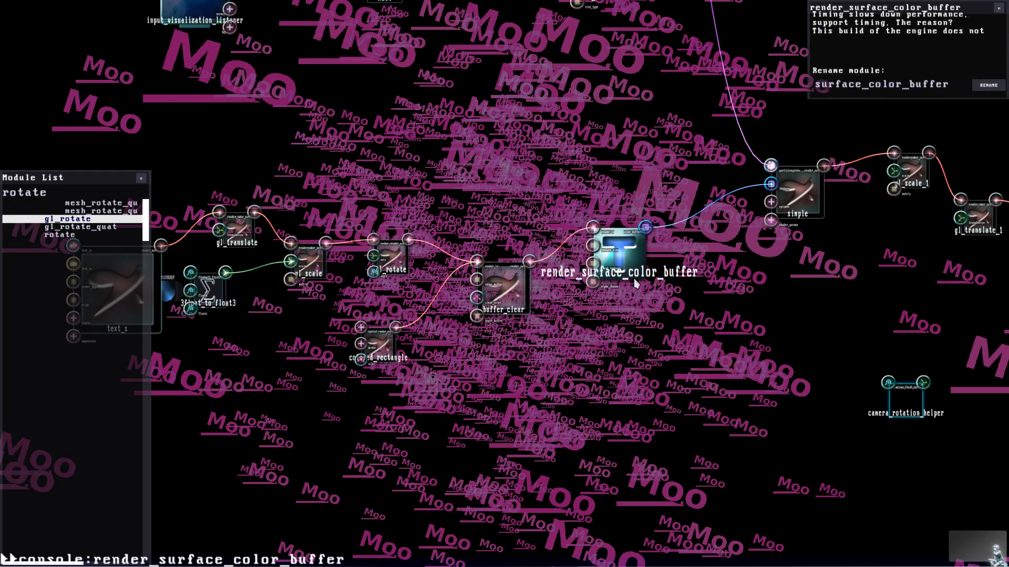
click(553, 178)
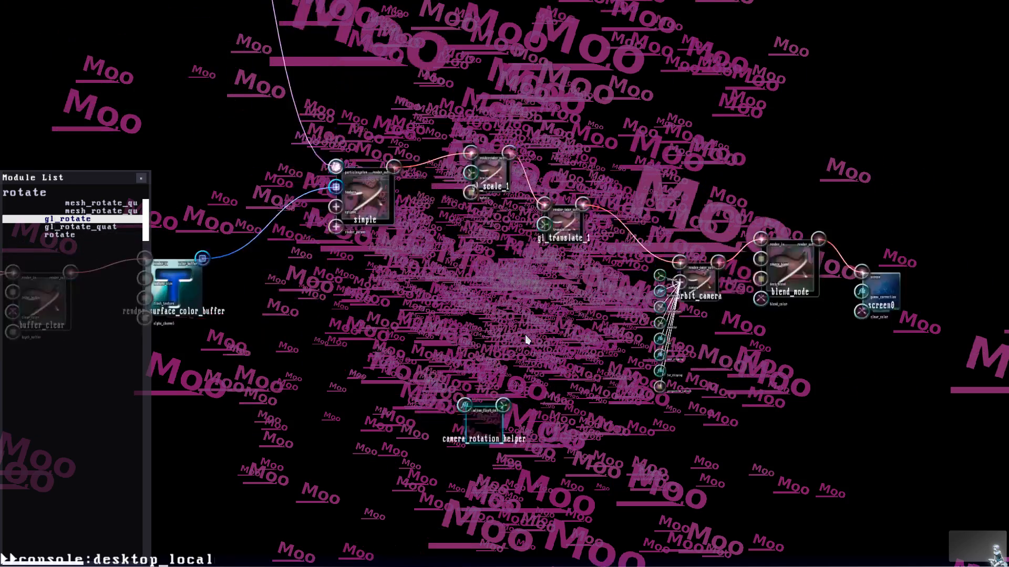
Step: Arrange simple, gl_scale_1 and gl_translate_1 in a compact row leading to orbit_camera
click(531, 268)
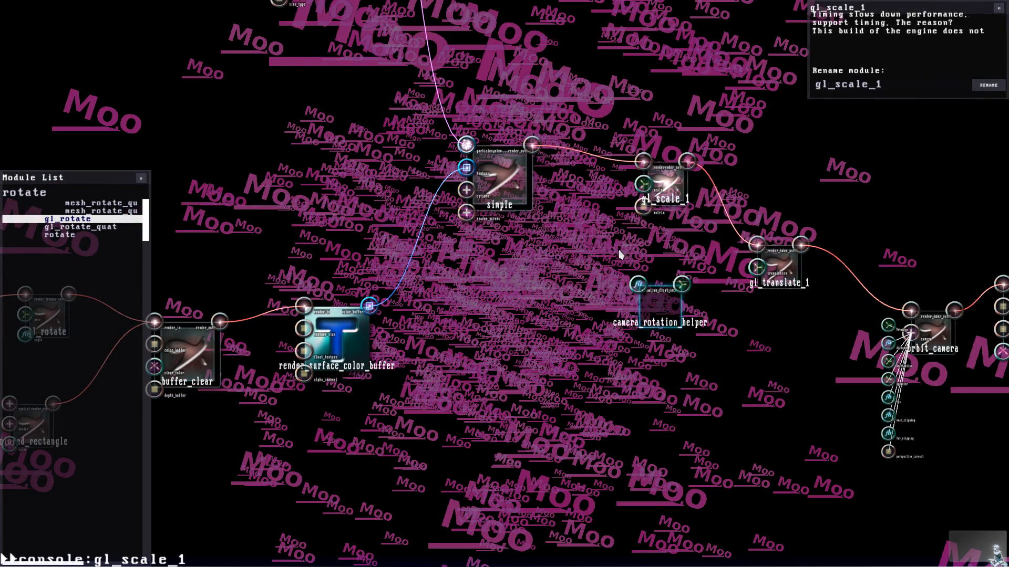
click(619, 250)
click(502, 184)
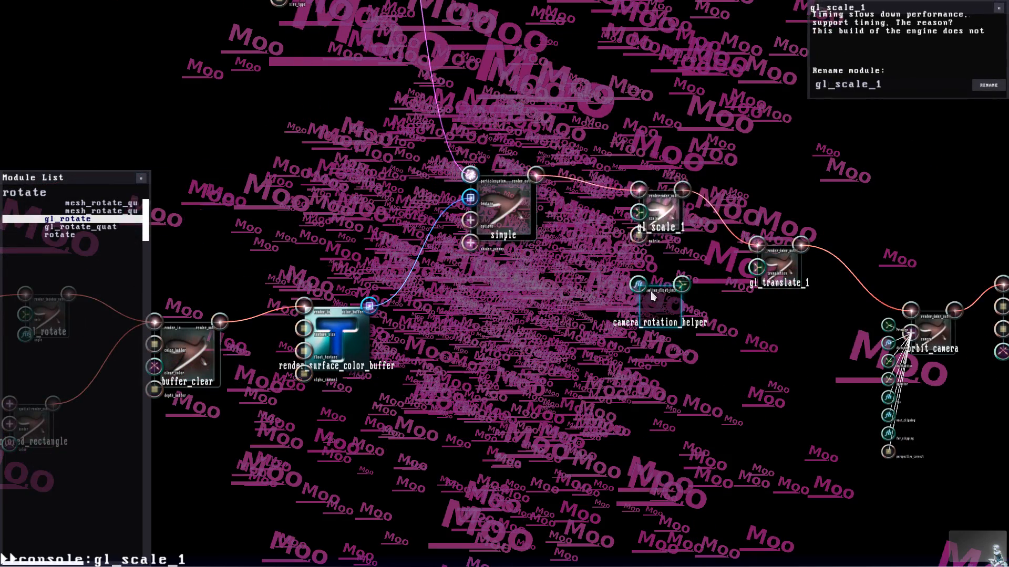
click(522, 136)
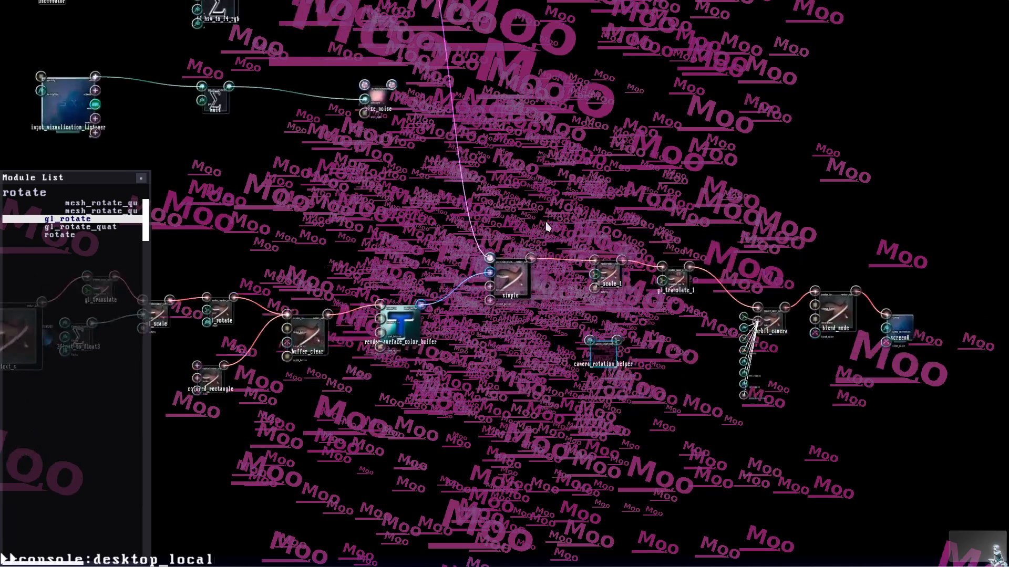
Step: Rearrange the random_vertices and 4f_hsv_to_f4_rgb modules that feed particles_mesh_spray
click(654, 183)
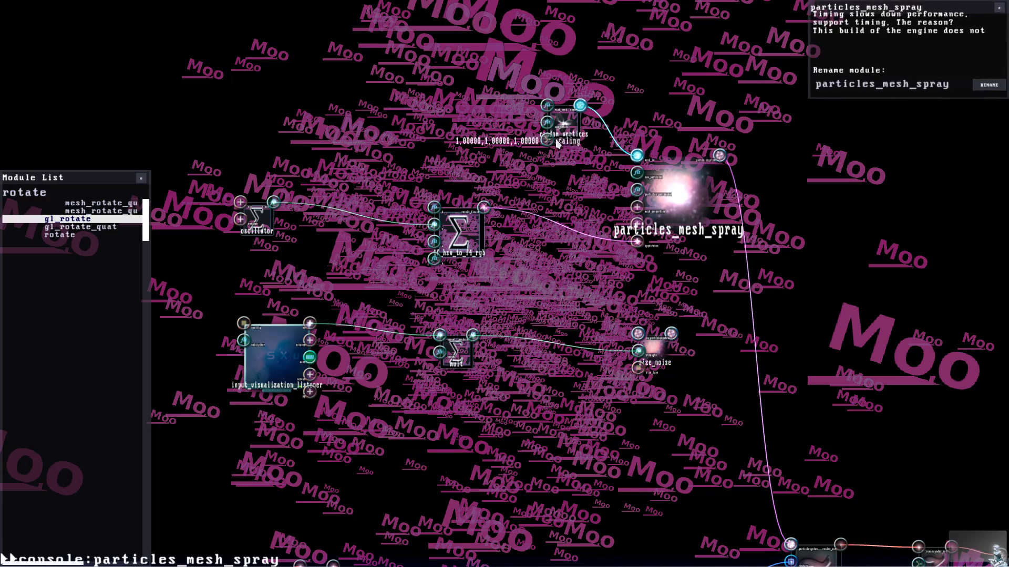
click(468, 143)
click(468, 213)
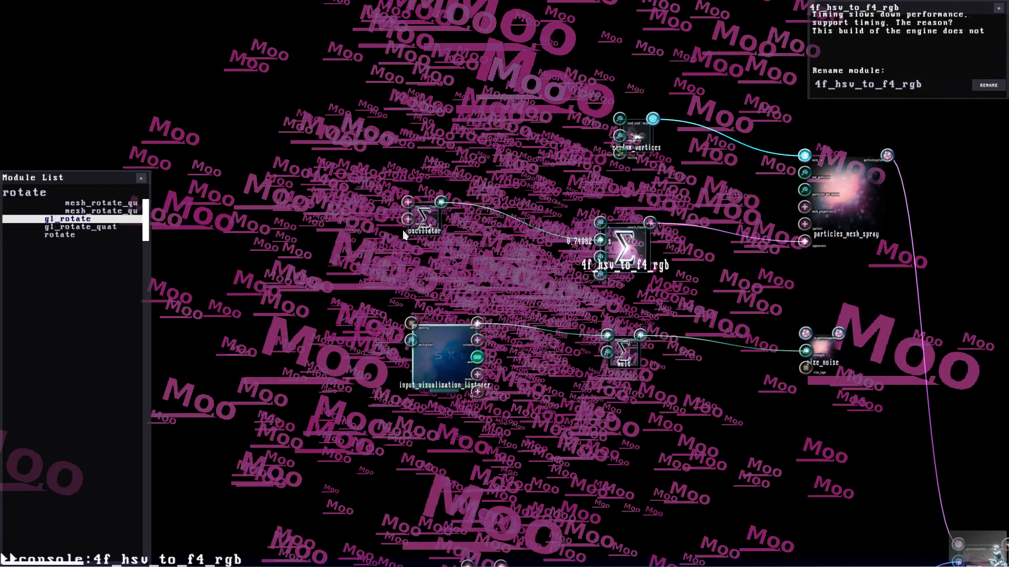
click(432, 343)
drag(482, 298, 644, 284)
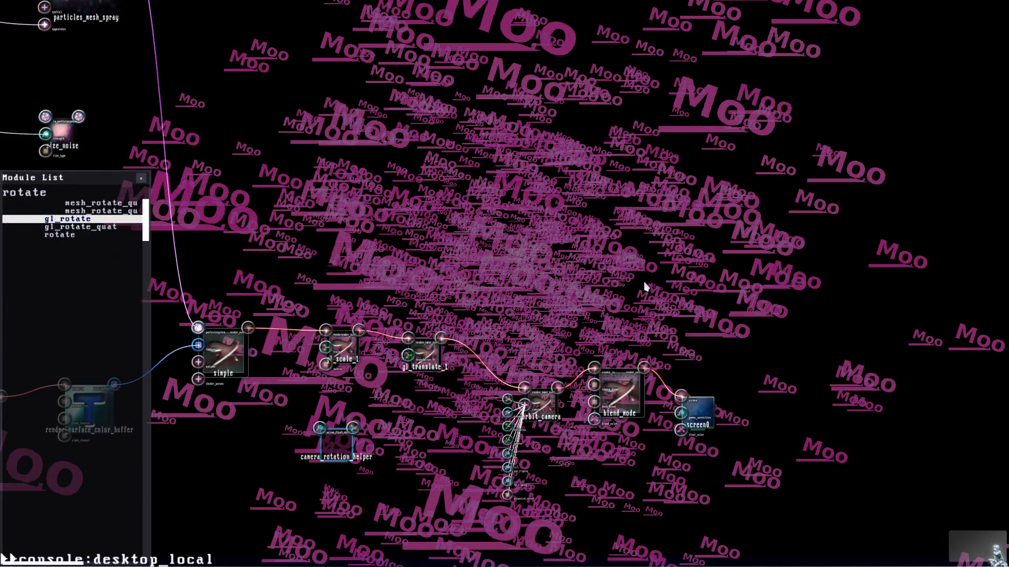
Step: Discard the current network by creating a new empty project
right_click(532, 190)
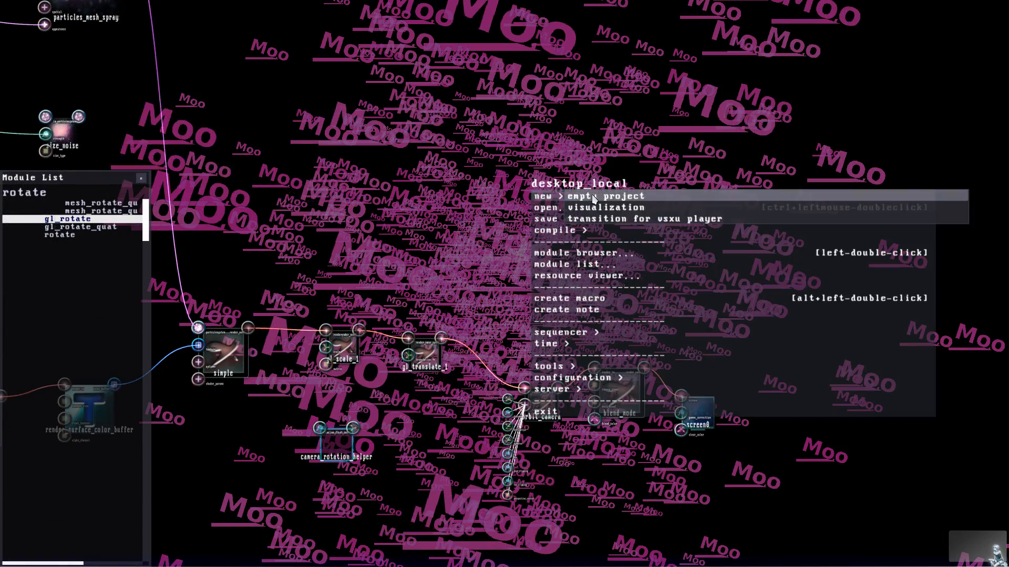
click(591, 196)
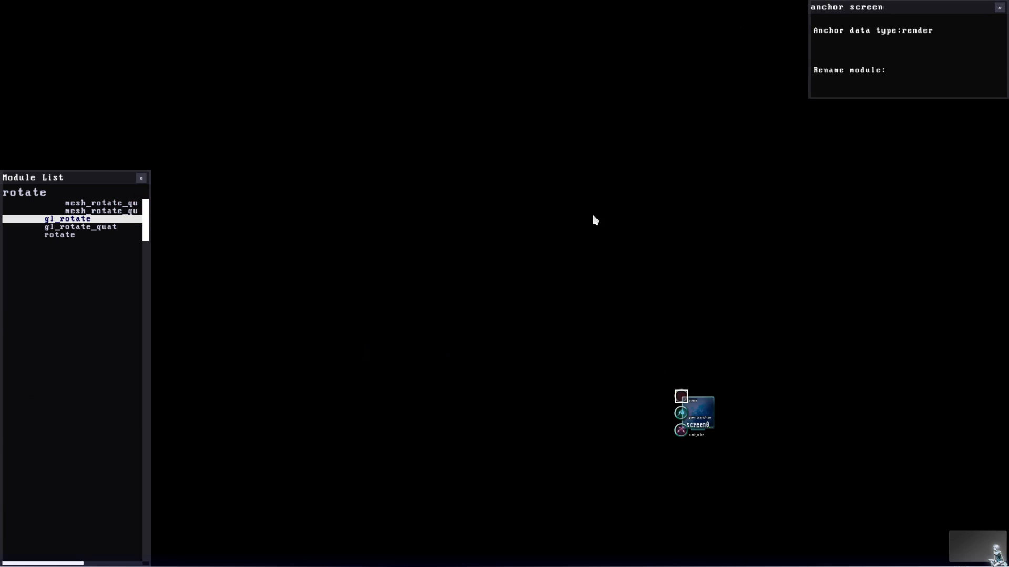
click(531, 203)
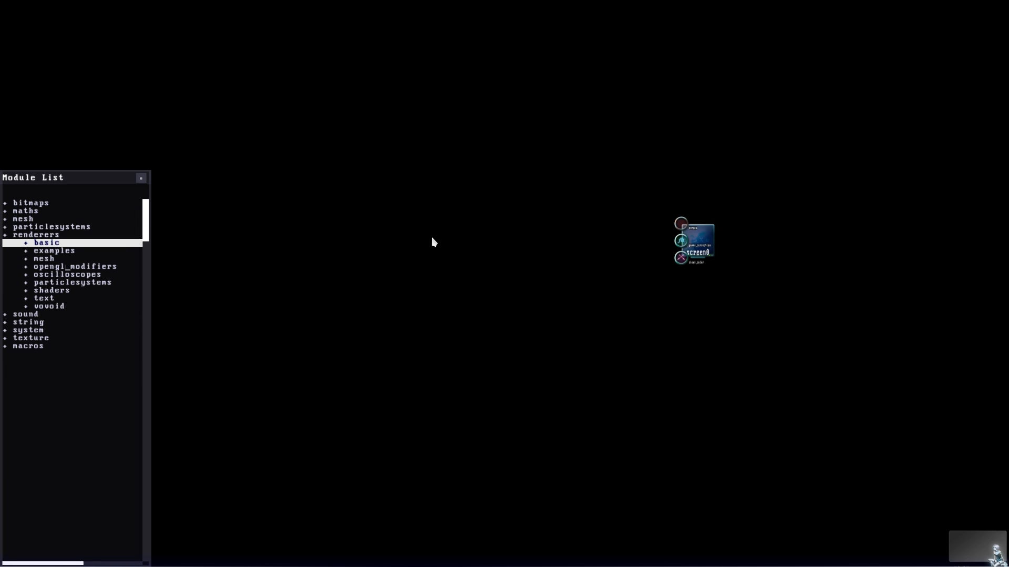
Step: Open the project "Bubble Galaxy by vovoid.vsx" from the visuals_player_0.4.0 folder
key(ctrl+o)
key(Escape)
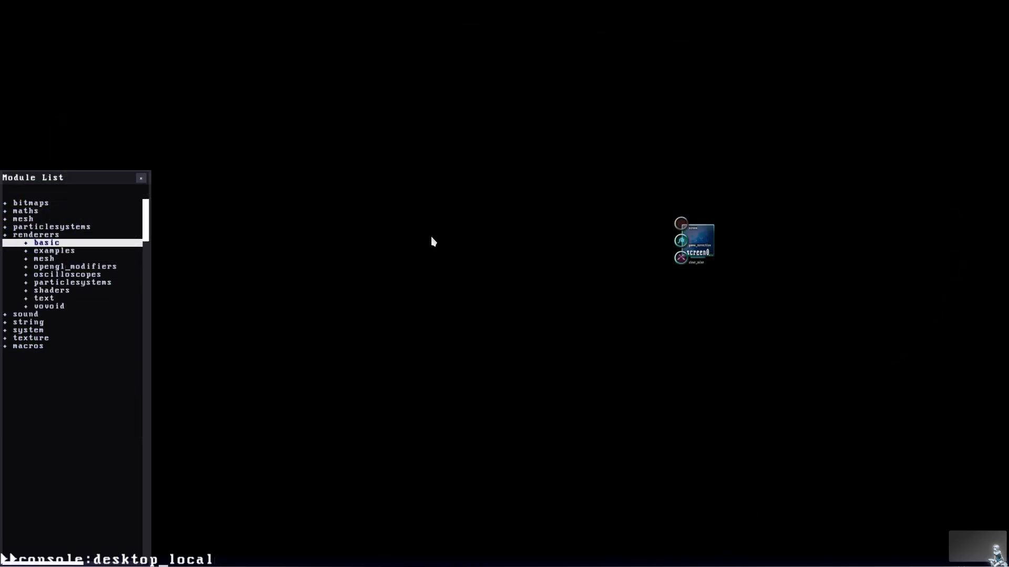
key(ctrl+o)
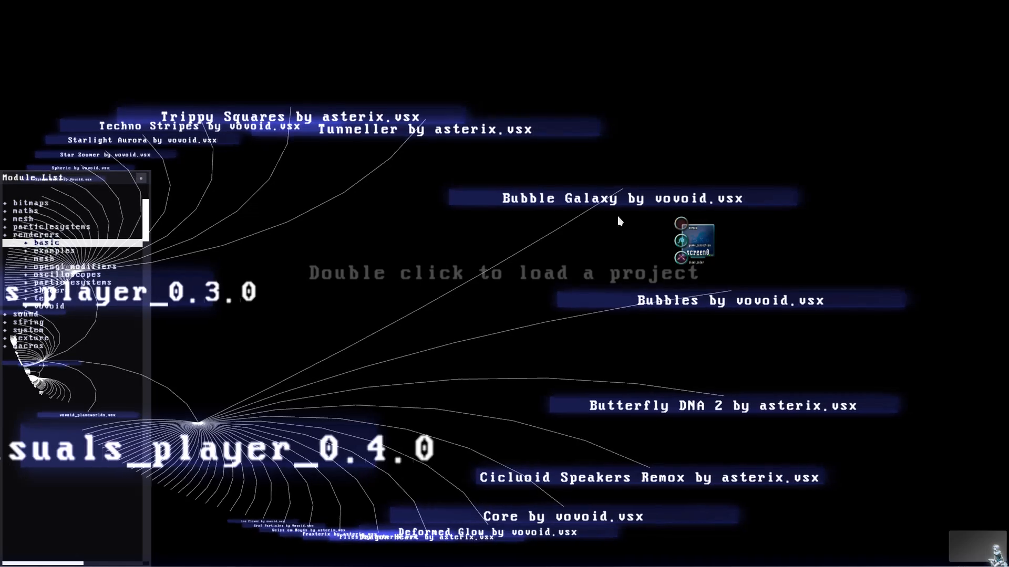
double_click(638, 189)
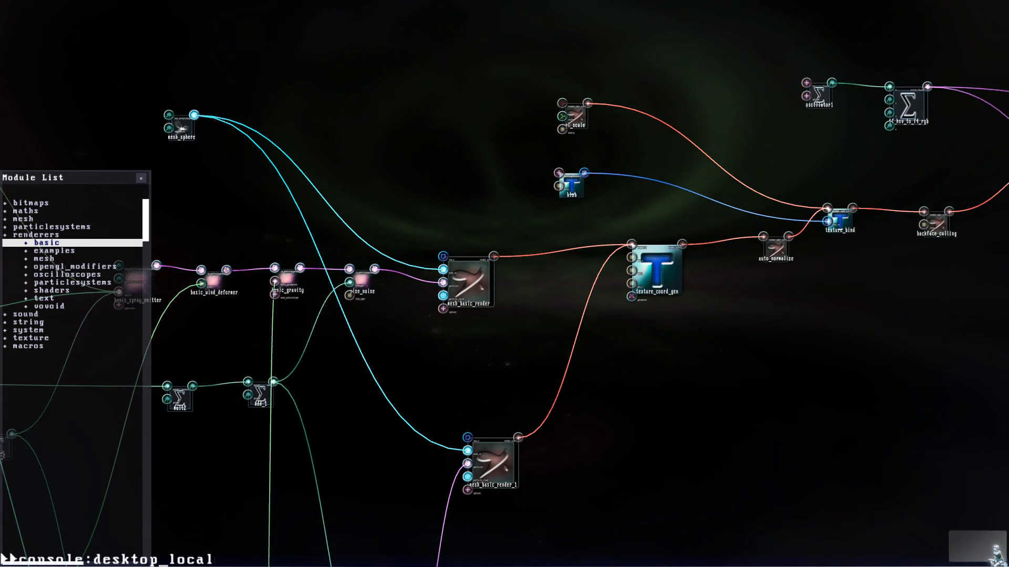
Step: Open the multiplier control on the vsx_listener module and adjust the sound multiplier
key(a)
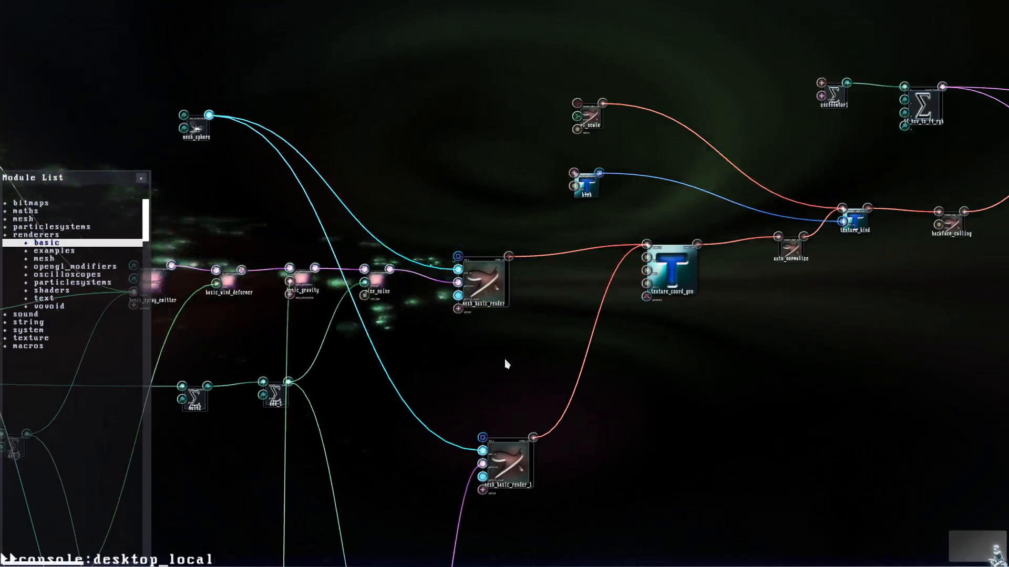
key(w)
key(s)
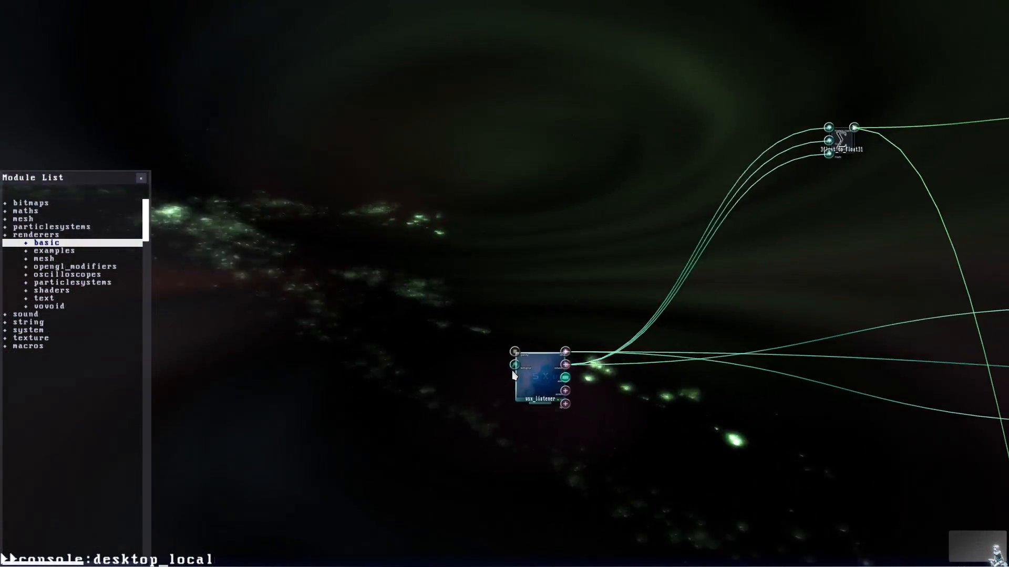
key(e)
key(d)
key(a)
key(s)
double_click(678, 321)
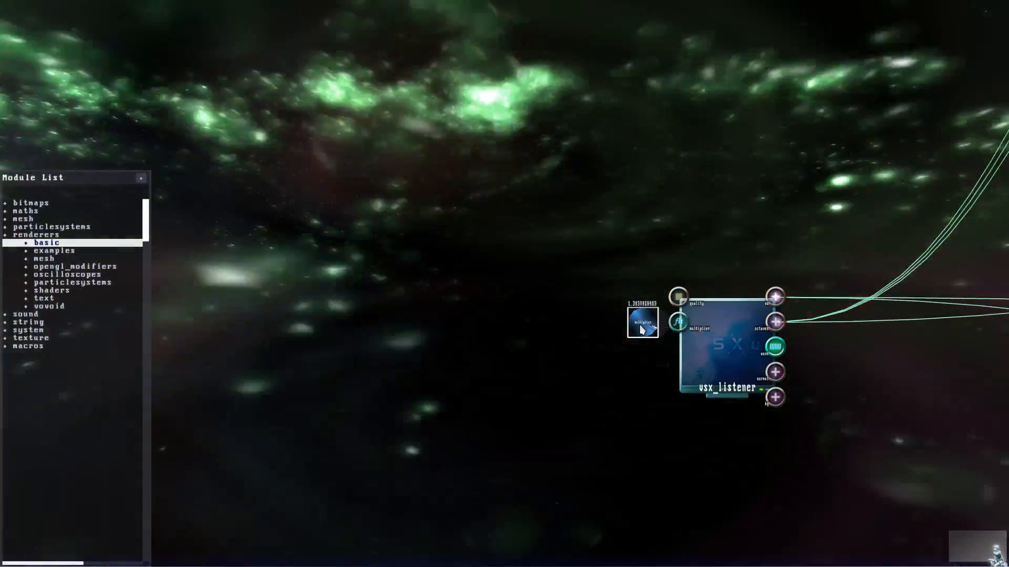
Step: View the visual without the editor interface, and close the vsx_listener multiplier control on returning to the network
key(alt+t)
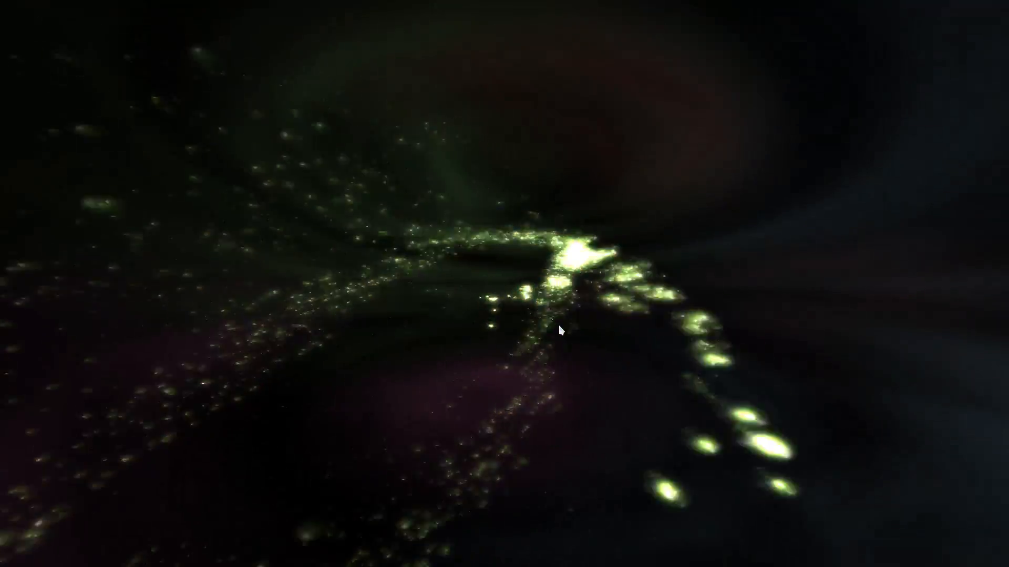
key(ctrl+f)
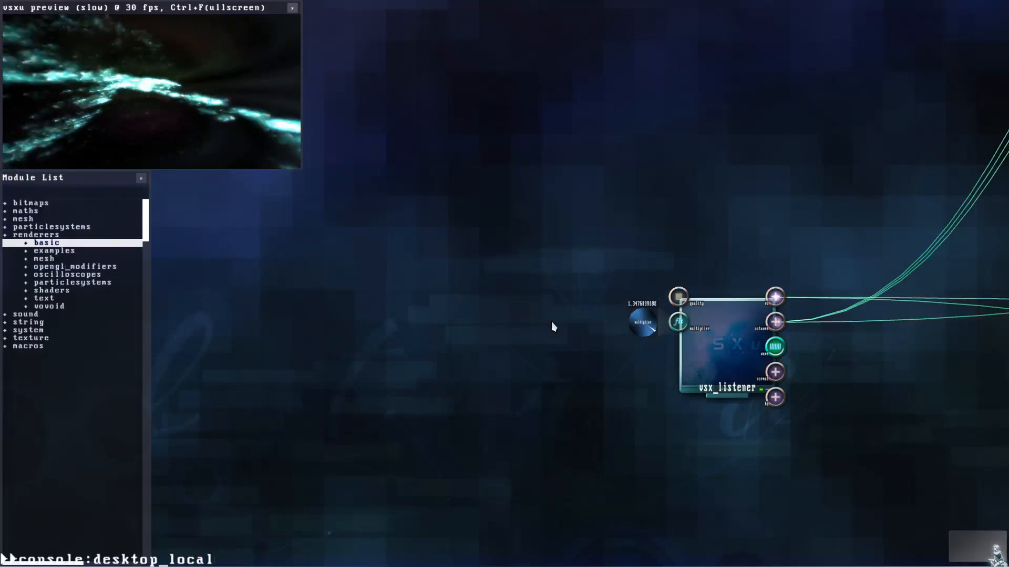
drag(701, 364, 695, 361)
double_click(632, 317)
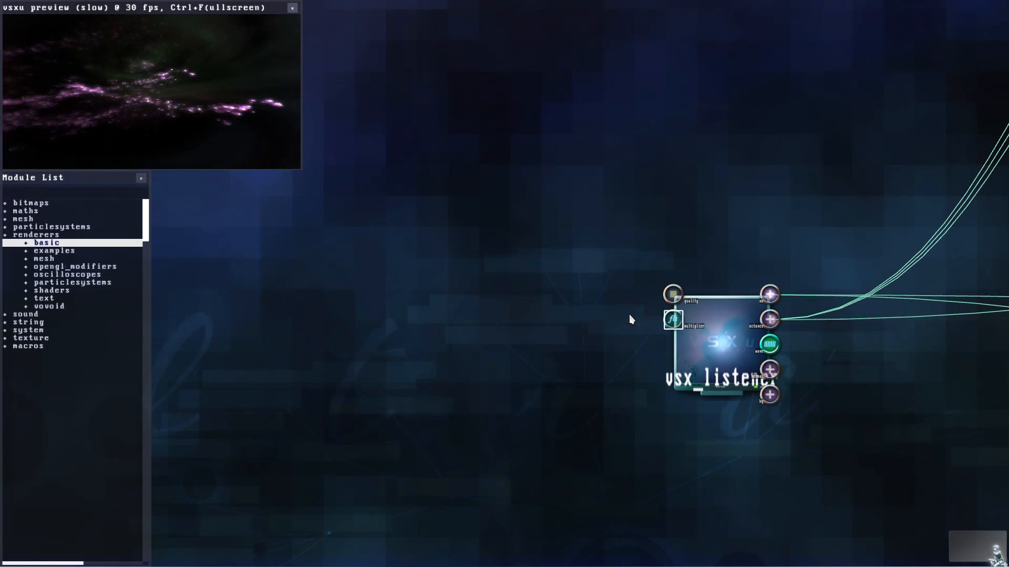
Step: Show the visual full screen behind the network again and move basic_spray_emitter farther from basic_wind_deformer
scroll(586, 259, down, 3)
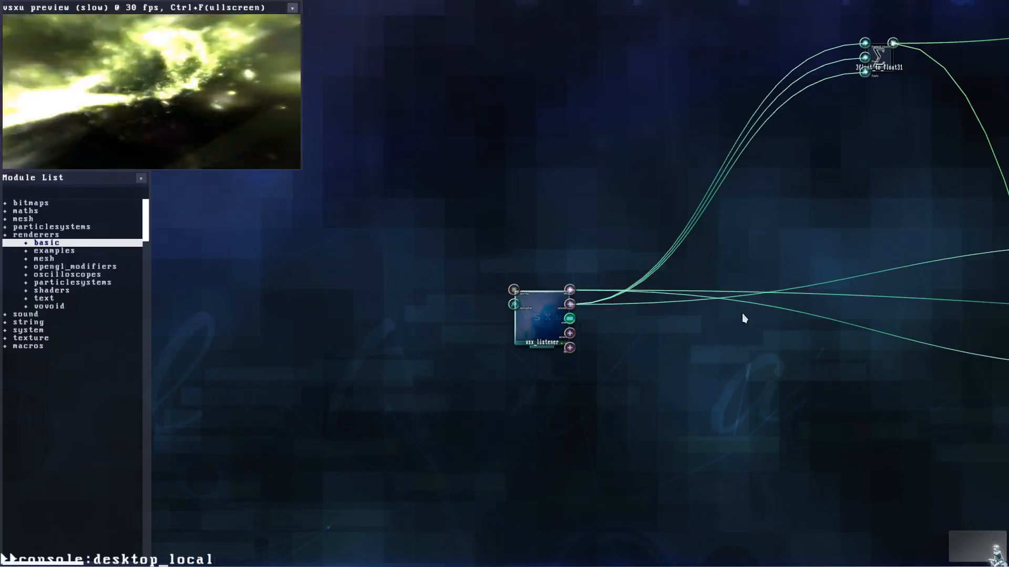
key(ctrl+f)
key(ctrl+f)
drag(529, 340, 307, 322)
drag(848, 123, 587, 317)
drag(806, 426, 669, 288)
scroll(669, 289, down, 2)
drag(953, 290, 660, 279)
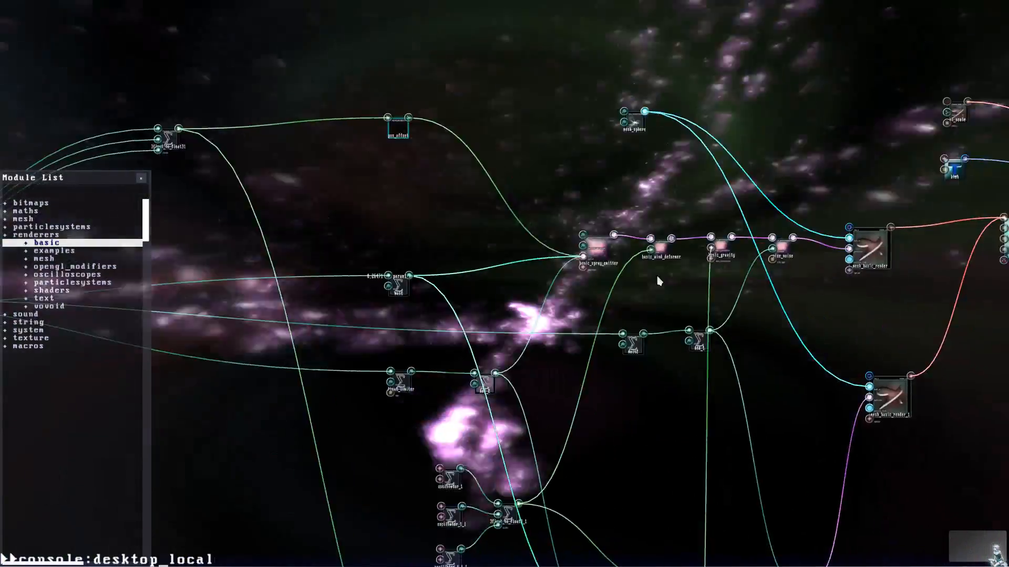
scroll(666, 246, up, 3)
click(666, 247)
scroll(641, 280, down, 5)
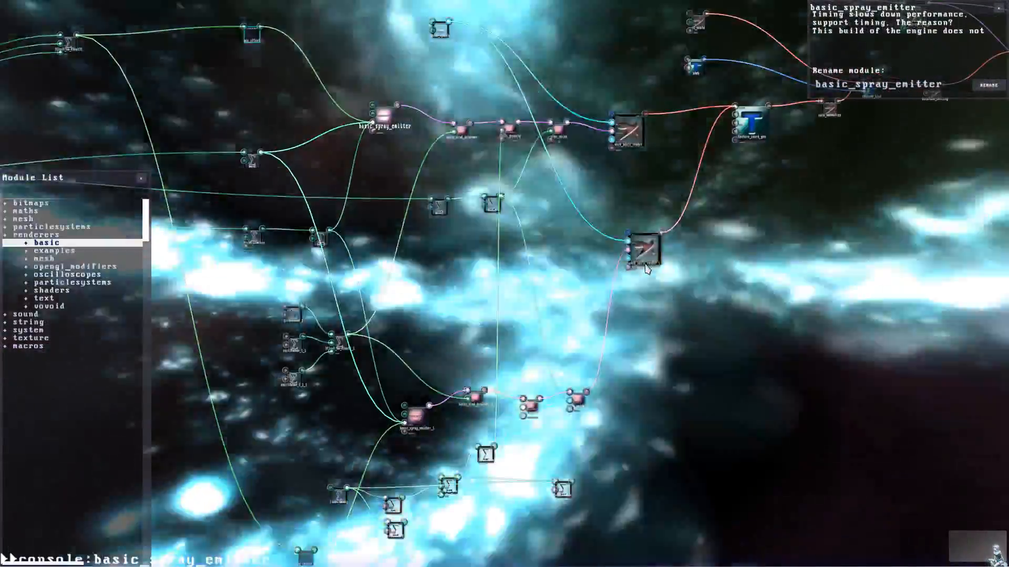
Step: Reposition the mesh_basic_render module between size_noise and texture_coord_gen
click(650, 272)
scroll(677, 285, up, 2)
drag(623, 158, 716, 276)
scroll(717, 278, up, 2)
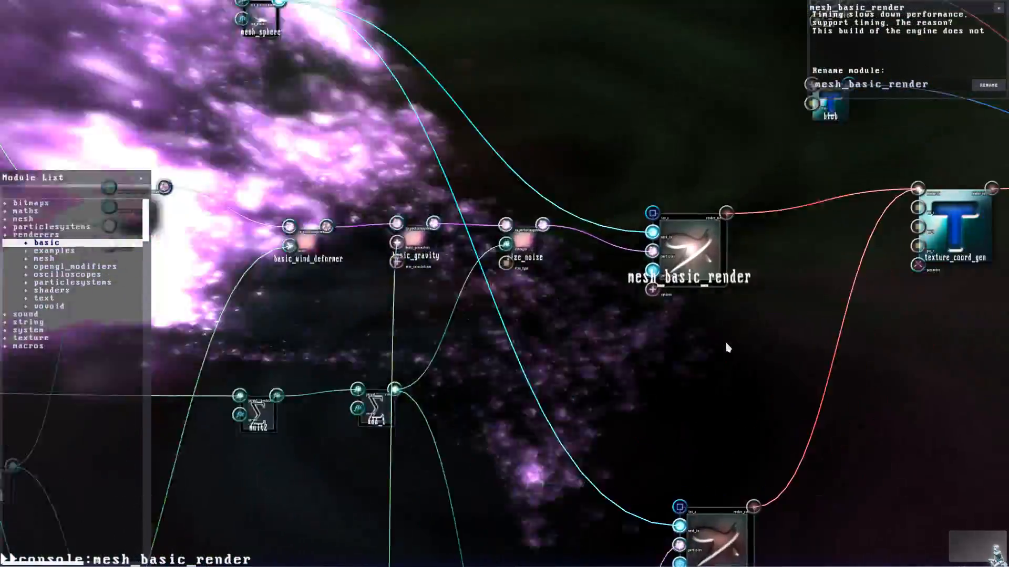
drag(726, 344, 626, 344)
scroll(605, 264, up, 2)
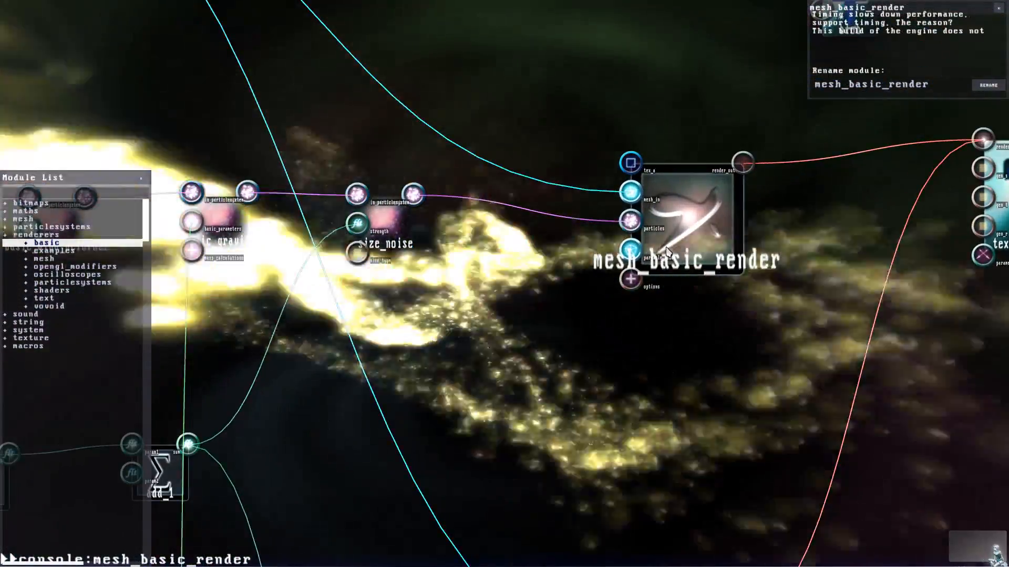
drag(666, 251, 699, 209)
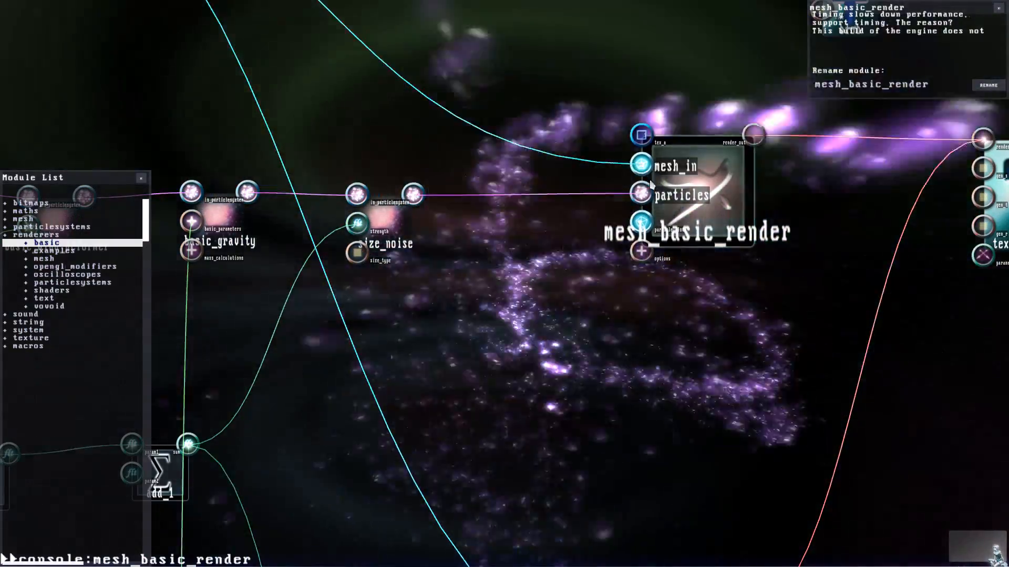
drag(689, 167, 792, 271)
drag(790, 440, 790, 383)
scroll(790, 383, up, 2)
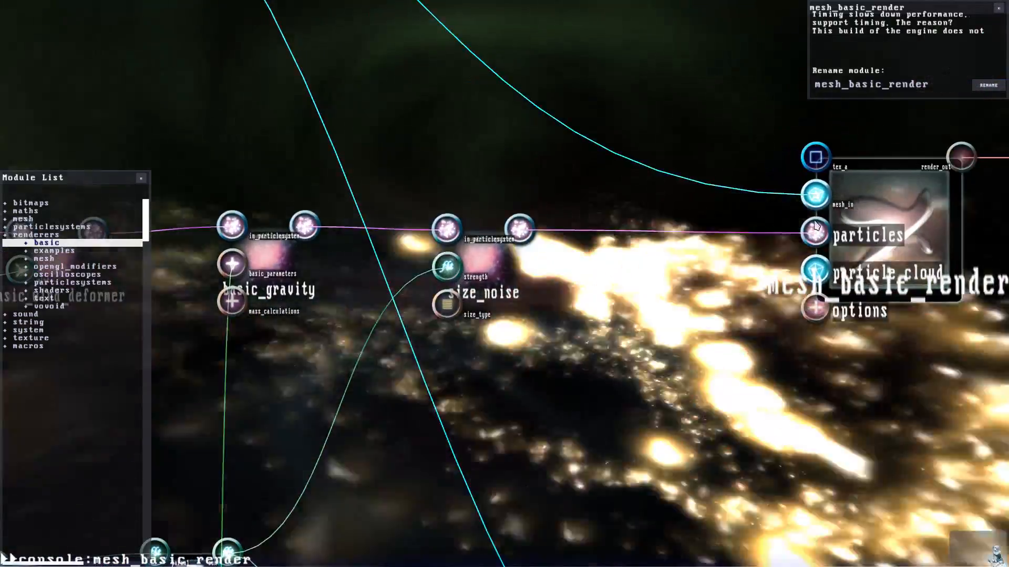
Step: Examine the render chain from mesh_sphere through texture_bind and backface_culling to the lighting modules
scroll(714, 277, down, 3)
drag(405, 130, 635, 291)
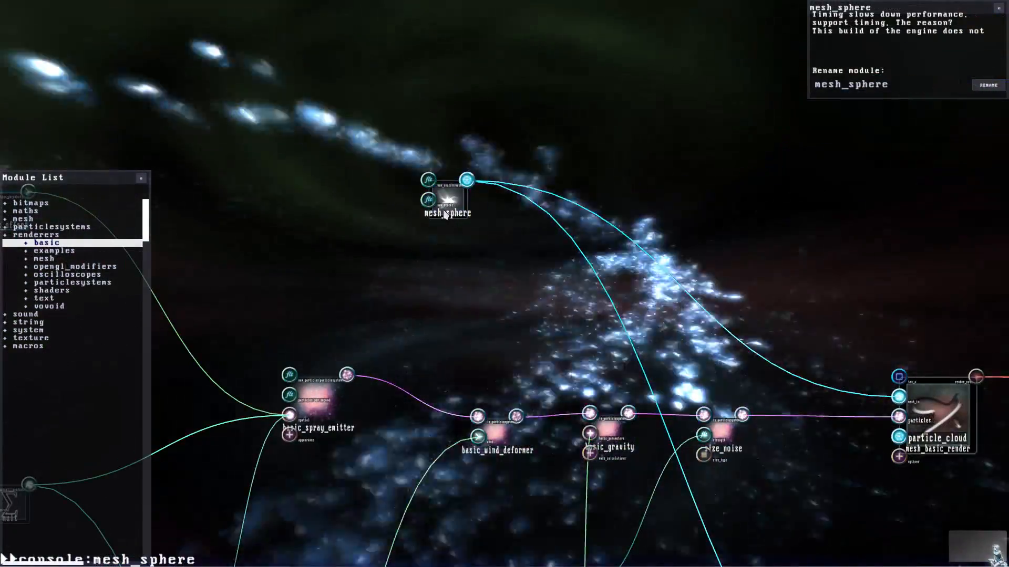
key(d)
key(f)
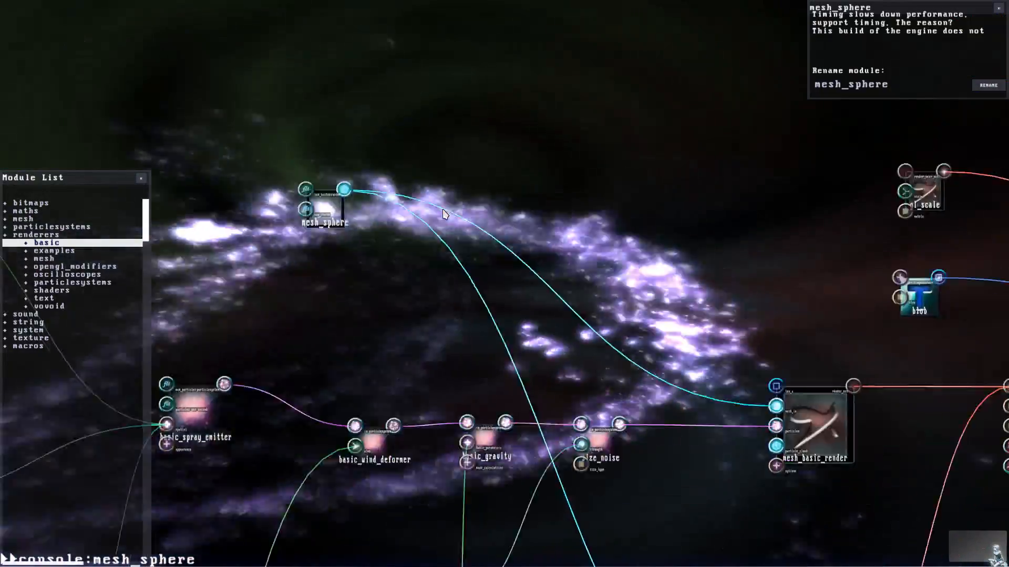
key(w)
key(r)
key(f)
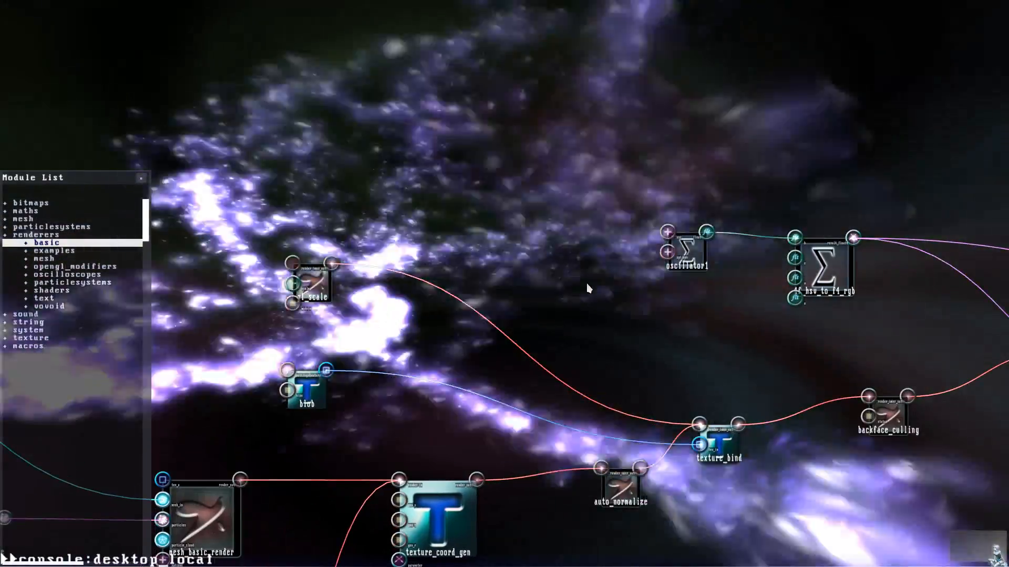
key(d)
key(f)
key(w)
key(w)
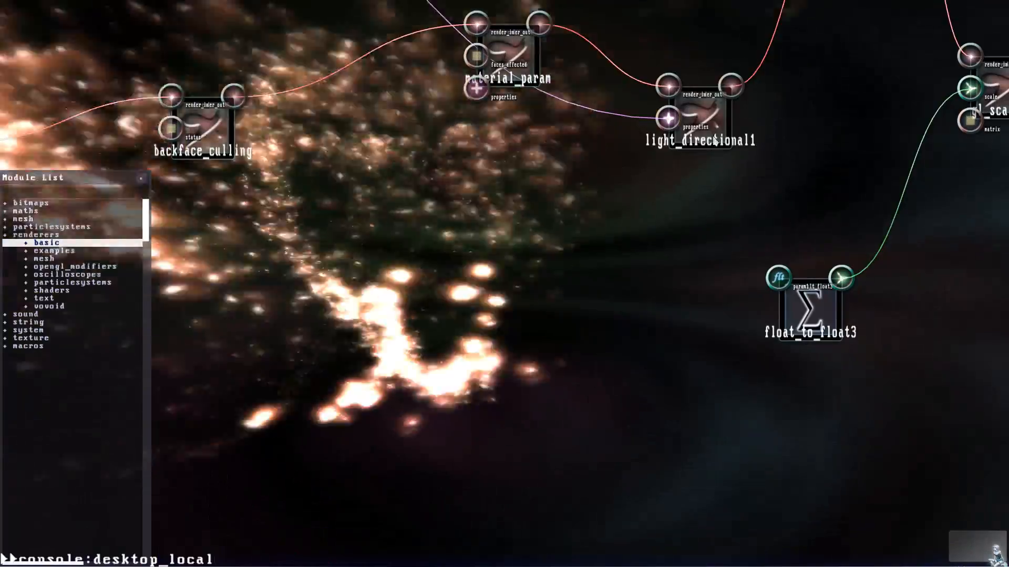
Step: Expand the properties of light_directional1 and set the light's position to 1.00000, 0.00000, -0.81888
click(686, 130)
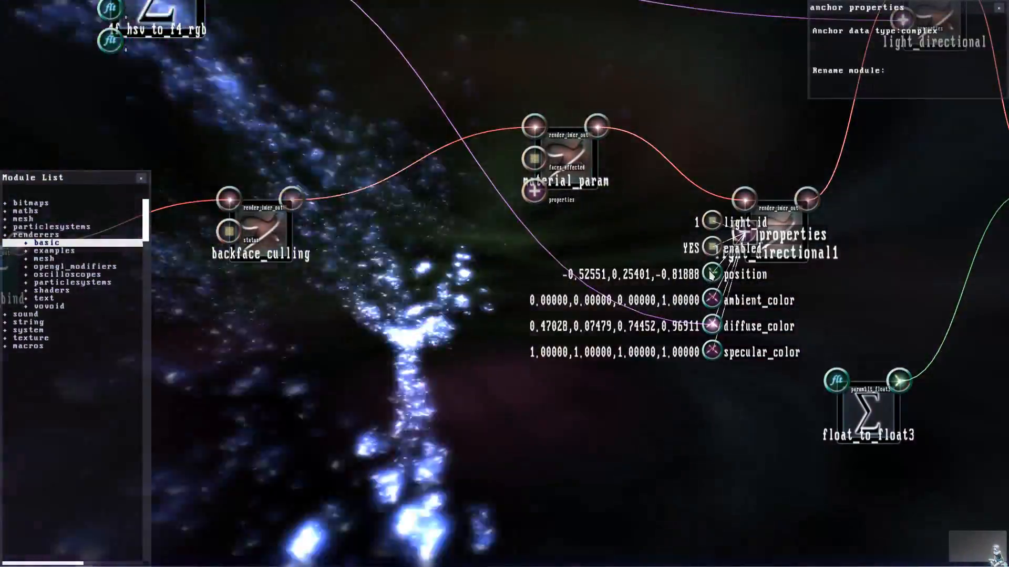
click(712, 294)
key(s)
key(d)
drag(837, 239, 840, 439)
drag(797, 265, 805, 126)
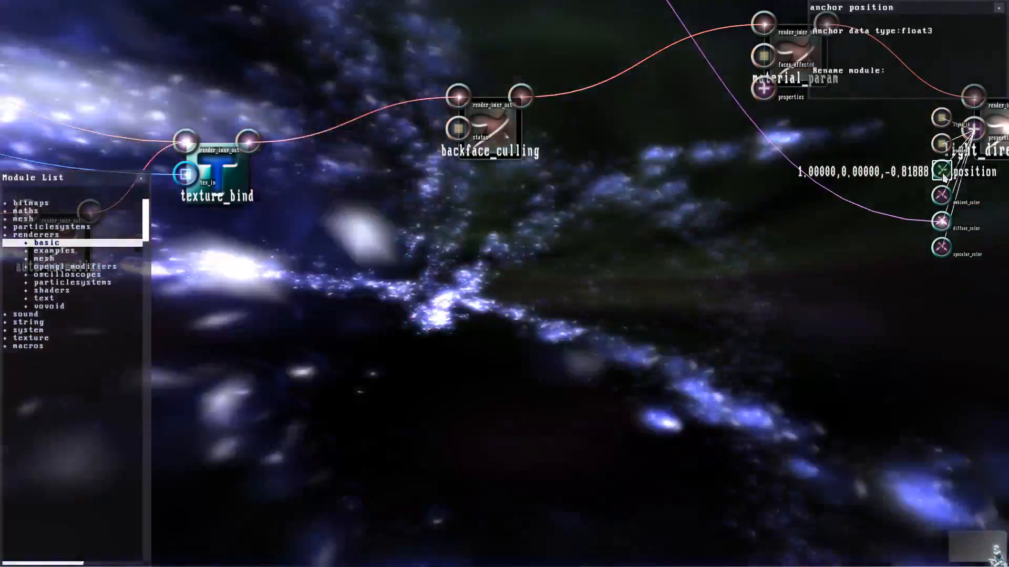
Step: Readjust the light direction with the position control of light_directional1 and close the control
right_click(941, 196)
click(969, 202)
drag(893, 175, 891, 169)
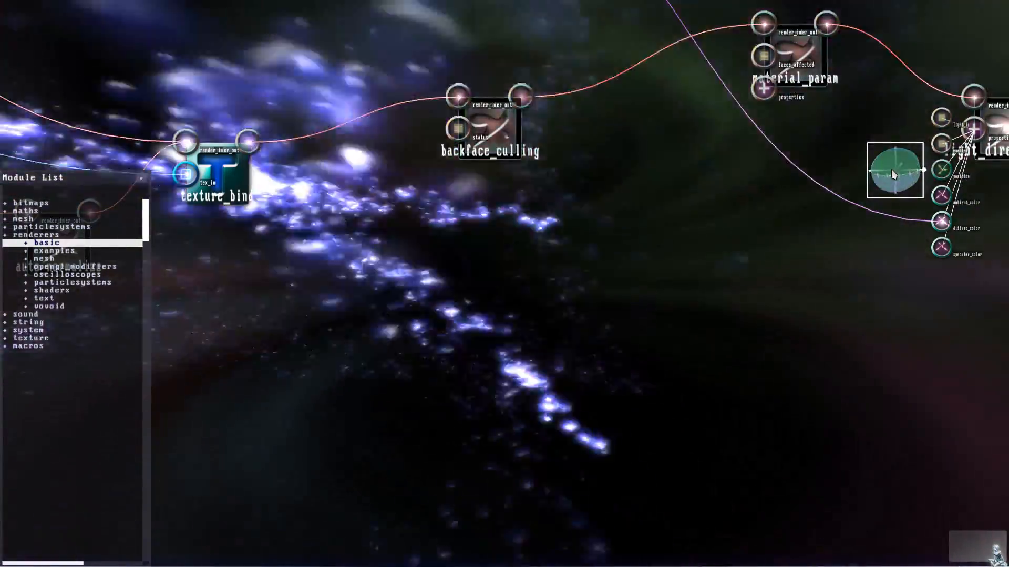
click(750, 242)
scroll(704, 210, down, 3)
double_click(775, 193)
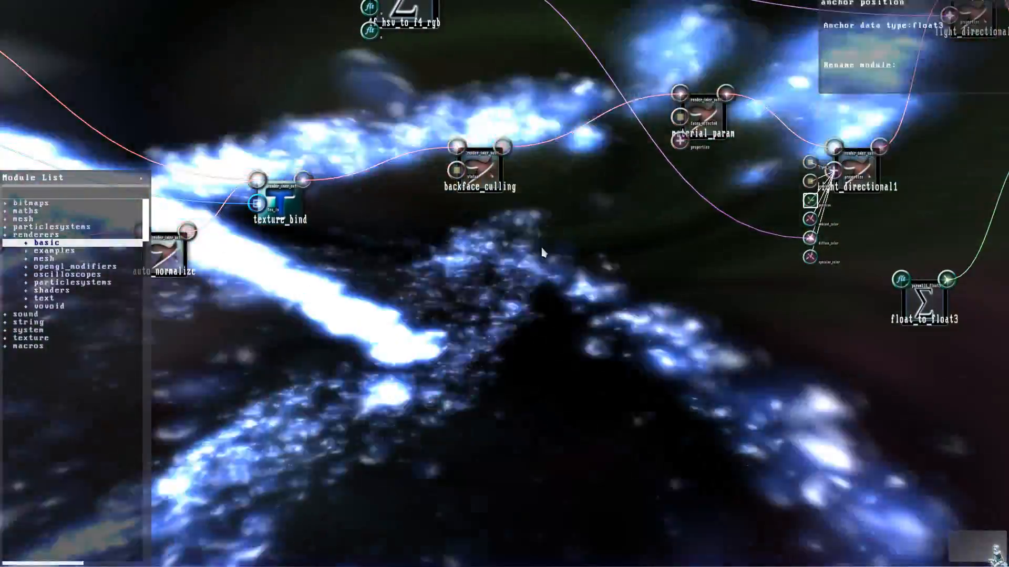
Step: Move mesh_basic_render closer to texture_coord_gen
scroll(540, 257, down, 3)
drag(540, 264, 629, 281)
scroll(629, 281, up, 3)
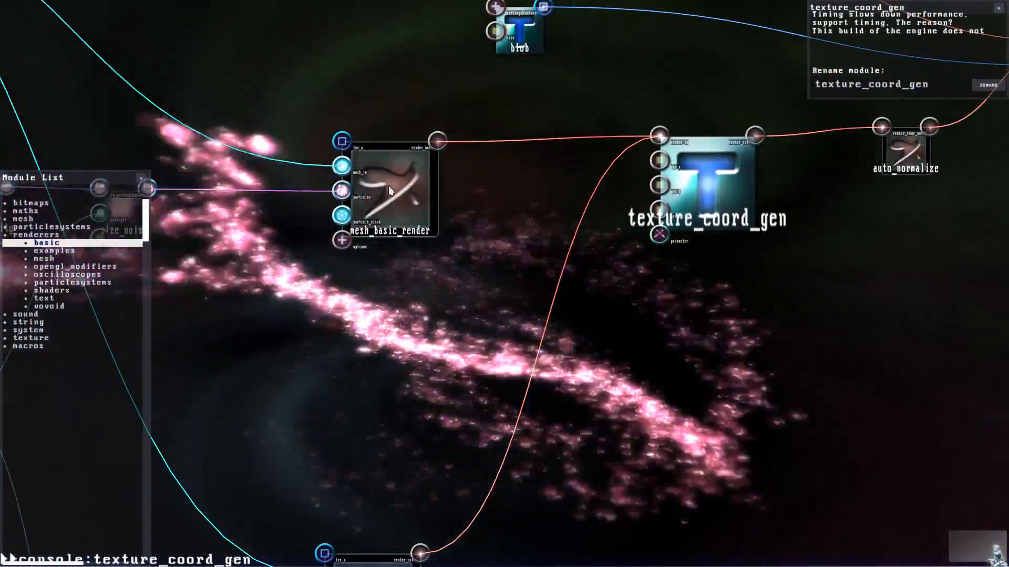
drag(390, 190, 441, 186)
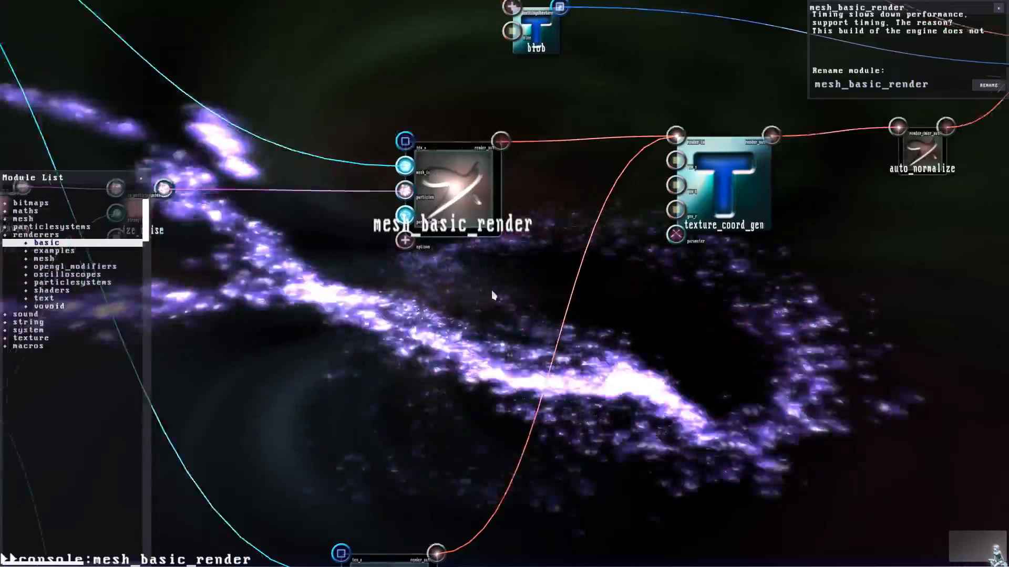
drag(435, 242, 803, 295)
scroll(643, 352, down, 5)
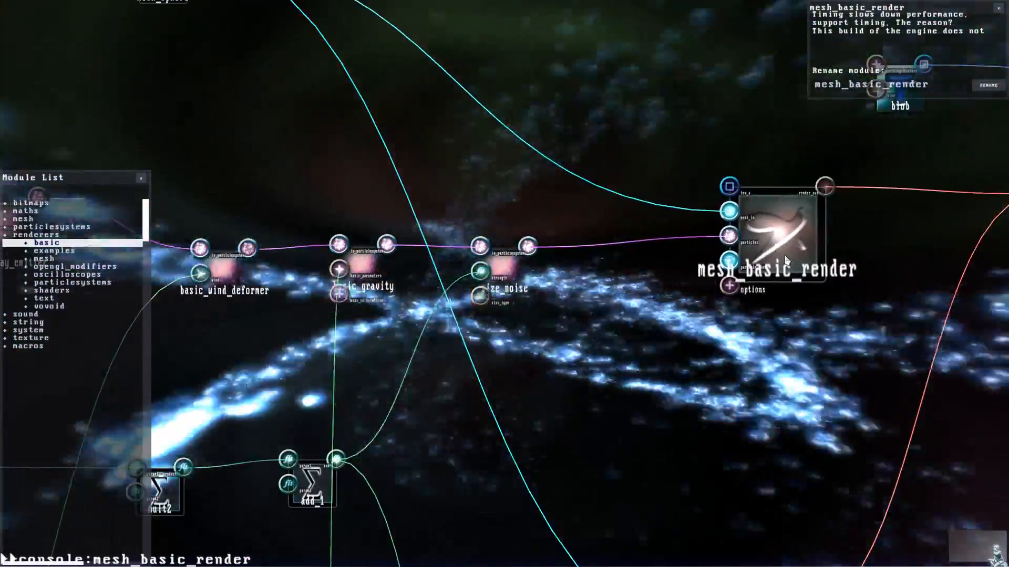
key(d)
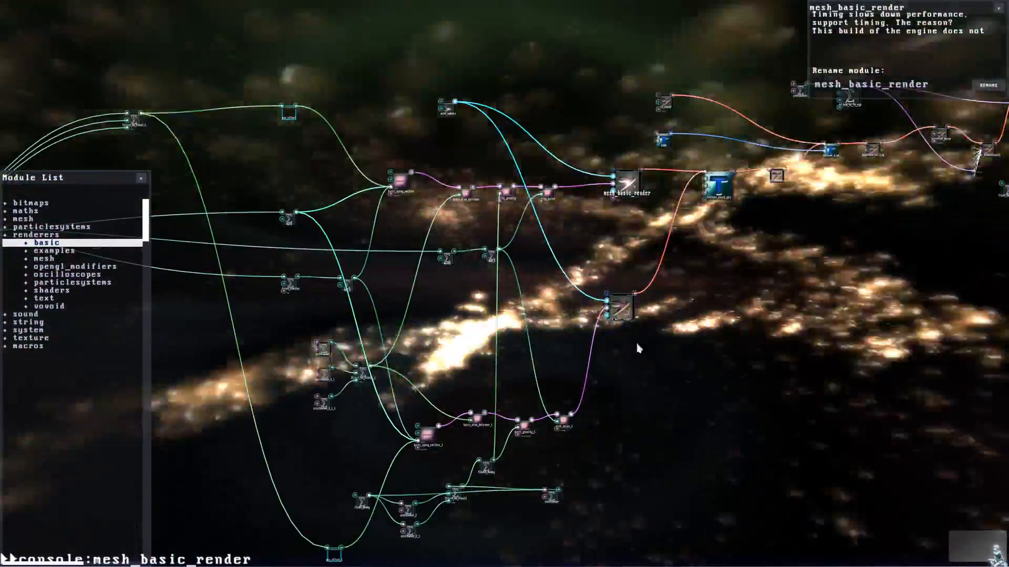
Step: Move mesh_basic_render_1 down, level with the second particle chain that feeds it
drag(620, 313, 625, 428)
drag(854, 337, 339, 484)
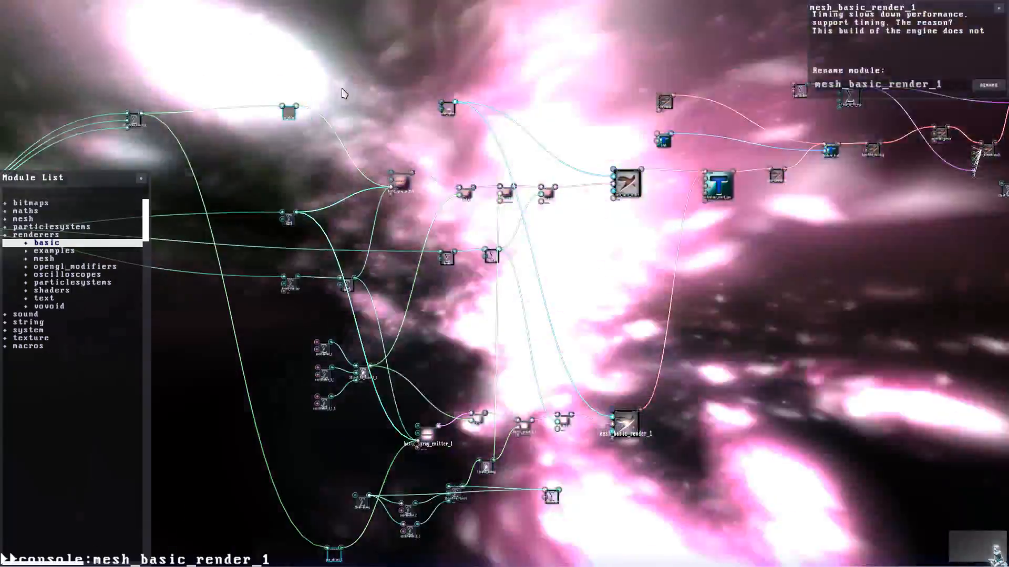
drag(341, 87, 651, 269)
Step: Space out basic_wind_deformer, basic_gravity and size_noise along the upper particle chain
key(Up)
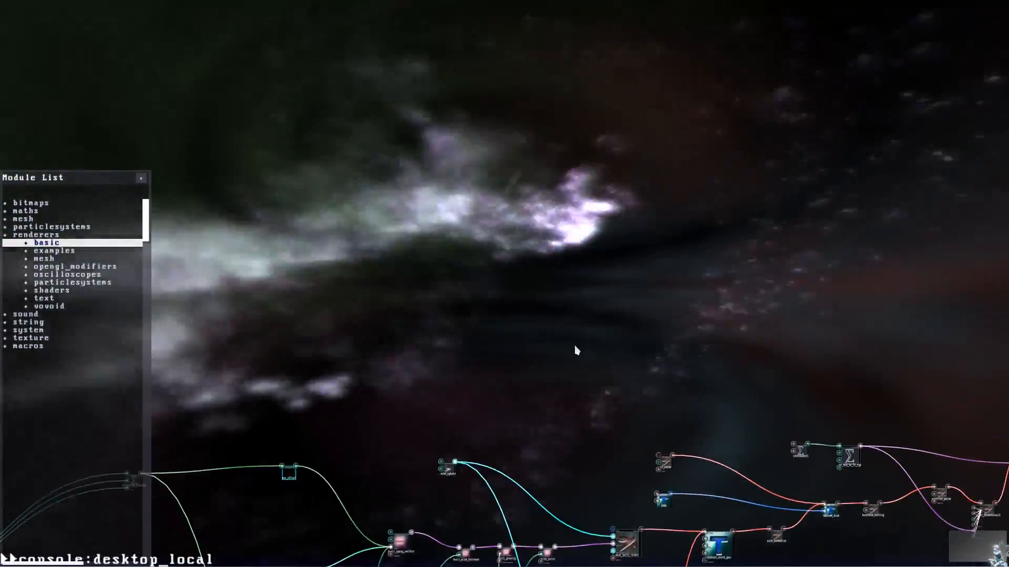
scroll(572, 436, up, 3)
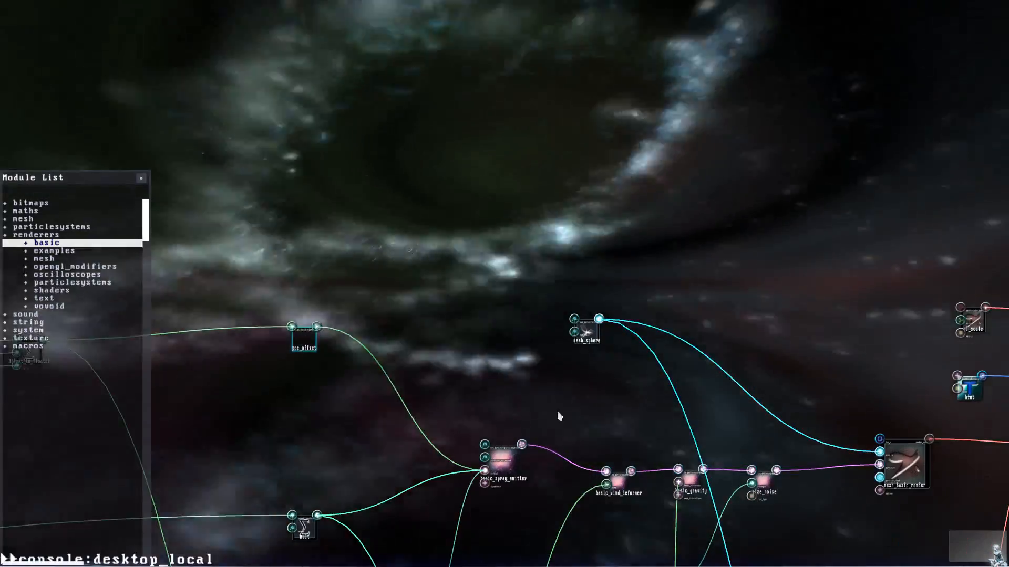
scroll(694, 461, up, 5)
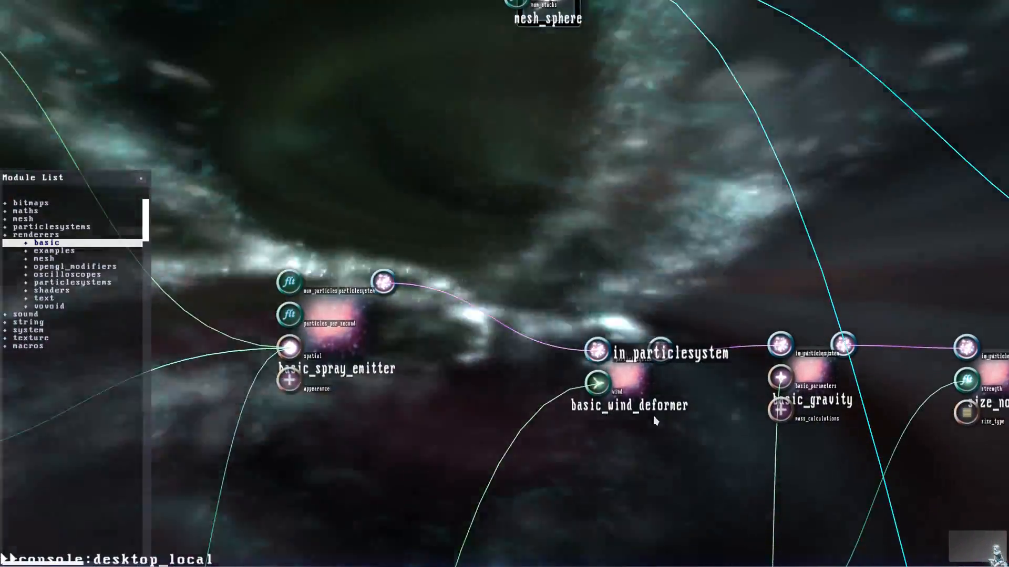
click(627, 389)
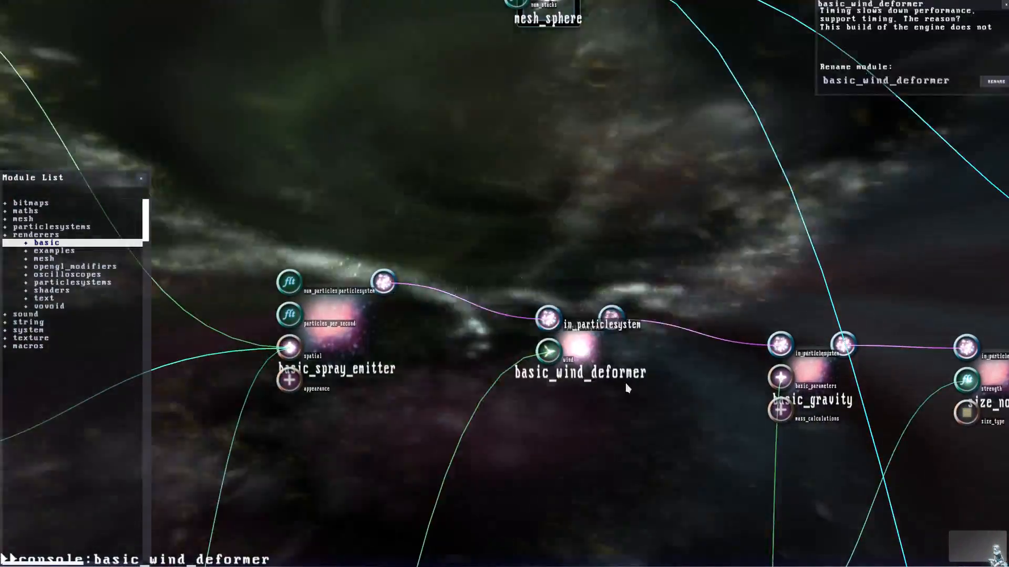
click(820, 400)
key(Right)
click(847, 323)
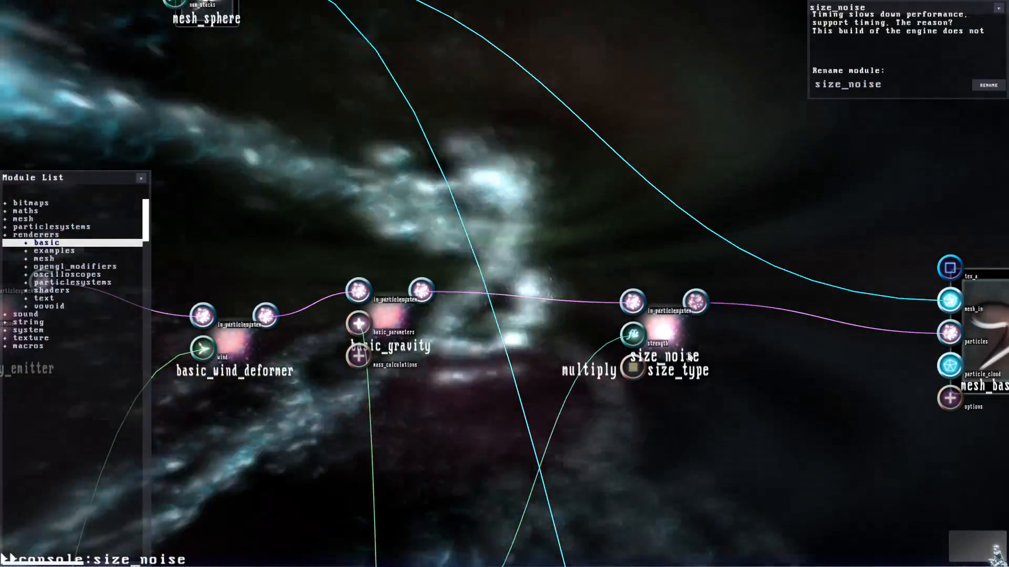
scroll(674, 372, down, 3)
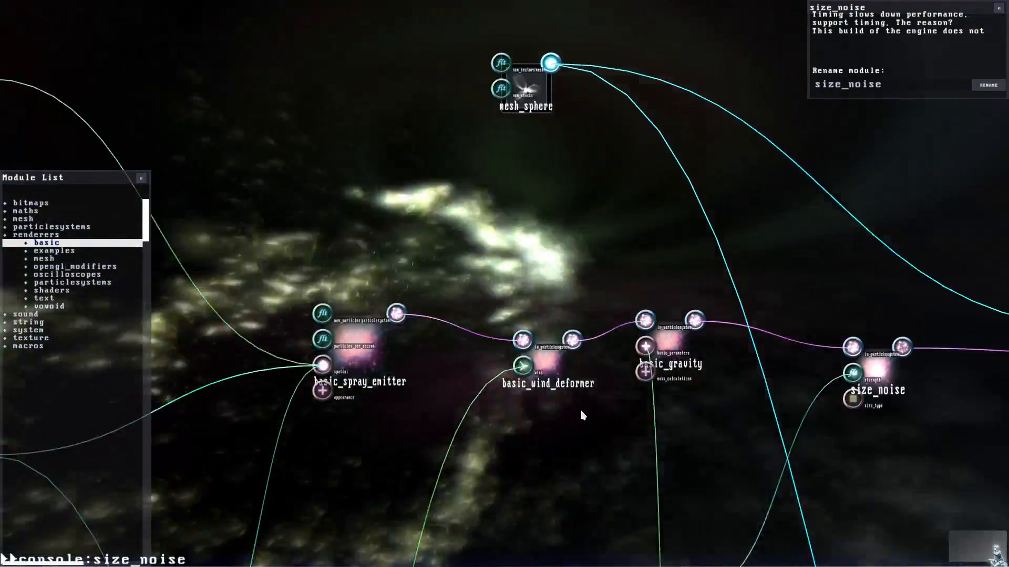
Step: Move mesh_sphere closer to the upper particle chain and shift basic_spray_emitter slightly
click(581, 410)
scroll(504, 277, up, 2)
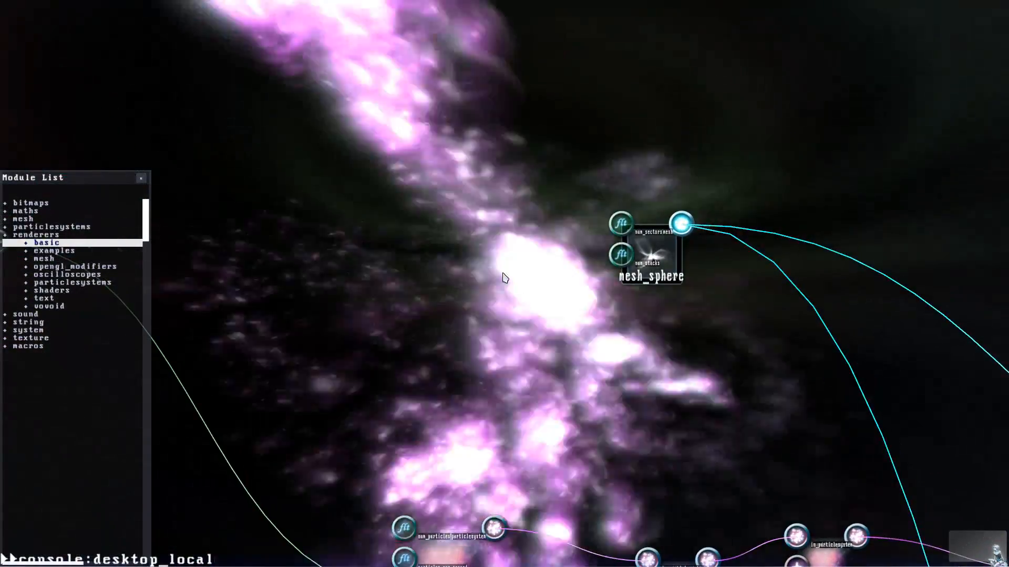
drag(657, 277, 705, 340)
click(548, 377)
key(d)
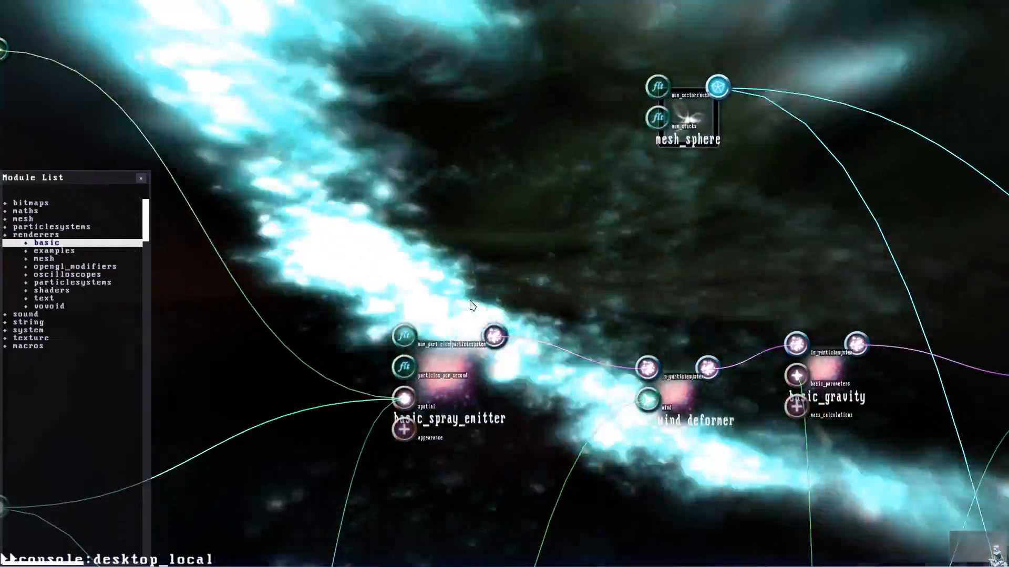
drag(440, 387, 445, 423)
key(e)
key(d)
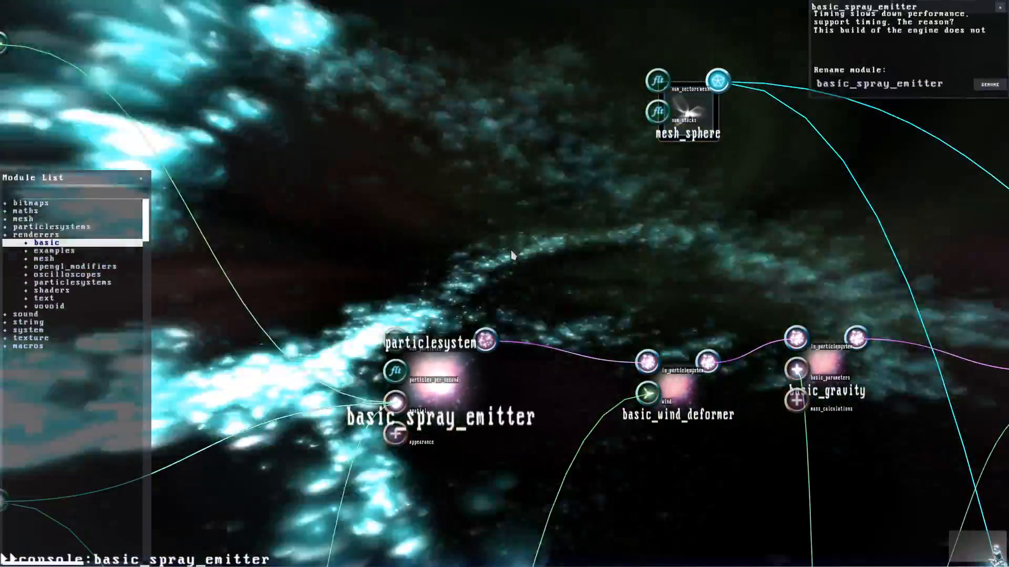
Step: Raise basic_wind_deformer level with basic_gravity in the upper particle chain and nudge mesh_sphere above it
click(530, 254)
key(f)
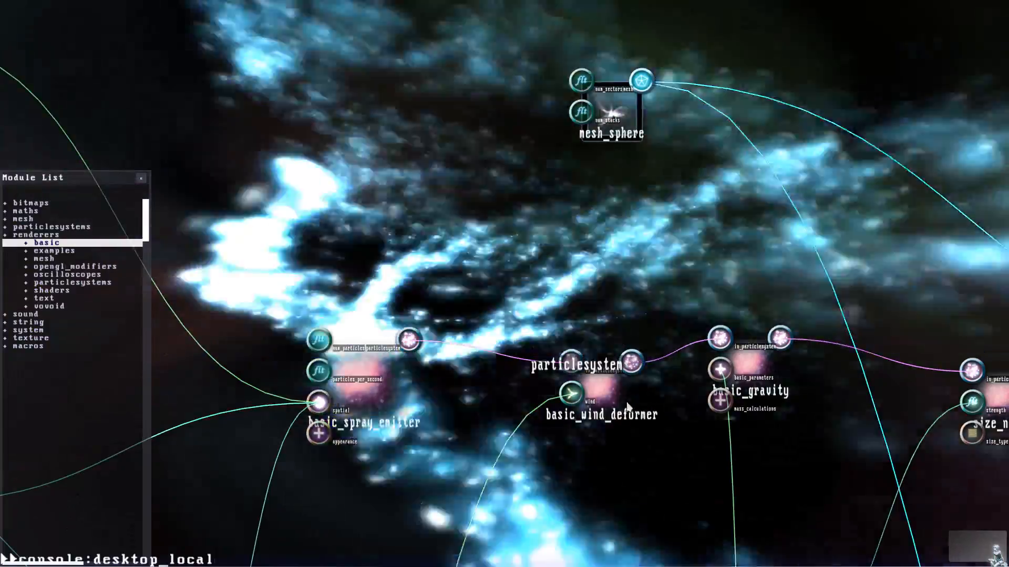
drag(614, 394, 612, 370)
click(608, 304)
key(e)
click(610, 210)
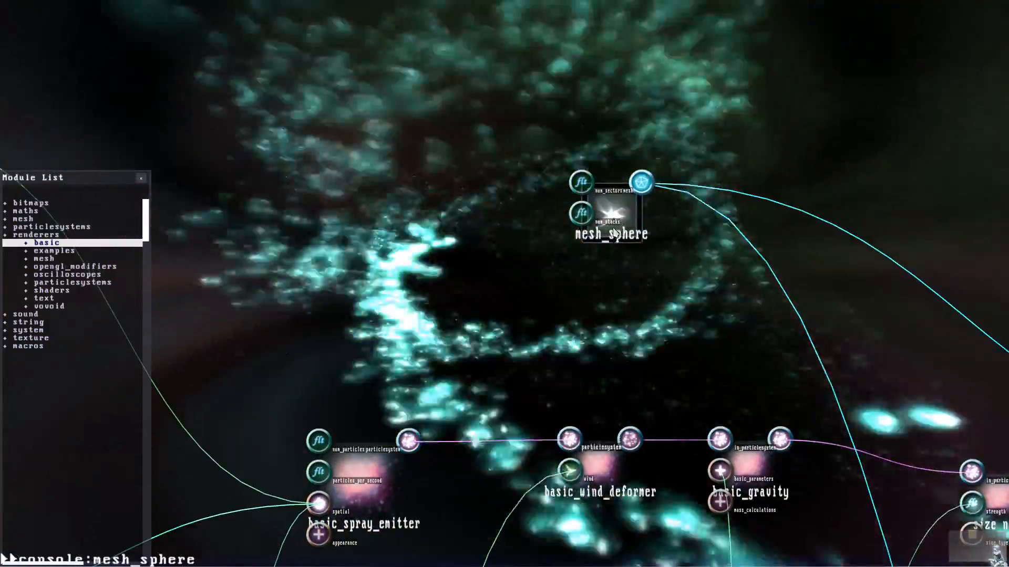
click(607, 307)
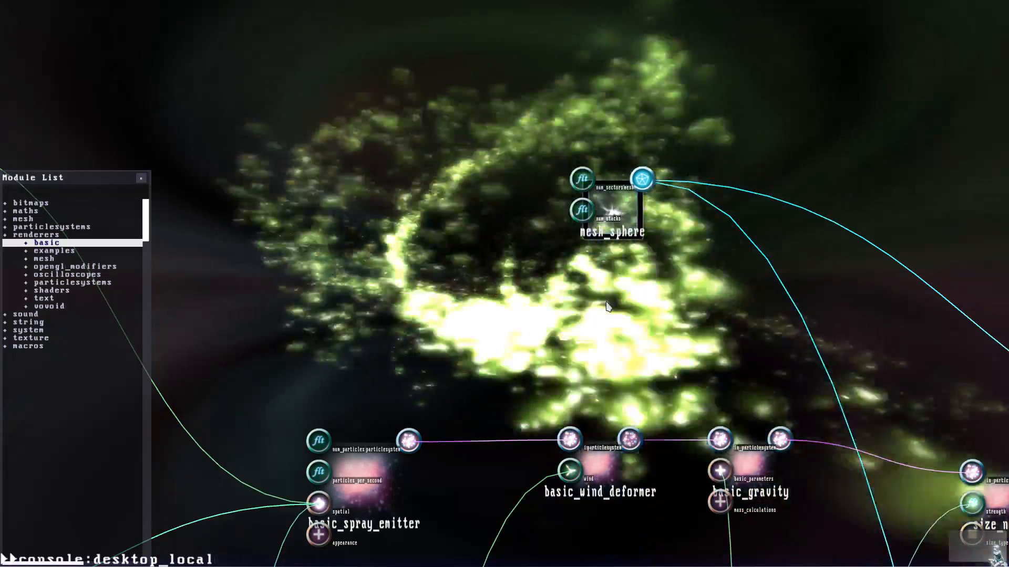
Step: Move basic_spray_emitter slightly closer to basic_wind_deformer and expand its spatial parameter group
key(s)
key(d)
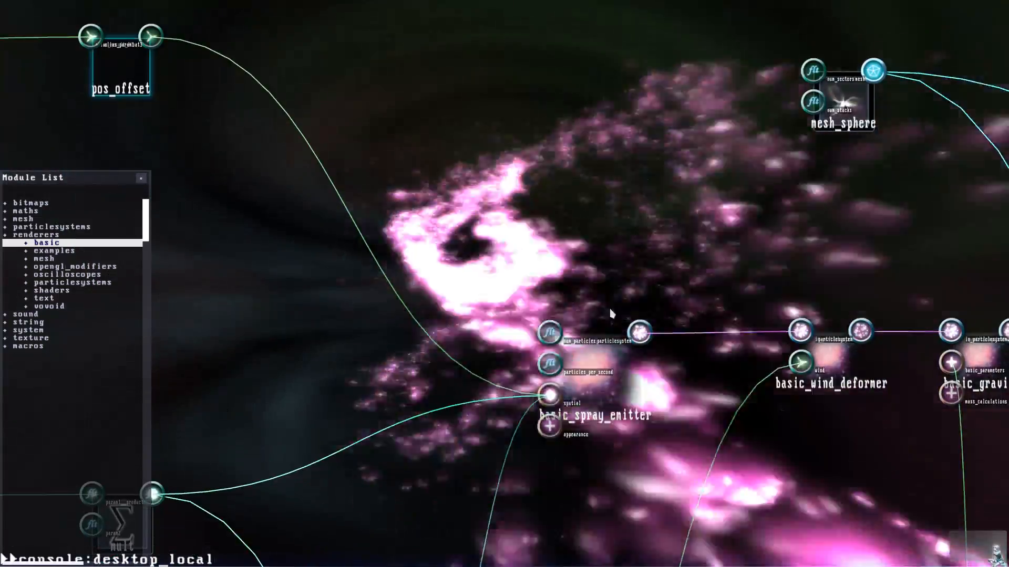
drag(603, 388, 633, 340)
double_click(576, 364)
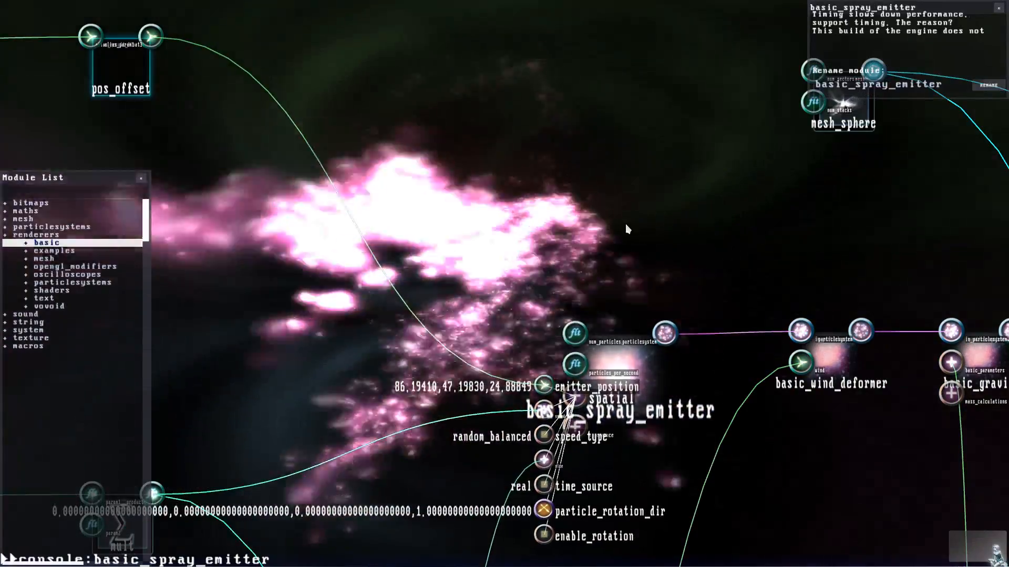
click(625, 224)
Step: Examine the particle inputs of both spray emitters and the overall layout of the two particle chains
key(s)
key(e)
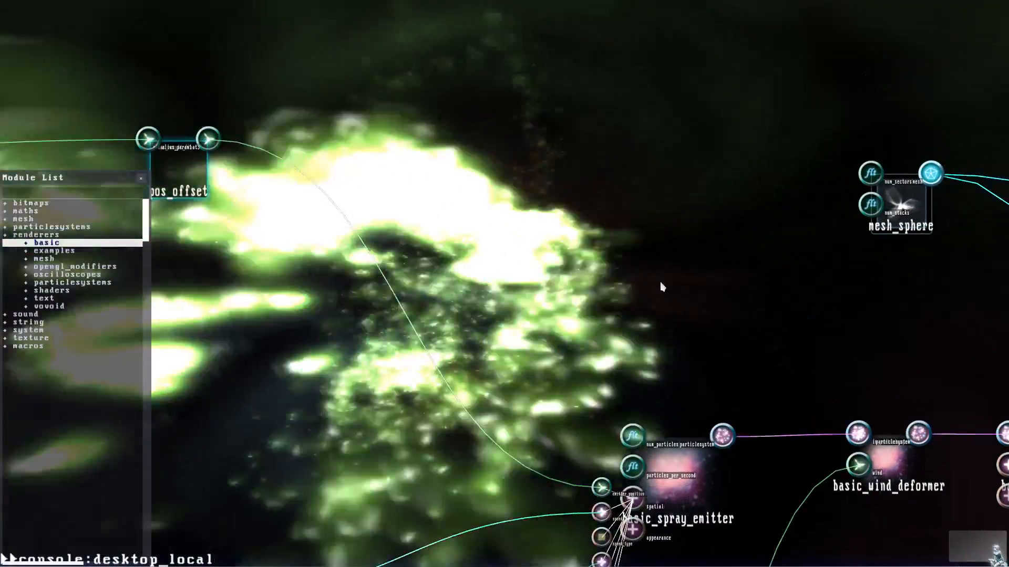
key(s)
key(d)
key(w)
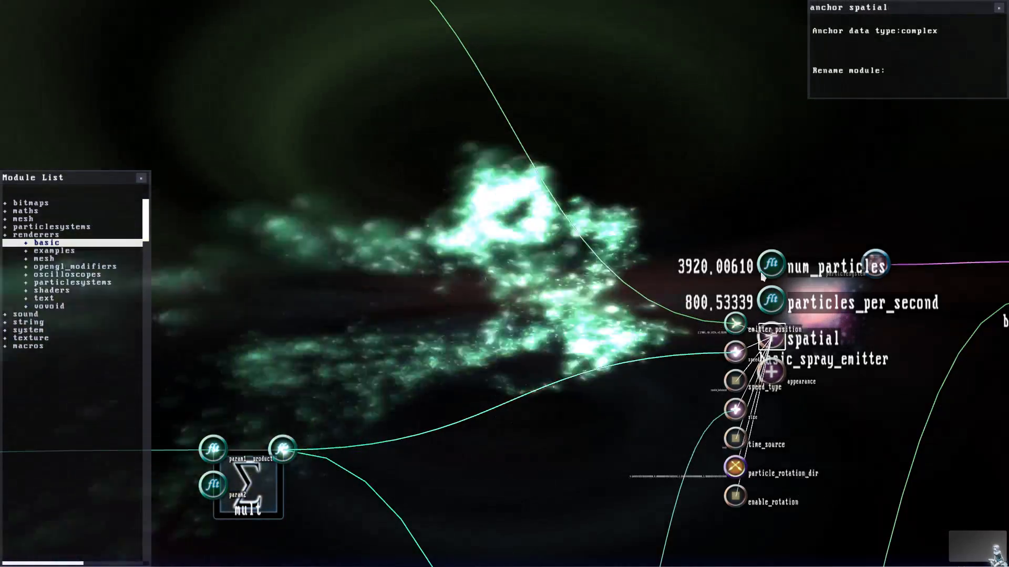
key(r)
key(d)
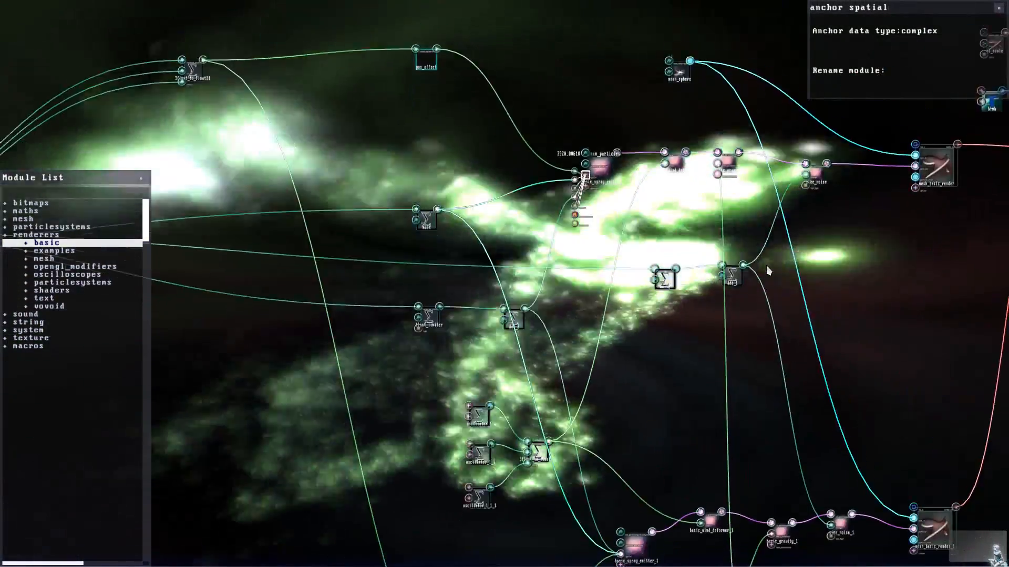
key(w)
key(f)
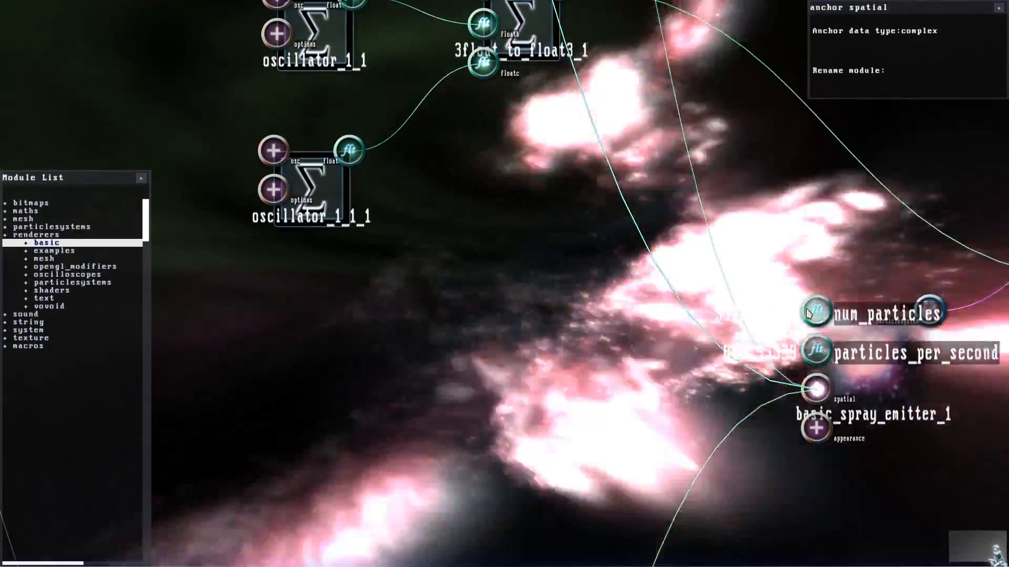
key(f)
key(r)
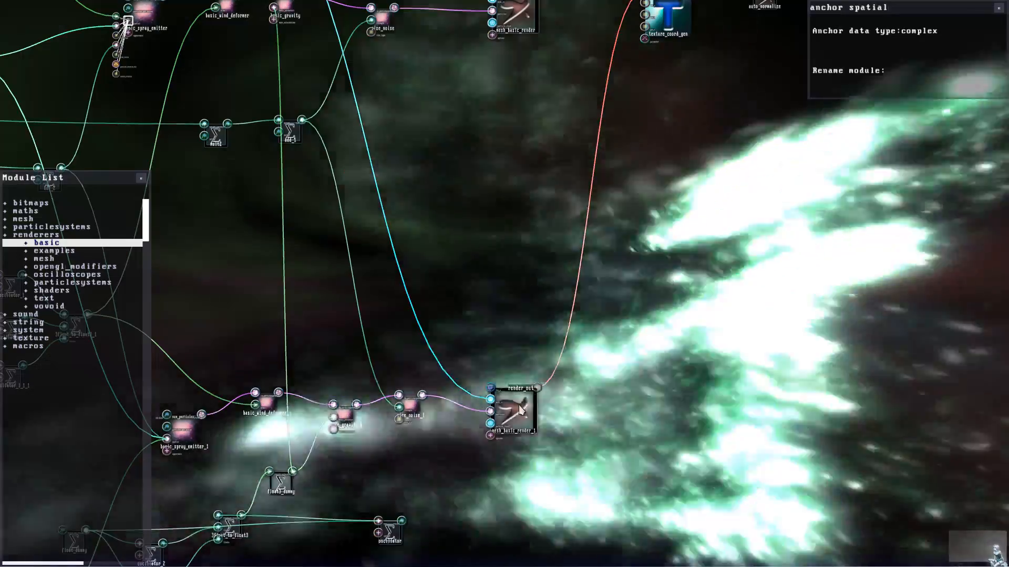
Step: Move mesh_basic_render_1 farther from size_noise_1 at the end of the lower particle chain
click(568, 343)
key(d)
drag(606, 306, 602, 404)
key(Escape)
click(603, 408)
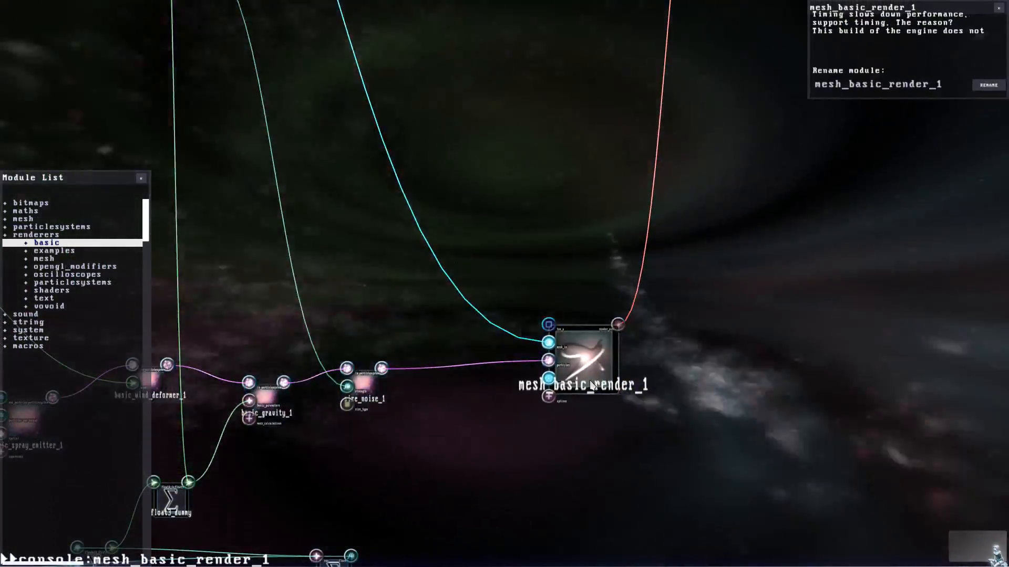
key(r)
key(Escape)
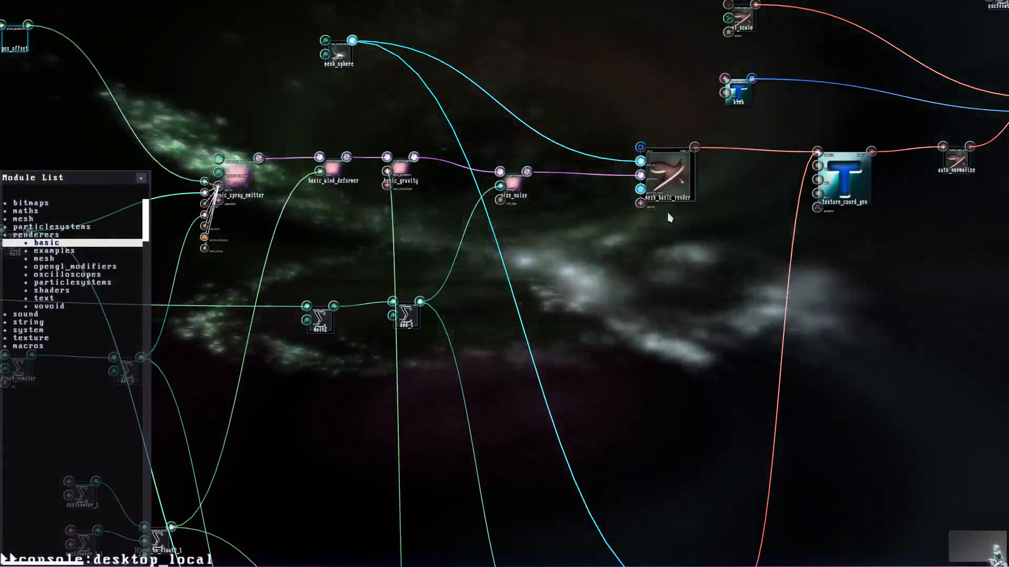
Step: Shift mesh_basic_render slightly toward texture_coord_gen and place size_noise lower than the rest of the upper chain
drag(667, 199, 677, 204)
key(Escape)
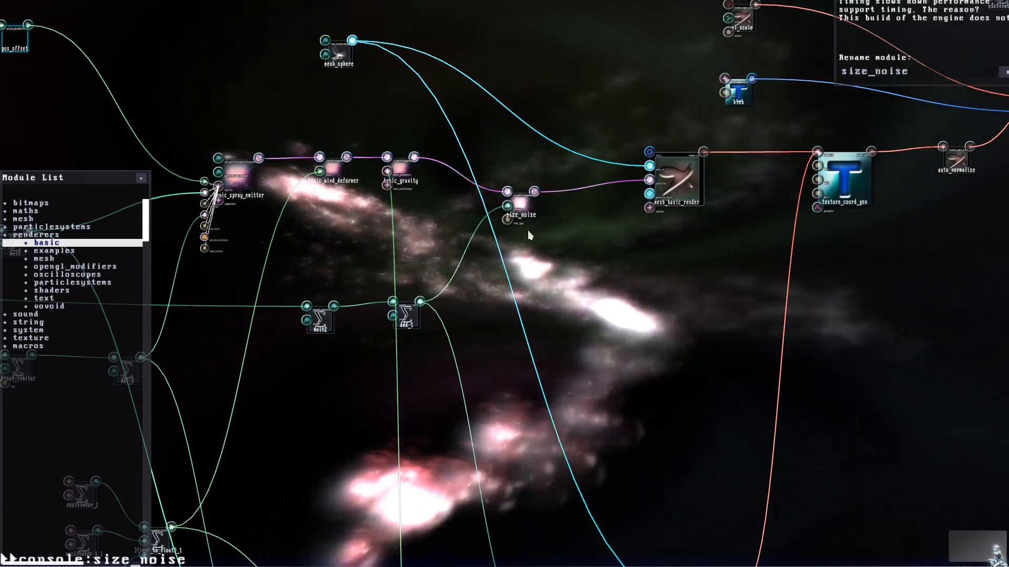
click(554, 272)
Step: Lower basic_gravity, basic_wind_deformer and basic_spray_emitter along the upper particle chain, and nudge mesh_sphere above them
key(e)
key(s)
key(w)
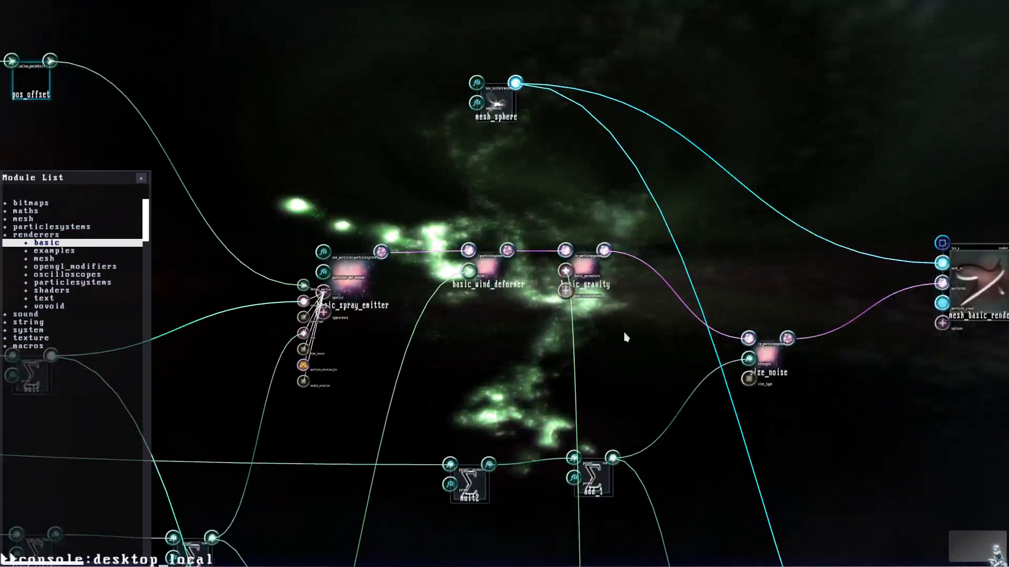
drag(602, 262, 649, 303)
drag(492, 267, 500, 310)
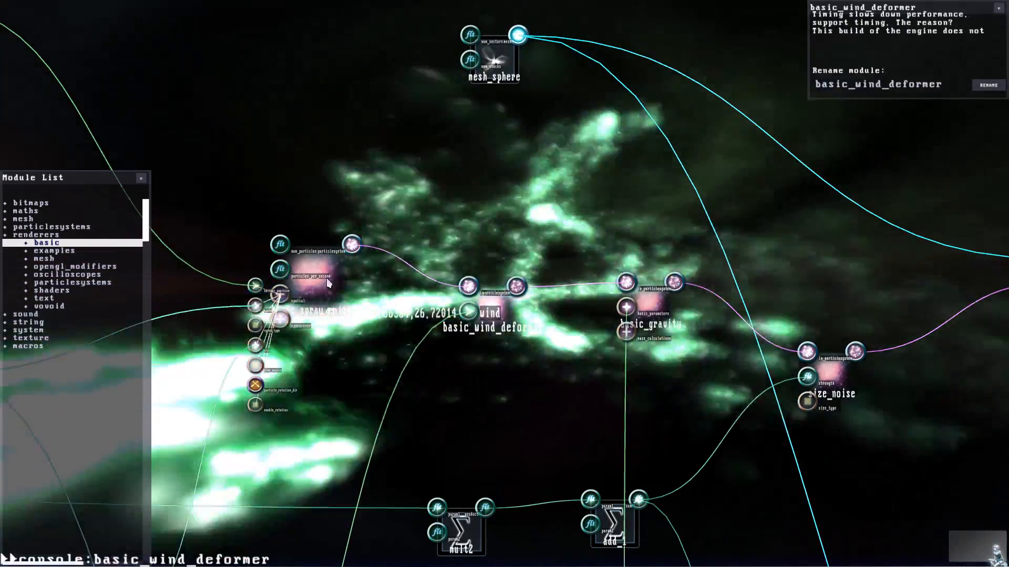
drag(327, 283, 312, 314)
click(448, 216)
key(e)
drag(495, 253, 497, 247)
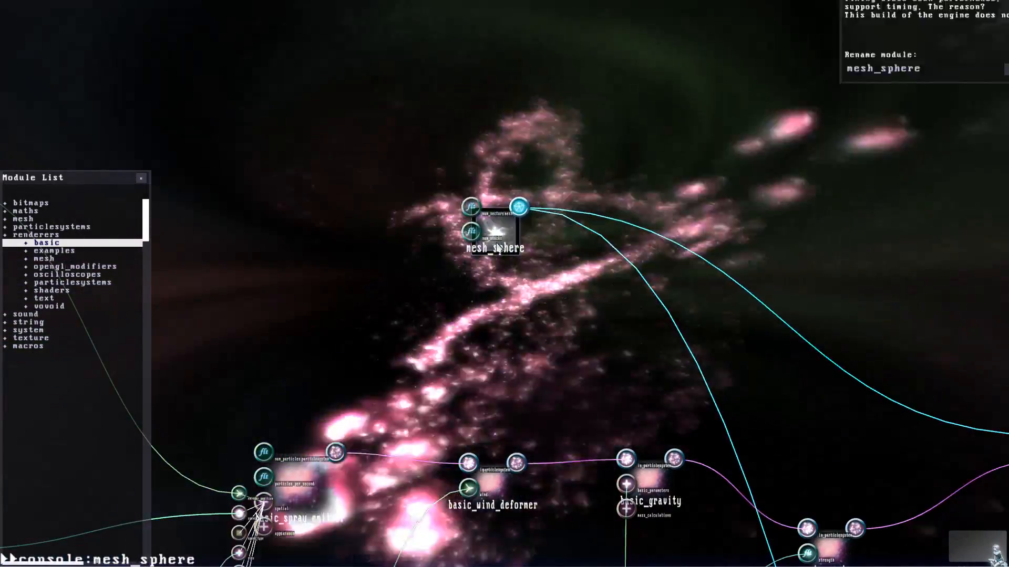
Step: Nudge basic_spray_emitter level with basic_wind_deformer and move pos_offset down, closer to the emitter it feeds
click(400, 311)
key(s)
key(d)
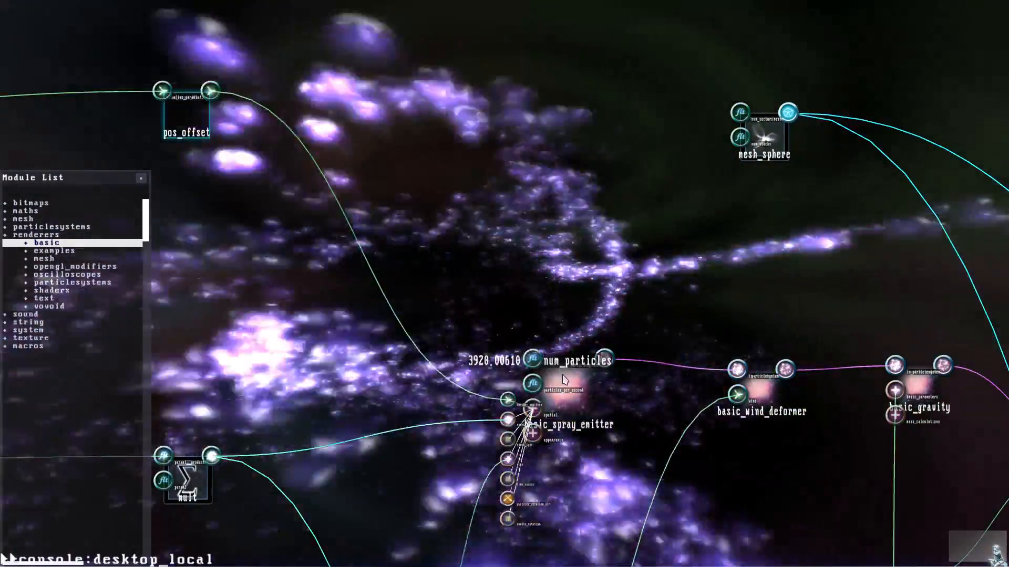
click(564, 380)
key(s)
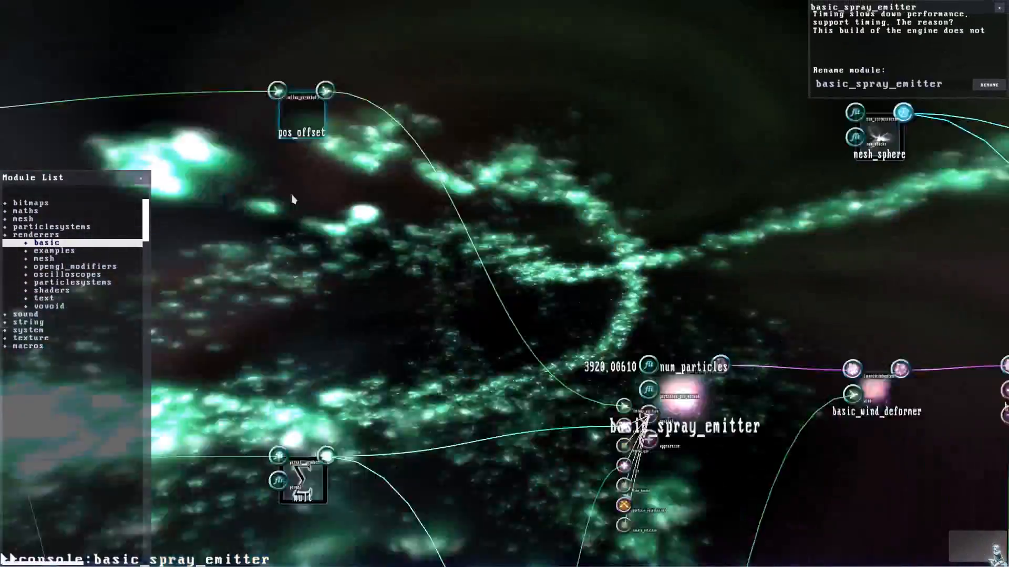
drag(412, 132, 355, 303)
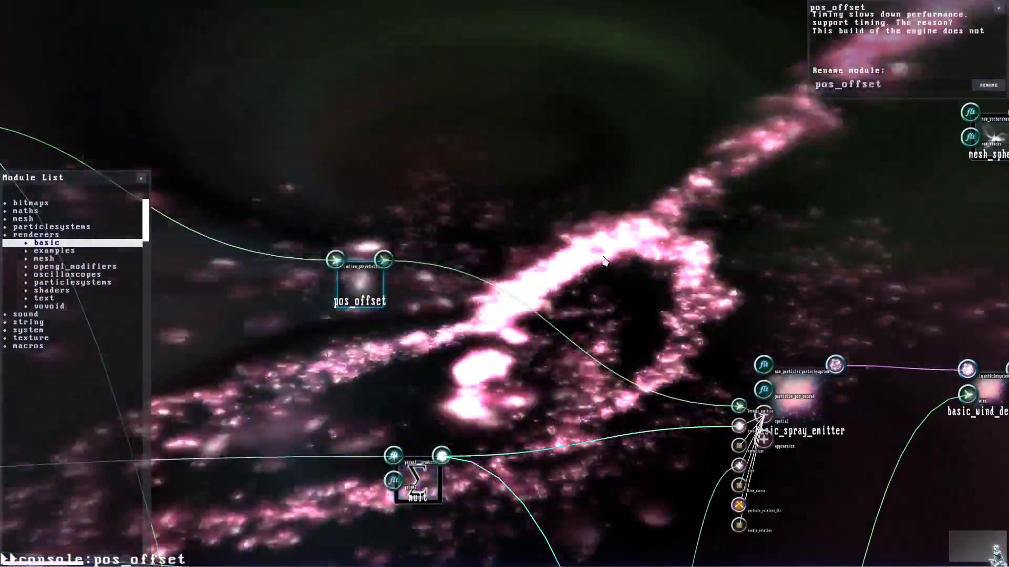
click(603, 266)
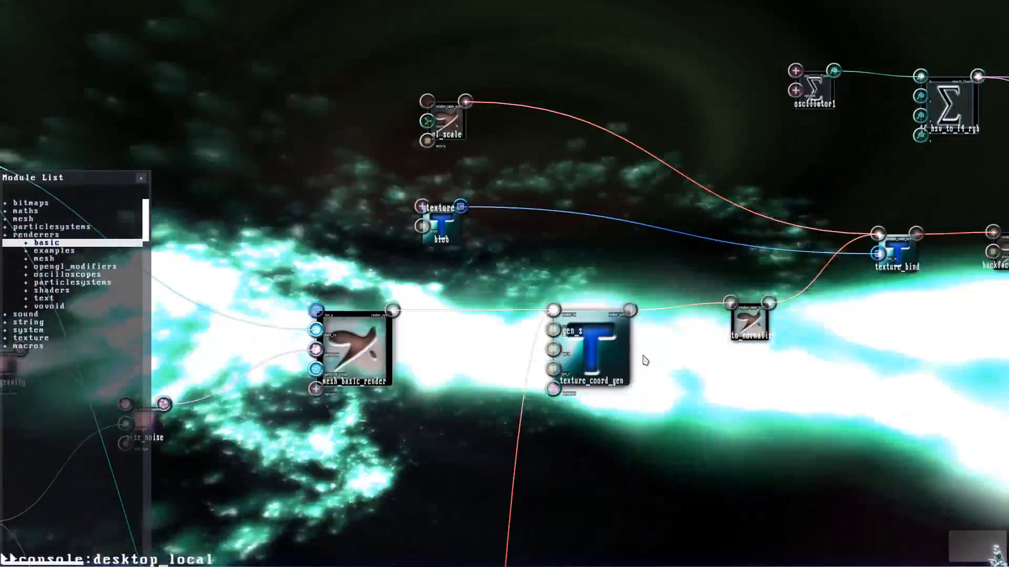
Step: Move texture_coord_gen and auto_normalize down together, bringing texture_coord_gen closer to mesh_basic_render
click(651, 362)
click(748, 370)
click(534, 382)
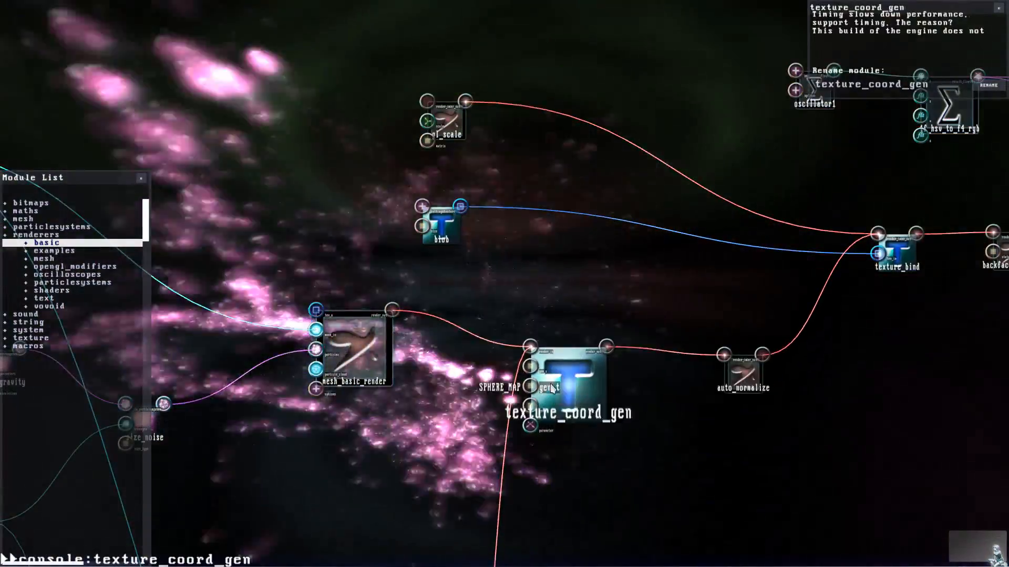
click(434, 306)
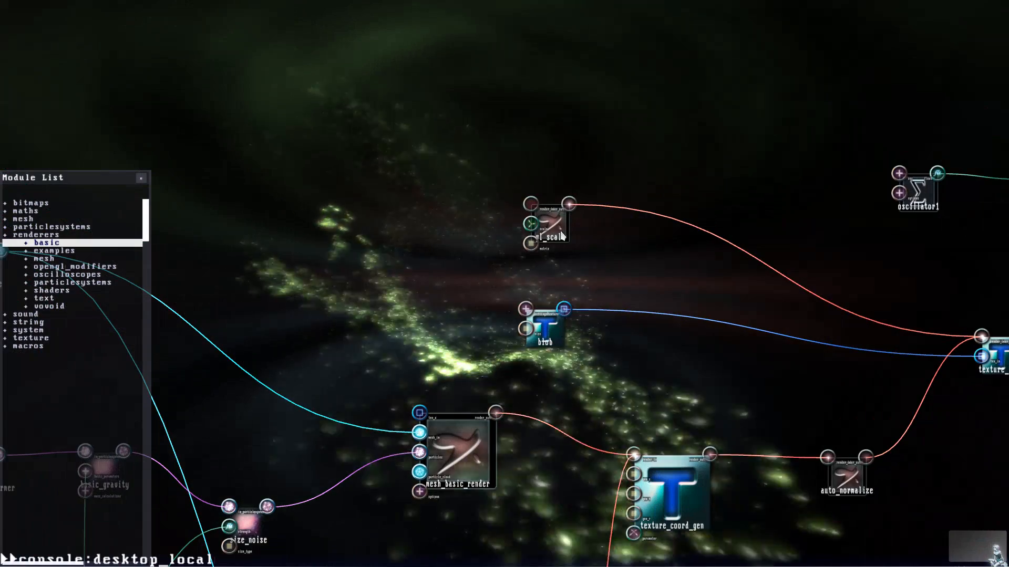
Step: Move gl_scale and blob up, and bring mesh_basic_render down level with size_noise
drag(561, 237, 556, 190)
click(546, 332)
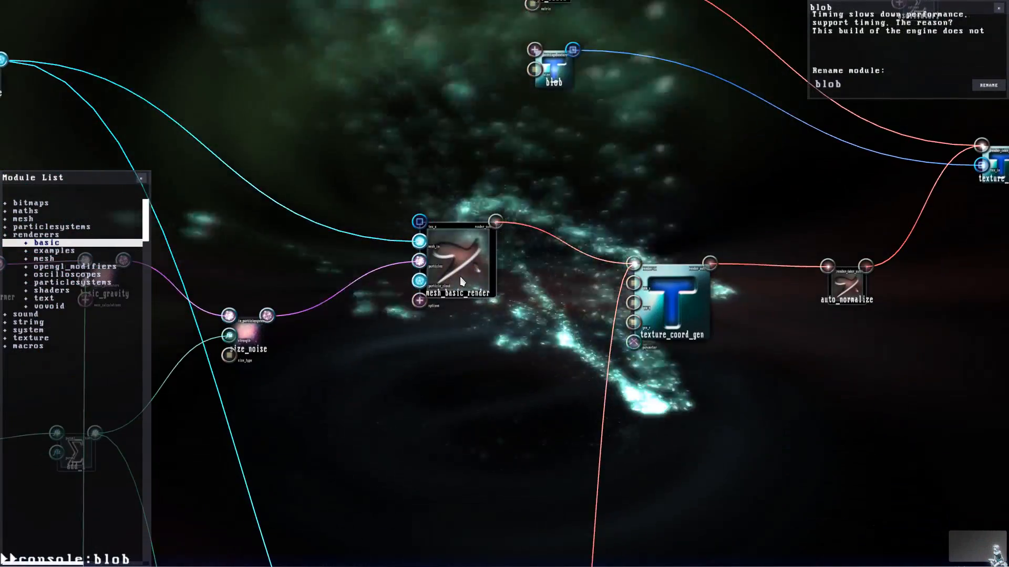
click(459, 276)
click(459, 368)
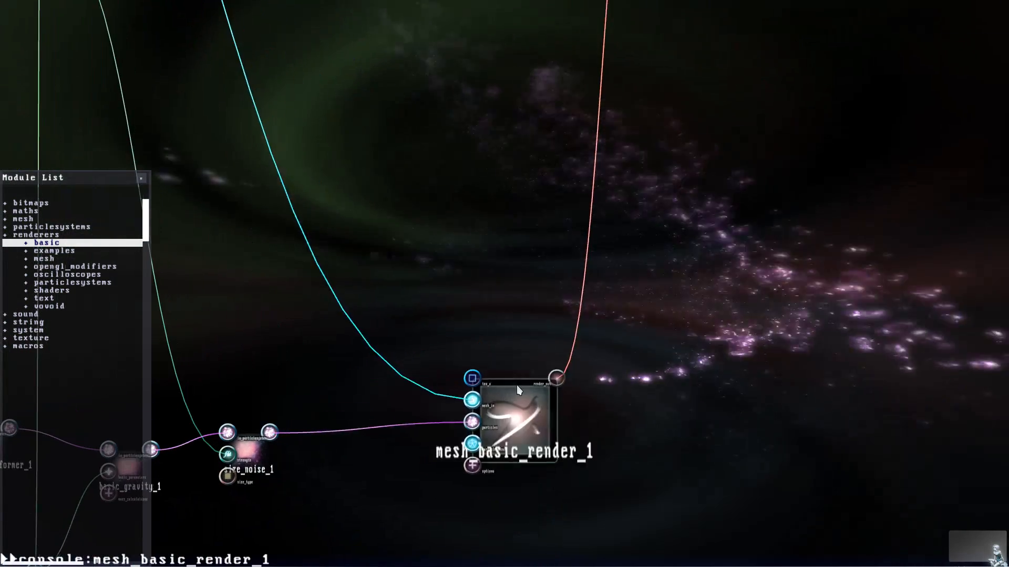
drag(517, 385, 523, 174)
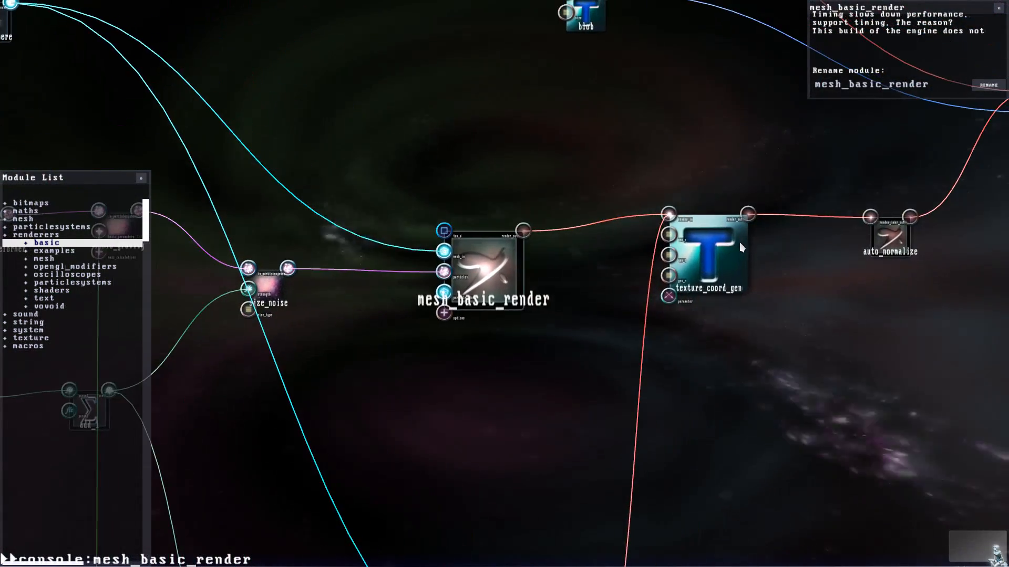
click(495, 269)
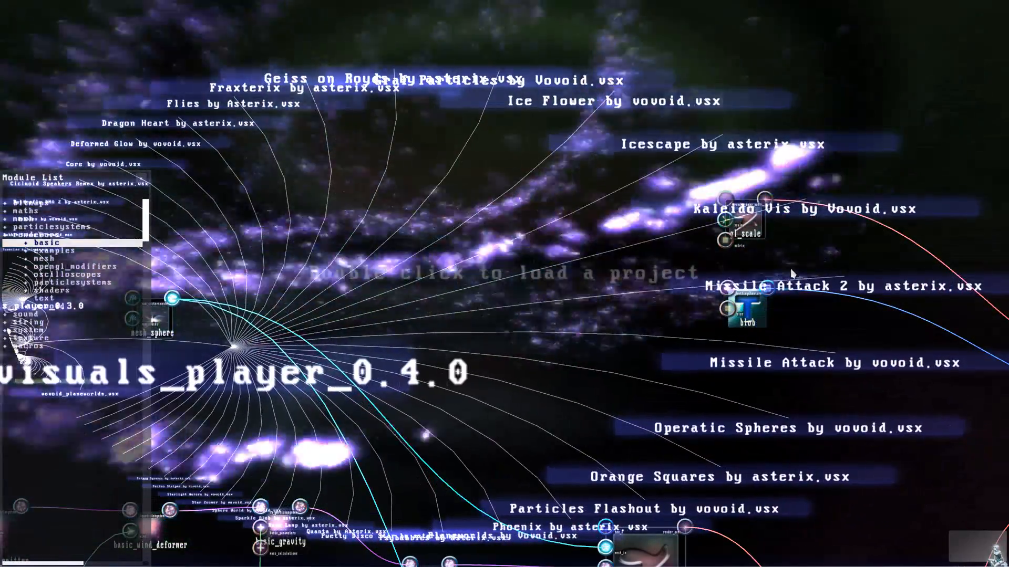
Step: Load the projects Missile Attack 2, Ice Flower and Icescape in turn from the visuals_player_0.4.0 group
double_click(803, 283)
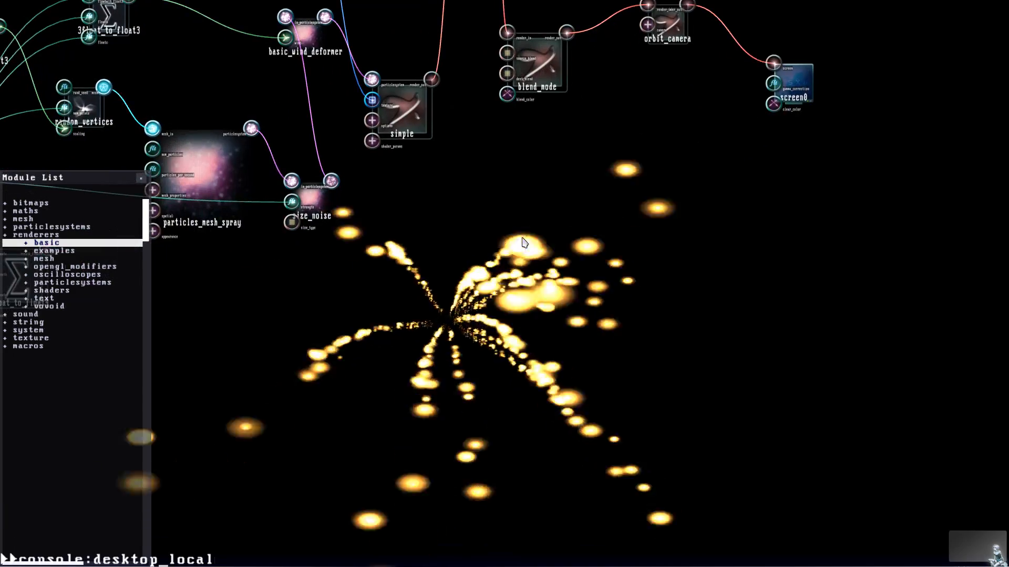
key(ctrl+o)
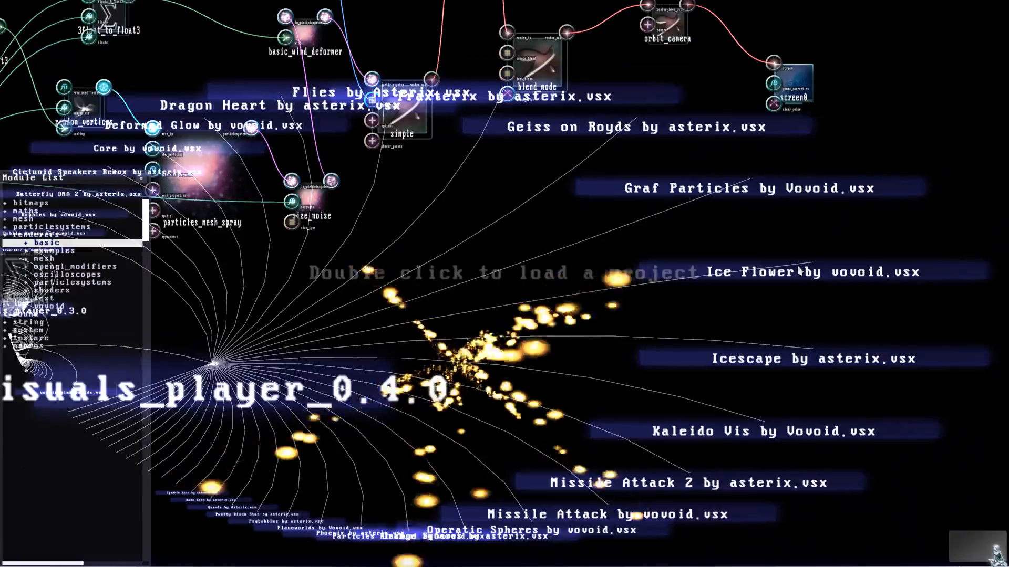
double_click(799, 270)
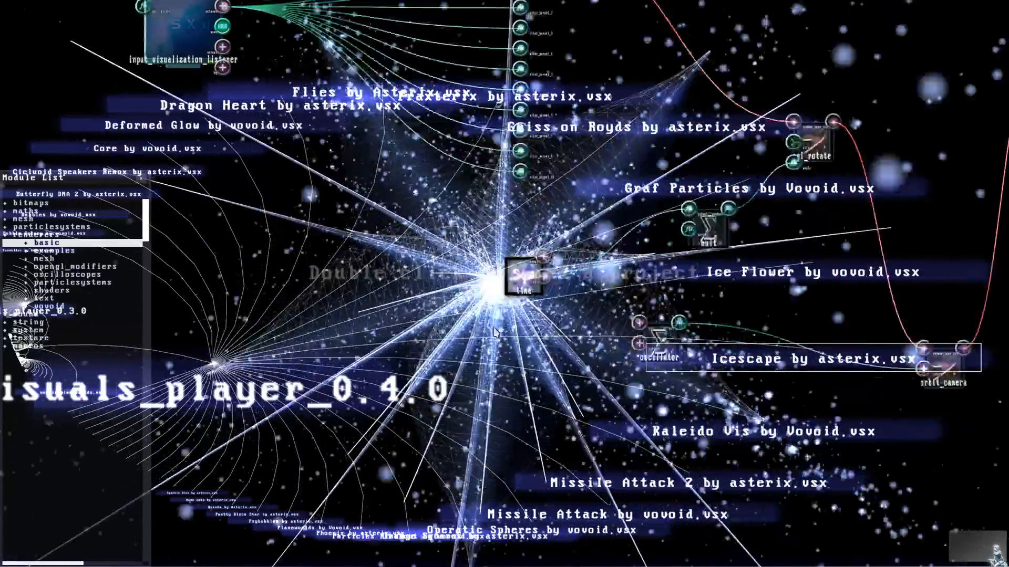
double_click(765, 357)
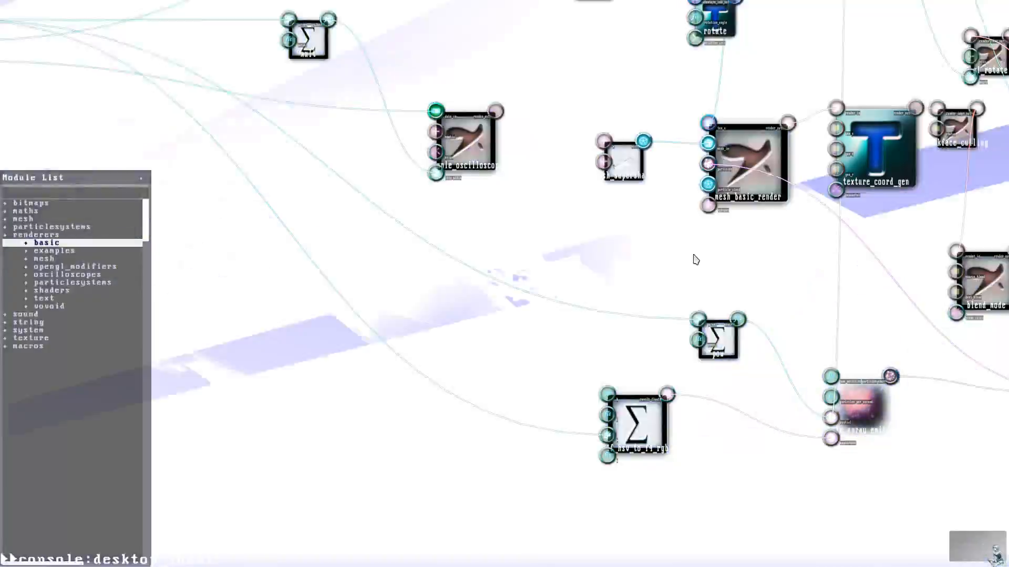
Step: Inspect mesh_basic_render and mesh_supershape in Icescape, and reduce the multiplier of vsx_listener to about 0.42
scroll(694, 258, down, 5)
scroll(734, 387, up, 8)
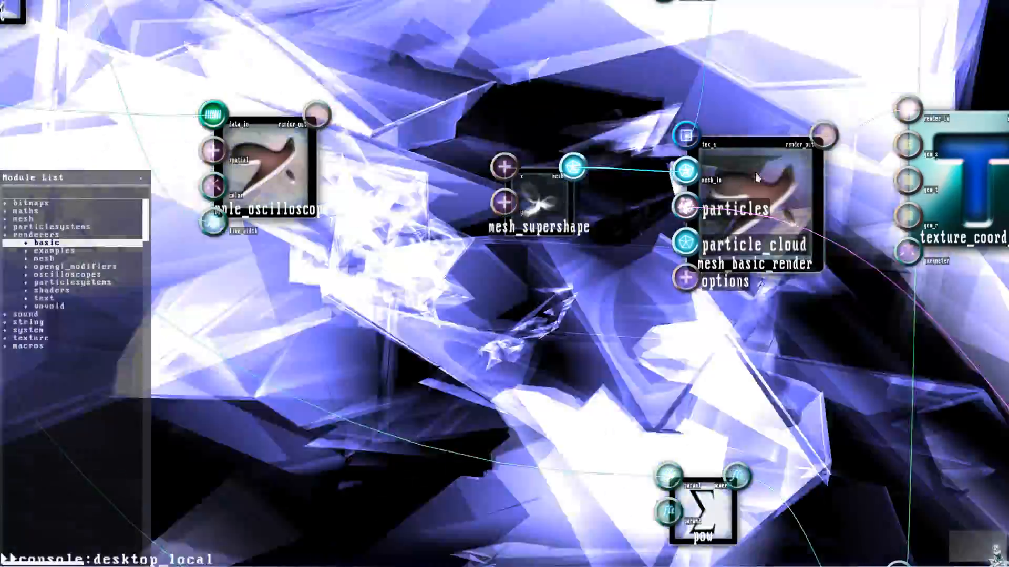
click(756, 178)
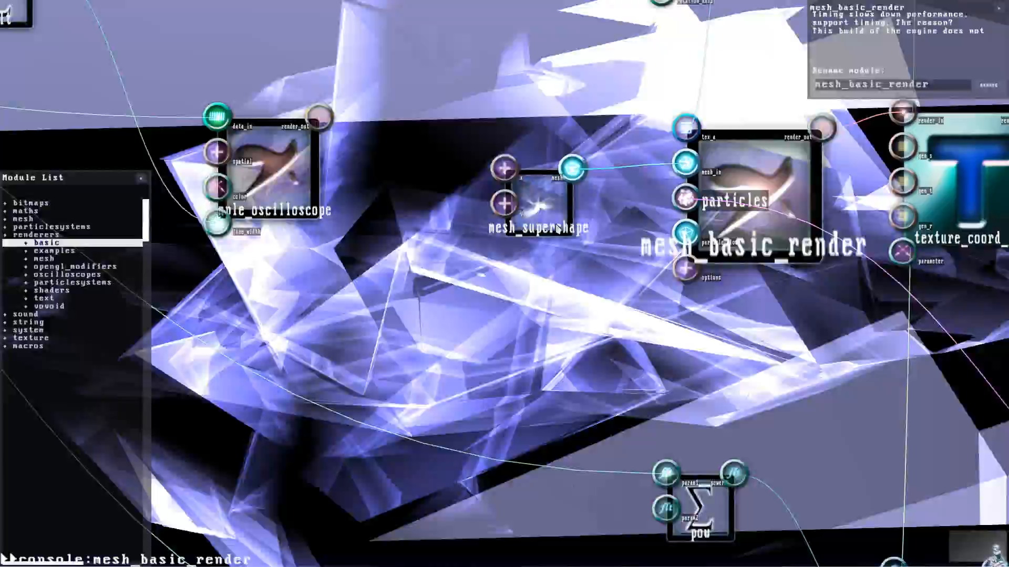
click(557, 228)
scroll(556, 228, down, 5)
scroll(546, 239, up, 6)
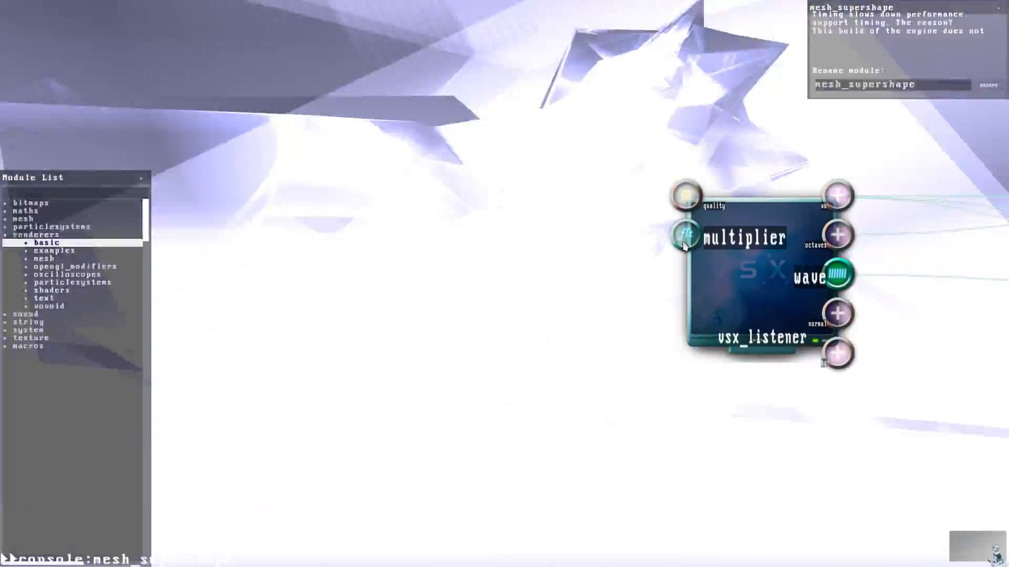
double_click(685, 235)
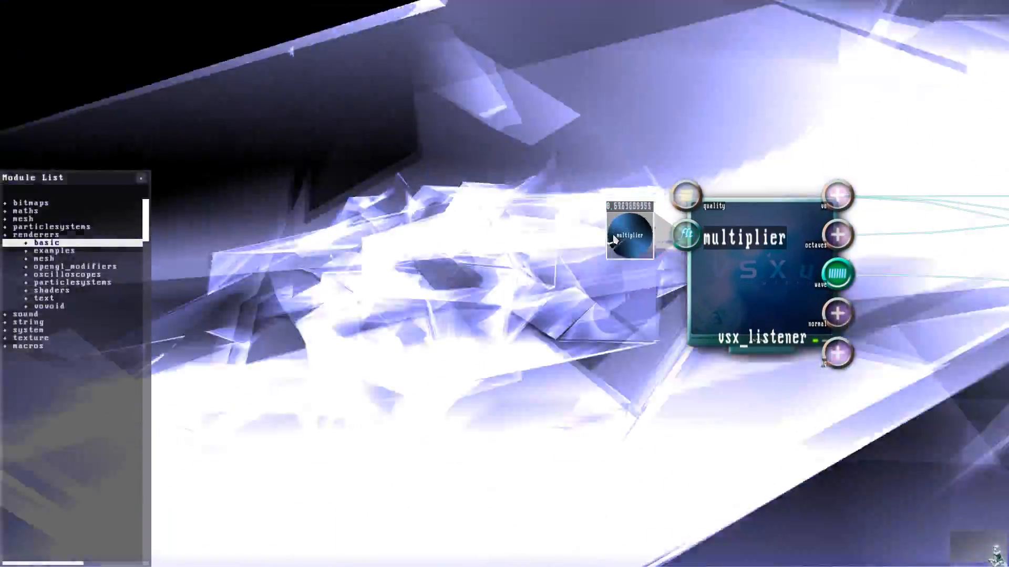
scroll(614, 238, down, 2)
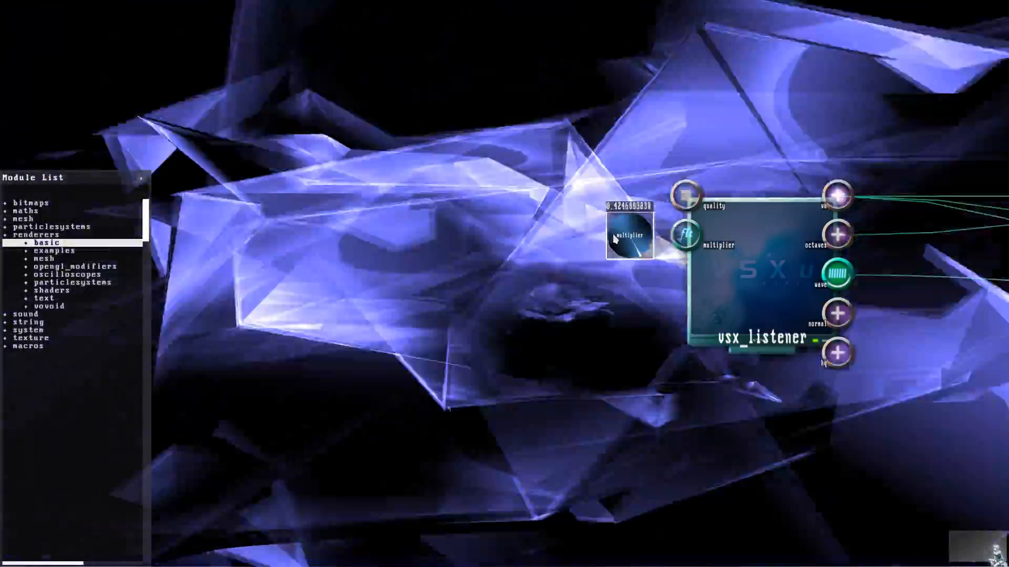
Step: Close the multiplier control of vsx_listener and load the Butterfly DNA 2 project from the visuals_player_0.4.0 group
key(s)
click(607, 225)
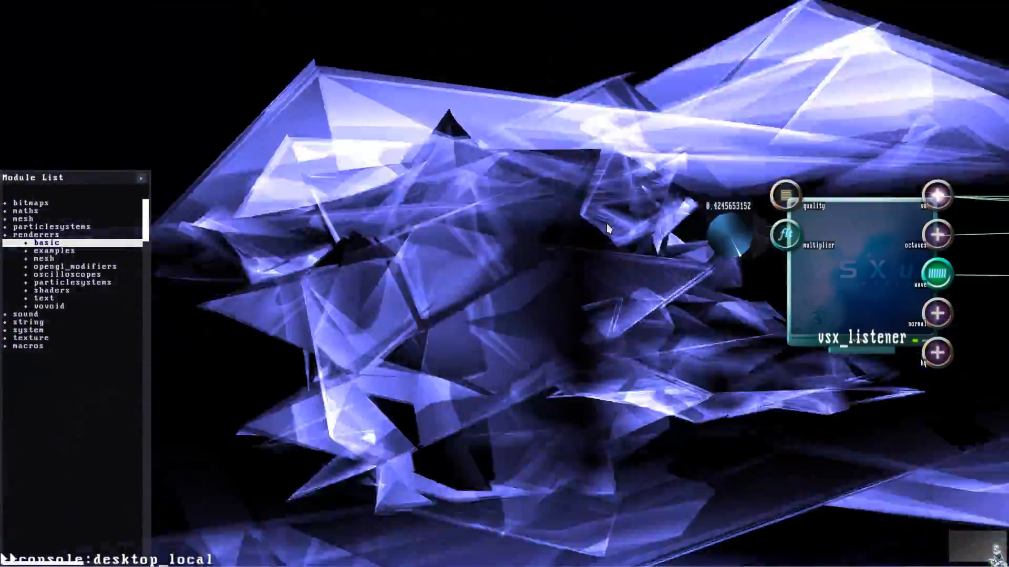
click(677, 239)
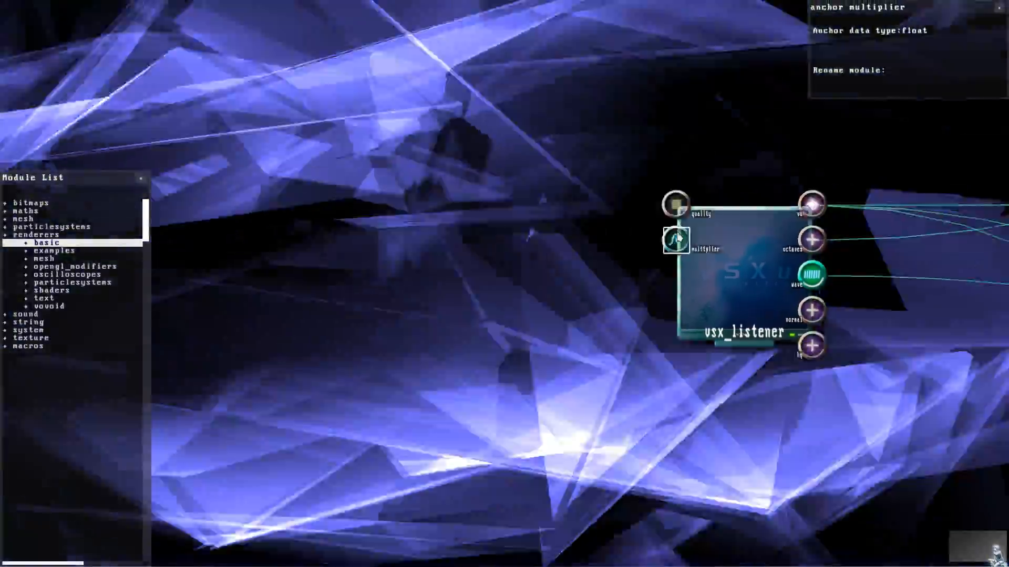
key(w)
key(f)
key(ctrl+o)
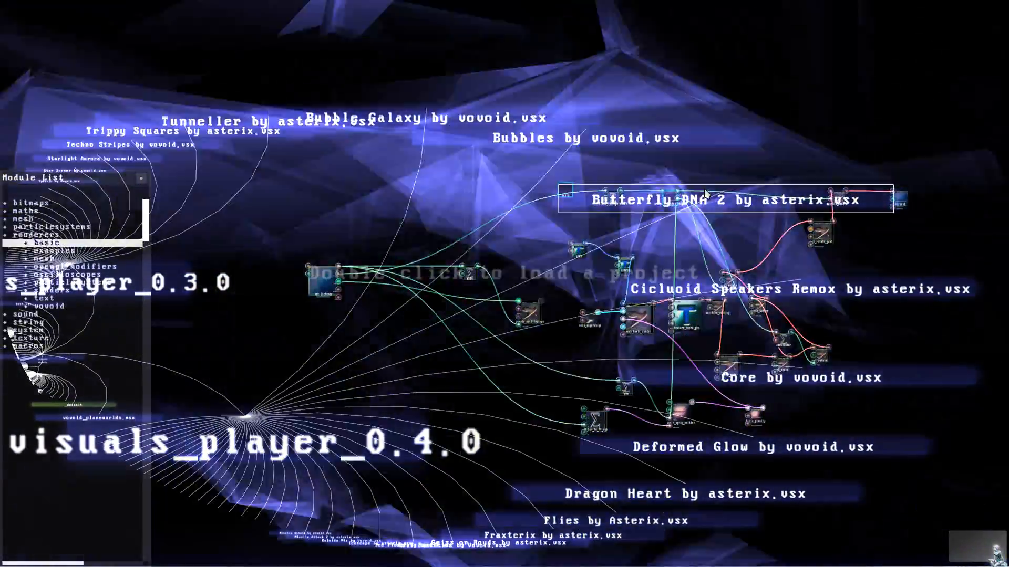
double_click(705, 195)
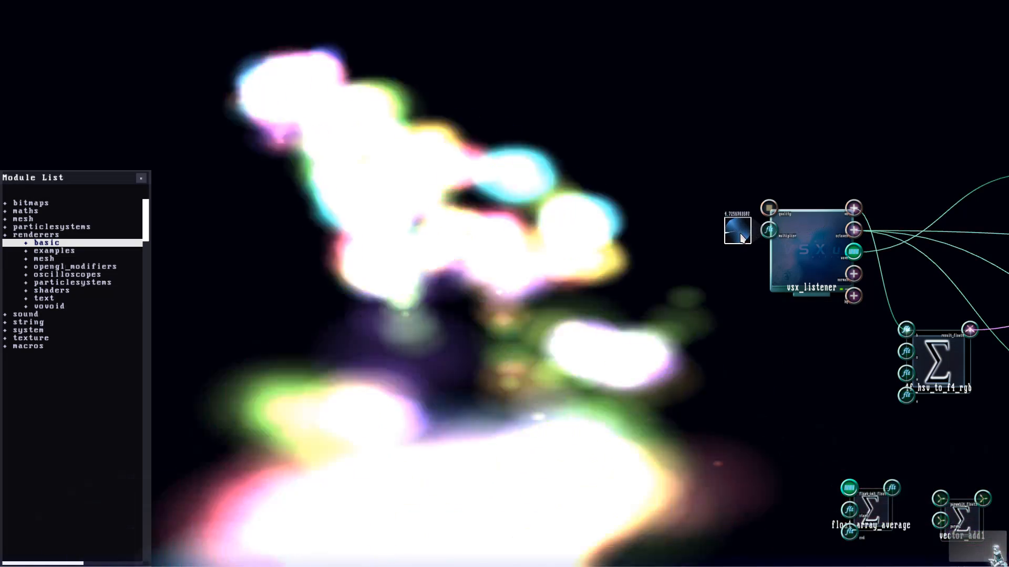
Step: Adjust the multiplier of vsx_listener in Butterfly DNA 2 to about 4.1
double_click(789, 260)
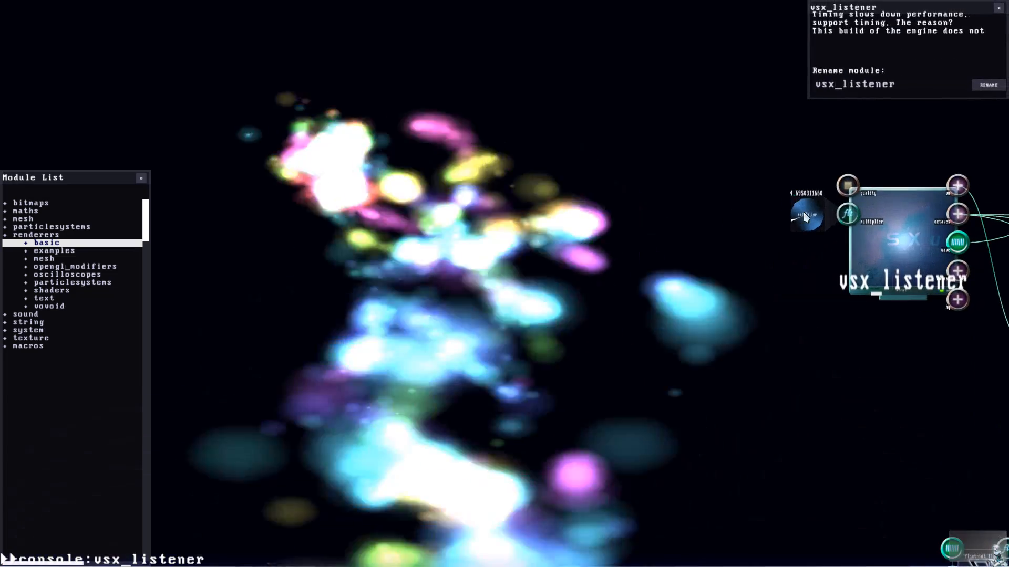
click(804, 215)
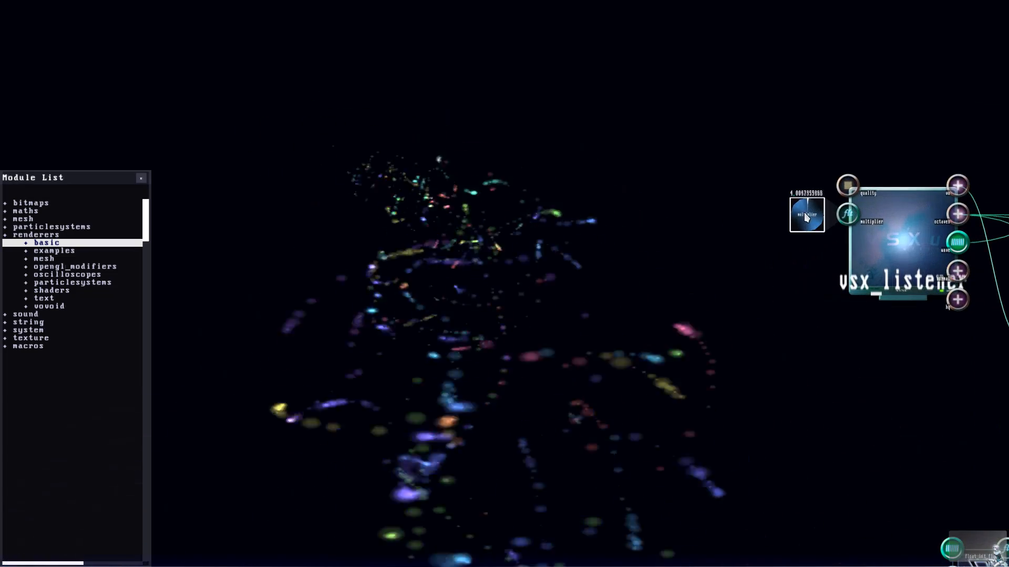
drag(804, 212, 803, 246)
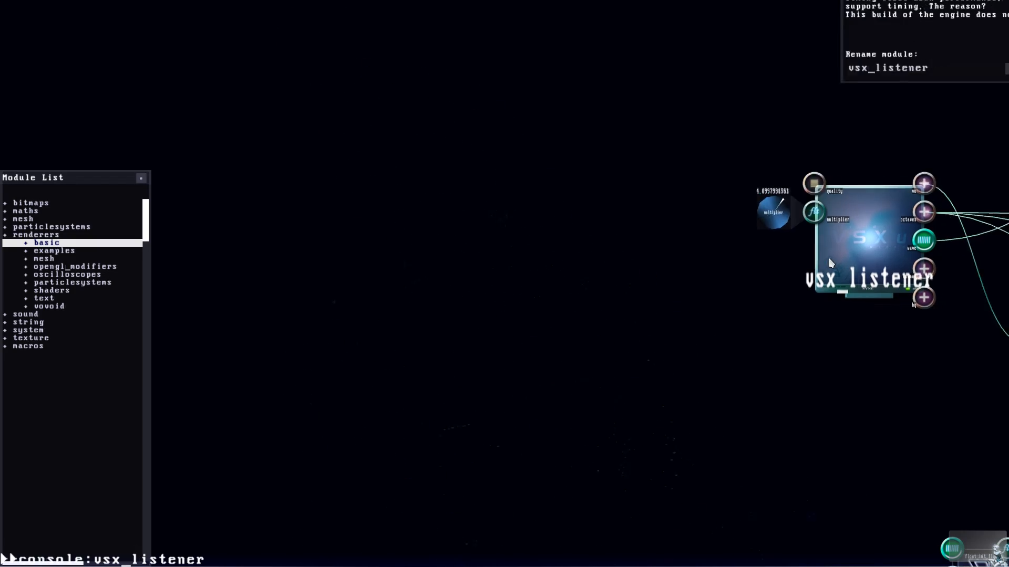
Step: Shift size_noise and basic_gravity up and left, put basic_wind_deformer just before basic_gravity, and place simple above basic_gravity
scroll(681, 322, up, 2)
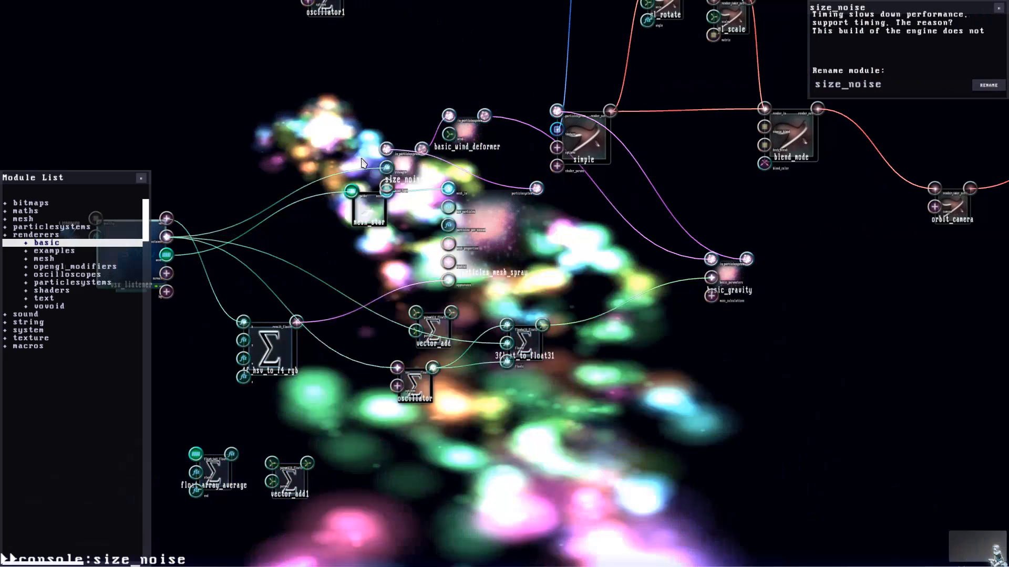
drag(363, 163, 358, 158)
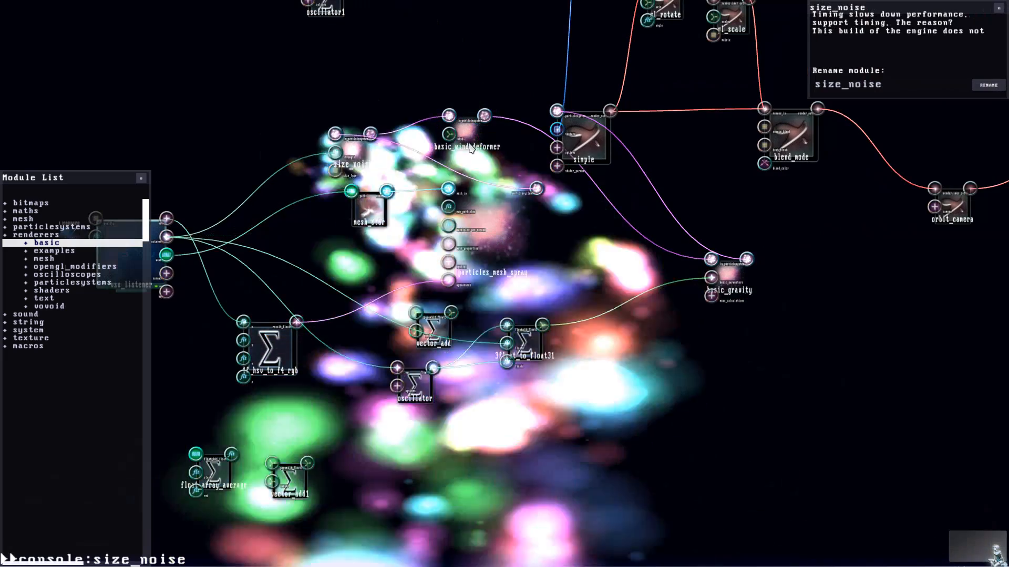
drag(467, 131, 629, 251)
drag(791, 338, 693, 233)
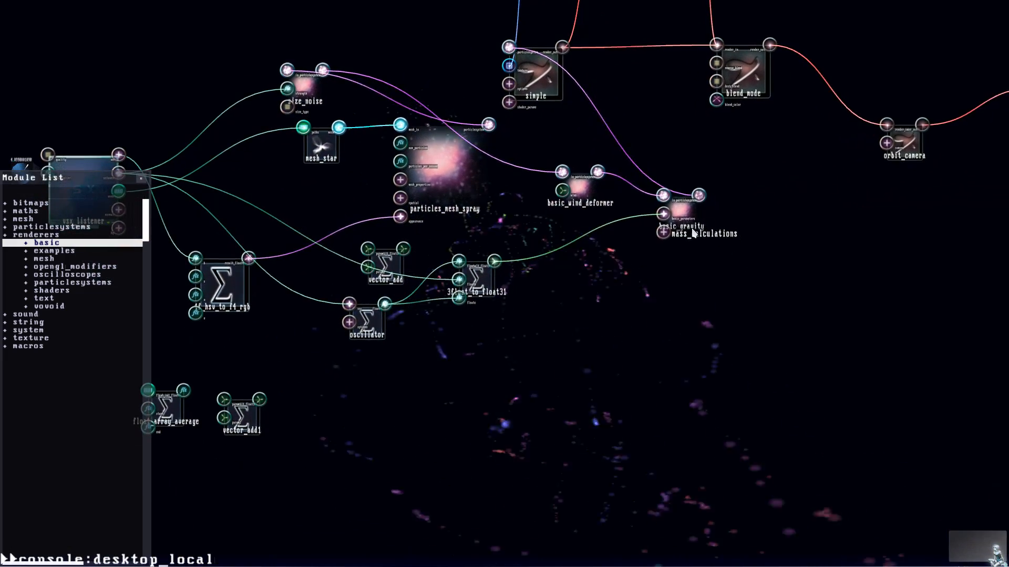
drag(642, 158, 635, 147)
key(e)
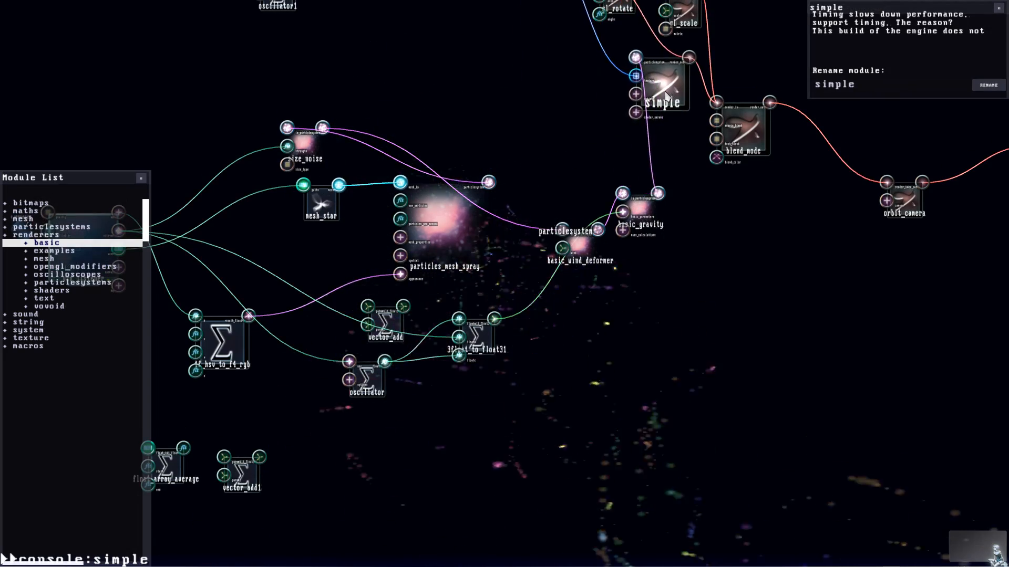
Step: Place size_noise to the right of particles_mesh_spray, and shift mesh_star and particles_mesh_spray up and left
key(e)
key(s)
key(d)
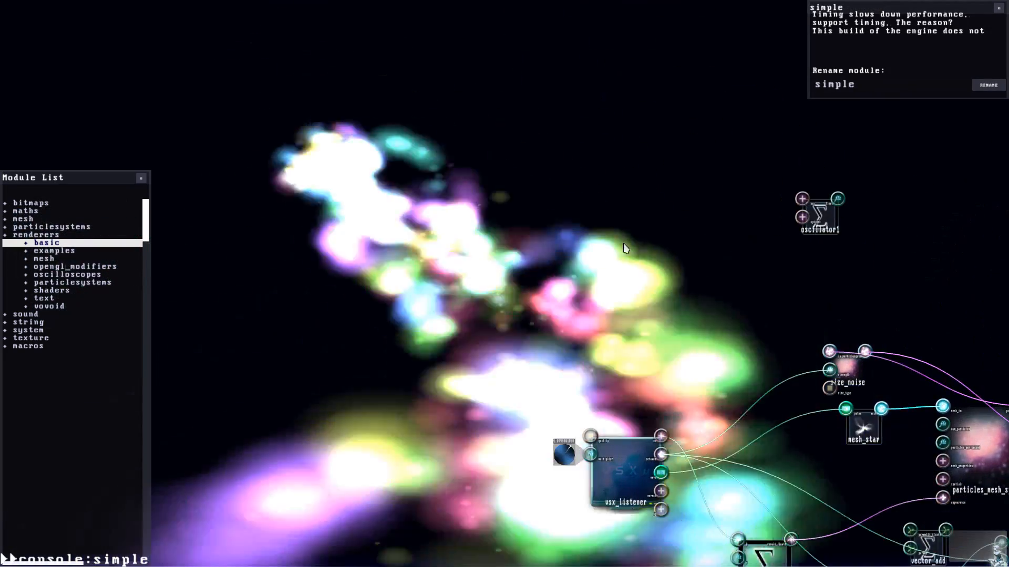
key(f)
click(660, 251)
drag(619, 344, 817, 356)
drag(740, 414, 707, 386)
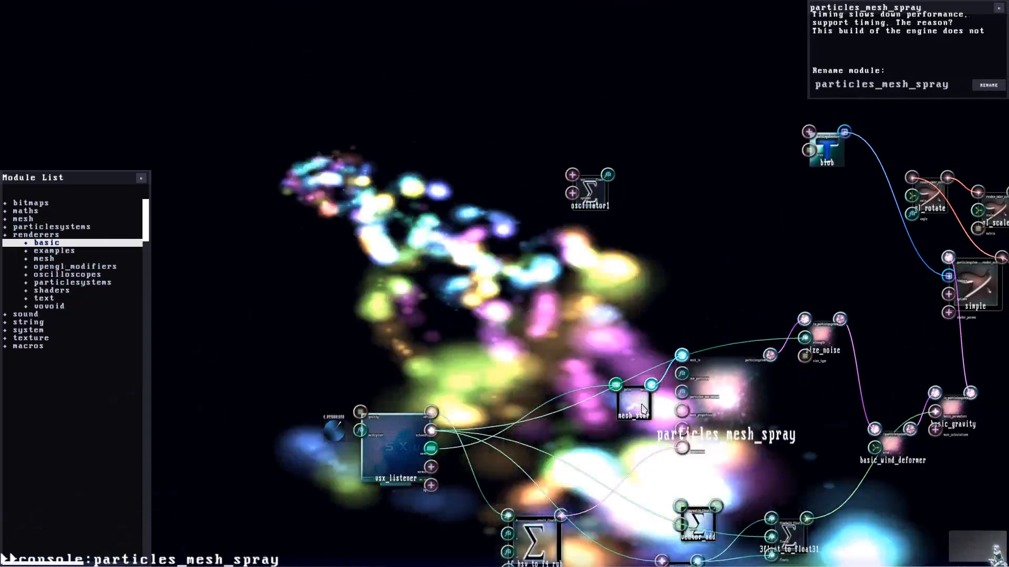
drag(644, 410, 542, 353)
drag(725, 401, 652, 335)
Step: Move vsx_listener left to widen the gap between it and mesh_star and 4f_hsv_to_f4_rgb
key(s)
key(d)
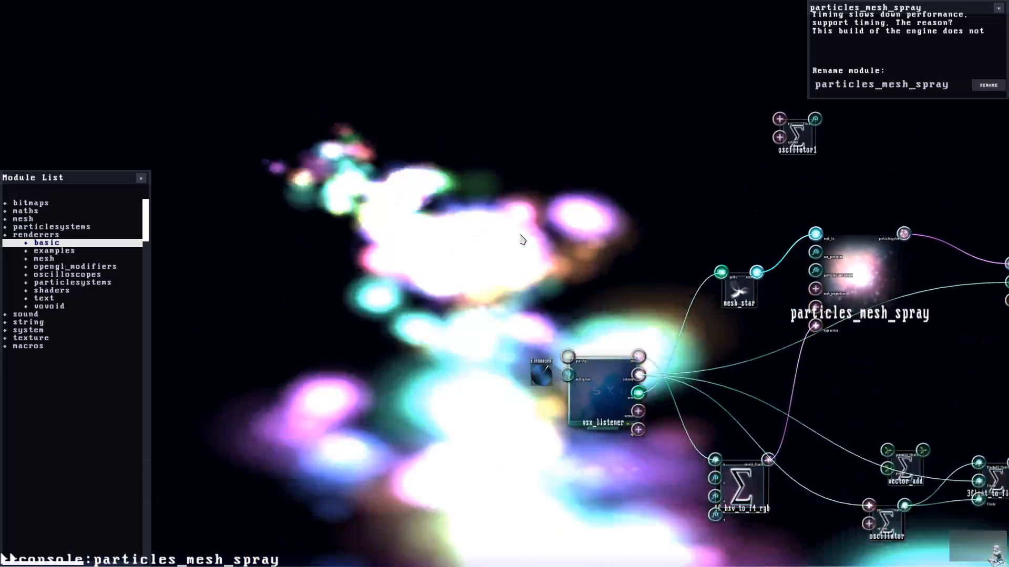
key(s)
right_click(520, 236)
click(425, 257)
key(f)
key(w)
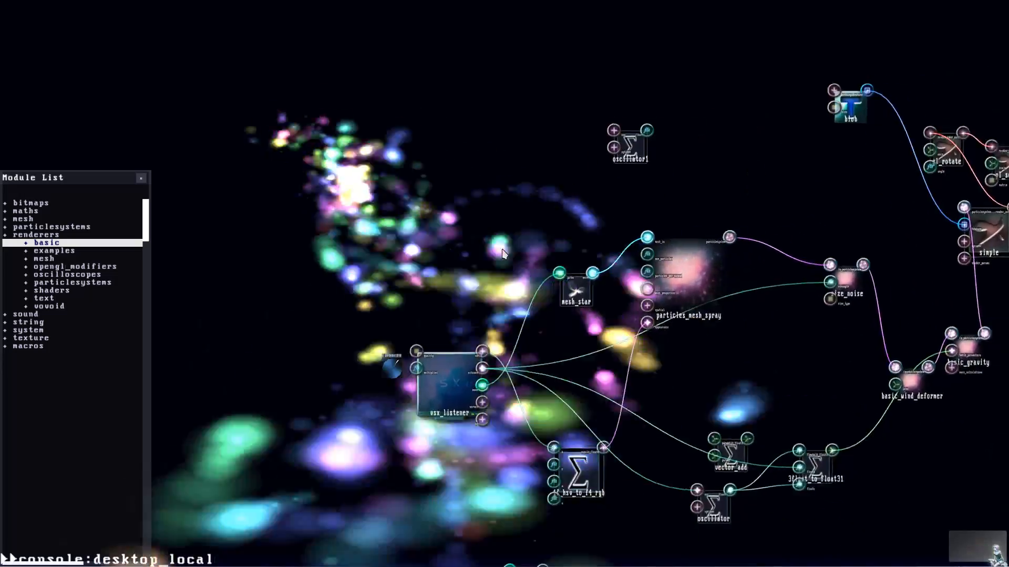
key(s)
key(d)
key(r)
drag(521, 334, 414, 335)
click(471, 221)
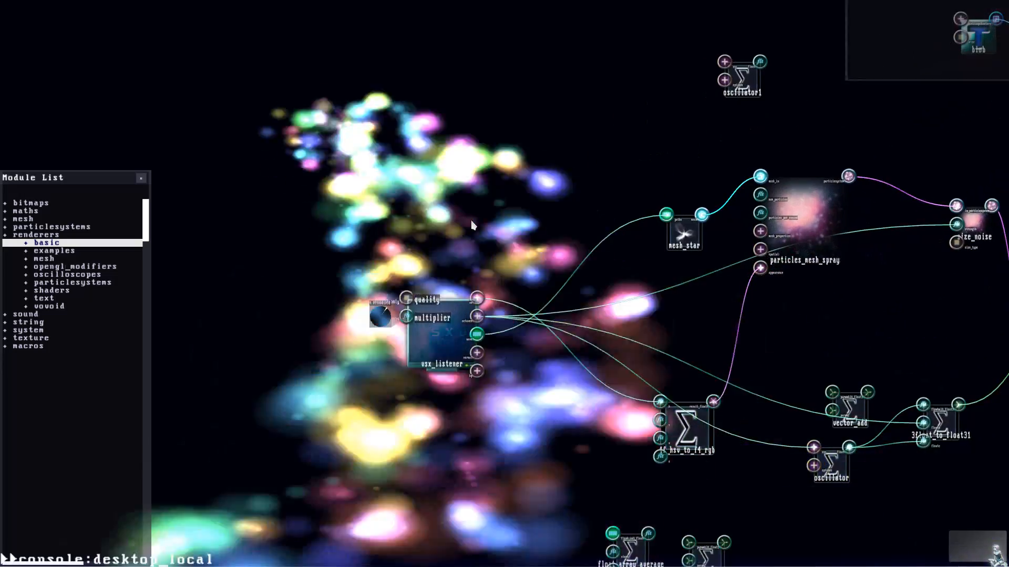
Step: Examine the complete Butterfly DNA 2 module chain from vsx_listener through to screen0
key(f)
key(w)
key(r)
key(e)
key(s)
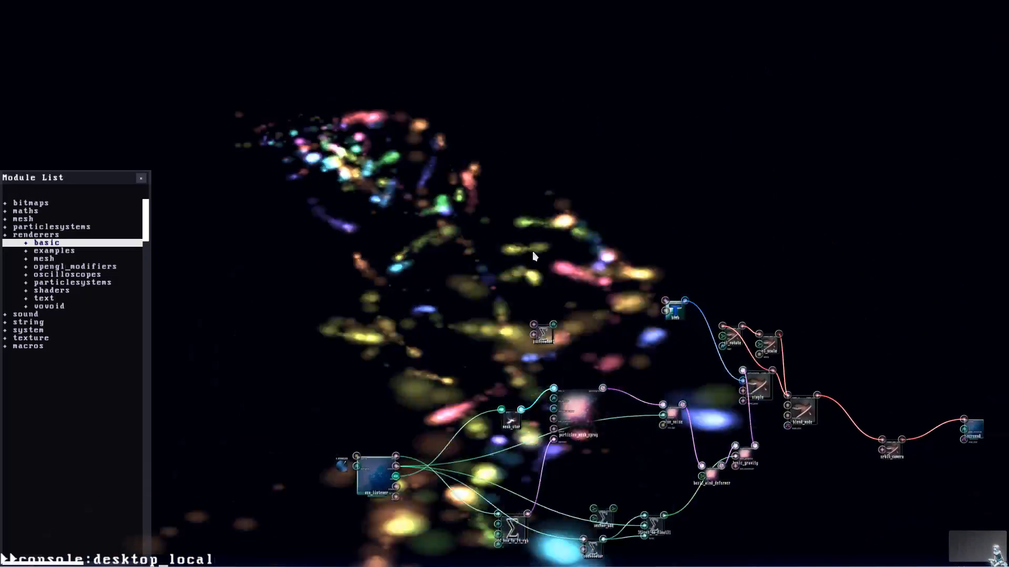
key(d)
key(s)
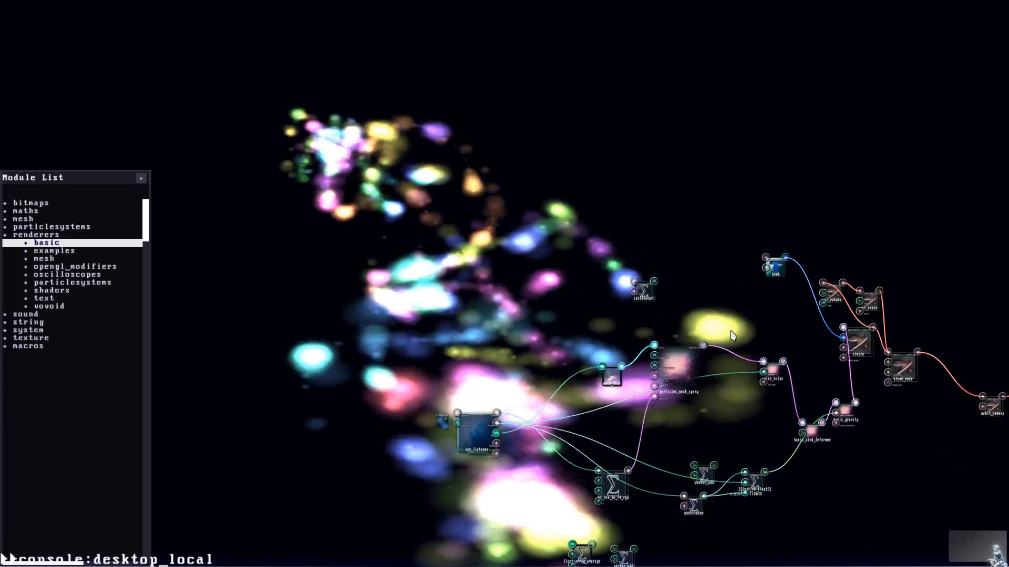
key(r)
key(f)
key(w)
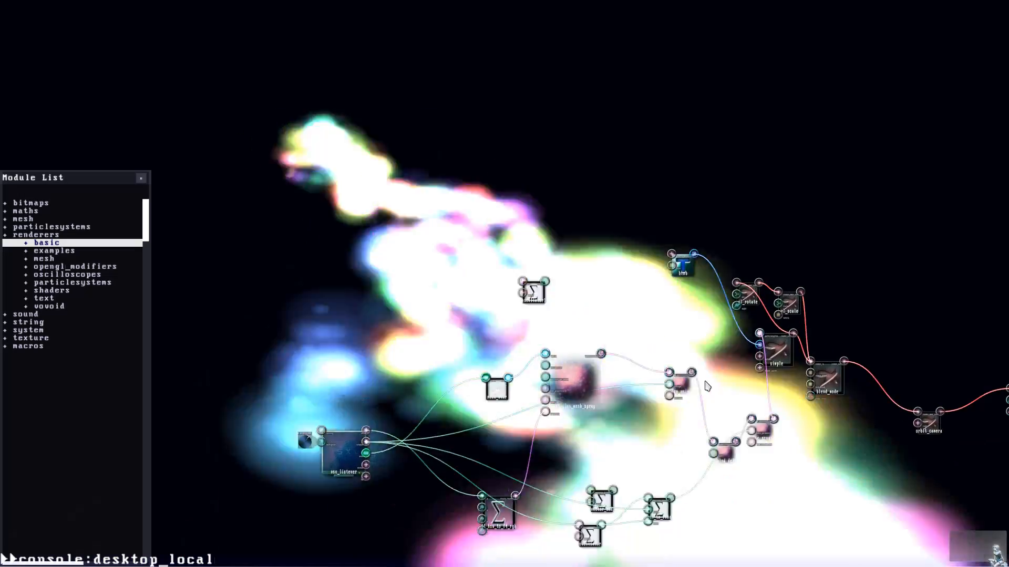
Step: Move orbit_camera, blend_mode, gl_scale and gl_rotate closer to screen0, and place simple to the right of basic_gravity
key(f)
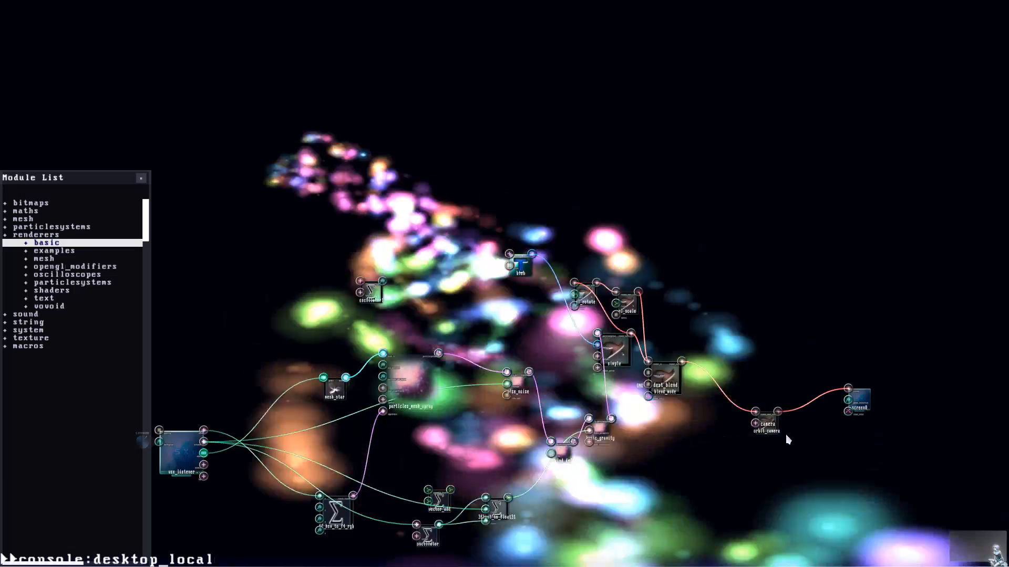
drag(770, 424, 819, 381)
drag(670, 381, 759, 386)
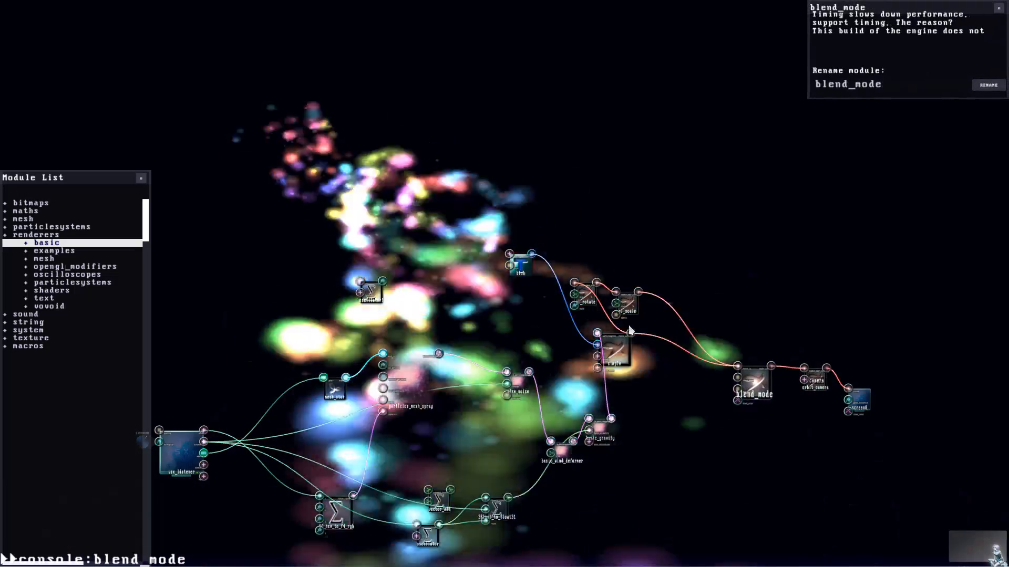
drag(630, 330, 733, 331)
drag(618, 300, 682, 305)
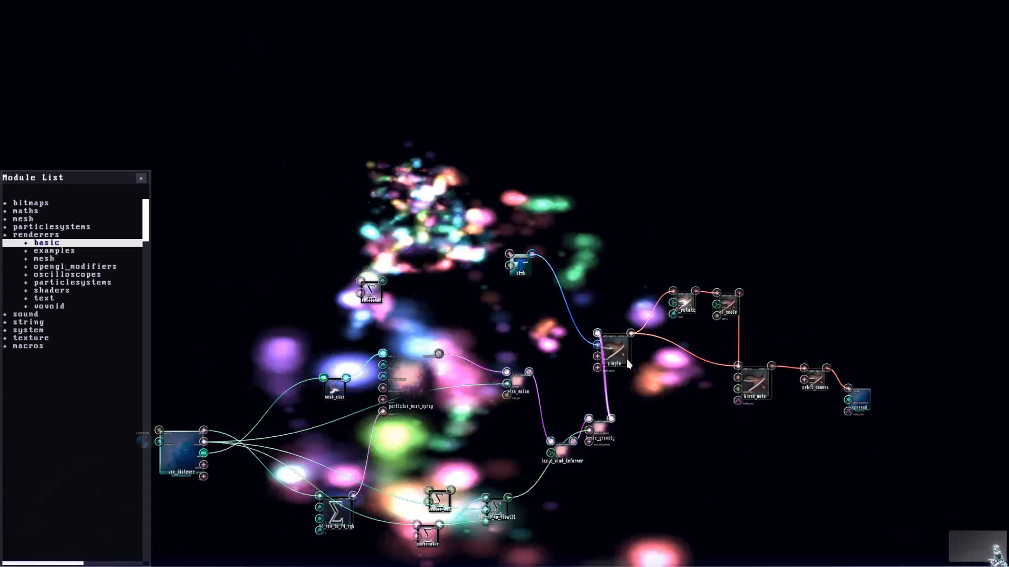
drag(628, 366, 678, 445)
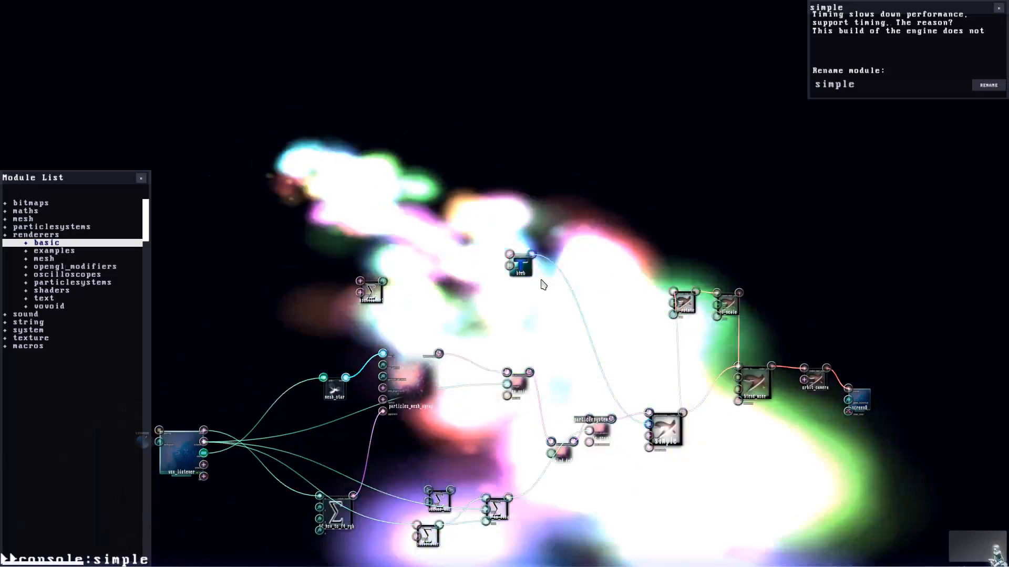
Step: Lower blob slightly, shift oscillator1 up and right, and move mesh_star and particles_mesh_spray up and left
click(524, 266)
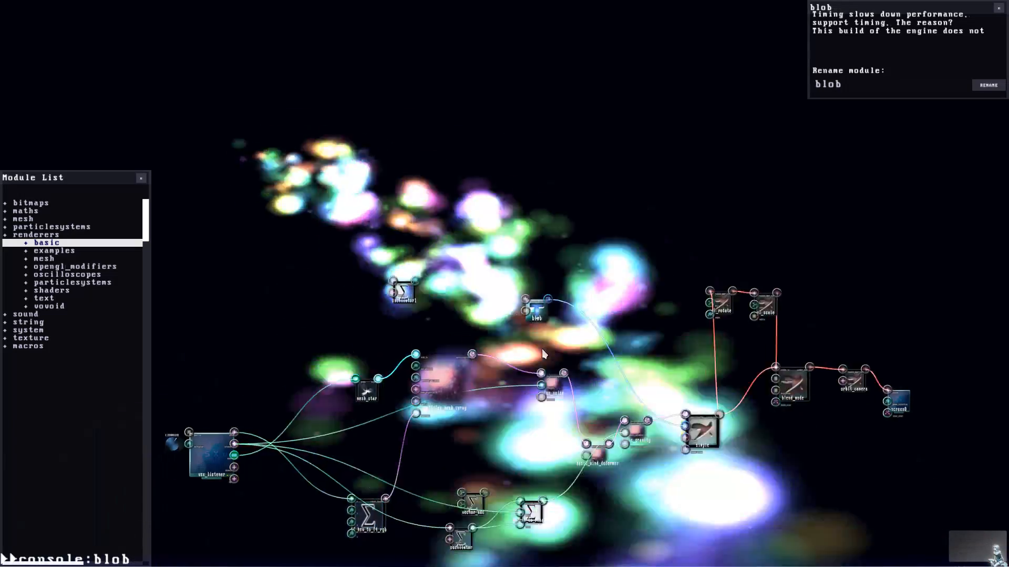
click(549, 224)
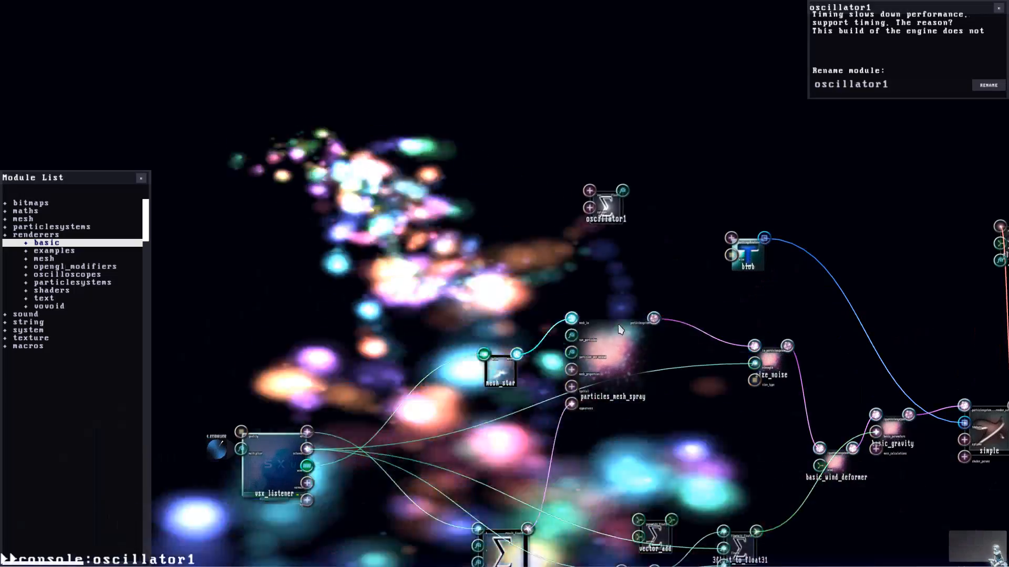
drag(620, 330, 619, 297)
click(490, 383)
drag(490, 383, 413, 287)
drag(604, 331, 582, 305)
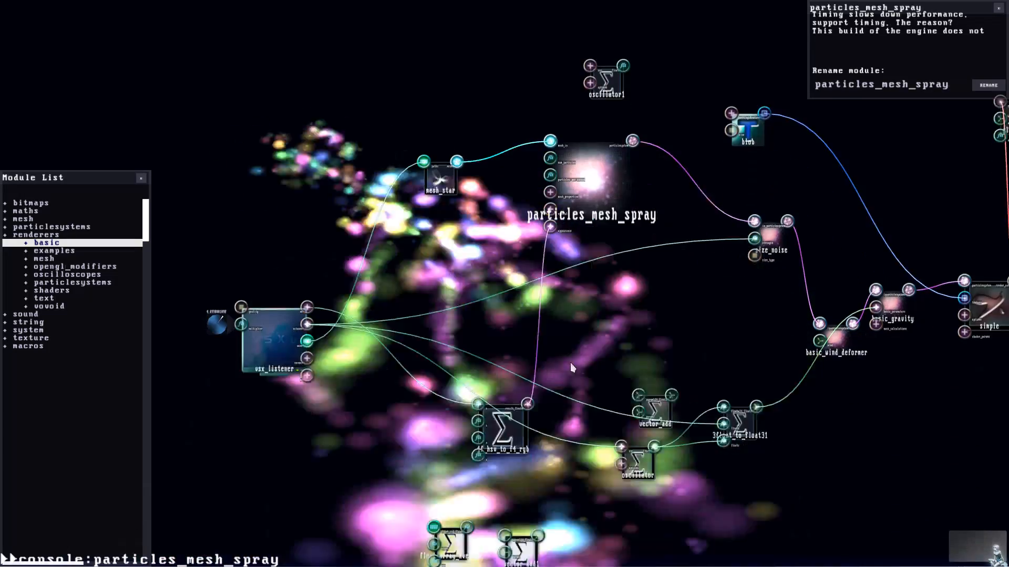
Step: Raise 4f_hsv_to_f4_rgb to sit between vsx_listener and particles_mesh_spray, and move mesh_star and particles_mesh_spray higher
drag(502, 395, 429, 57)
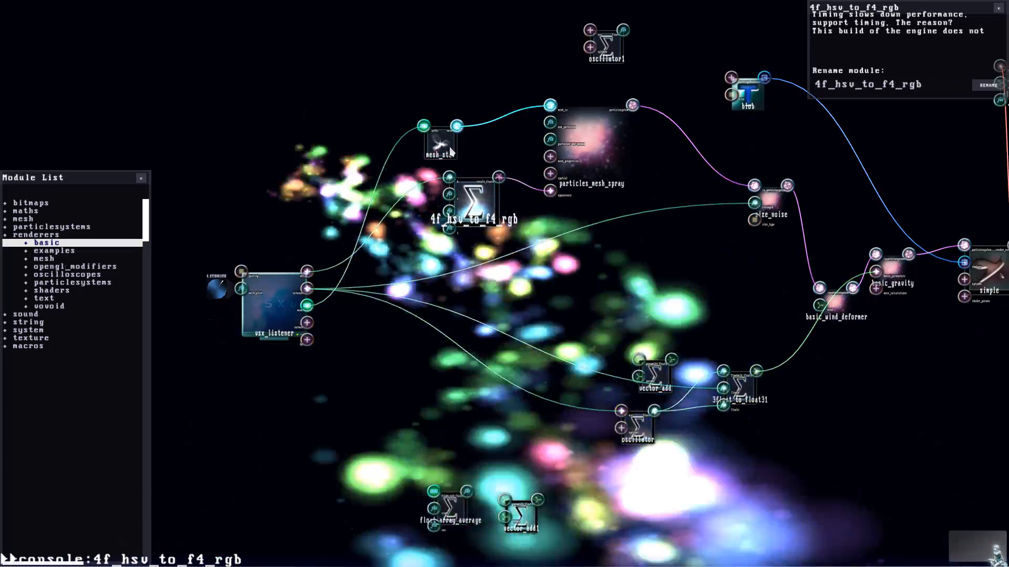
drag(583, 147, 597, 106)
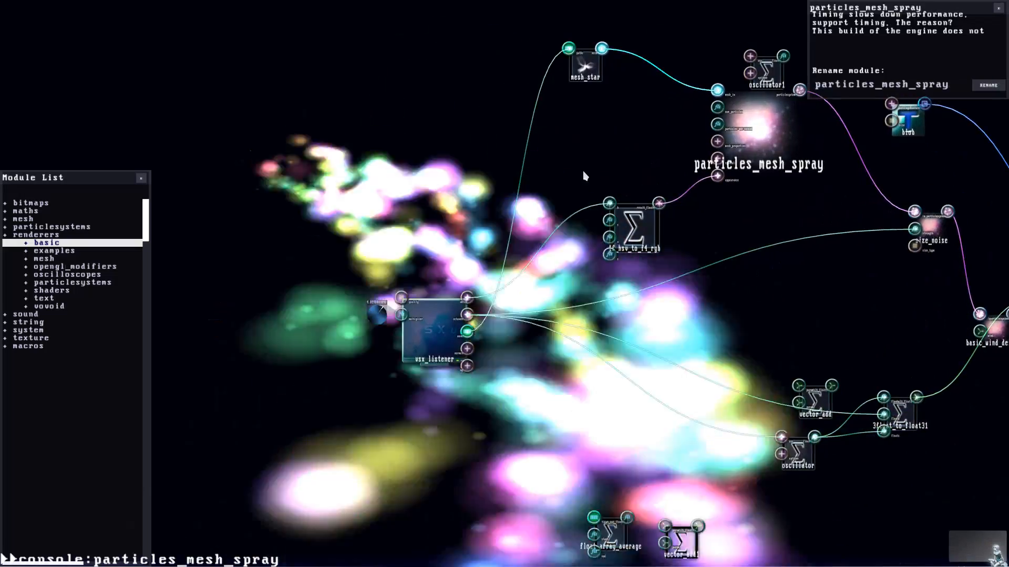
click(596, 170)
scroll(595, 170, down, 5)
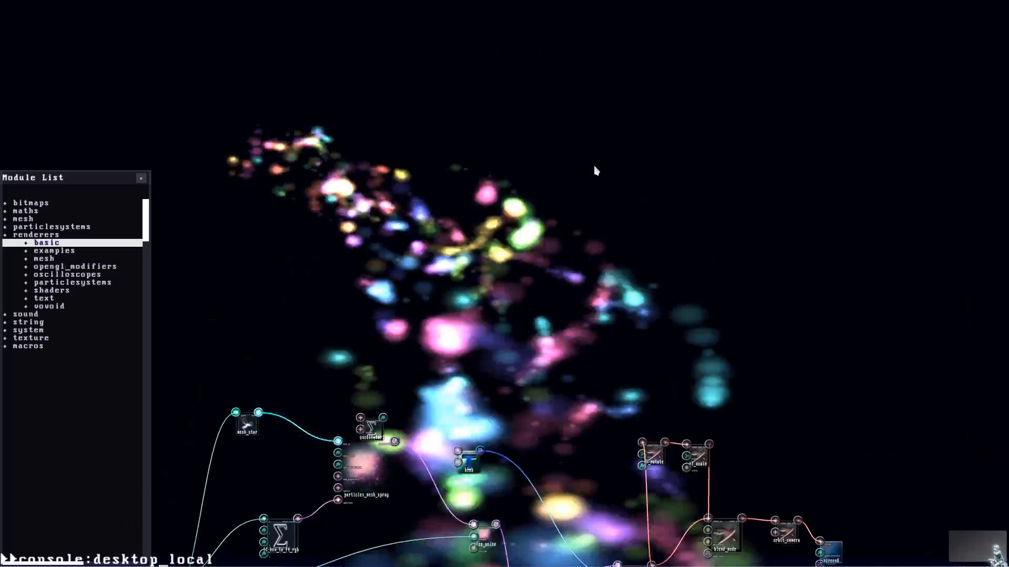
scroll(569, 217, up, 4)
Step: Load the Bubbles project from the visuals_player_0.4.0 group, and view its visual with the editor interface hidden before restoring it
key(ctrl+o)
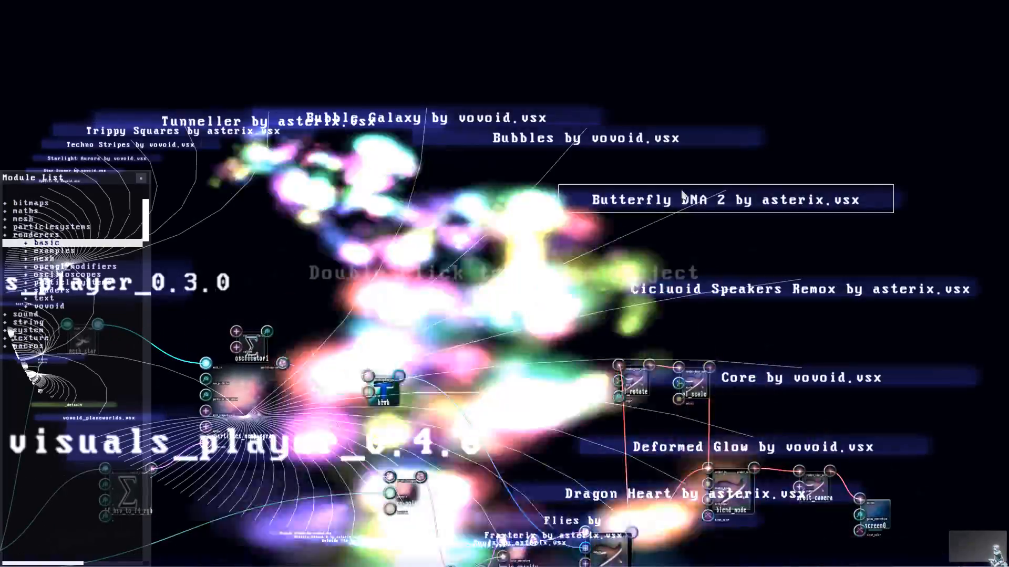
scroll(573, 309, up, 3)
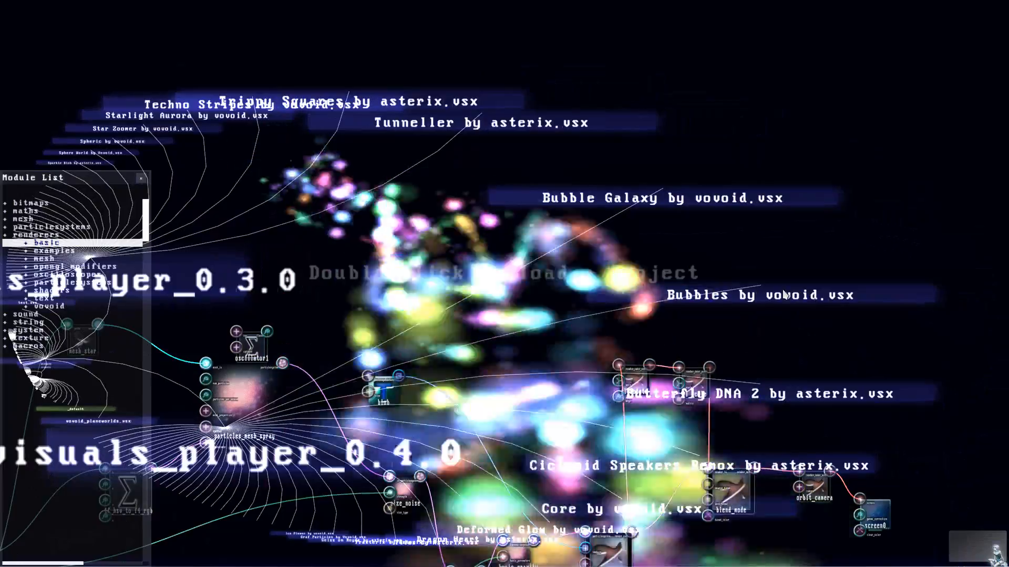
double_click(782, 295)
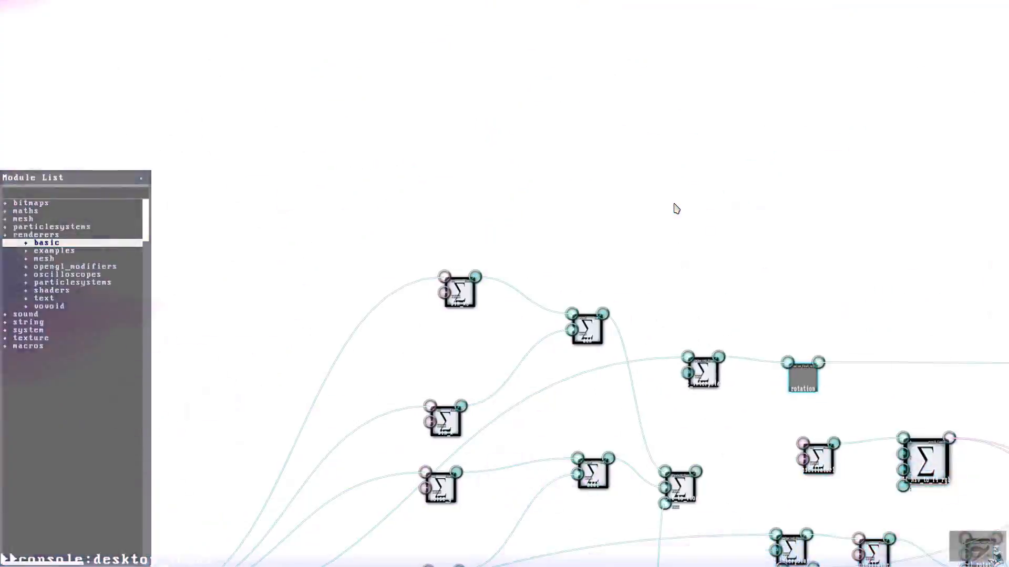
key(ctrl+f)
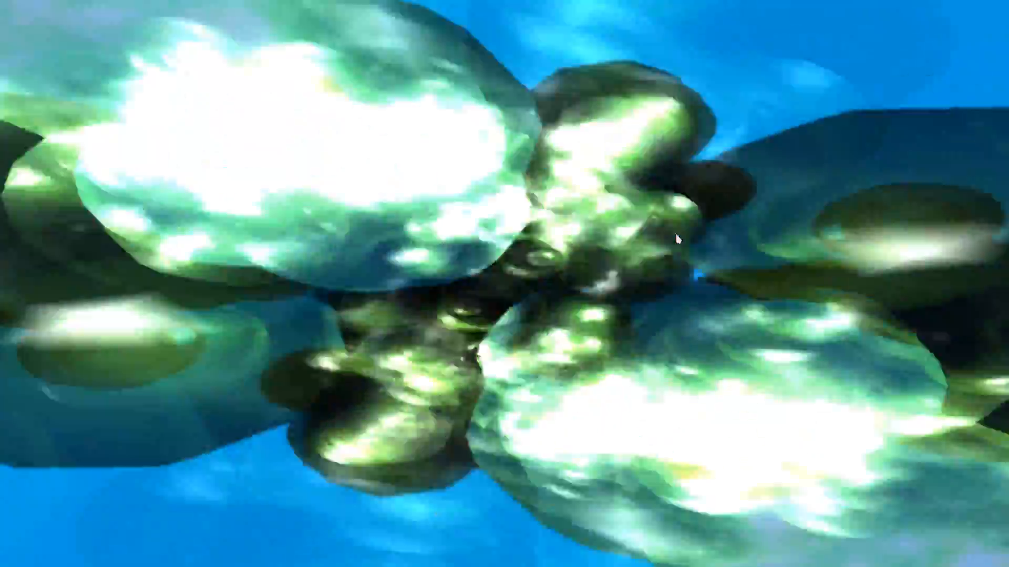
key(ctrl+f)
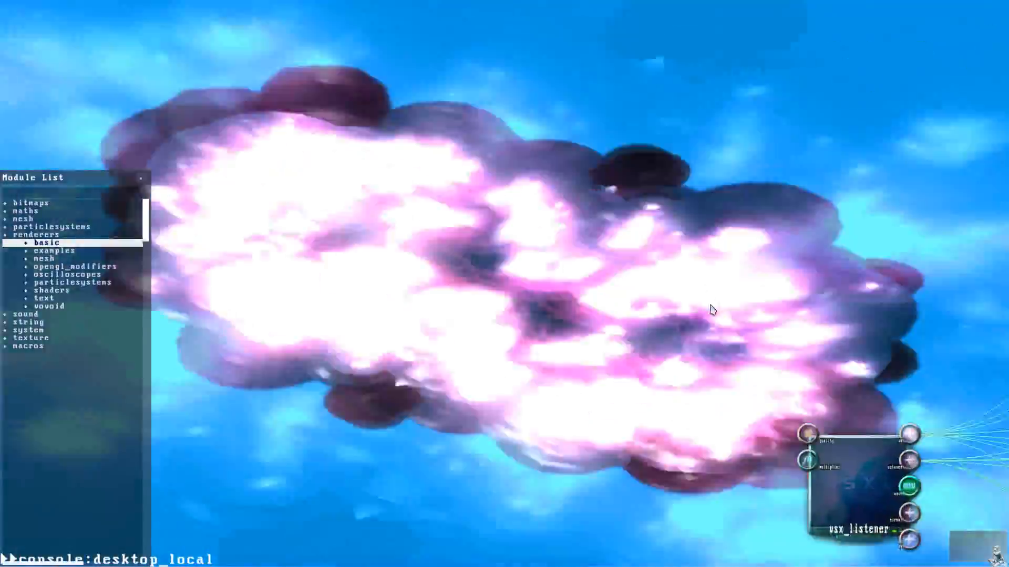
Step: Open the multiplier control of vsx_listener, and view the Bubbles visual full screen before returning it to the preview window
double_click(784, 391)
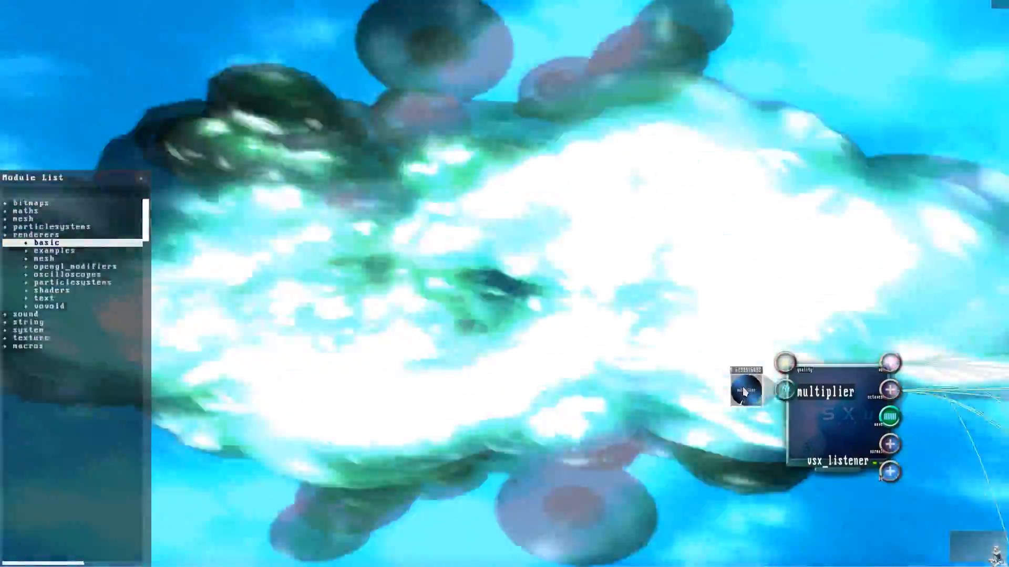
key(ctrl+f)
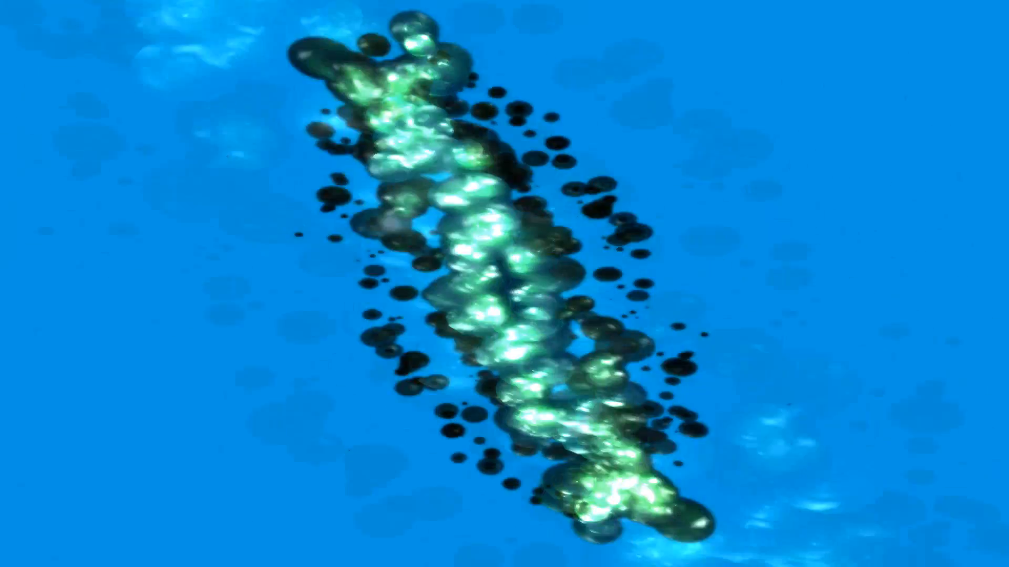
key(ctrl+f)
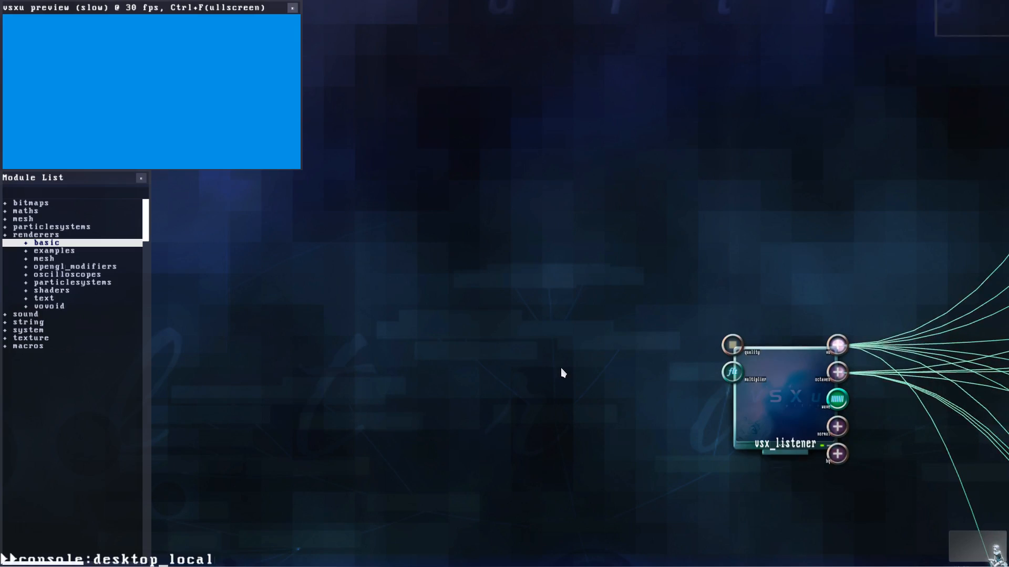
Step: Move oscillator1 up and left so that it sits above camera_rotation_helper
scroll(575, 348, down, 3)
key(Right)
scroll(575, 348, up, 1)
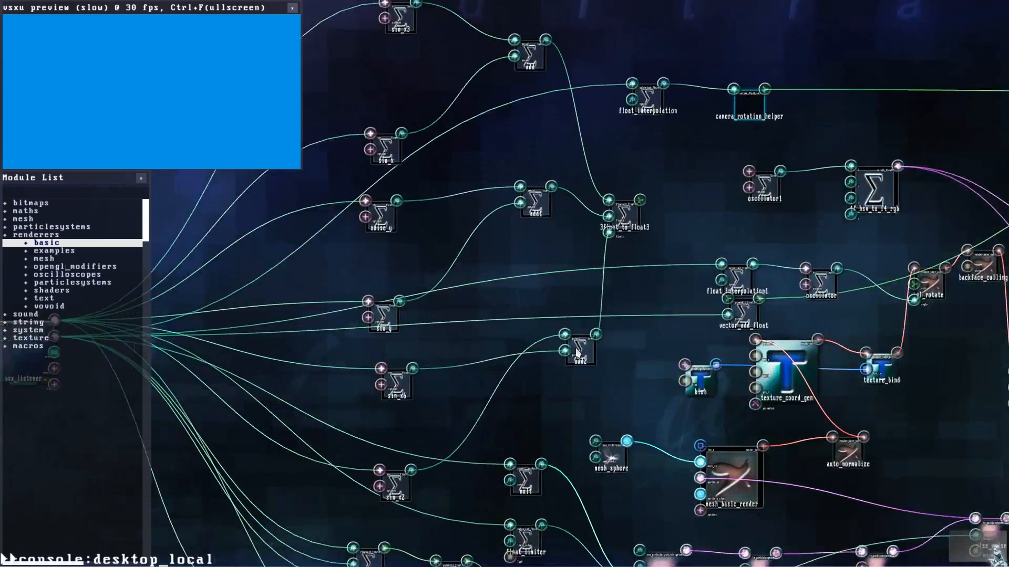
key(Up)
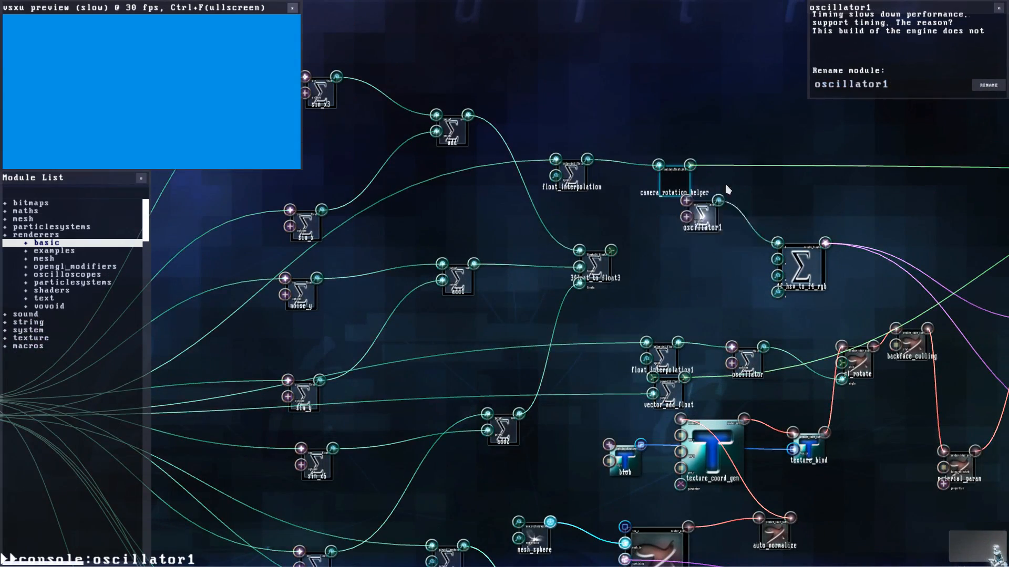
key(Right)
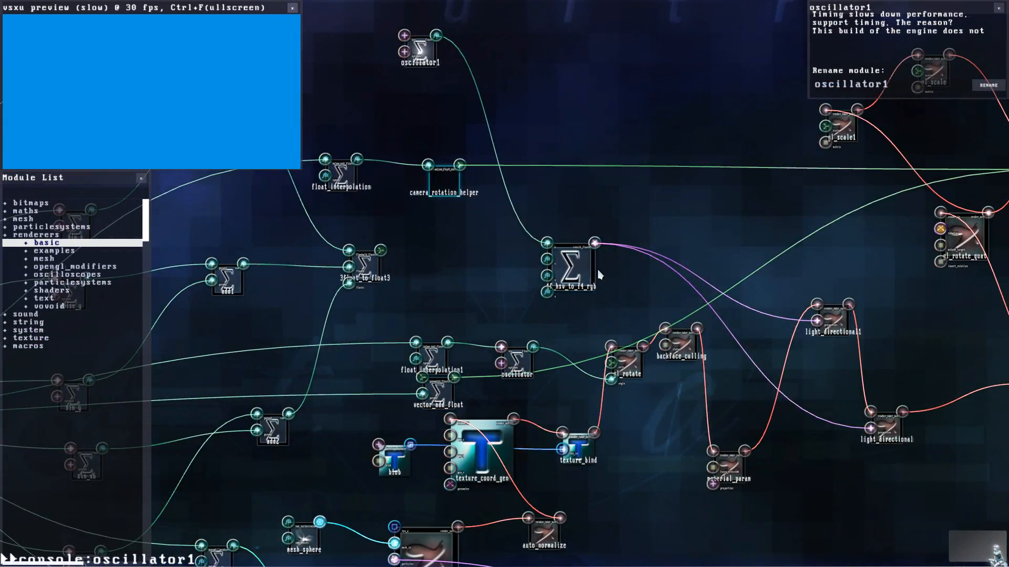
Step: Arrange light_directional1, light_directional, blend_mode and gl_rotate_quat in a rising chain to the right of material_param, and nudge gl_scale1 up and left
key(Right)
key(Down)
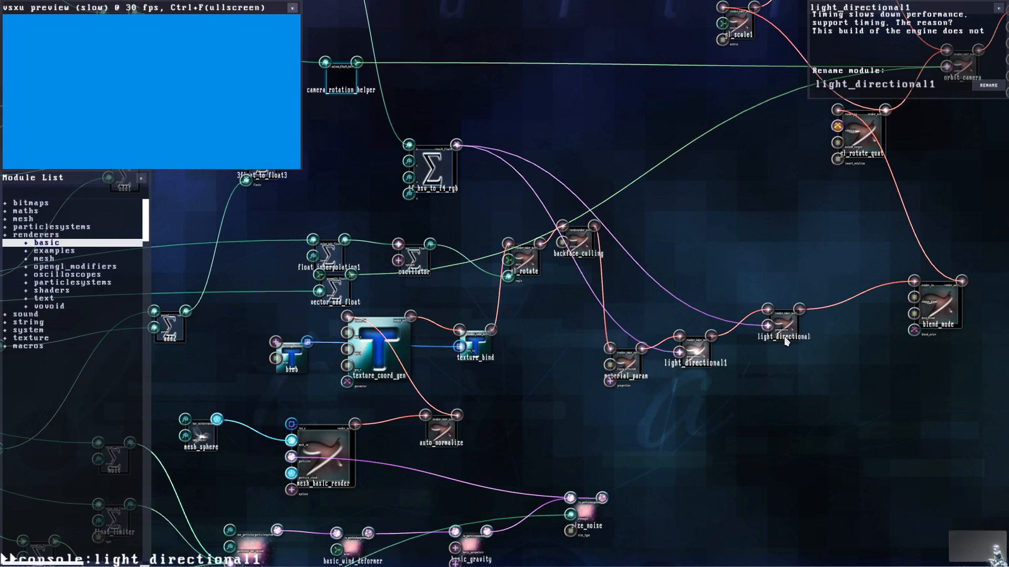
drag(783, 322, 758, 299)
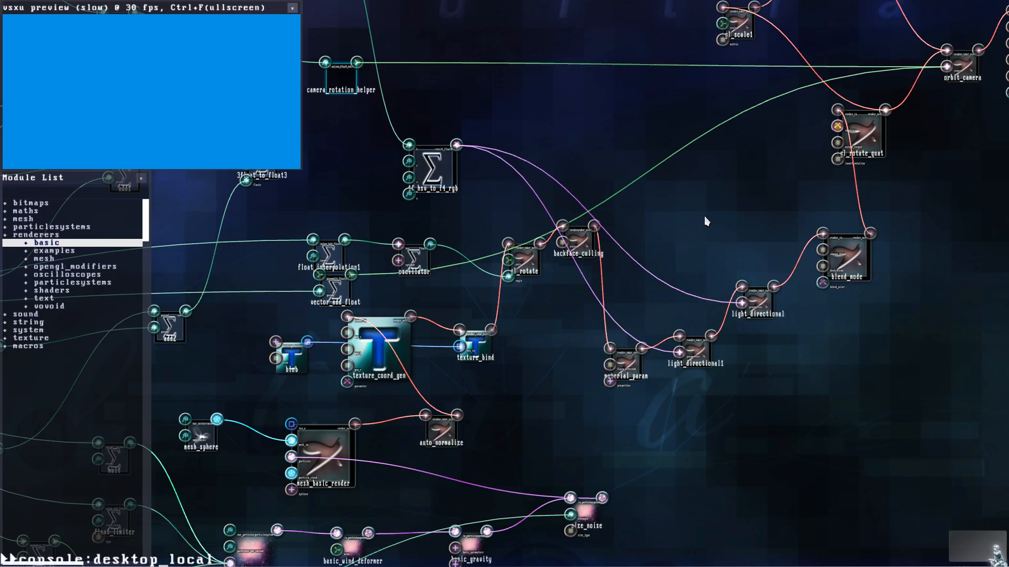
scroll(704, 216, down, 5)
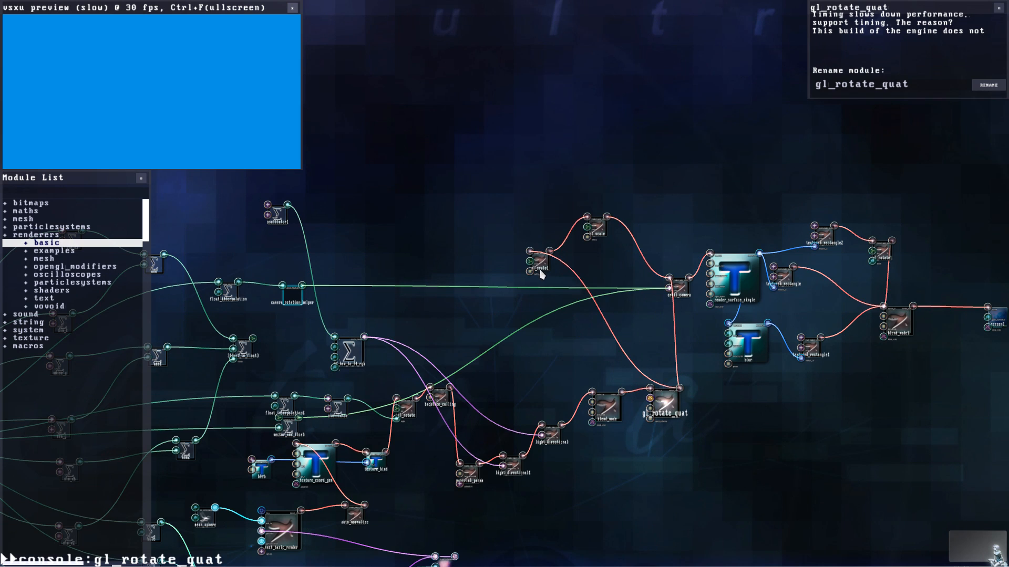
drag(597, 263, 545, 248)
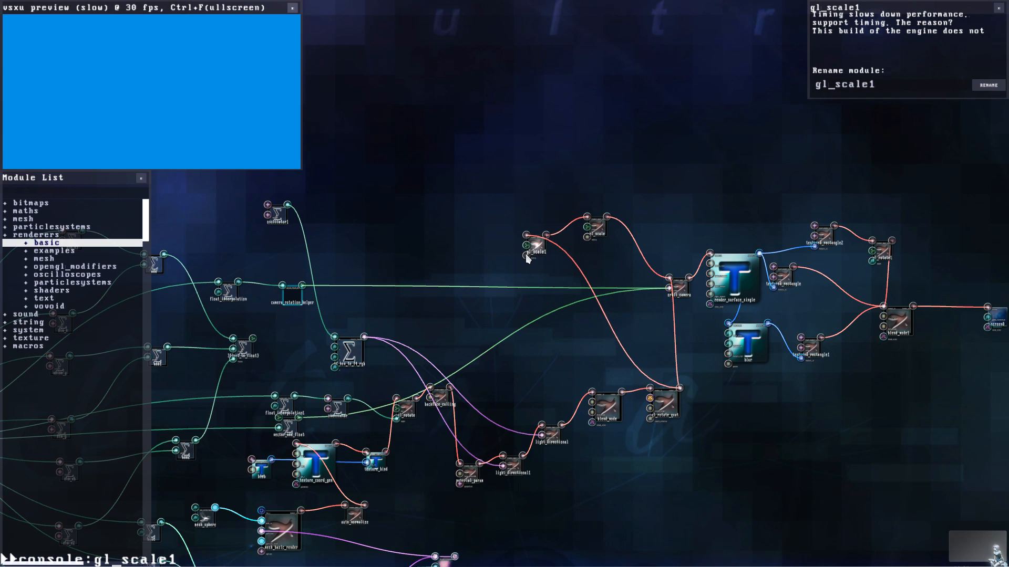
Step: Place oscillator1 directly left of 4f_hsv_to_f4_rgb, and line up float_interpolation and camera_rotation_helper in a row above it
click(493, 243)
scroll(493, 243, up, 3)
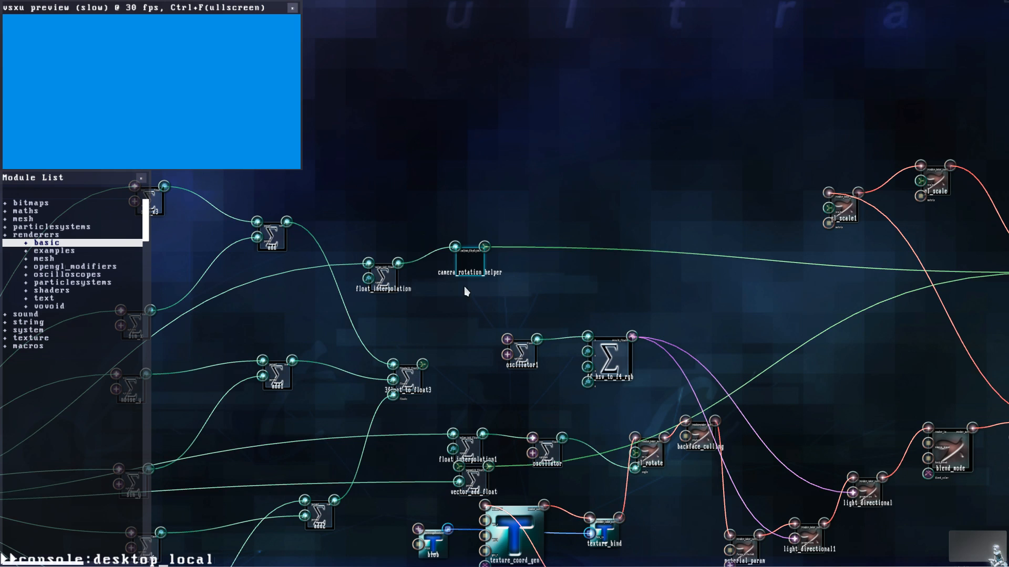
drag(483, 274, 515, 279)
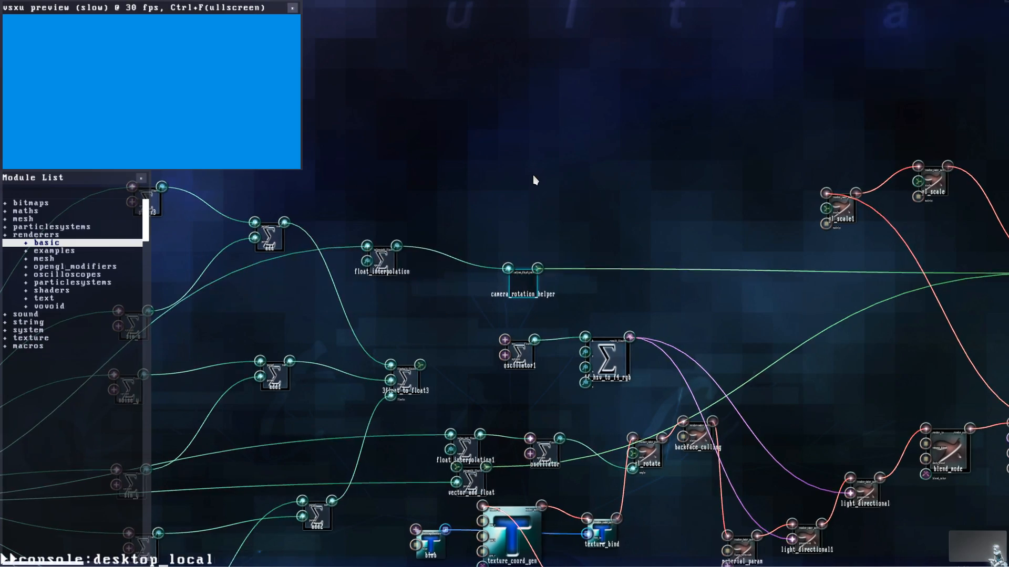
scroll(548, 275, down, 3)
scroll(548, 275, up, 4)
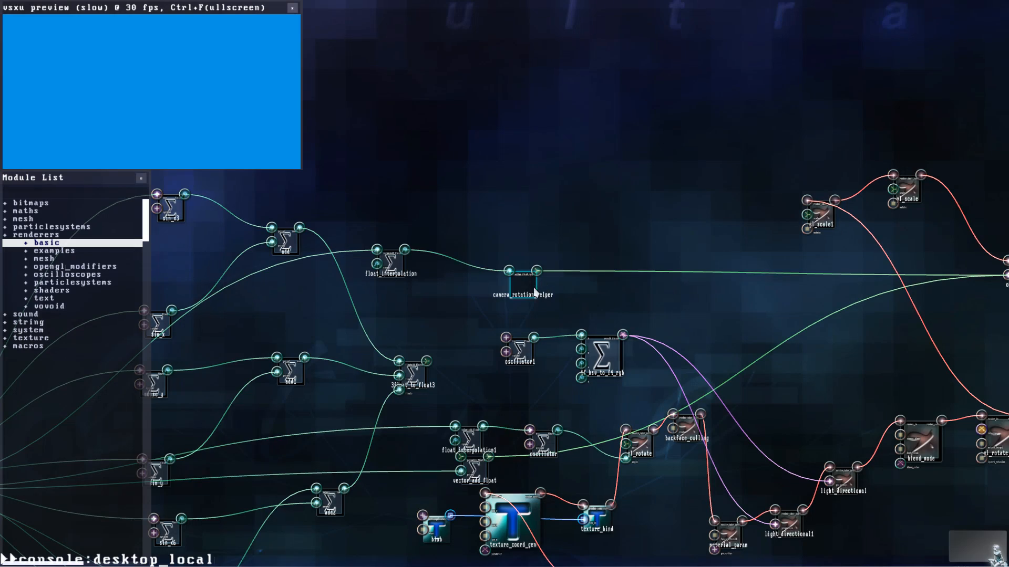
click(521, 272)
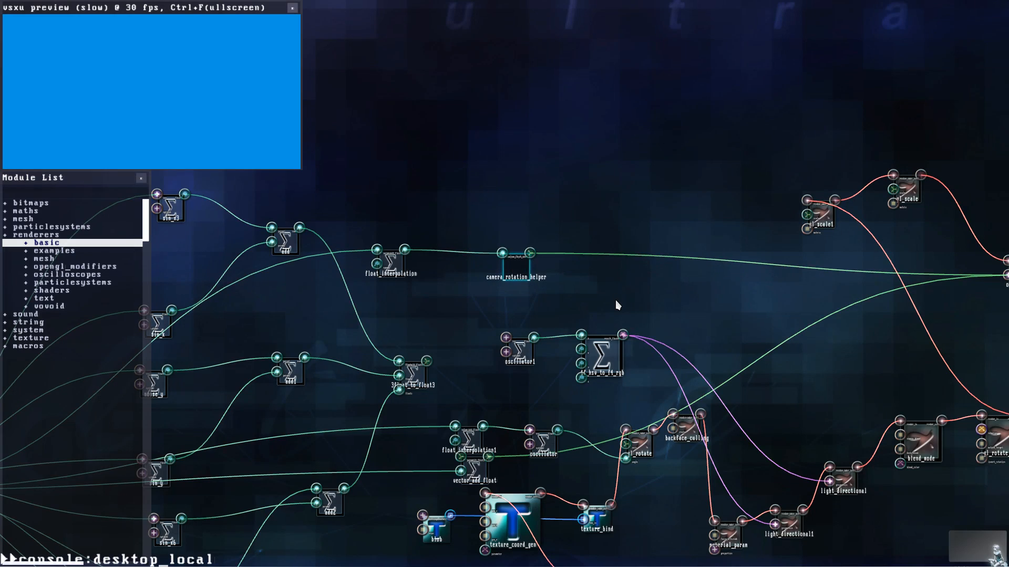
Step: Examine the overall layout of the Bubbles module graph from vsx_listener to screen0
scroll(617, 301, down, 3)
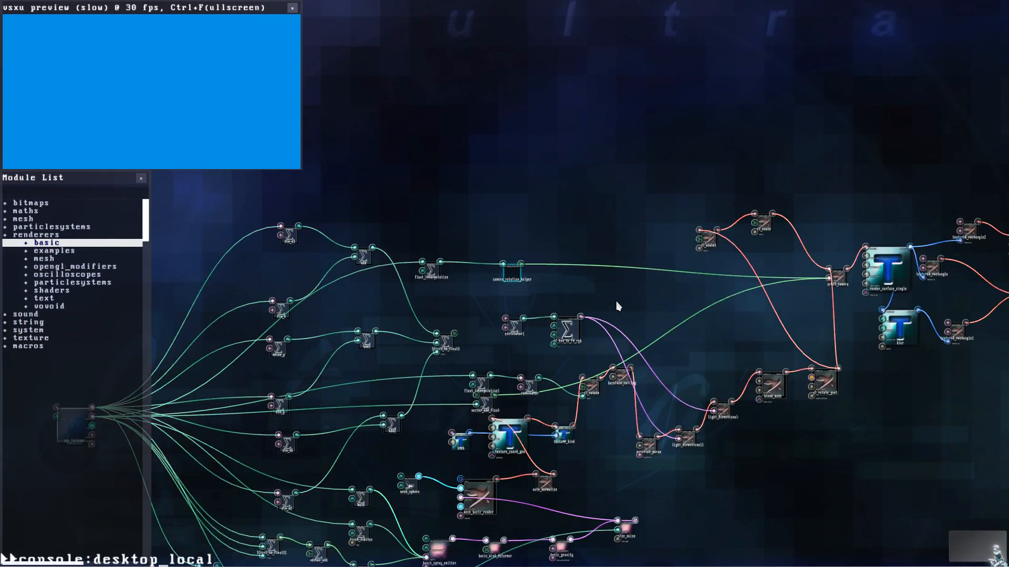
scroll(569, 372, down, 2)
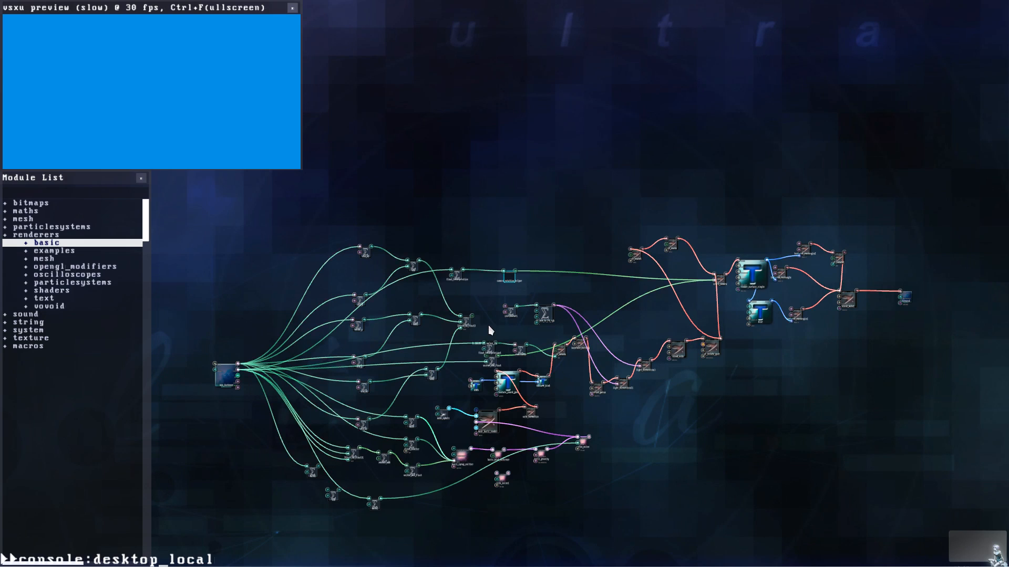
drag(489, 326, 489, 323)
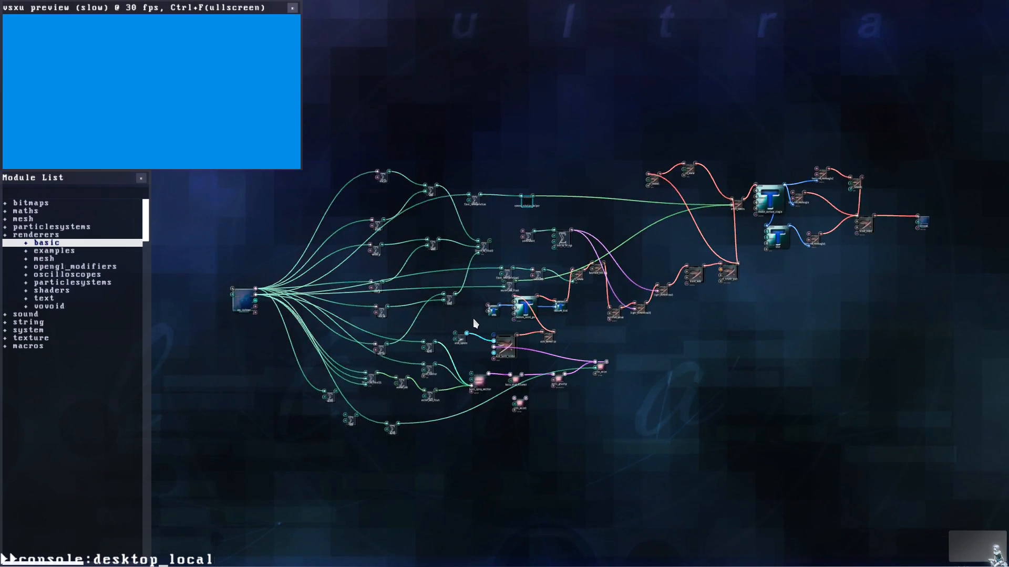
drag(472, 319, 481, 297)
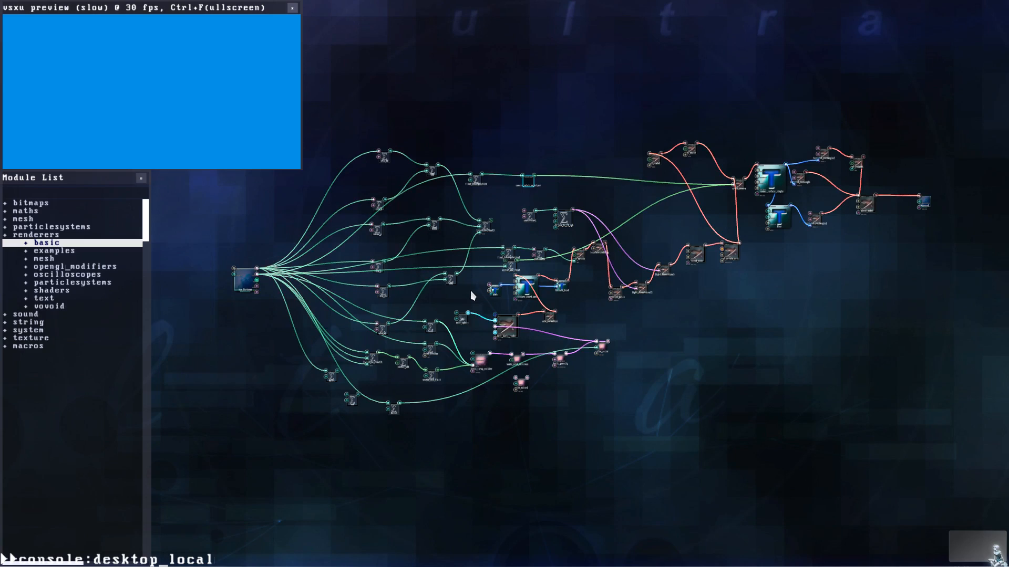
key(e)
key(s)
click(500, 303)
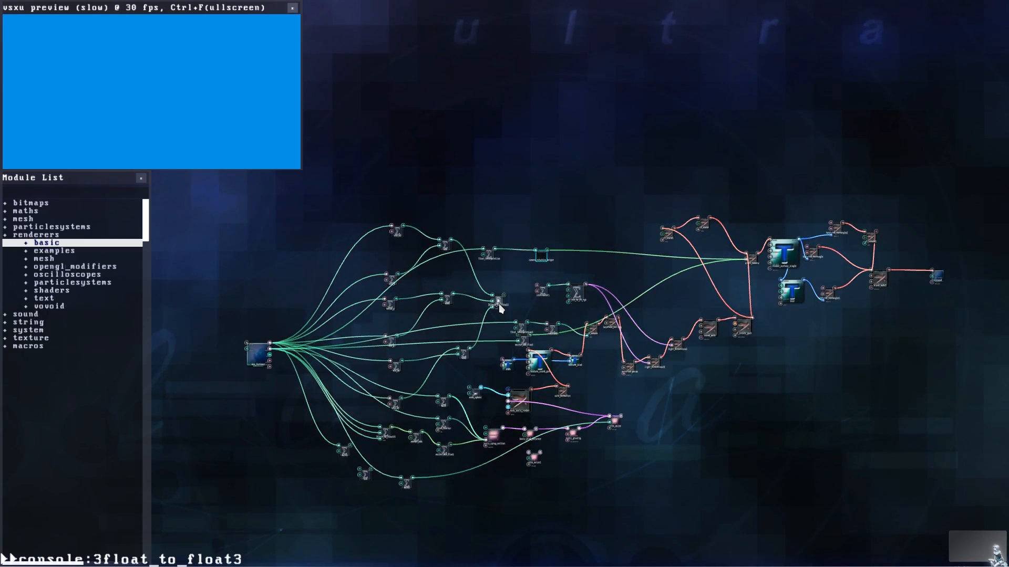
Step: Move add2 down and left, level with its incoming sine module, and shift 3float_to_float3 slightly right
drag(499, 272, 499, 272)
scroll(497, 270, up, 3)
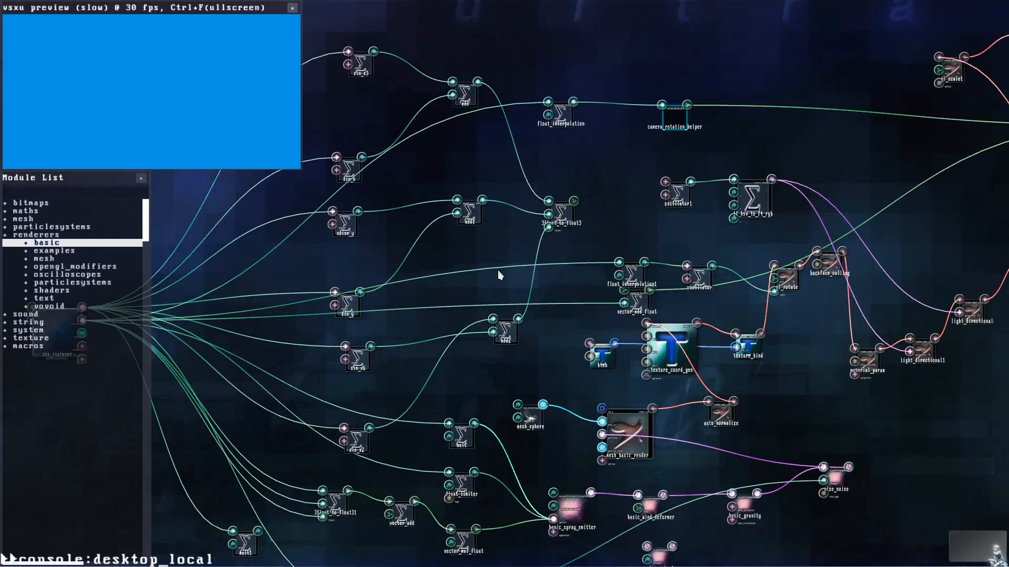
click(489, 356)
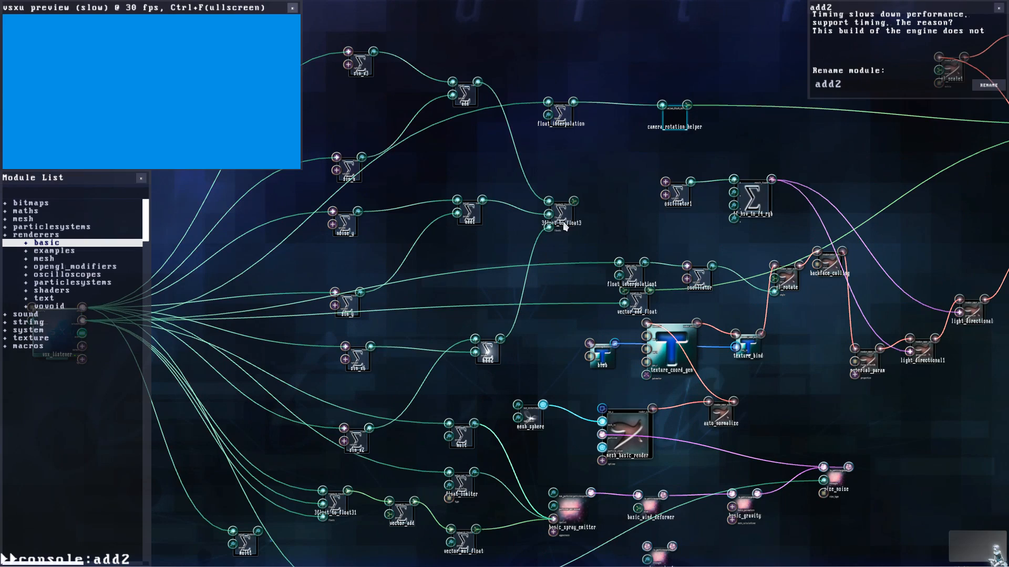
click(607, 221)
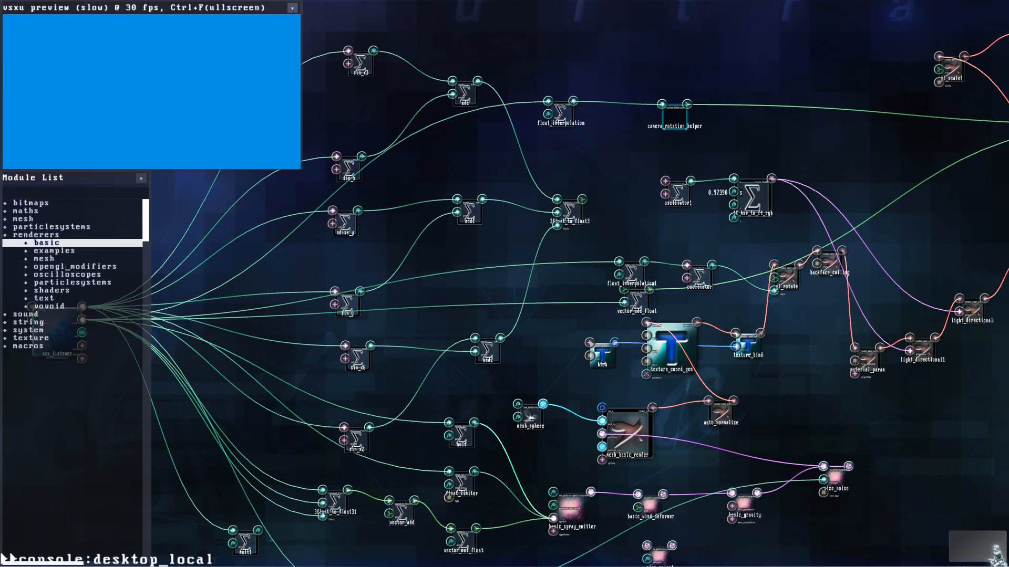